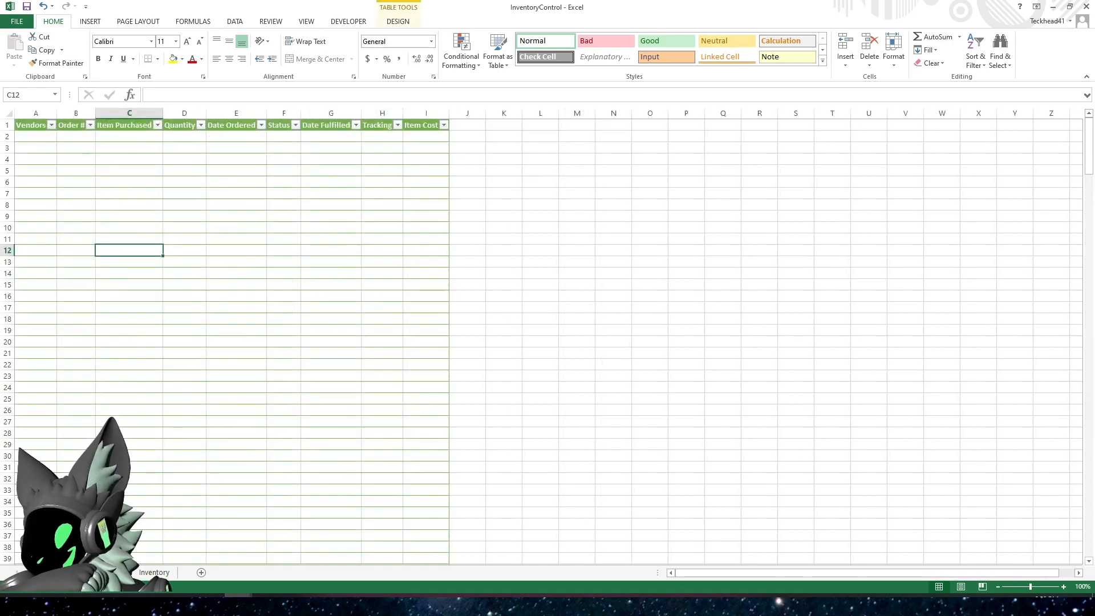
Look over the Inventory sheet and return to the RunningTracking sheet
click(203, 361)
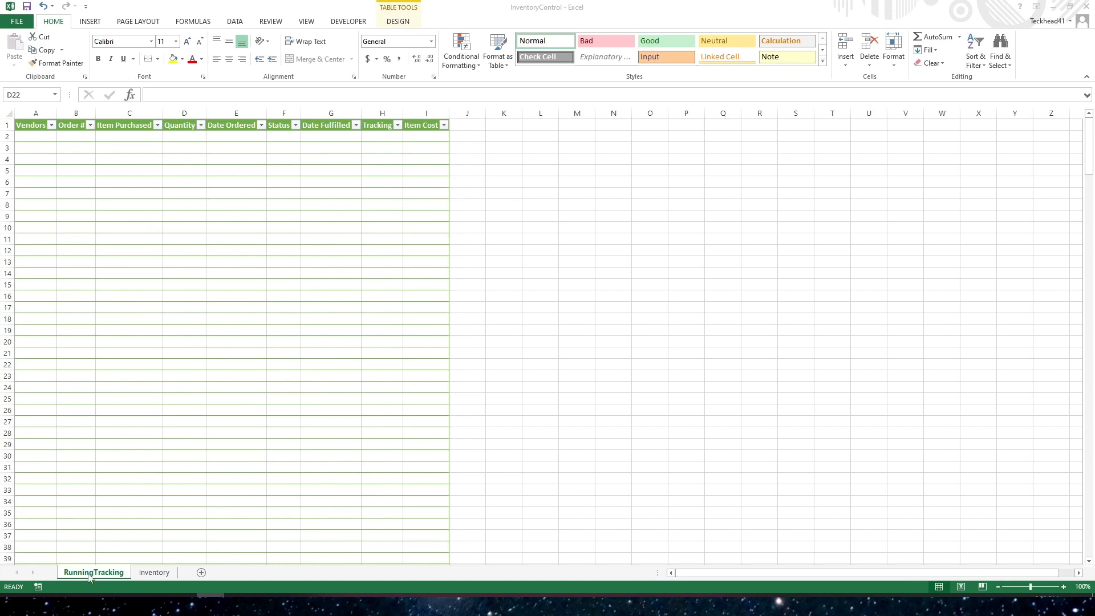
click(174, 573)
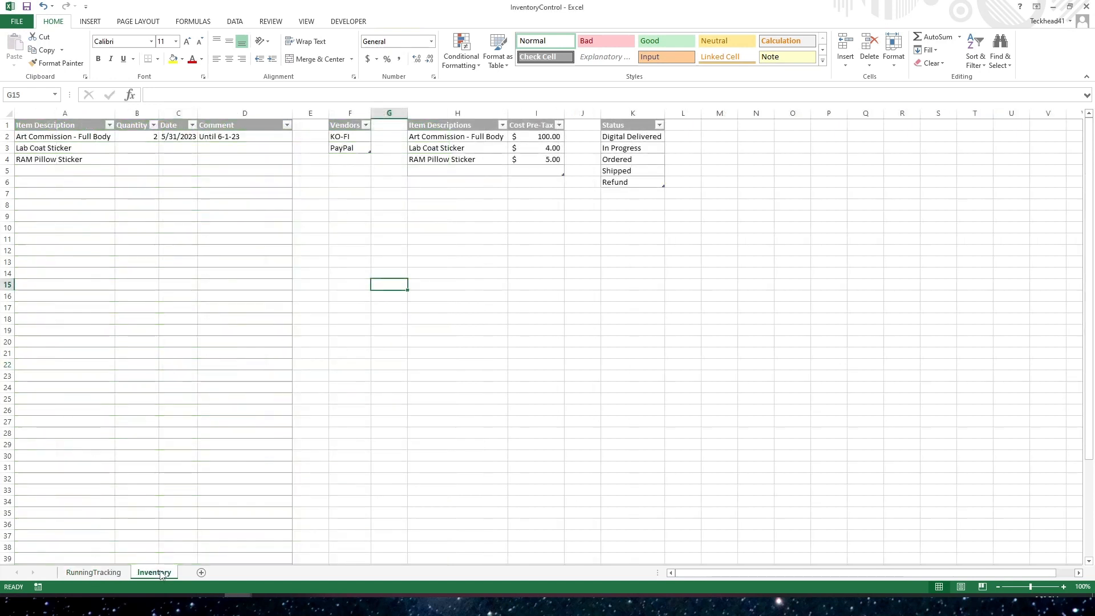
click(94, 573)
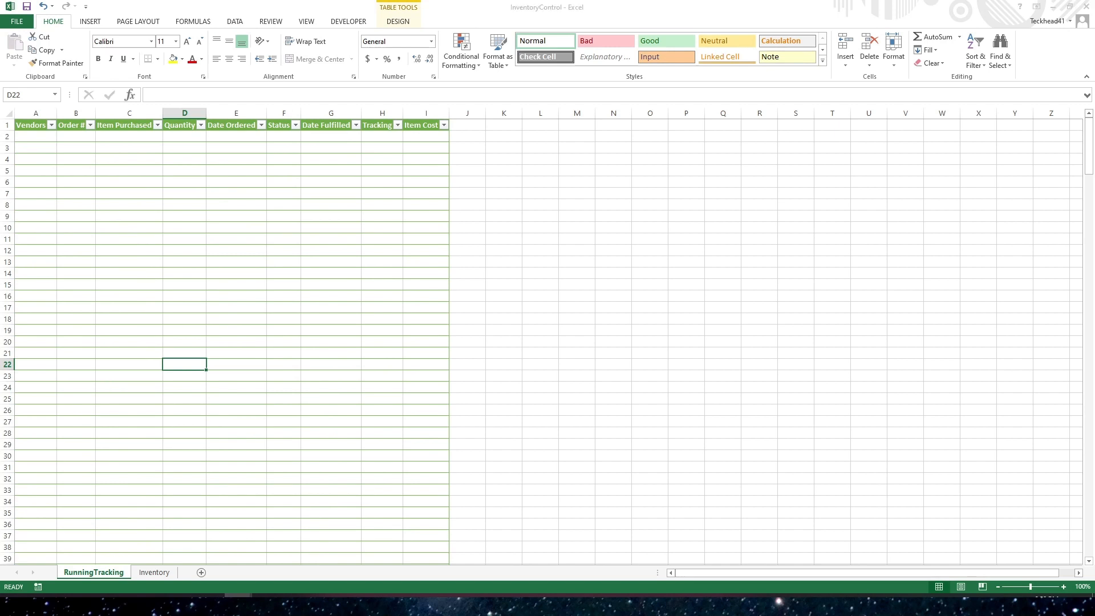
click(236, 342)
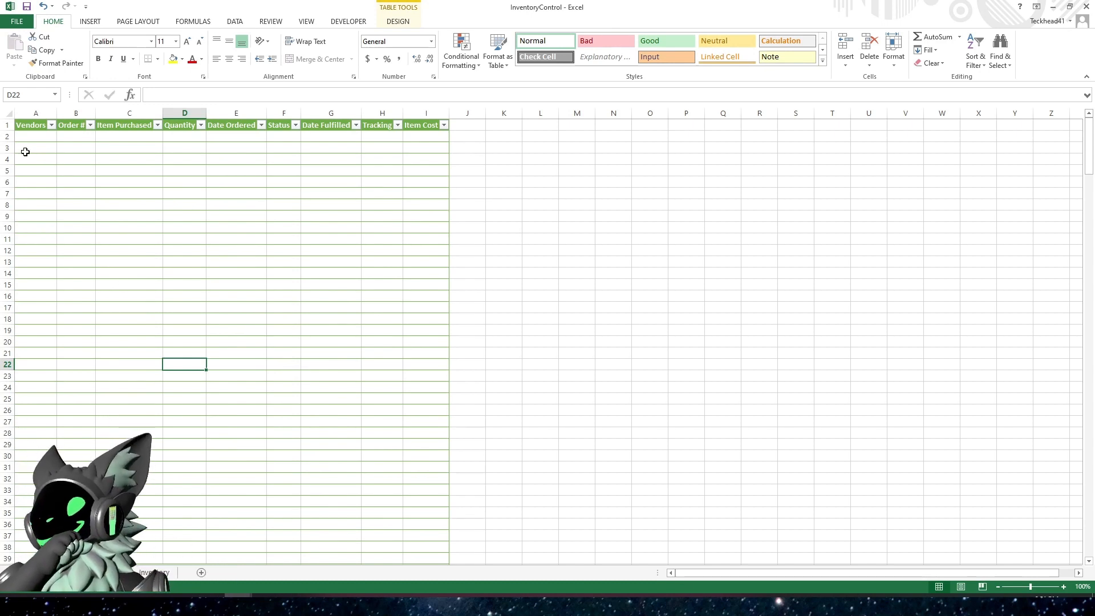
Examine each column of the RunningTracking table in order, from Vendors through Item Cost
click(28, 132)
click(70, 136)
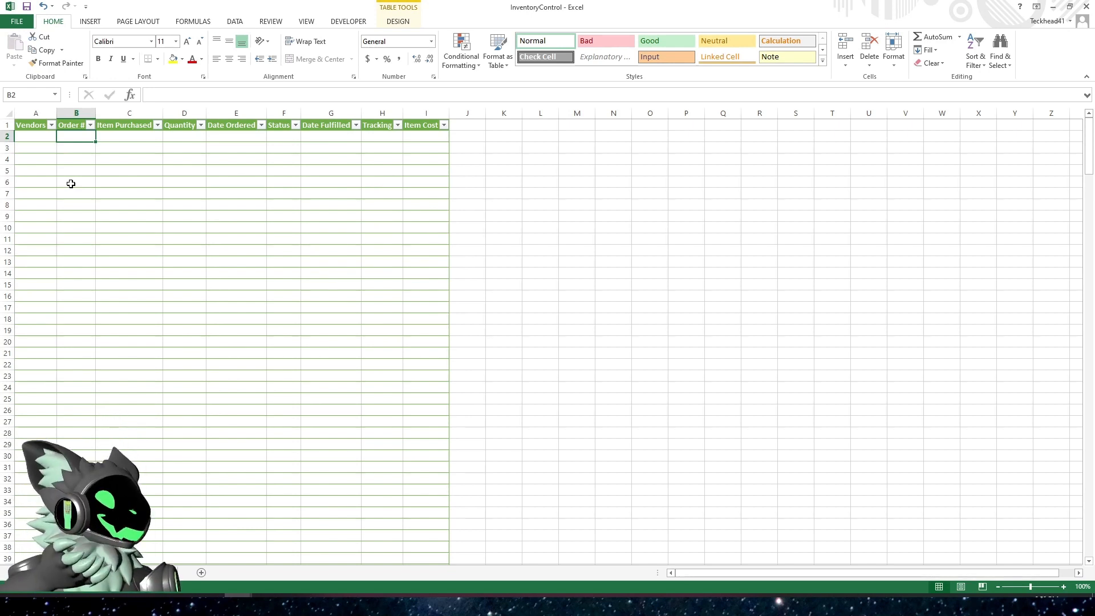
click(110, 136)
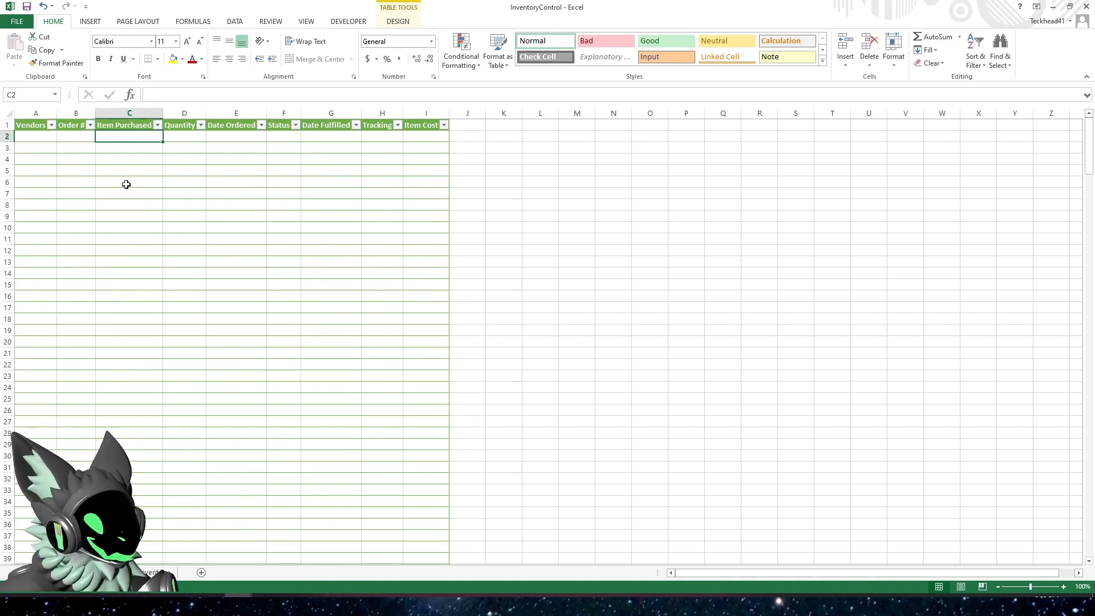
click(125, 126)
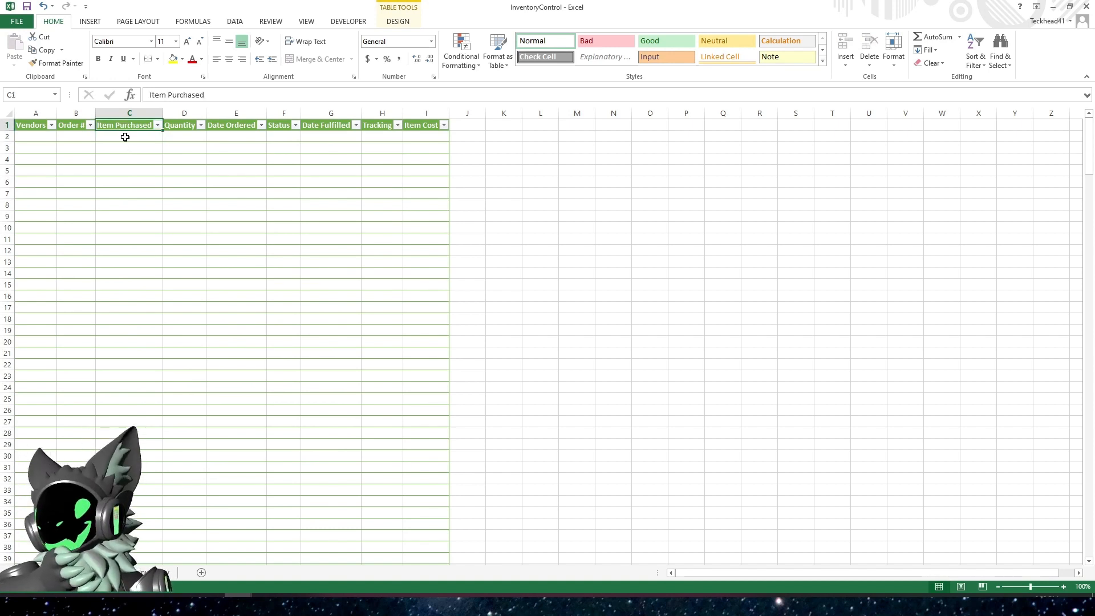
click(175, 137)
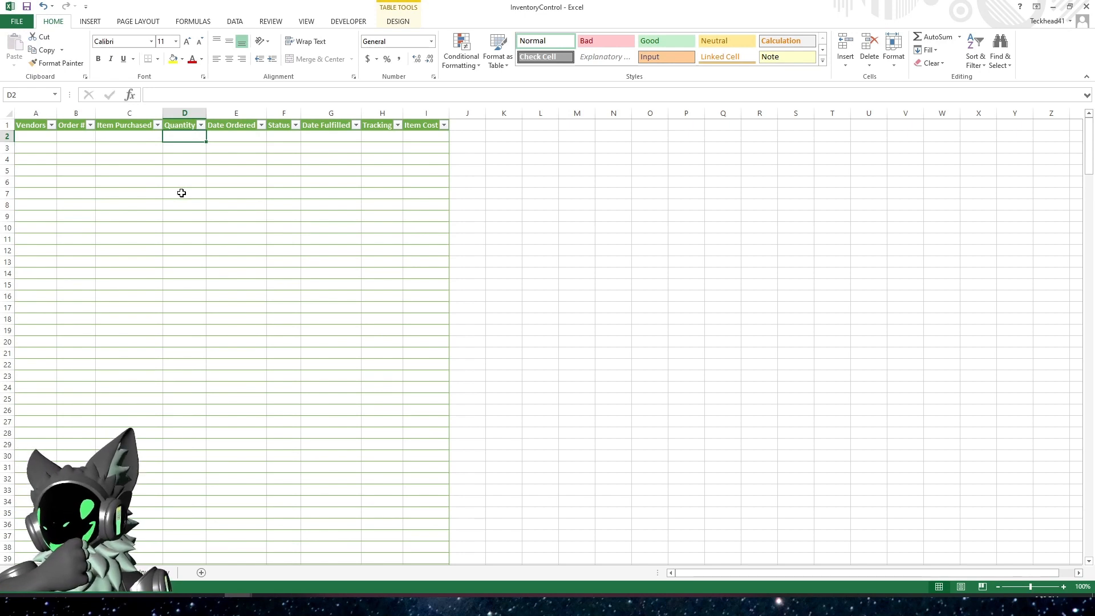
click(224, 137)
click(279, 139)
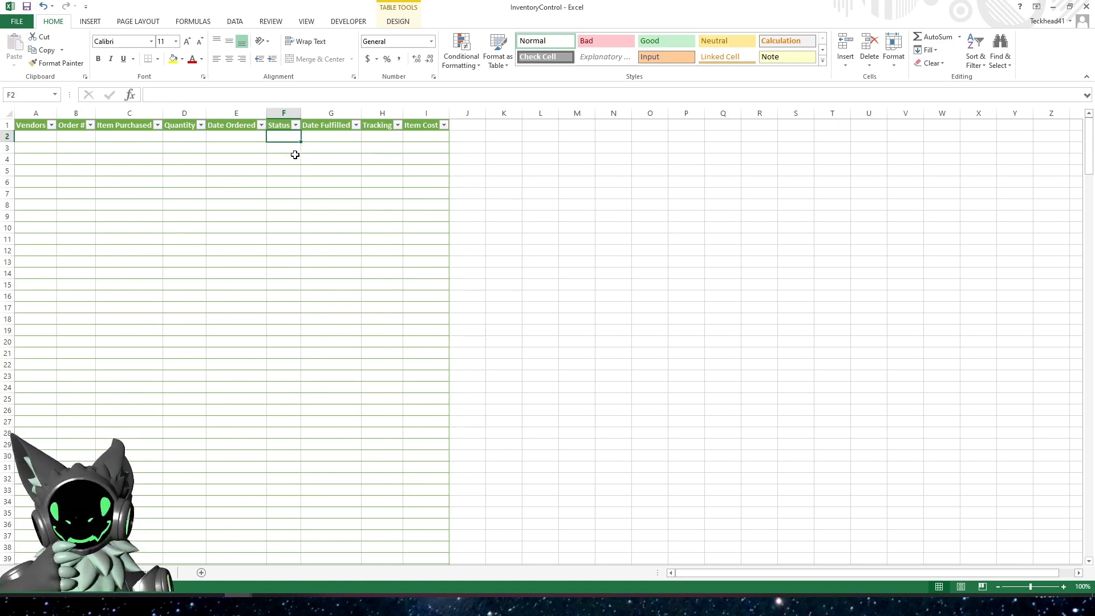
click(316, 139)
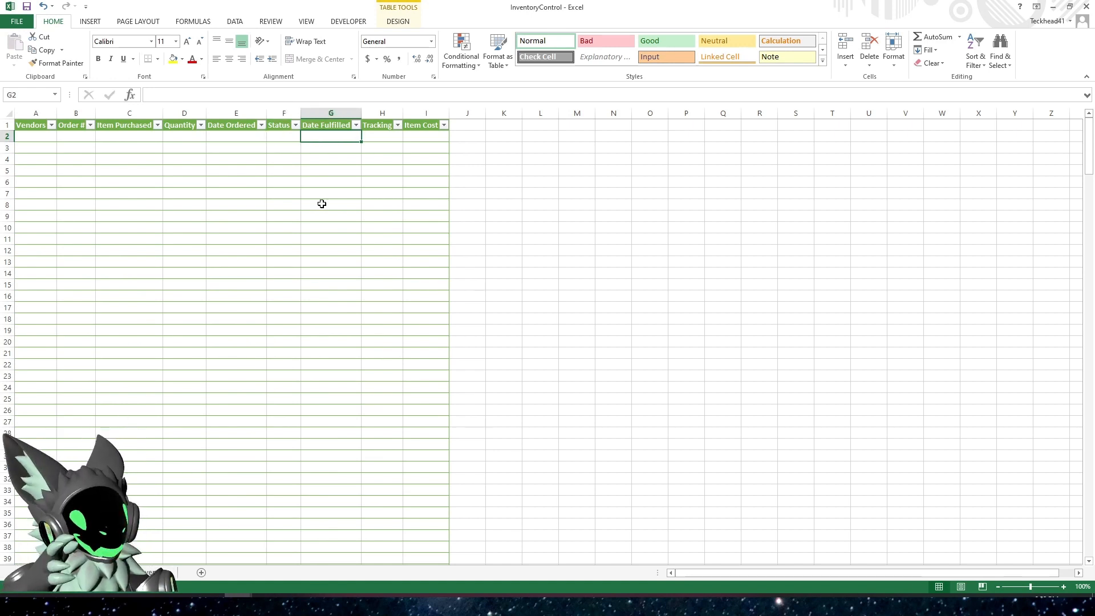
click(379, 139)
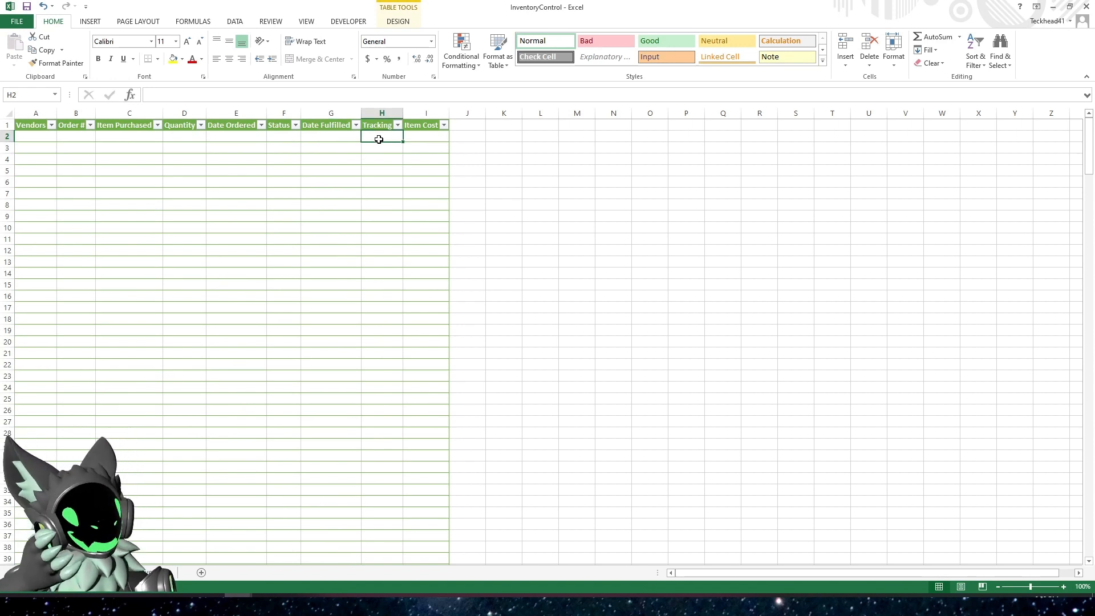
click(411, 135)
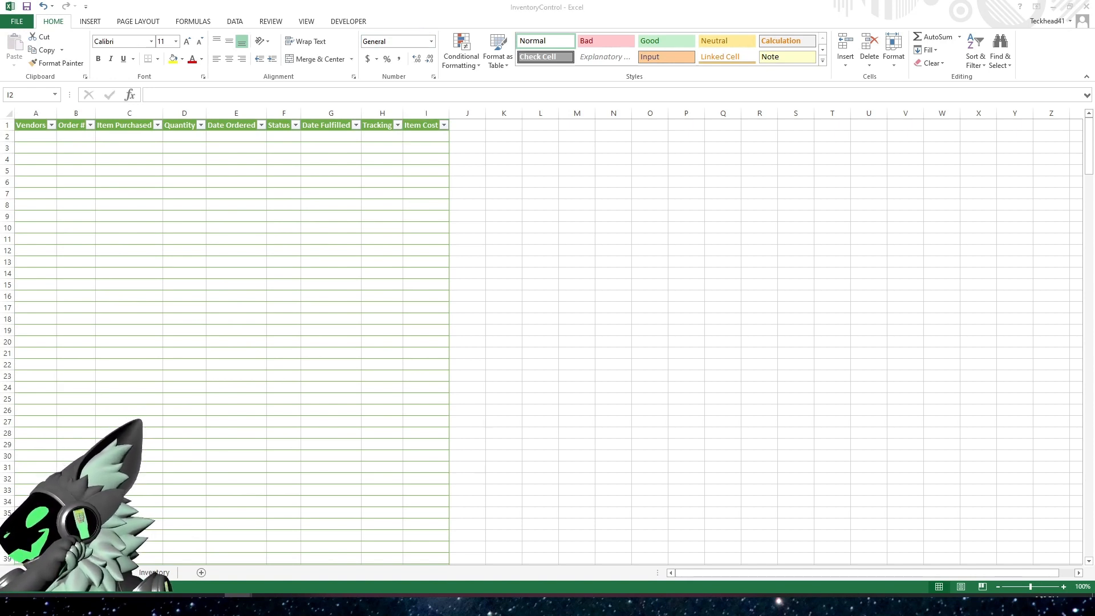
Rename the order tracking table on the RunningTracking sheet as ORDERS
click(206, 215)
click(397, 20)
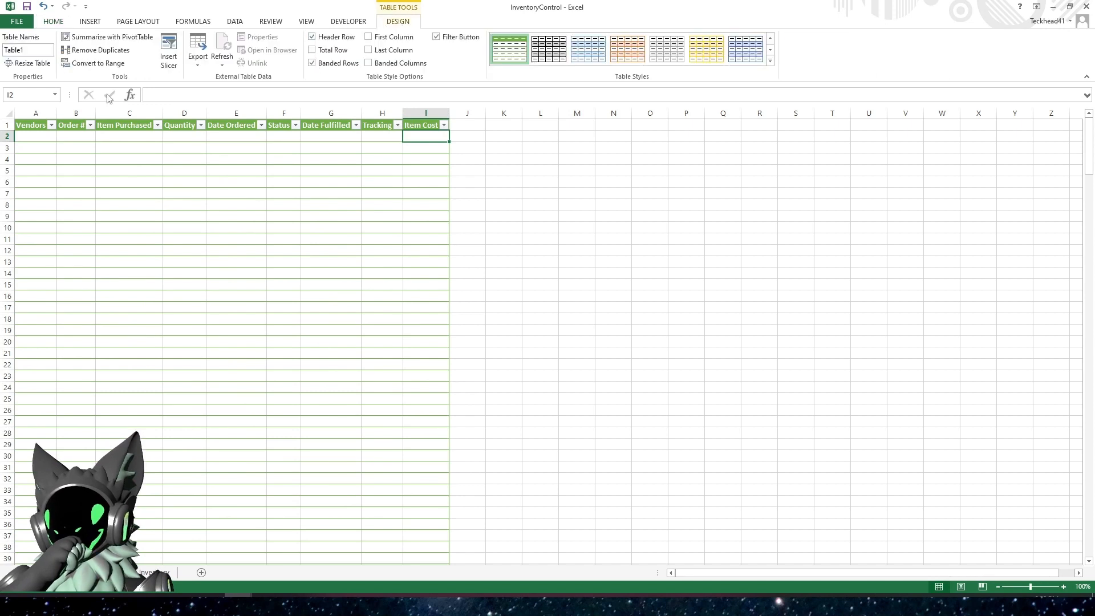
click(43, 52)
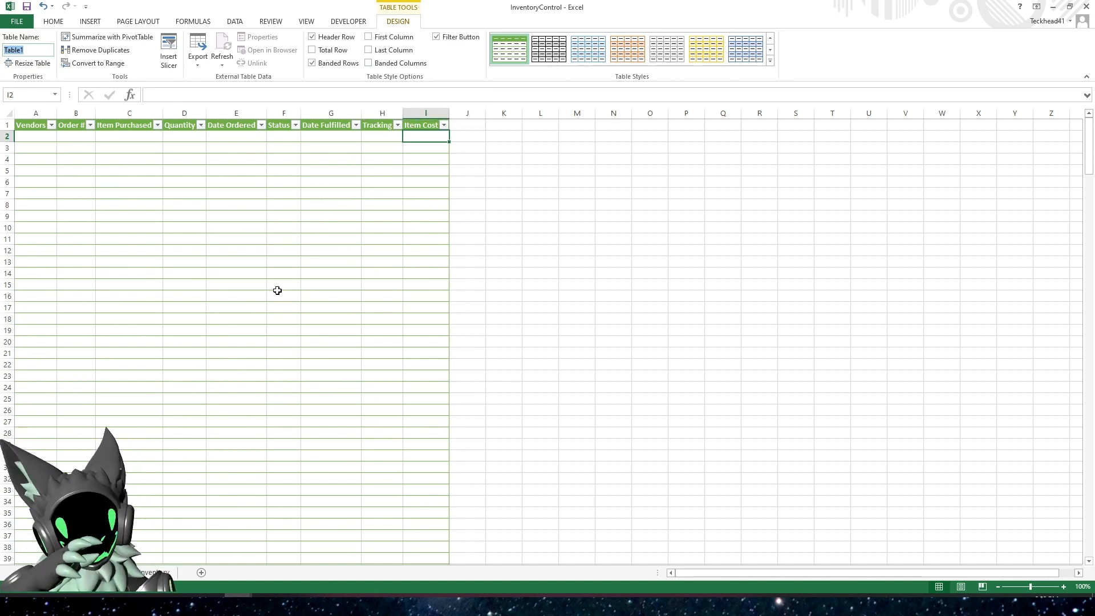
click(543, 224)
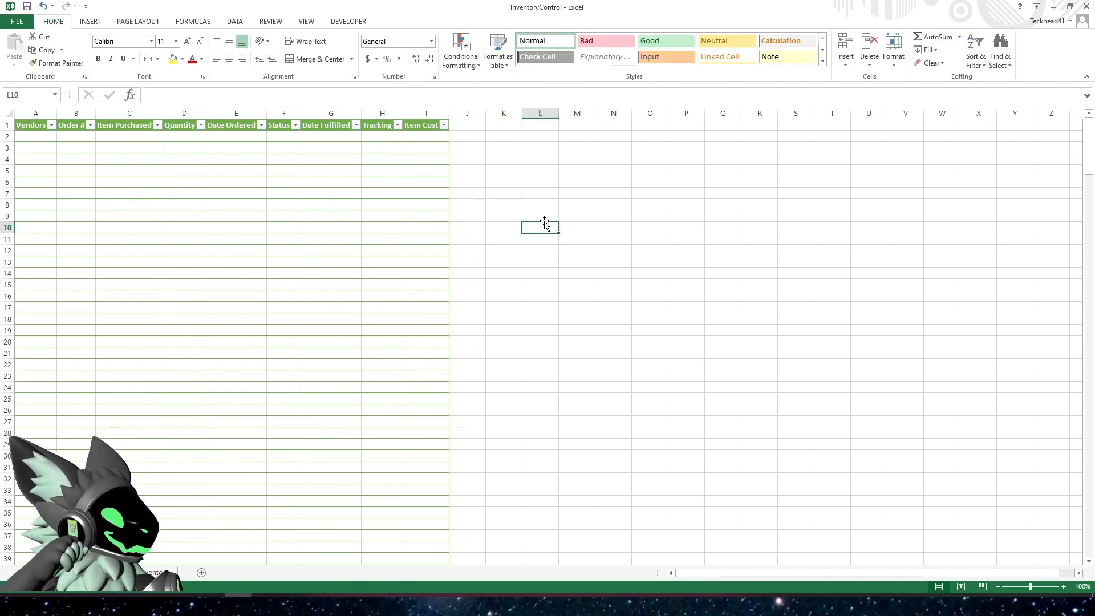
click(277, 193)
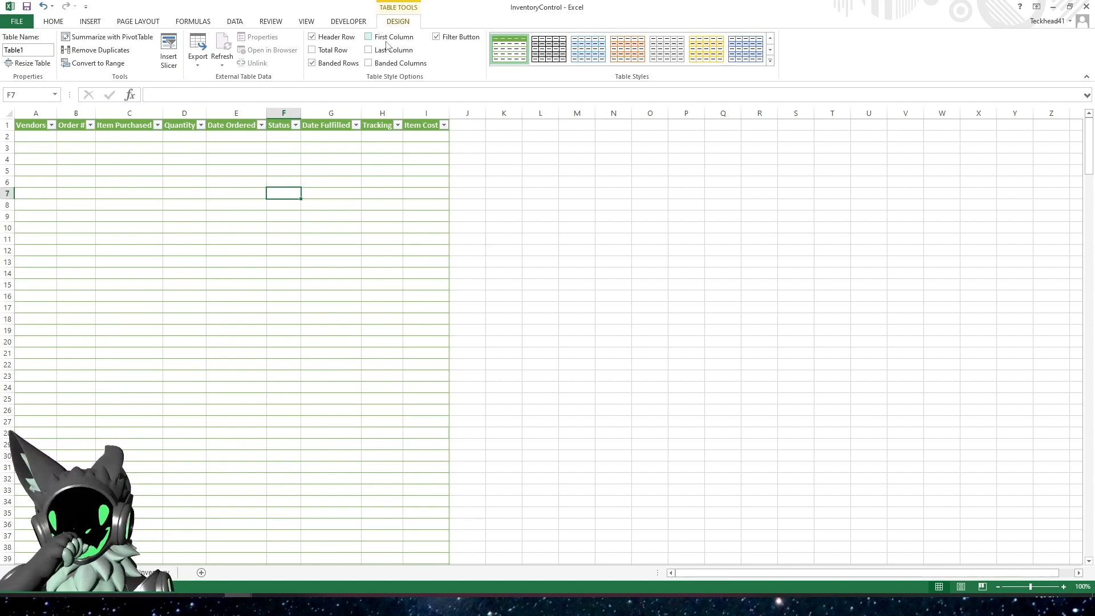
click(38, 49)
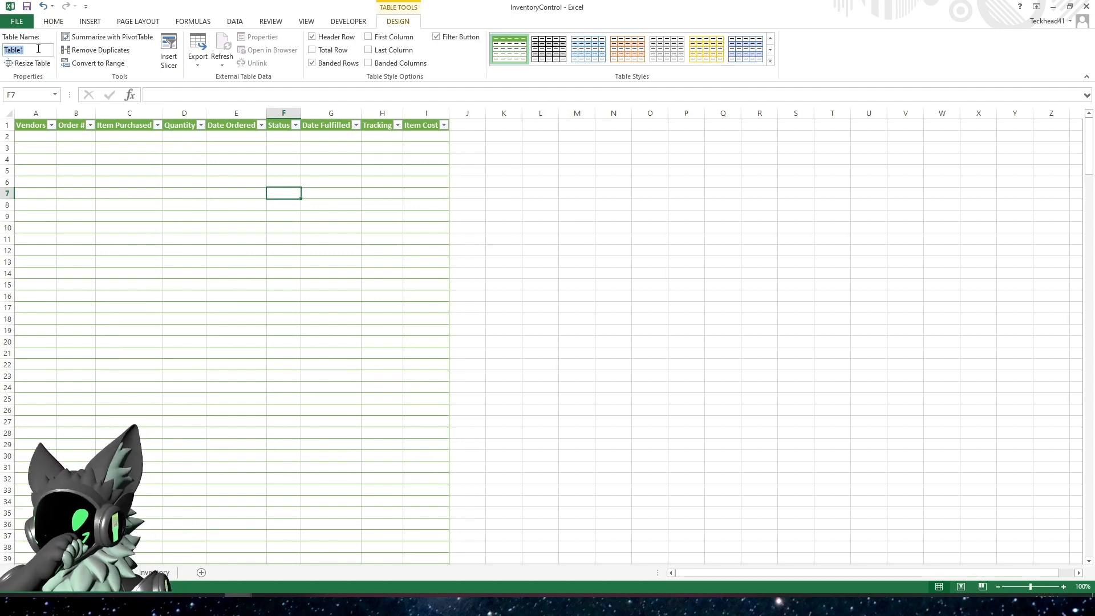
text(ORDERS)
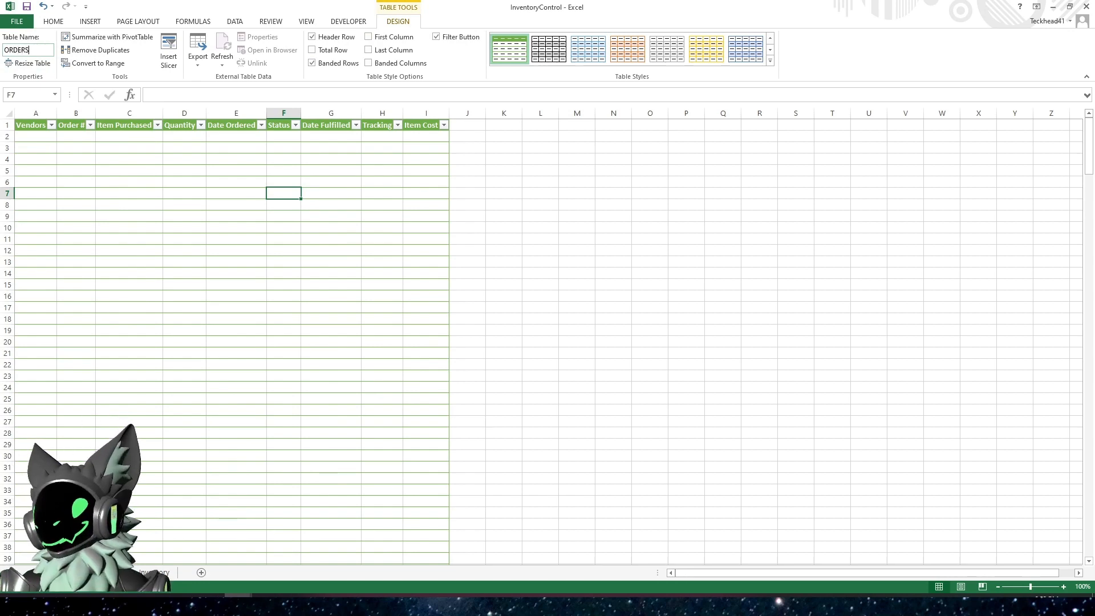
click(239, 261)
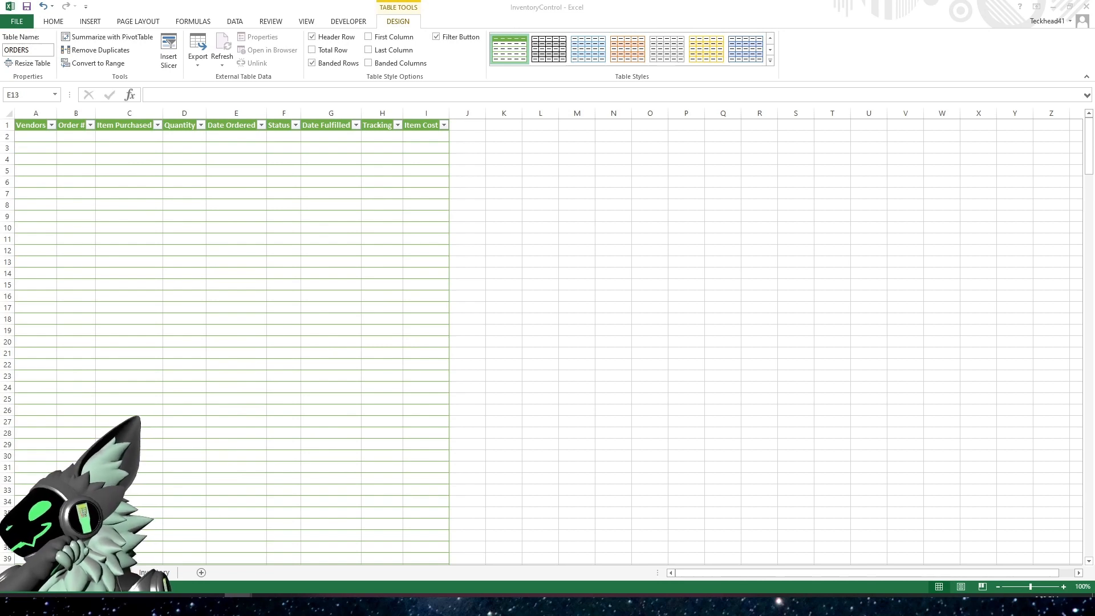
click(185, 313)
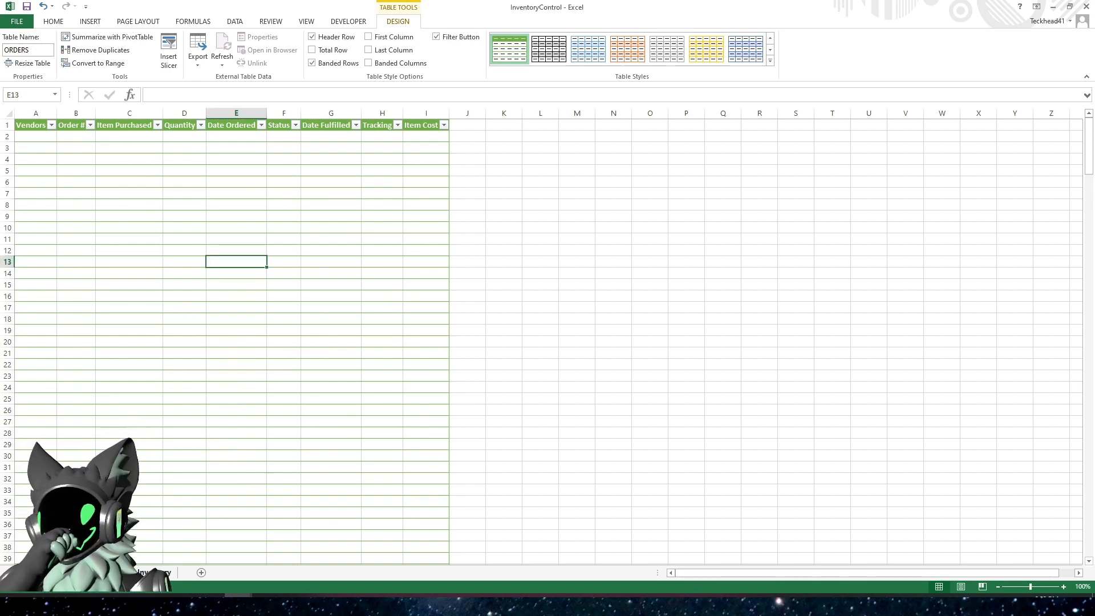
Switch to the Inventory sheet and examine its Item Description table and the Vendors list
key(ctrl+Page_Down)
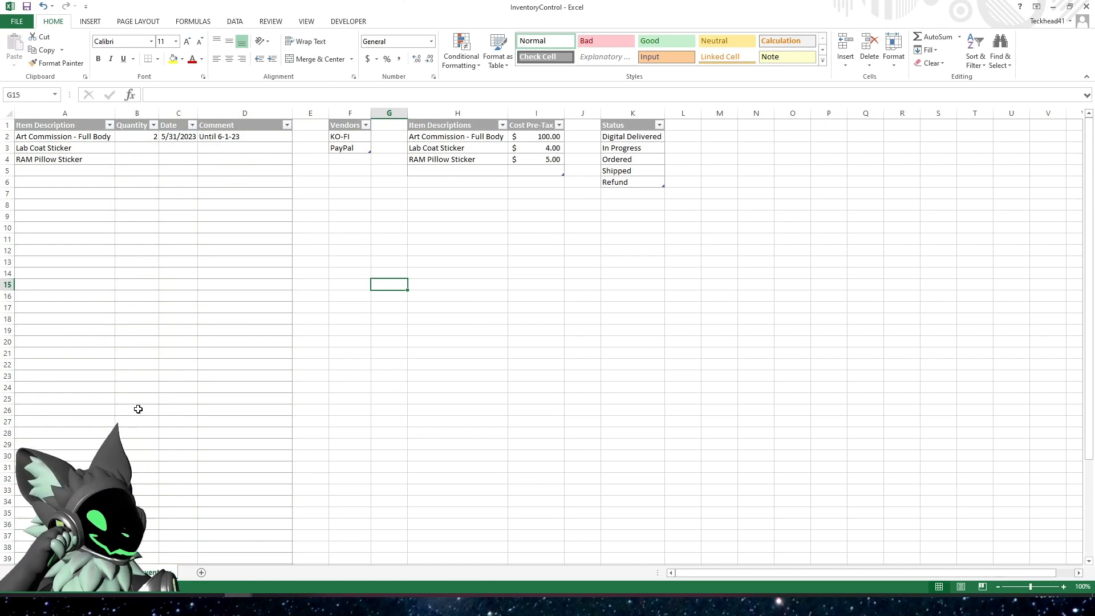
click(91, 183)
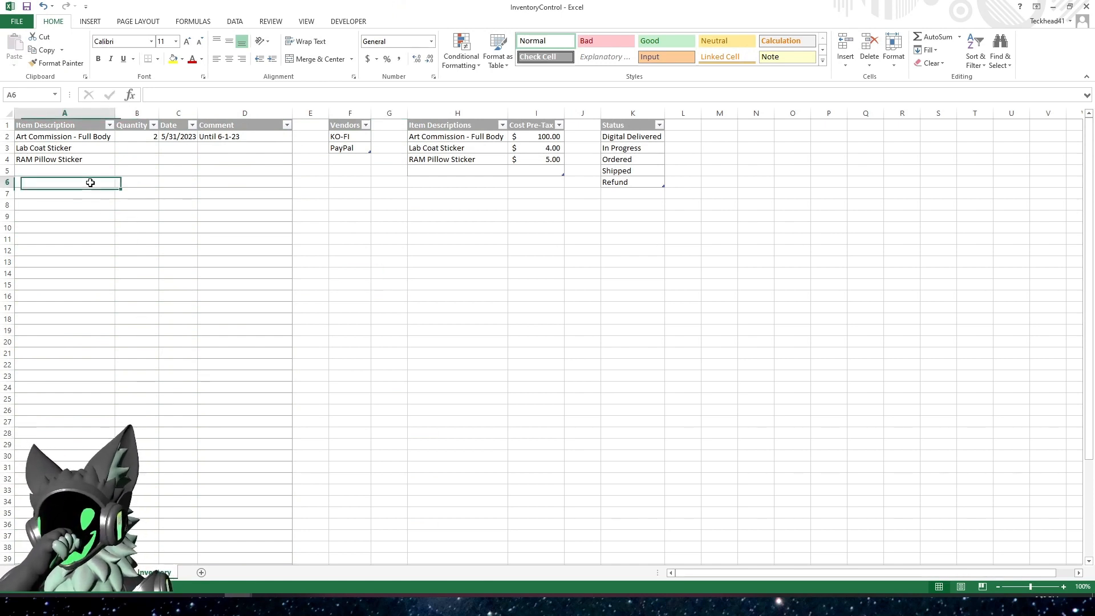
click(333, 181)
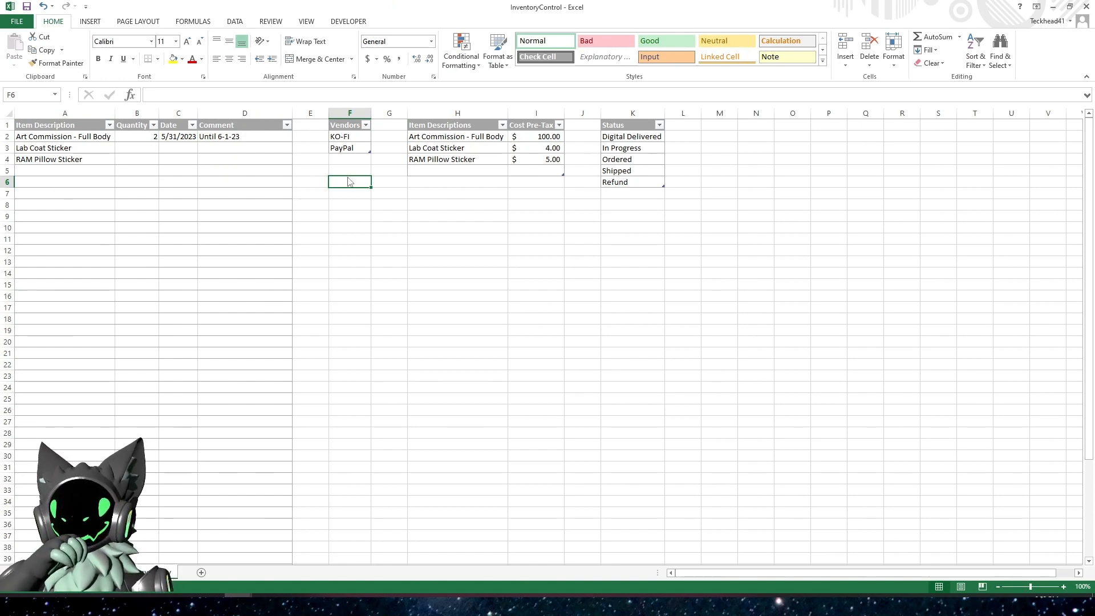
drag(350, 170, 350, 120)
click(346, 215)
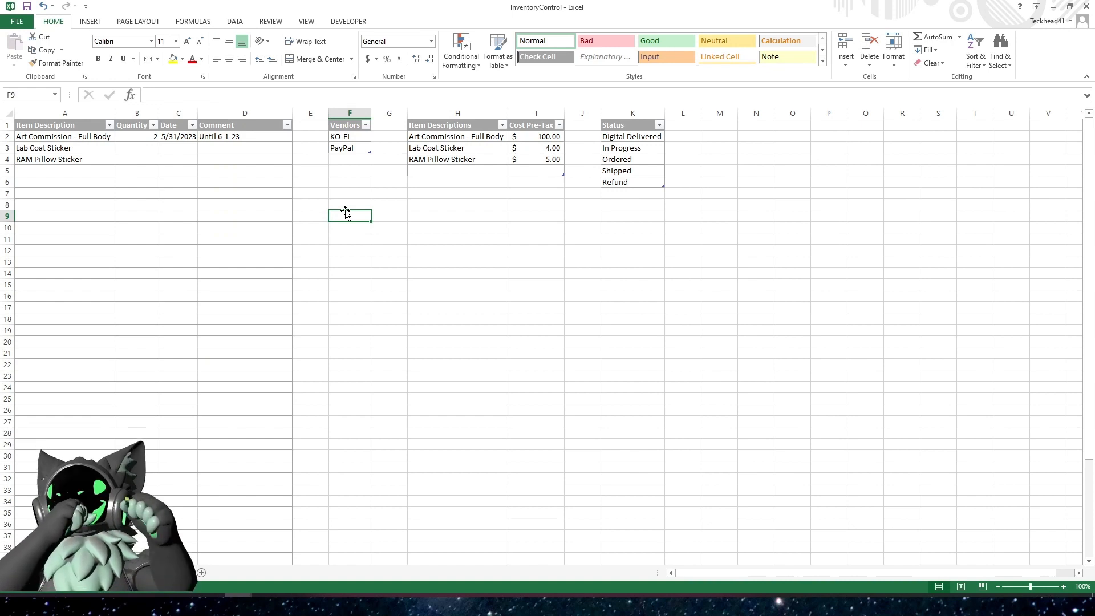
click(359, 140)
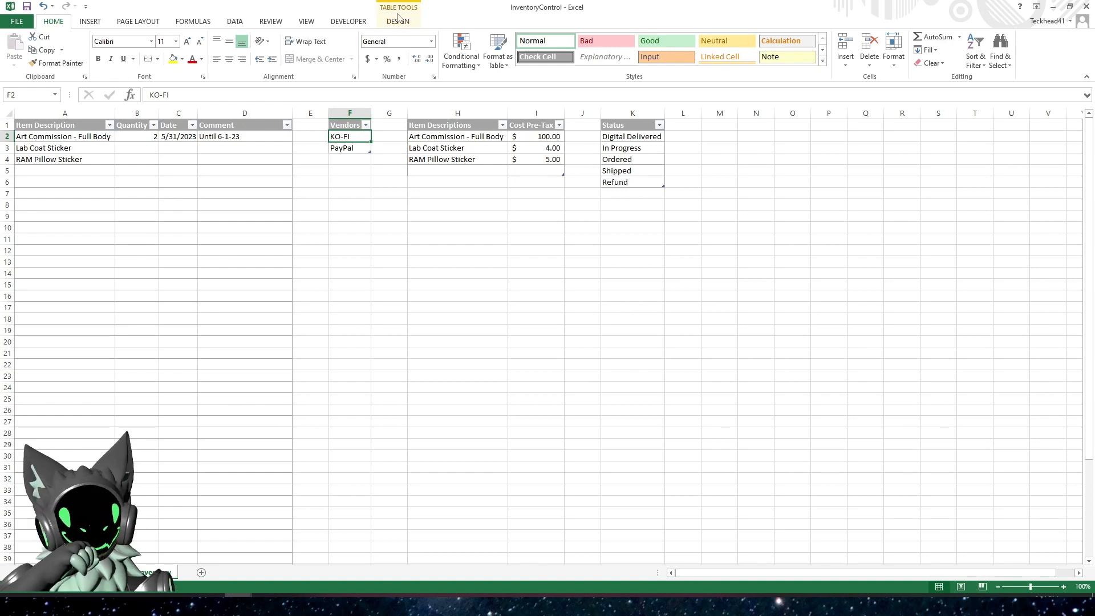
click(348, 182)
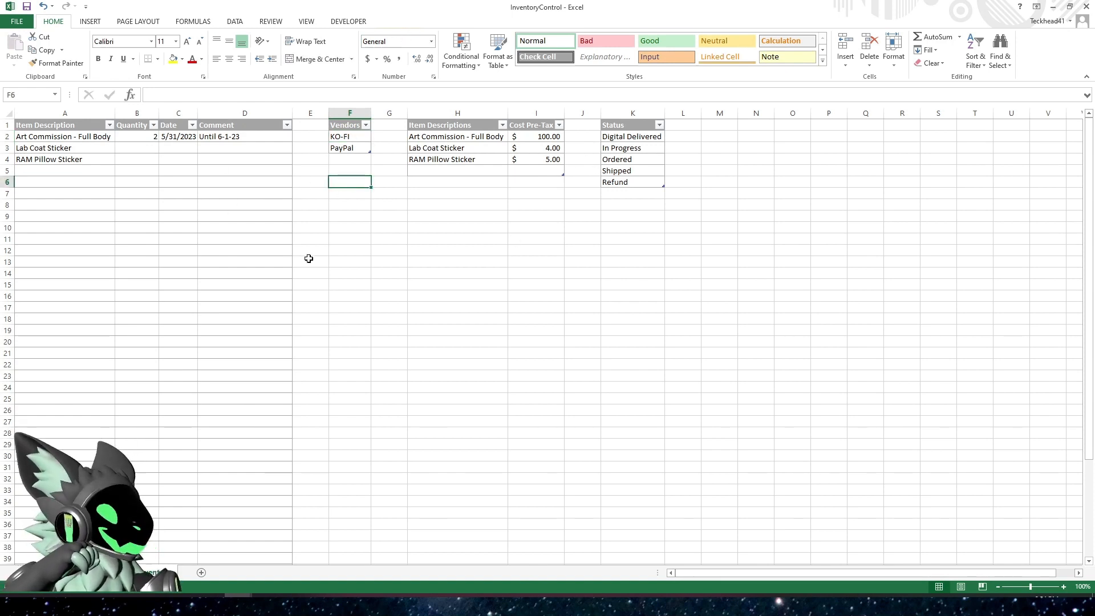
click(351, 137)
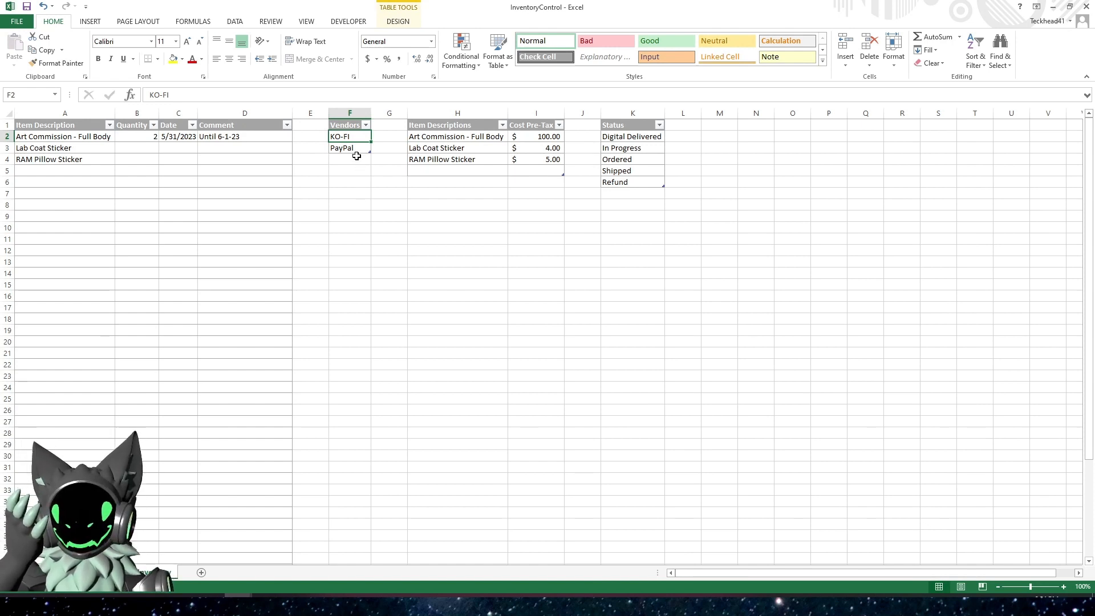
Examine the Item Descriptions table with its Cost Pre-Tax column and the entries of the Status list
click(438, 138)
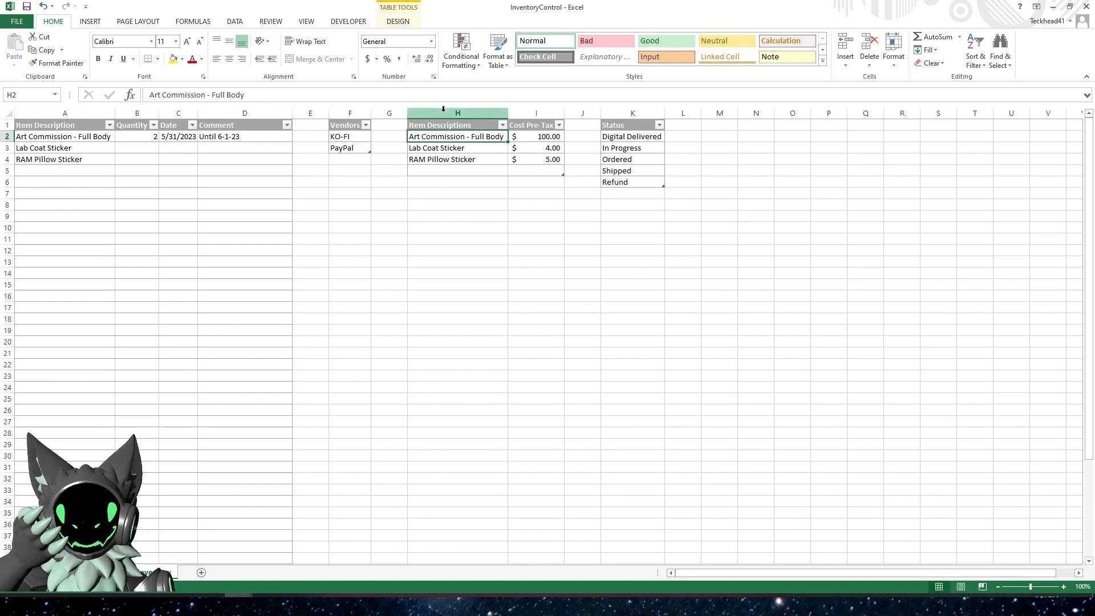
click(535, 137)
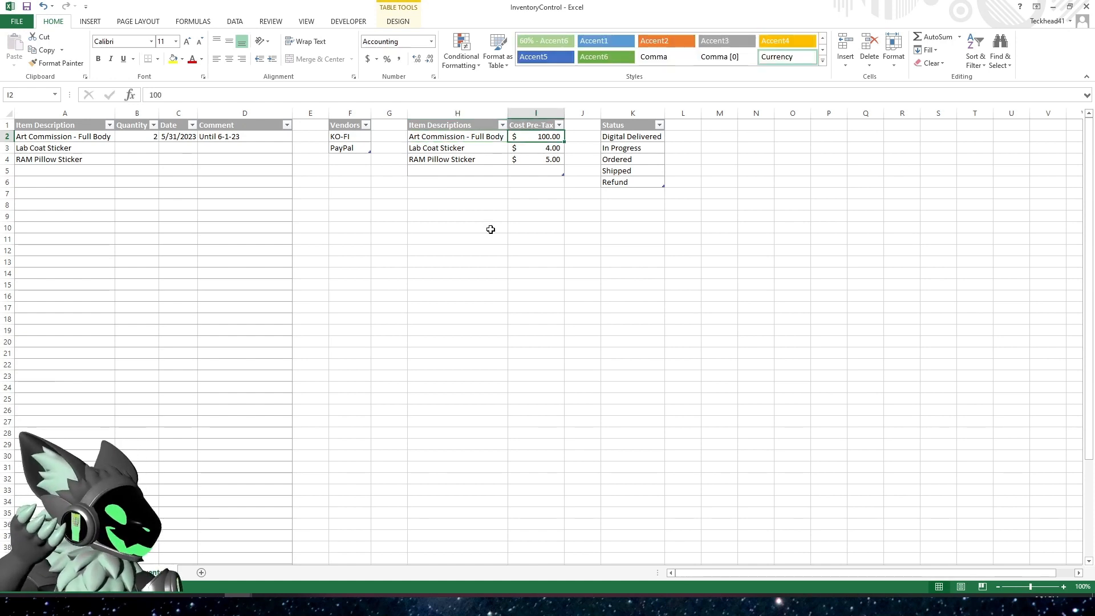
click(453, 148)
drag(458, 149, 520, 161)
click(517, 228)
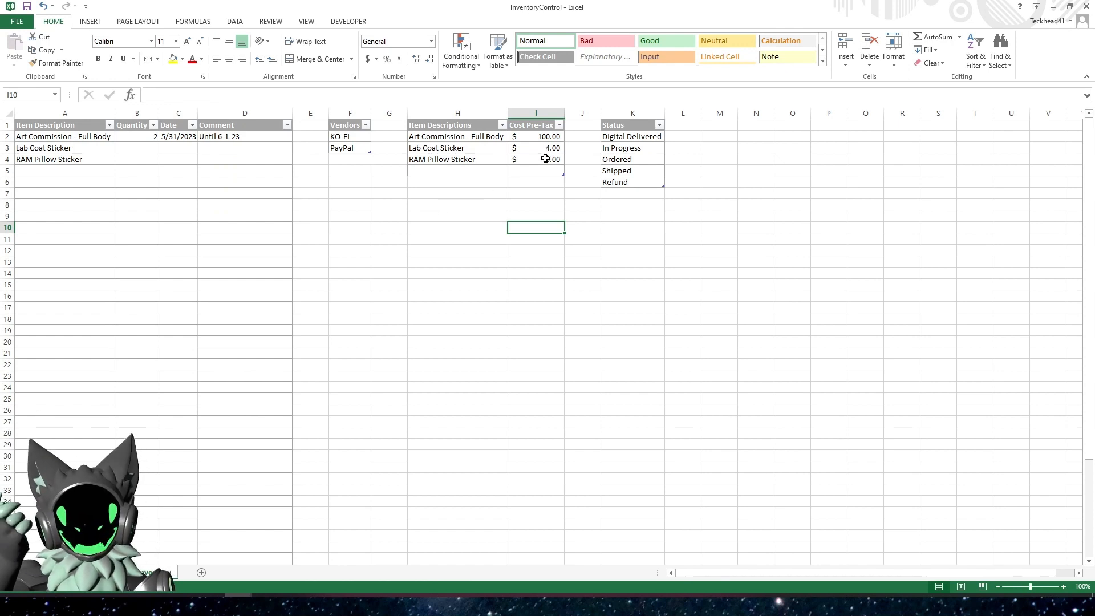
click(615, 207)
click(615, 158)
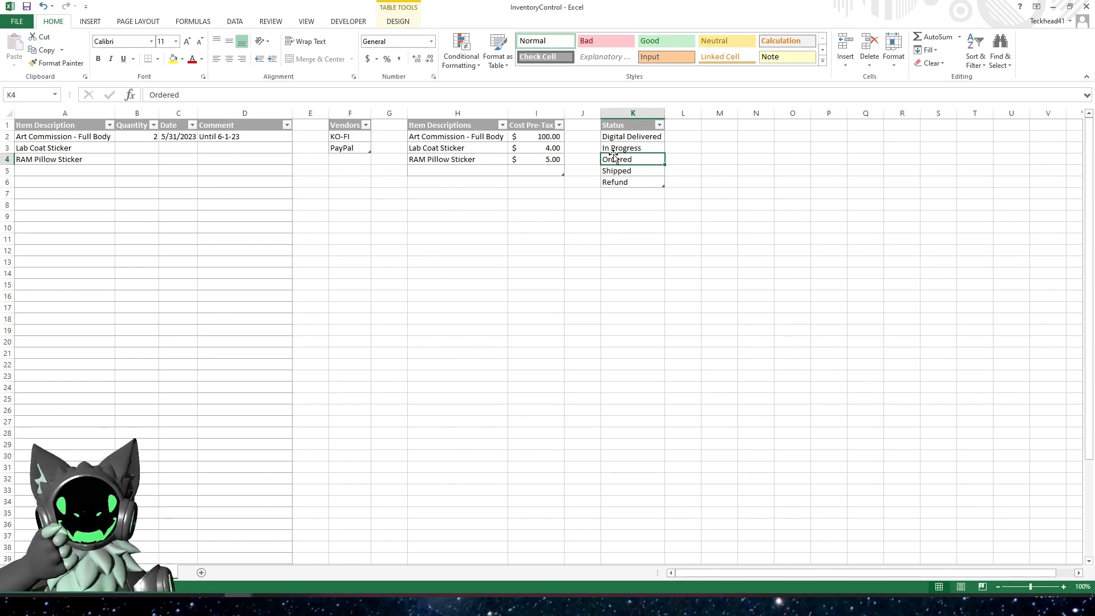
click(641, 138)
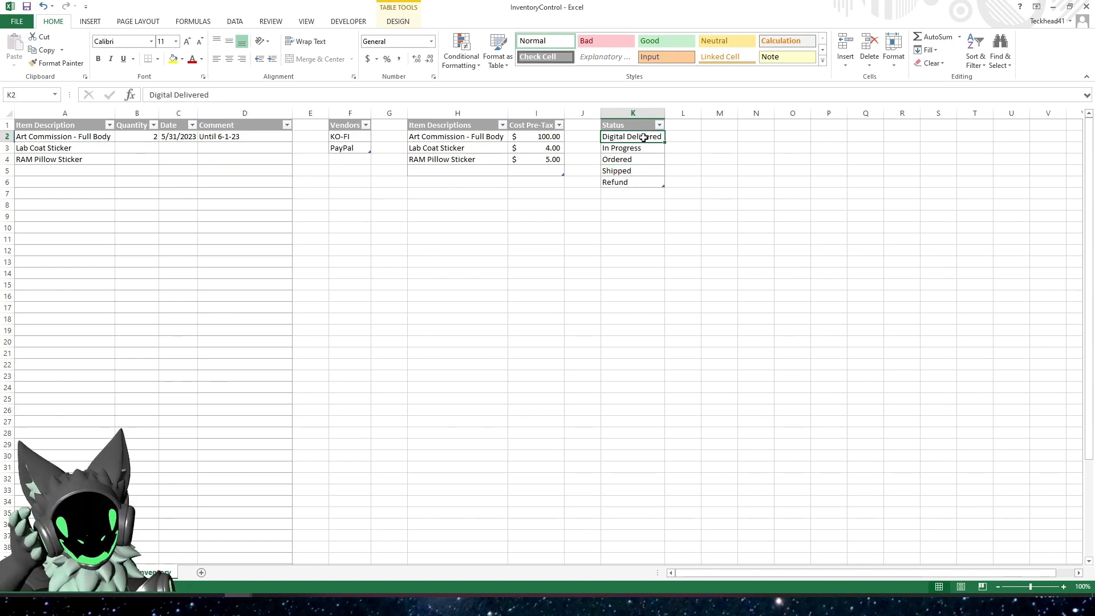
click(477, 139)
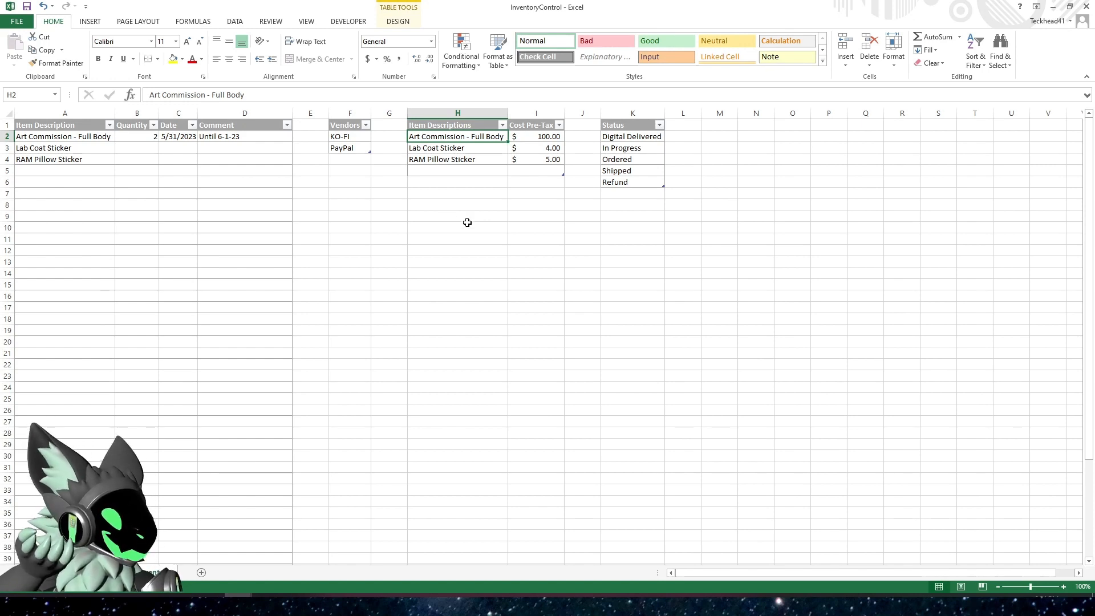
click(634, 136)
drag(634, 148, 642, 188)
click(636, 231)
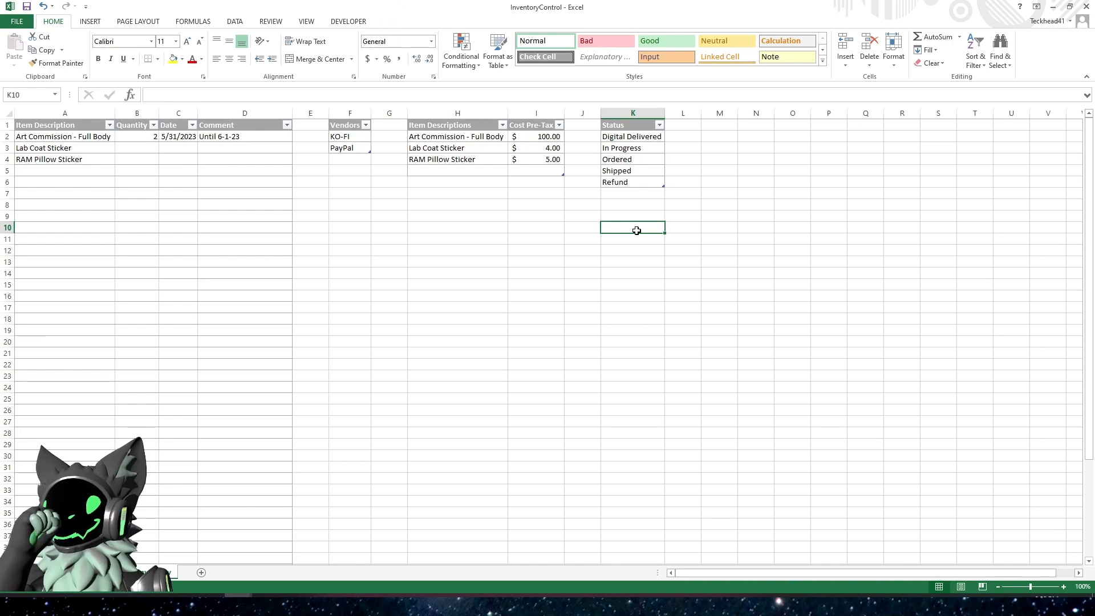
click(625, 148)
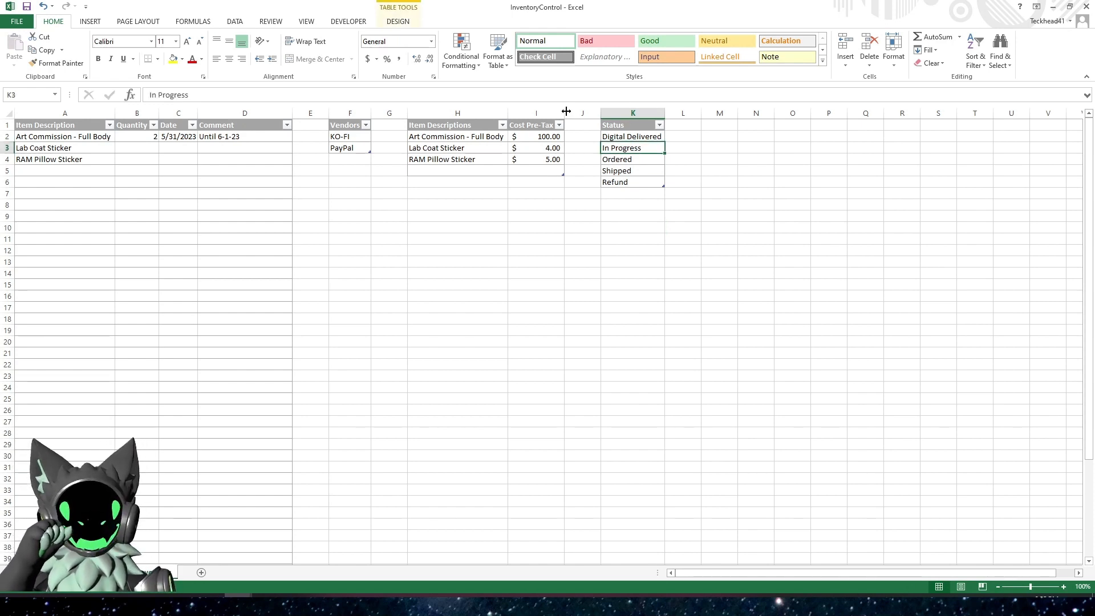
Check the table names assigned to the Status, Item Descriptions, Vendors and Item Description tables on the Inventory sheet
click(403, 23)
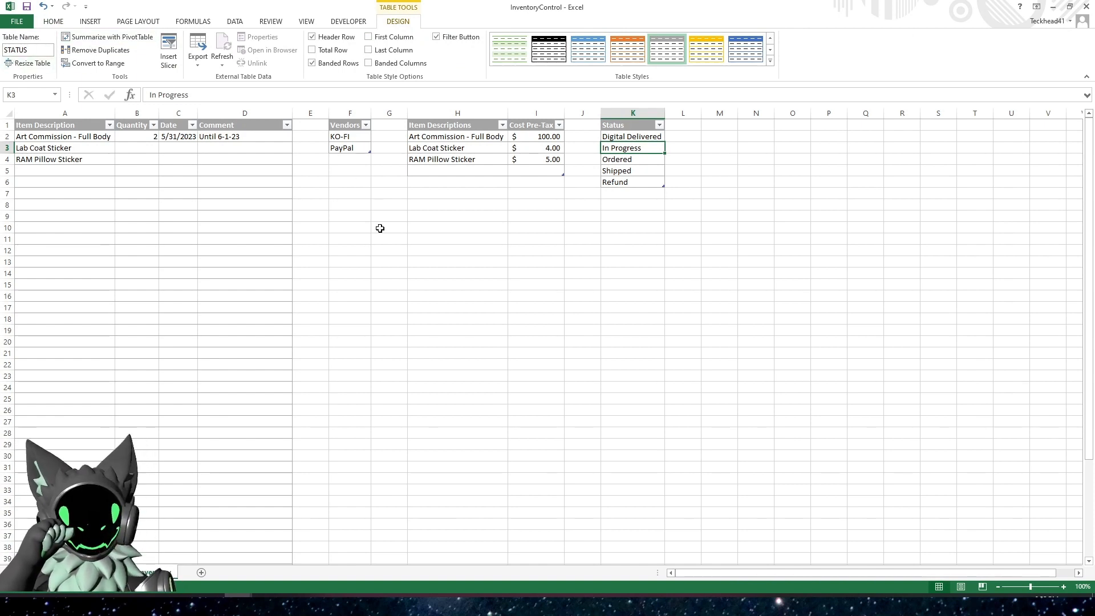
click(465, 139)
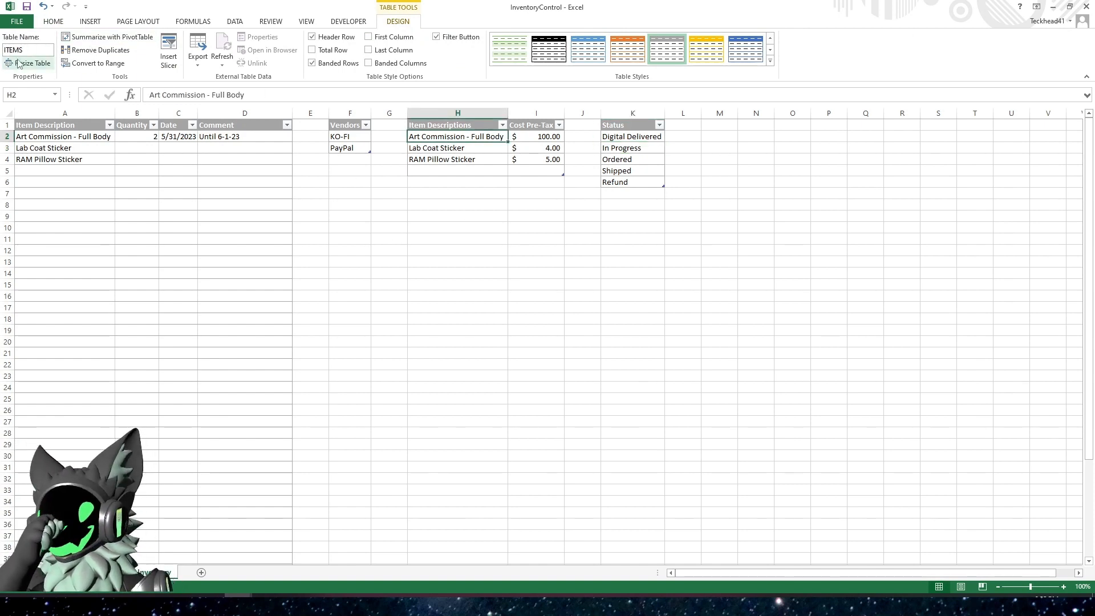
click(334, 136)
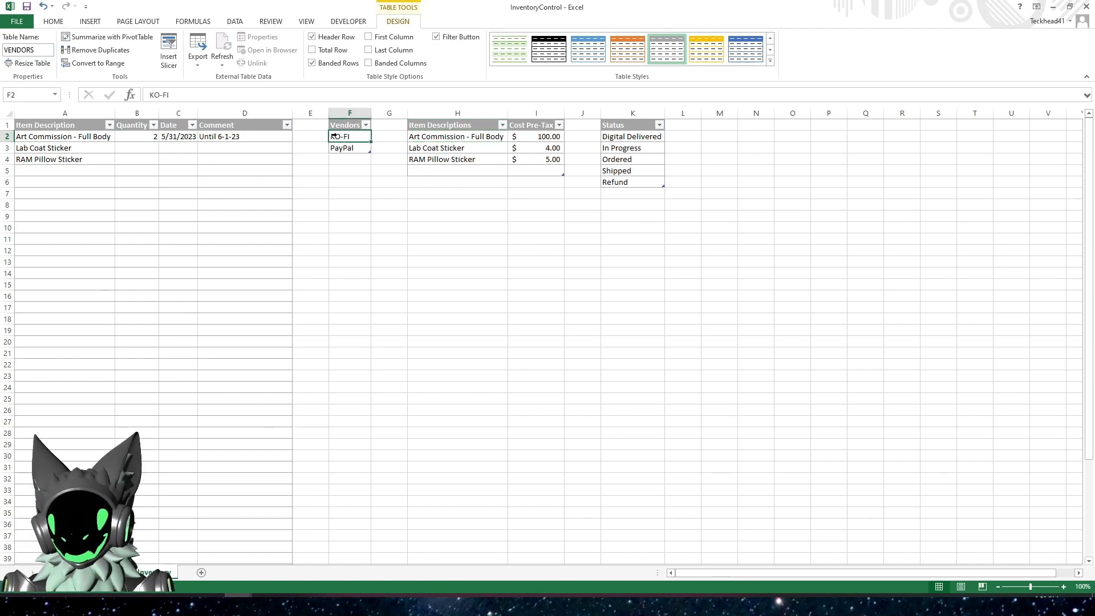
click(69, 191)
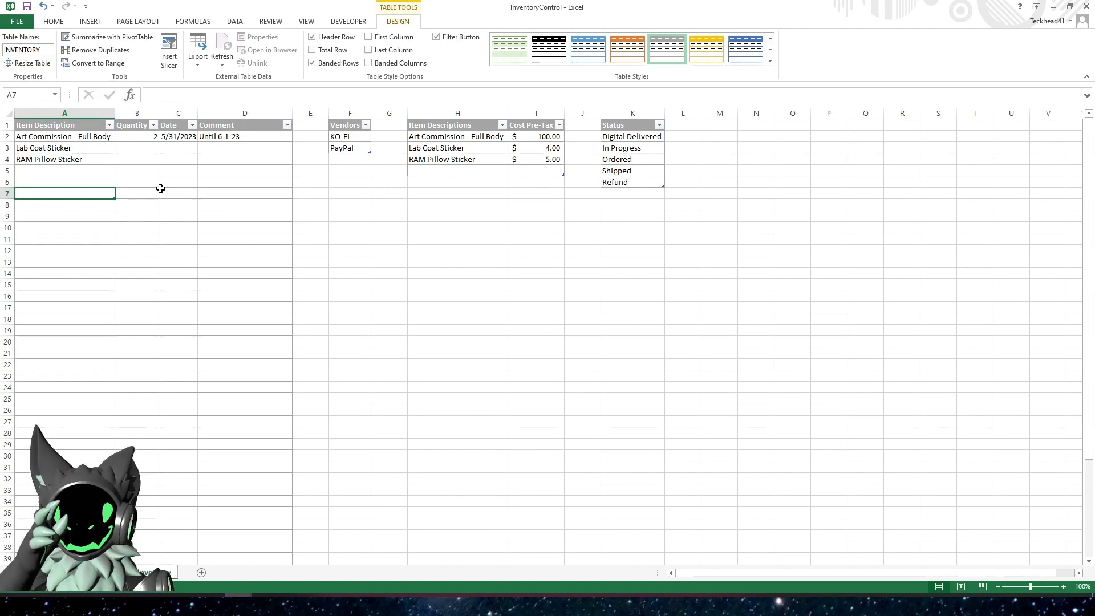
click(167, 172)
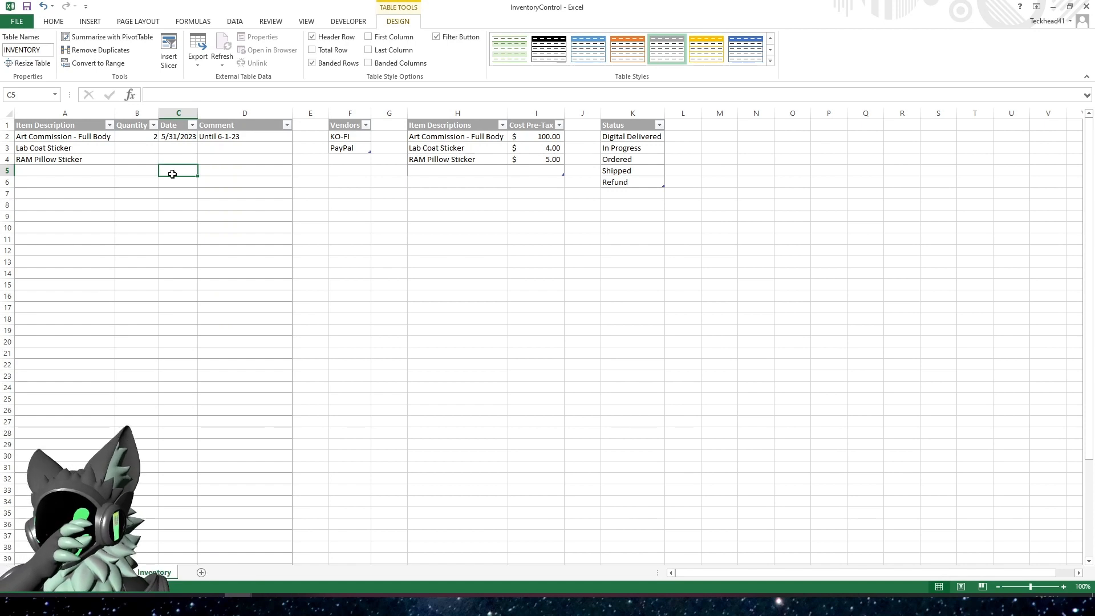
Enter a quantity of 20 and the current date, 5/31/2023, for Lab Coat Sticker in the inventory table
click(136, 148)
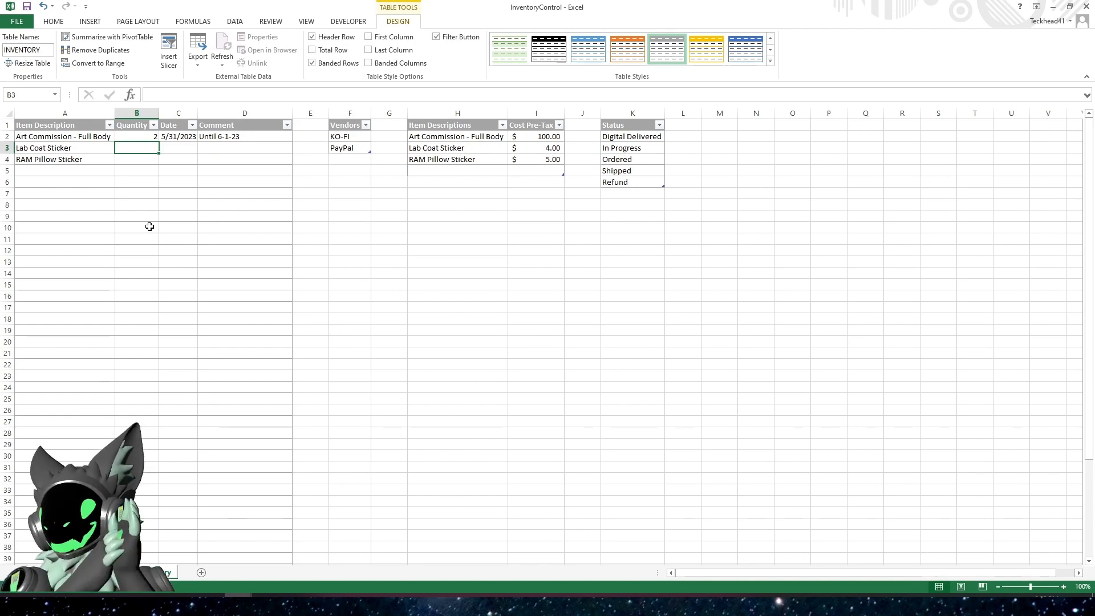
text(20)
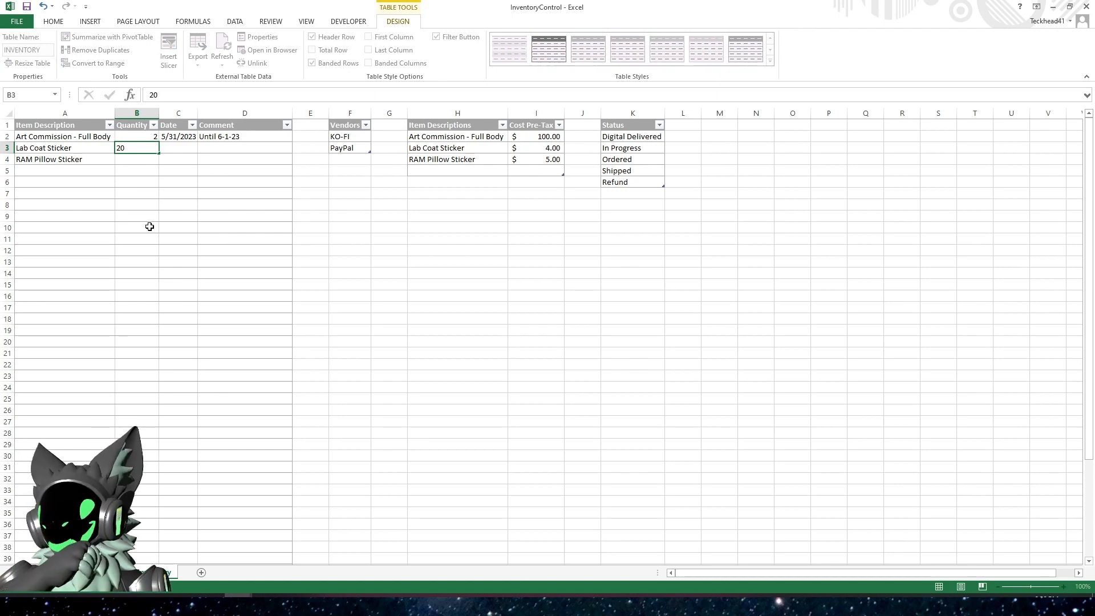
key(Tab)
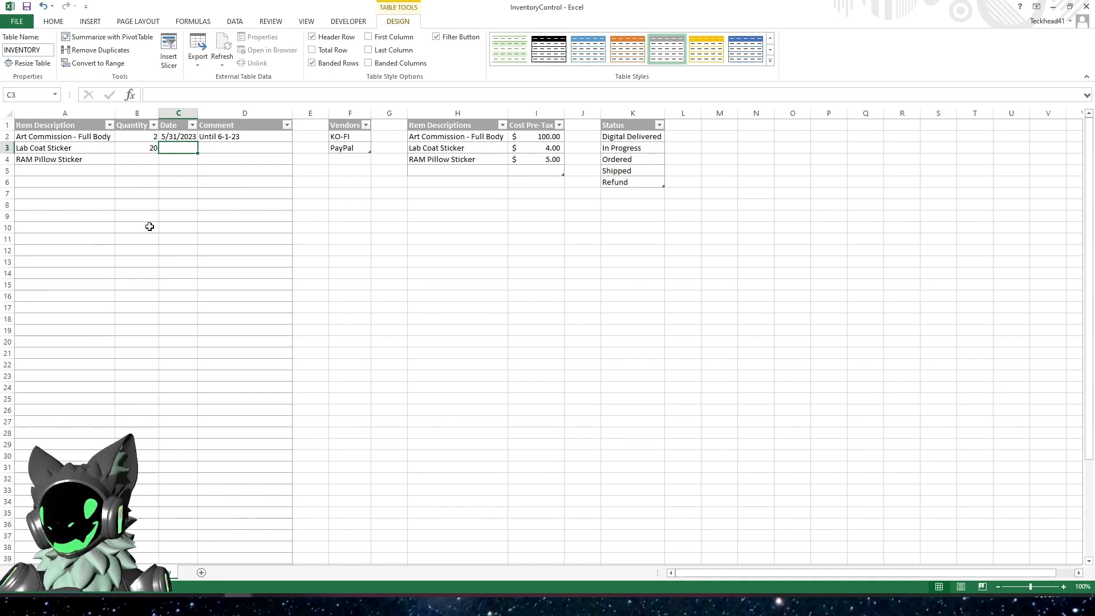
key(ctrl+semicolon)
key(Tab)
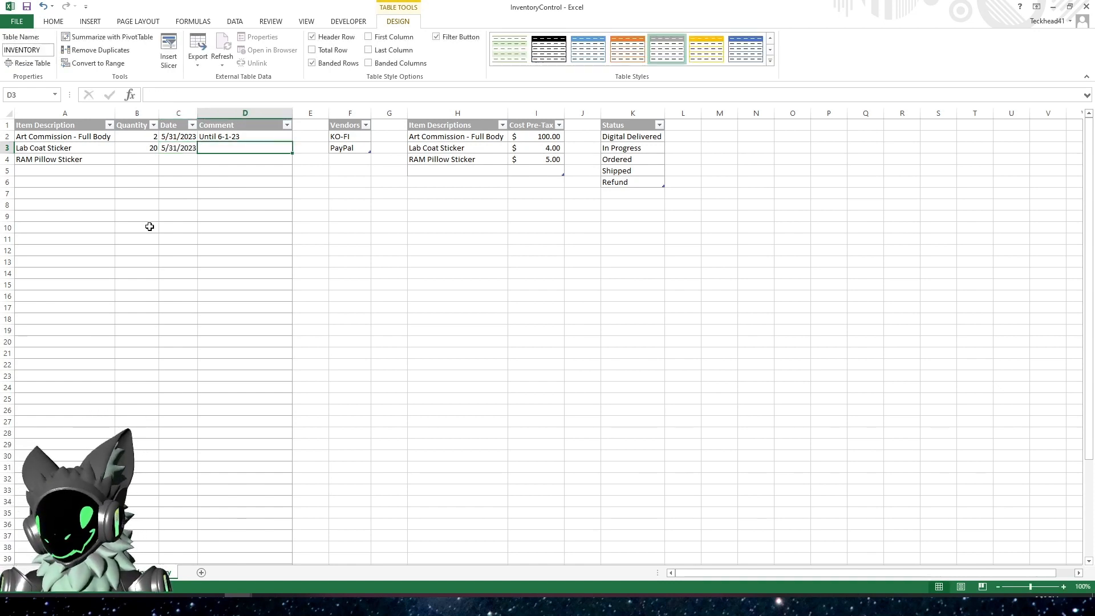
Enter a quantity of 10 and the current date, 5/31/2023, for RAM Pillow Sticker in the inventory table
key(Down)
key(Left)
key(Left)
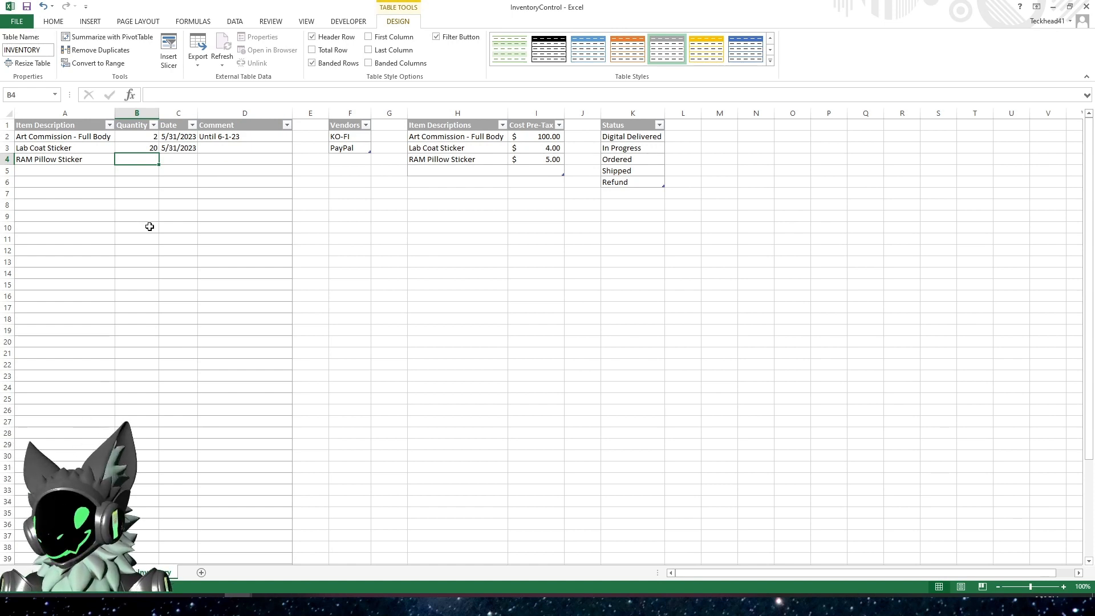
text(10)
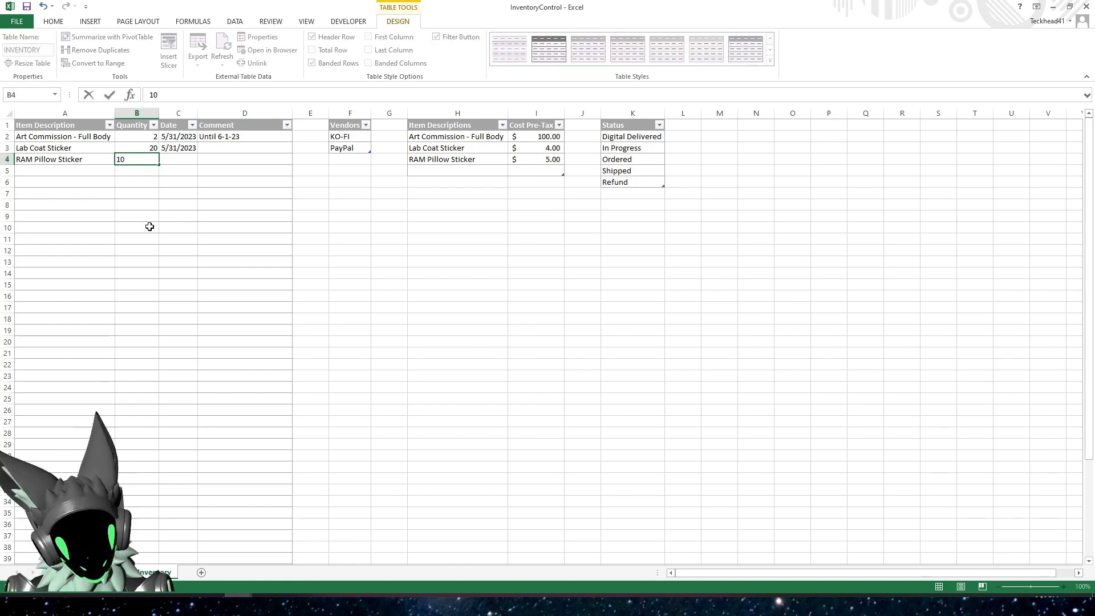
key(Tab)
key(ctrl+semicolon)
key(Return)
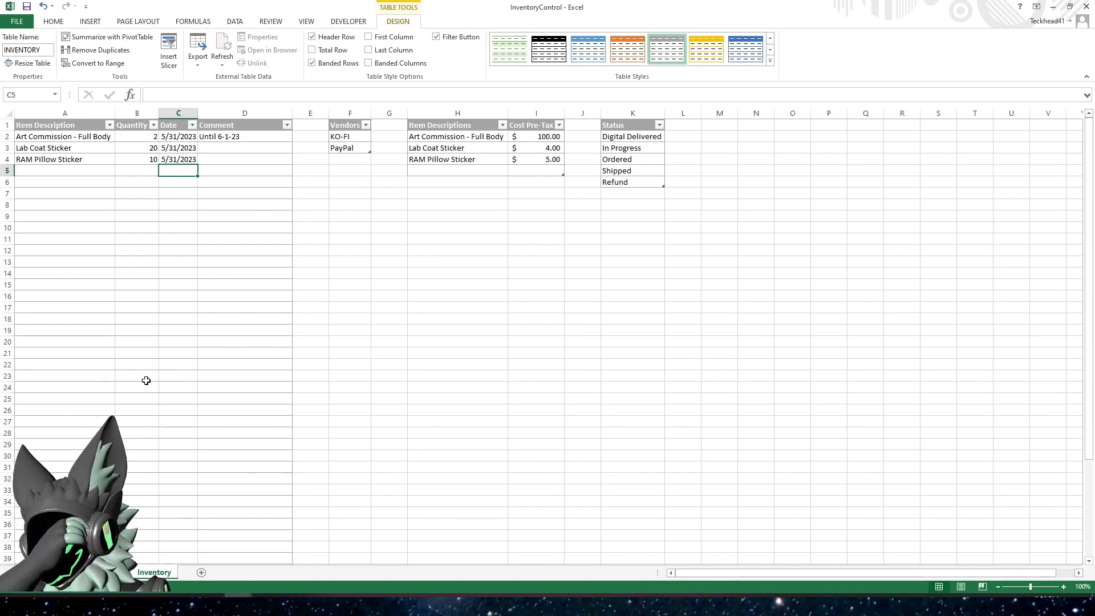
Try to apply List data validation with the source =VENDORS to cell A2 in the Vendors column of the RunningTracking sheet
click(342, 139)
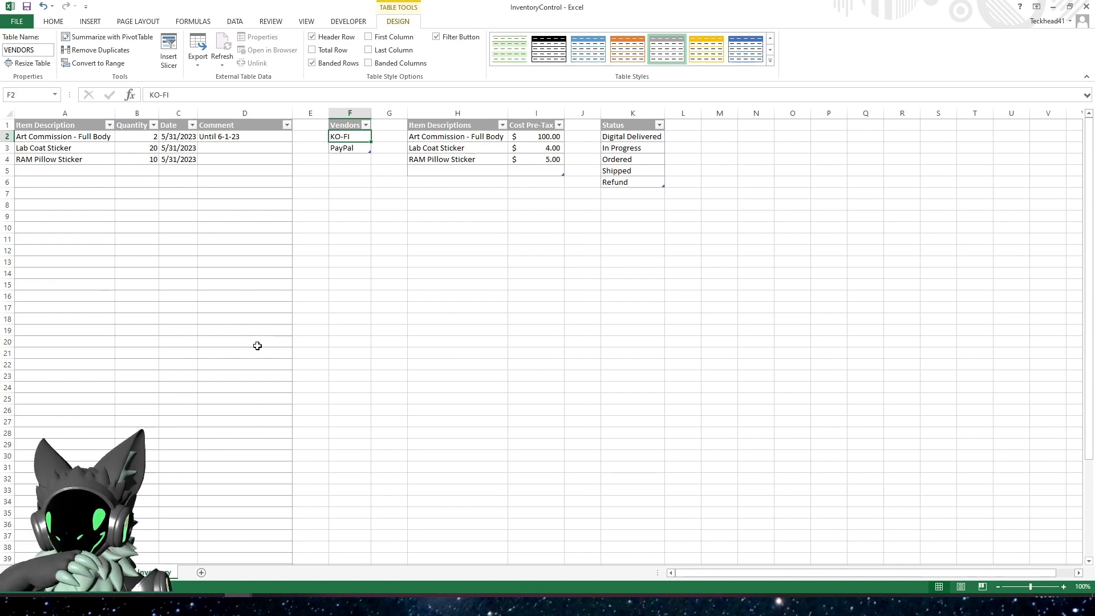
click(113, 572)
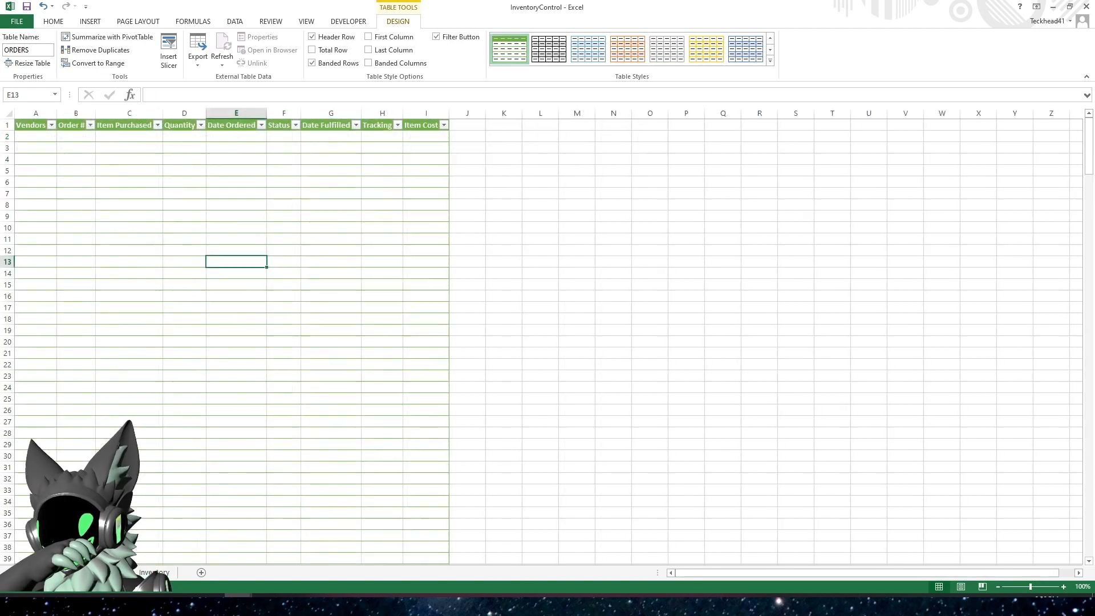
click(32, 140)
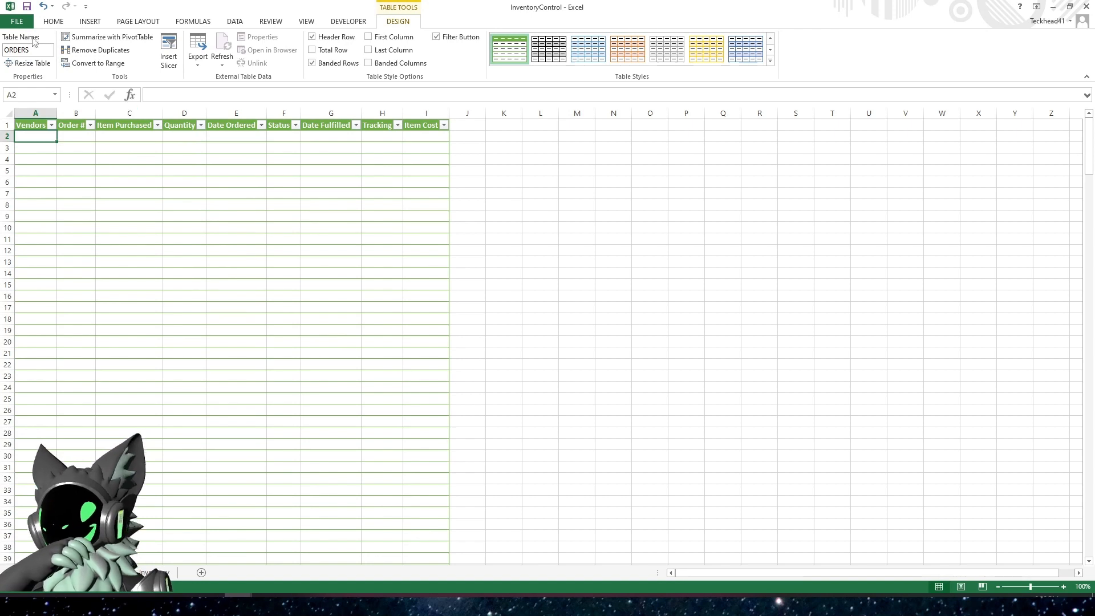
click(52, 22)
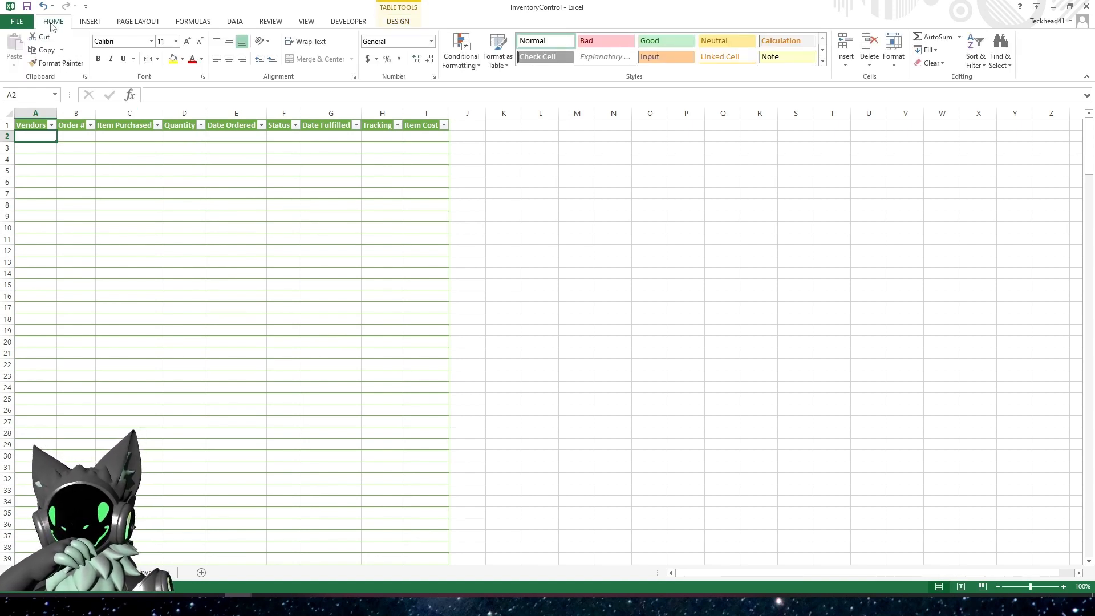
click(227, 26)
click(467, 63)
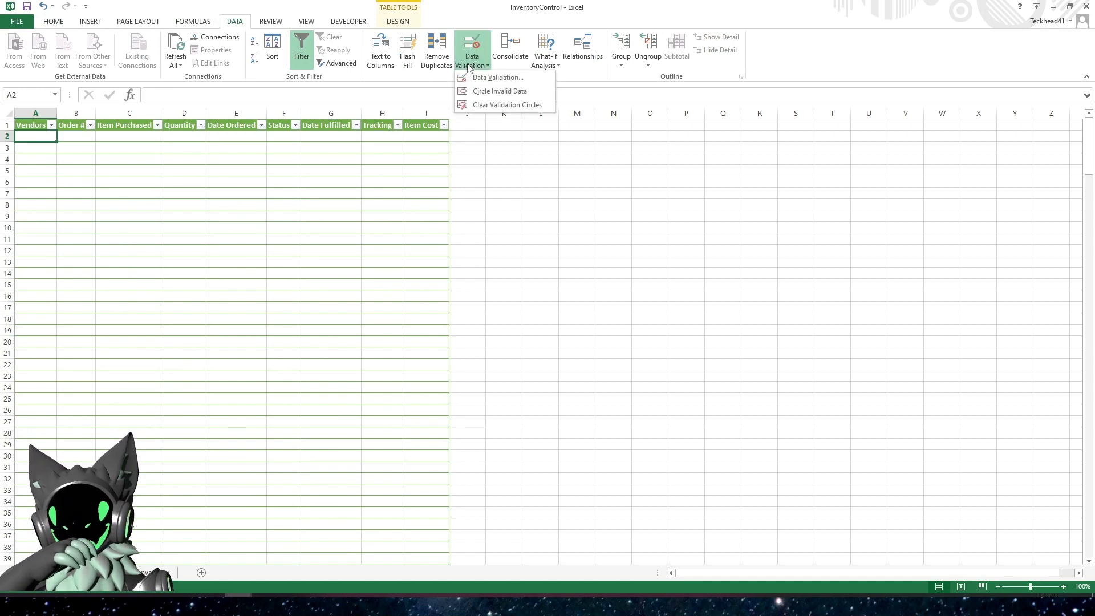
click(499, 79)
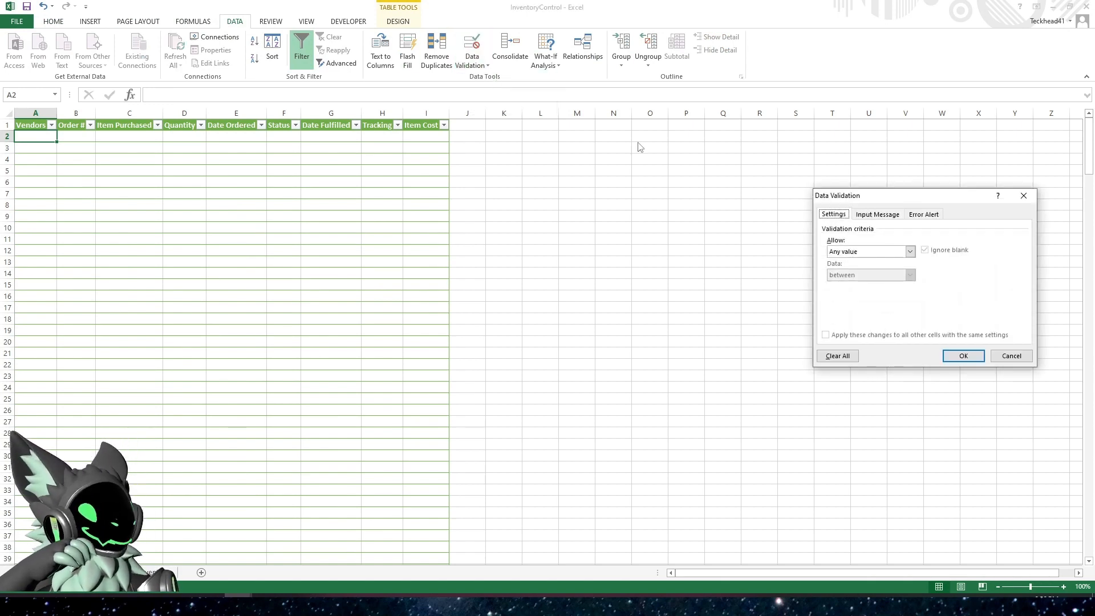
drag(880, 195, 291, 140)
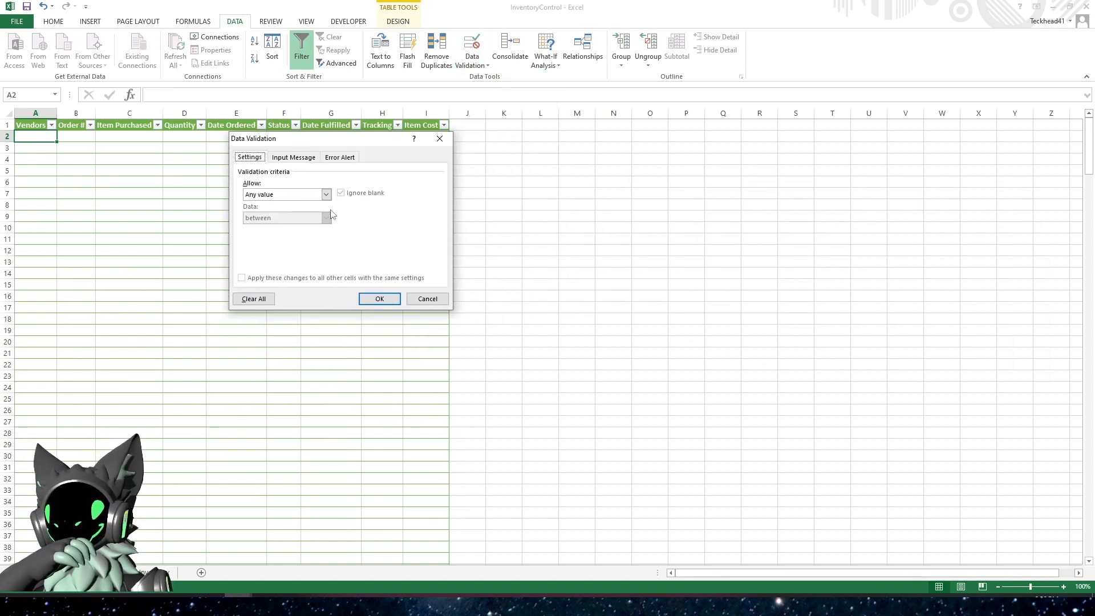
click(325, 194)
click(251, 227)
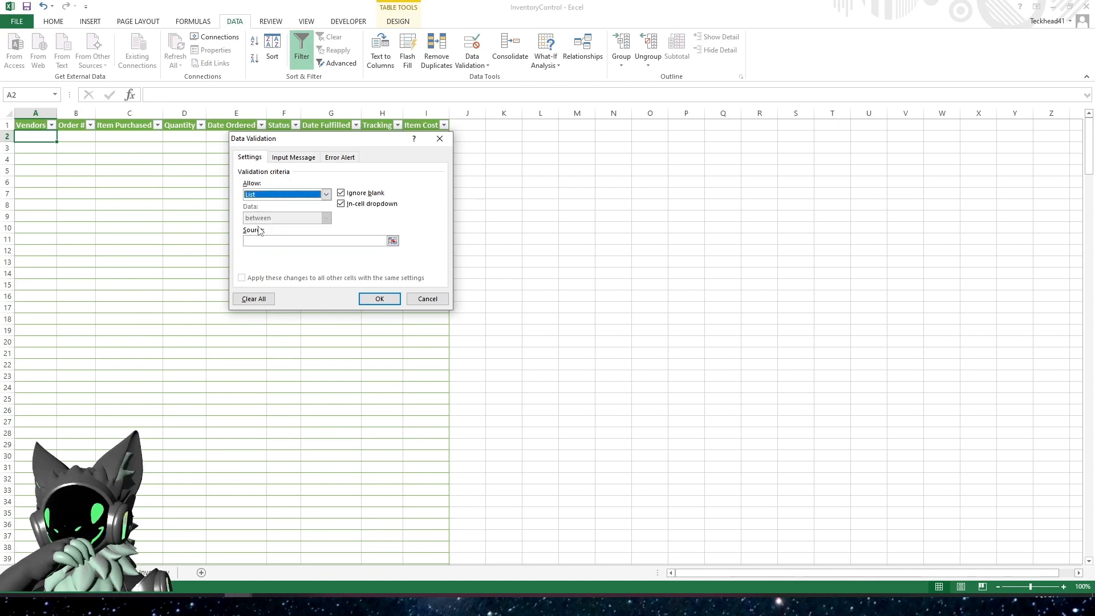
click(272, 241)
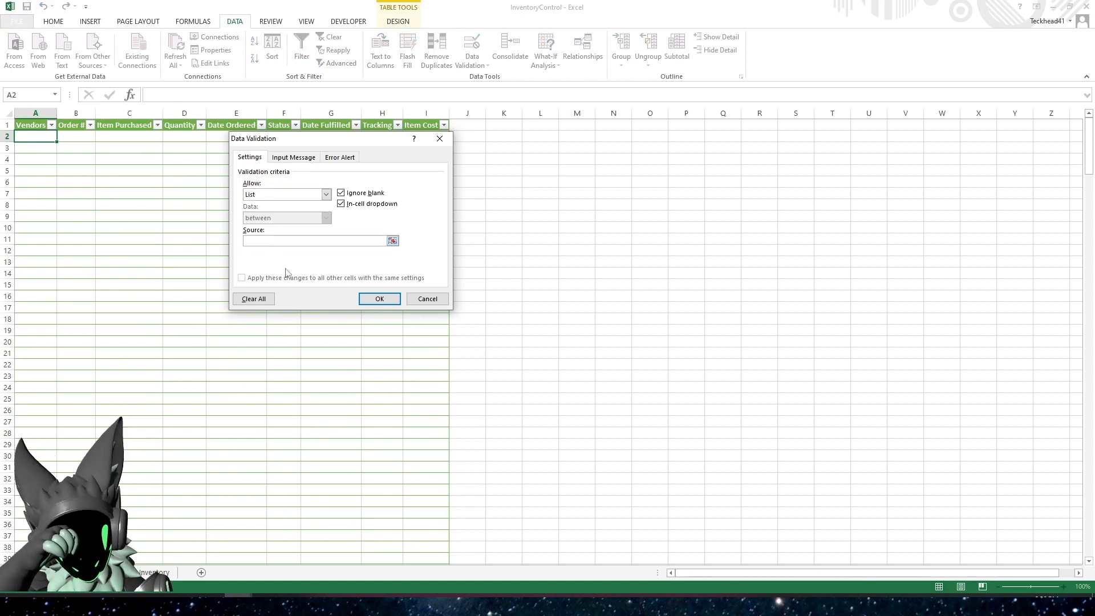
text(=)
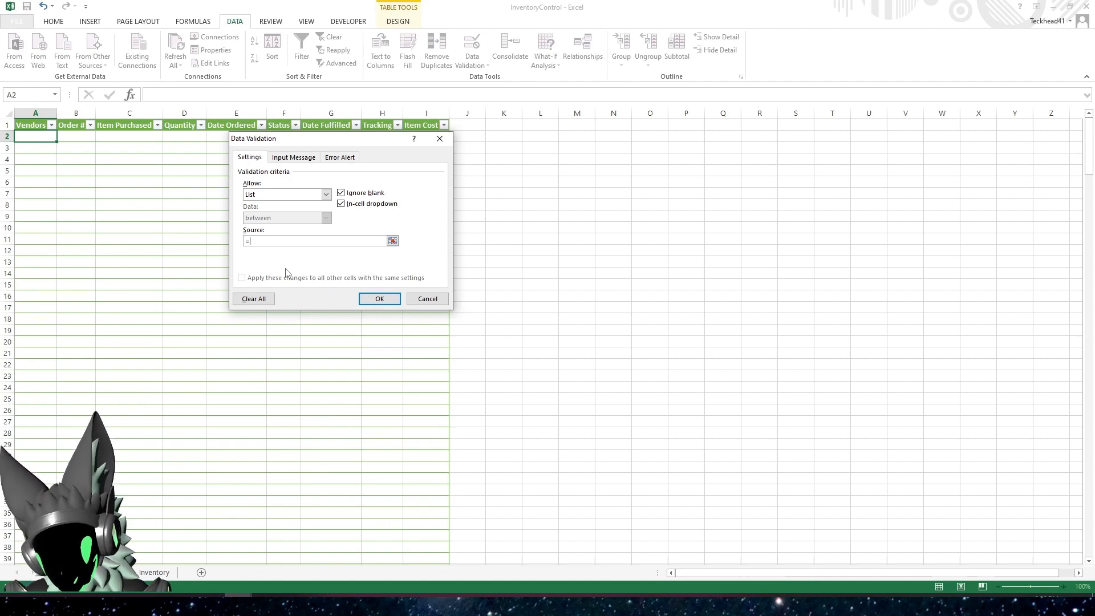
text(VENDORS)
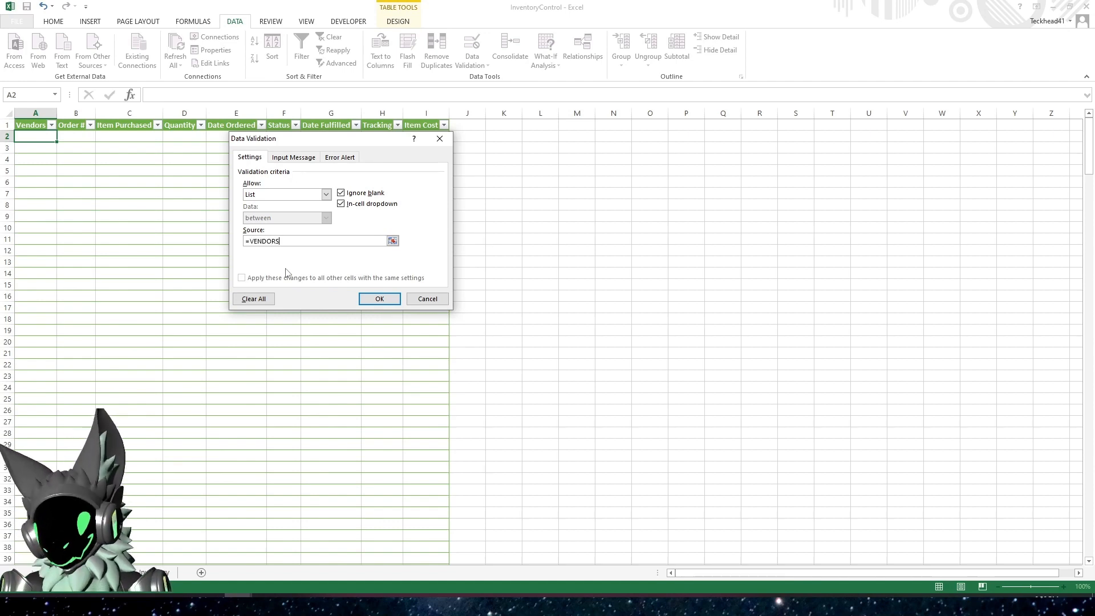
key(Return)
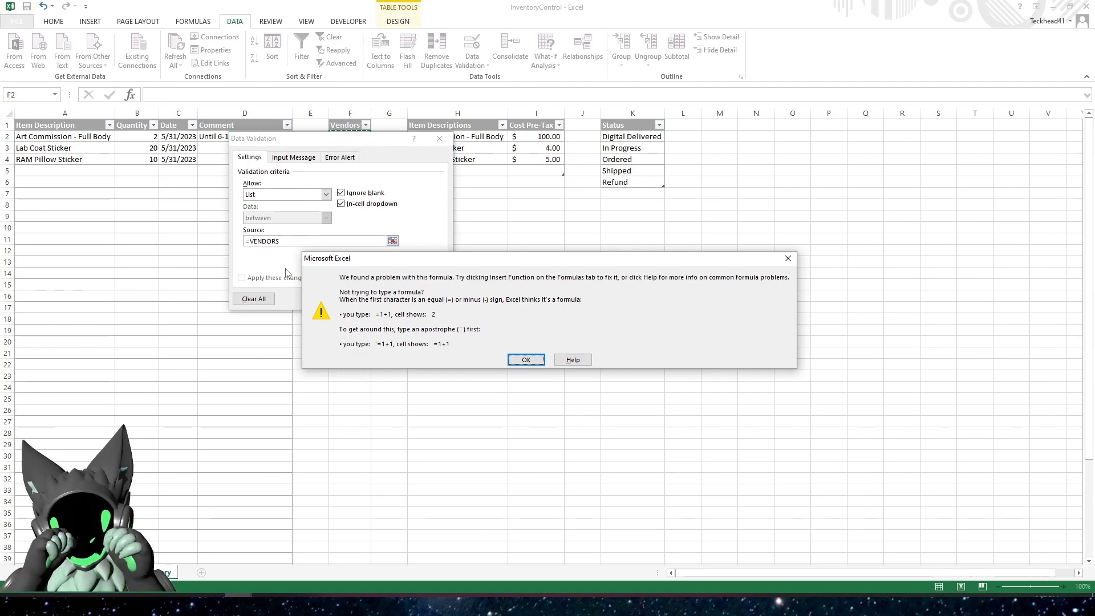
click(525, 360)
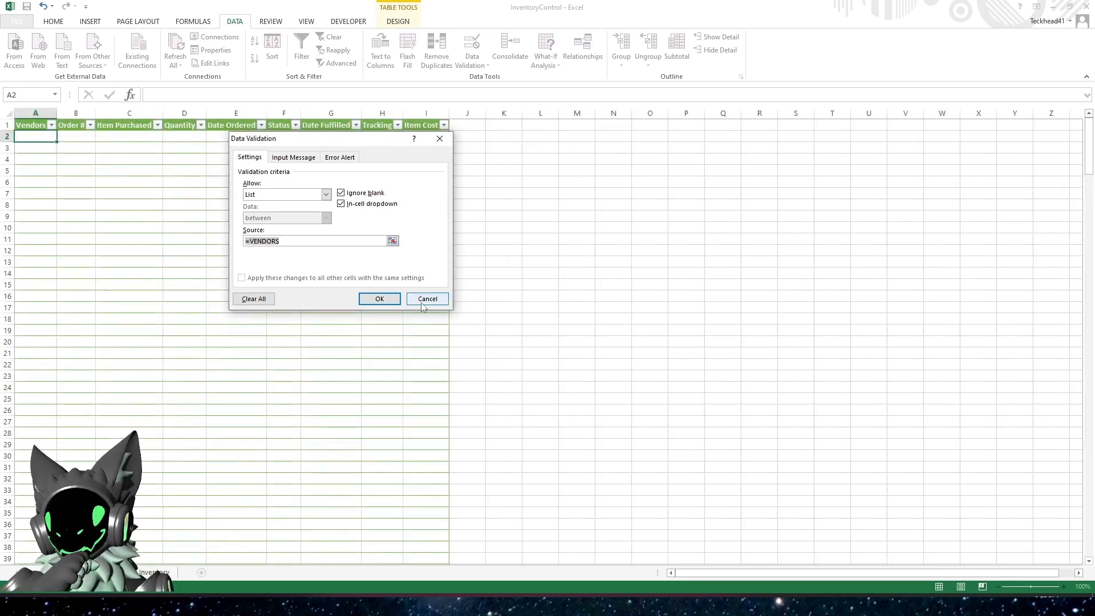
click(423, 304)
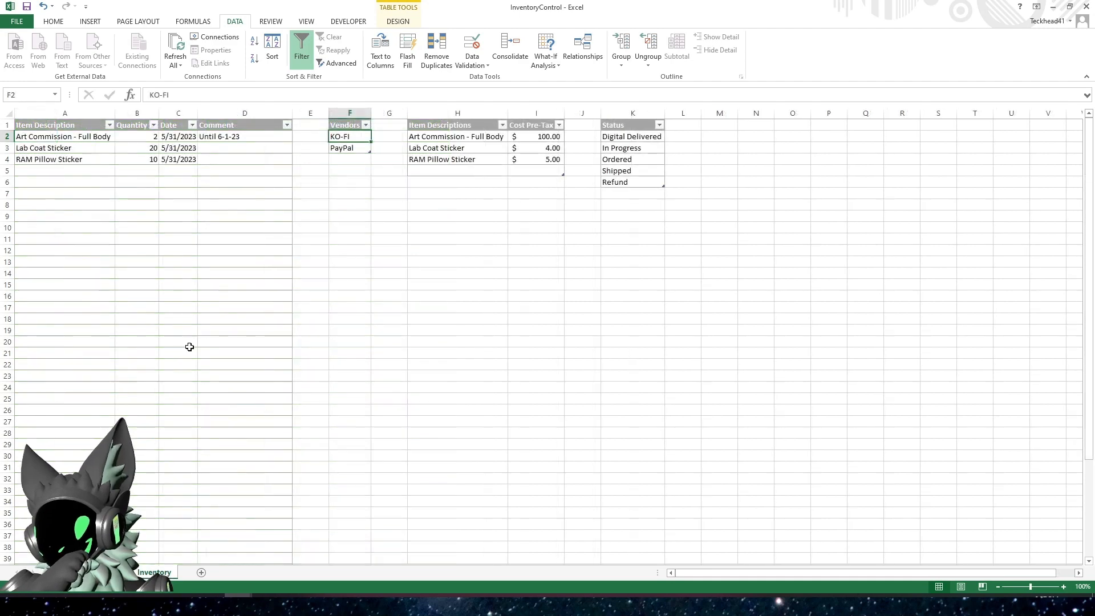
Start a new workbook-scoped defined name called Vendors_Range in the Name Manager
click(182, 22)
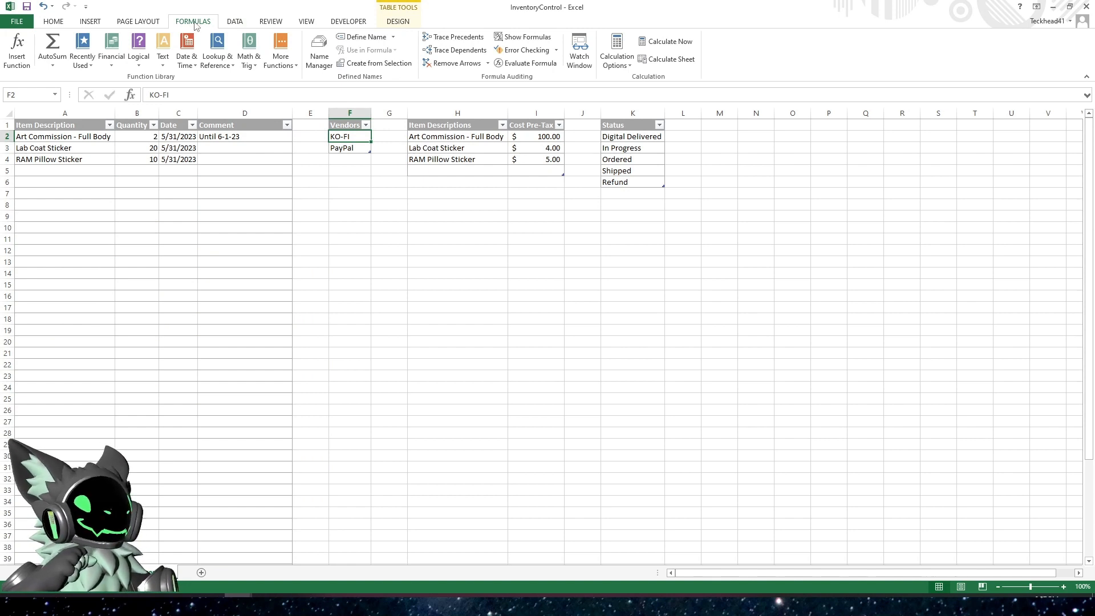
click(319, 51)
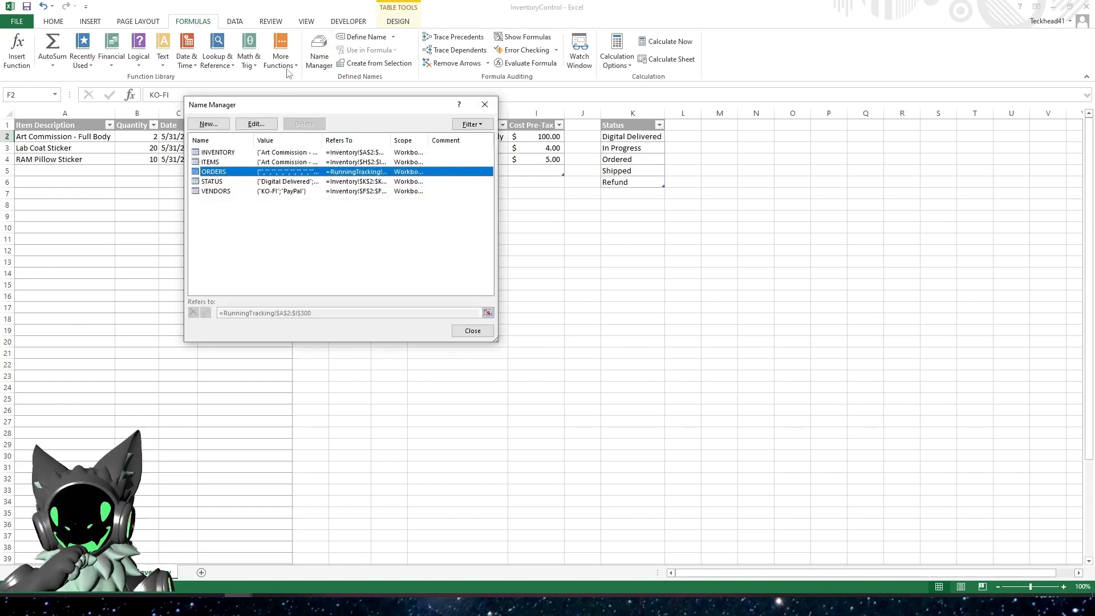
drag(290, 106, 457, 198)
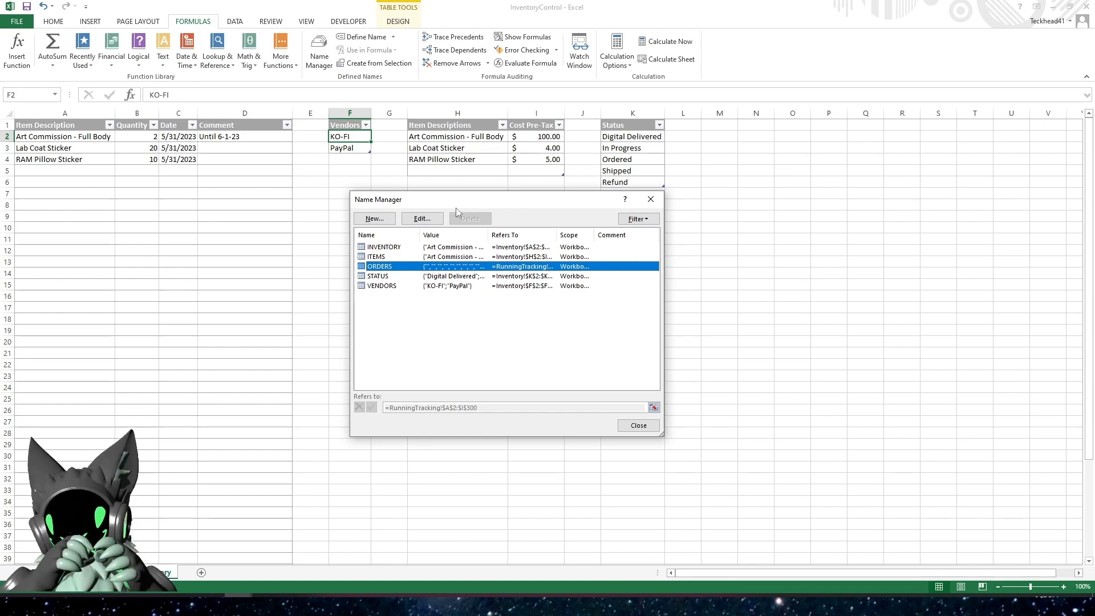
click(371, 222)
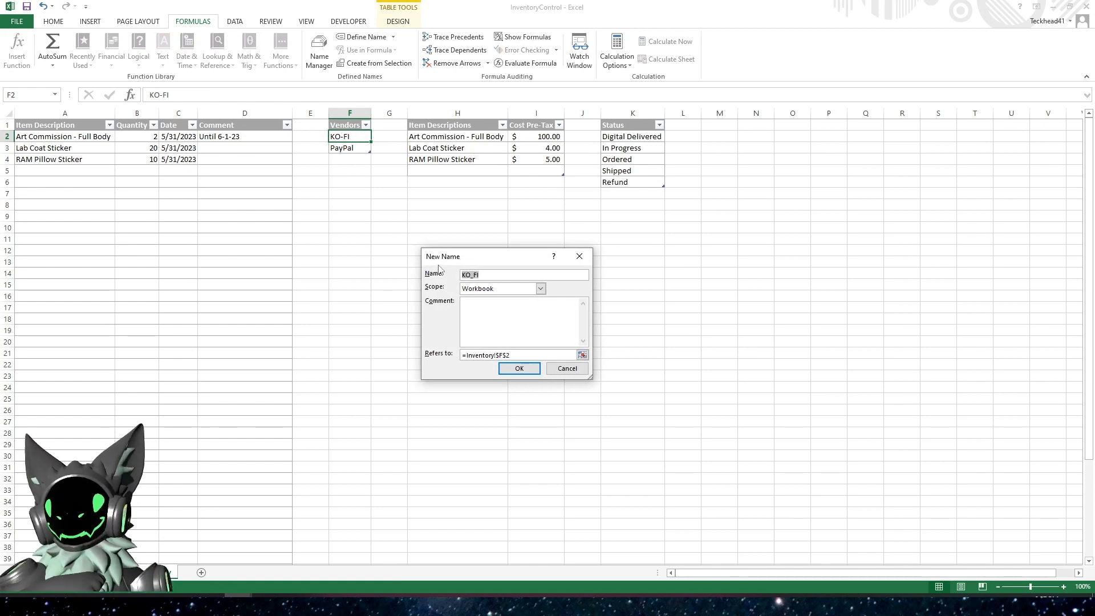
text(Ven)
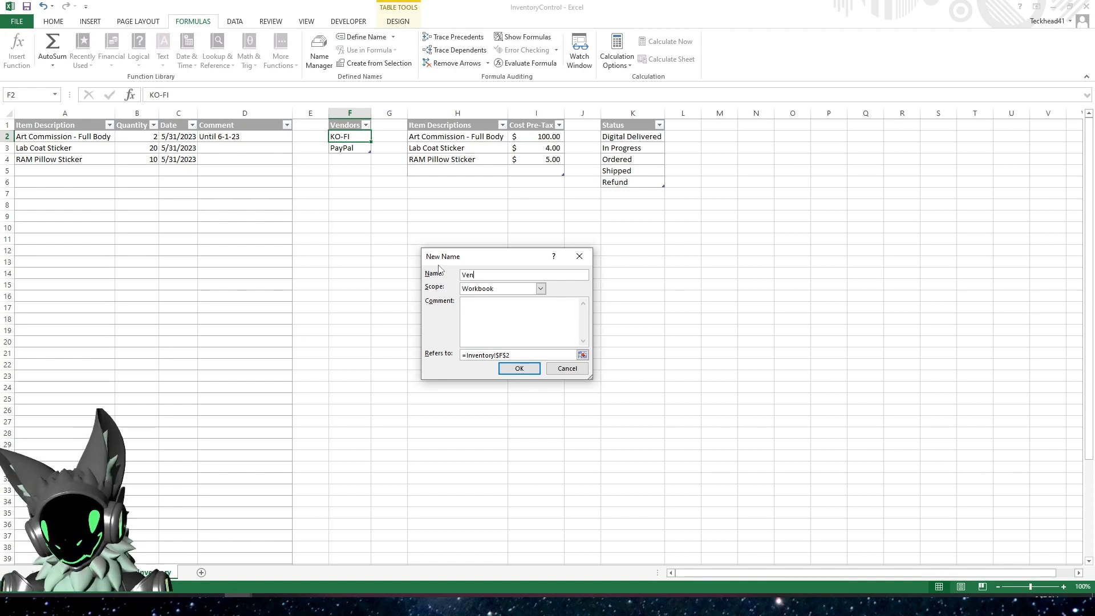
text(dp)
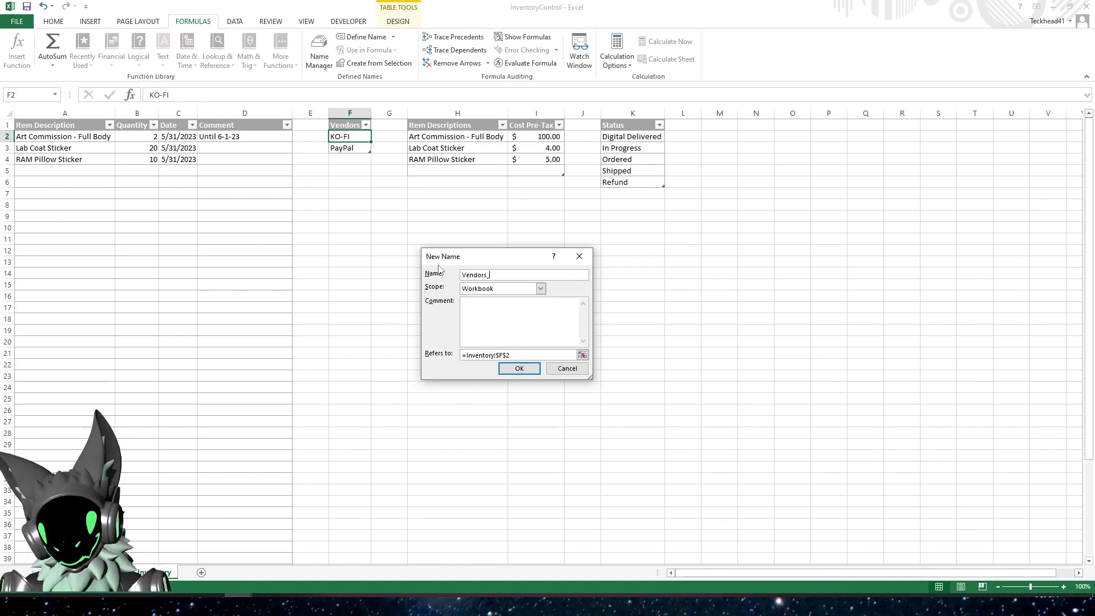
text(rs_Range)
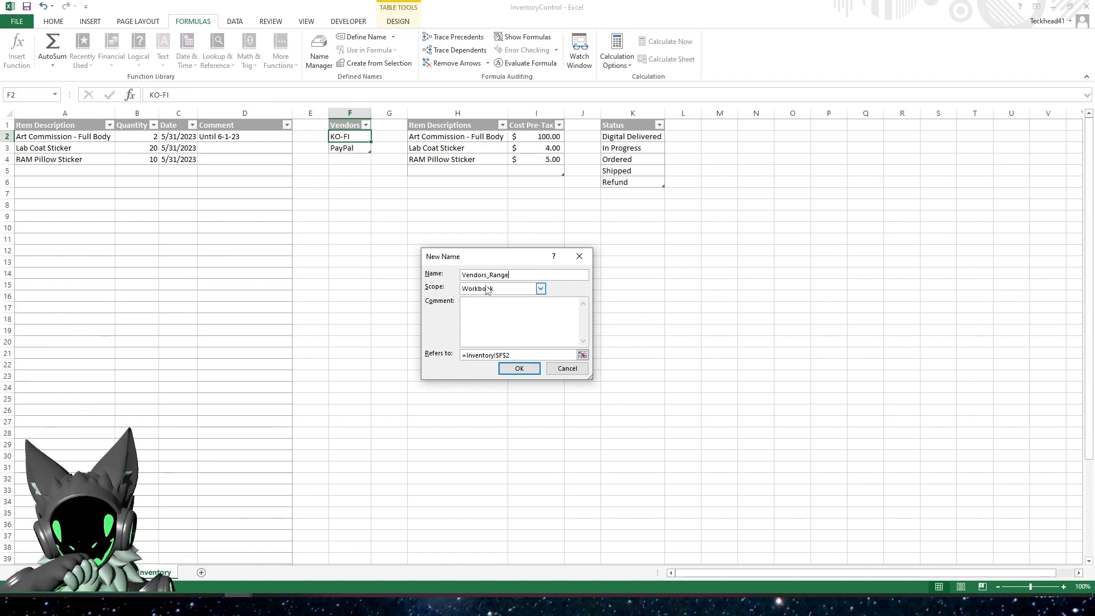
Set Vendors_Range to refer to =VENDORS[Vendors] on the Inventory sheet and save the name
click(582, 355)
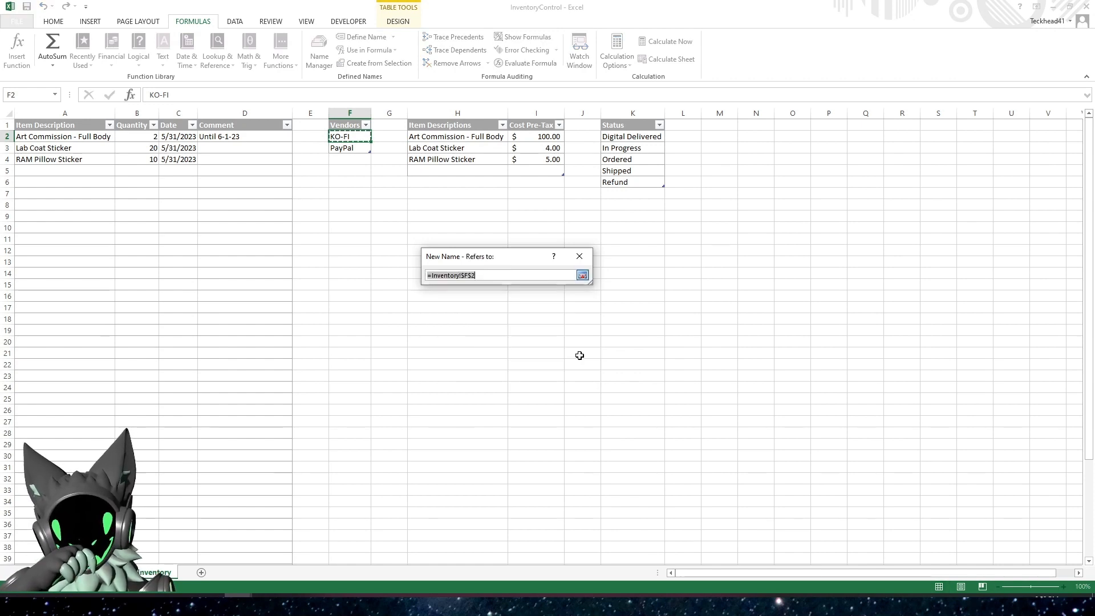
click(348, 118)
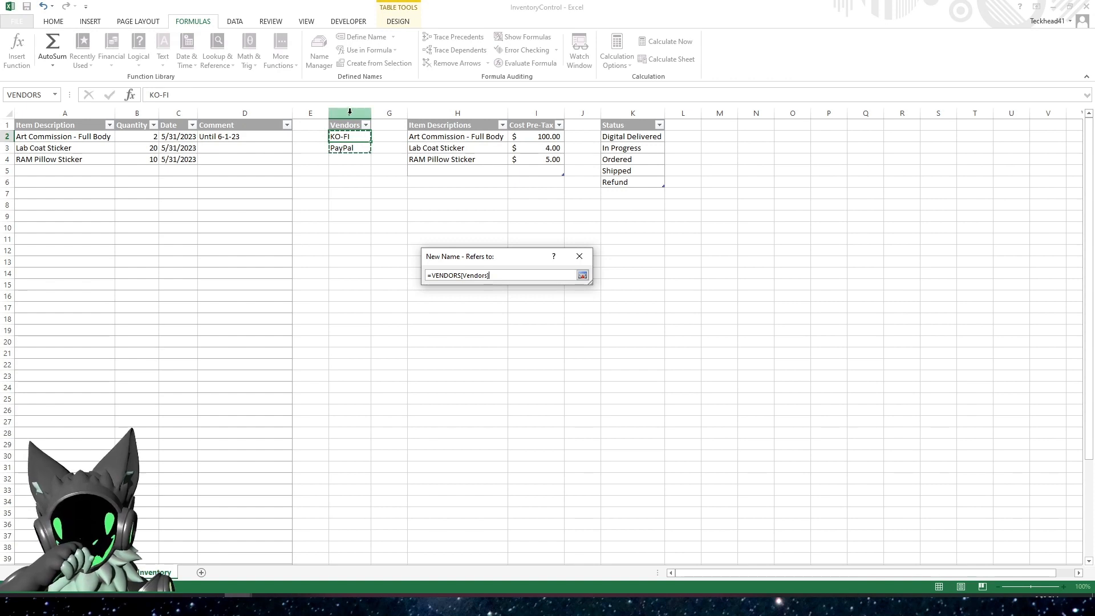
click(350, 112)
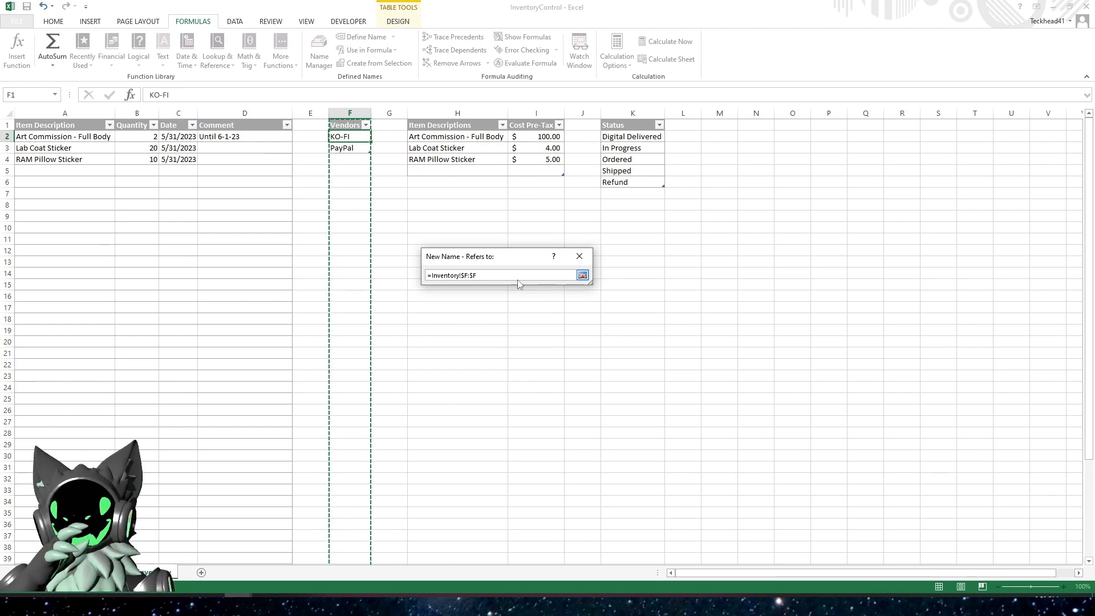
click(352, 117)
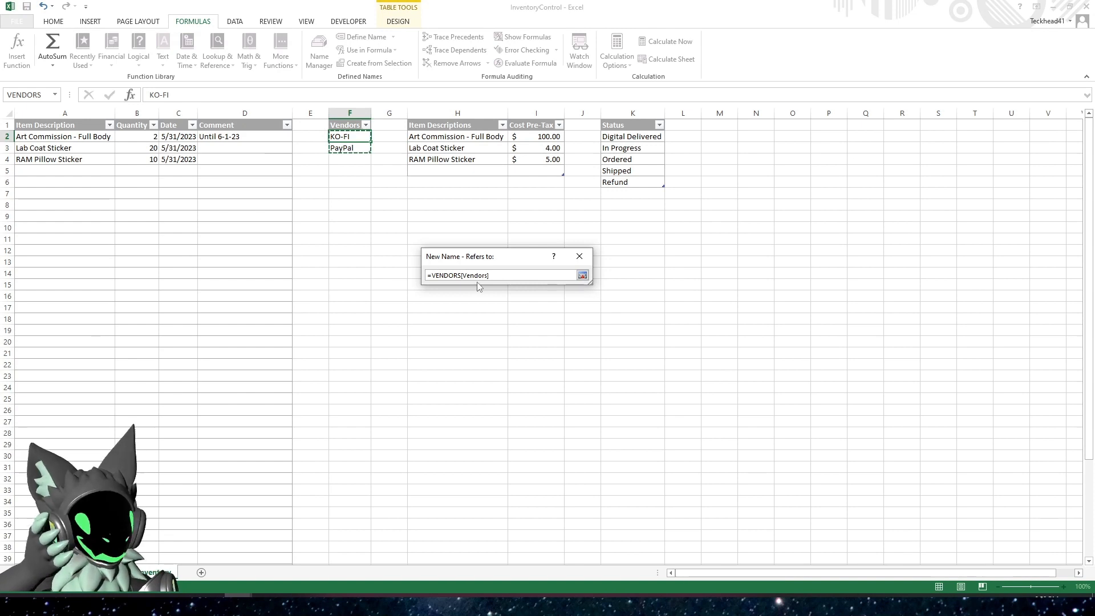
click(582, 275)
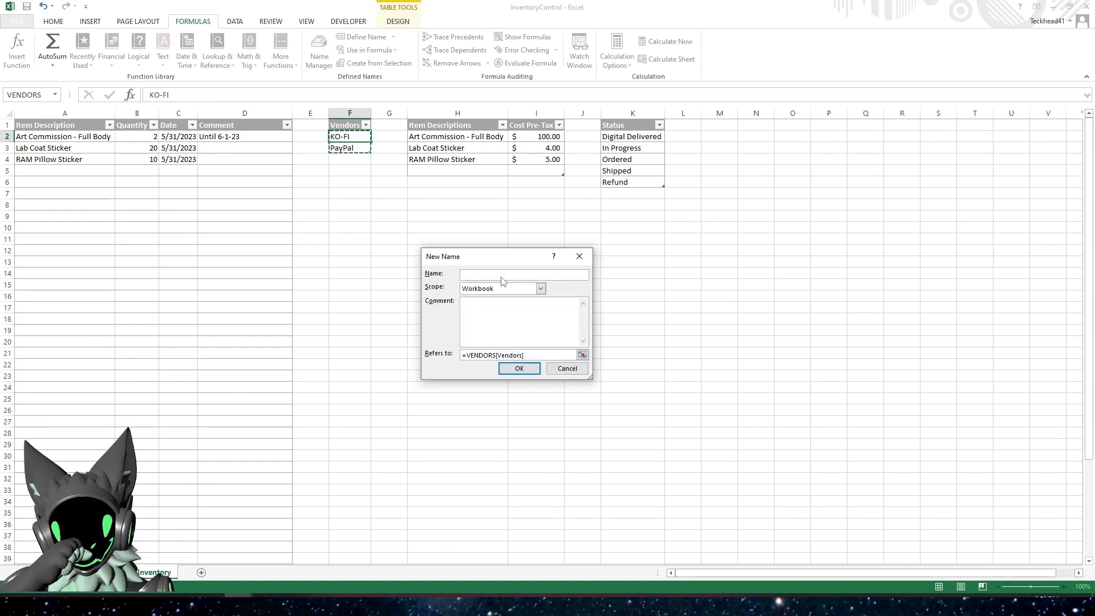
double_click(463, 278)
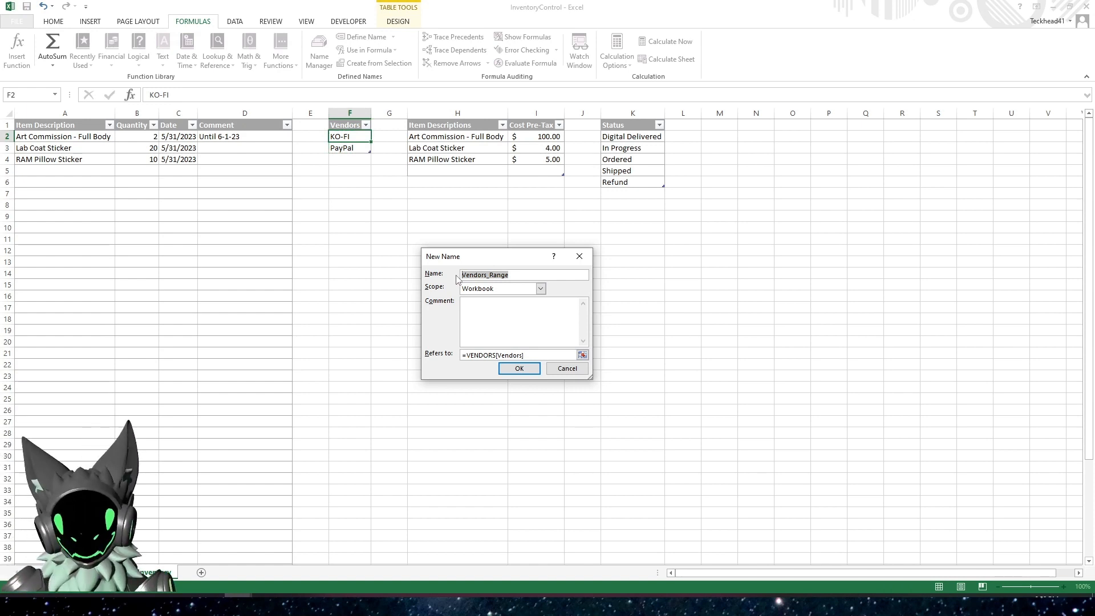
click(519, 370)
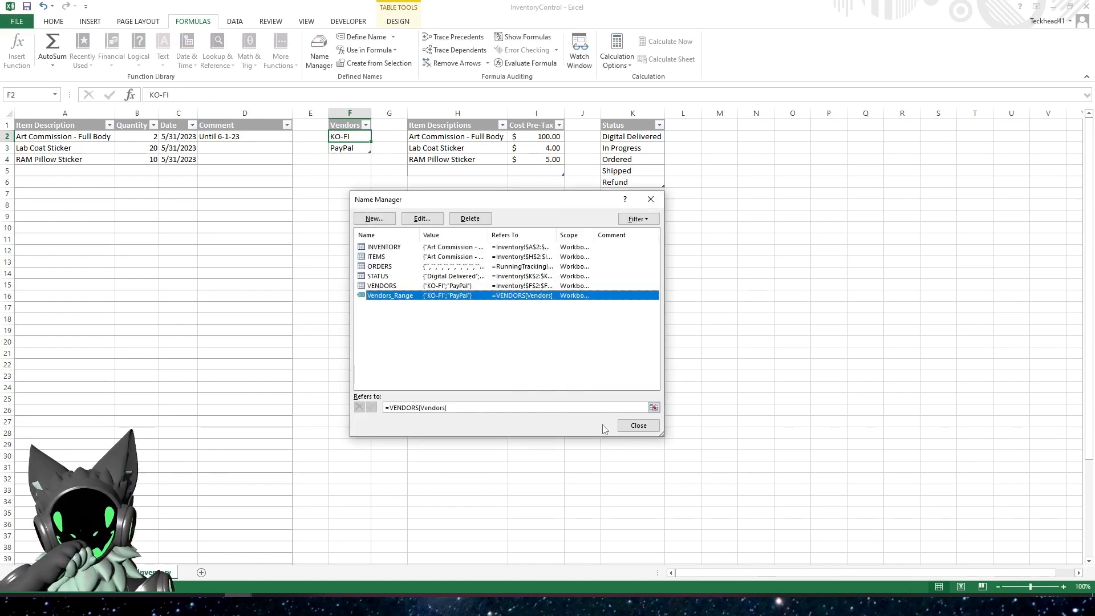
click(632, 425)
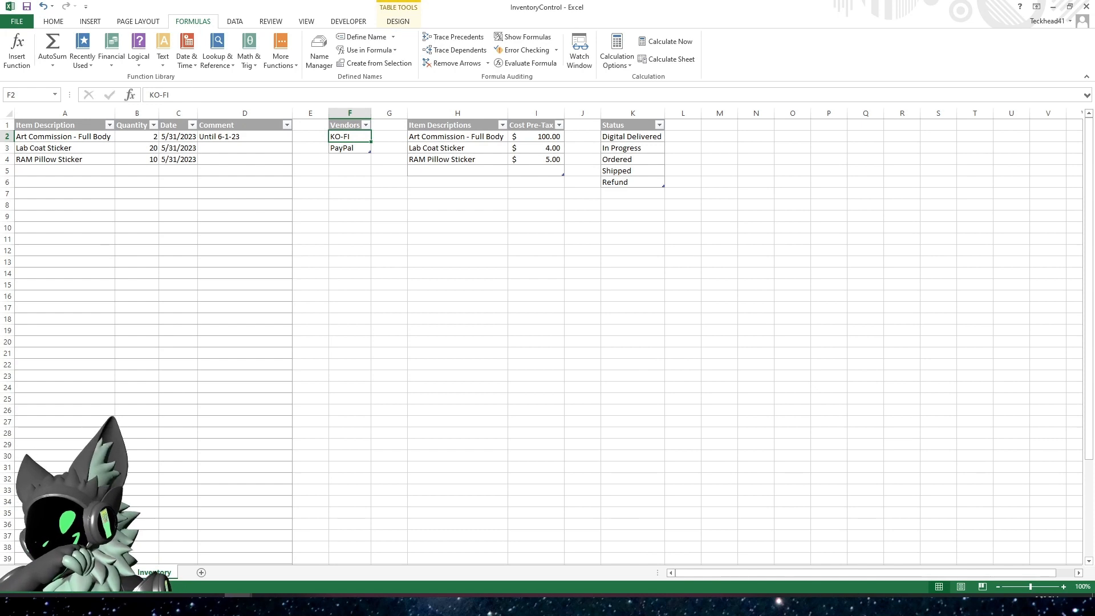
Apply List data validation with the source =Vendors_Range to the whole Vendors table column on the RunningTracking sheet
click(110, 572)
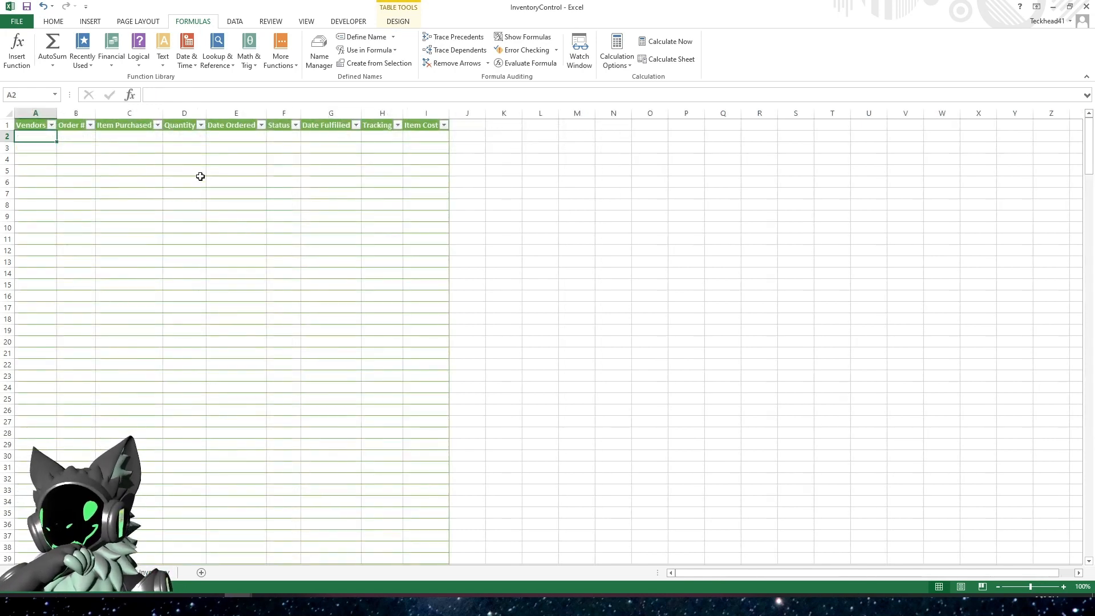
click(32, 121)
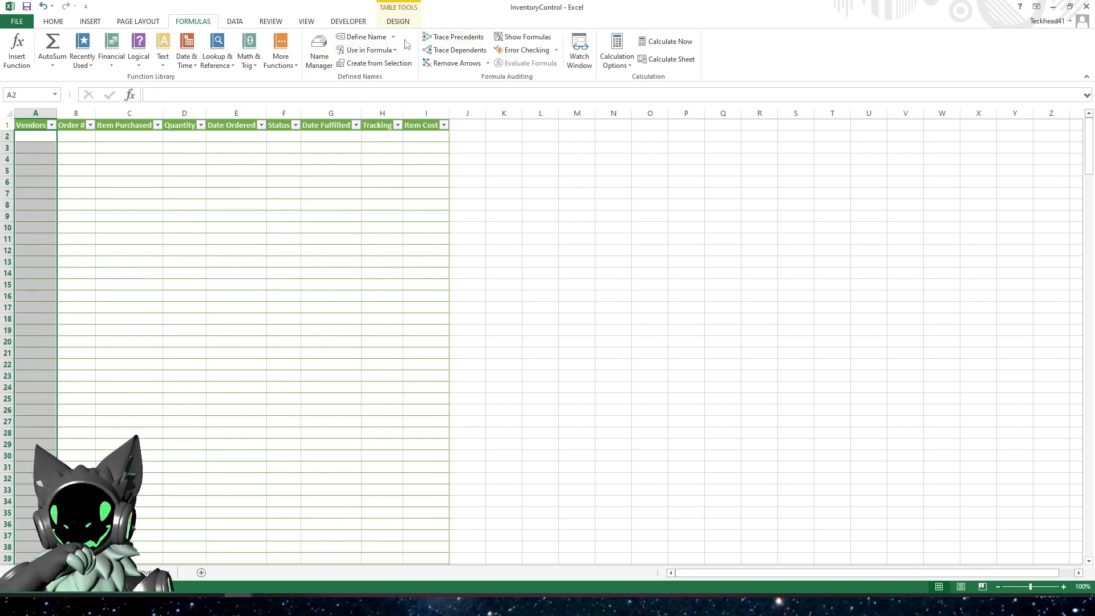
click(236, 22)
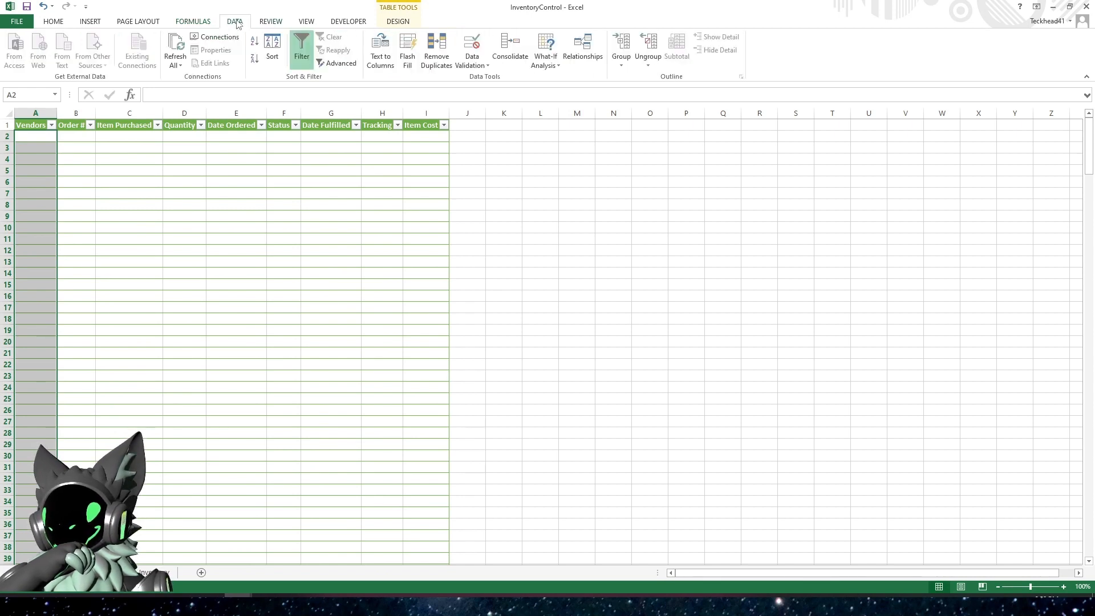
click(473, 65)
click(496, 78)
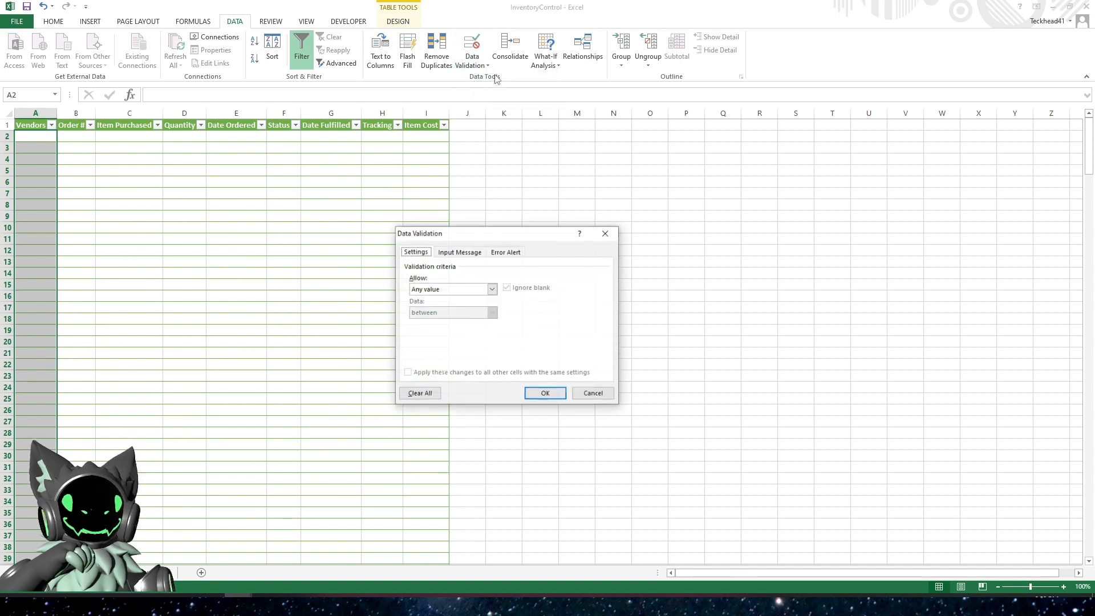
click(492, 289)
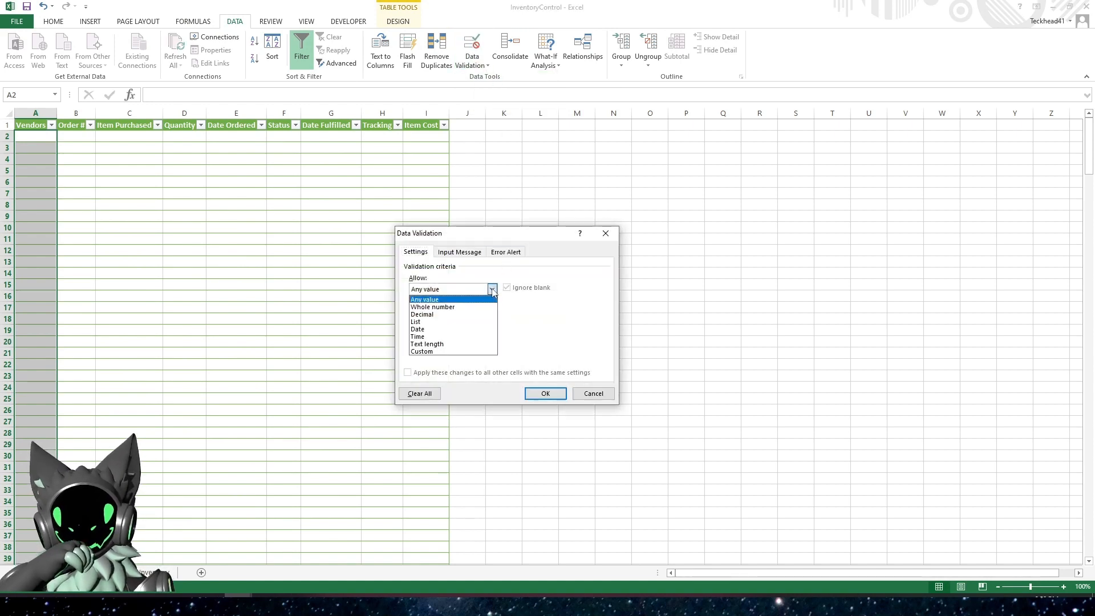
click(433, 328)
click(434, 337)
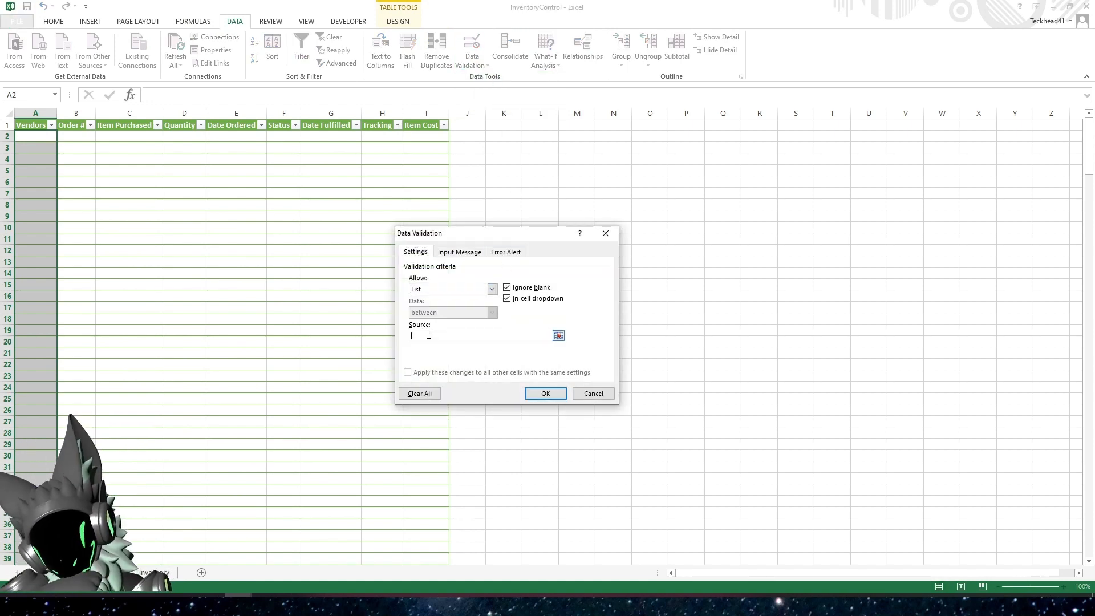
text(=Vendors_Range)
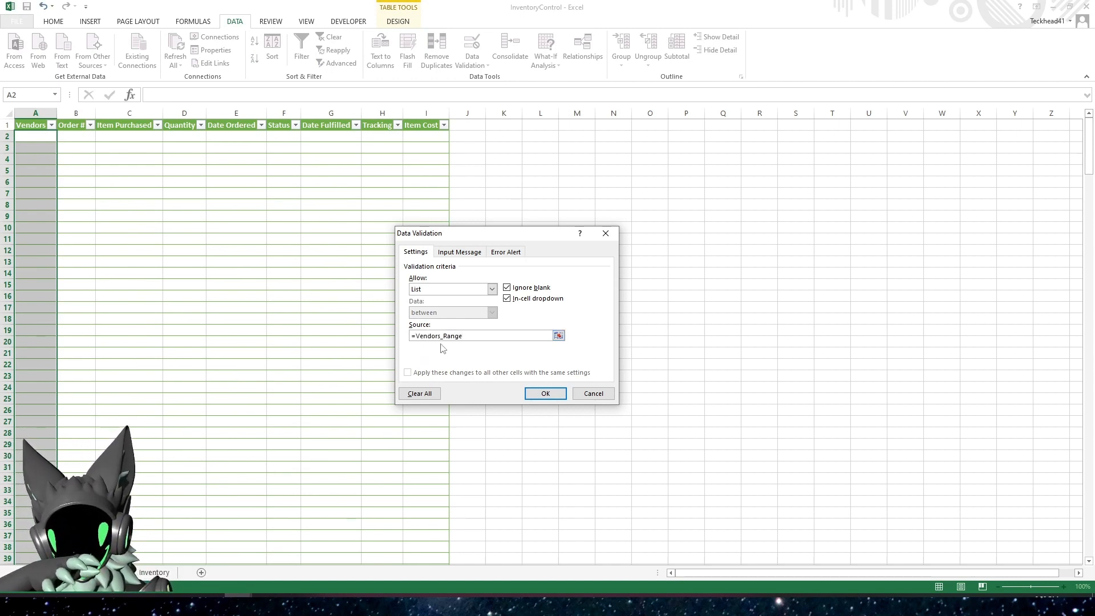
click(543, 393)
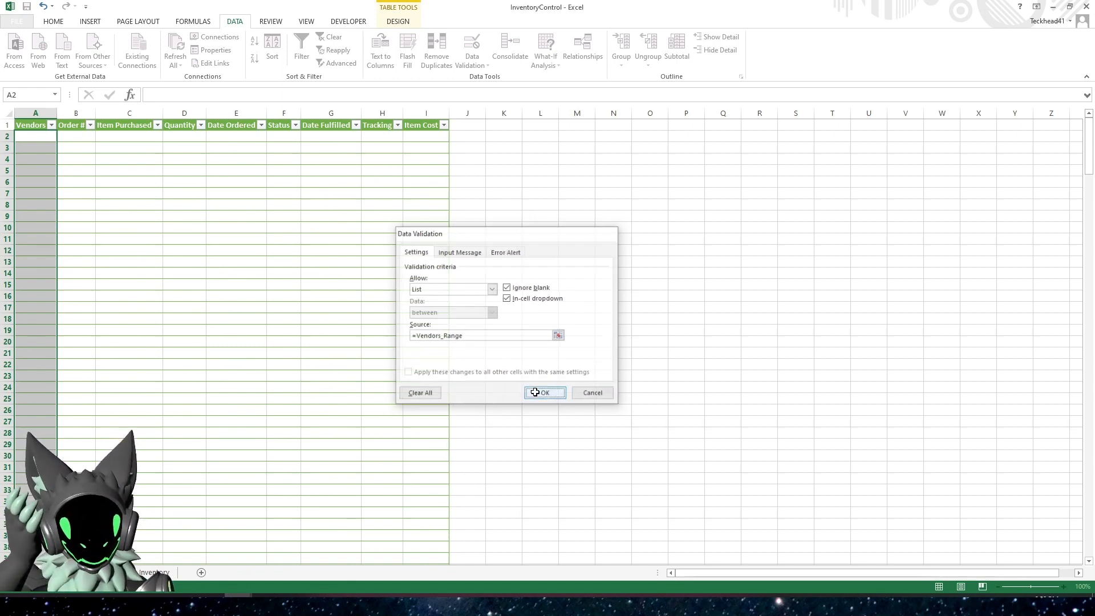
Check the vendor dropdown in cell A2 and try to enter the unlisted vendor BestBuy there
click(36, 141)
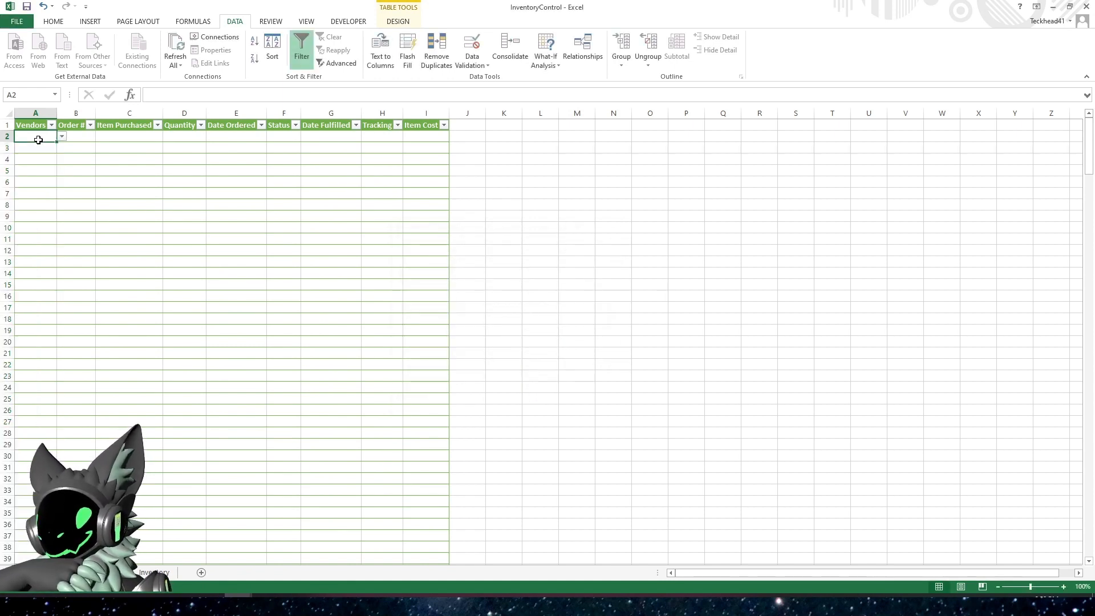
click(61, 137)
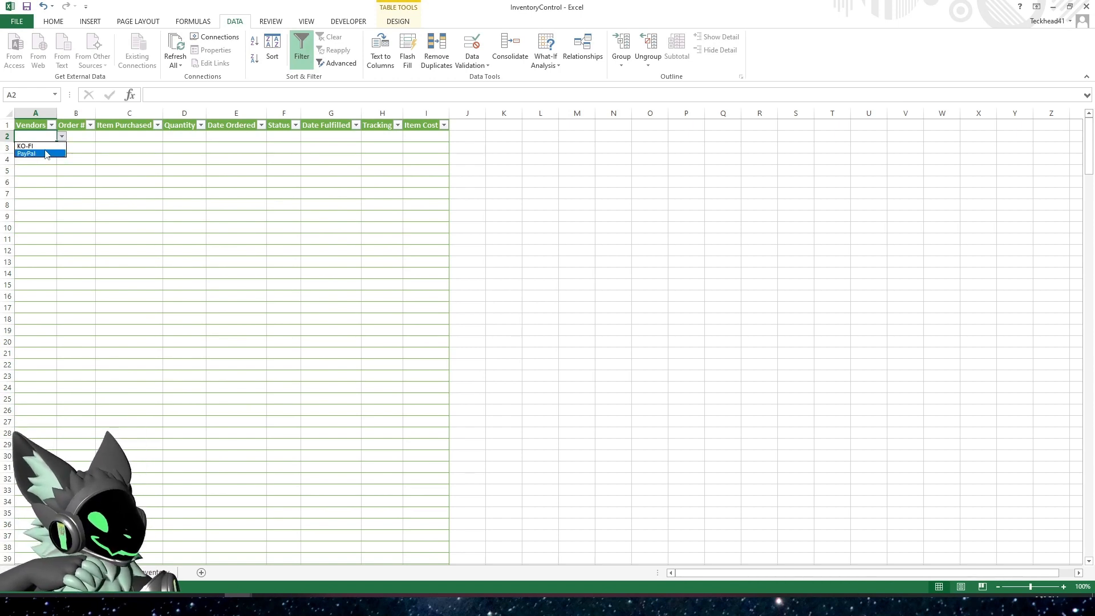
key(Escape)
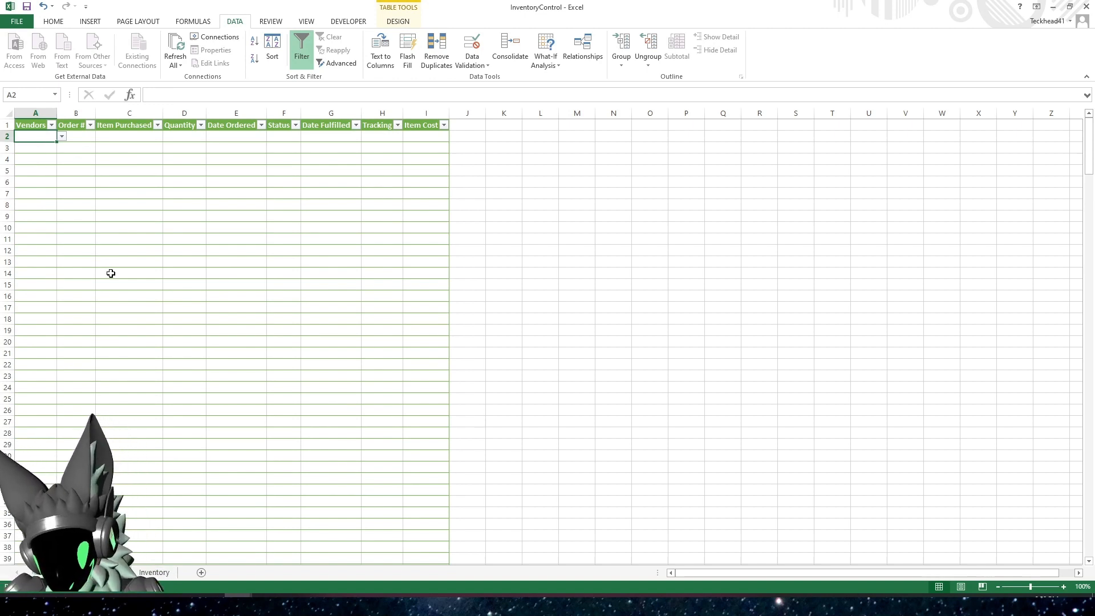
text(BestBuy)
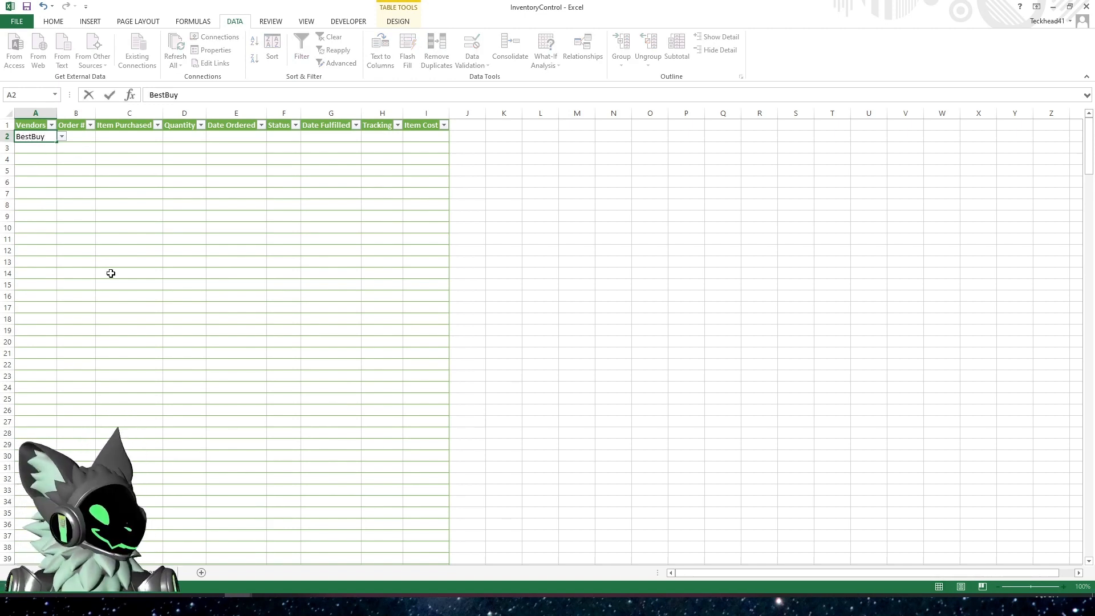
key(Return)
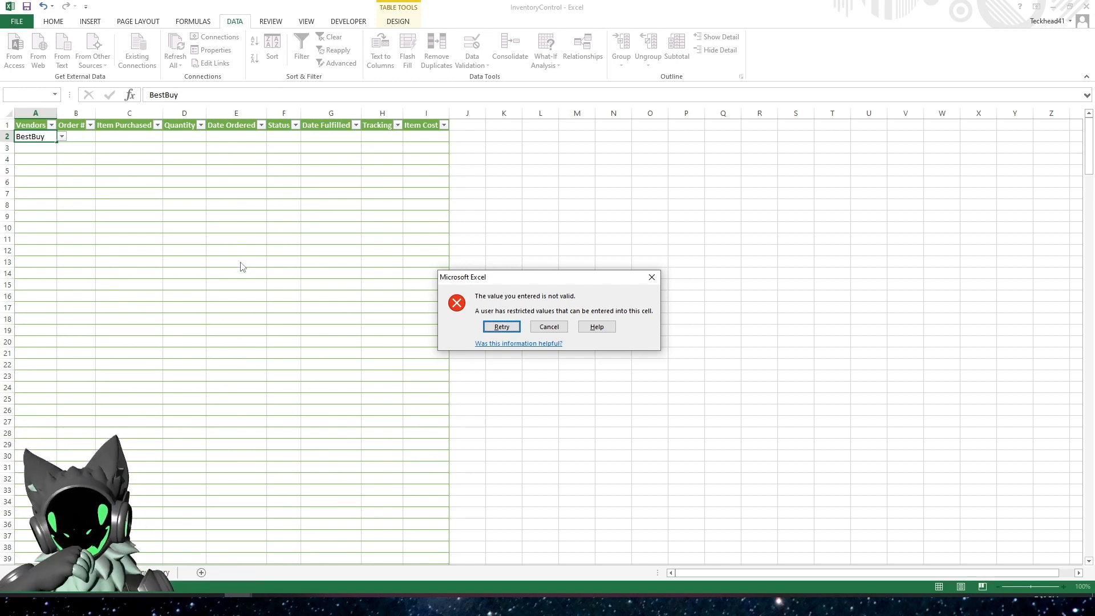
click(560, 330)
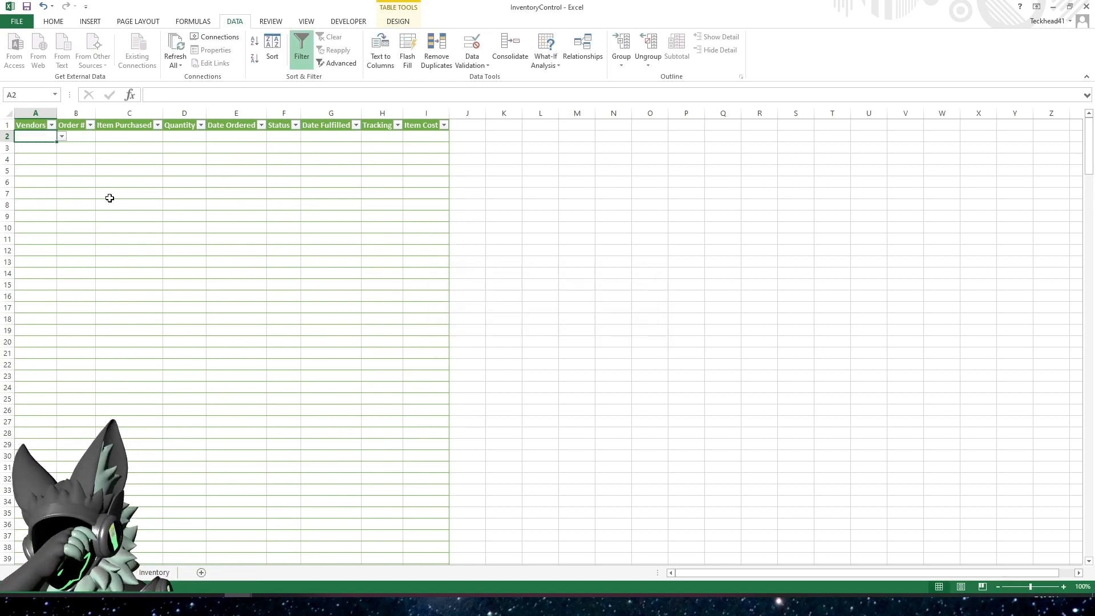
Choose KO-FI from the vendor dropdown in cell A2
click(62, 137)
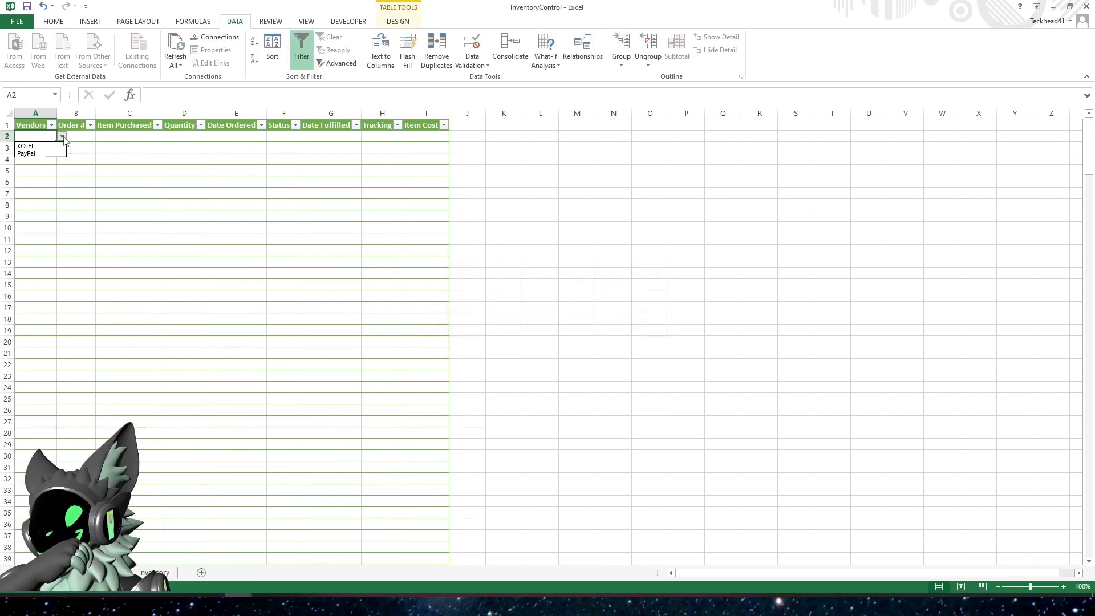
click(36, 153)
click(52, 181)
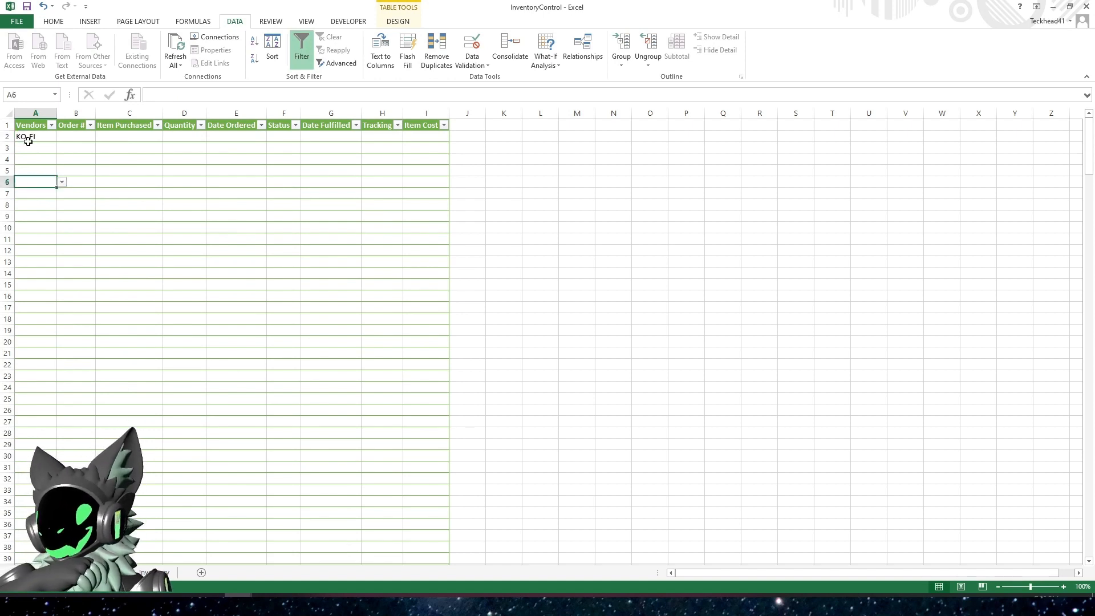
click(29, 137)
Fill the vendor cells A3 through A8 with KO-FI, one entry per row
click(31, 149)
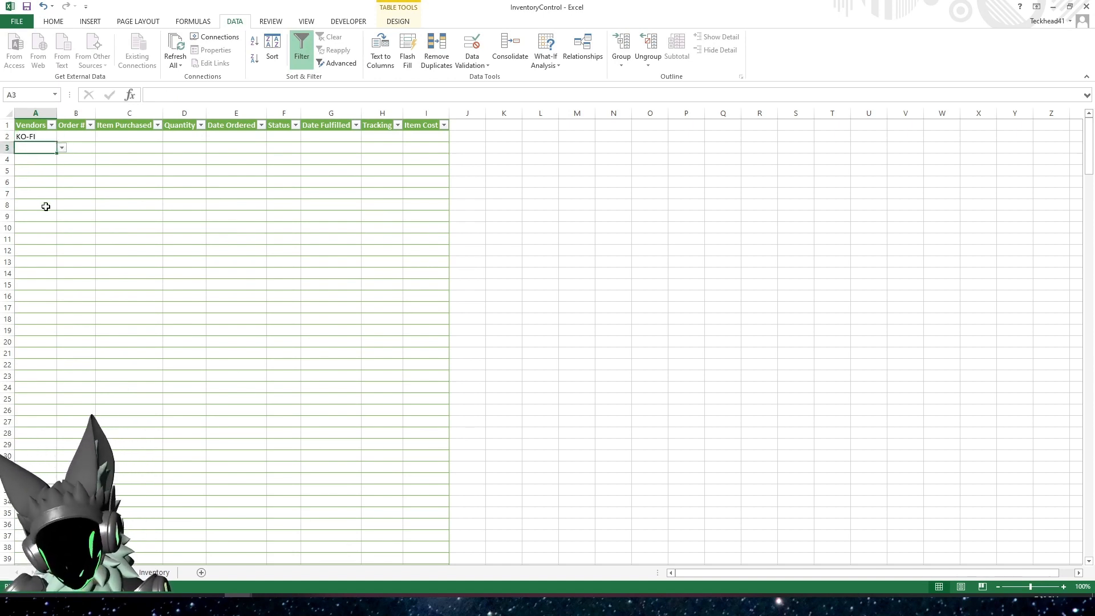
text(KO-)
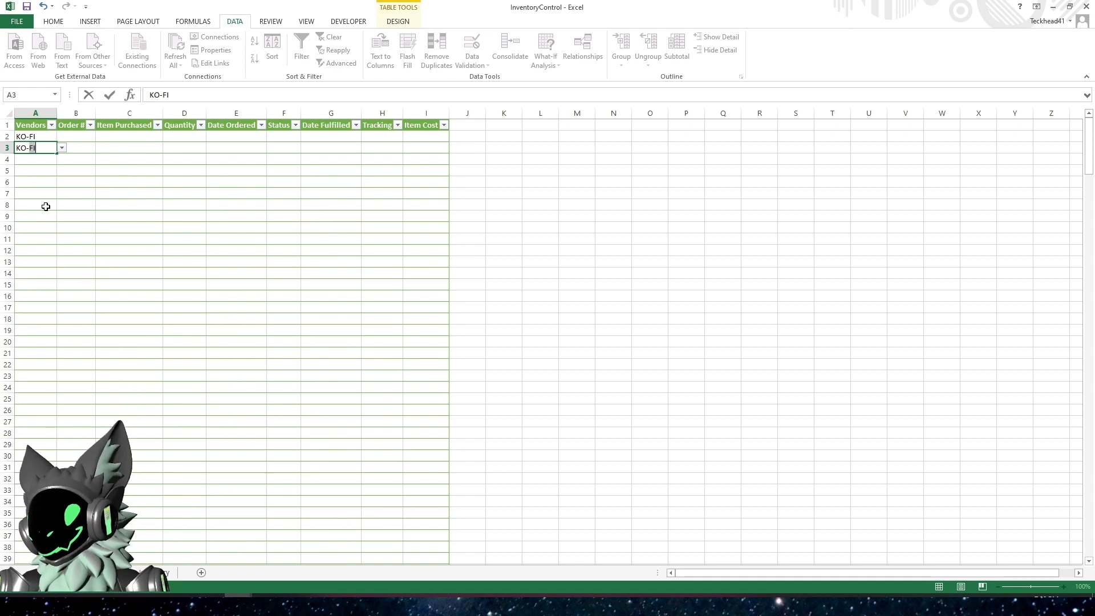
text(FI)
key(Return)
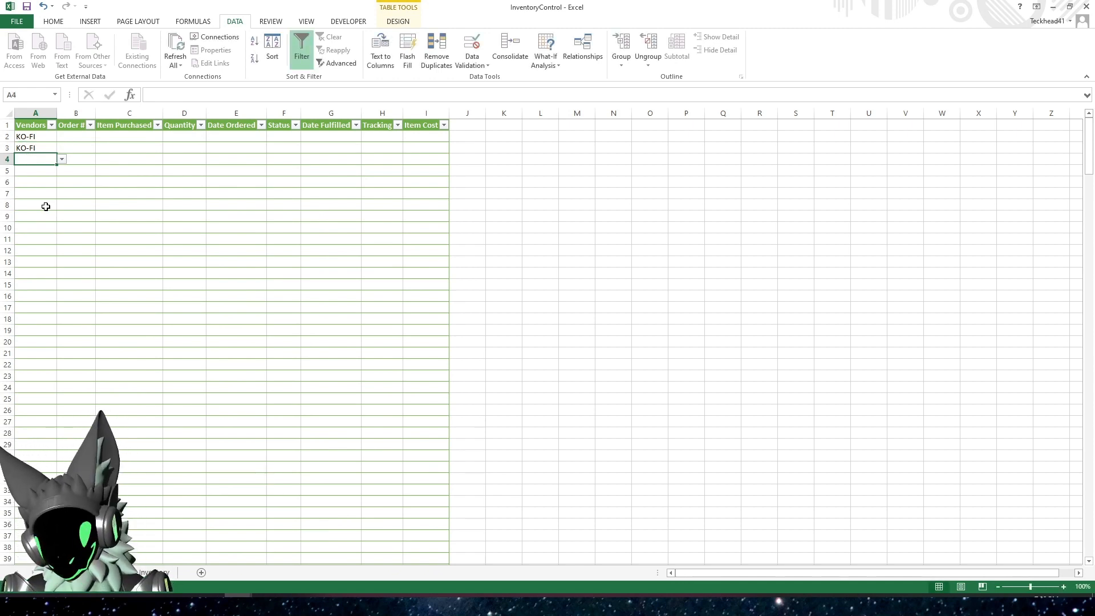
text(KO-FI)
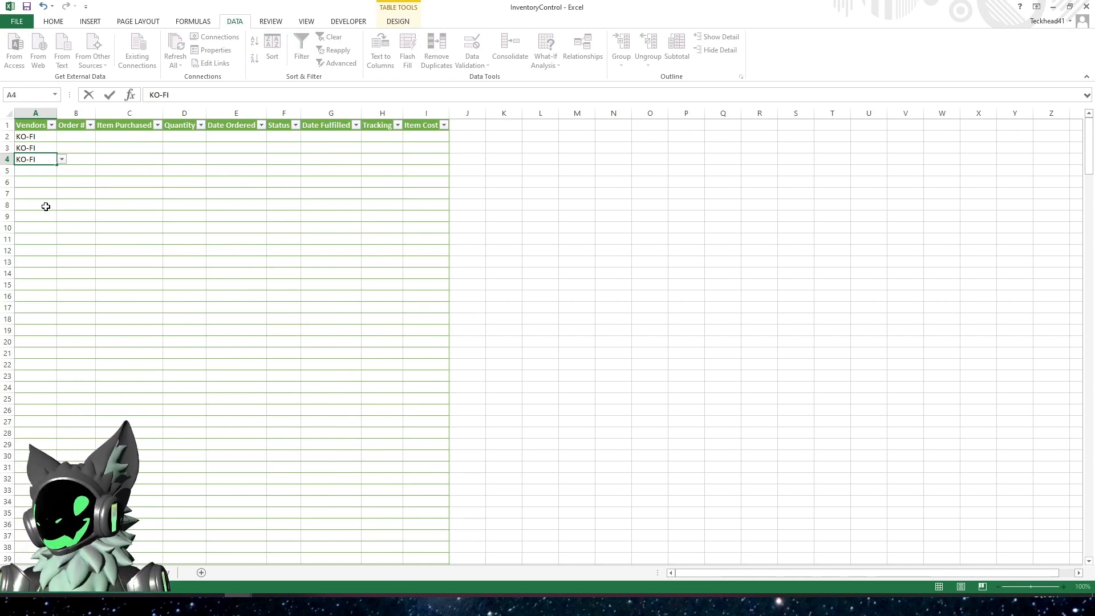
key(Return)
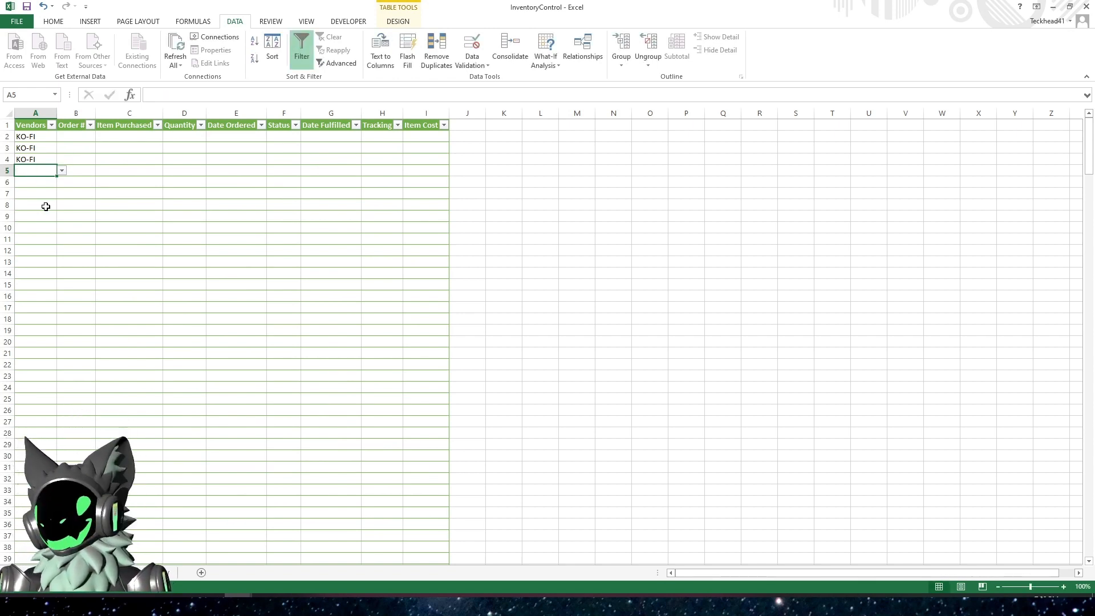
text(KO-FI)
key(Return)
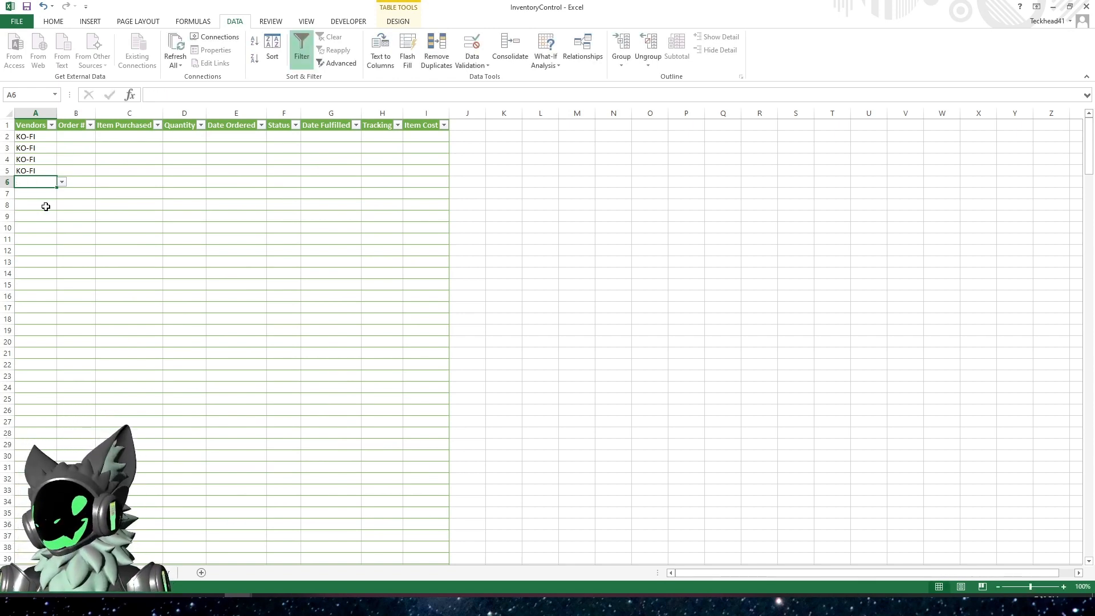
text(KO-FI)
key(Return)
text(KO-FI)
key(Return)
text(KO-FI)
key(Return)
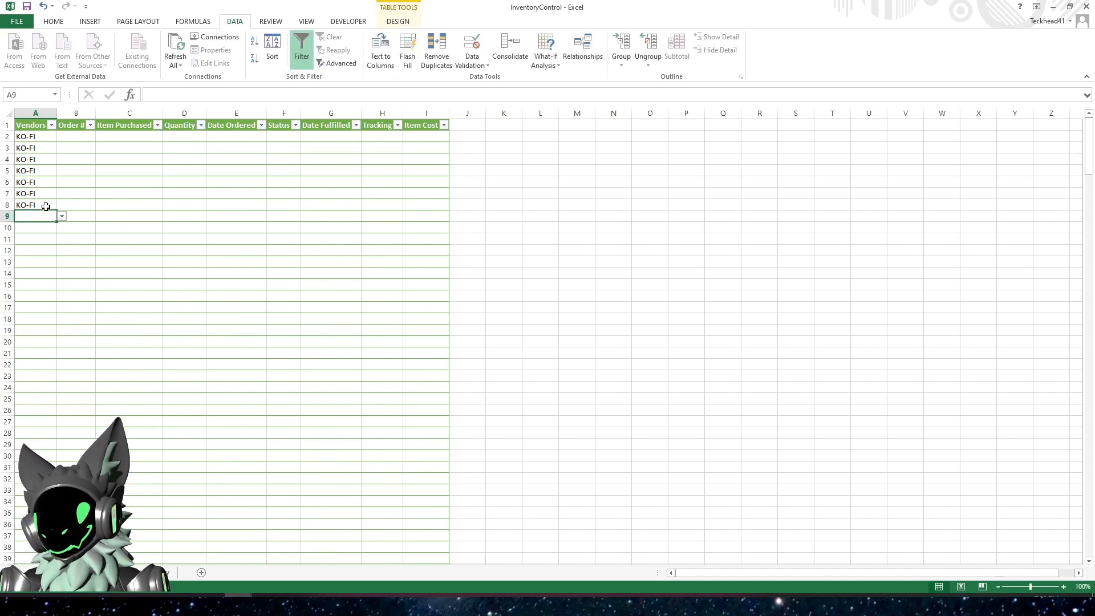
Clear the test vendor entries from cells A2 through A9 of the Vendors column
key(ctrl+shift+Up)
key(ctrl+shift+Up)
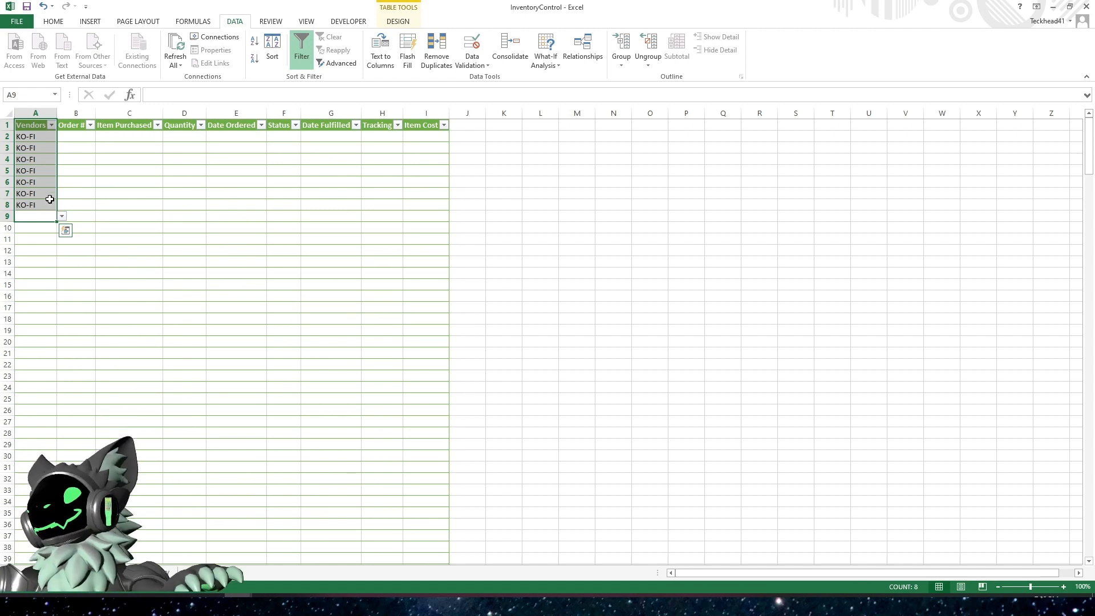
click(26, 137)
drag(25, 137, 39, 223)
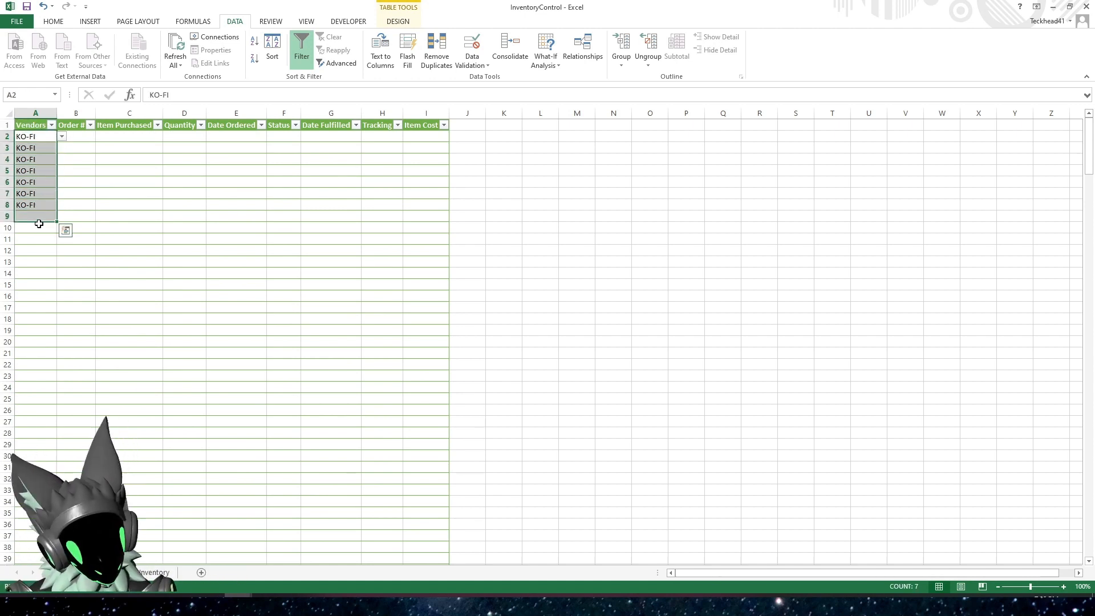
key(Delete)
click(105, 213)
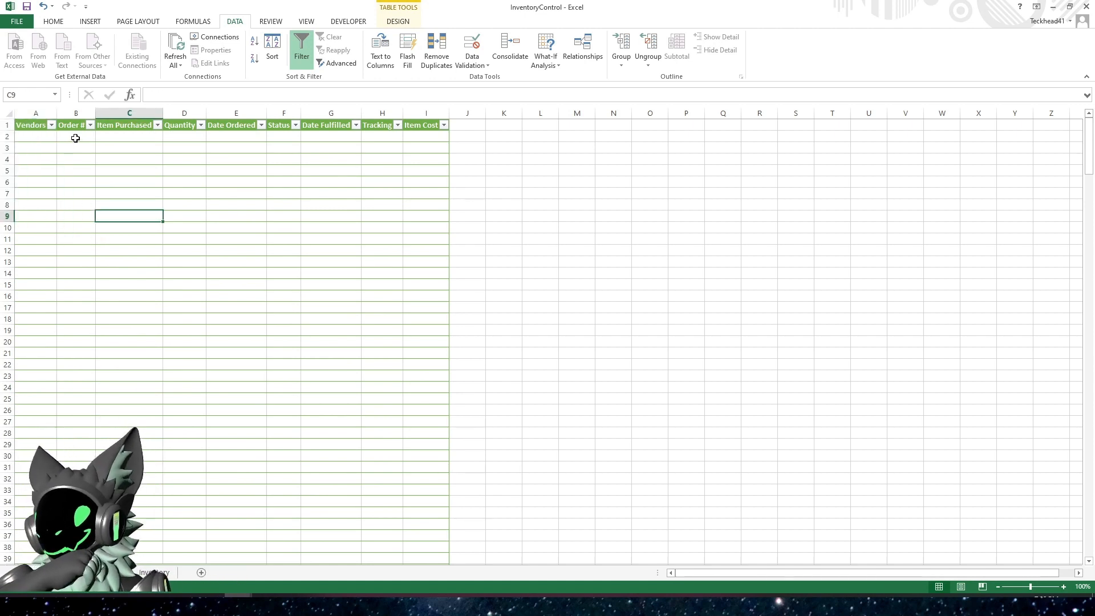
Widen the Order # column slightly and the Item Purchased column to nearly double its width
drag(74, 137, 75, 274)
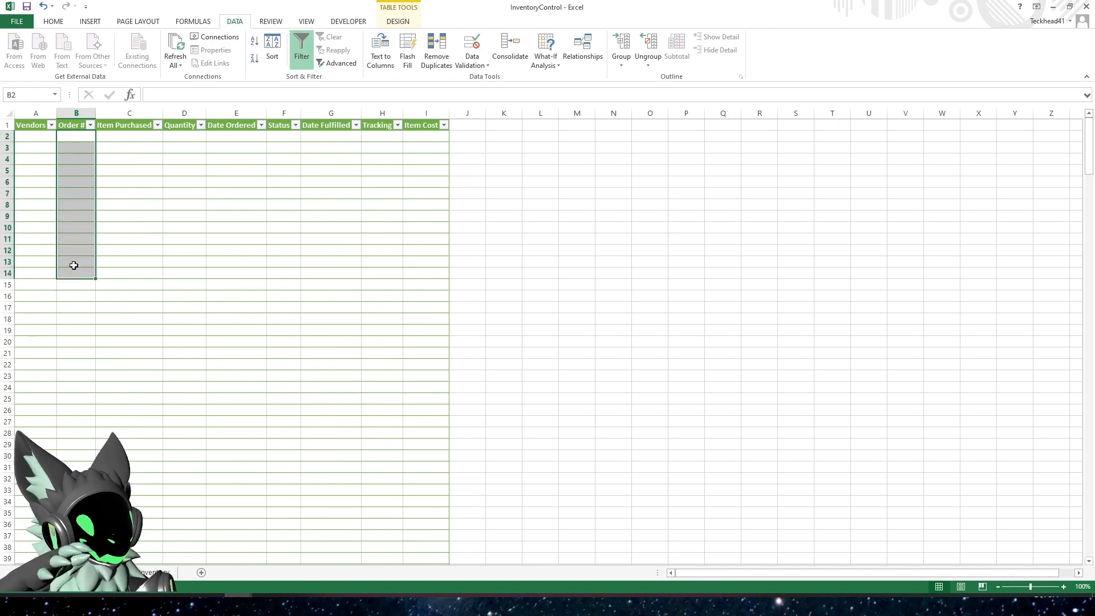
click(83, 193)
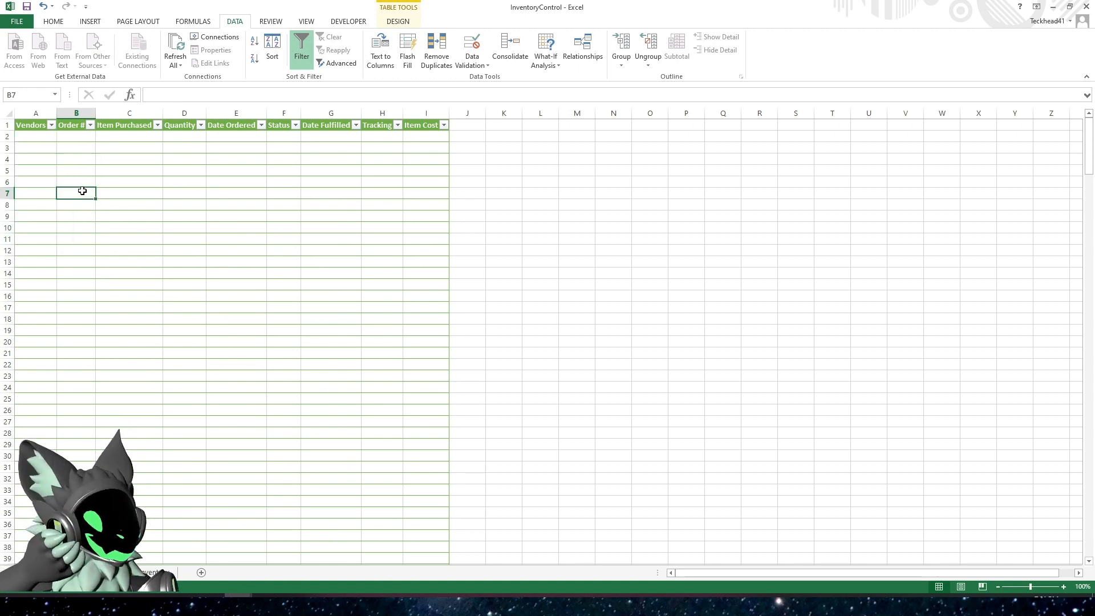
click(85, 136)
drag(96, 113, 121, 113)
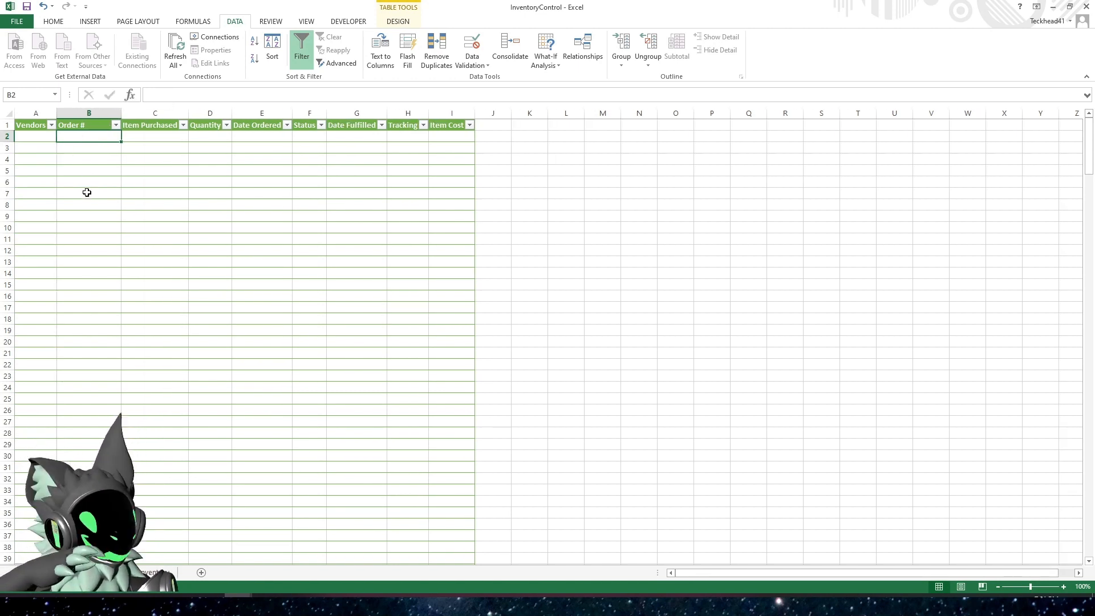
click(140, 136)
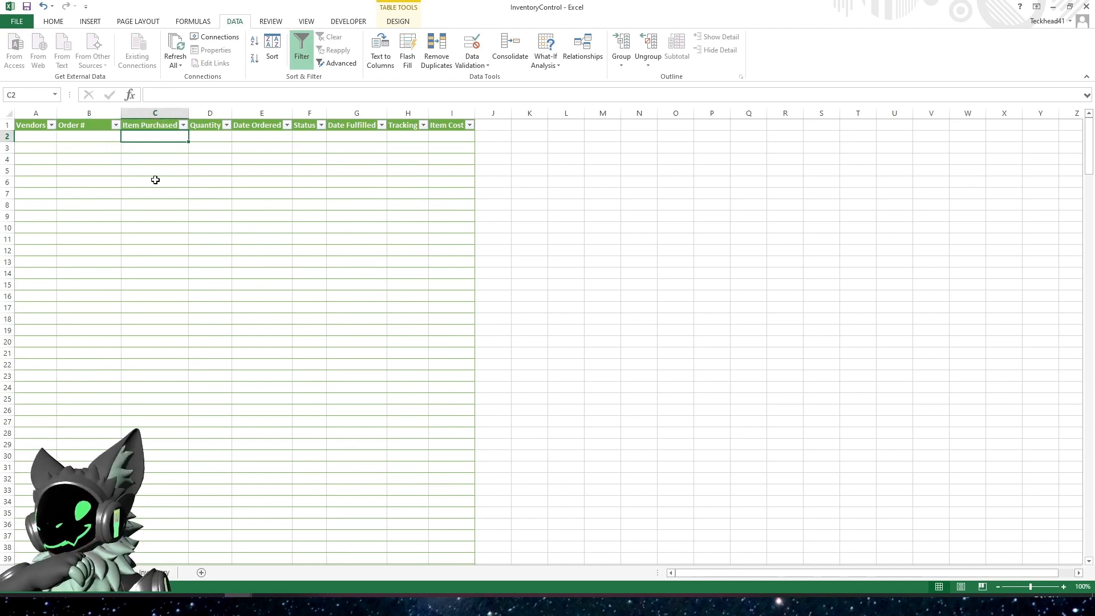
drag(191, 115, 248, 115)
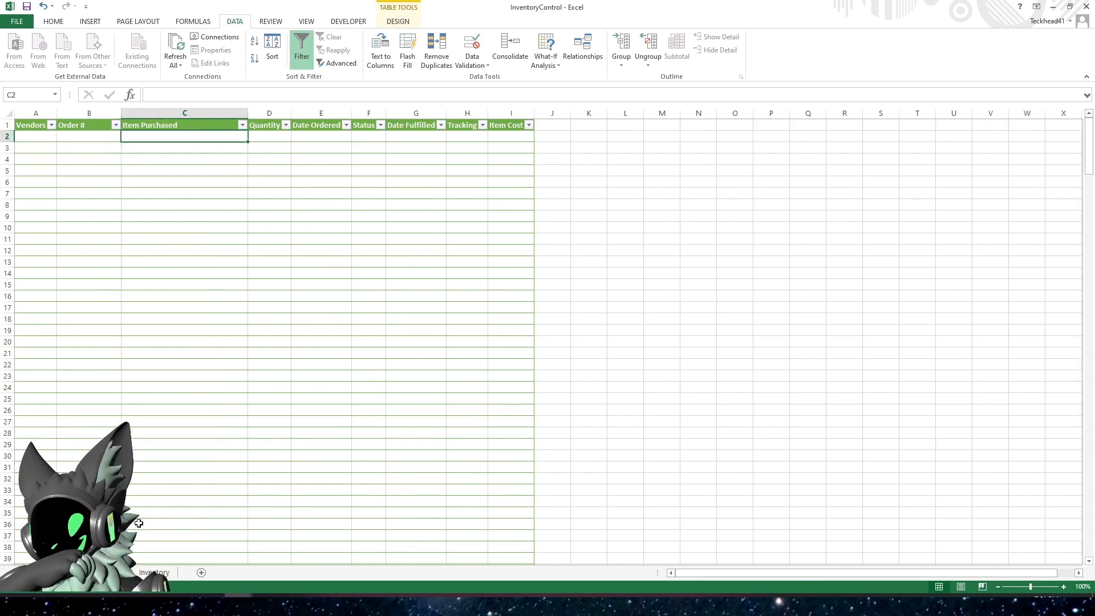
Start a new defined name for the item descriptions list on the Inventory sheet, name it Items_Range and copy that name
click(148, 572)
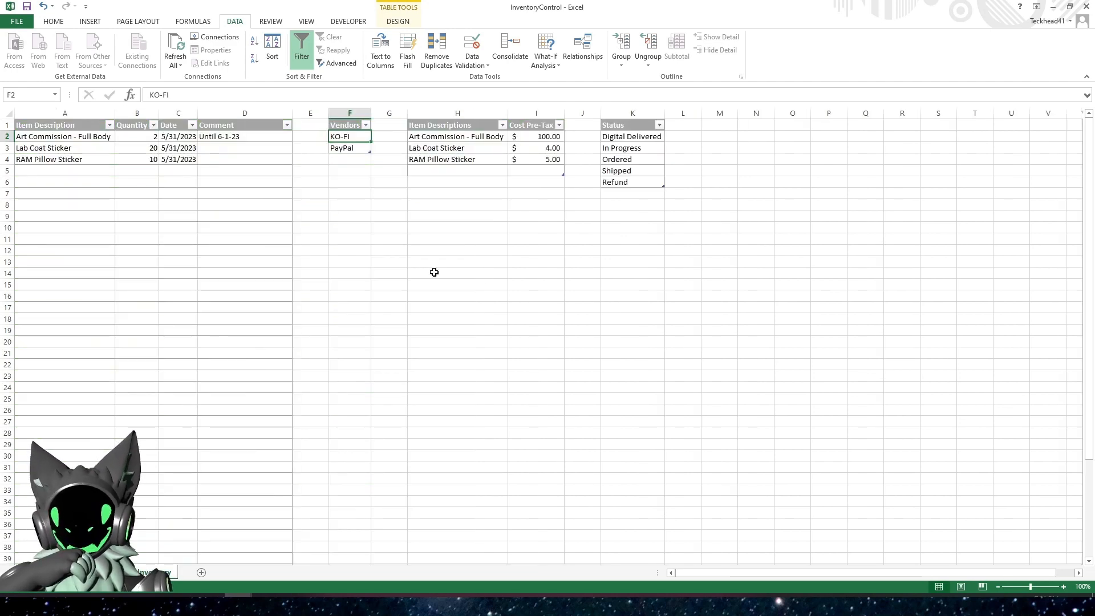
click(449, 147)
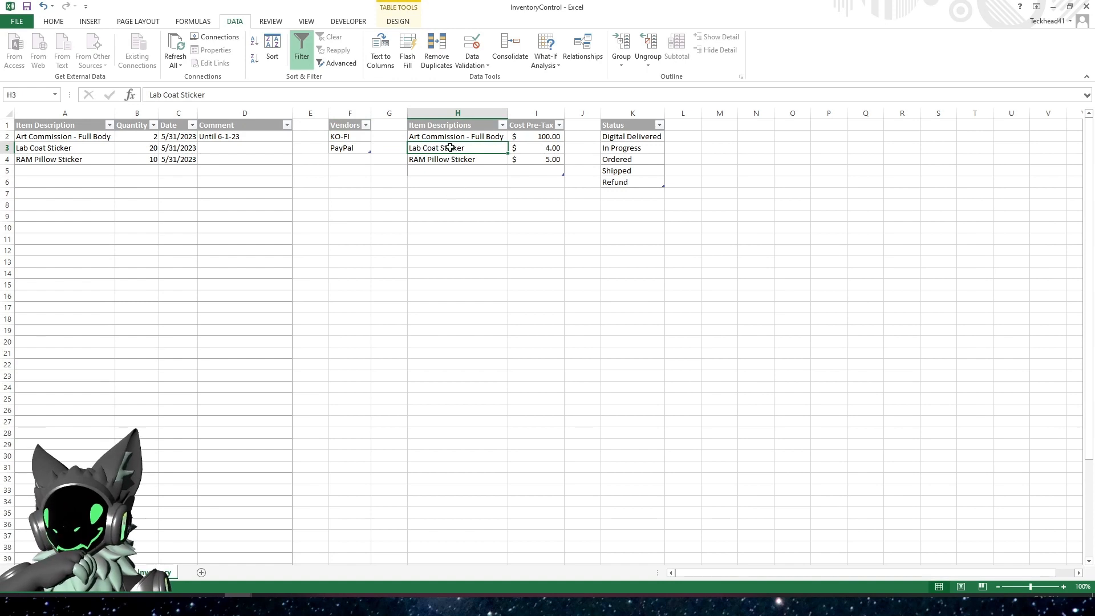
click(455, 135)
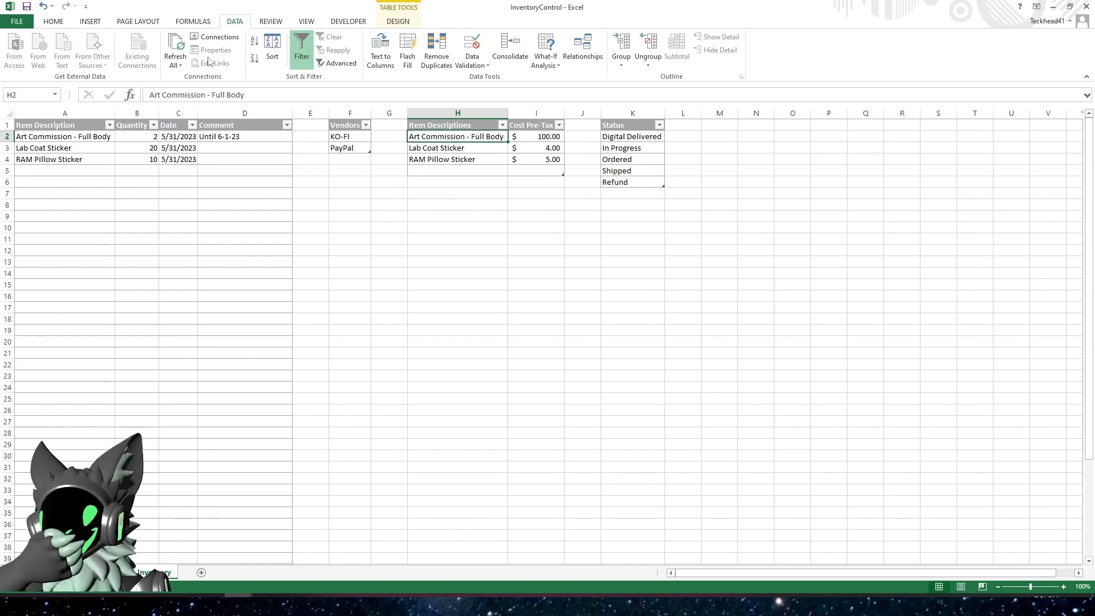
click(394, 22)
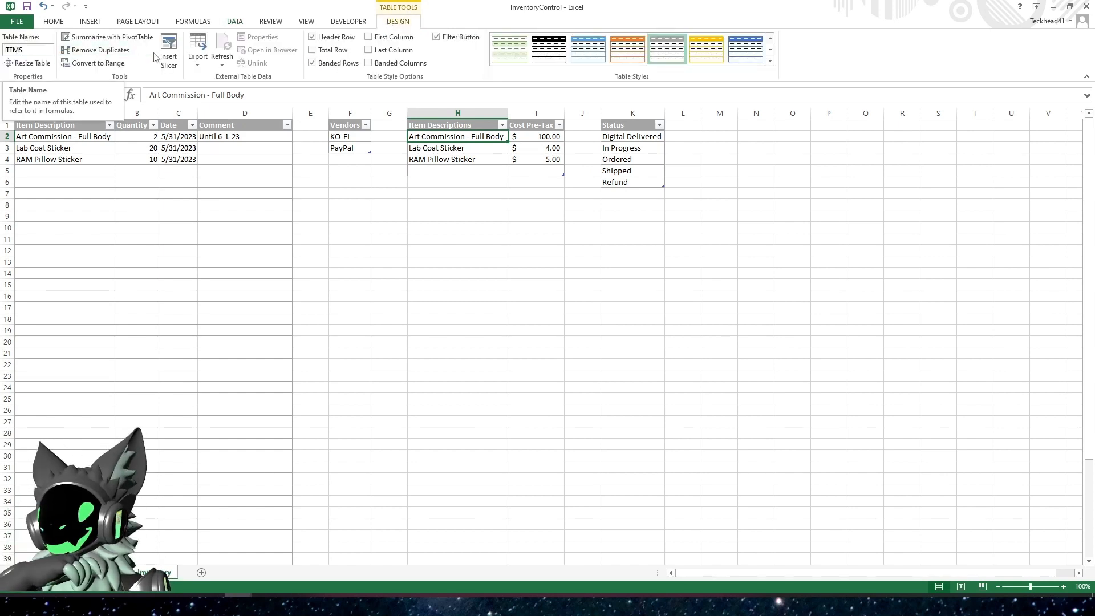
click(51, 23)
click(180, 23)
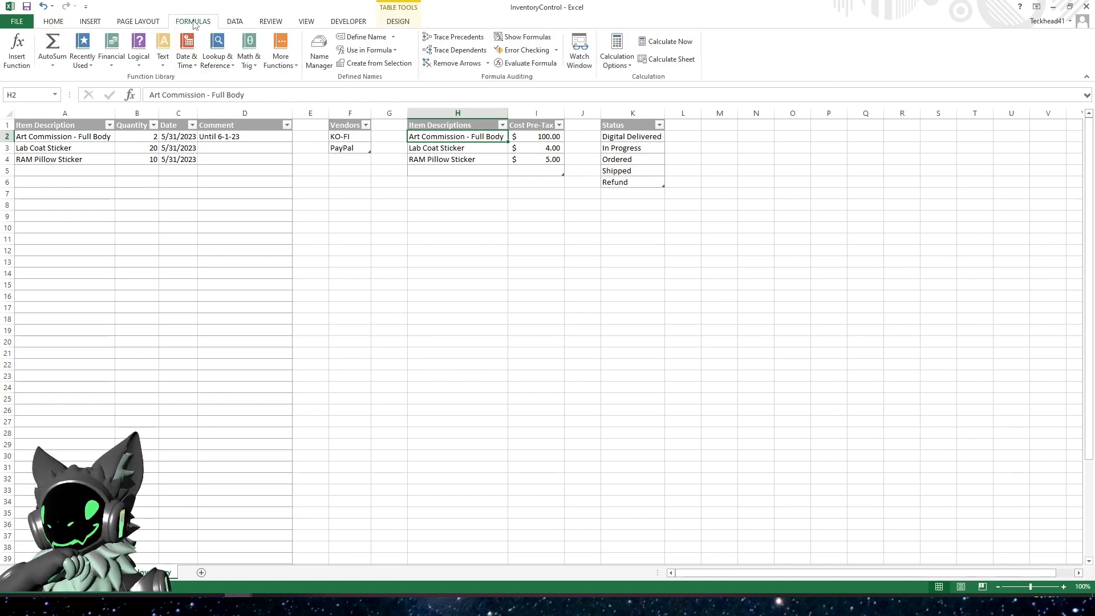
click(320, 57)
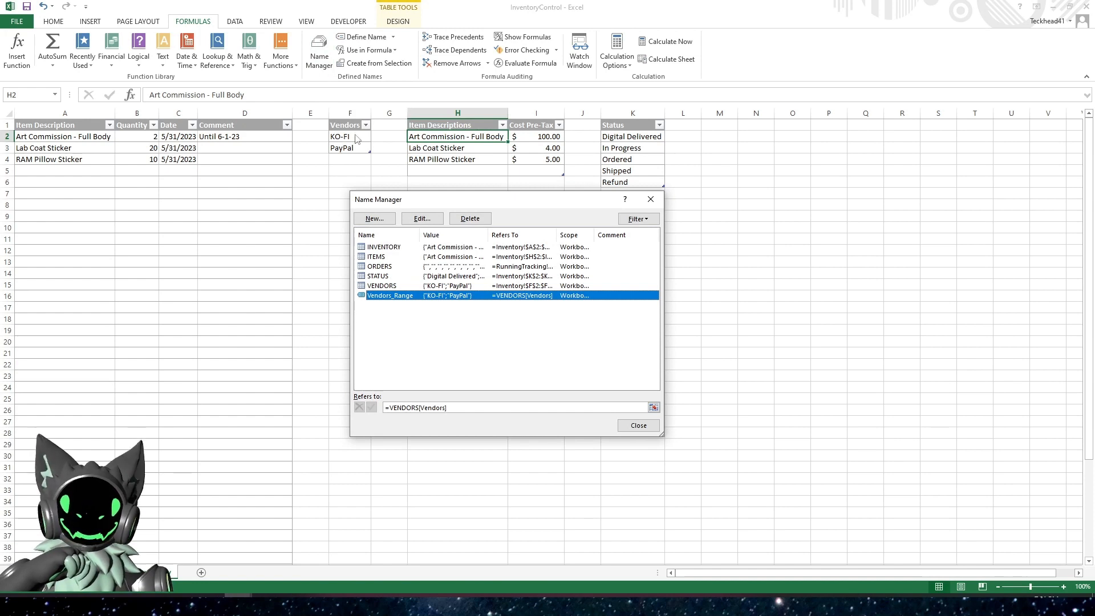
click(370, 219)
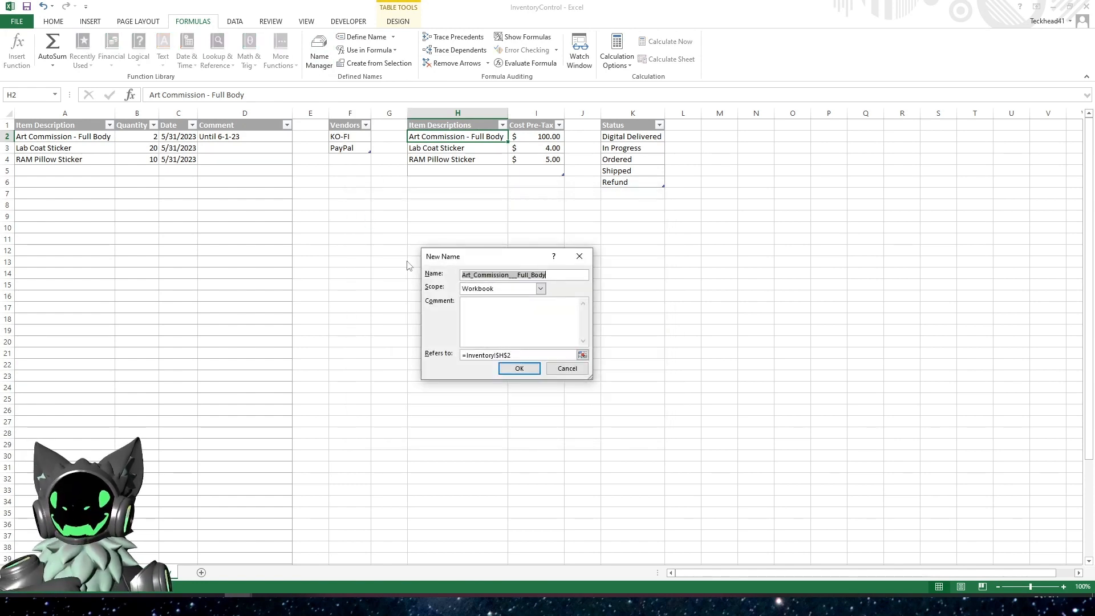
text(Items_Range)
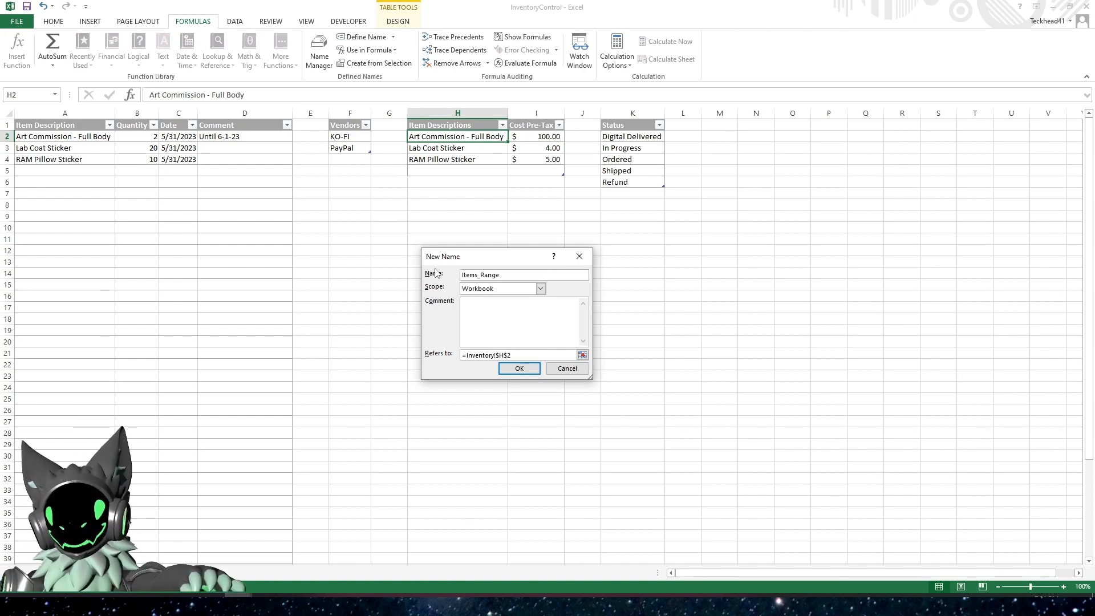
drag(511, 275, 440, 278)
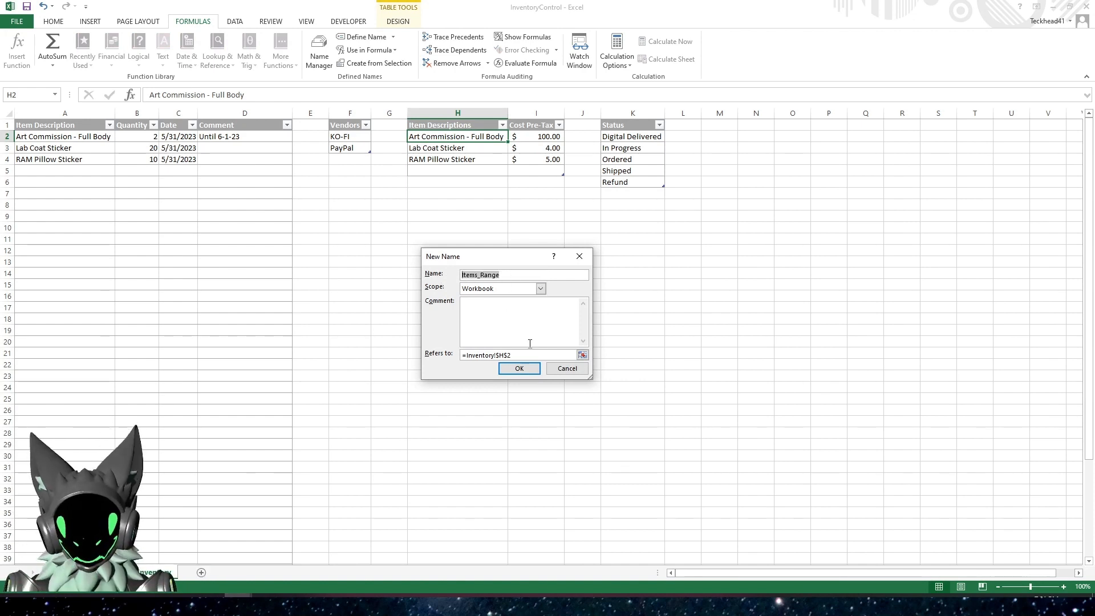
Set Items_Range to refer to =ITEMS[Item Descriptions] and save the name
click(581, 354)
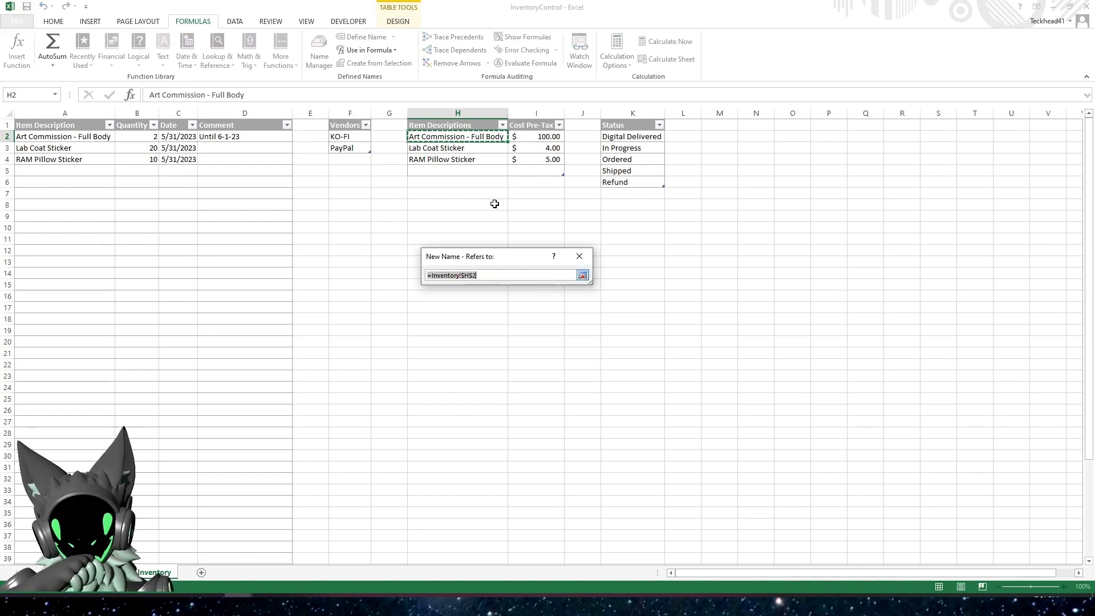
click(473, 117)
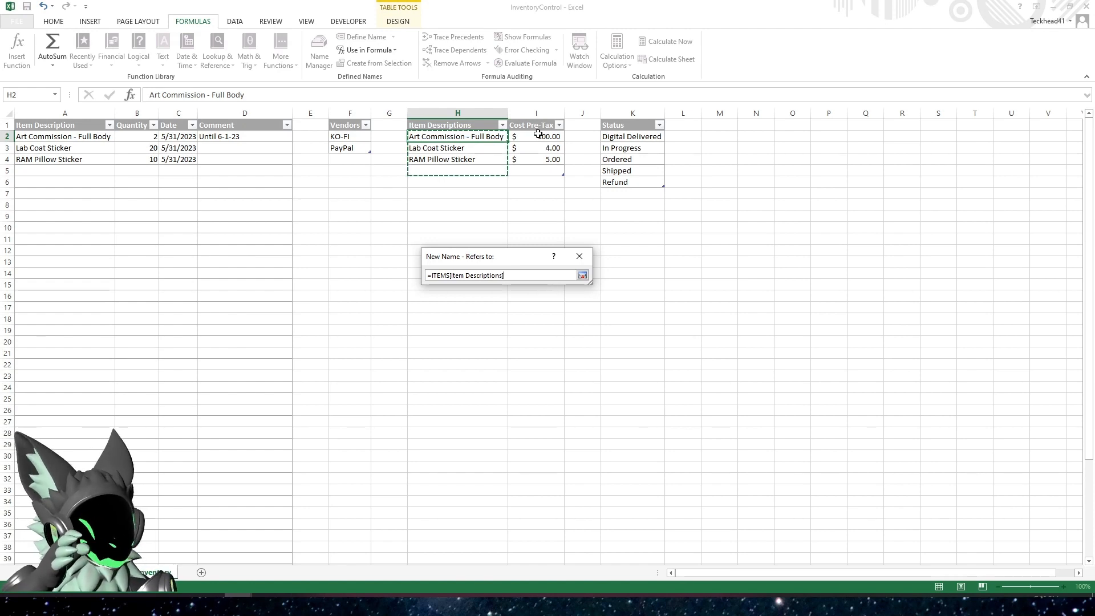
click(582, 275)
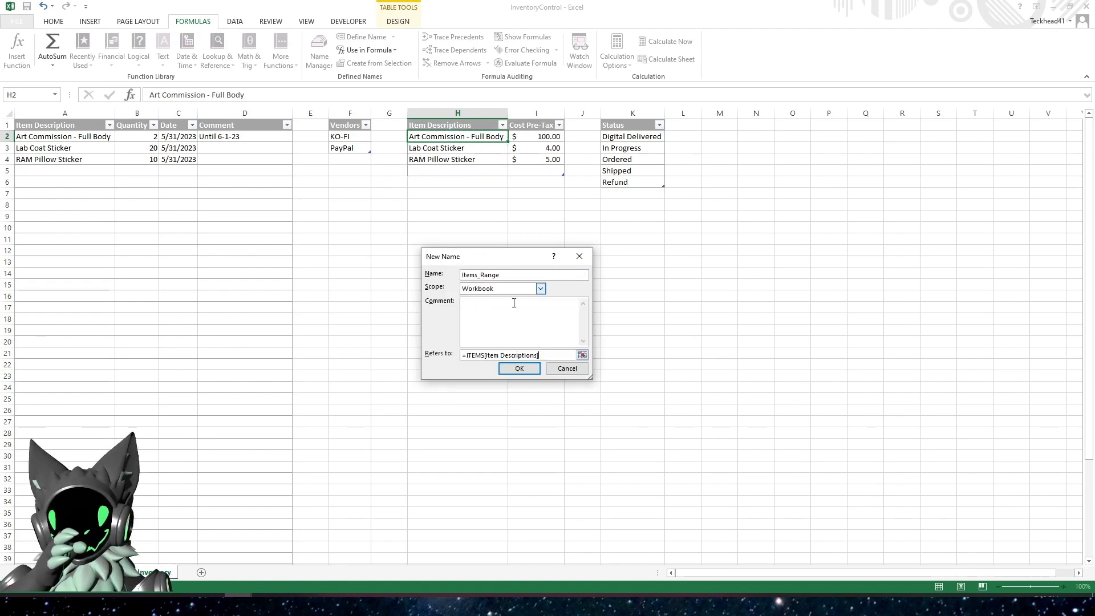
click(515, 369)
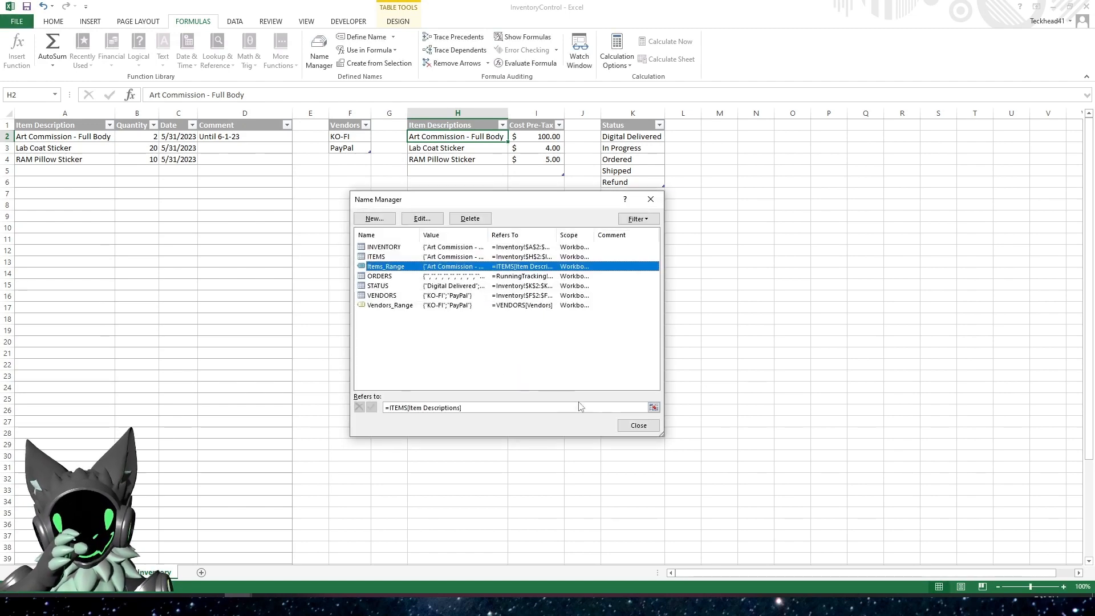
click(632, 430)
On the order tracking sheet, apply list data validation to the Item Purchased column with the source =Items_Range
click(97, 572)
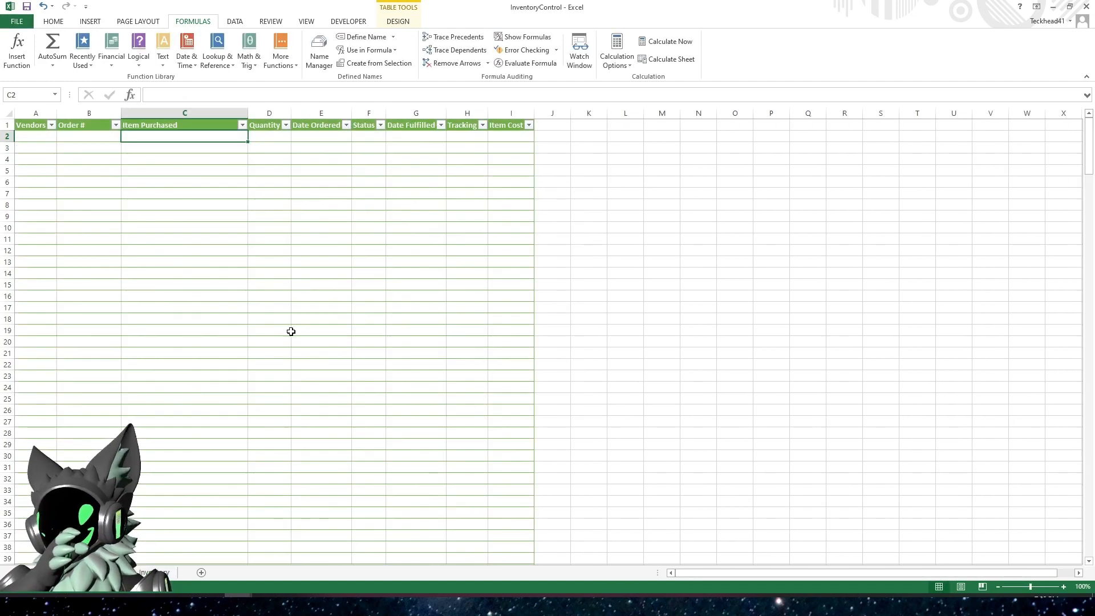
click(186, 118)
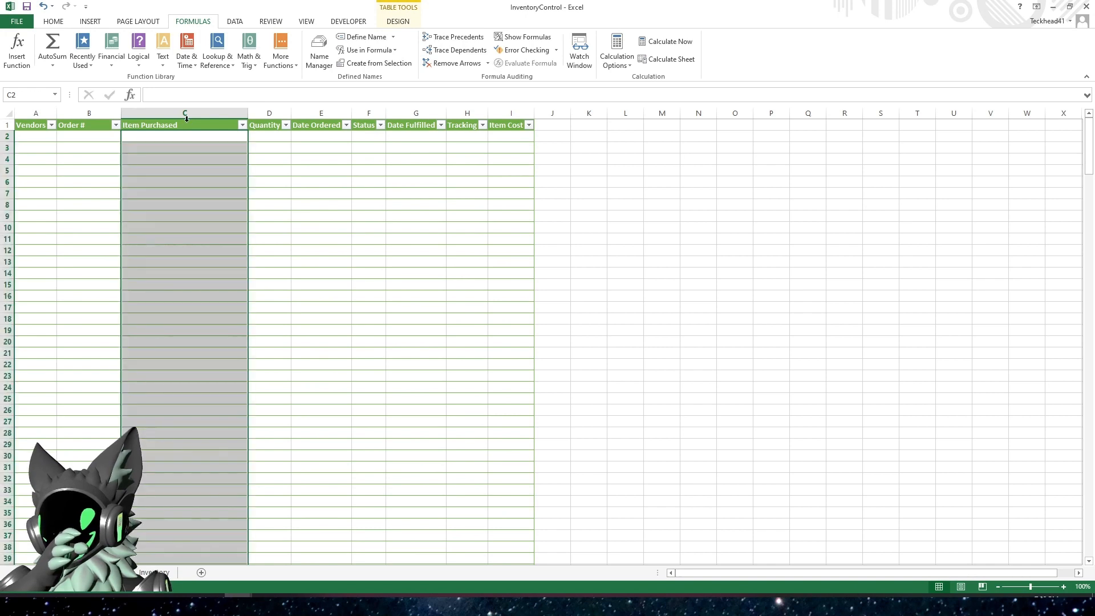
click(235, 22)
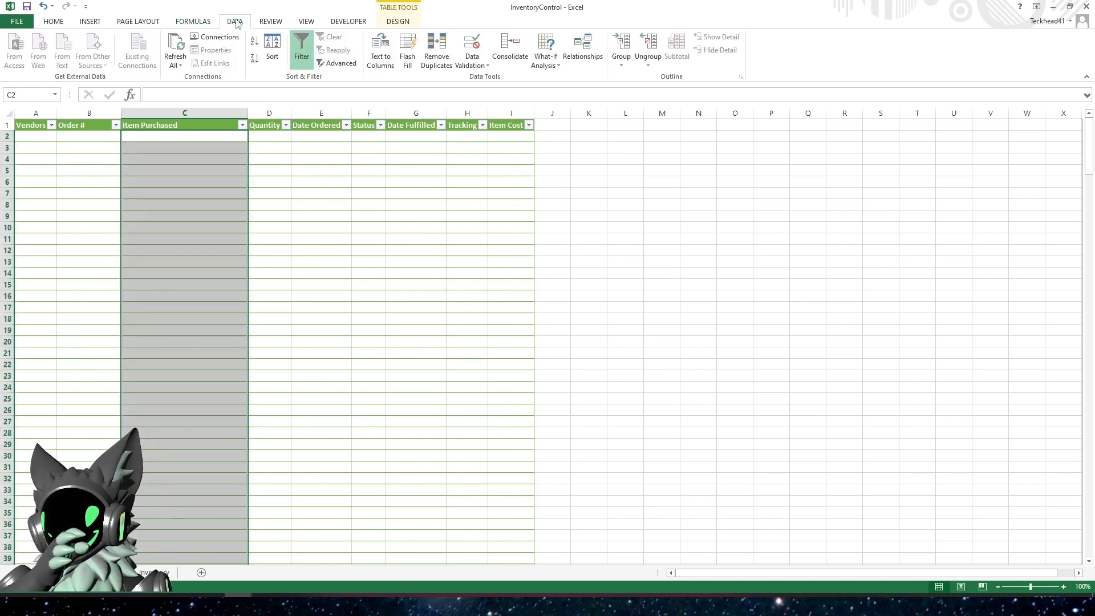
click(471, 65)
click(487, 79)
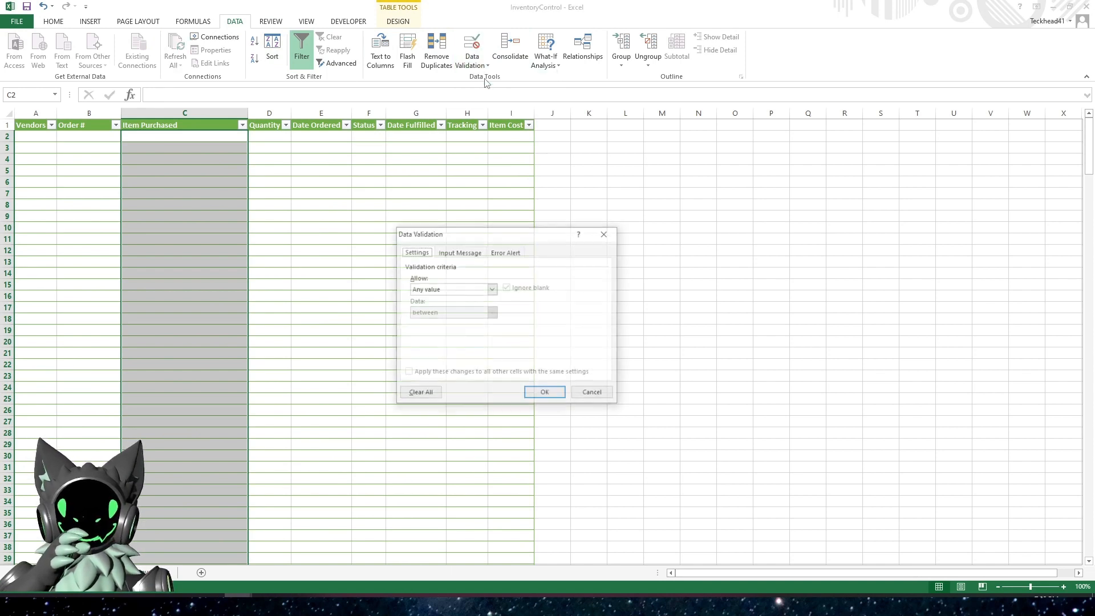
click(491, 289)
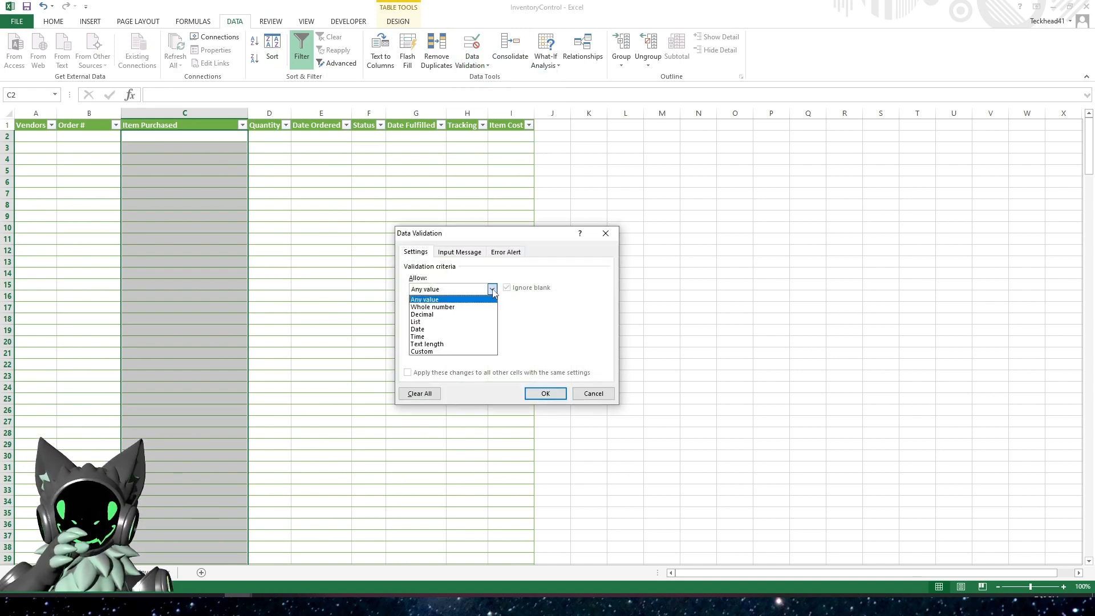
click(439, 328)
click(437, 334)
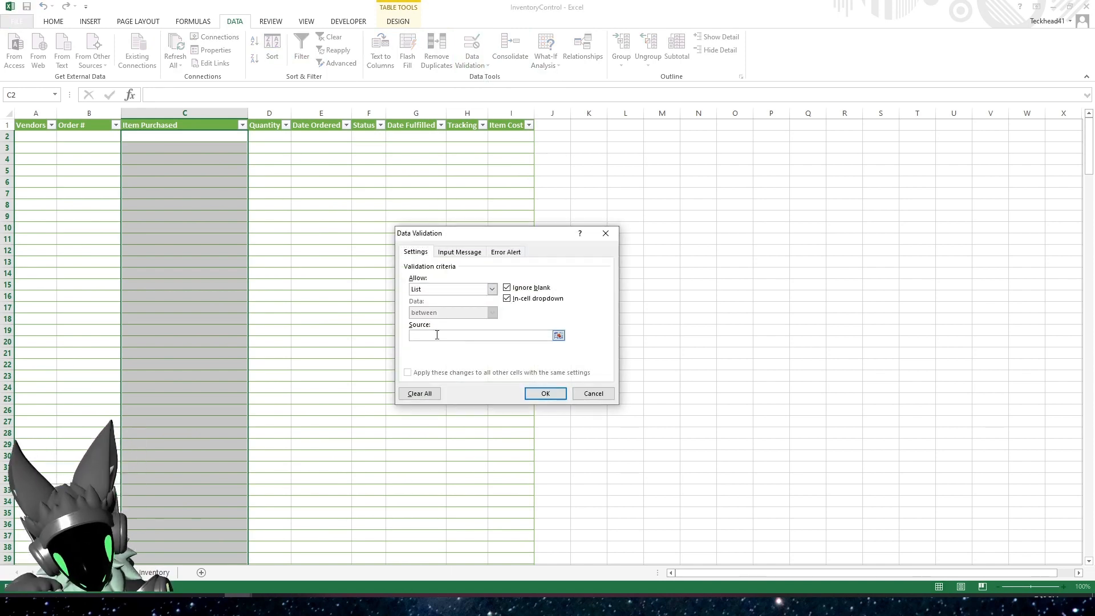
text(=Items_Range)
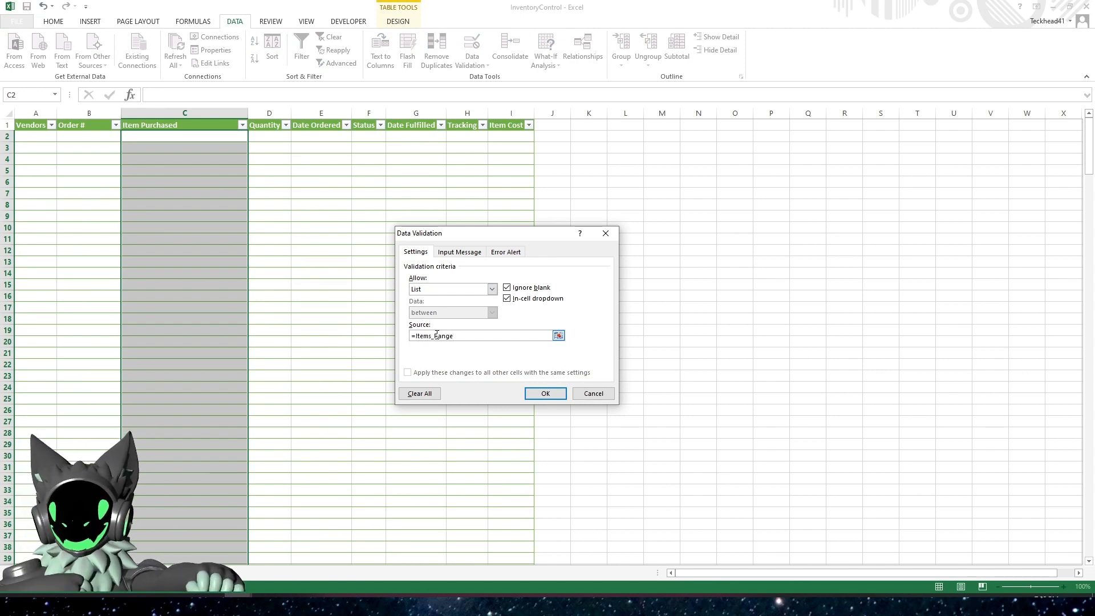
click(533, 395)
Check the choices offered by the dropdown in cell C2 of the Item Purchased column
click(226, 154)
click(245, 137)
click(252, 137)
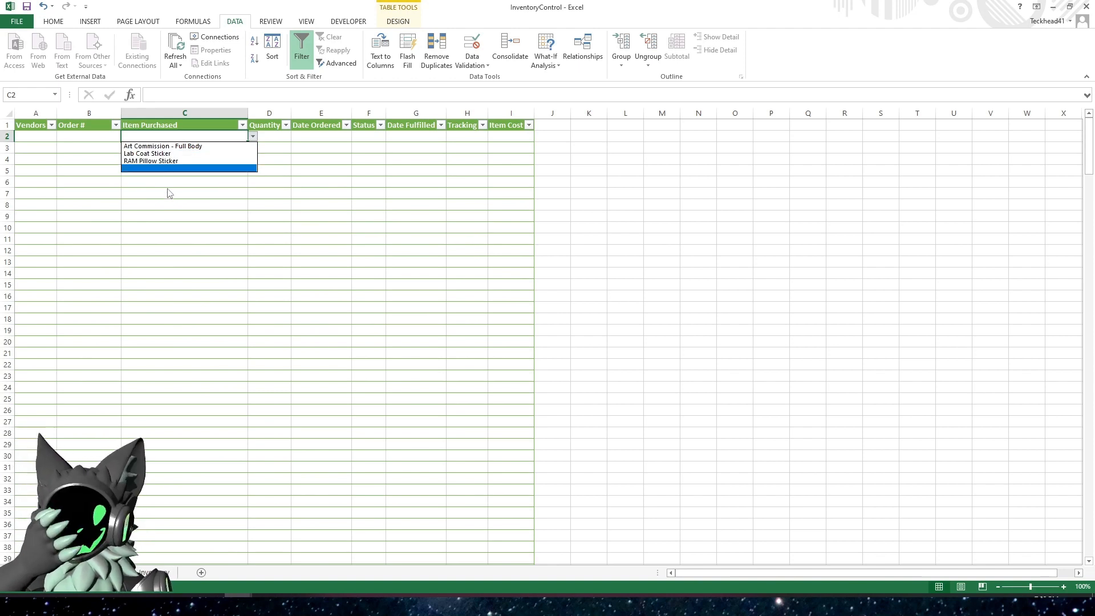
key(Escape)
Go to the Inventory sheet and select the first entry of the Status list, cell K2
click(268, 139)
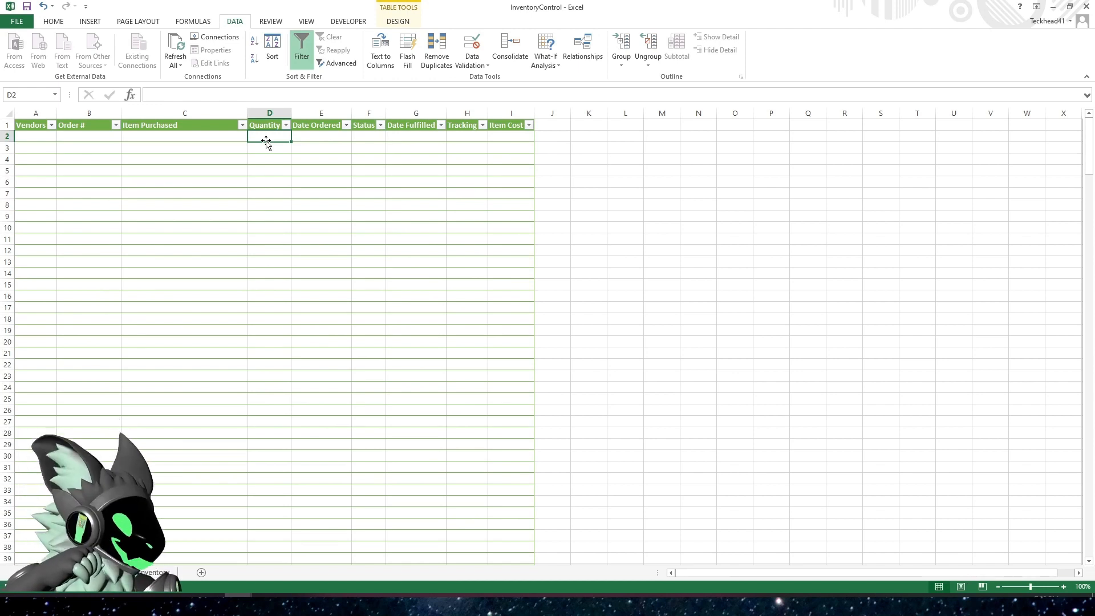
drag(320, 139, 364, 132)
click(369, 137)
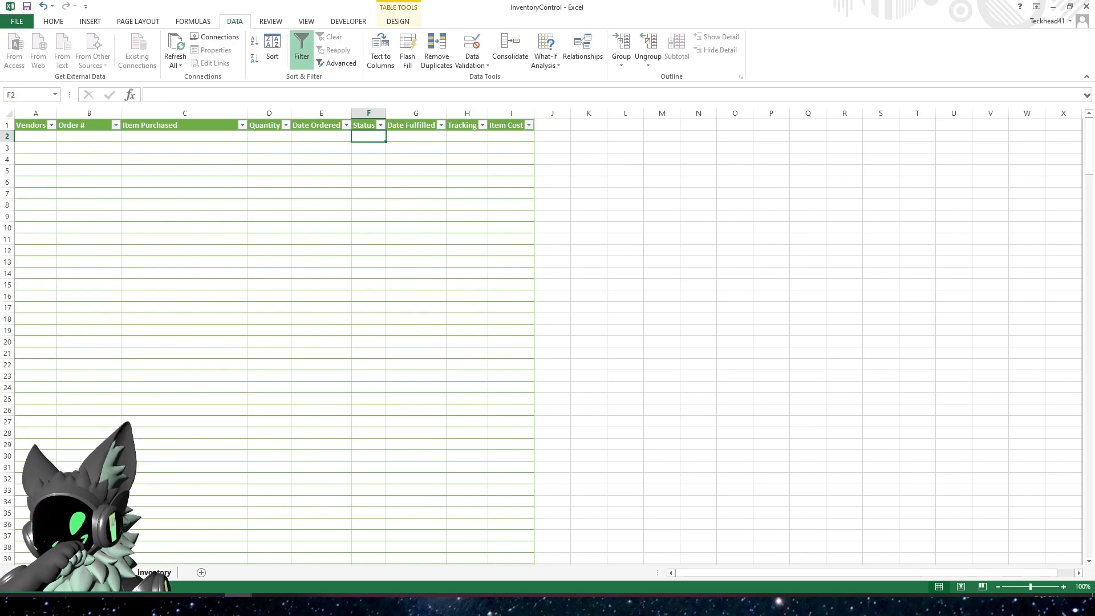
click(154, 573)
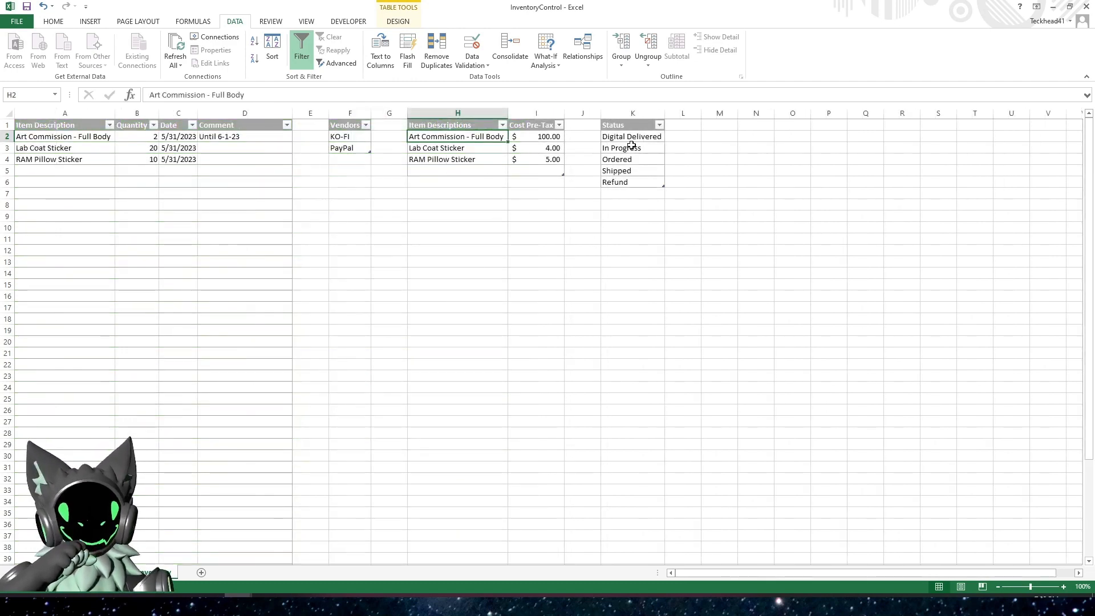
click(631, 137)
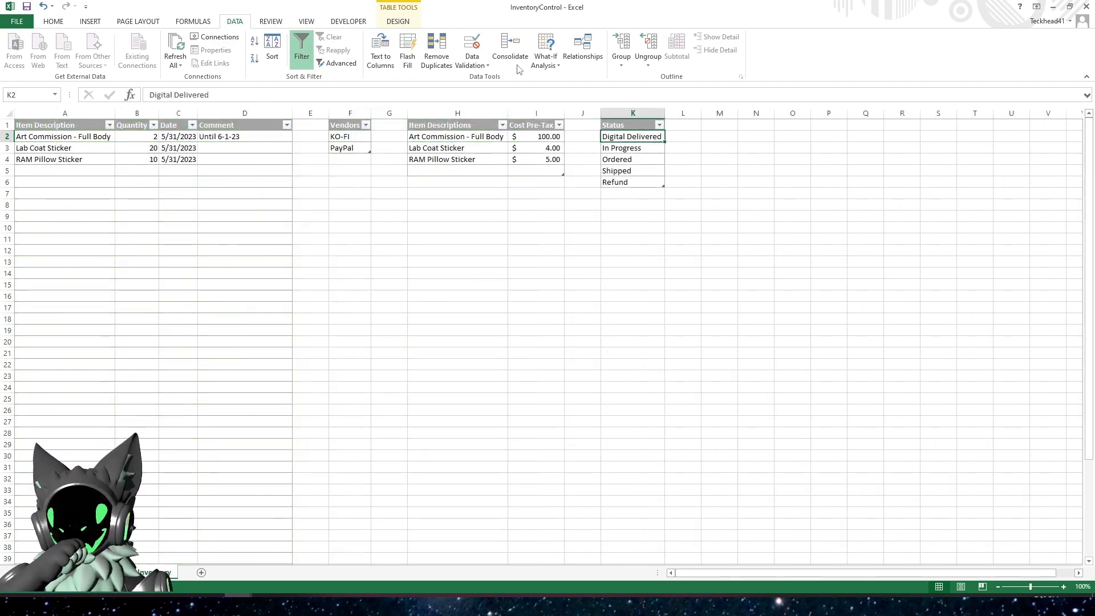
click(475, 64)
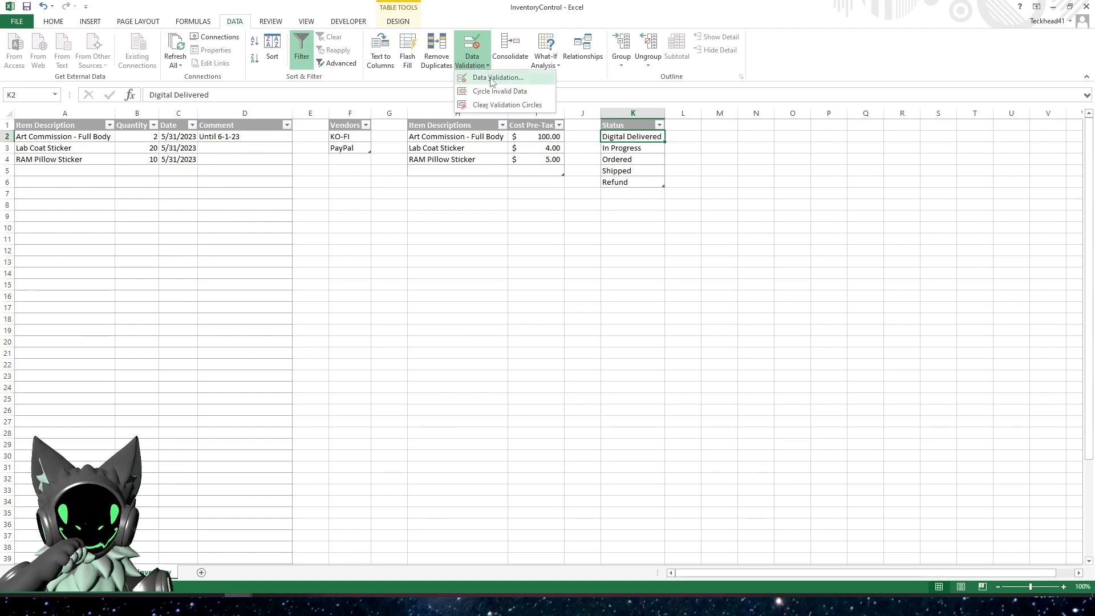
click(492, 78)
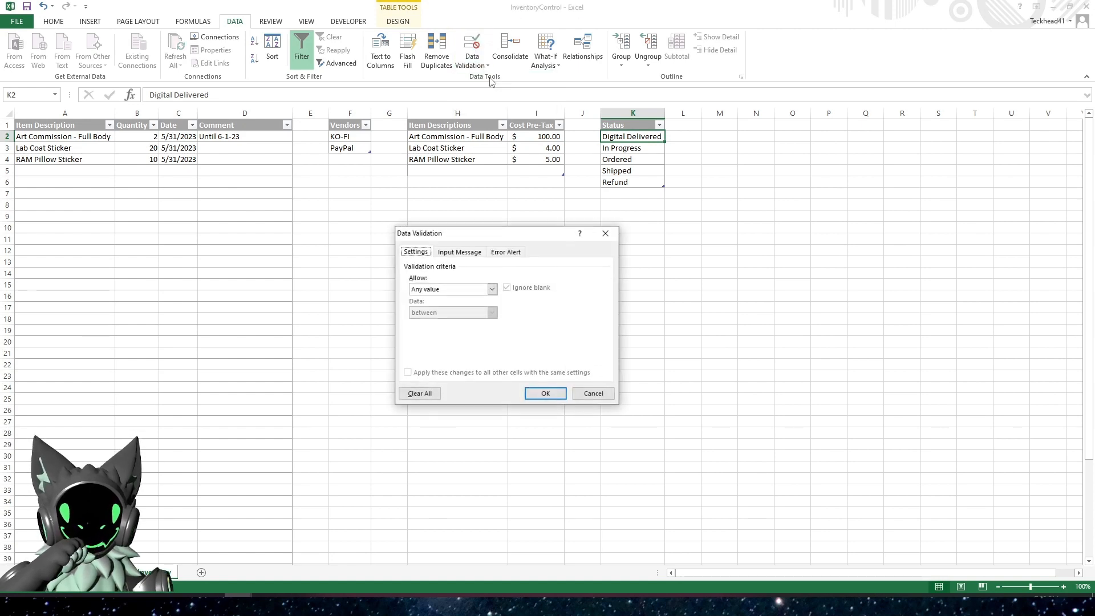
click(606, 235)
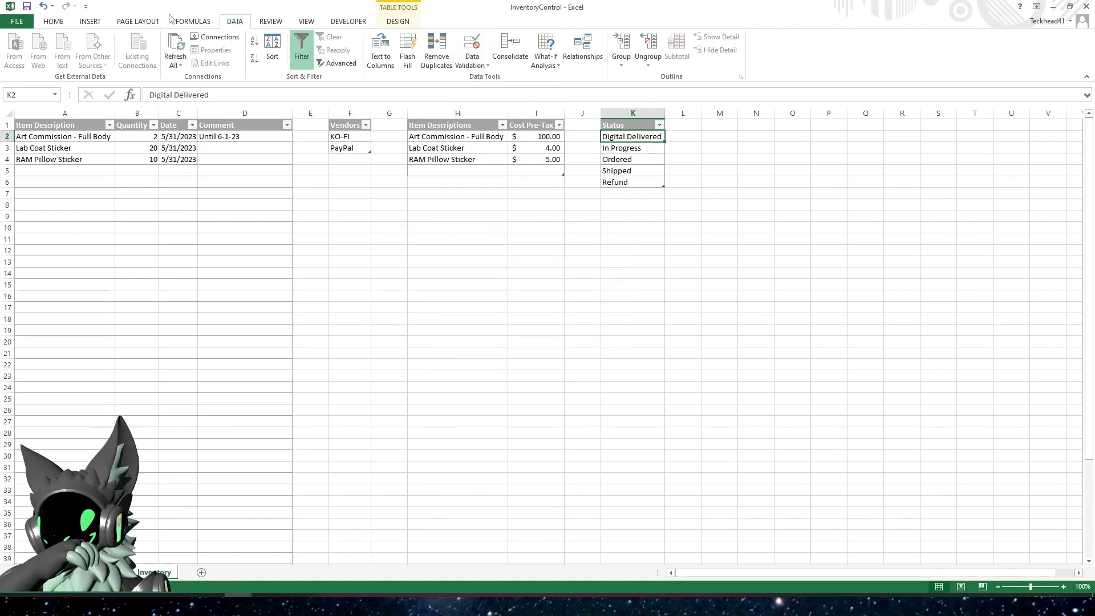
click(53, 23)
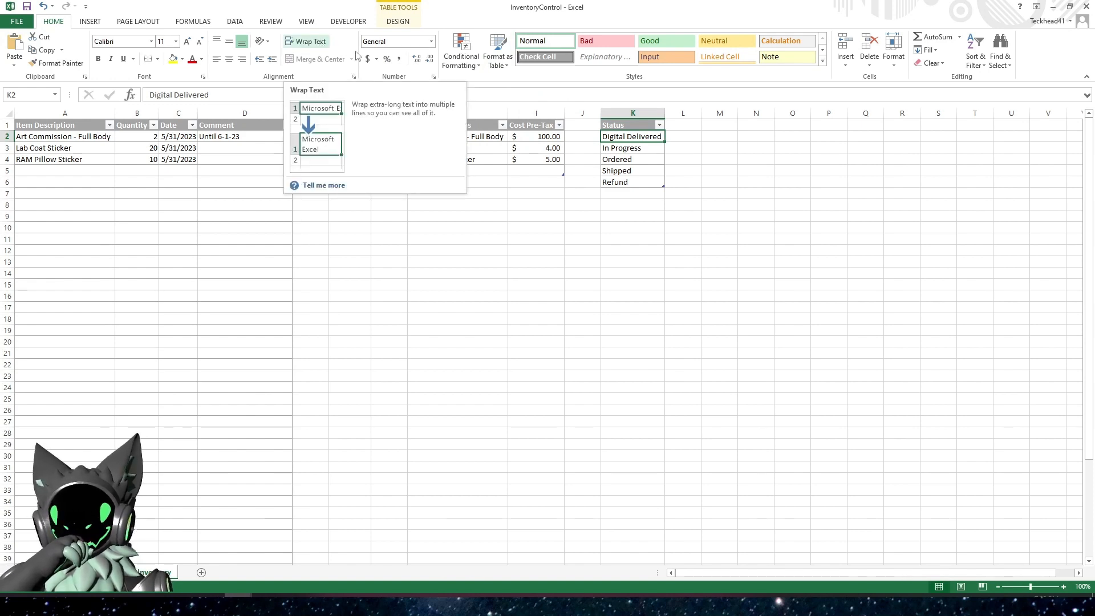
Start a new defined name for the status list in the Name Manager and name it Status_Range
click(201, 22)
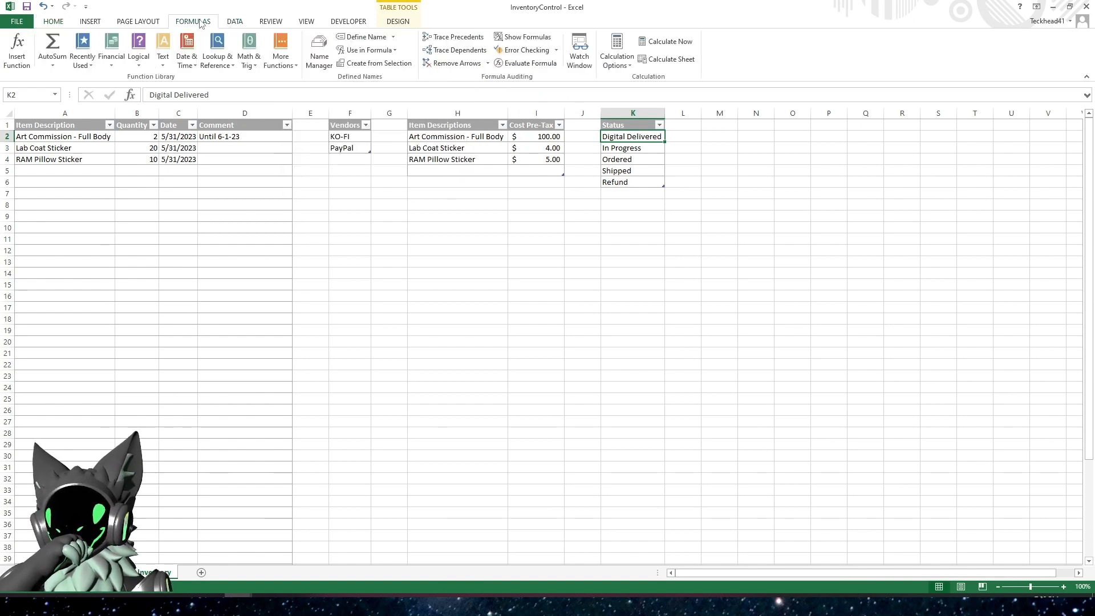
click(326, 59)
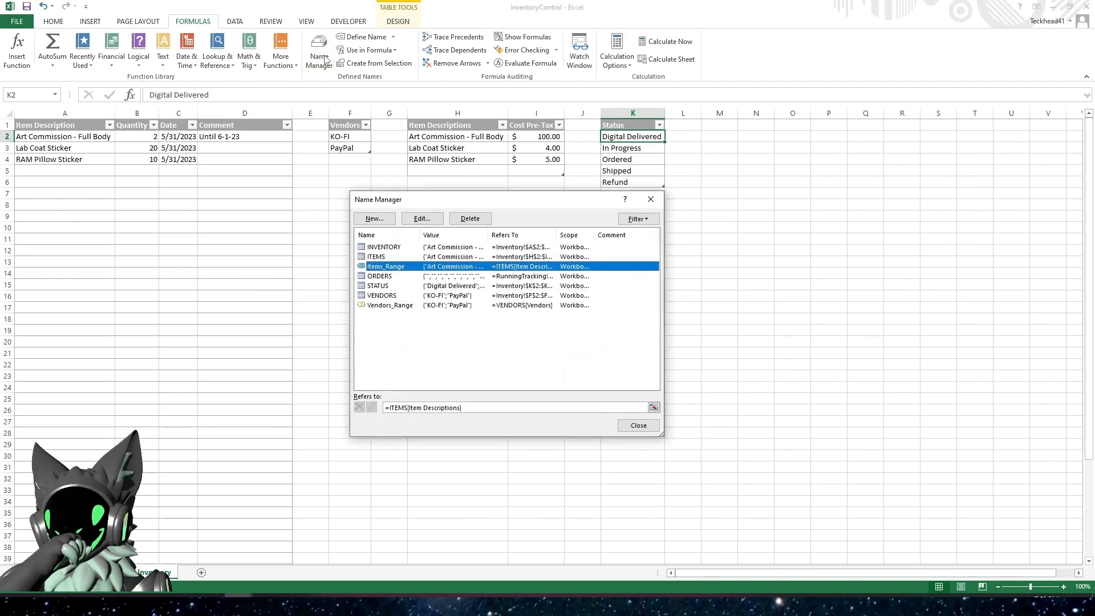
drag(435, 194, 455, 220)
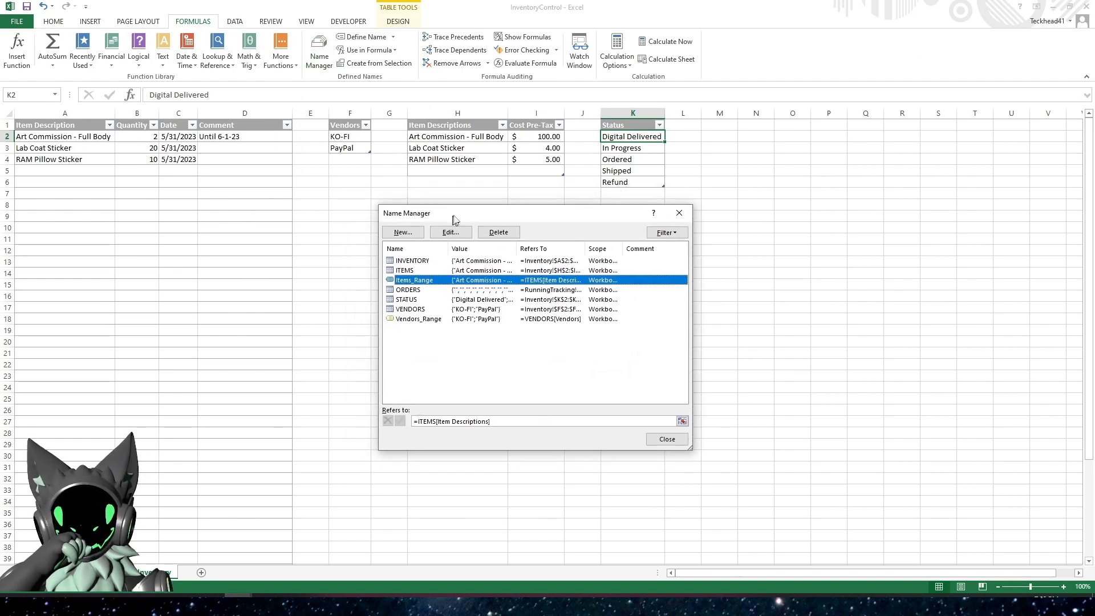
click(405, 233)
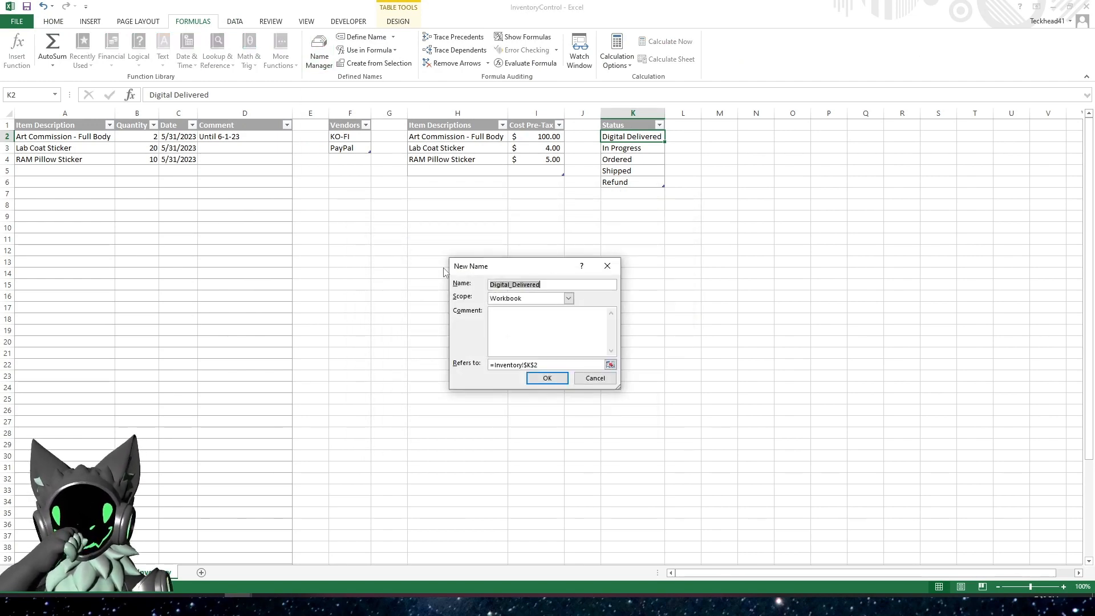
text(Status)
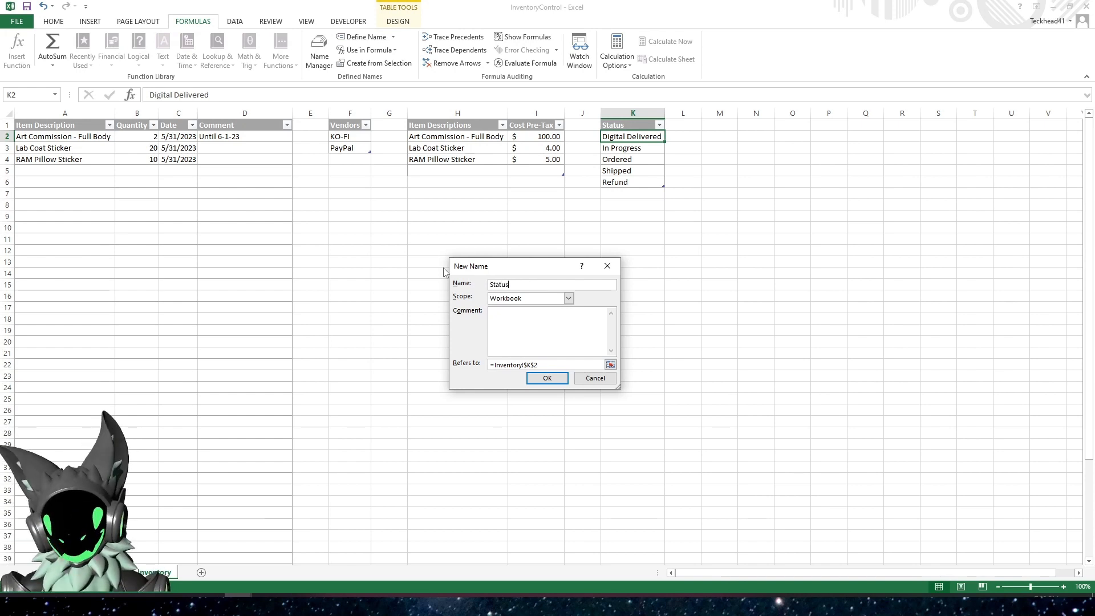
text(_Range)
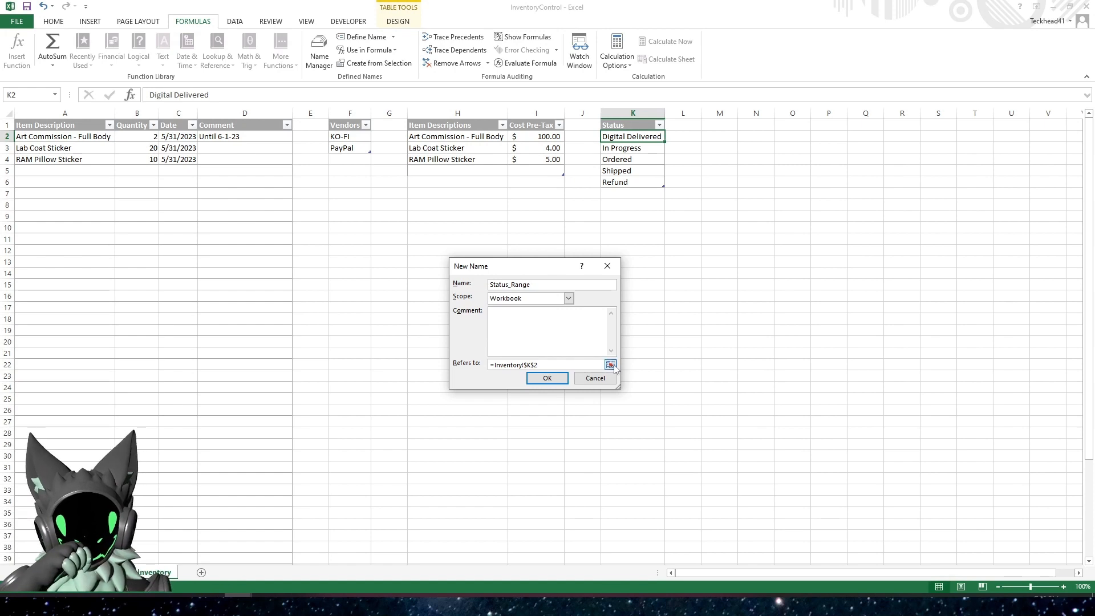
Set Status_Range to refer to =STATUS[Status], save the name and close the Name Manager
click(610, 364)
click(630, 119)
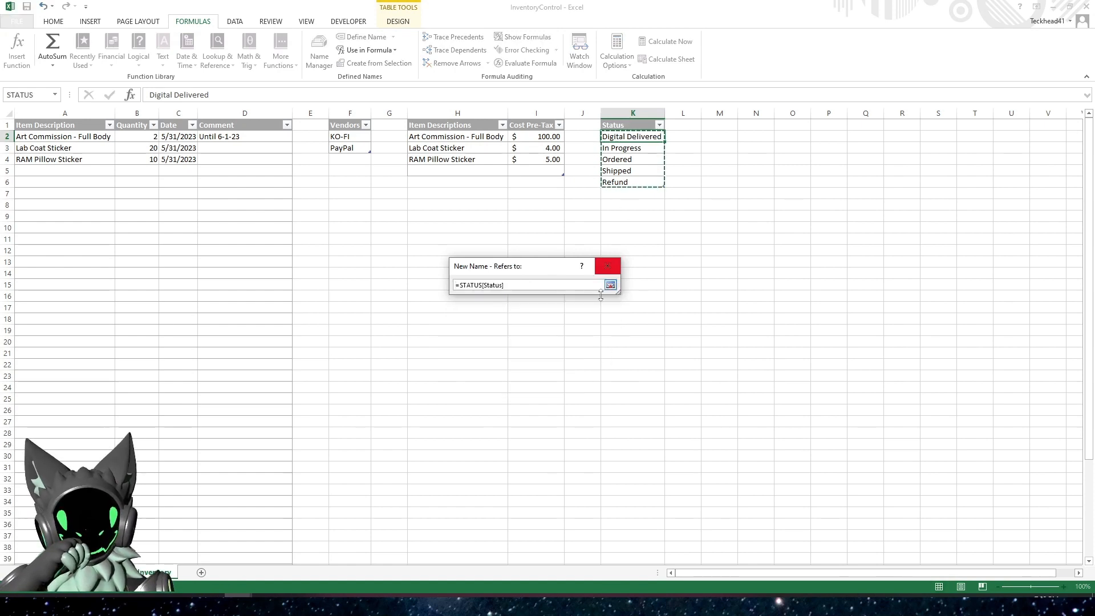
click(610, 285)
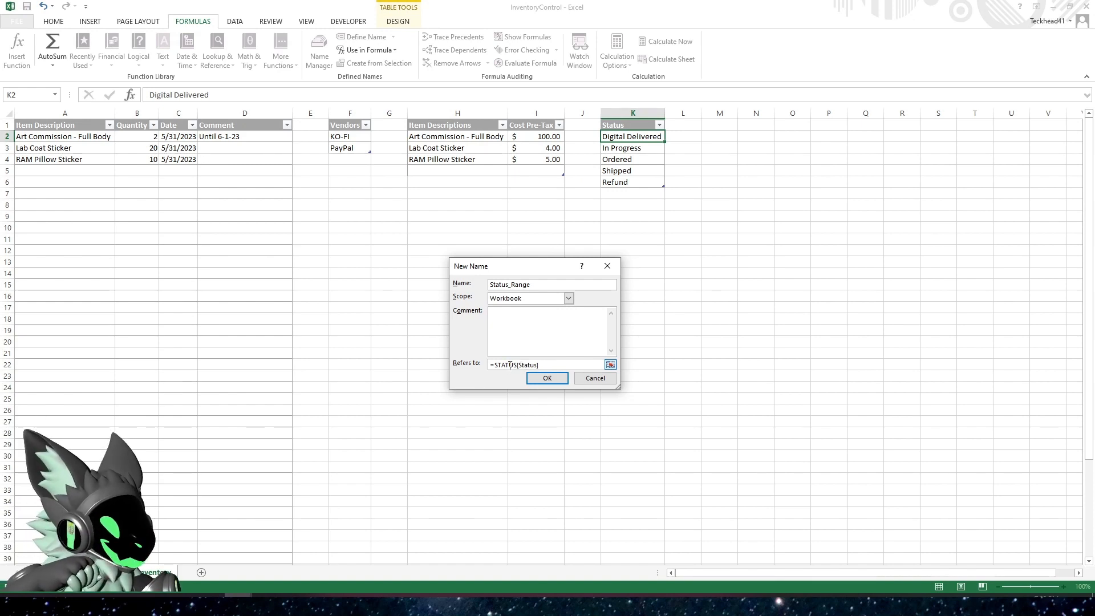
click(527, 380)
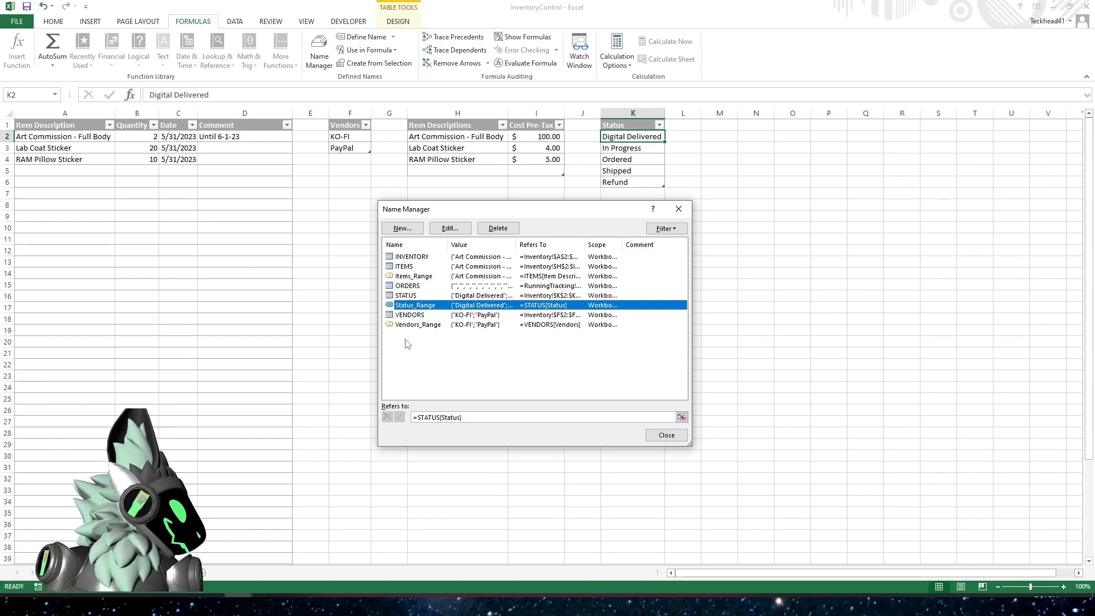
click(660, 435)
On the order tracking sheet, apply list data validation to the Status column with the source =Status_Range
click(107, 573)
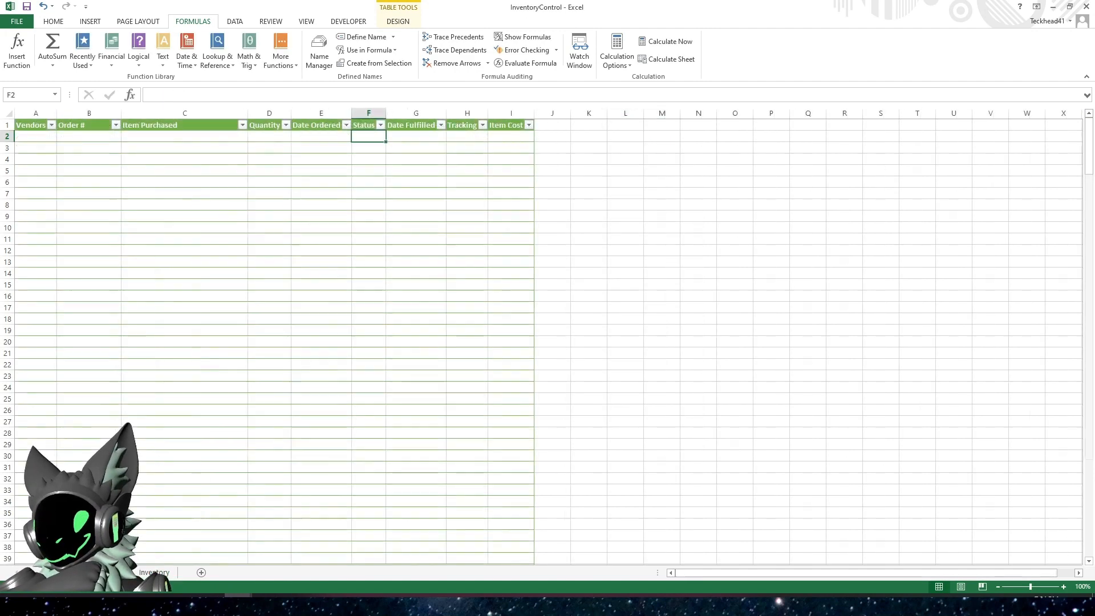
click(368, 124)
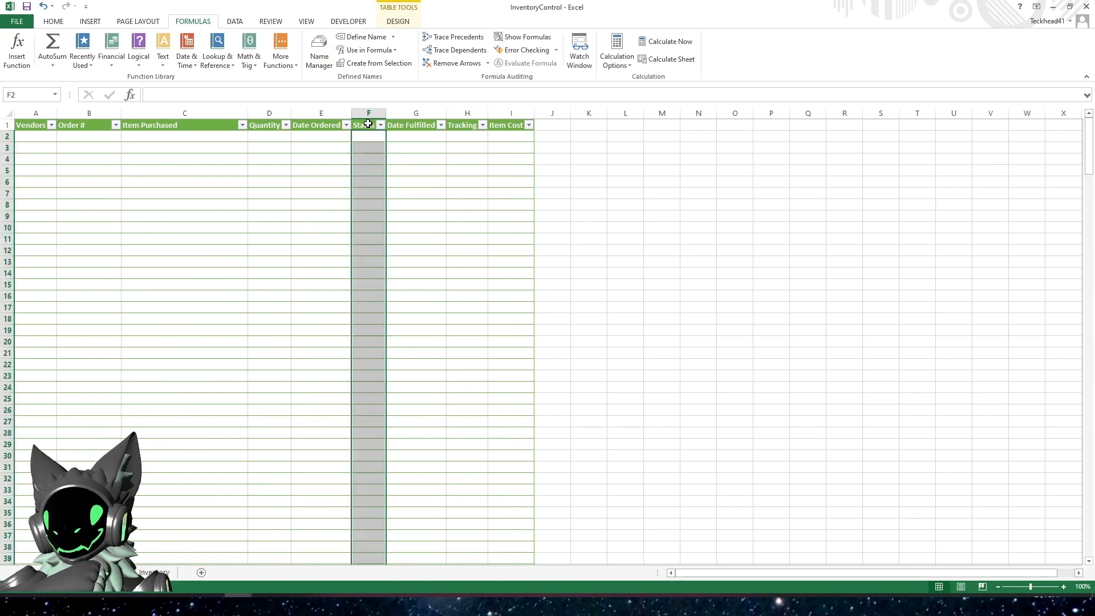
click(234, 21)
click(474, 60)
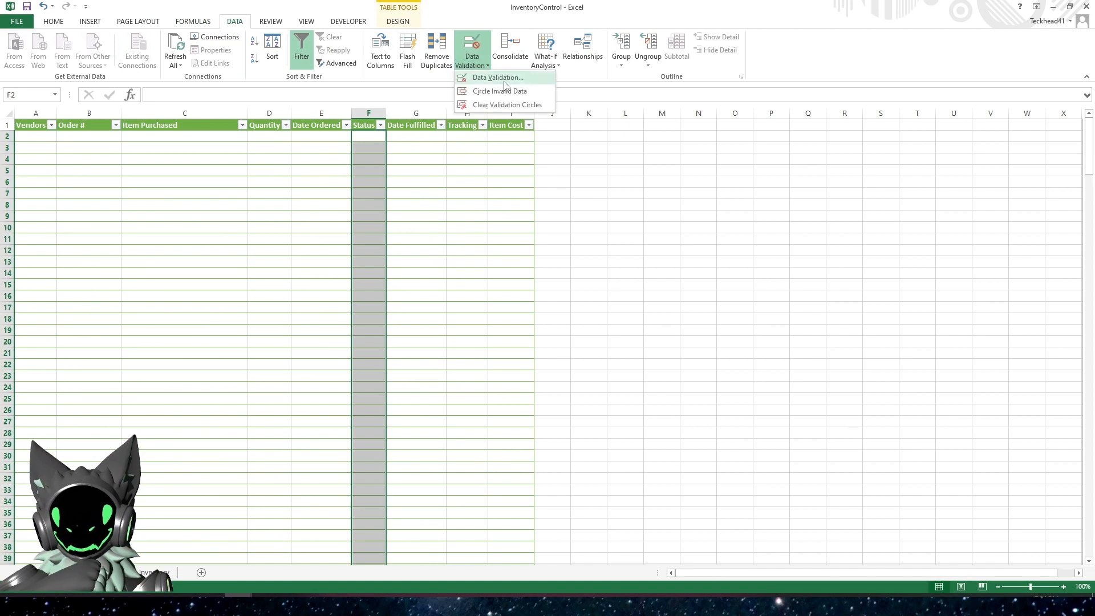
click(502, 79)
click(517, 298)
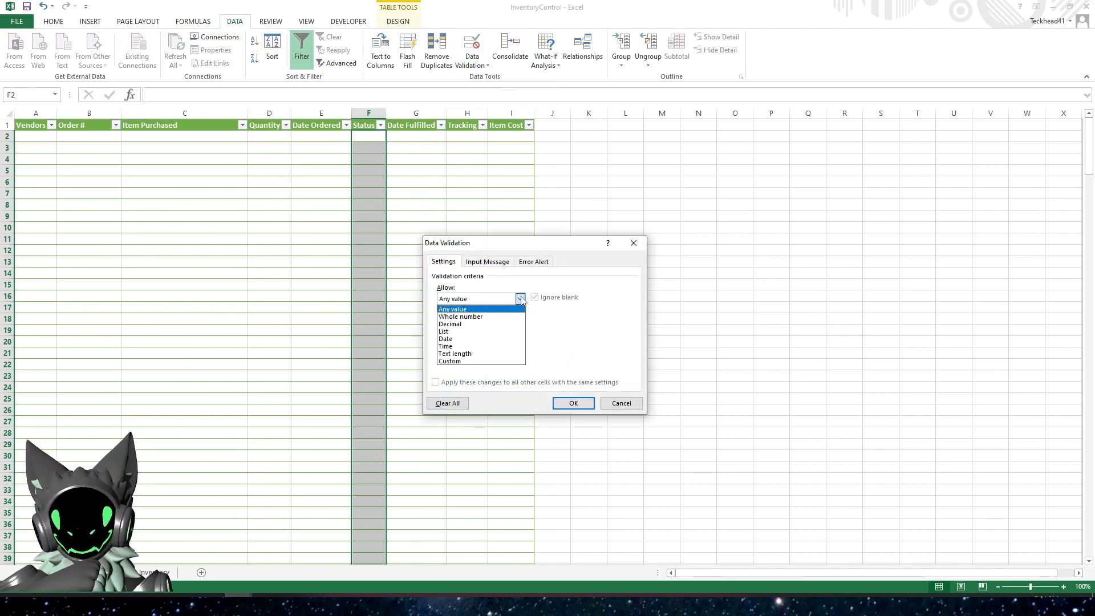
click(445, 332)
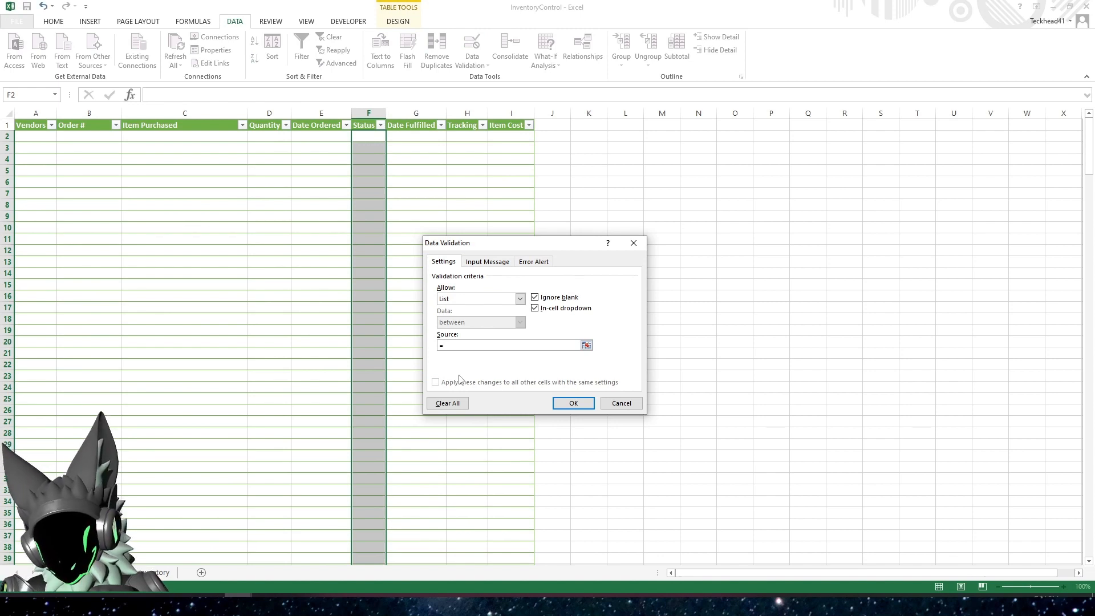
text(=Status_)
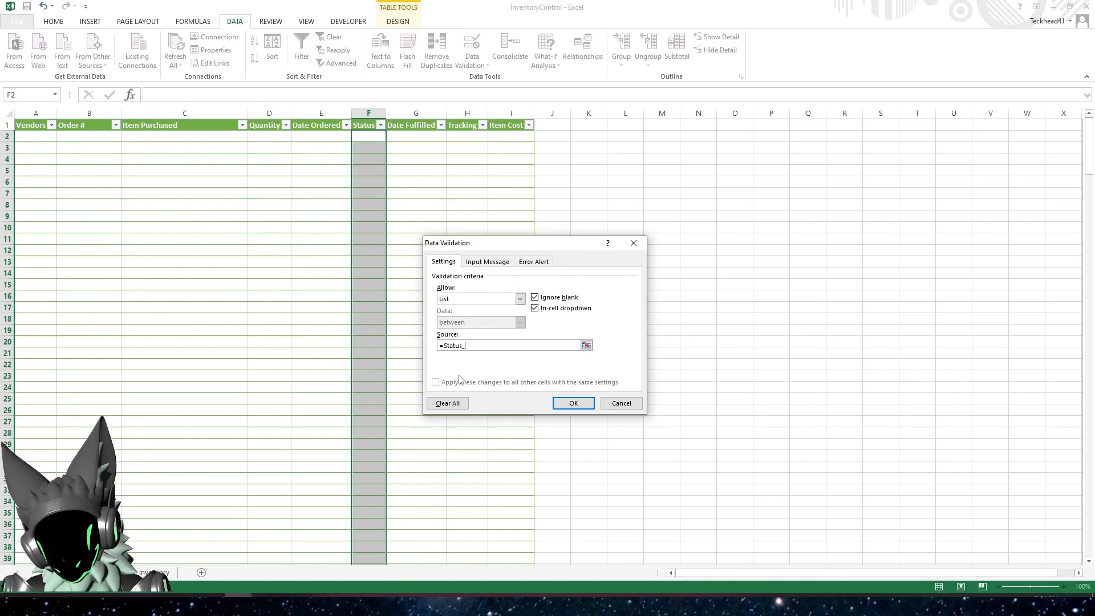
text(Range)
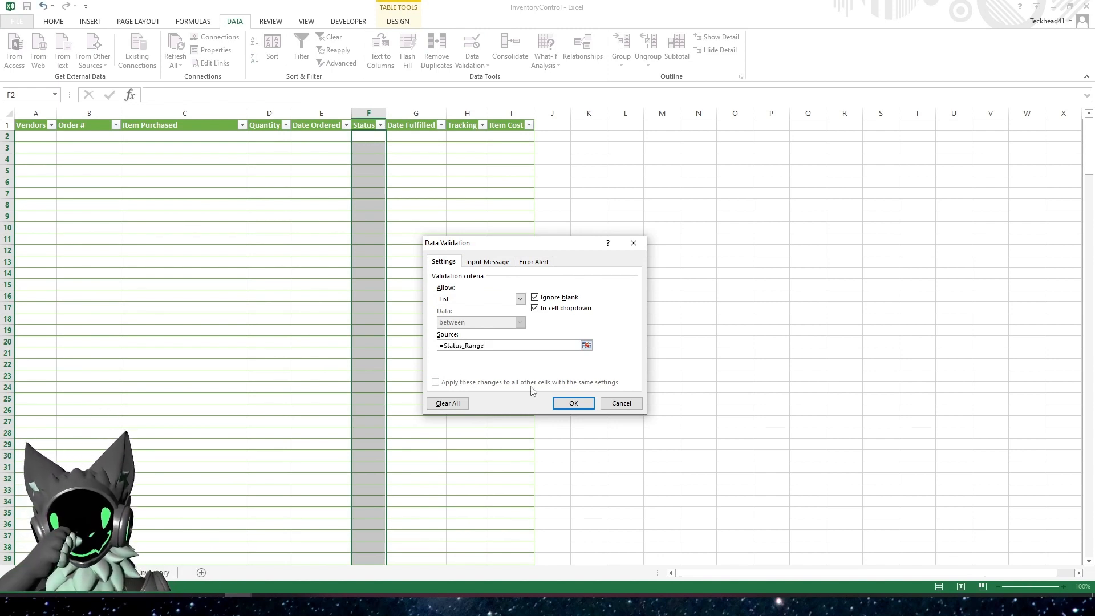
click(573, 404)
Choose Digital Delivered from the dropdown in cell F2 and autofit the Status column to that entry
click(391, 138)
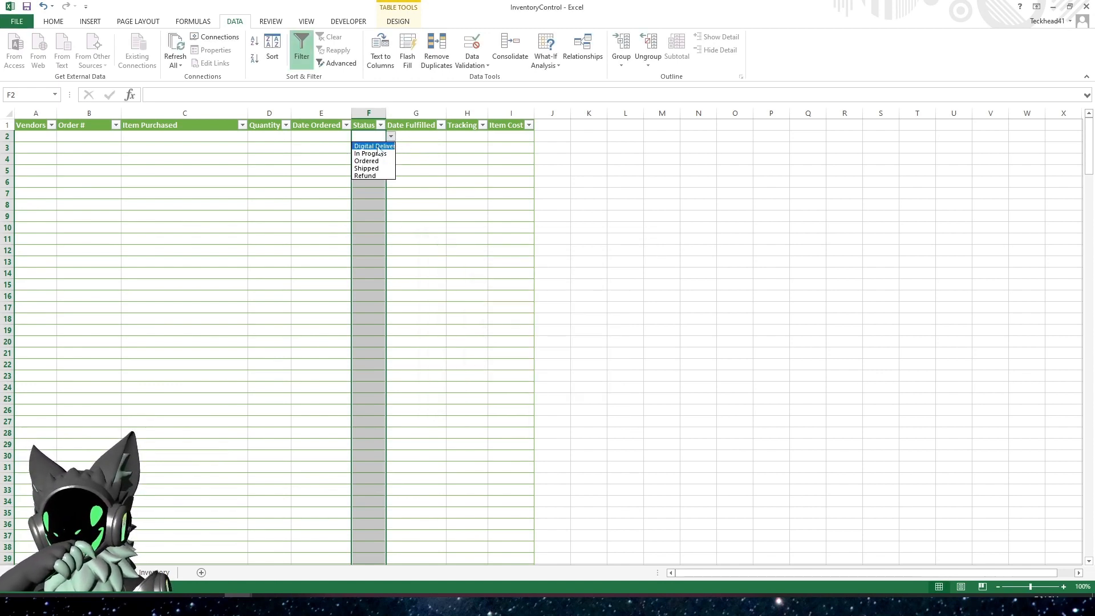
click(393, 146)
double_click(386, 114)
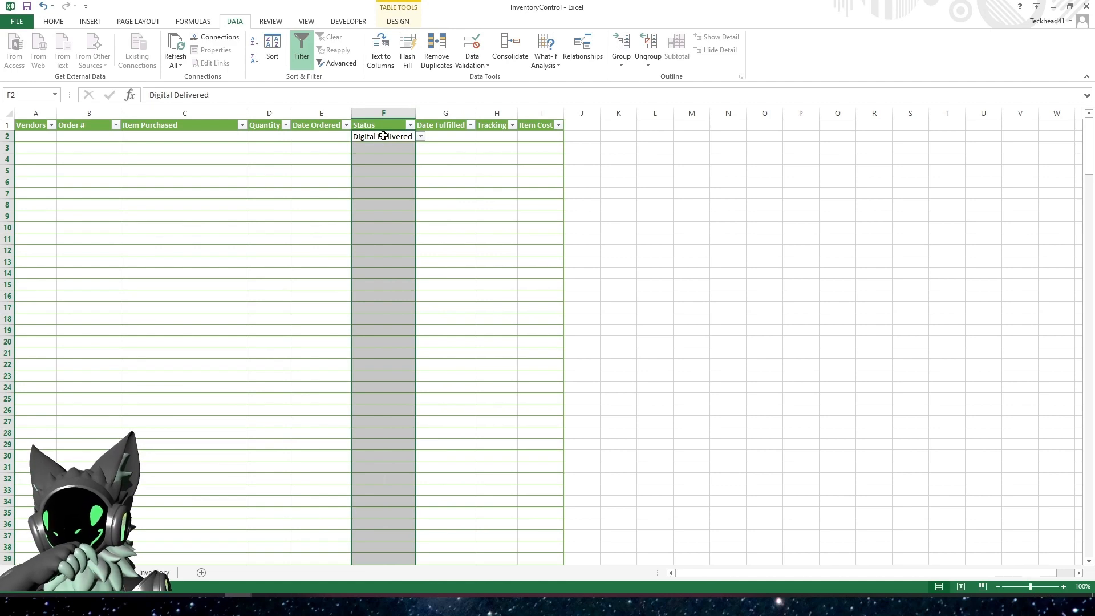
Clear the test status entry from cell F2
click(378, 137)
key(Delete)
click(431, 184)
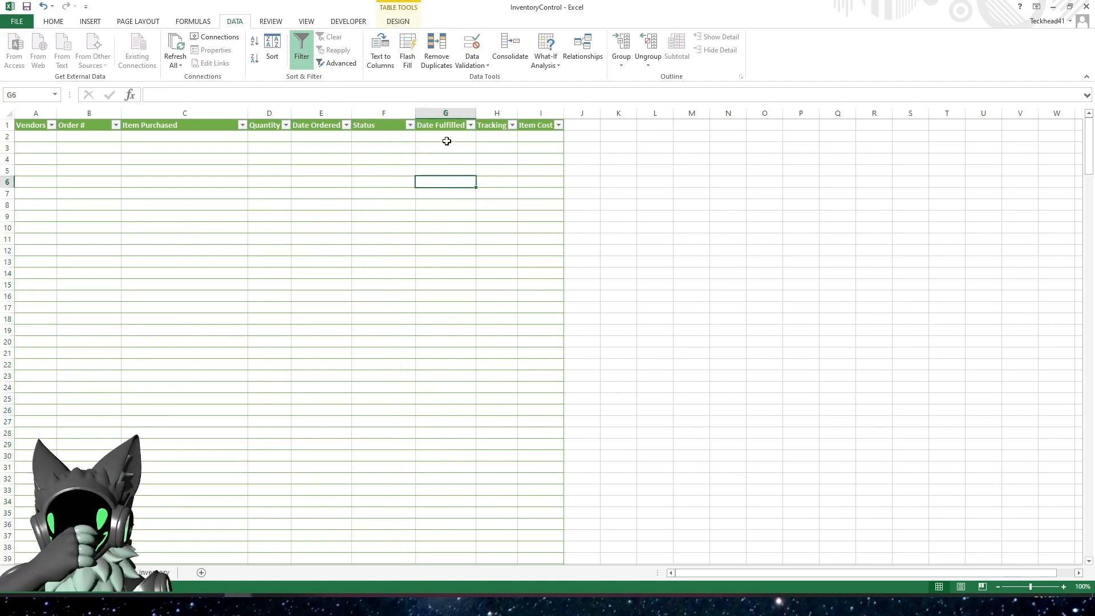
Widen the Tracking and Item Cost columns of the order tracking table beyond their header text
click(445, 138)
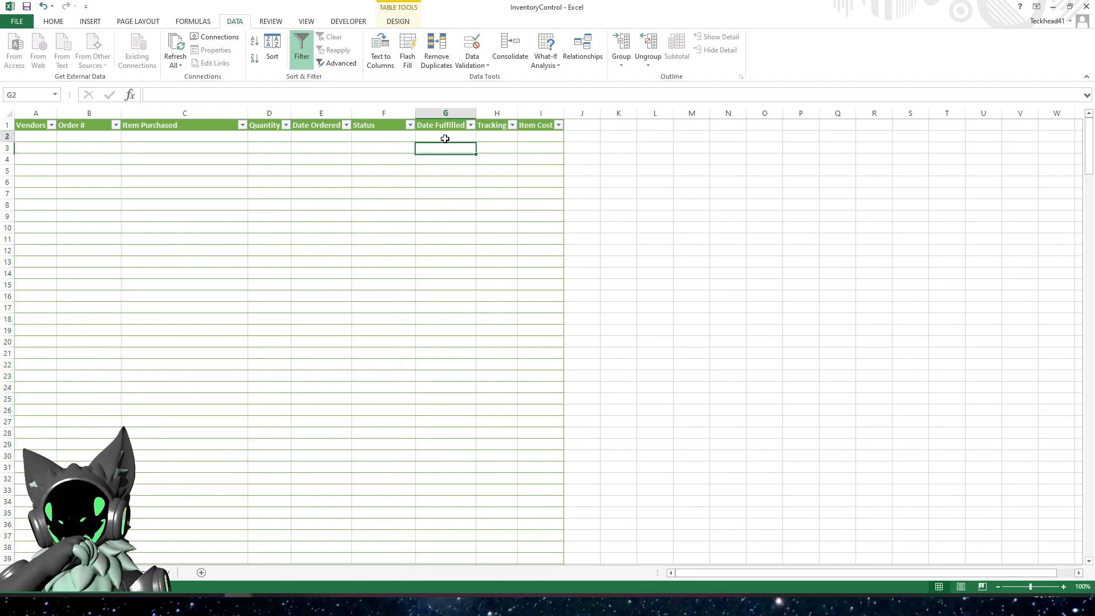
click(494, 133)
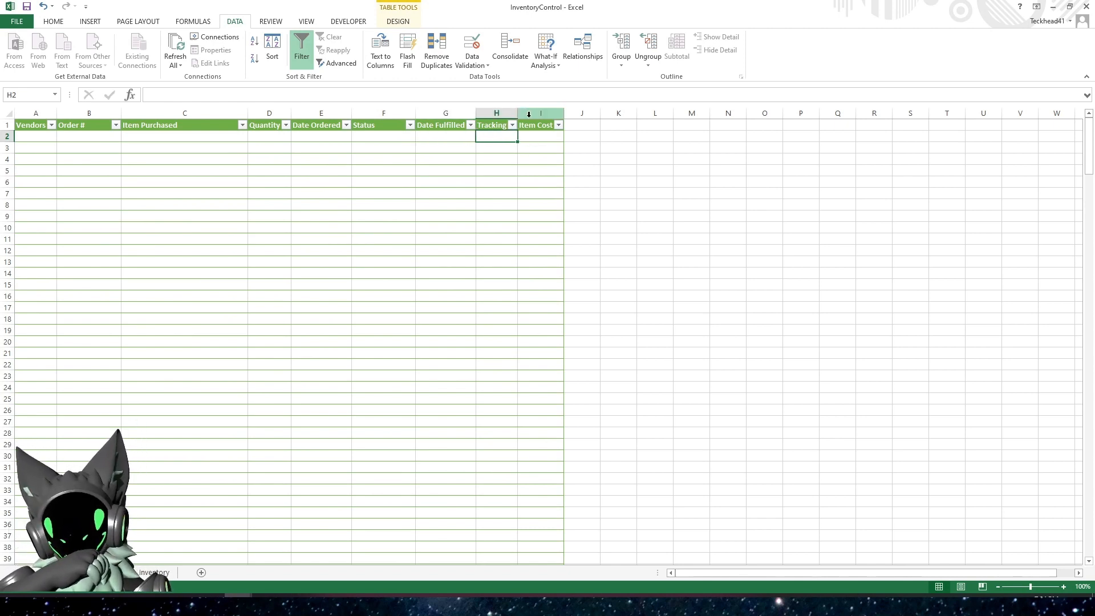
drag(518, 113, 569, 117)
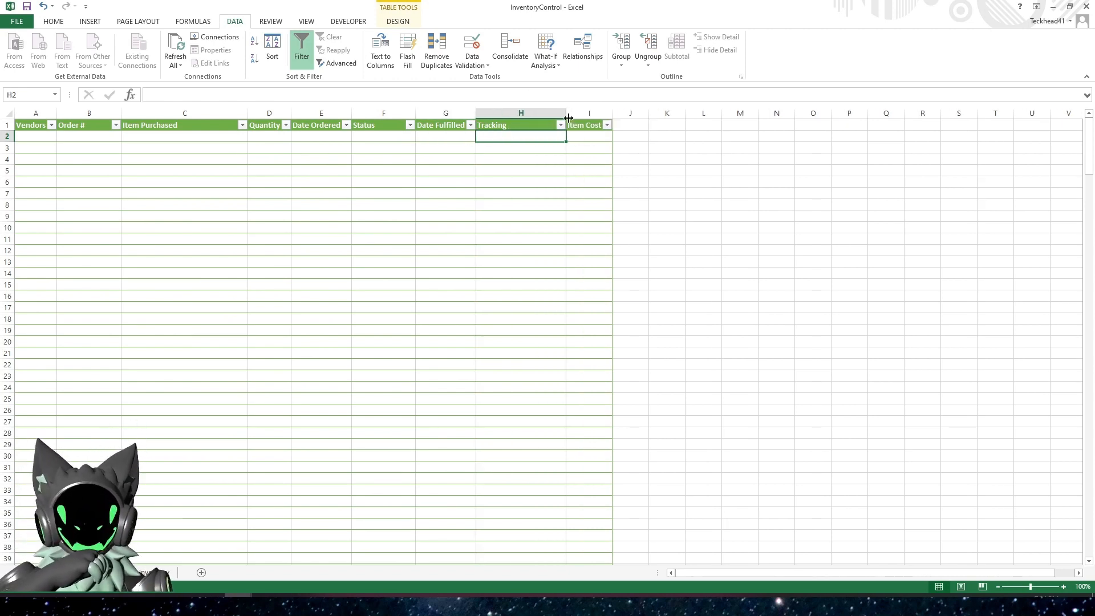
click(591, 136)
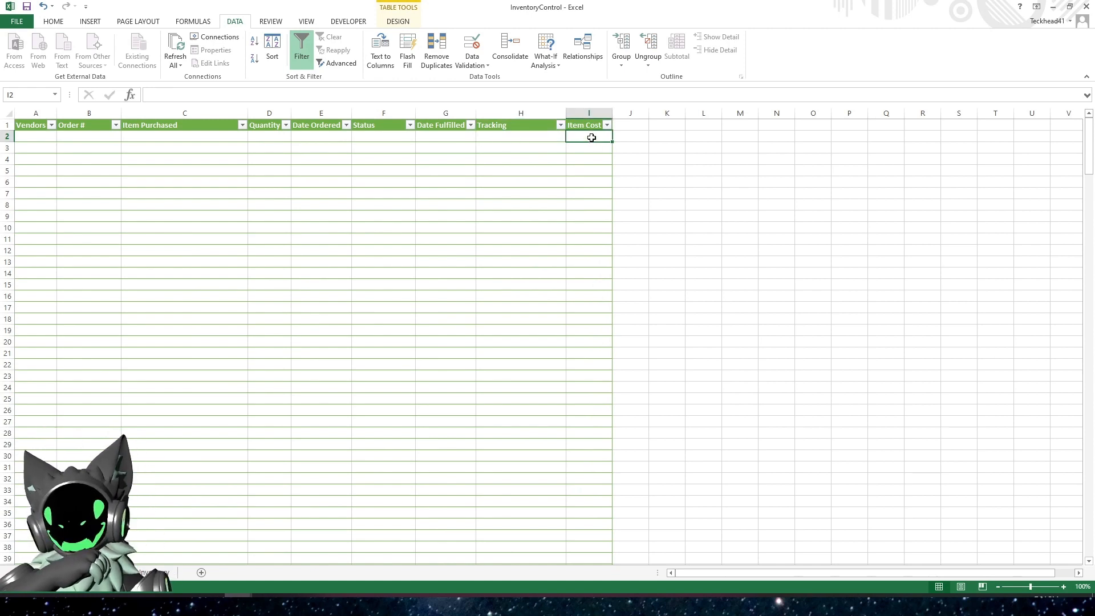
drag(613, 115, 644, 116)
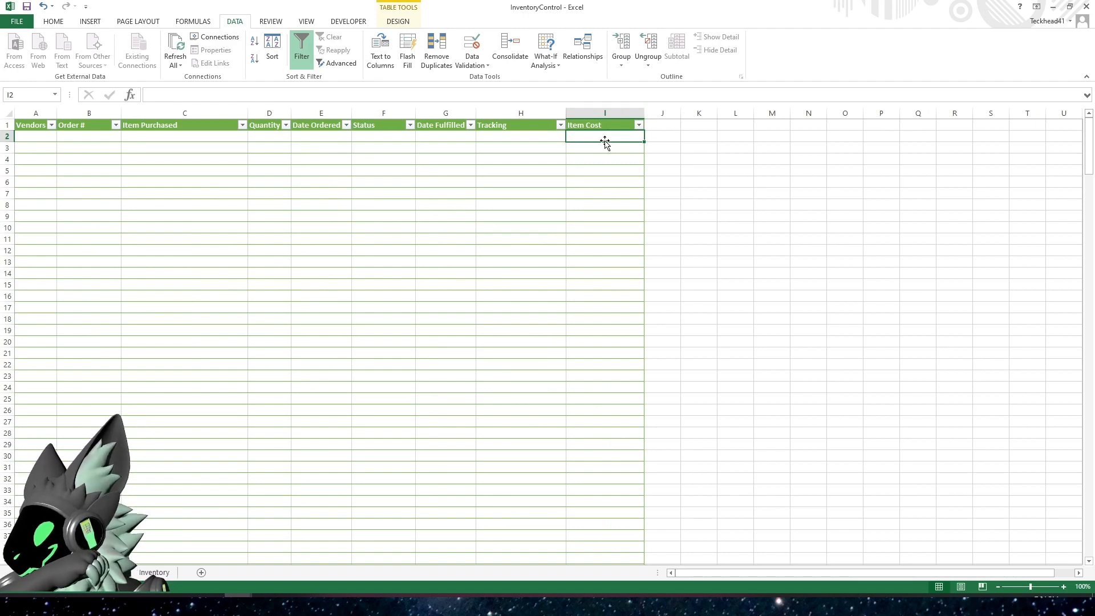
Review the item descriptions and stock quantities in the Inventory sheet's stock table
click(154, 572)
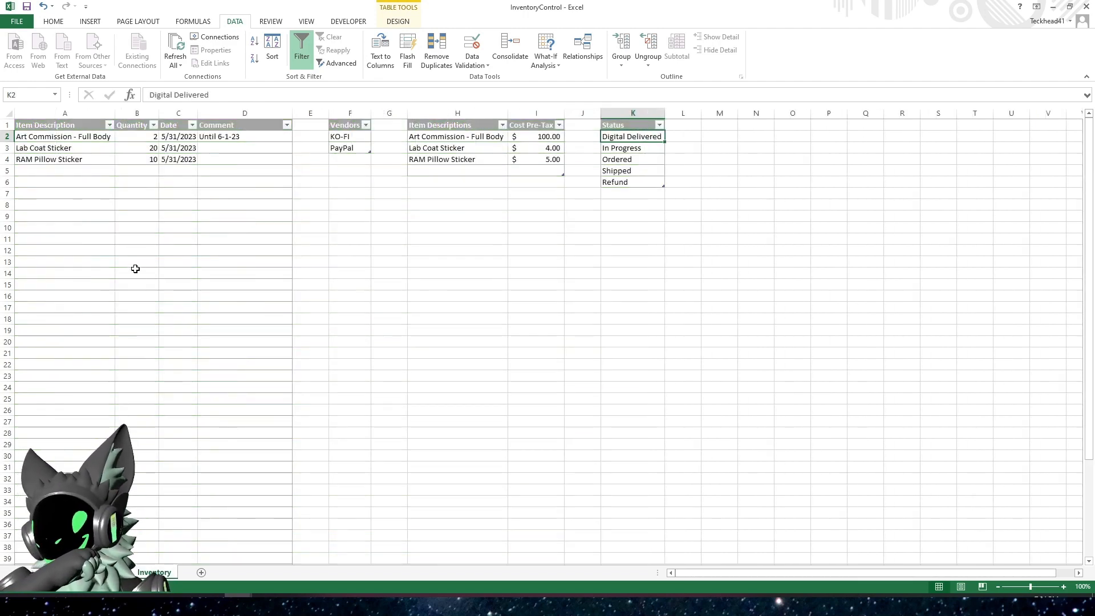
click(74, 138)
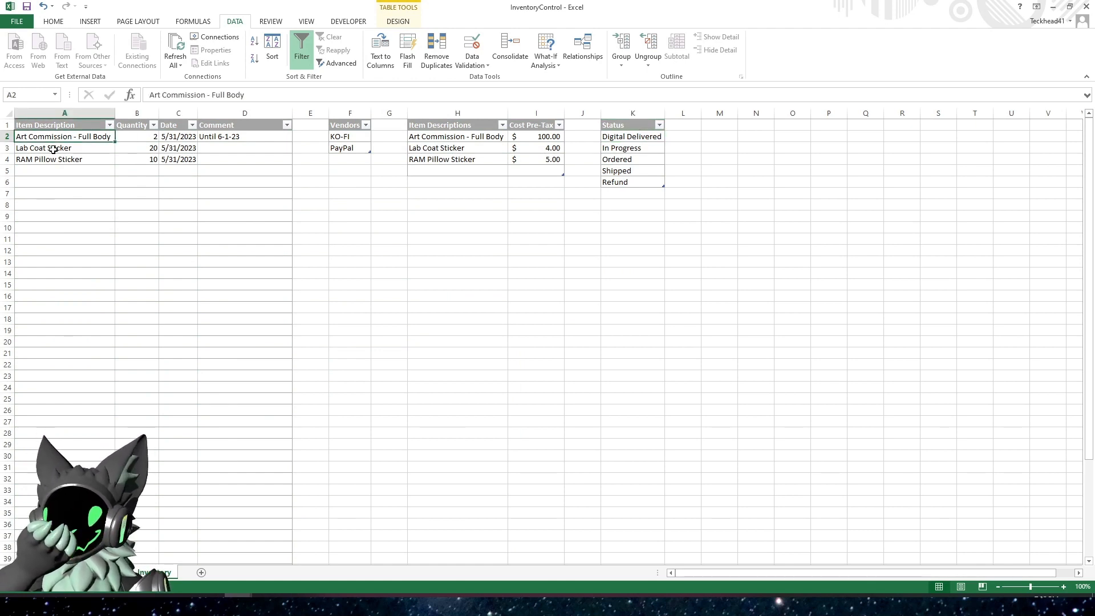
drag(147, 150, 125, 157)
click(130, 226)
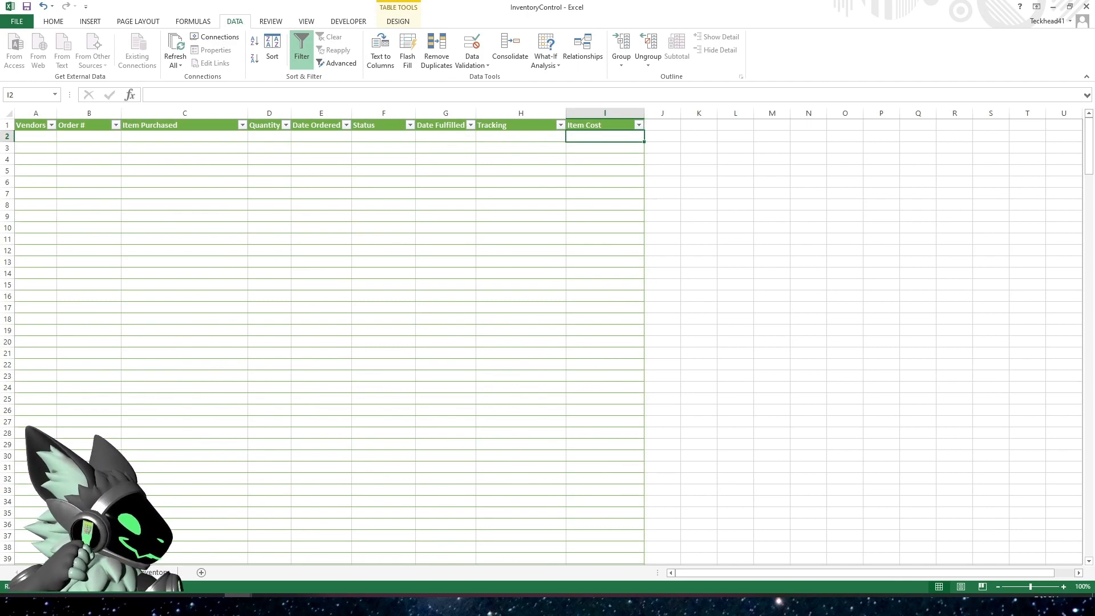
In the order tracking table's Vendors column, enter KO-FI in A2 and A3 and PayPal in A4
click(32, 140)
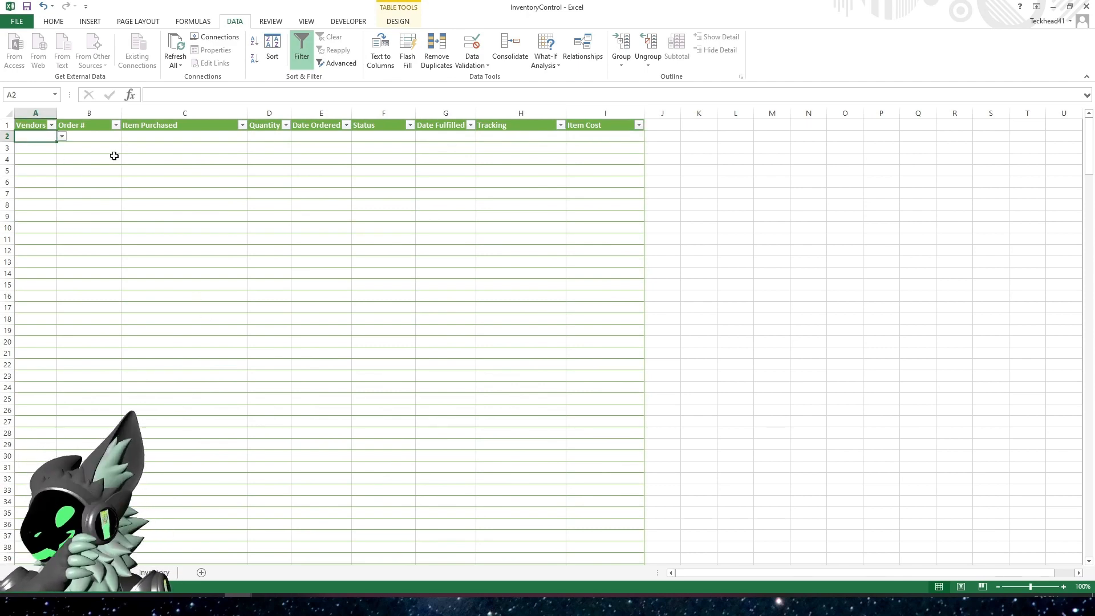
click(61, 137)
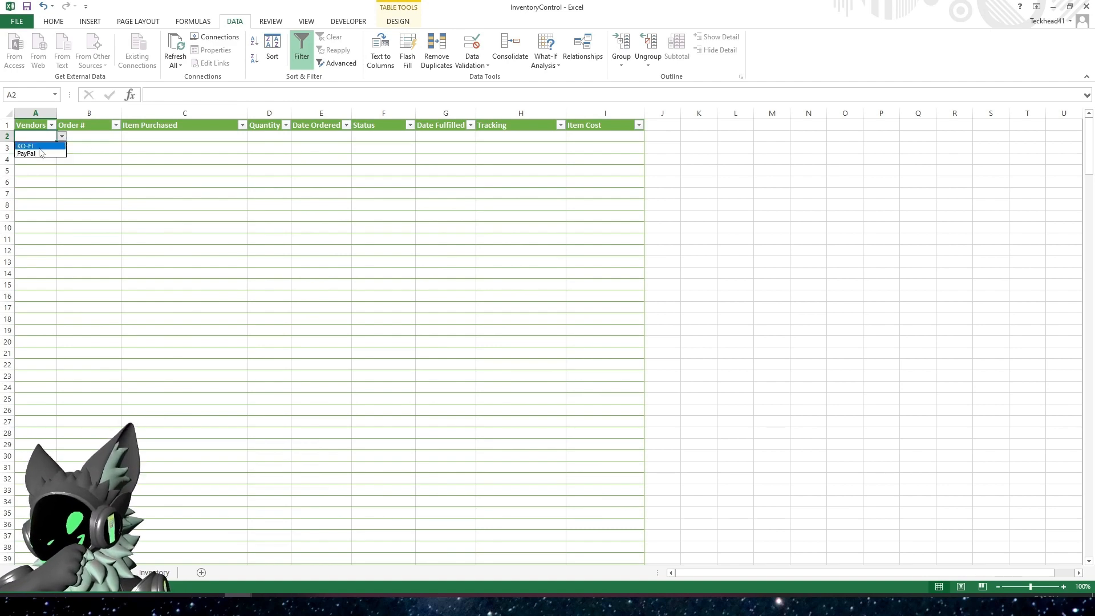
click(39, 146)
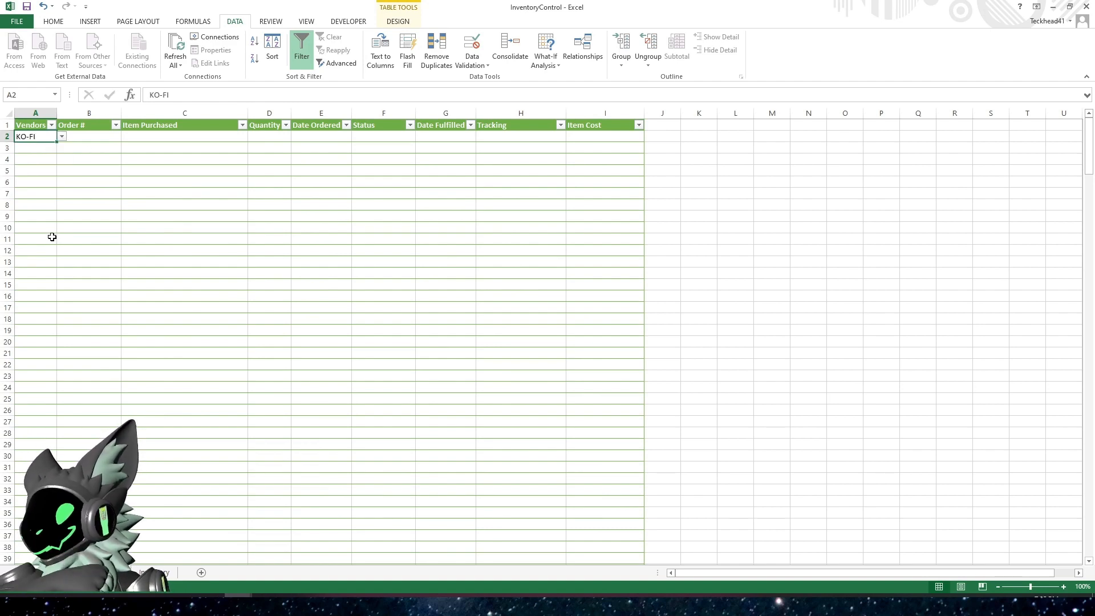
key(Return)
text(K)
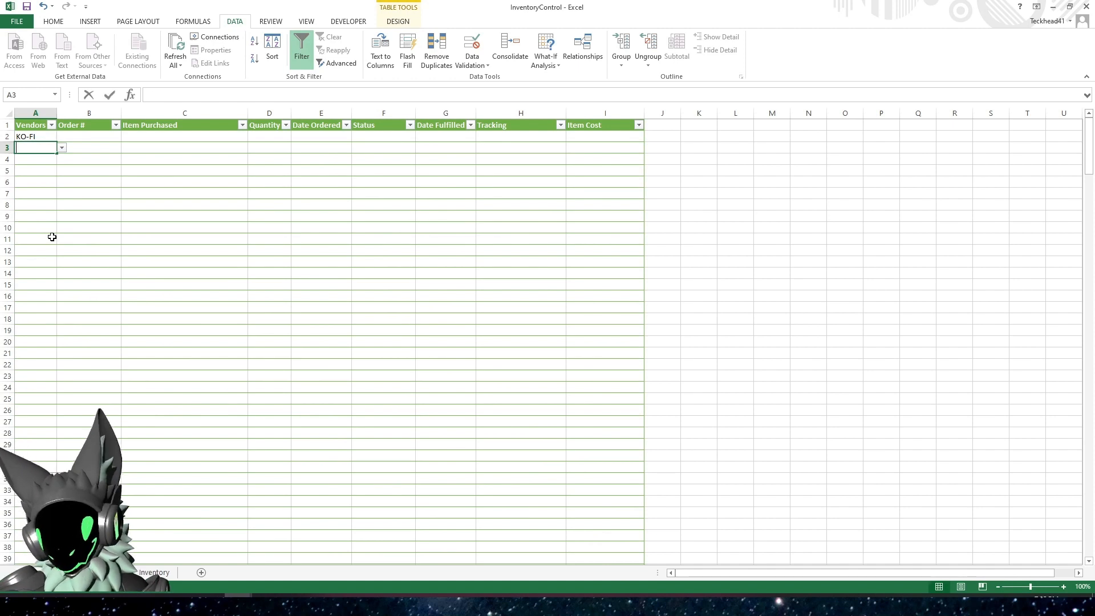
key(Return)
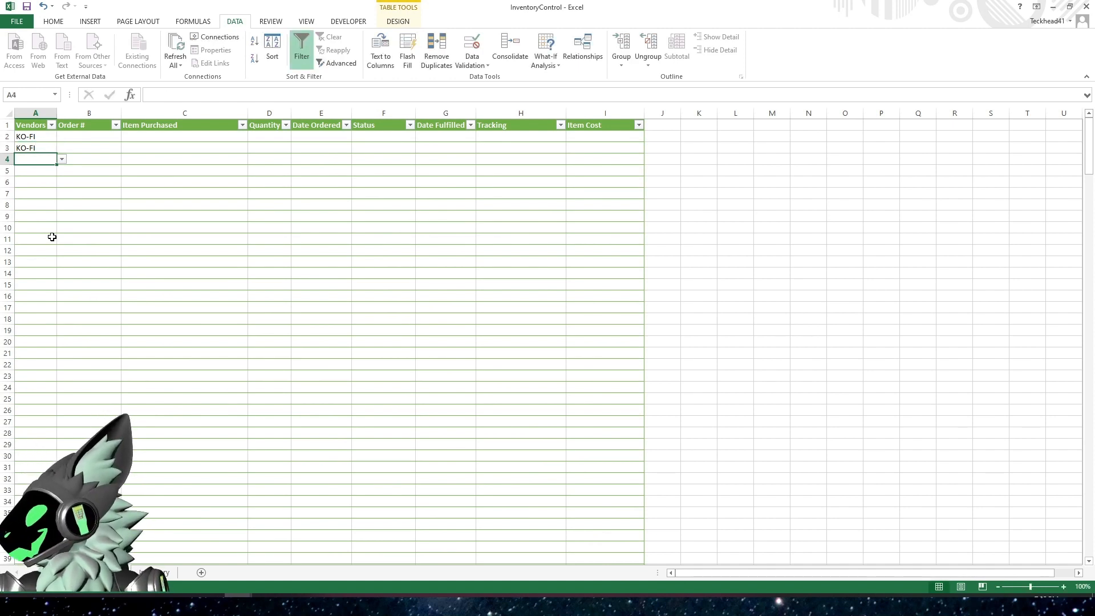
text(PayPal)
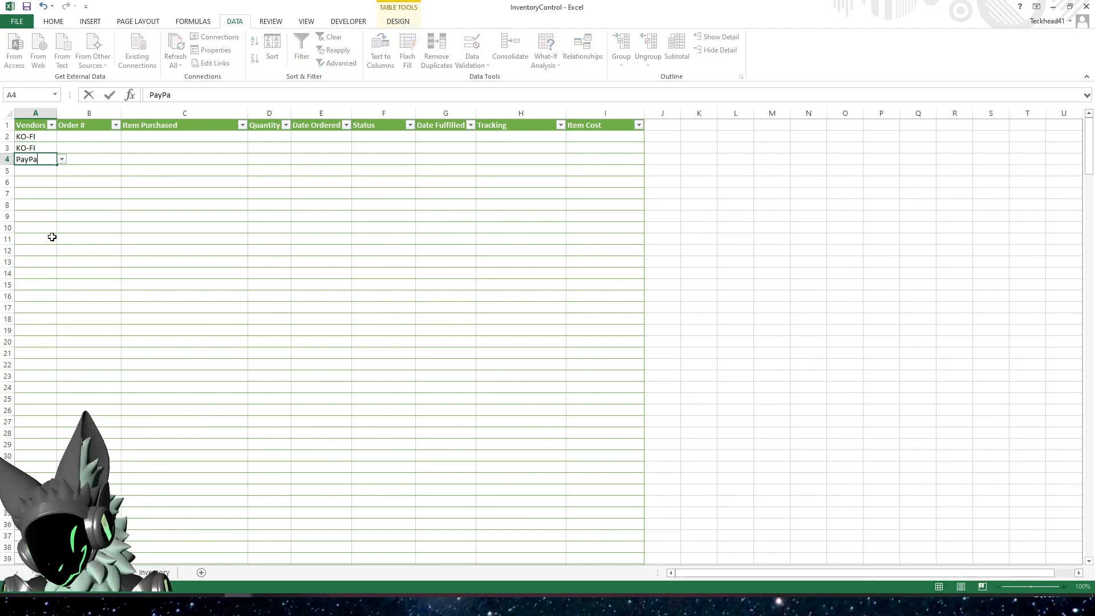
key(Return)
key(ctrl+semicolon)
key(Return)
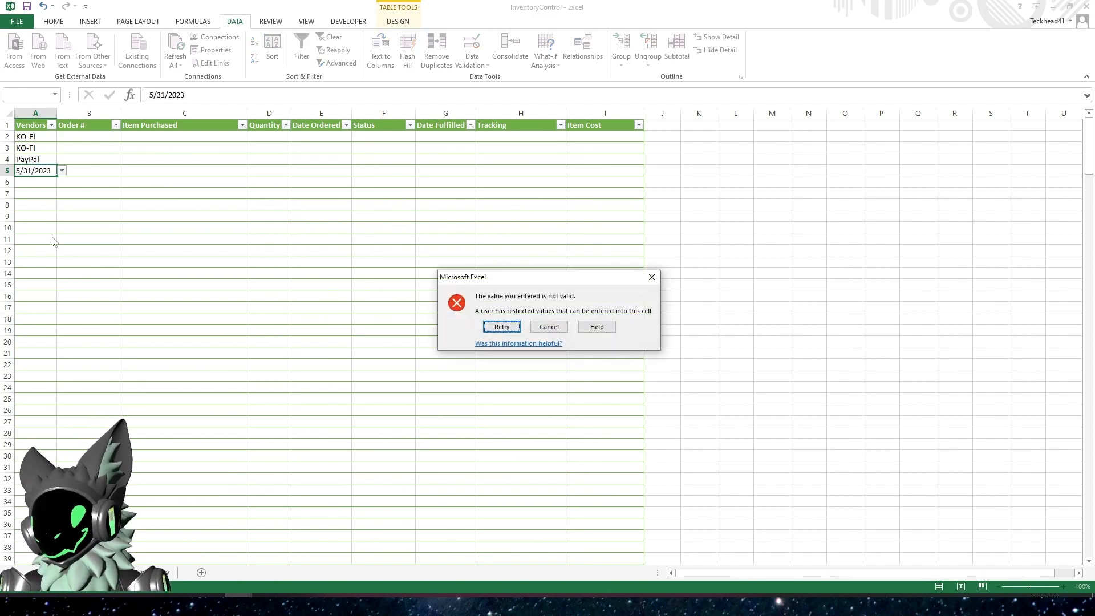
key(Tab)
key(Return)
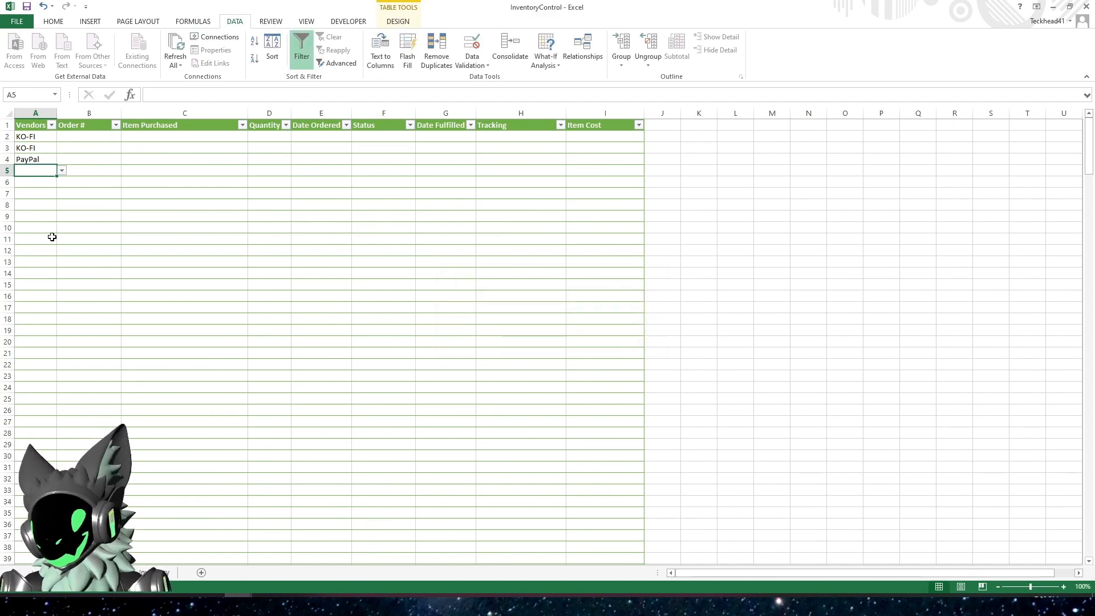
Enter PayPal as the vendor in cell A5
text(PayPal)
key(Return)
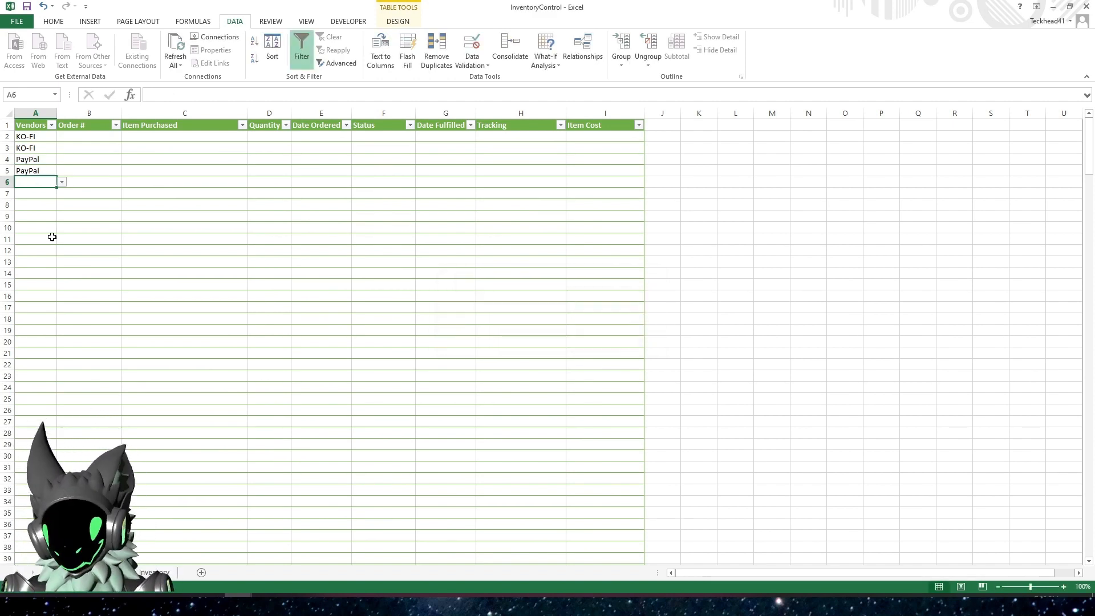
Enter a four-digit order number in cell B2 for the first order
key(Right)
key(Up)
key(Up)
key(Up)
key(Up)
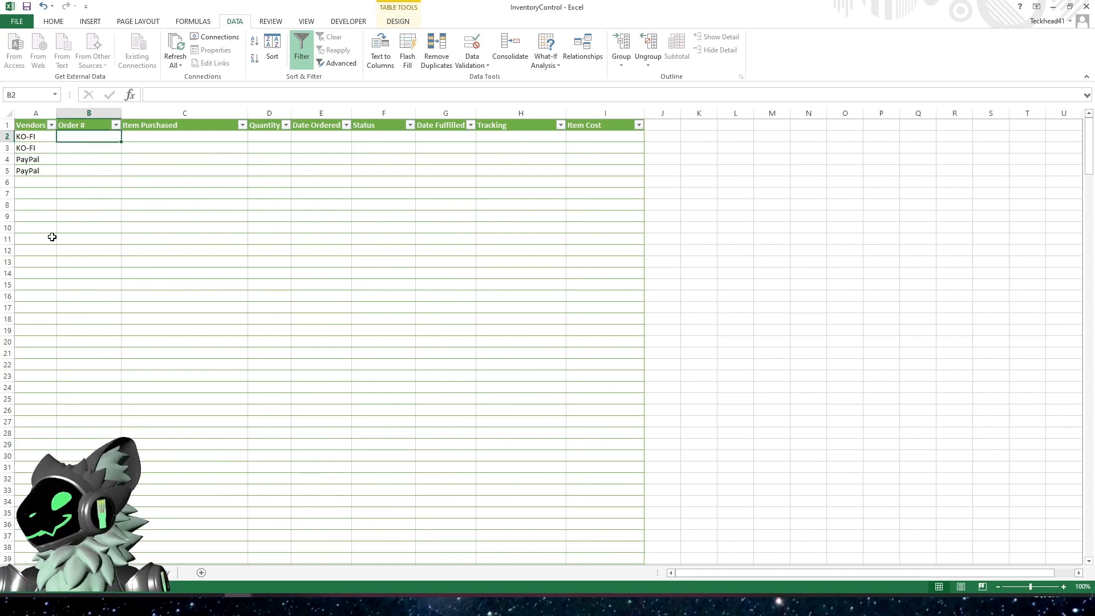
text(52)
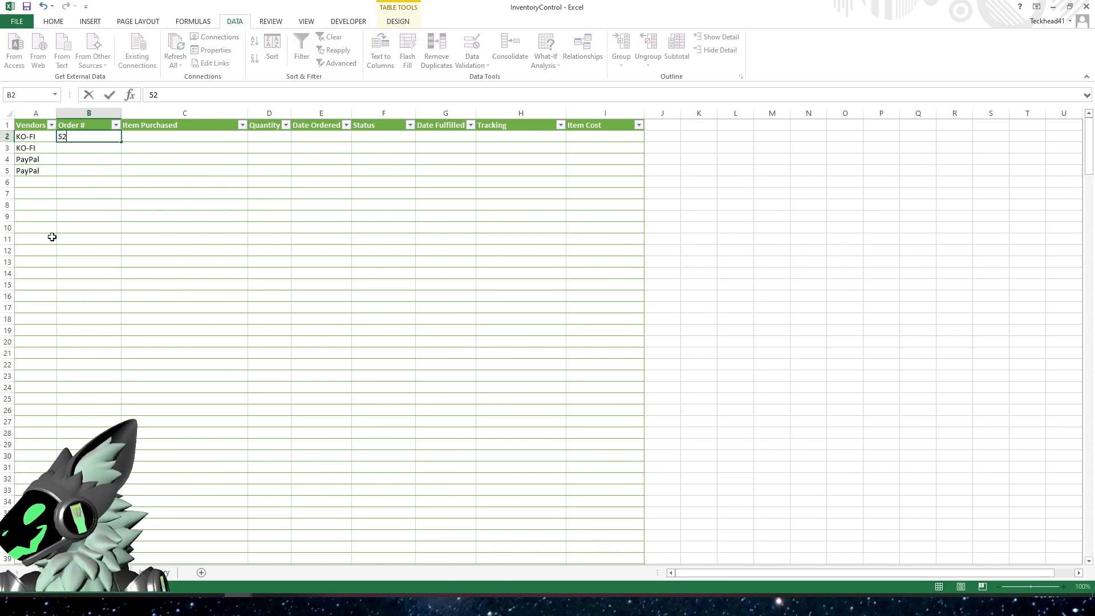
text(3)
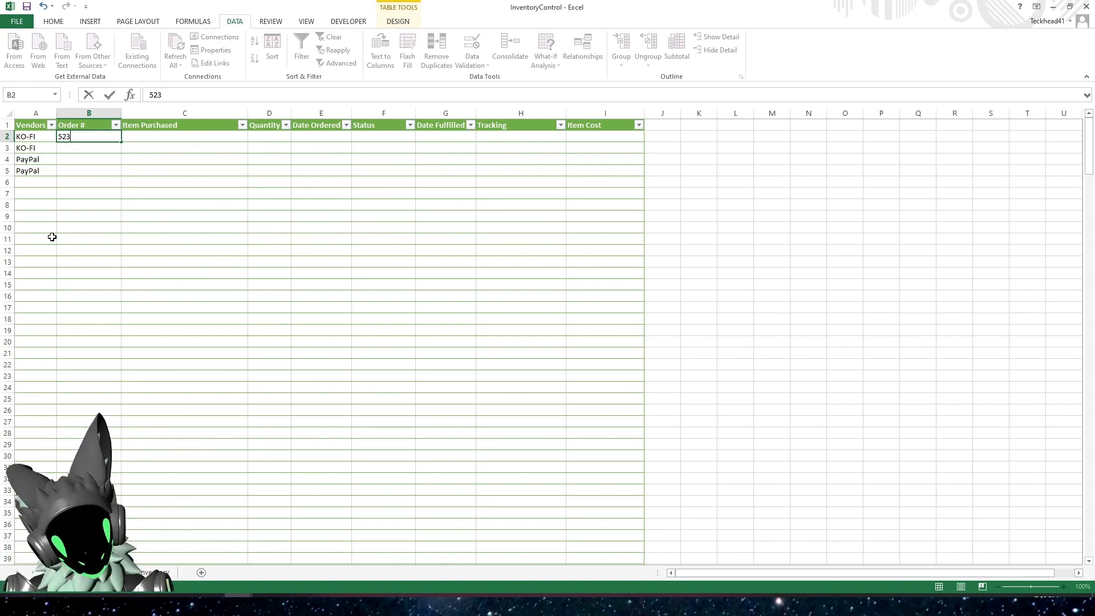
text(5)
key(Return)
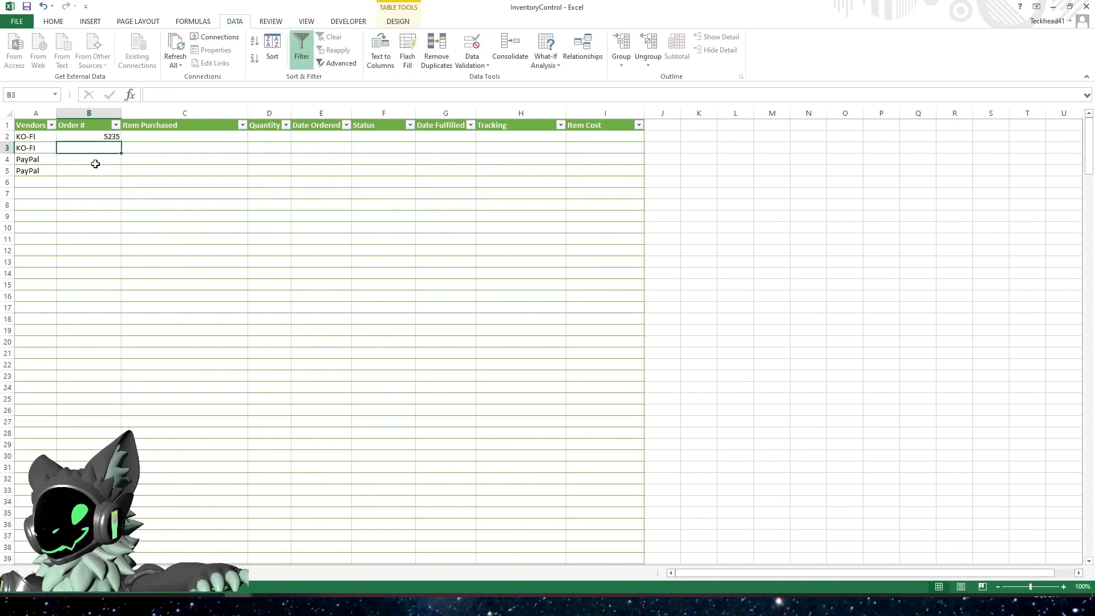
Enter the next consecutive order number in cell B3 and fill the series down through B5
click(99, 137)
mouse_move(121, 142)
mouse_down()
mouse_move(118, 178)
mouse_move(112, 147)
mouse_up()
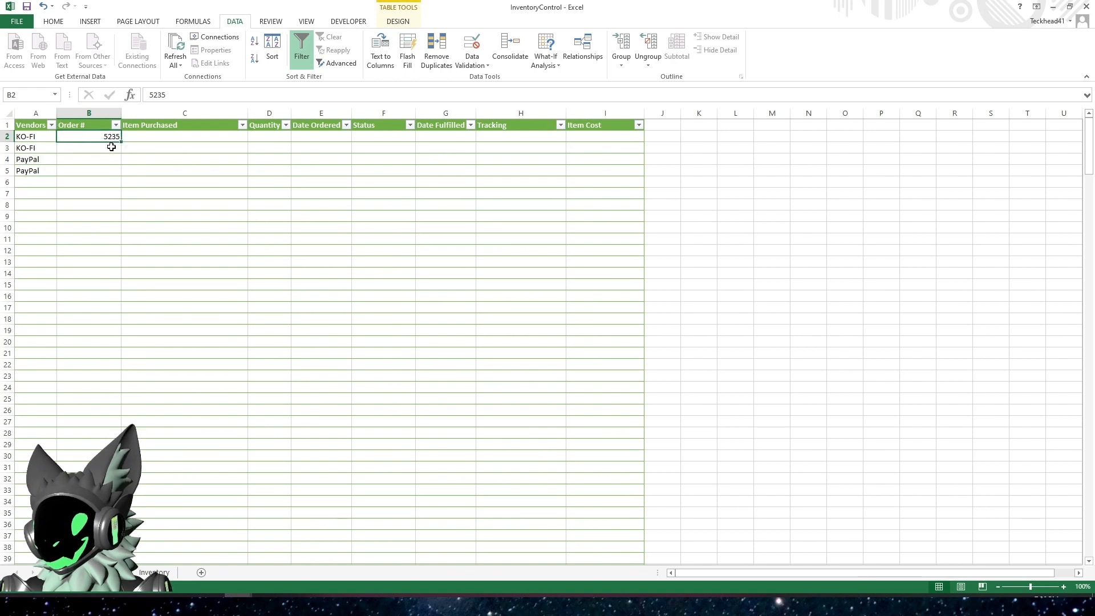
click(112, 147)
text(5236)
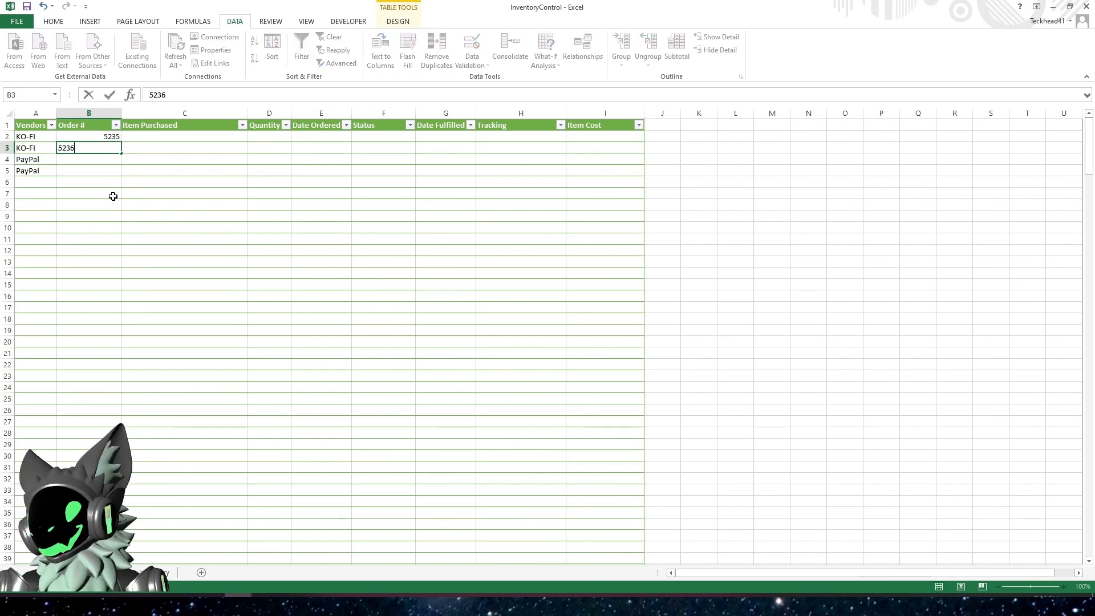
key(Return)
drag(89, 137, 121, 171)
click(117, 202)
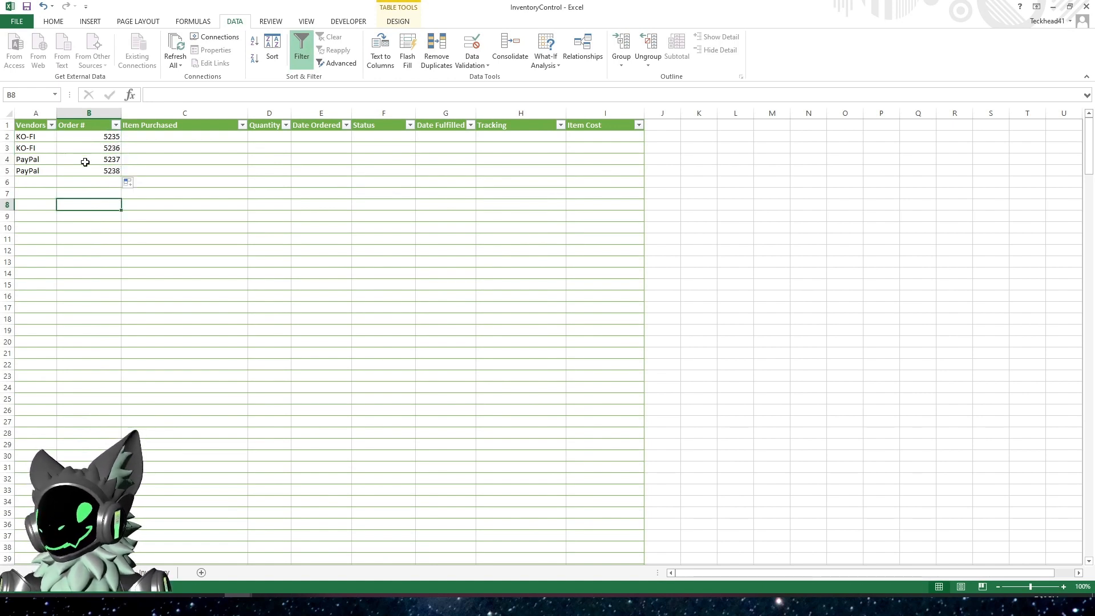
Set the purchased item to Lab Coat Sticker in C2 and RAM Pillow Sticker in C3
click(154, 135)
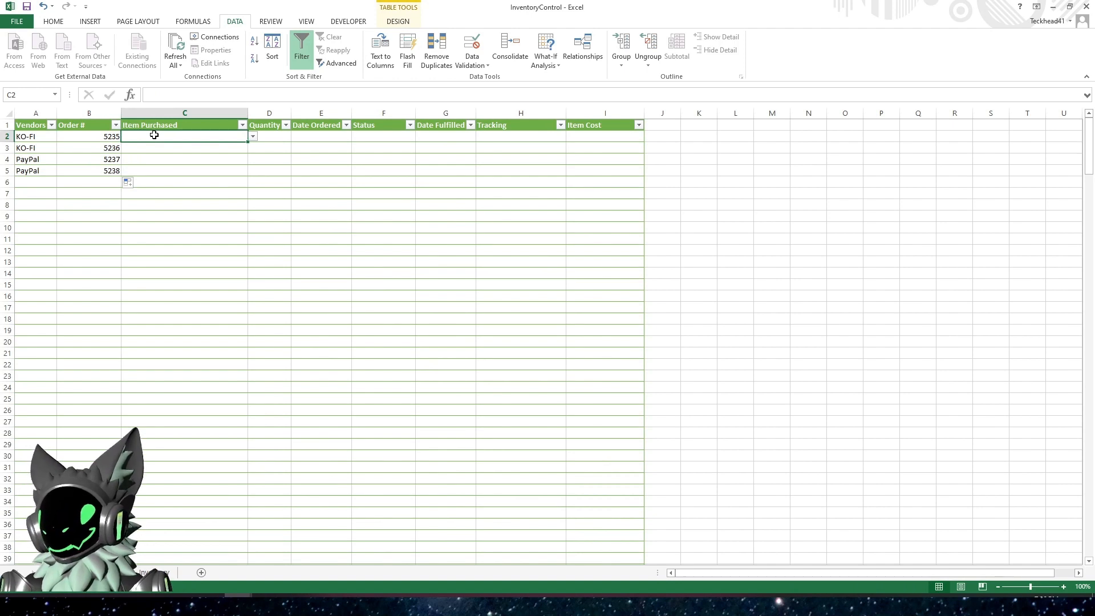
click(253, 137)
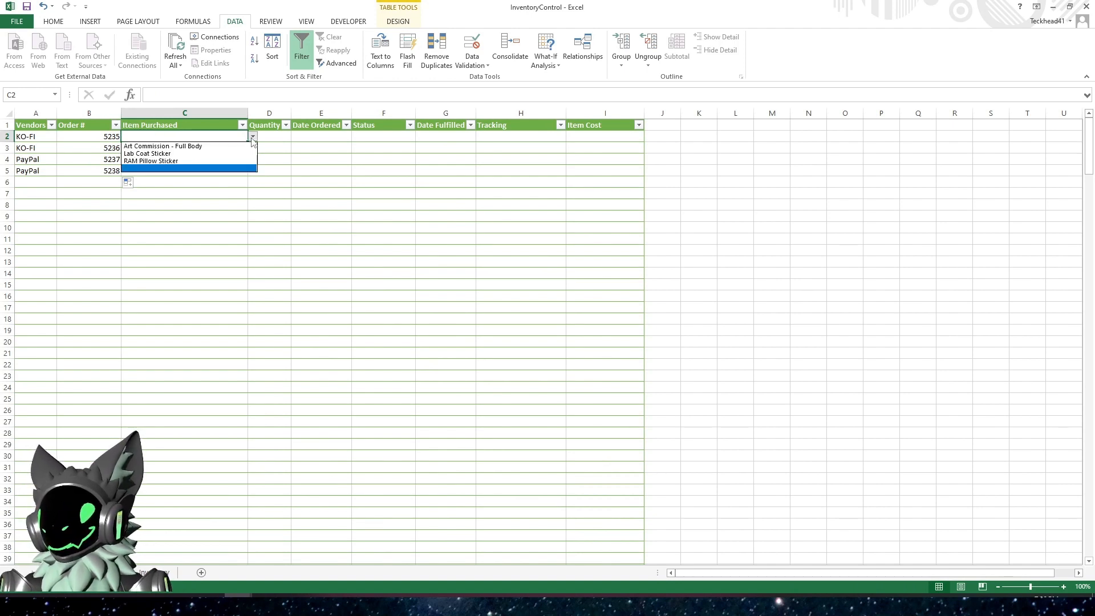
click(203, 148)
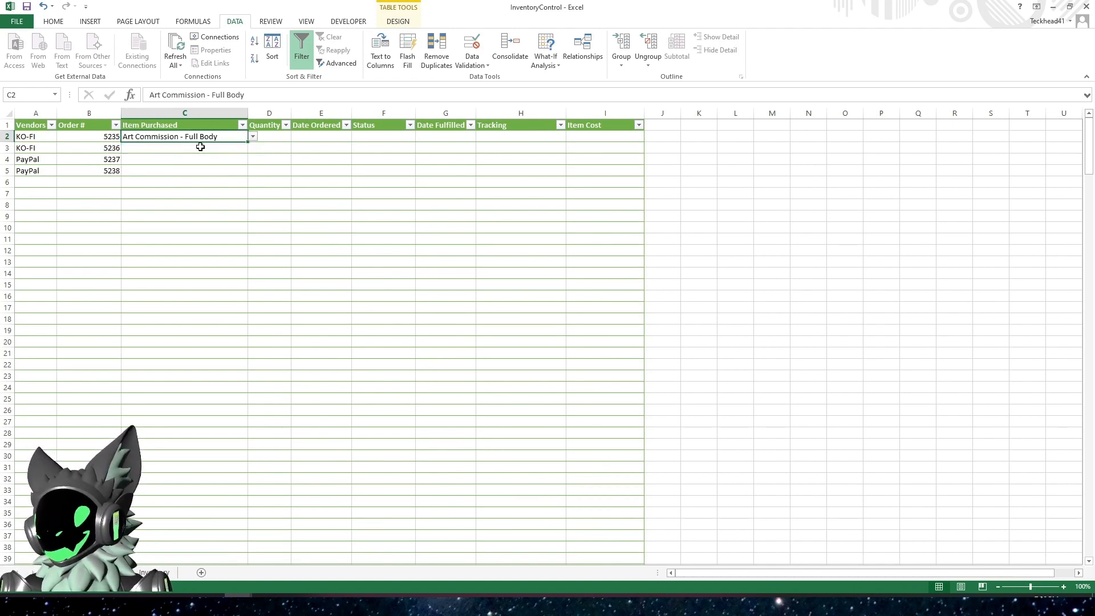
click(252, 136)
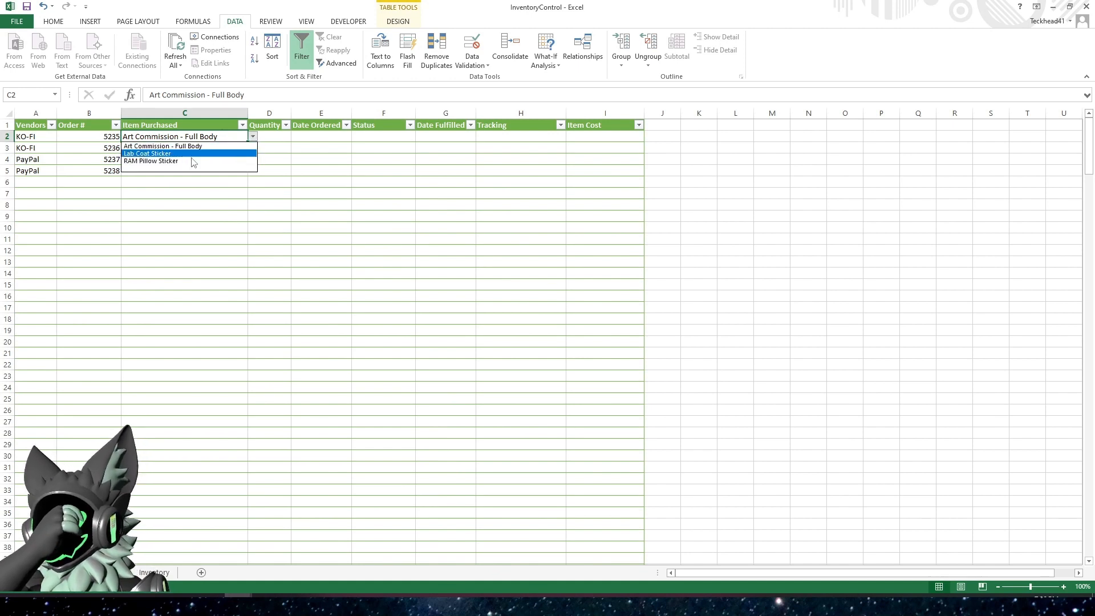
click(180, 154)
click(241, 148)
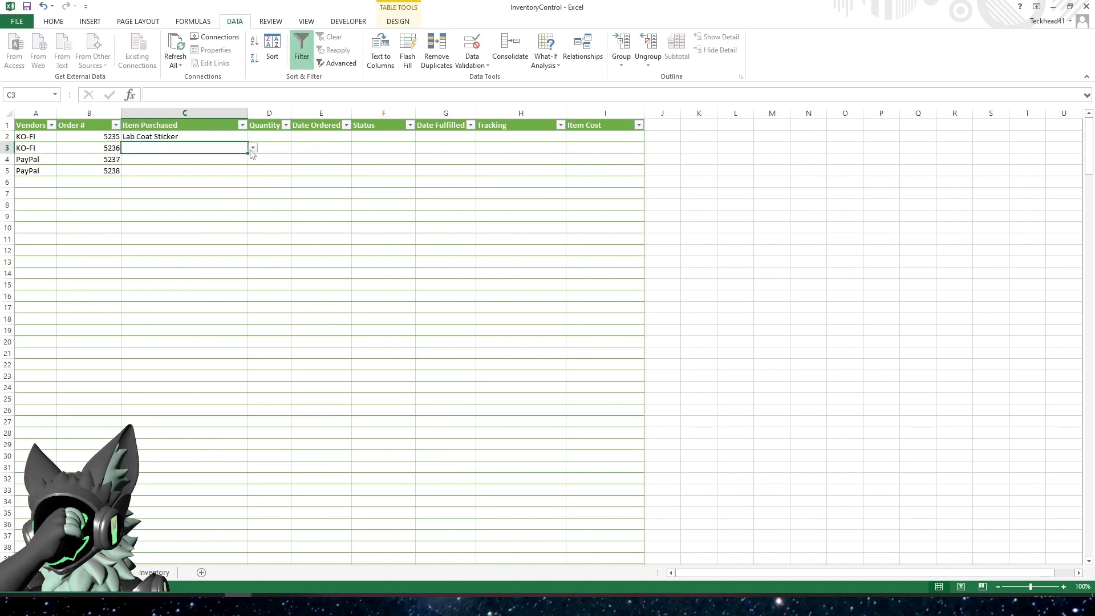
click(253, 149)
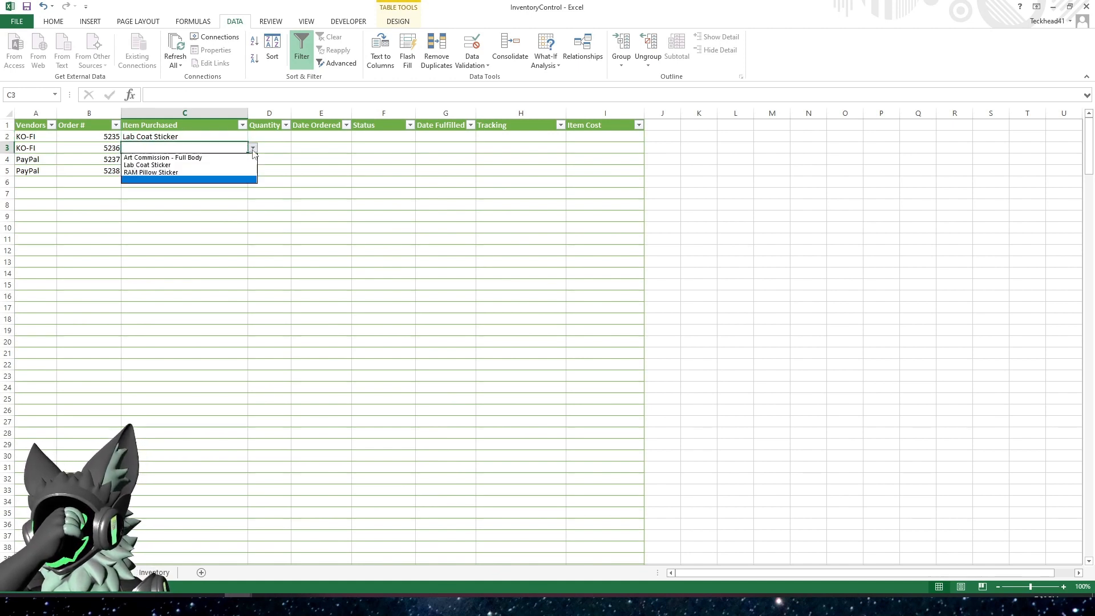
click(171, 171)
Set the purchased item to RAM Pillow Sticker in C4 and Art Commission - Full Body in C5
click(181, 159)
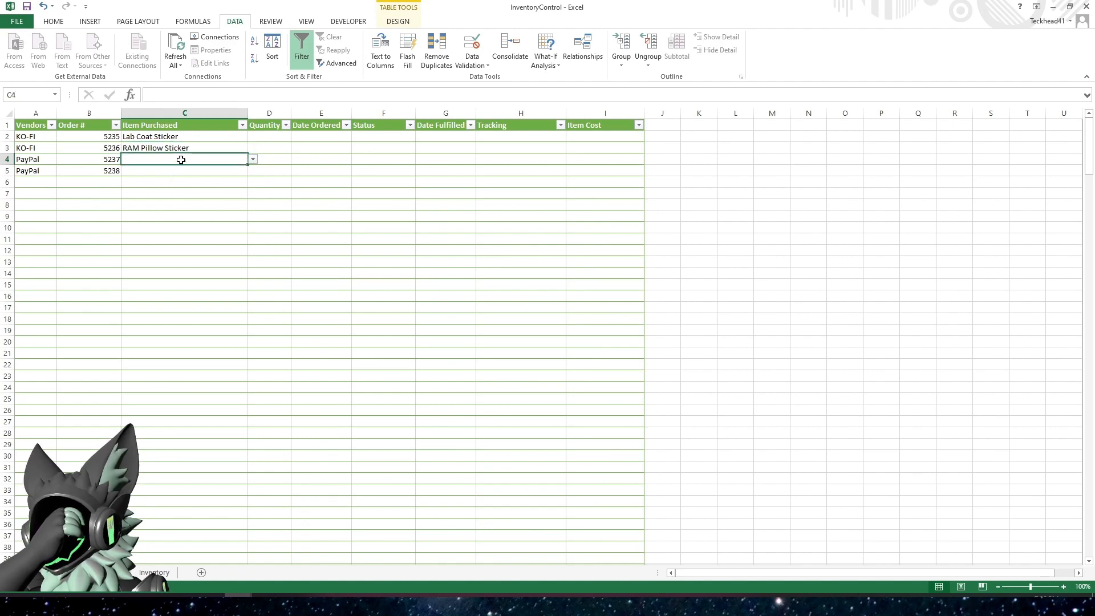
click(253, 159)
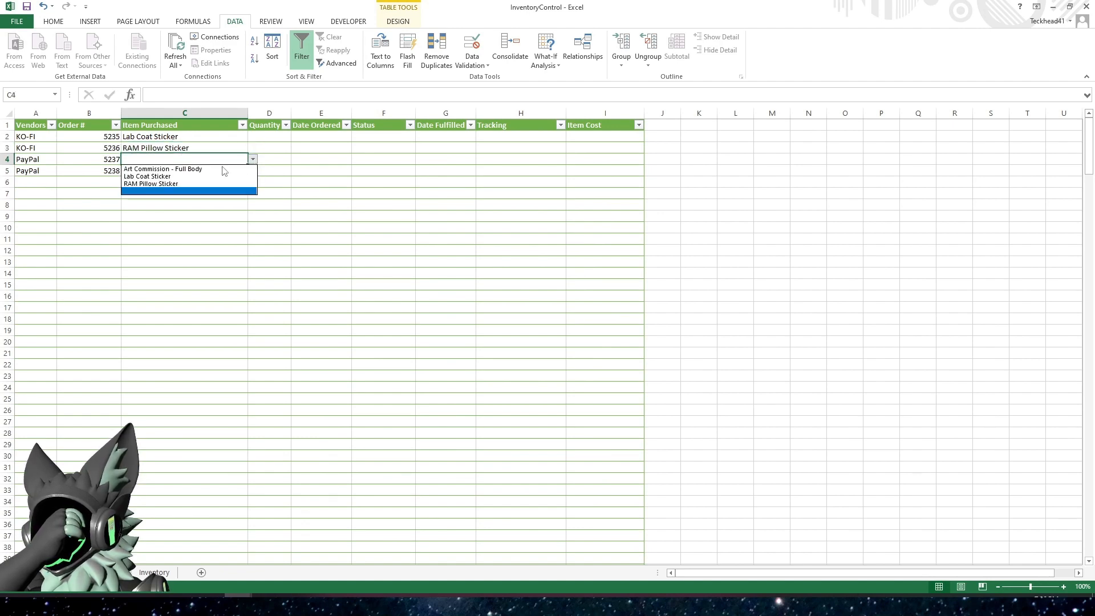
click(175, 187)
click(176, 170)
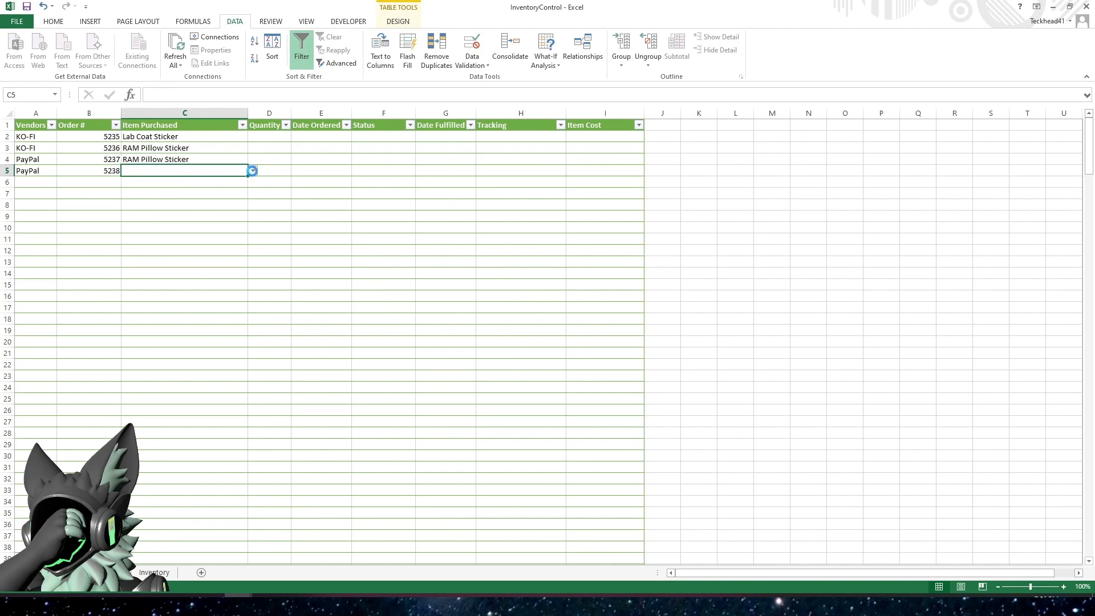
click(252, 171)
click(181, 180)
Enter a quantity of 2 in D2, D3 and D4, and a quantity of 1 in D5
click(252, 137)
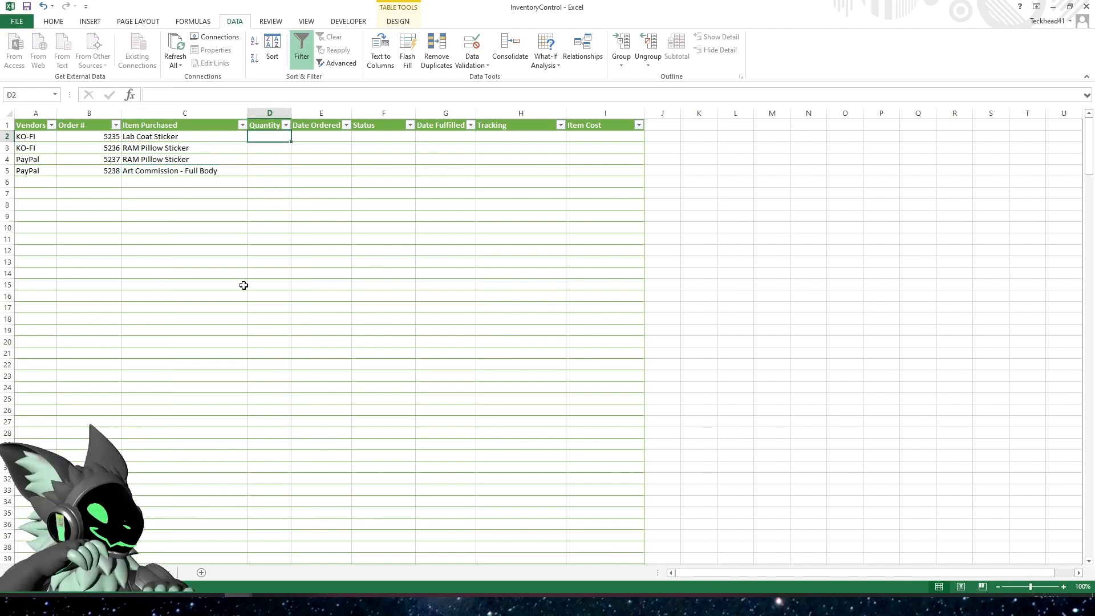
text(2)
key(Return)
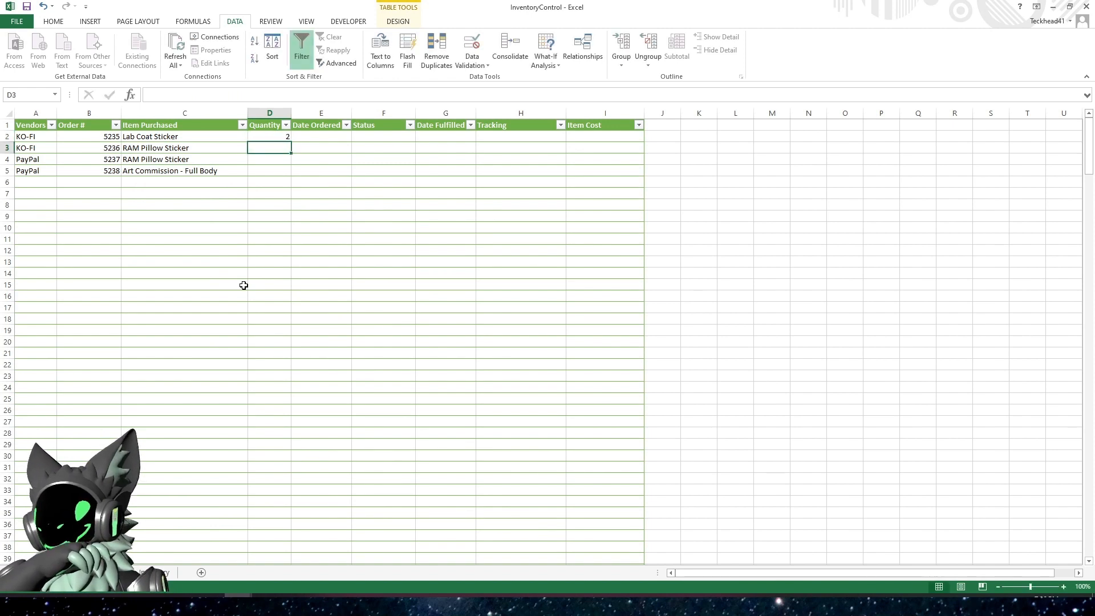
text(2)
key(Return)
key(Return)
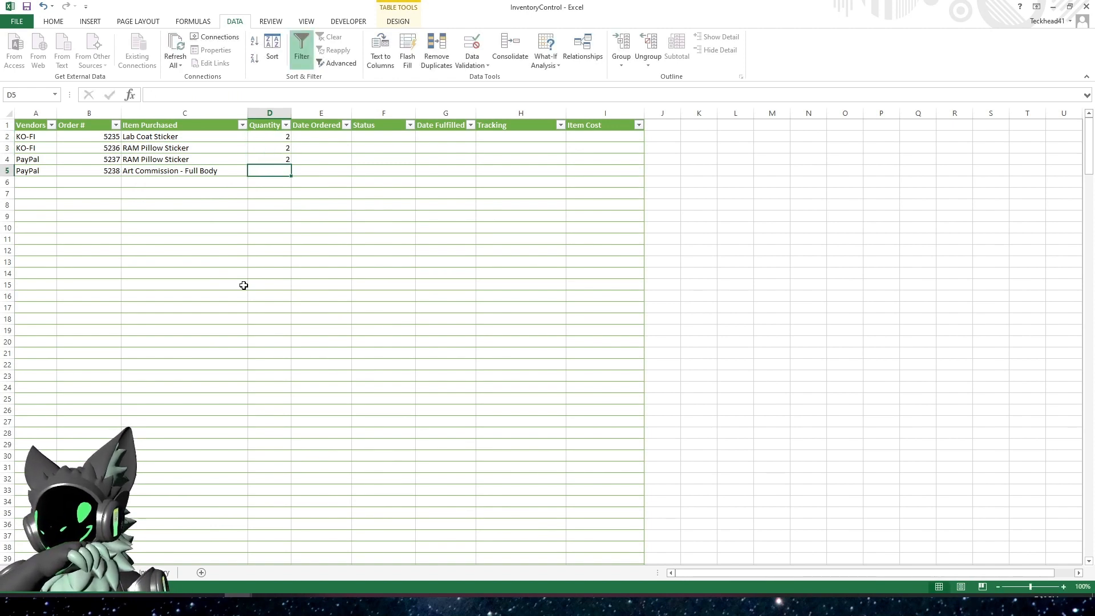
text(1)
key(Return)
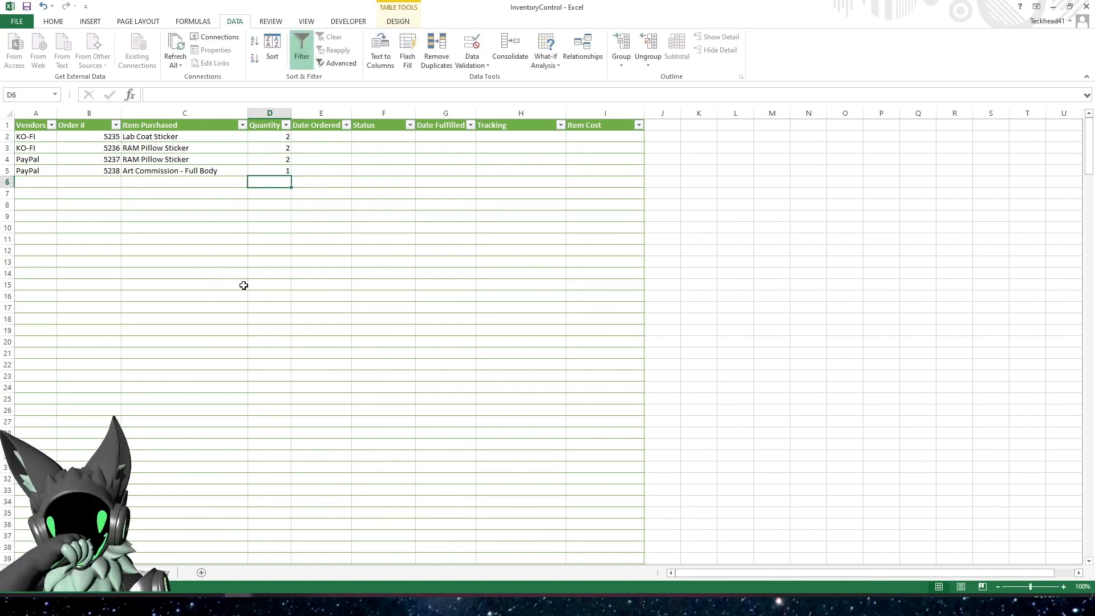
Insert the current date, 5/31/2023, as the order date in cells E2 through E5
key(Right)
key(Up)
key(Up)
key(Up)
key(Up)
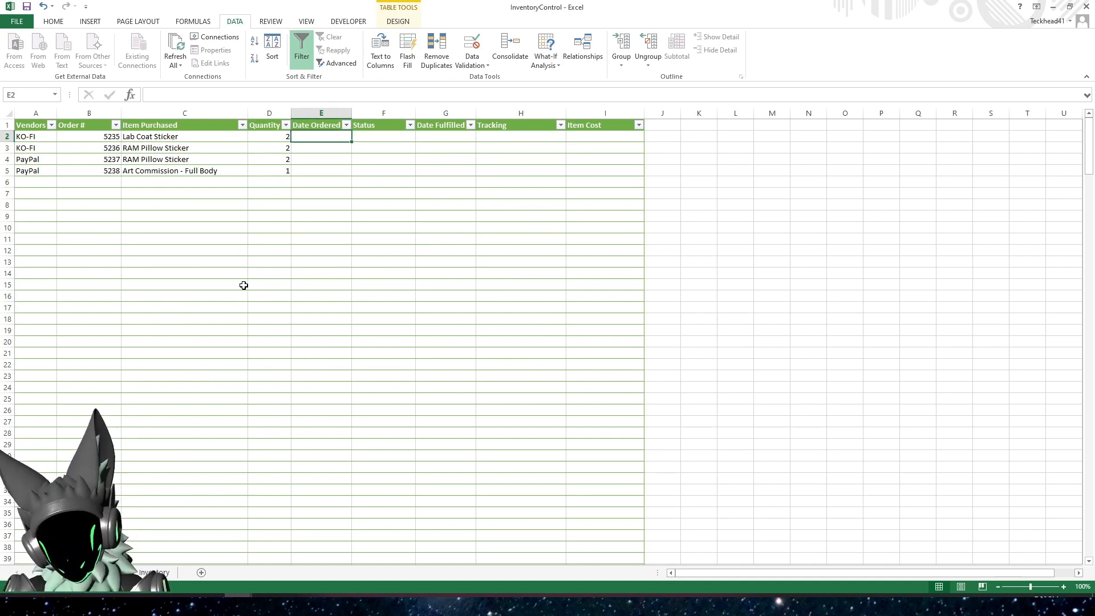
key(ctrl+semicolon)
key(Return)
key(ctrl+semicolon)
key(Return)
key(ctrl+semicolon)
key(Return)
key(ctrl+semicolon)
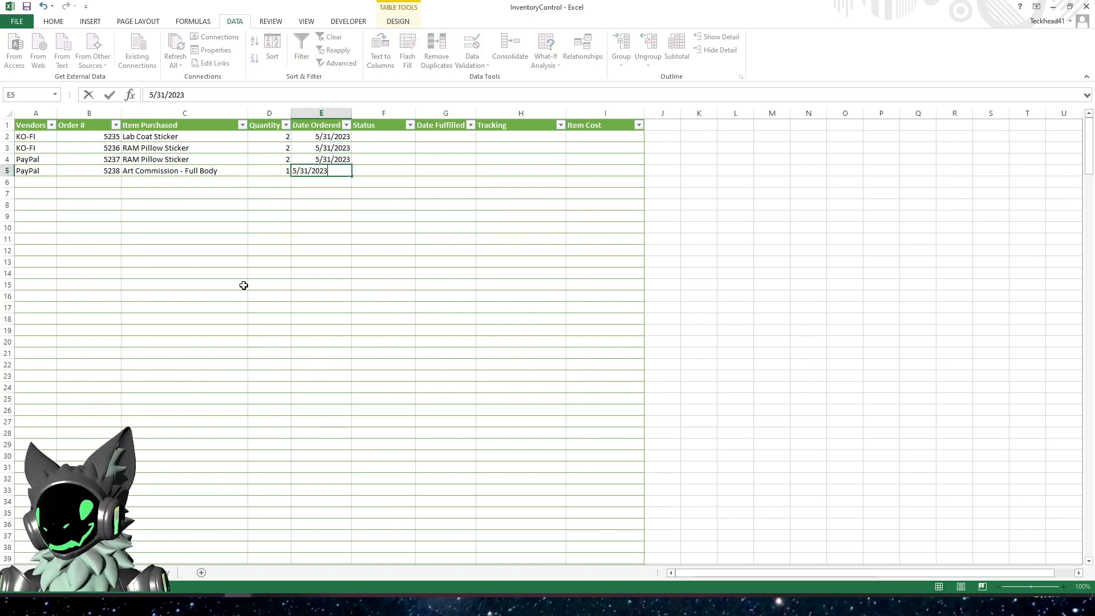
key(Tab)
Set the status to Ordered in F2 and Digital Delivered in F3
key(Up)
key(Up)
key(Up)
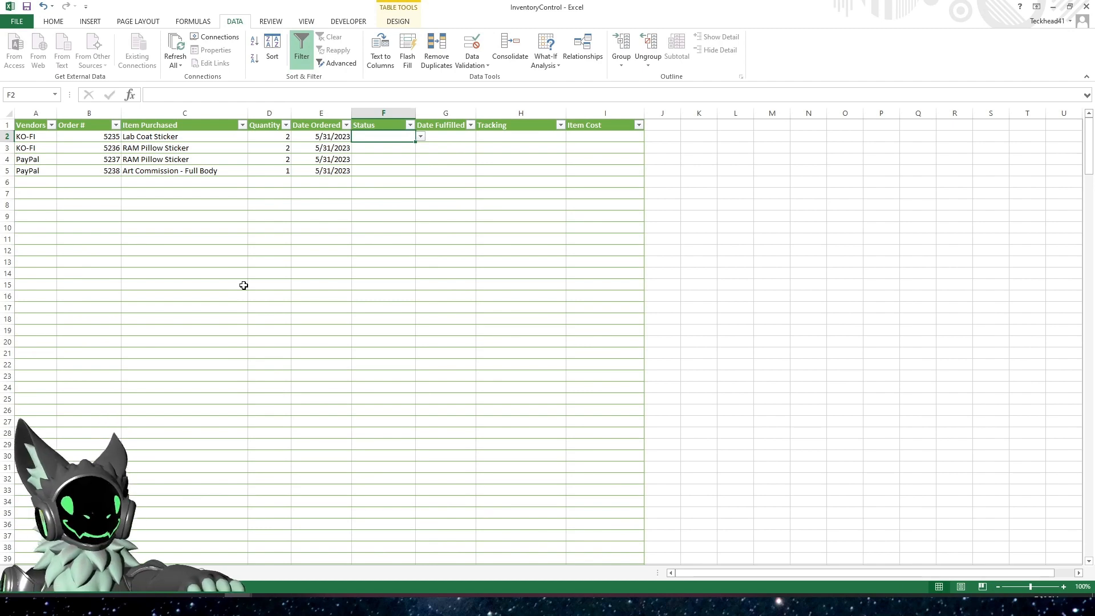
click(421, 139)
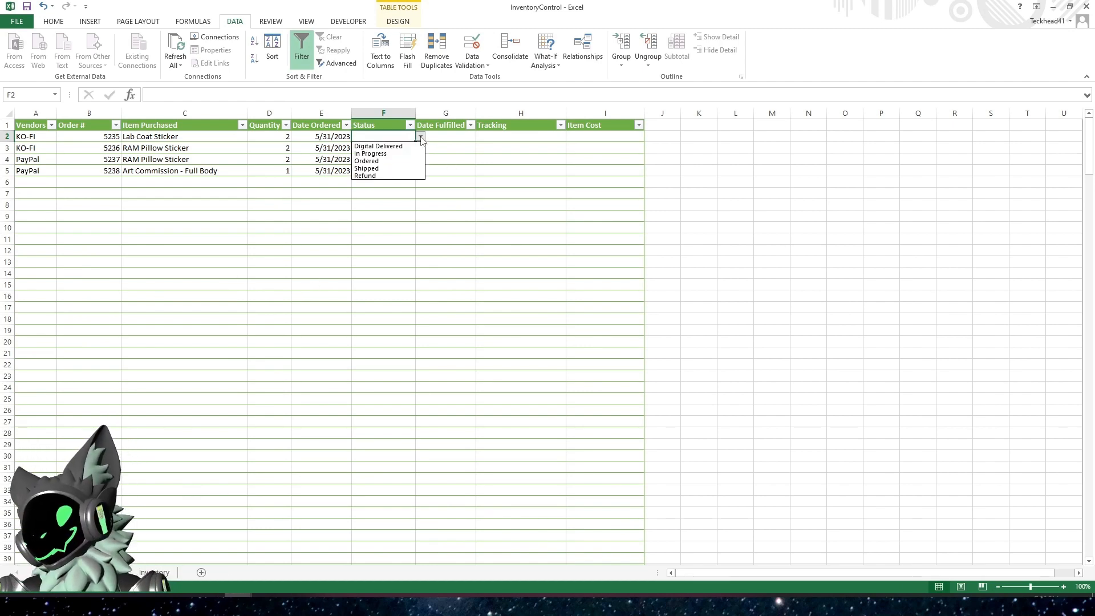
click(397, 162)
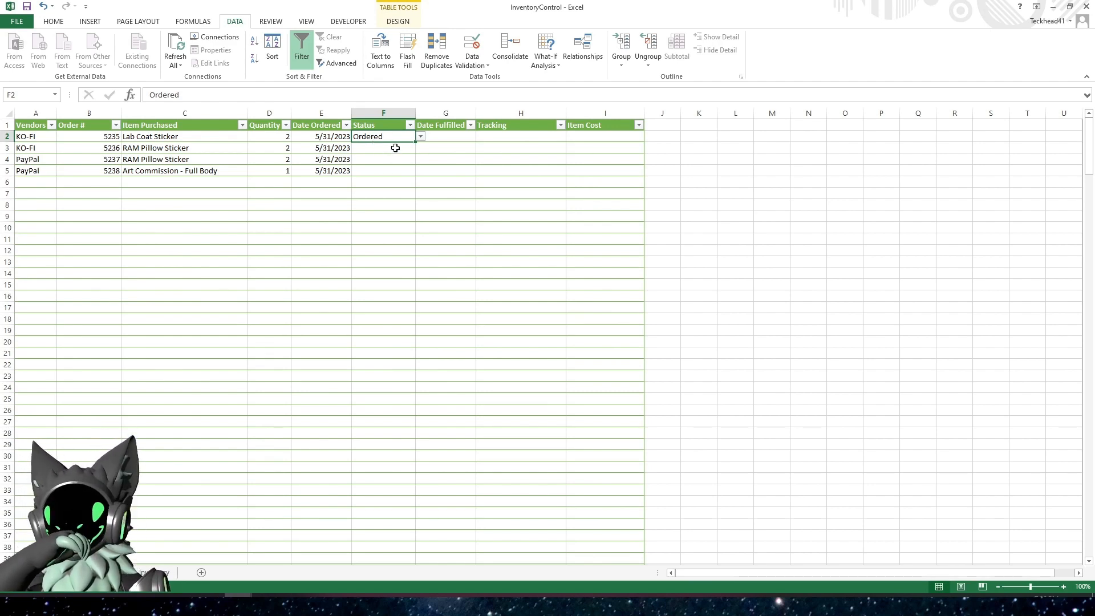
click(374, 149)
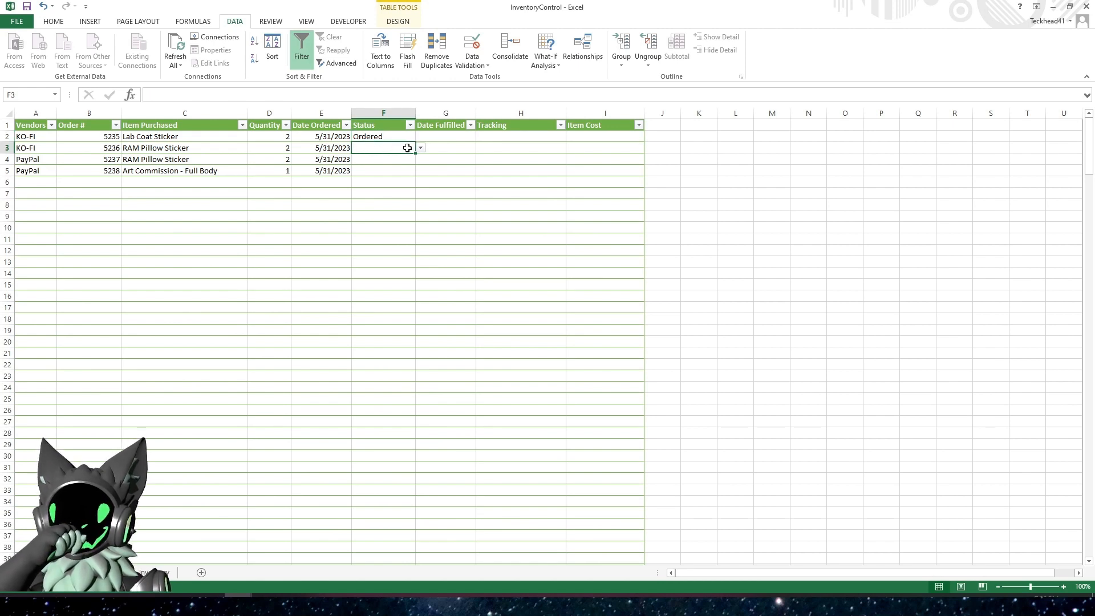
click(421, 149)
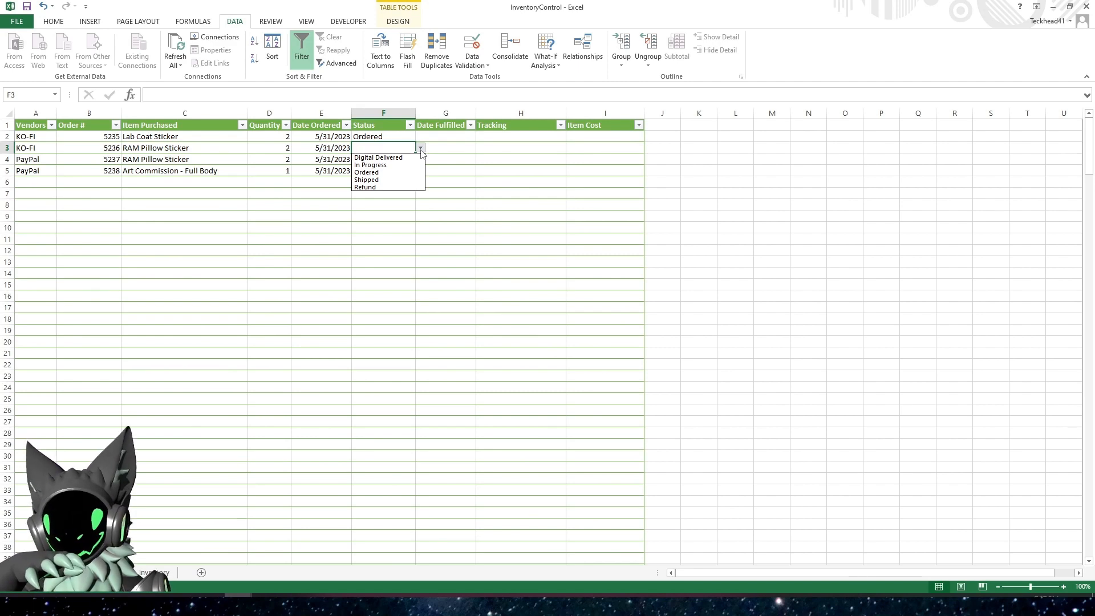
click(388, 157)
Set the status to In Progress in F4 and Shipped in F5
click(382, 158)
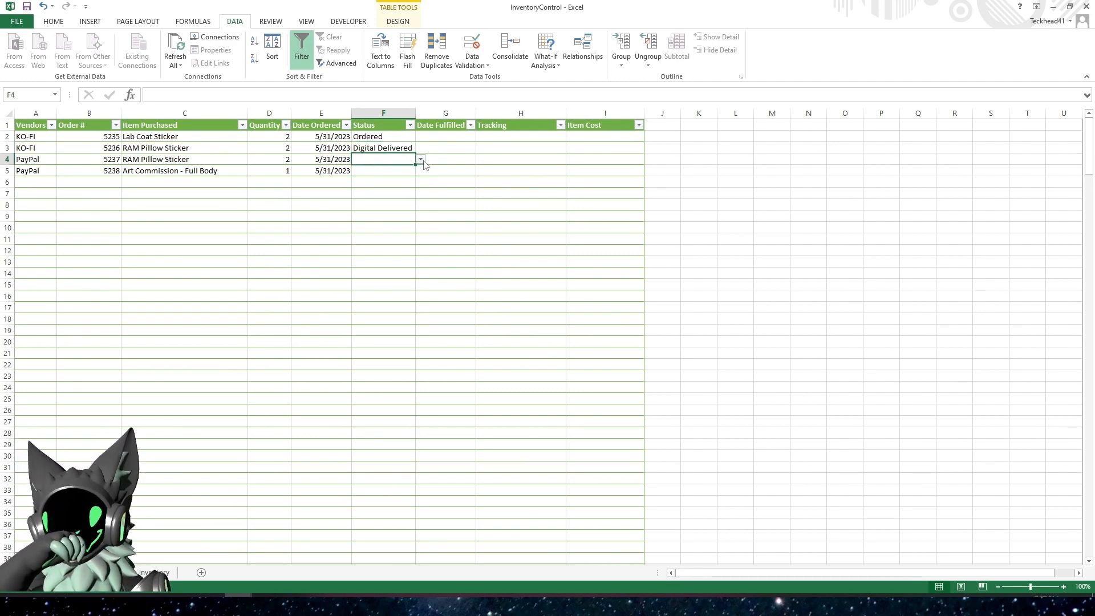
click(420, 160)
click(396, 174)
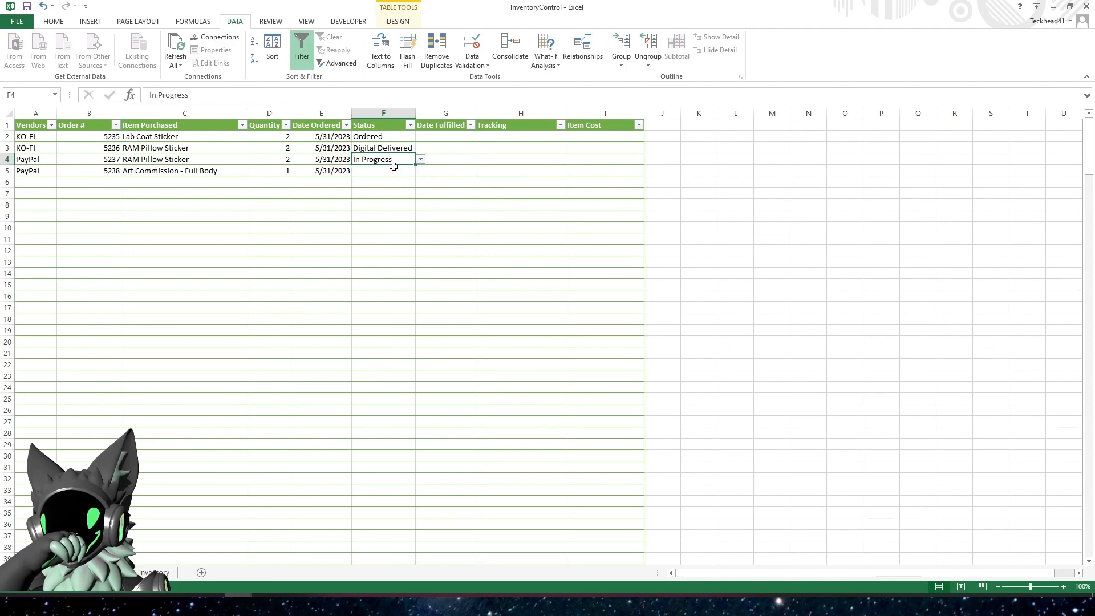
click(392, 171)
click(420, 171)
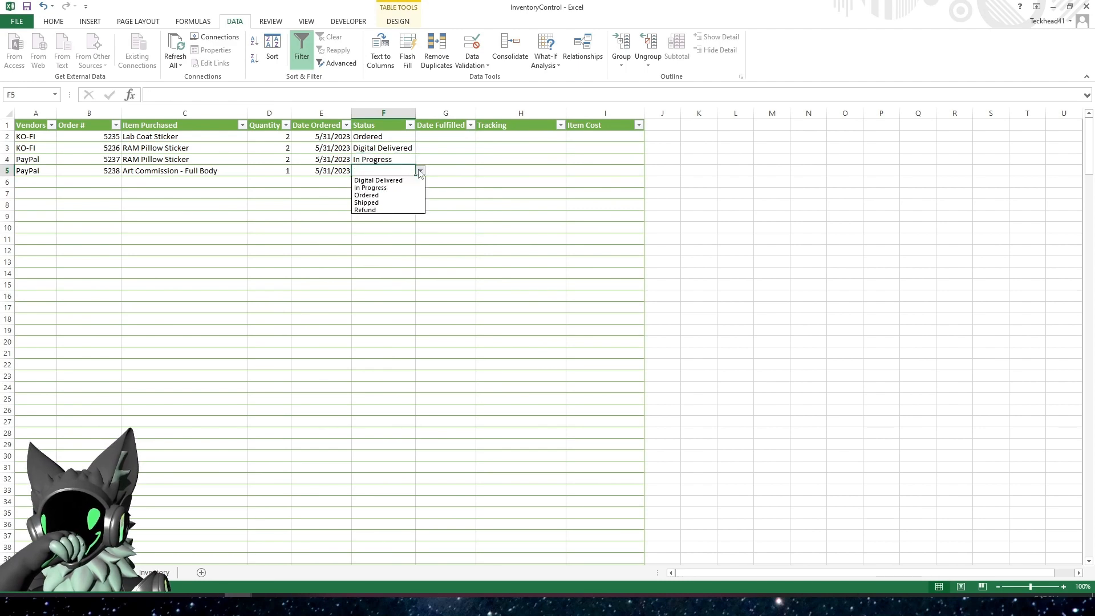
click(386, 203)
Set the status in F6 to Refund
click(400, 180)
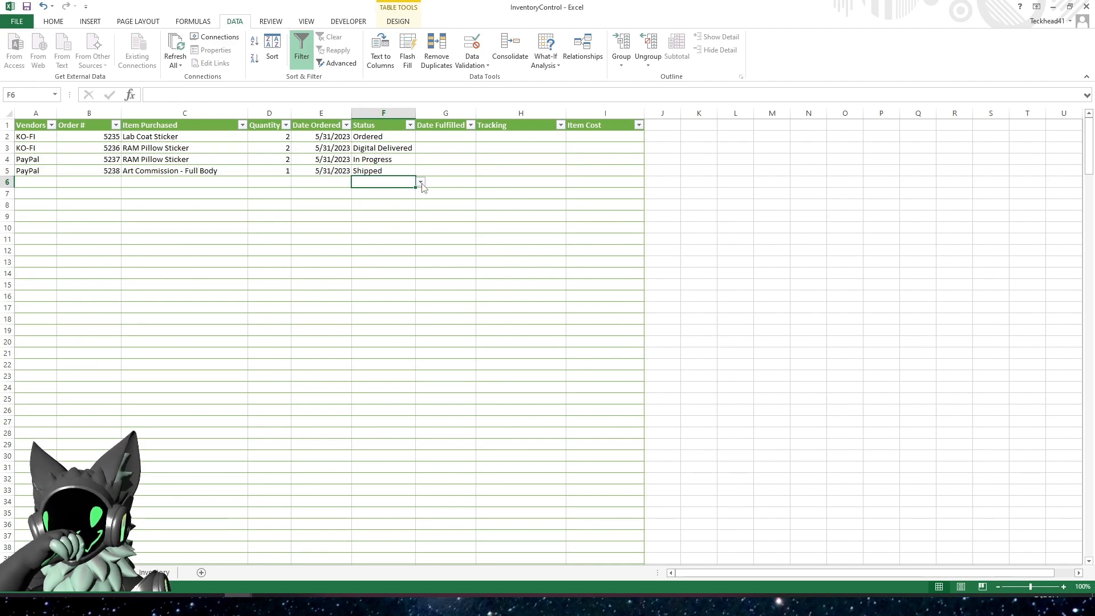
click(421, 182)
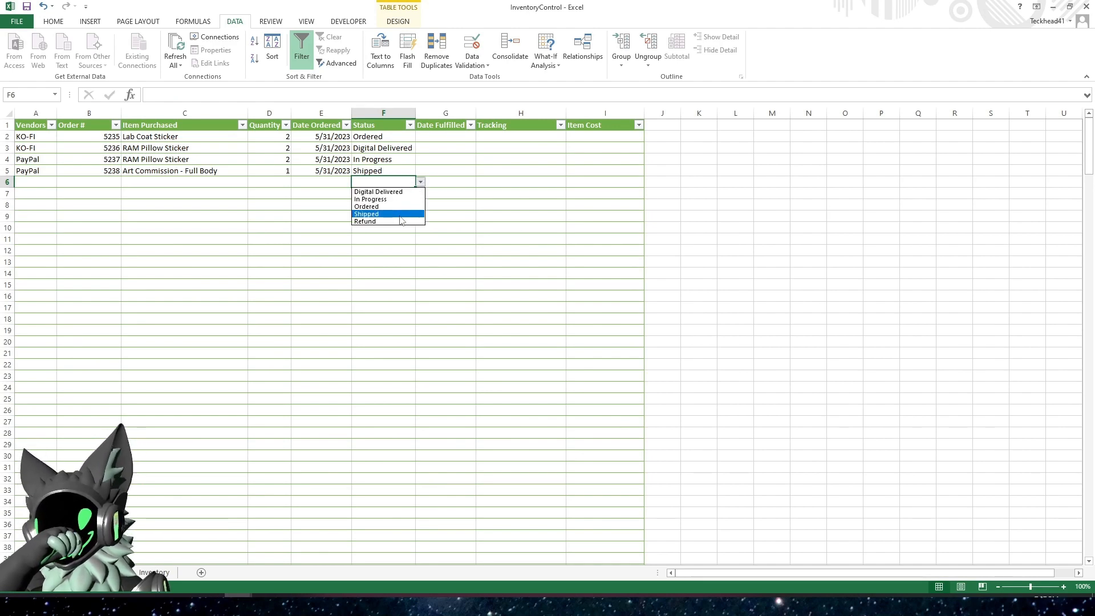
click(392, 227)
click(392, 230)
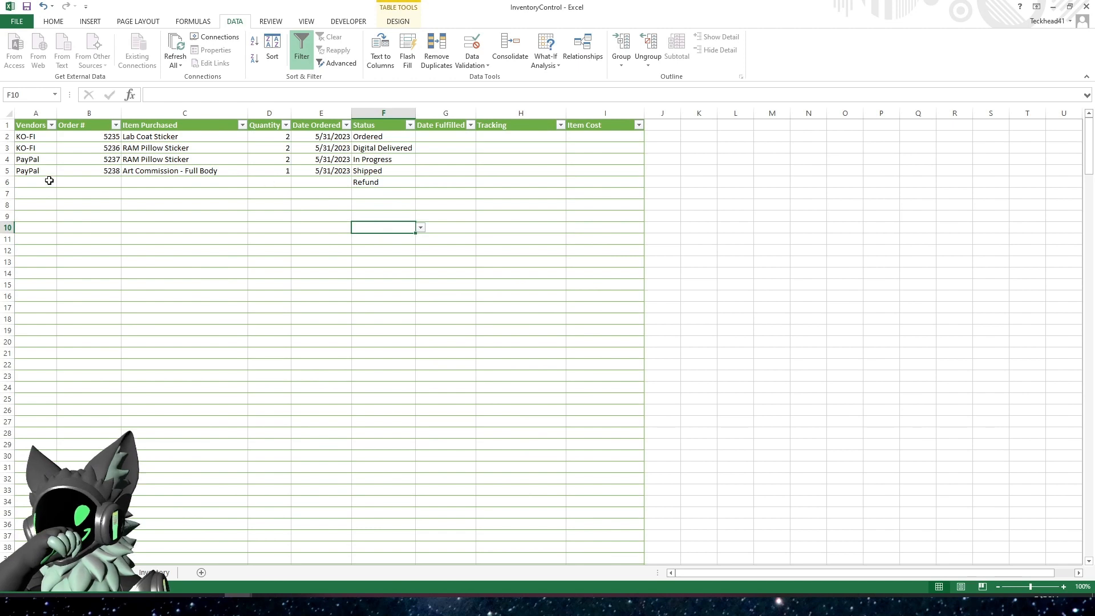
Copy the order details in A5:E5 and paste them as values only into row 6, starting at A6
drag(32, 171, 304, 171)
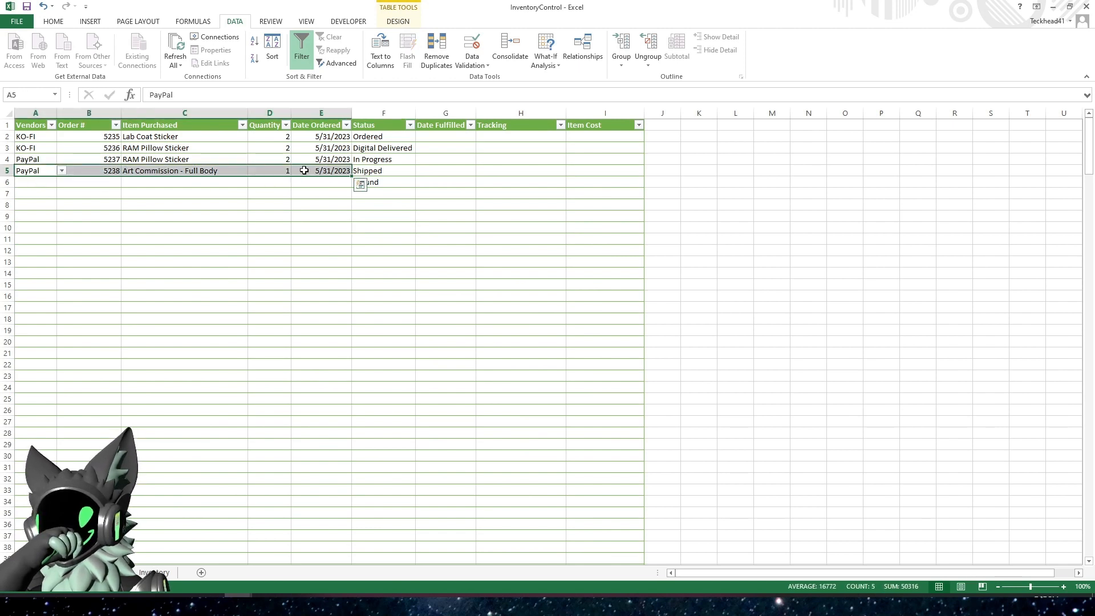
key(ctrl+c)
right_click(32, 183)
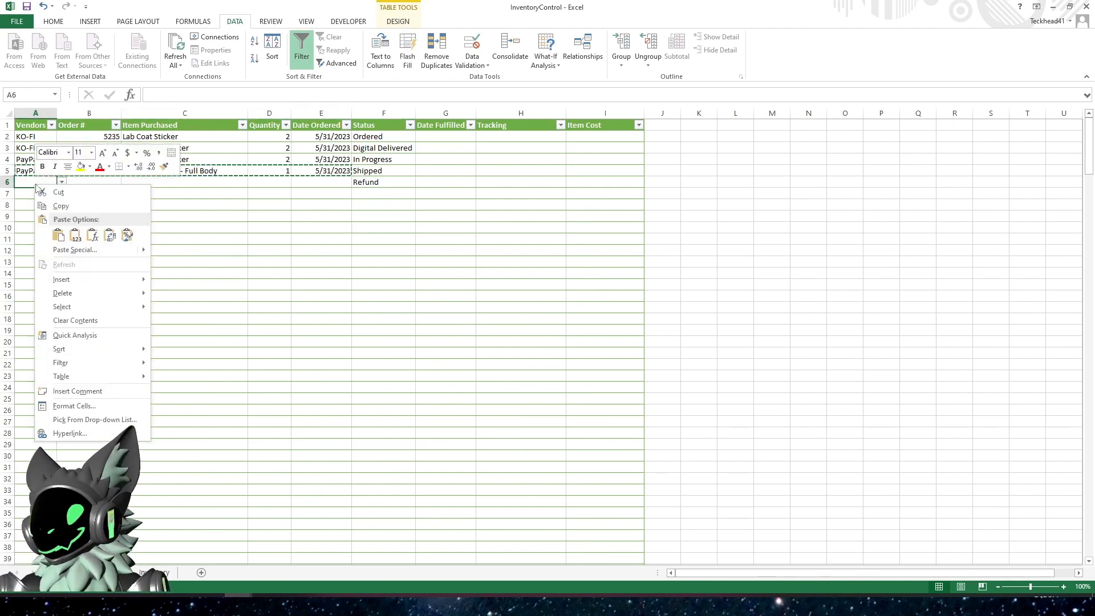
click(76, 236)
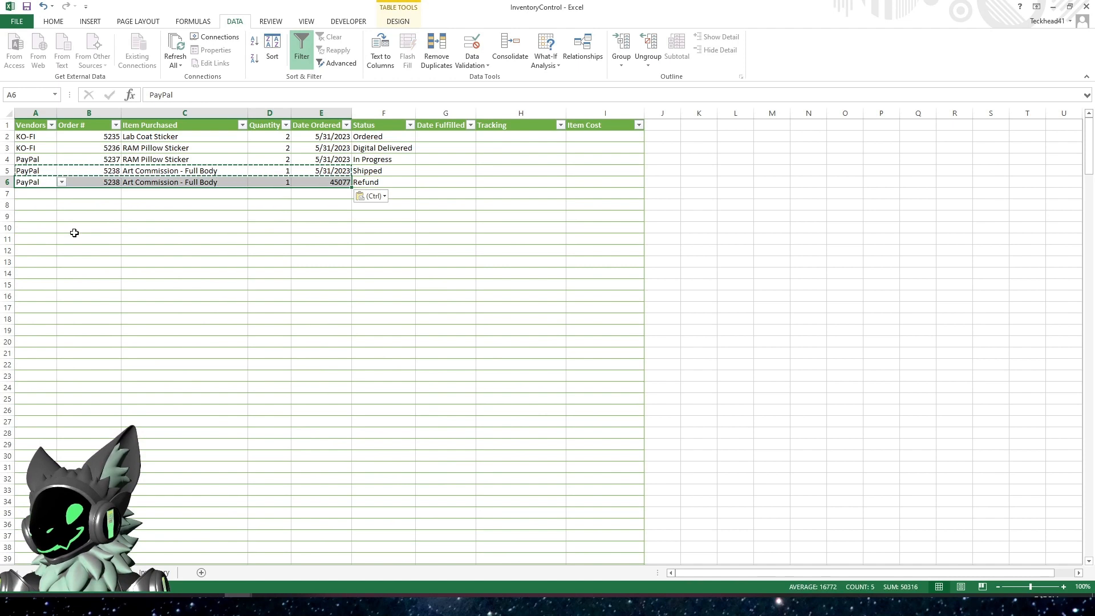
Change the purchased item in C6 to Lab Coat Sticker
click(197, 184)
click(252, 182)
click(171, 201)
click(181, 205)
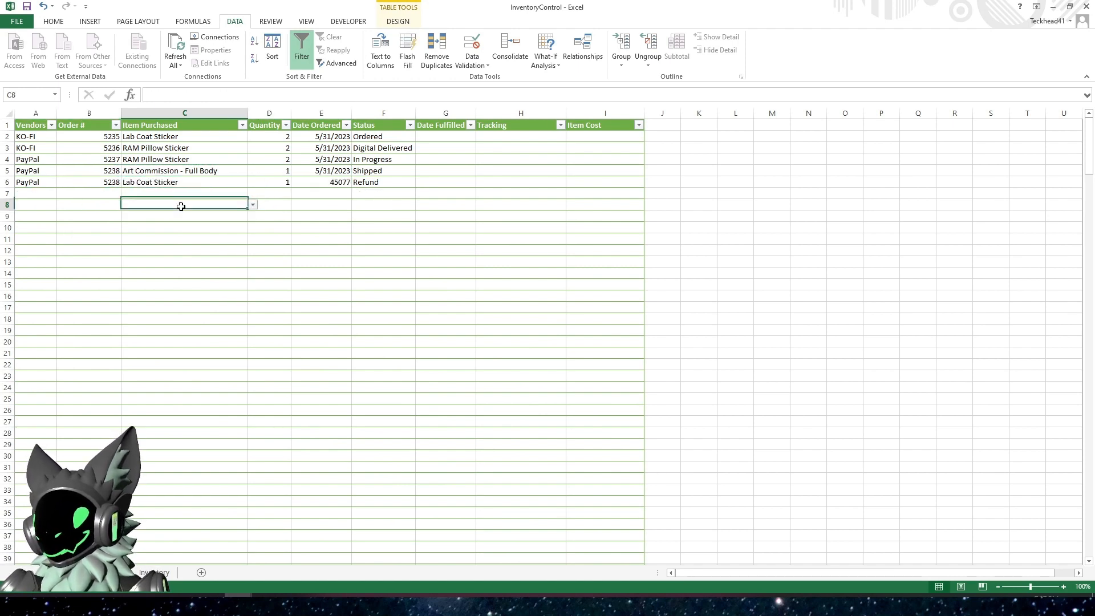
Format the order date in E6 as Short Date
click(319, 182)
click(57, 22)
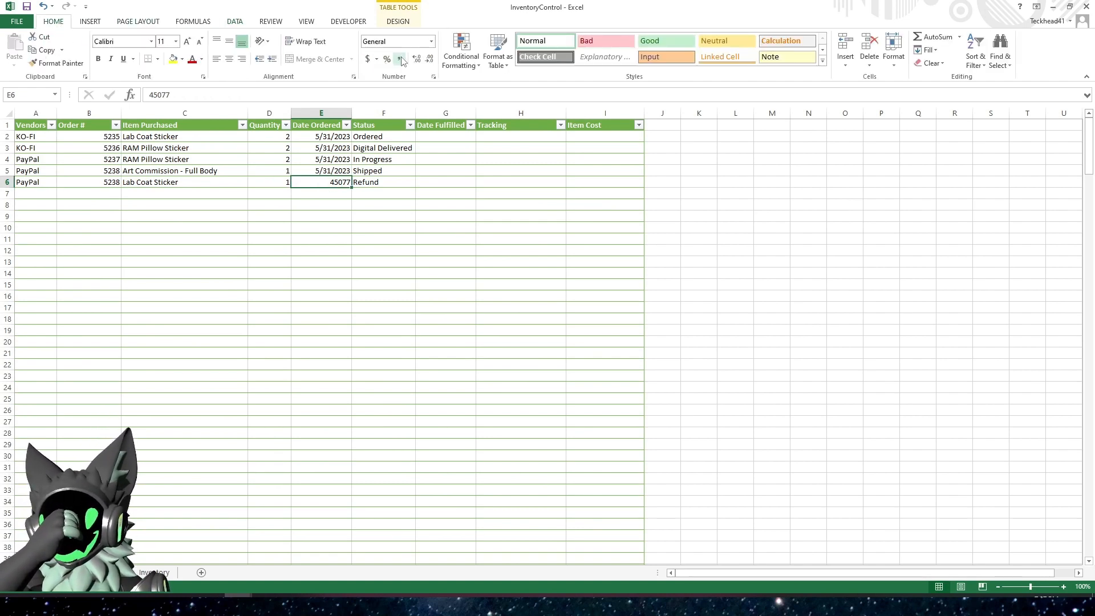
click(431, 41)
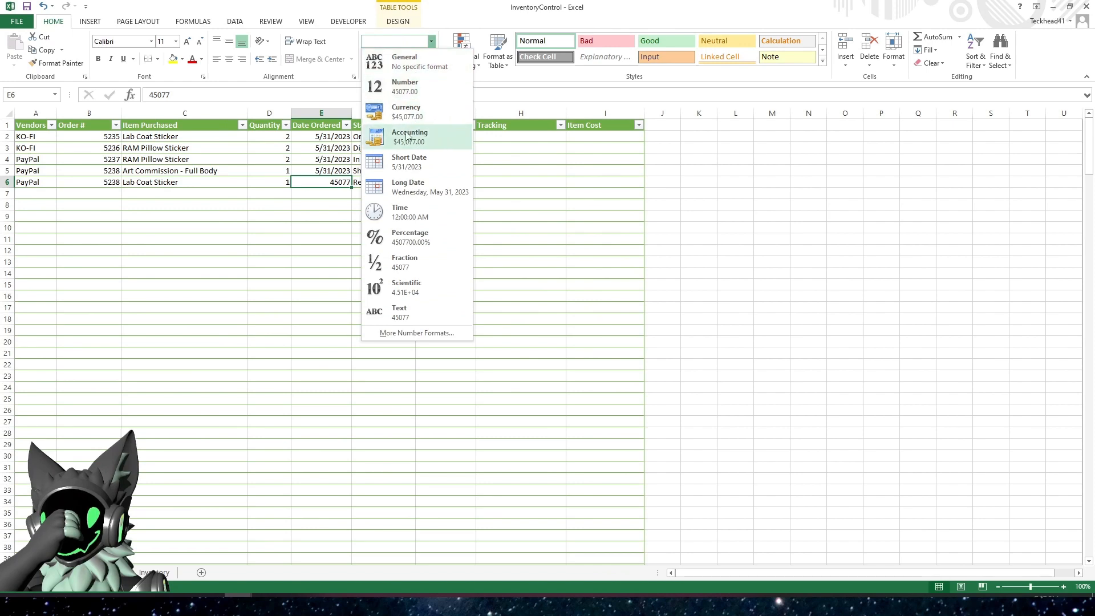
click(409, 162)
click(309, 204)
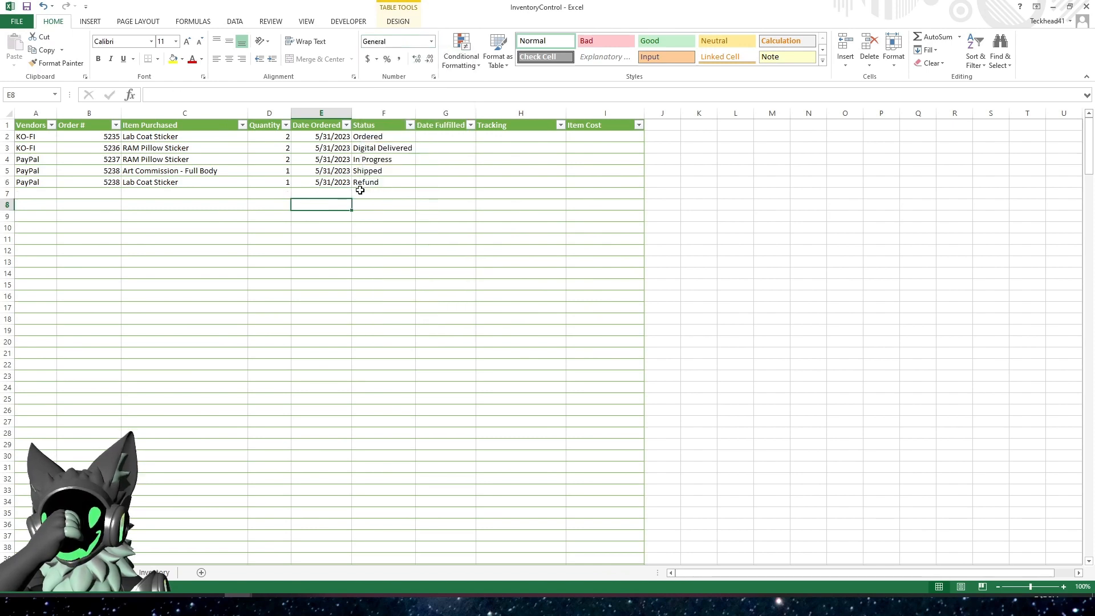
click(441, 140)
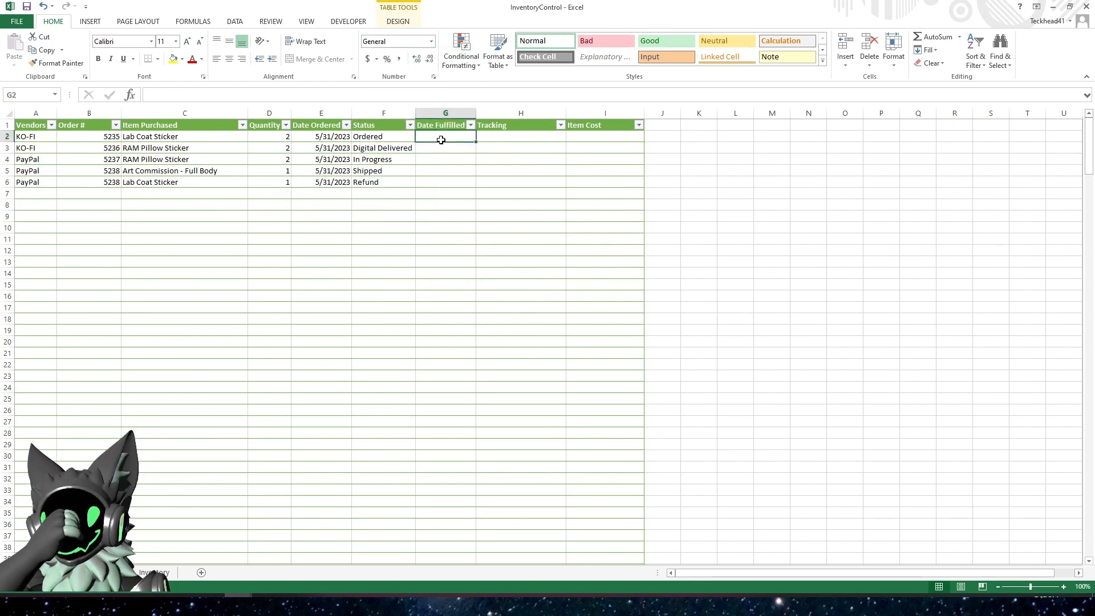
click(361, 236)
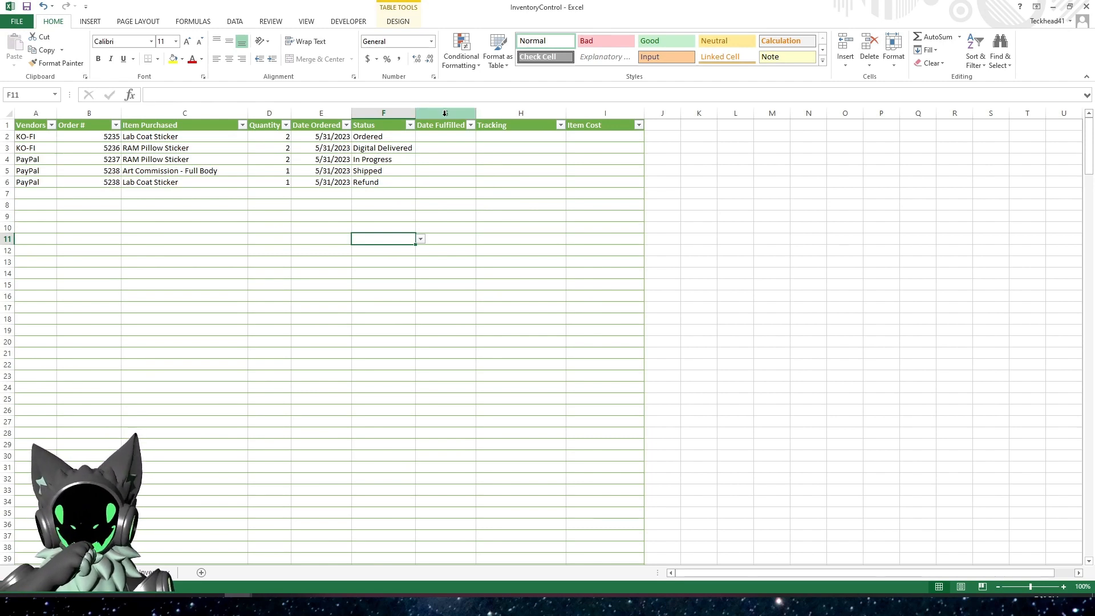
click(454, 172)
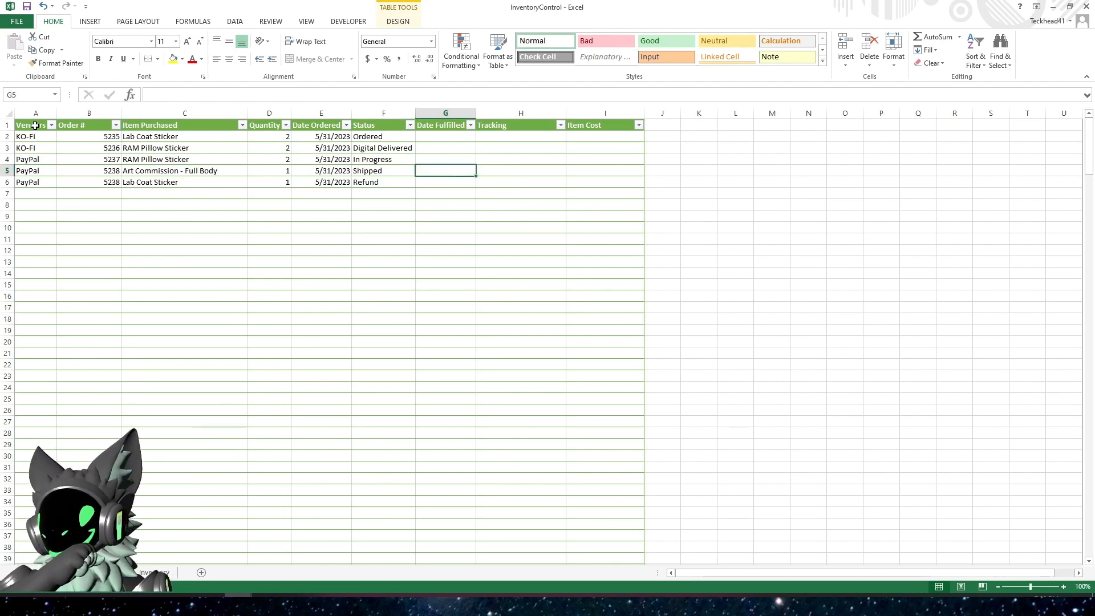
Start a new formula-based conditional formatting rule for all data rows of the order table, columns A to I
drag(36, 118, 599, 133)
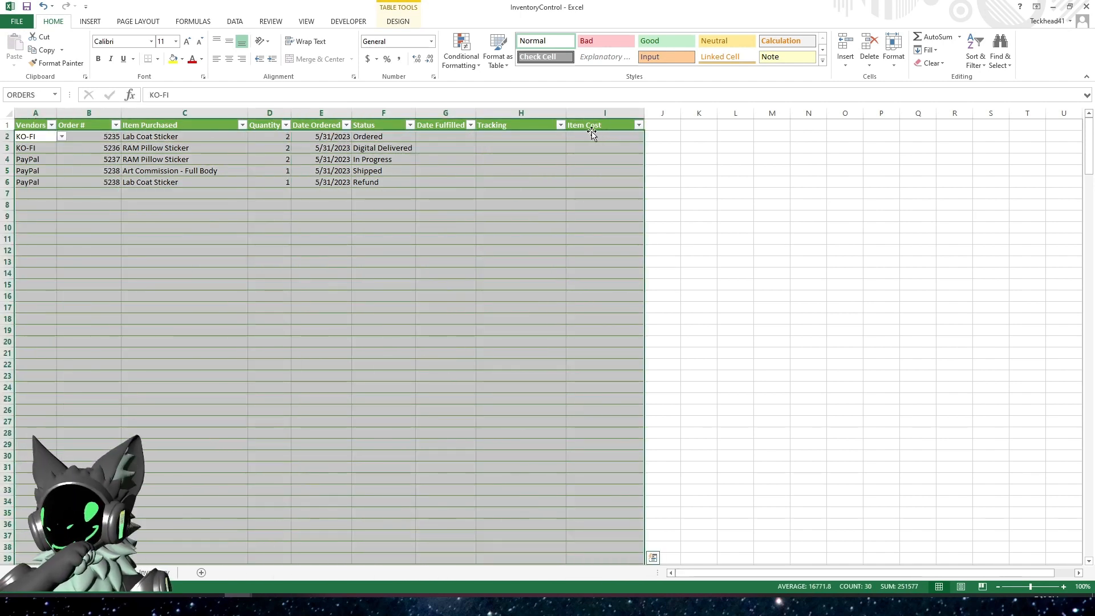
click(460, 59)
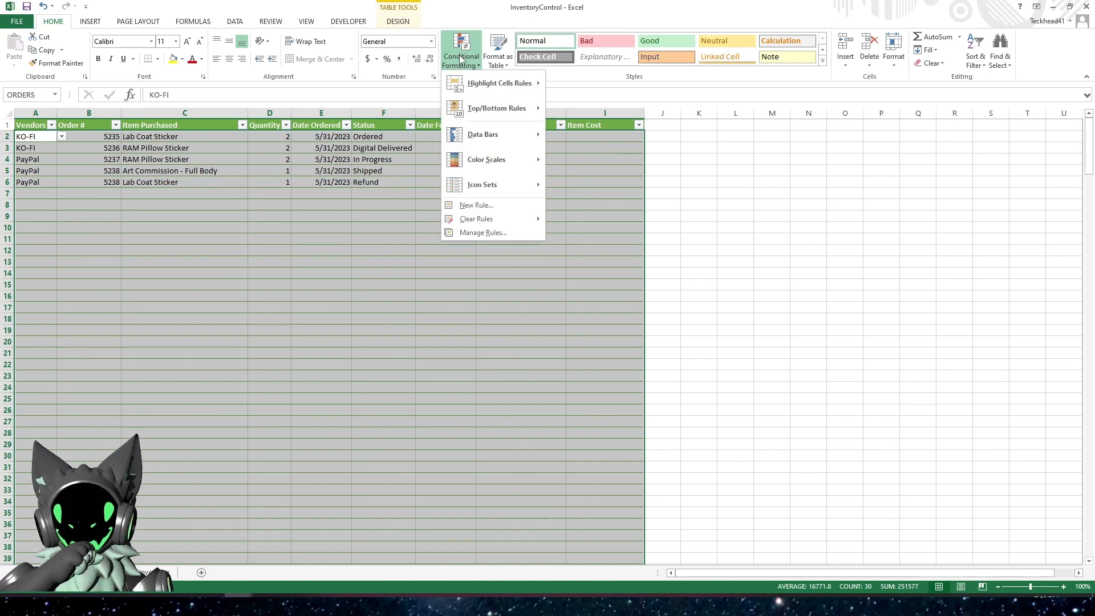
click(483, 235)
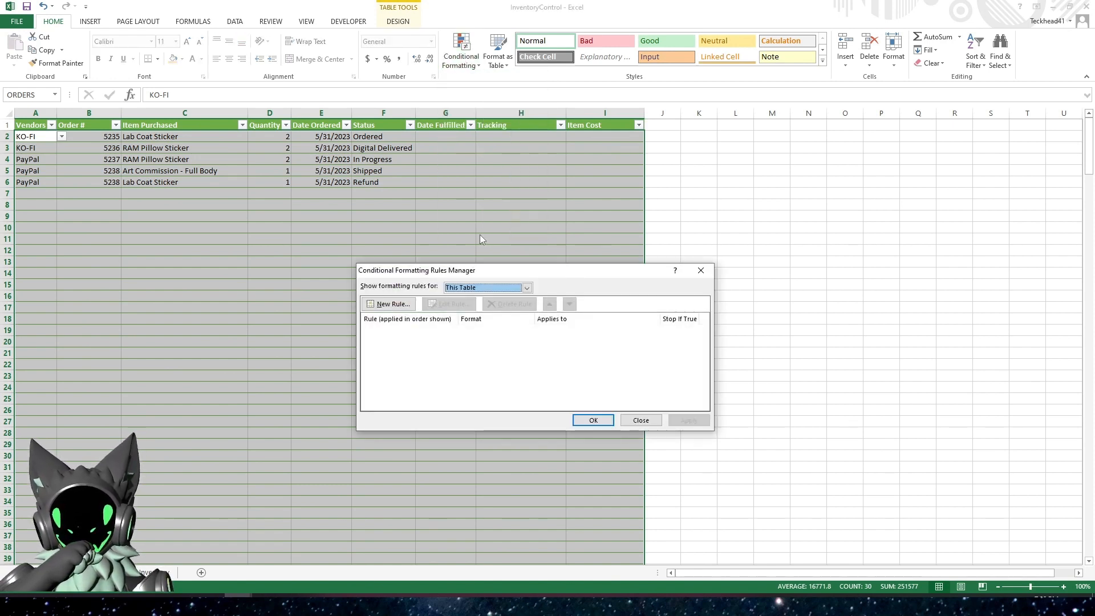
drag(490, 271, 553, 145)
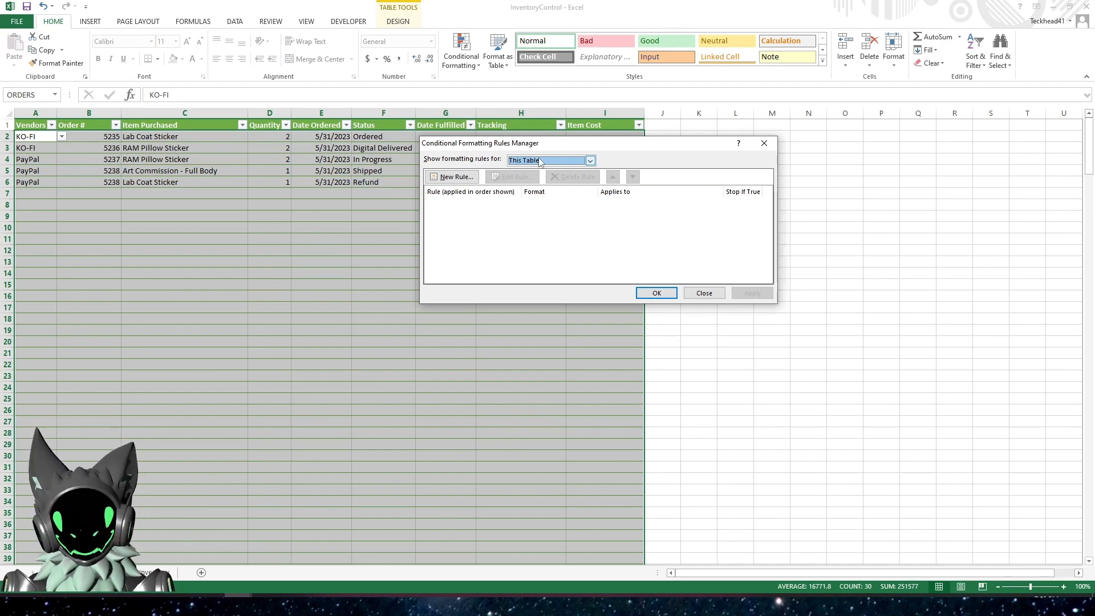
click(450, 177)
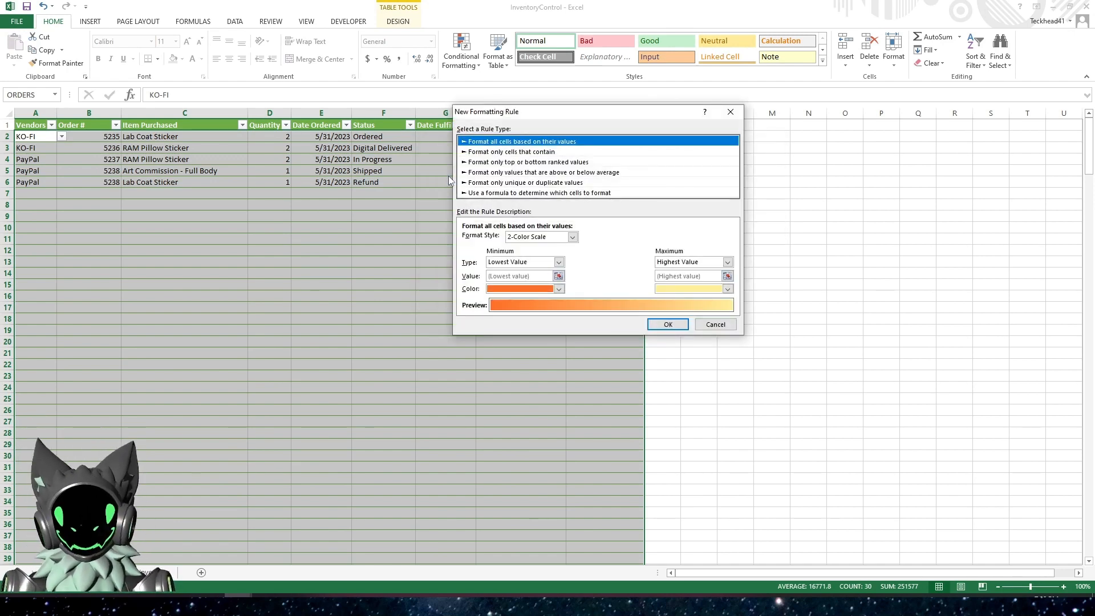
click(509, 193)
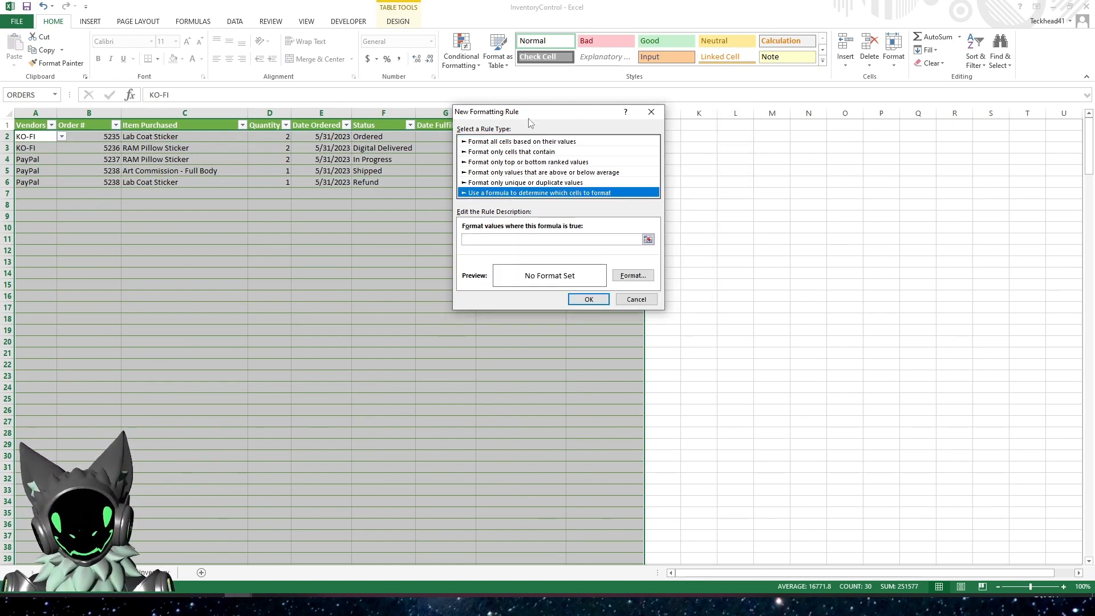
drag(528, 116, 494, 183)
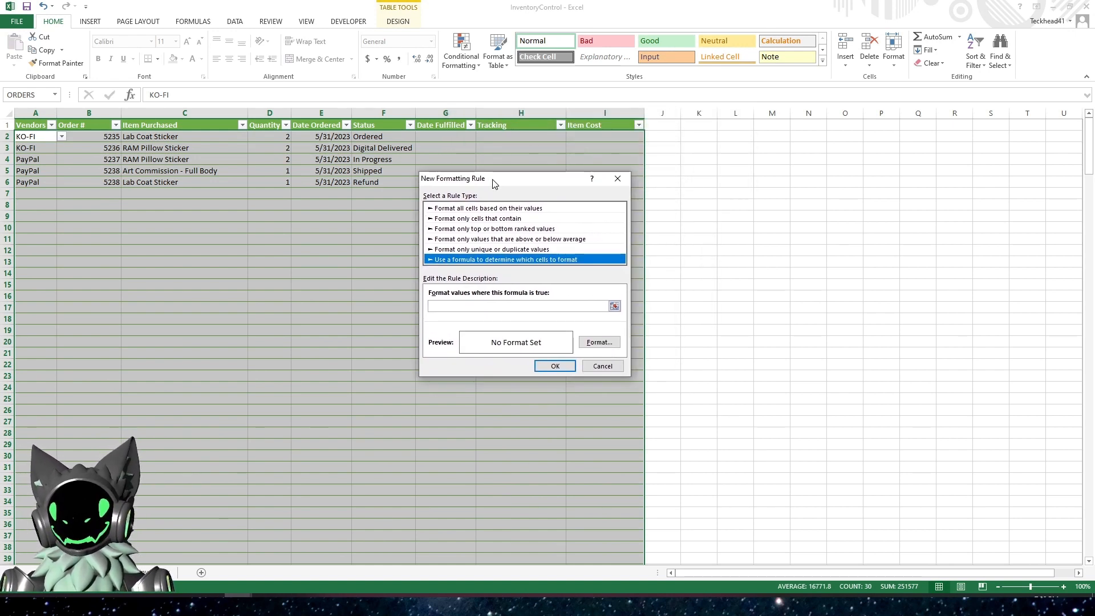
Enter =$F1="Ordered" as the formula of the new formatting rule
click(479, 304)
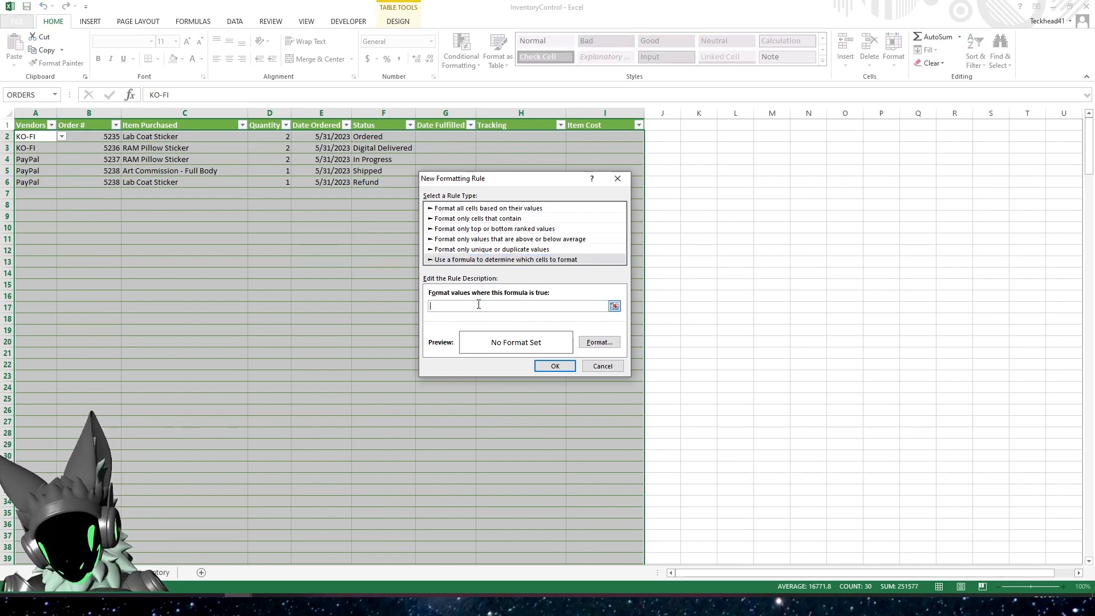
text(=)
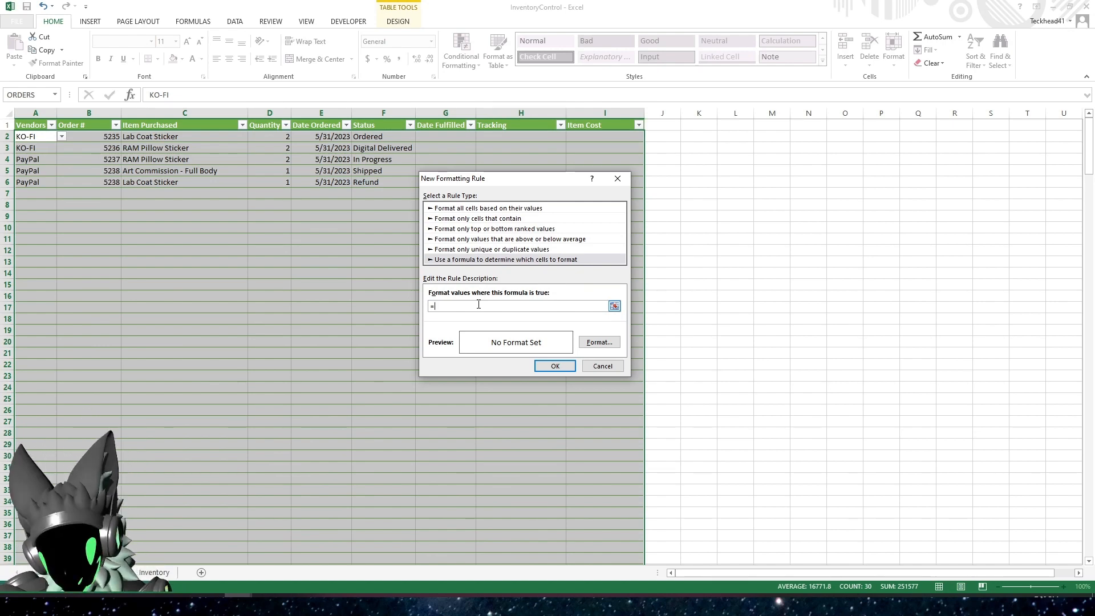
text($)
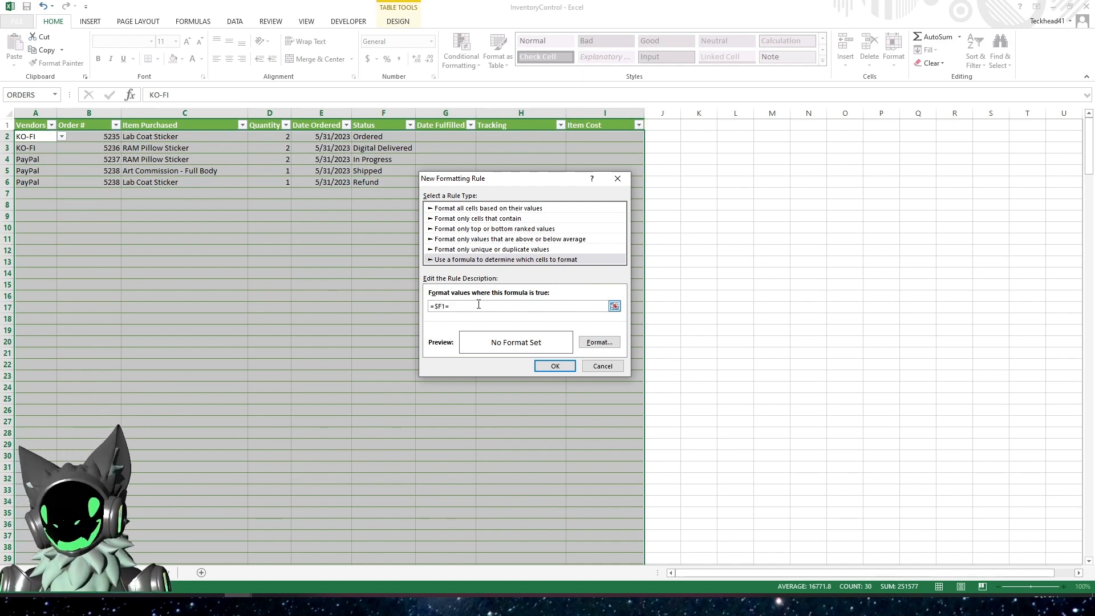
text(F1=")
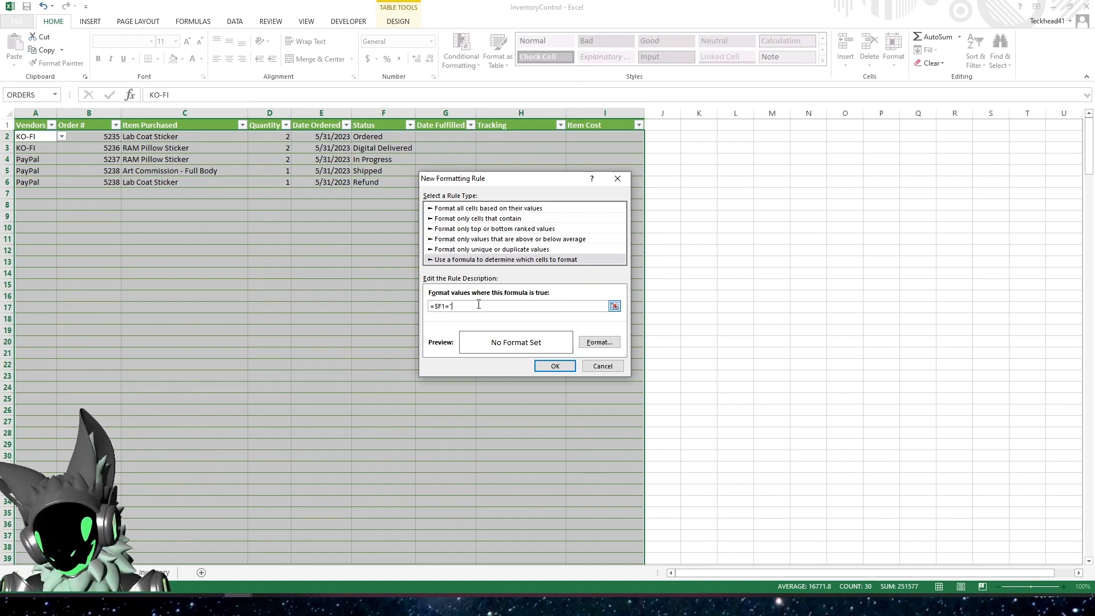
text(Ordered)
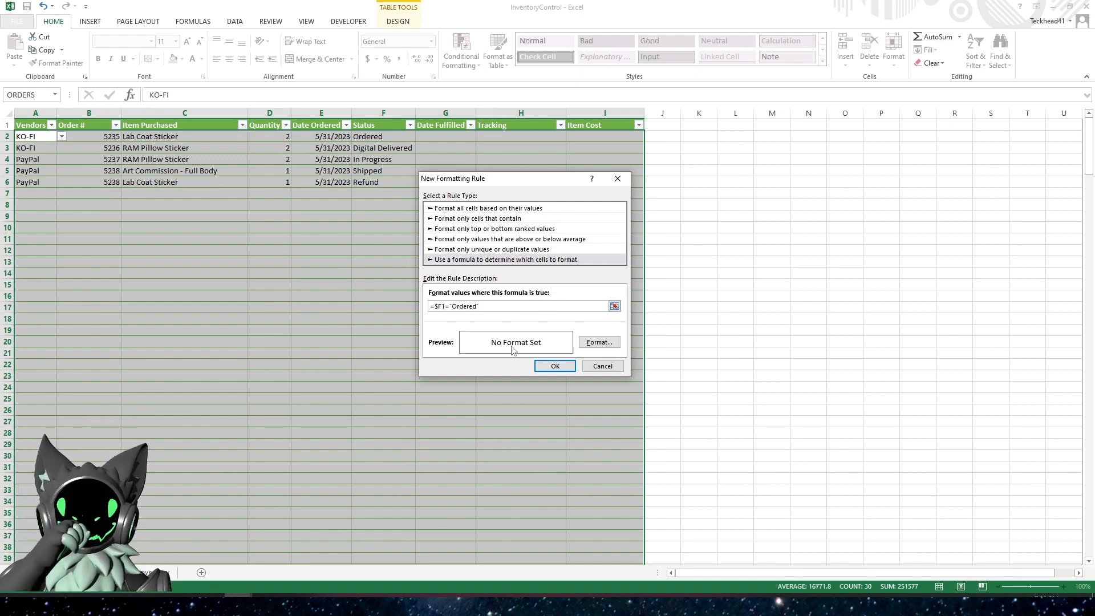
Give the Ordered rule a light orange background fill, add the rule and apply it to the table
click(596, 347)
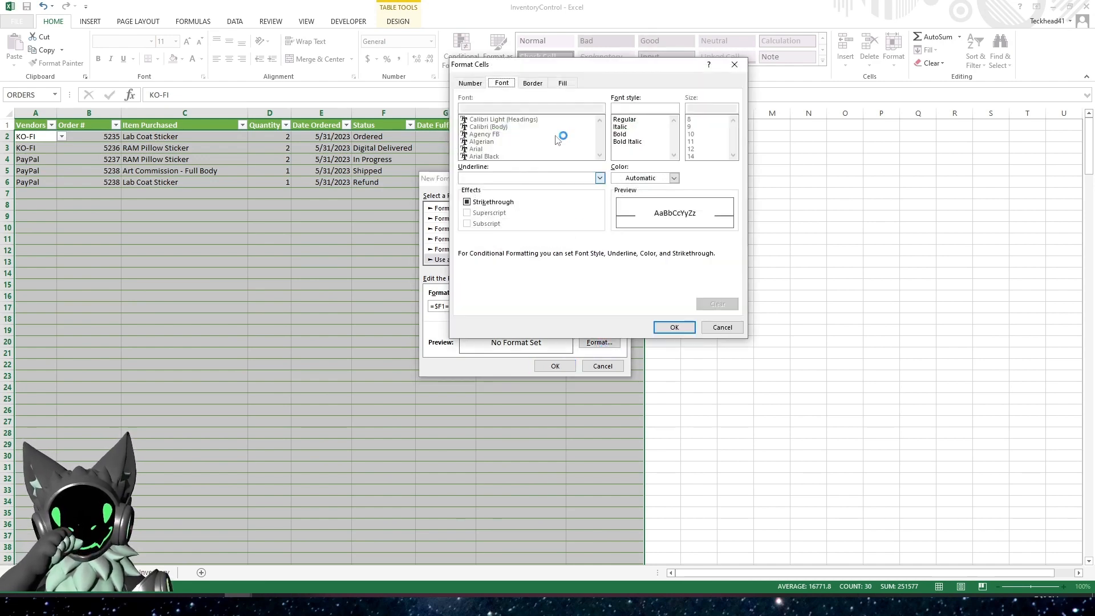
click(563, 86)
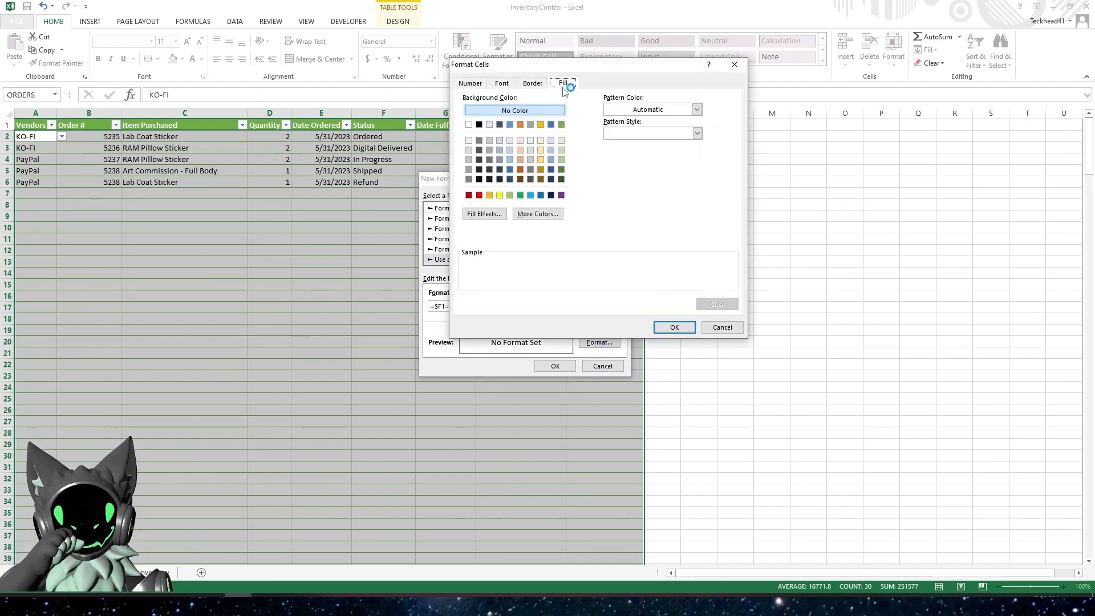
click(519, 150)
click(670, 330)
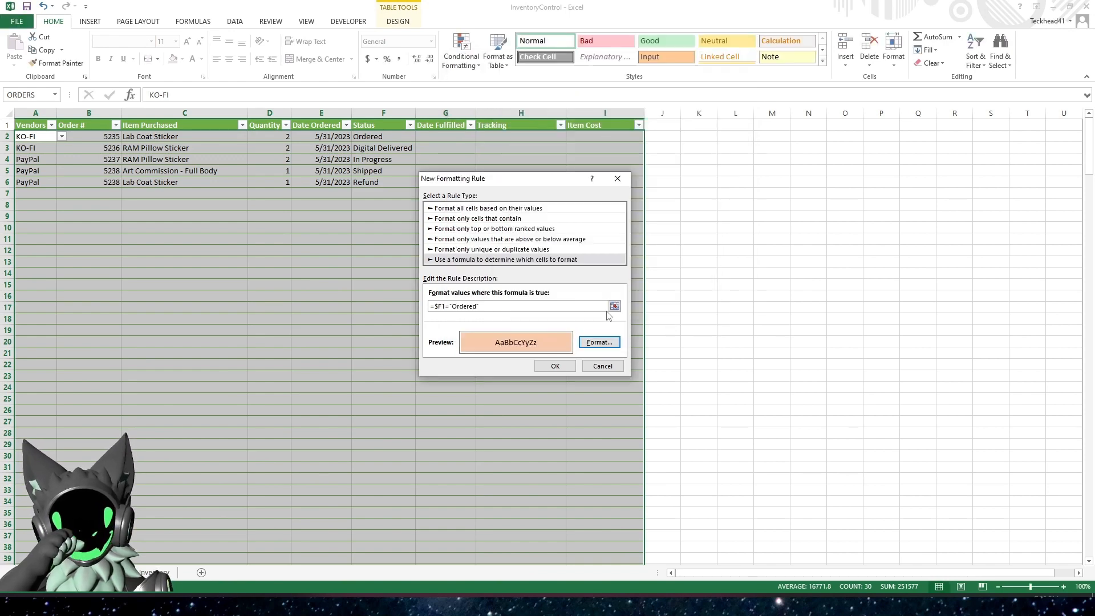
click(553, 368)
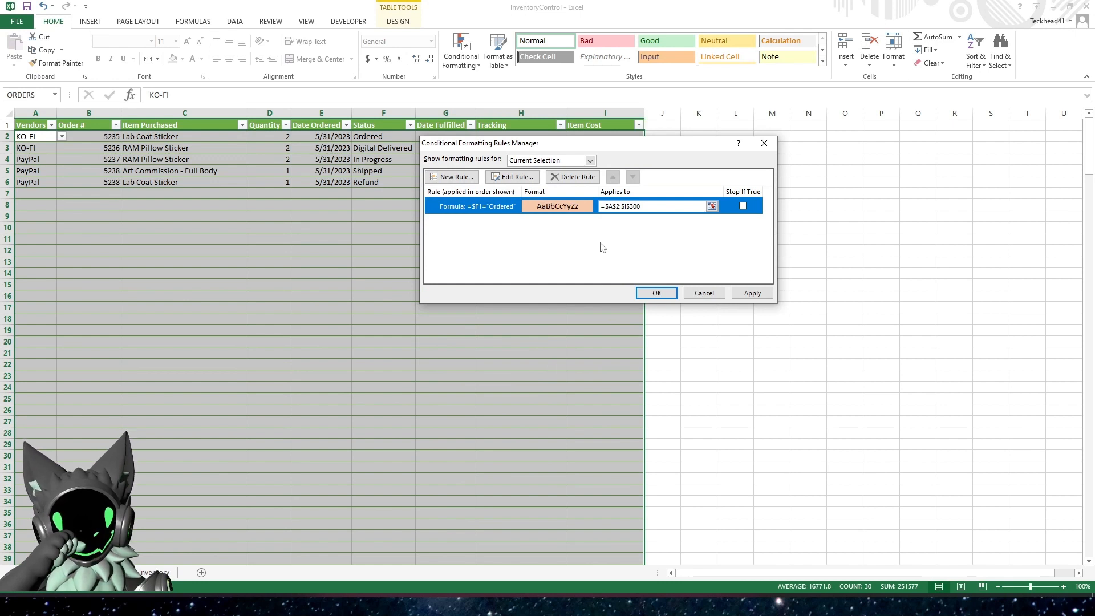
click(749, 294)
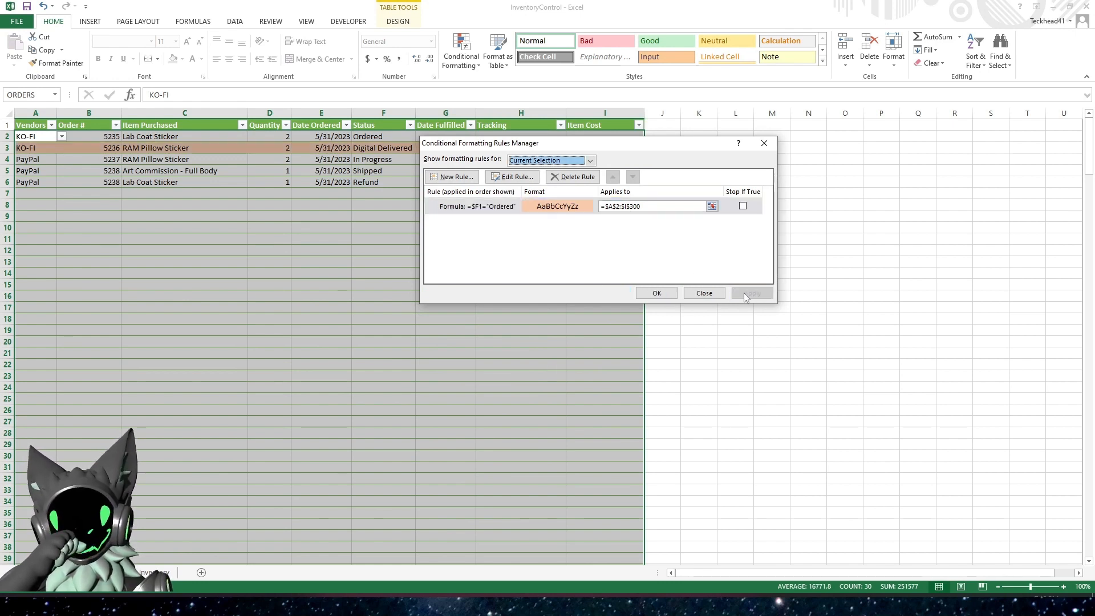
Change the range the Ordered rule applies to so it covers whole columns A:I, and apply it
click(647, 208)
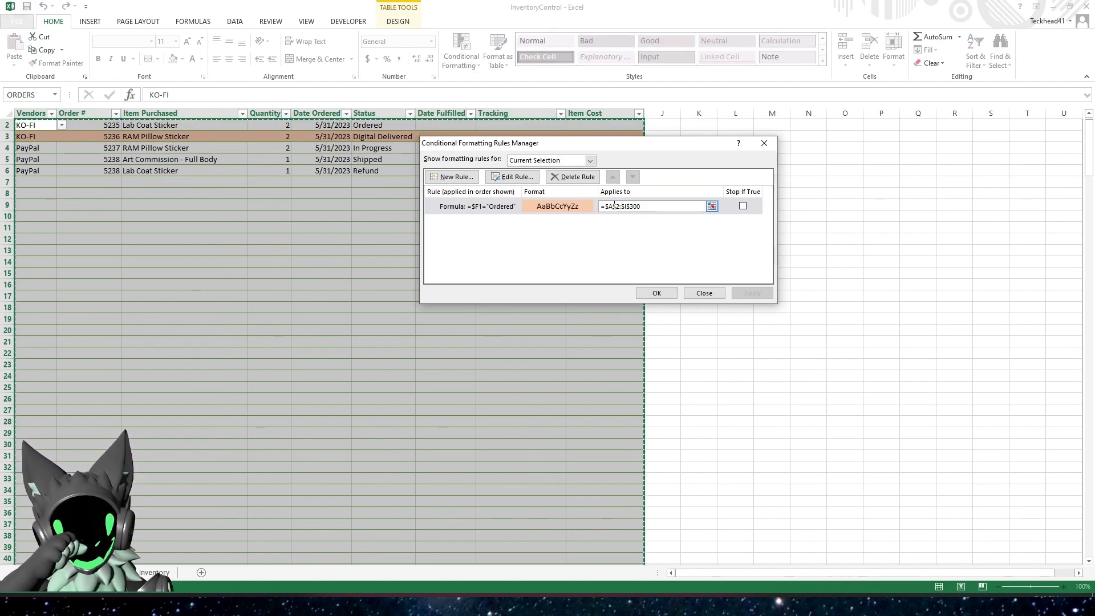
drag(613, 208, 653, 211)
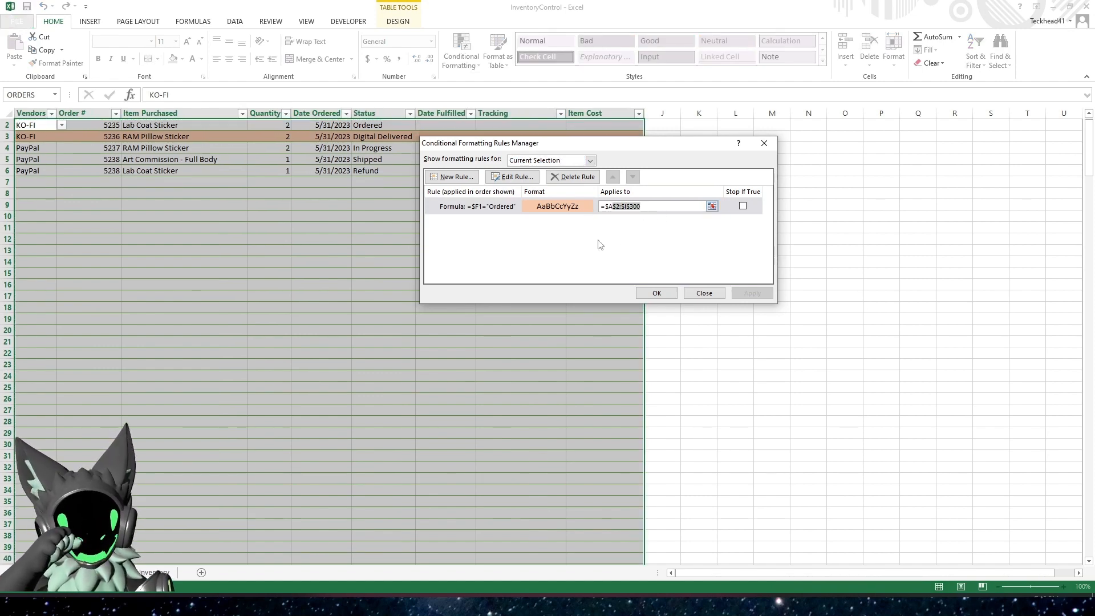
key(BackSpace)
key(BackSpace)
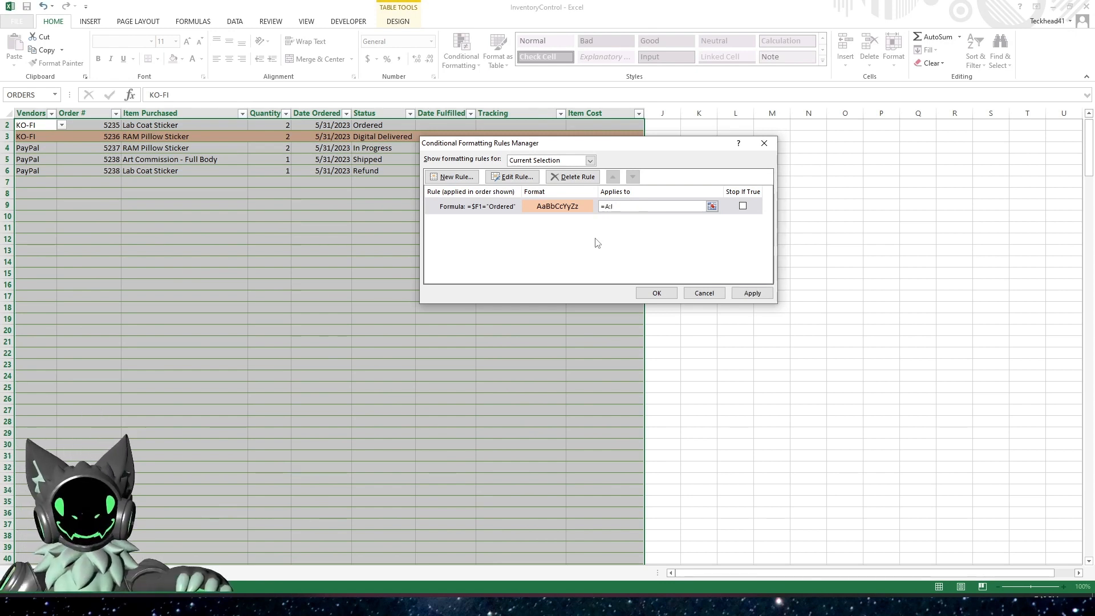
click(742, 293)
Correct the rule's formula to =$F1="Ordered" and apply the change
click(479, 209)
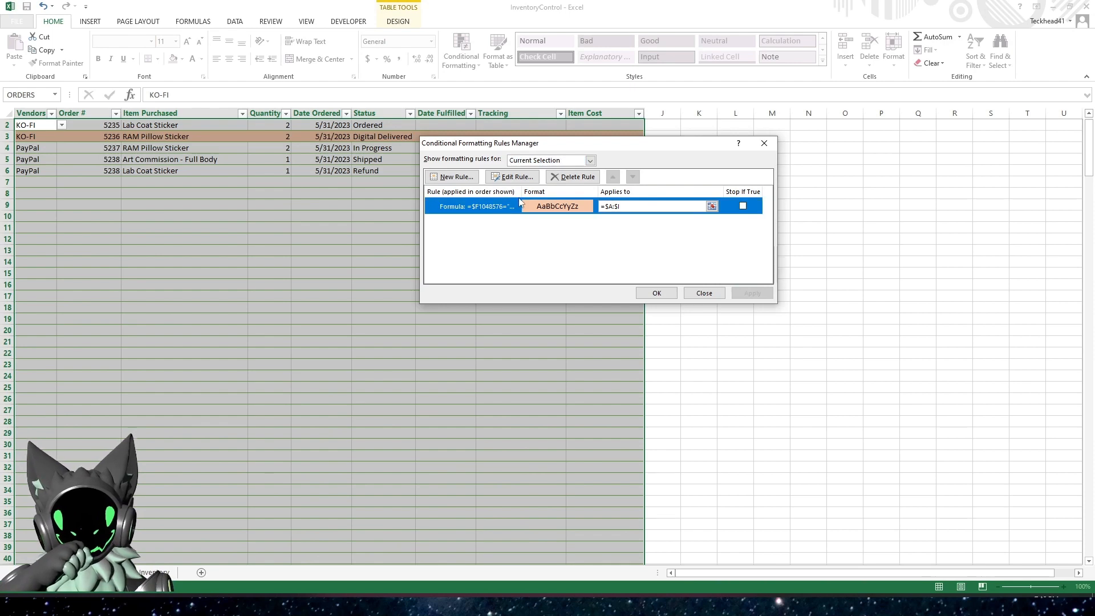
click(514, 178)
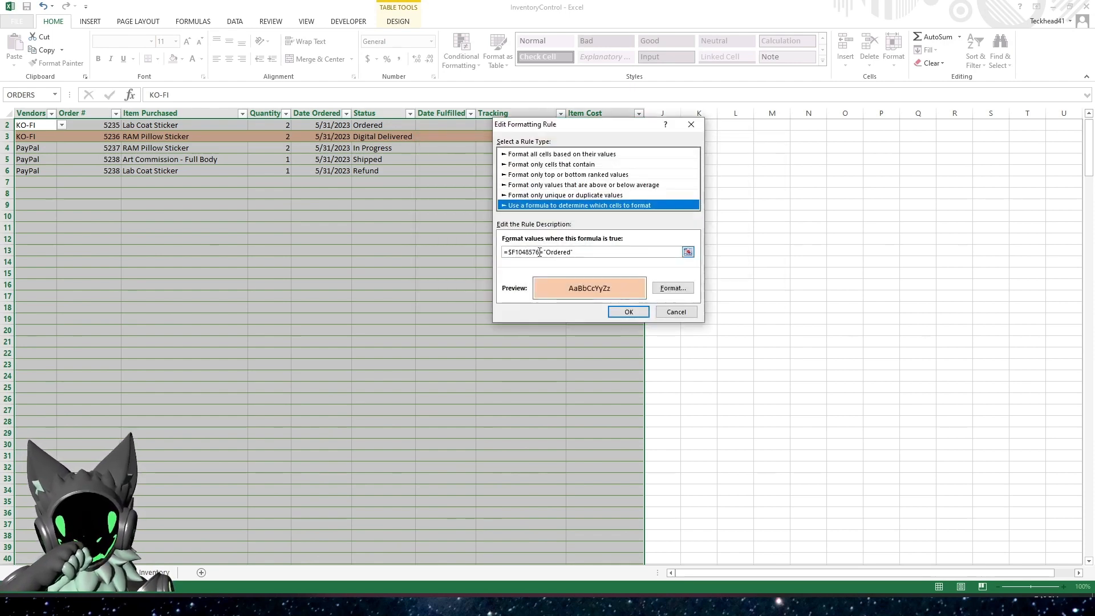
click(540, 253)
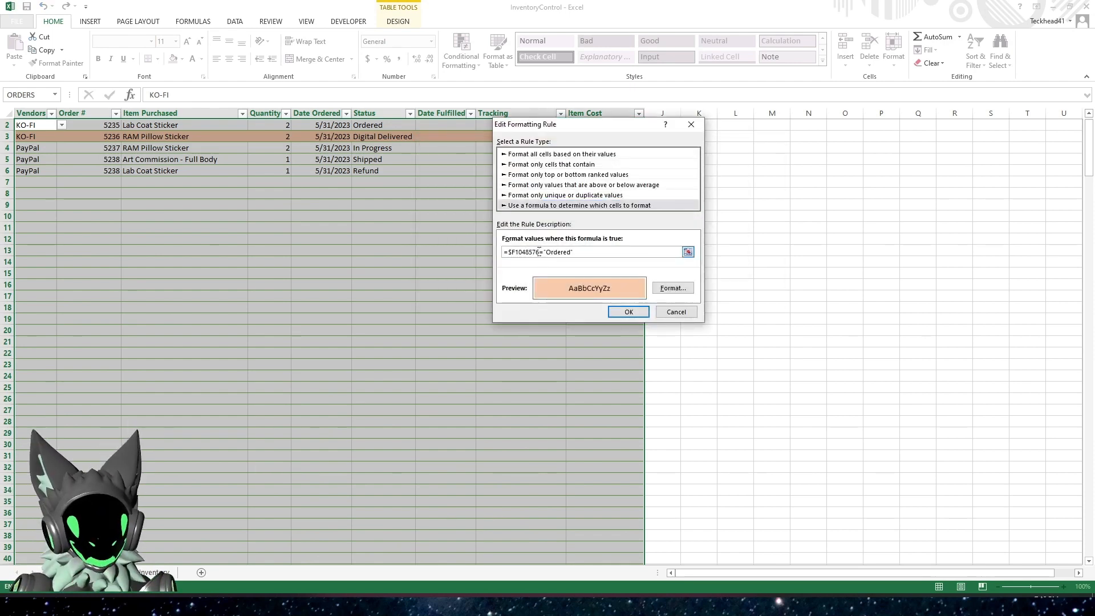
key(BackSpace)
key(BackSpace)
key(BackSpace)
key(BackSpace)
key(BackSpace)
key(BackSpace)
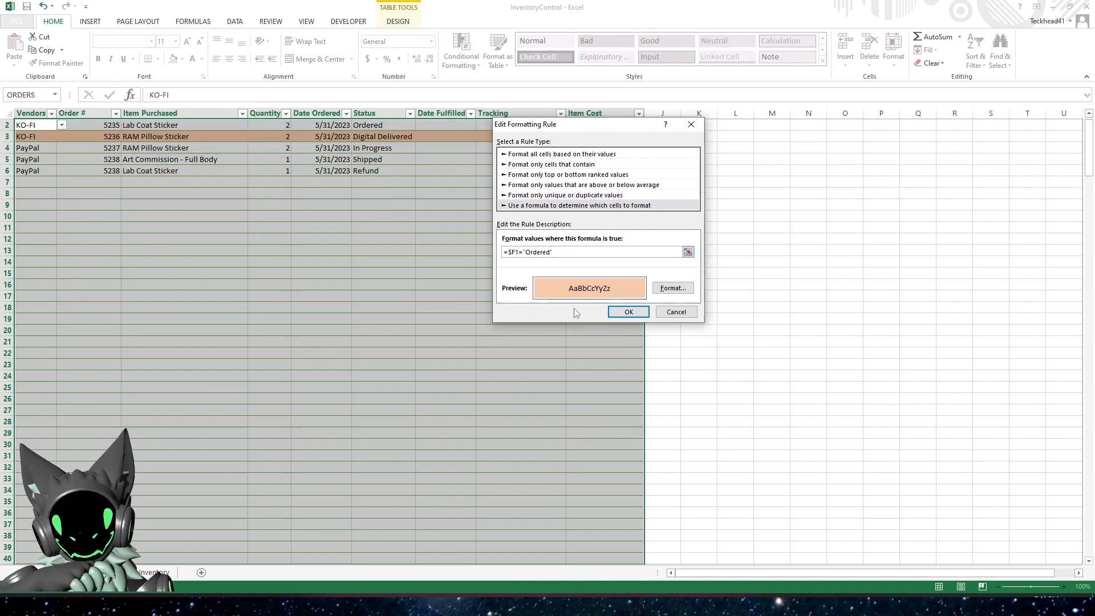
click(628, 312)
click(741, 293)
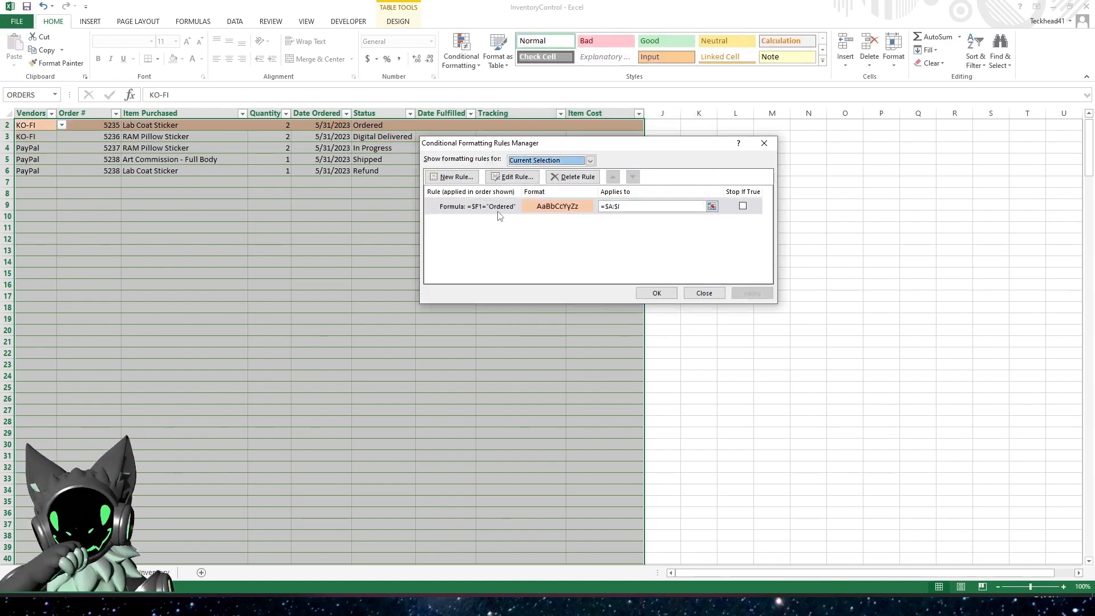
Review the Ordered rule's formula and fill settings, and close the rules manager
click(507, 177)
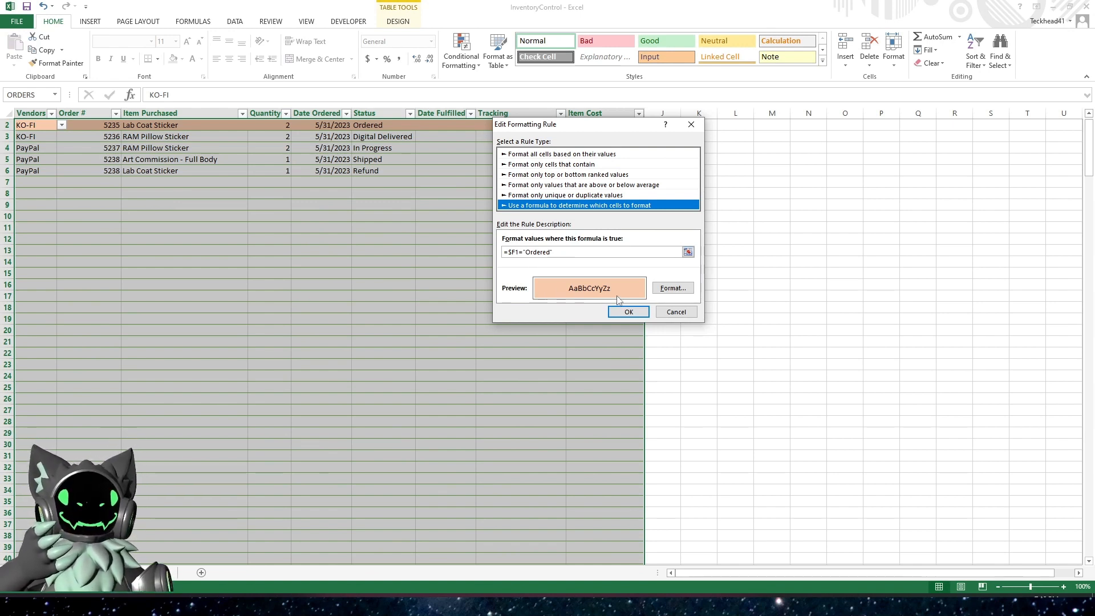
click(628, 312)
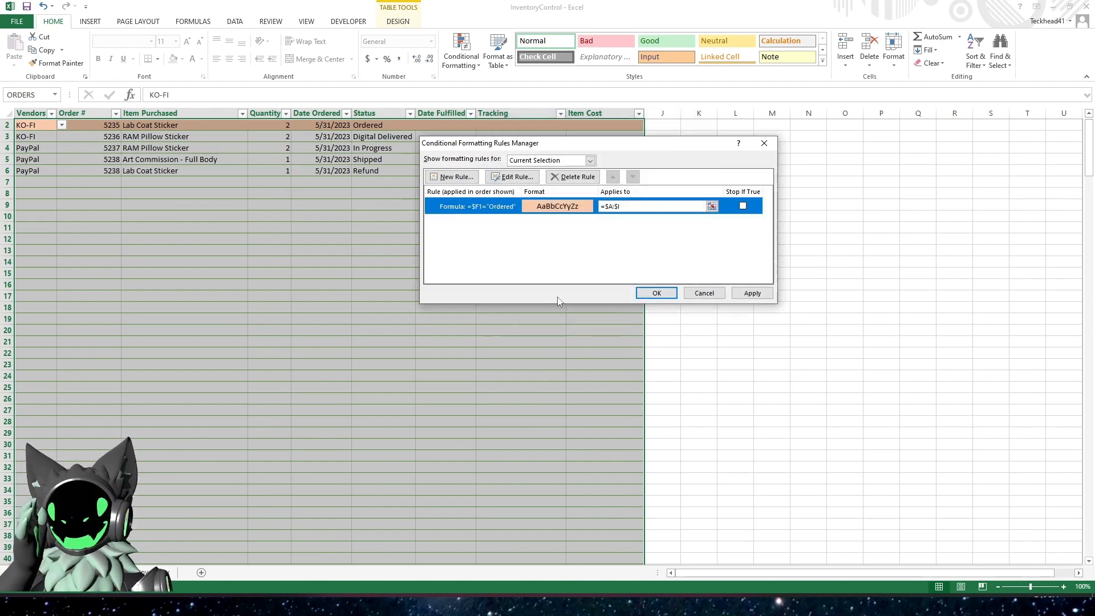
click(648, 294)
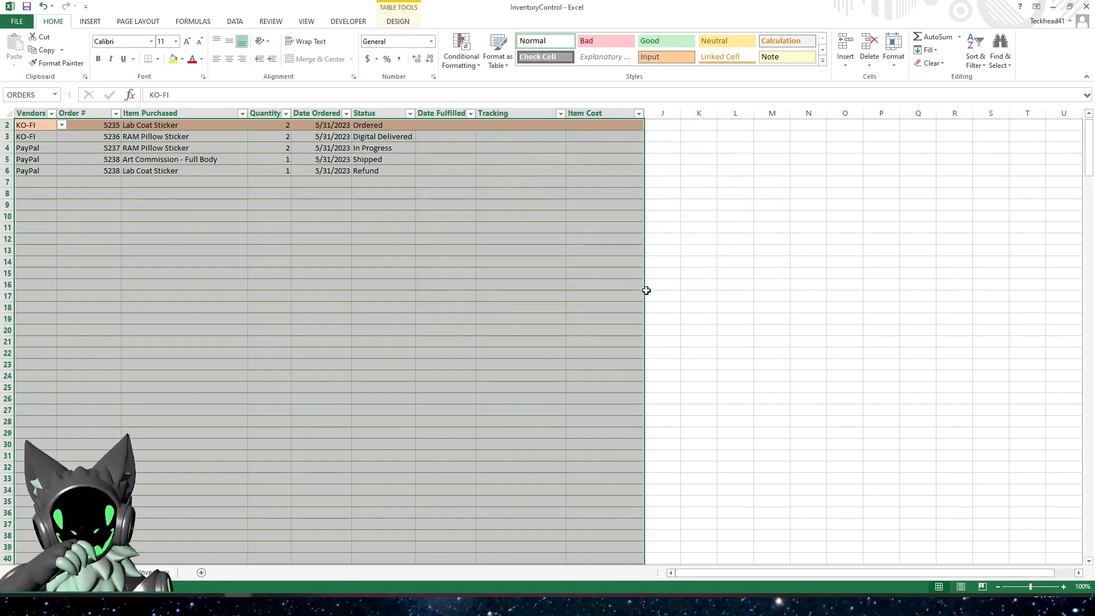
Test the formatting rule by switching the status in F2 to In Progress and back to Ordered
click(429, 240)
click(396, 127)
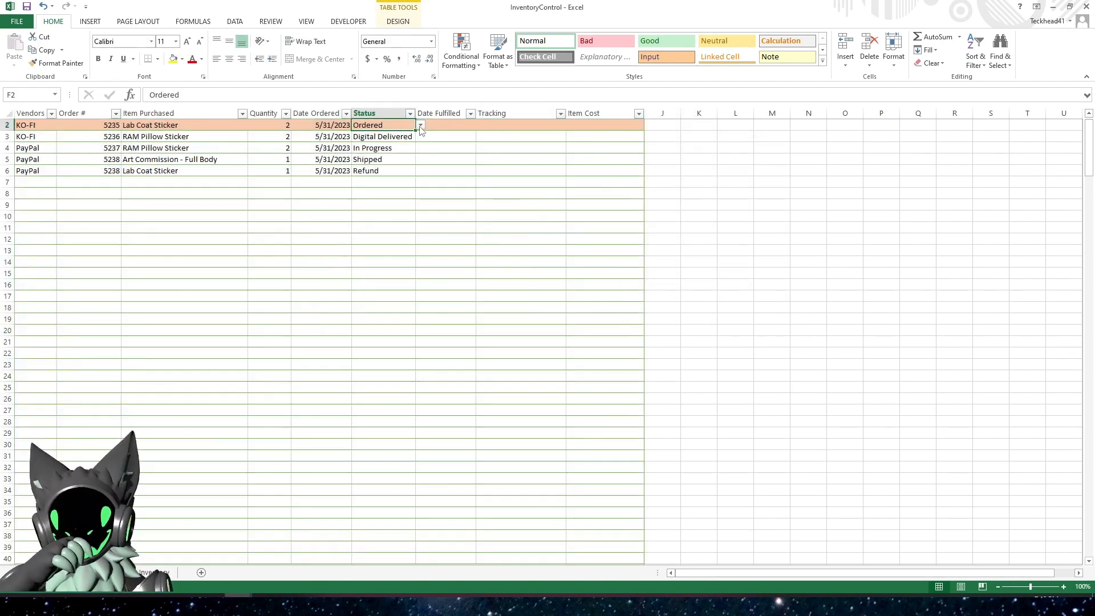
click(421, 125)
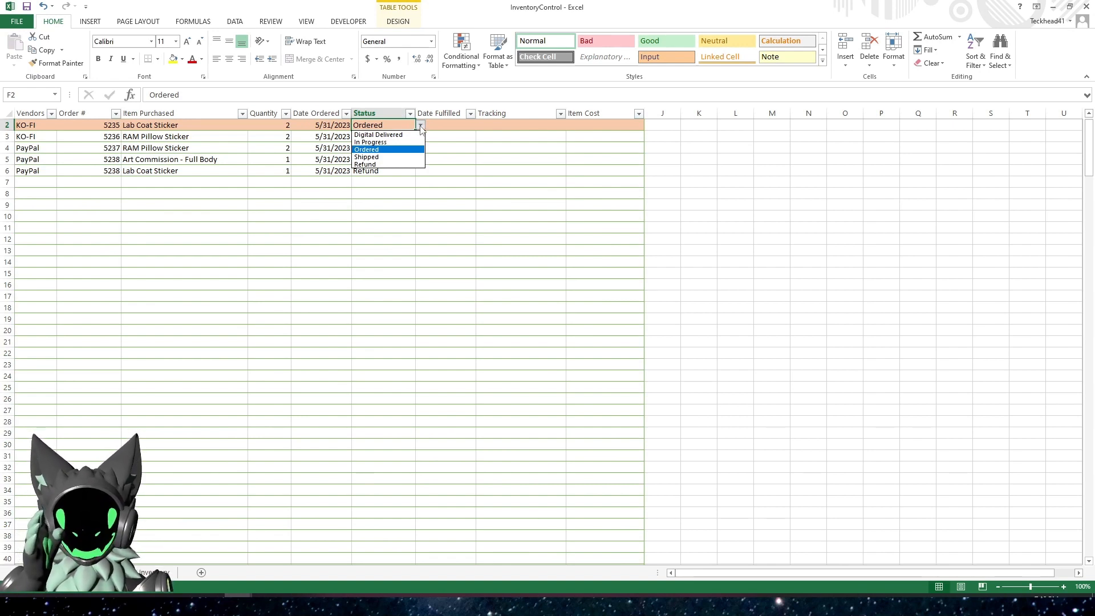
click(401, 142)
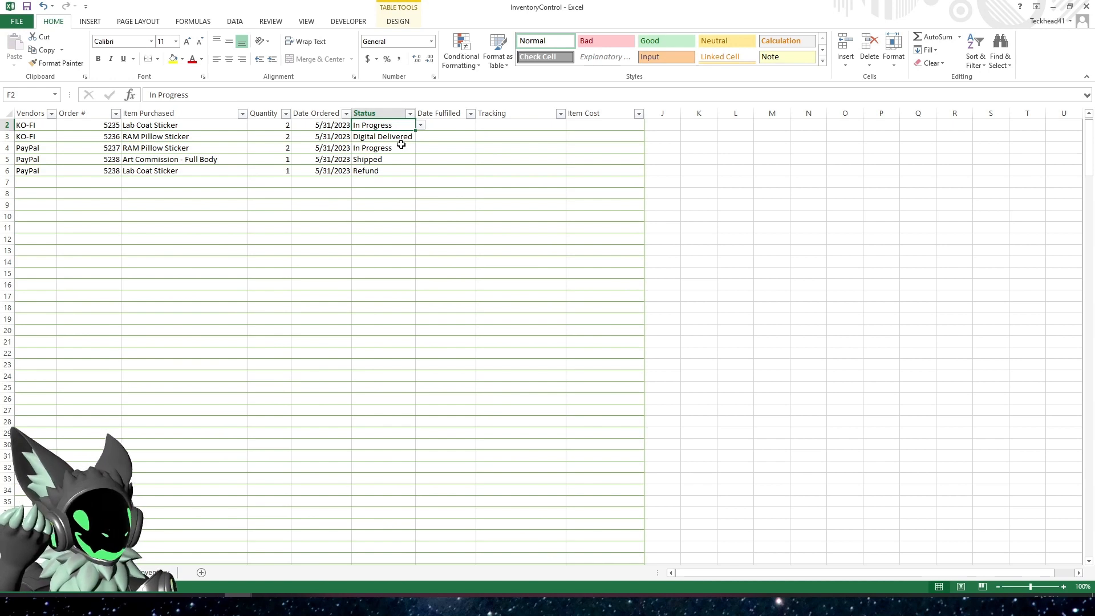
click(421, 125)
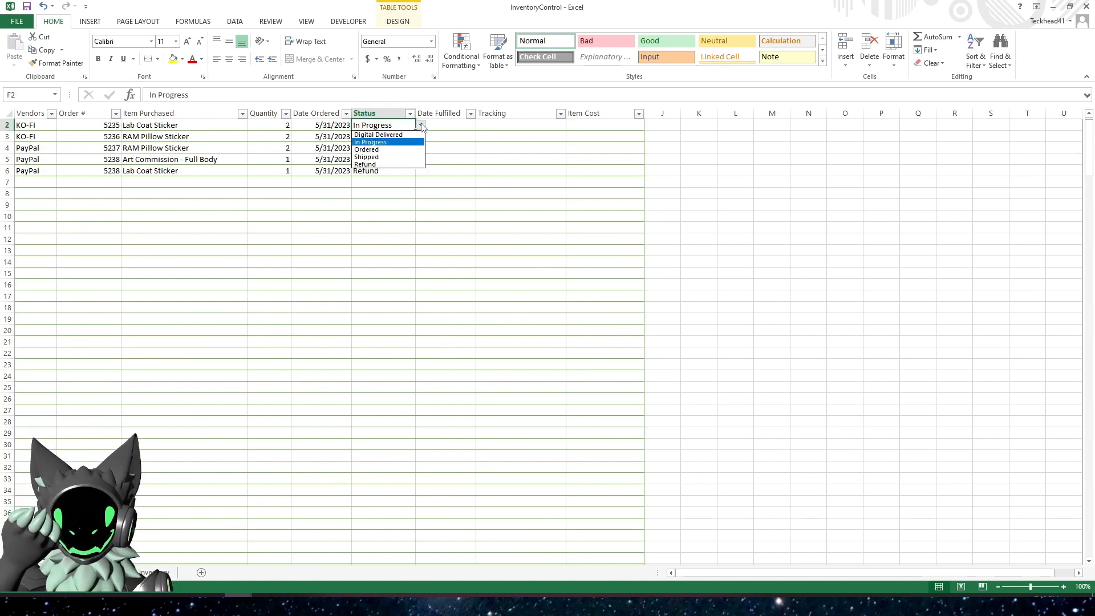
click(379, 150)
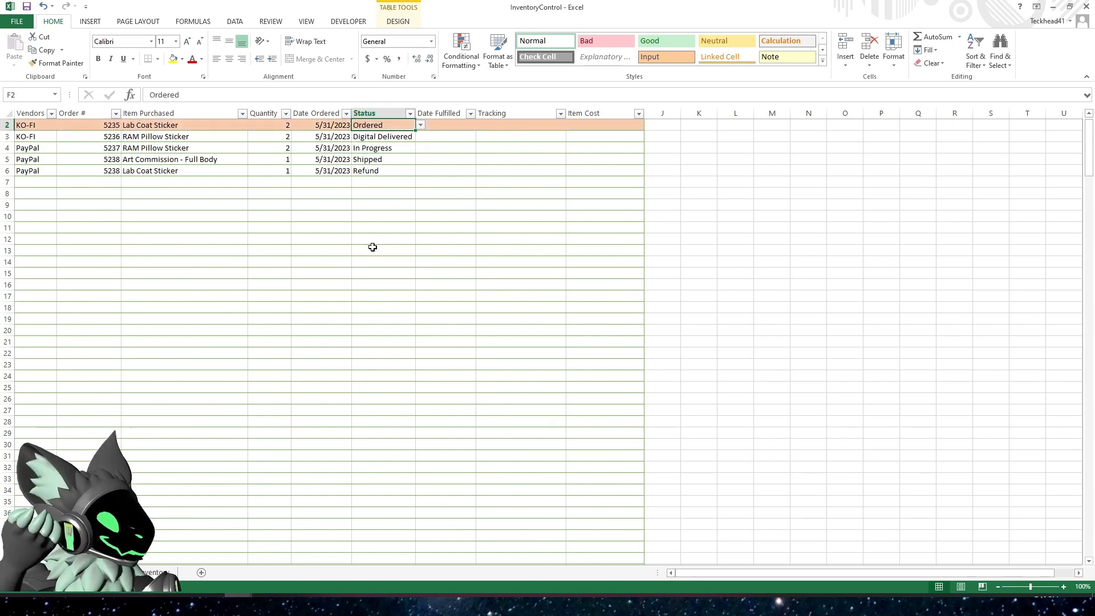
click(165, 124)
click(368, 125)
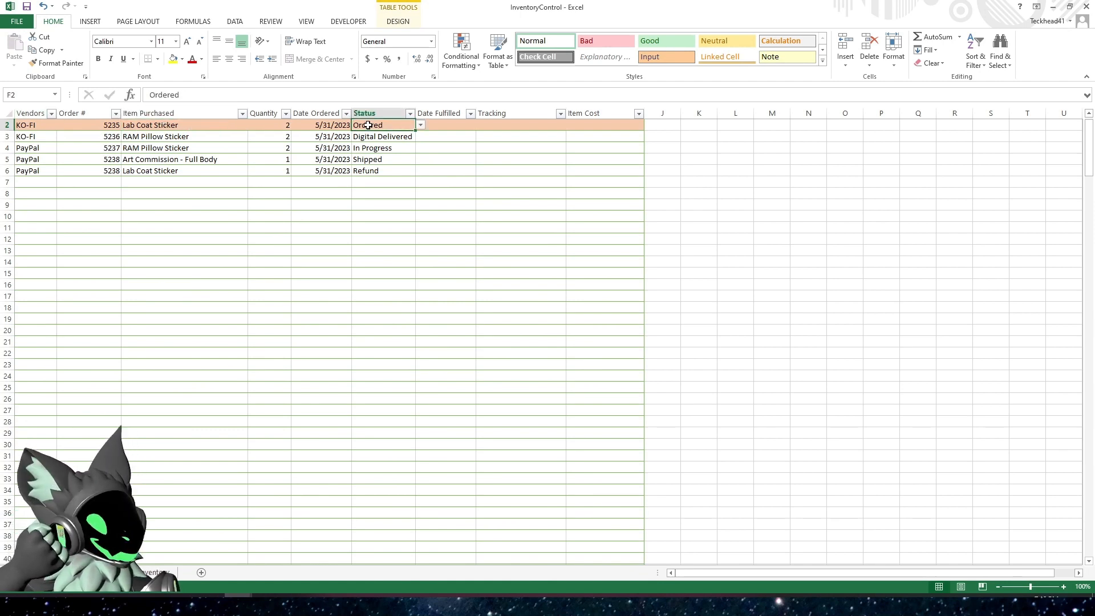
click(439, 126)
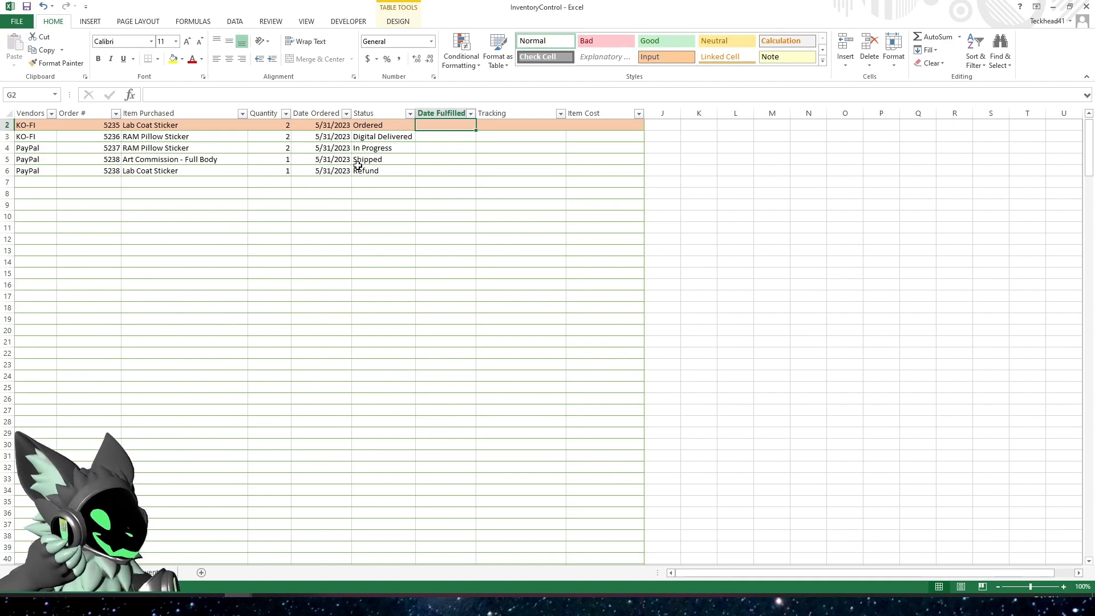
Copy the formula of the existing Ordered conditional formatting rule, leaving that rule as it is
click(29, 124)
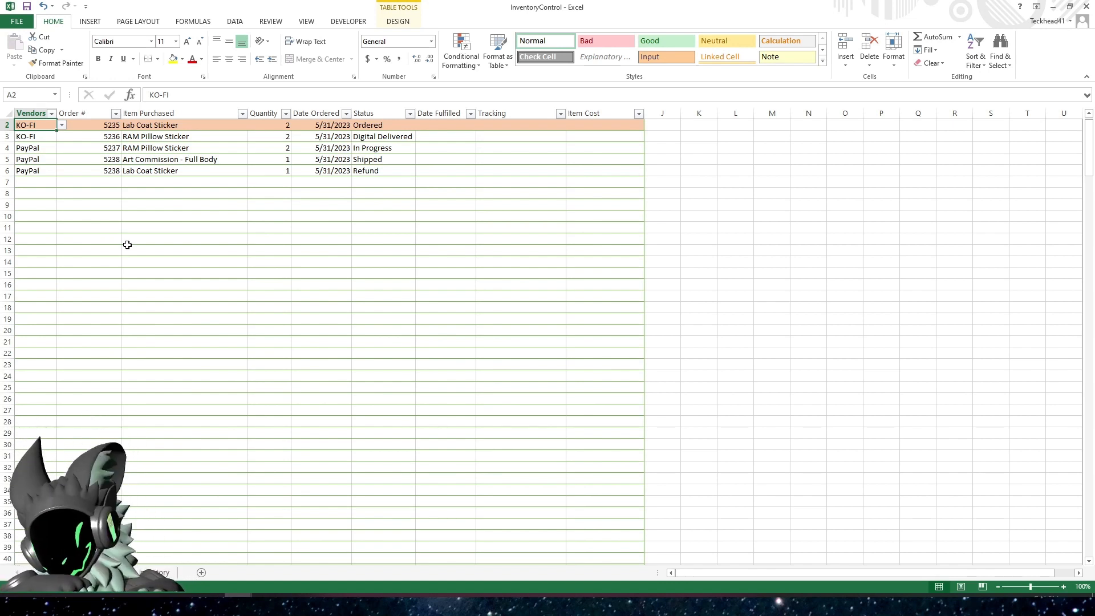
click(377, 126)
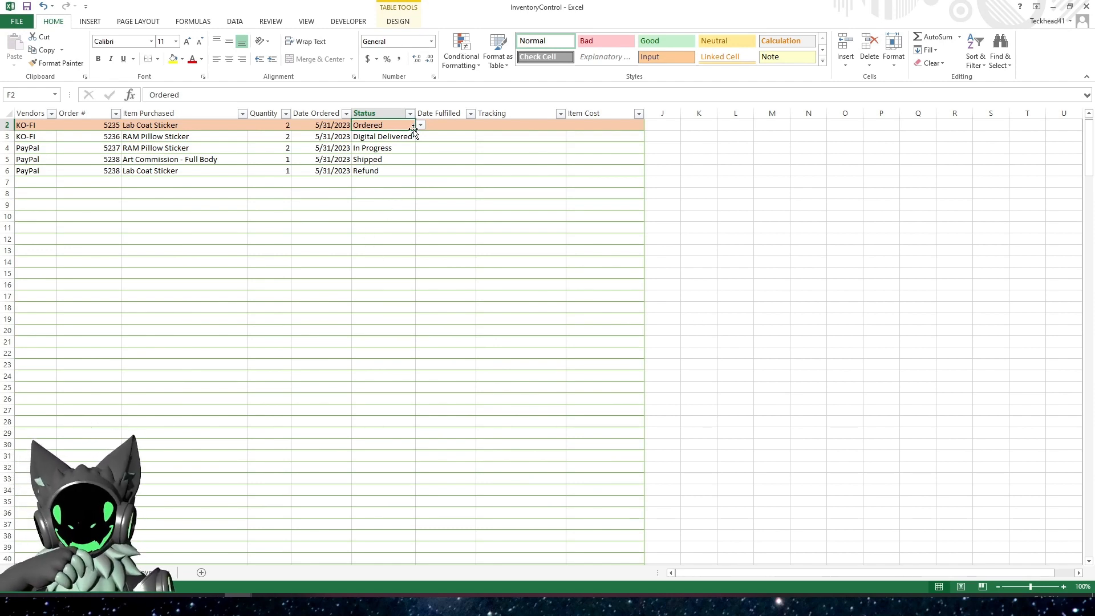
click(461, 63)
click(501, 234)
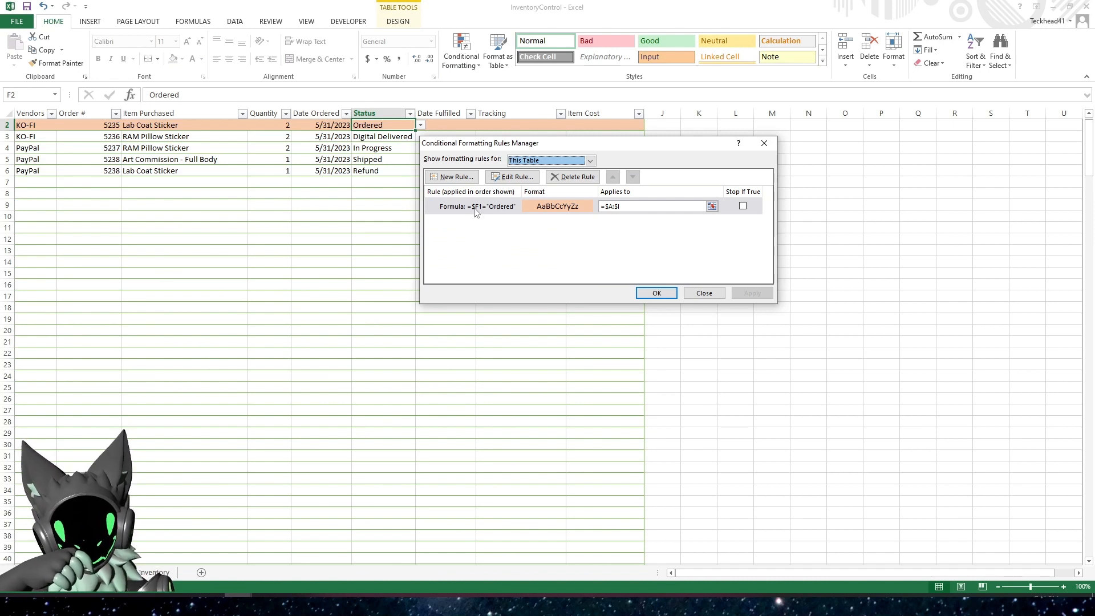
click(475, 211)
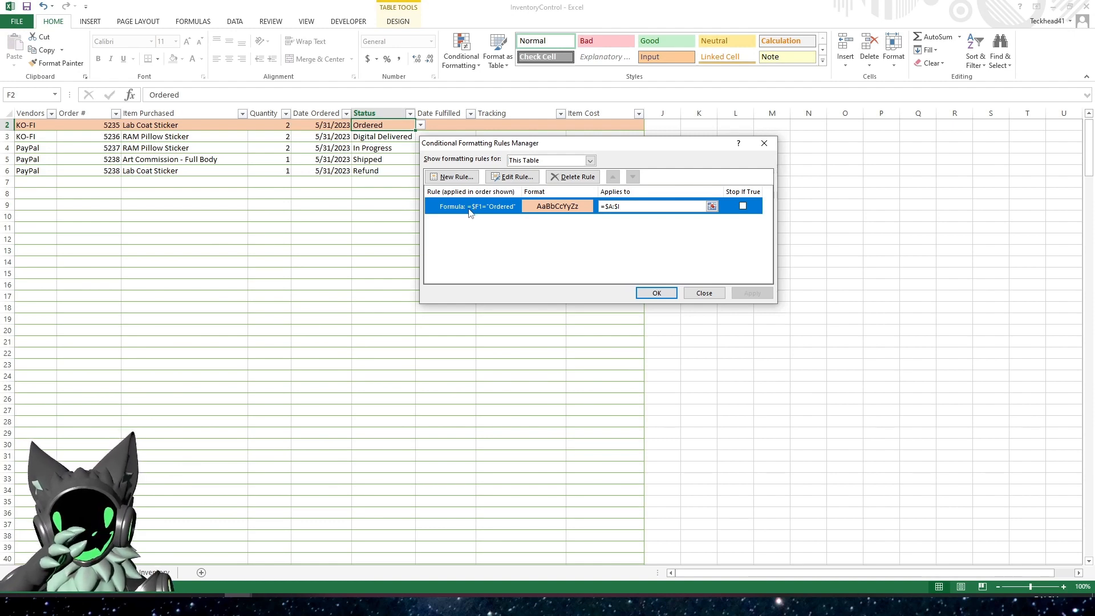
click(497, 179)
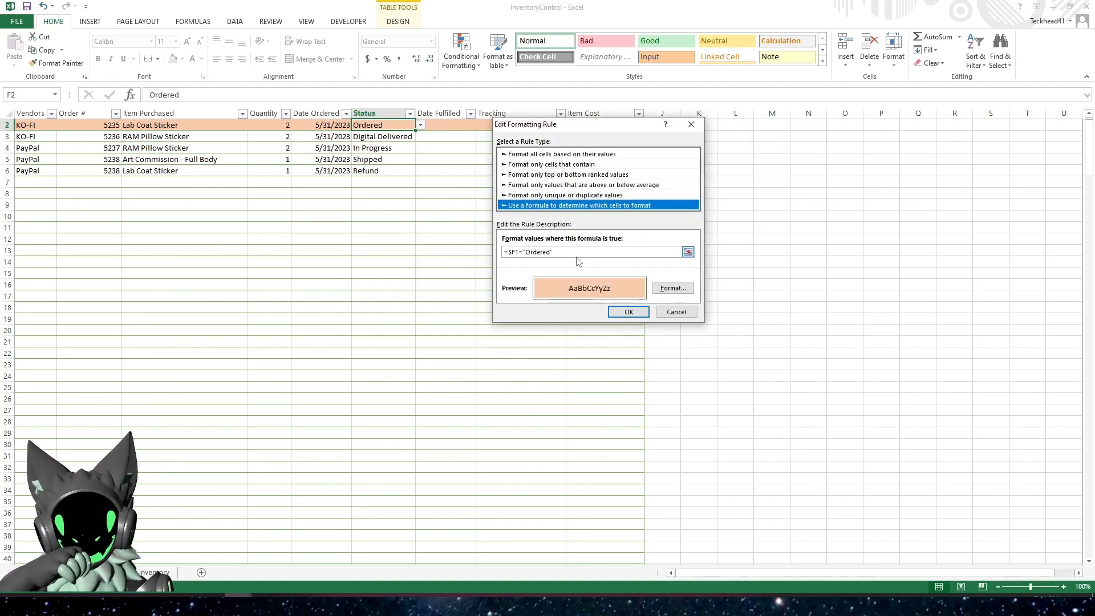
drag(579, 252, 483, 247)
key(ctrl+c)
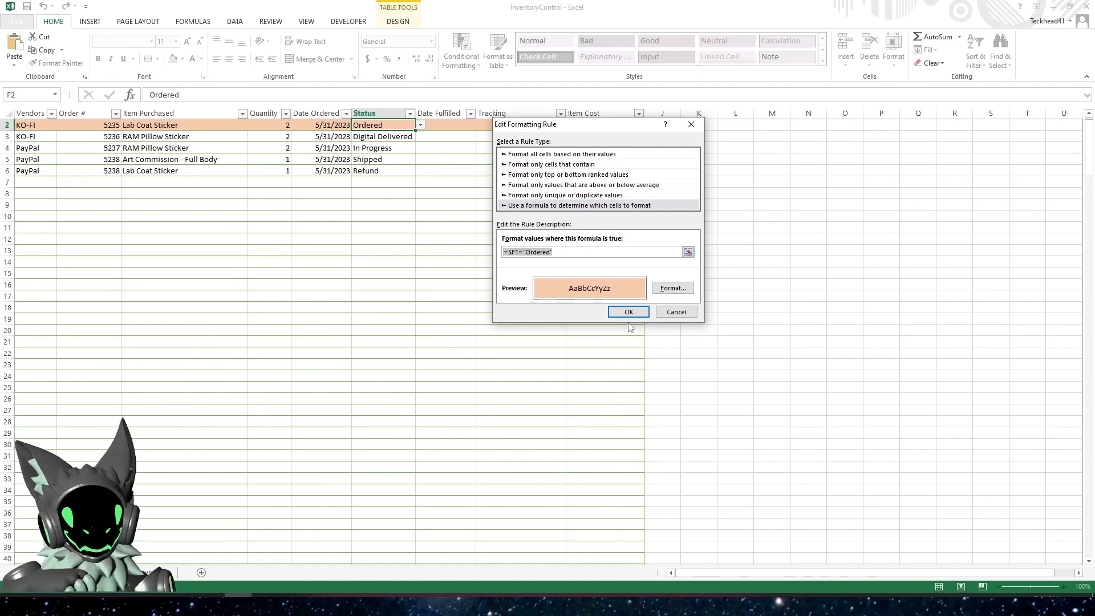
click(676, 312)
Start a new formula-based formatting rule from the copied formula and change it to =$F1="In Progress"
click(449, 177)
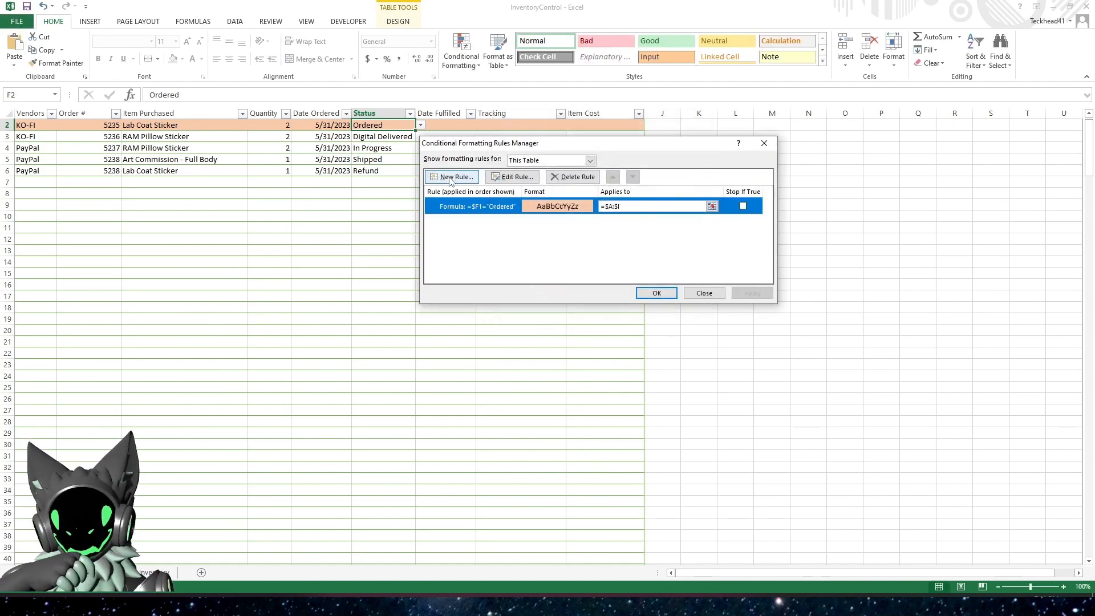
click(521, 194)
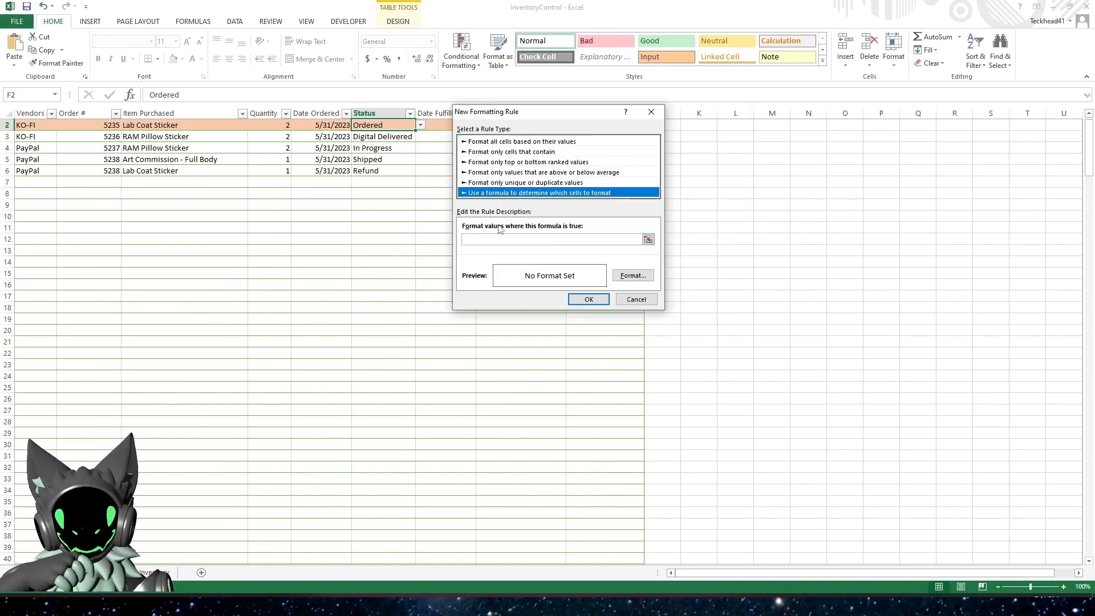
click(497, 239)
key(ctrl+v)
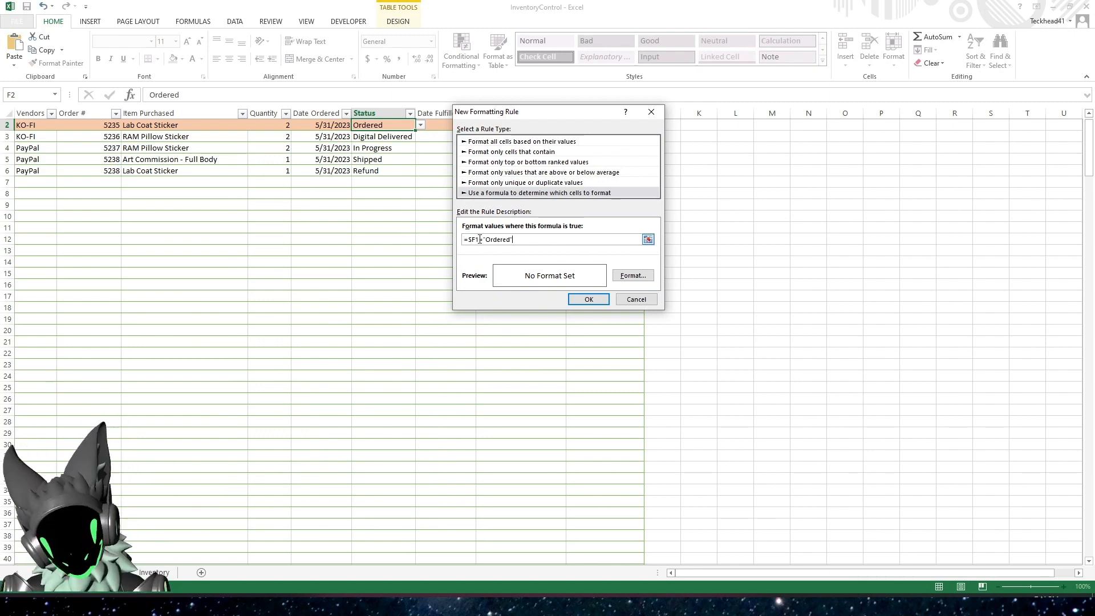
key(BackSpace)
key(BackSpace)
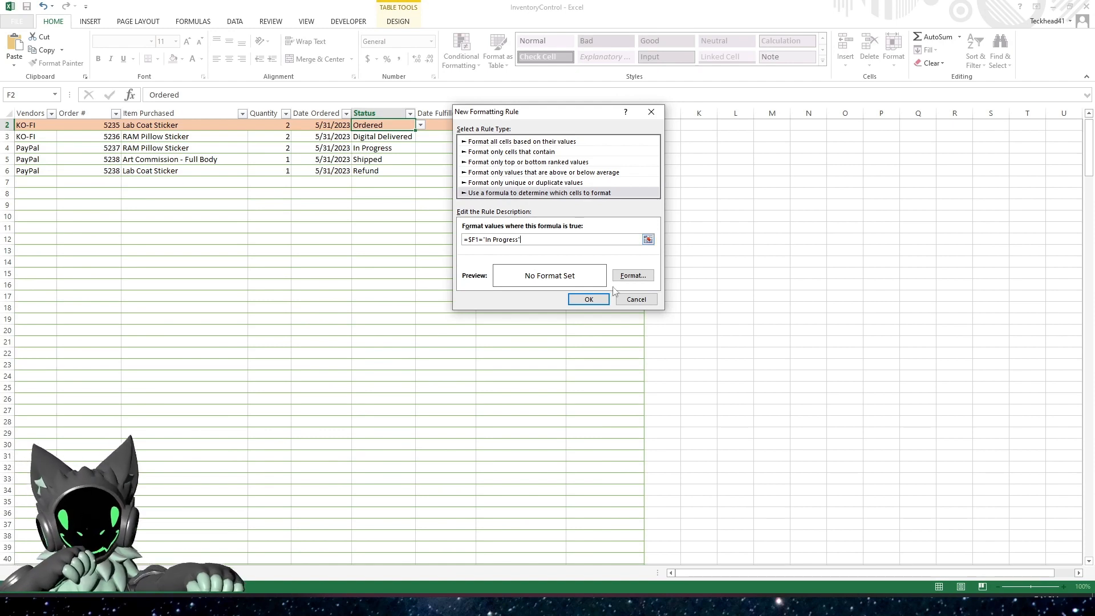
Give the In Progress rule a light gold fill and create the rule
click(633, 276)
click(541, 150)
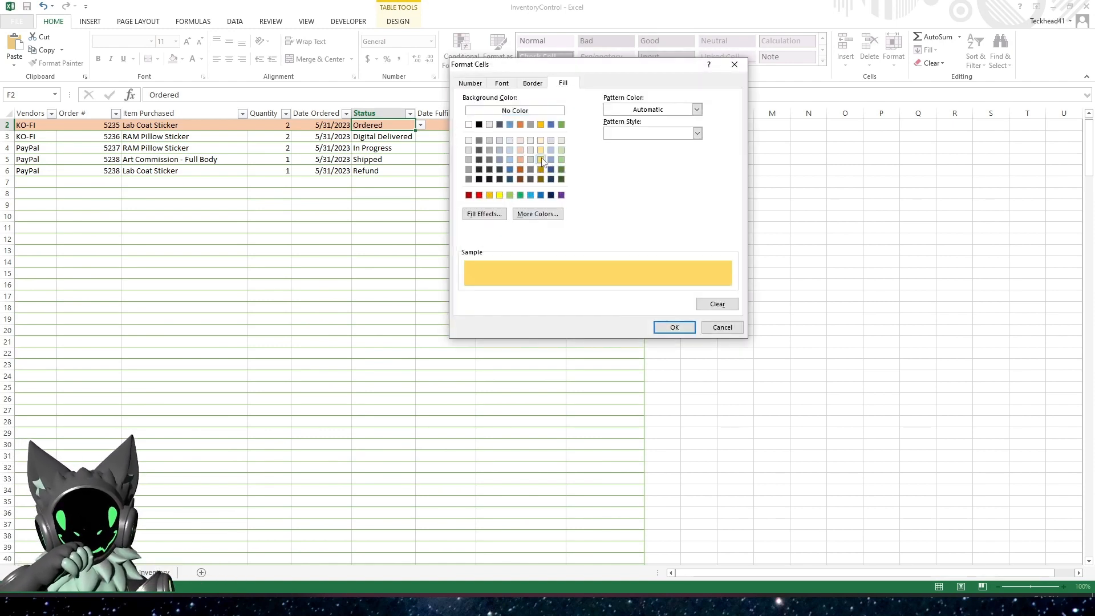
click(672, 328)
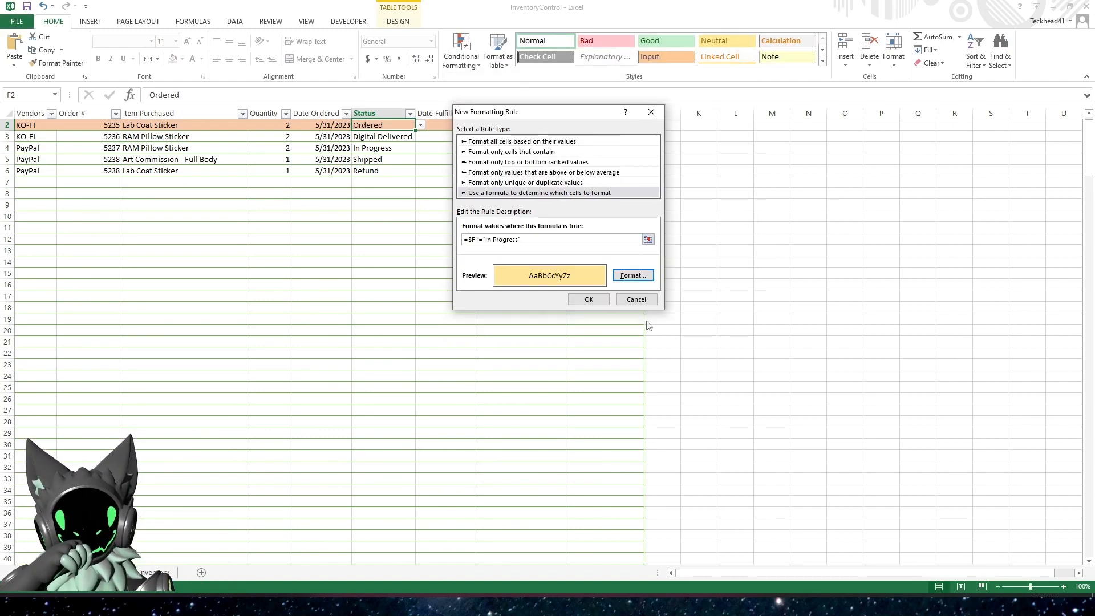
click(591, 295)
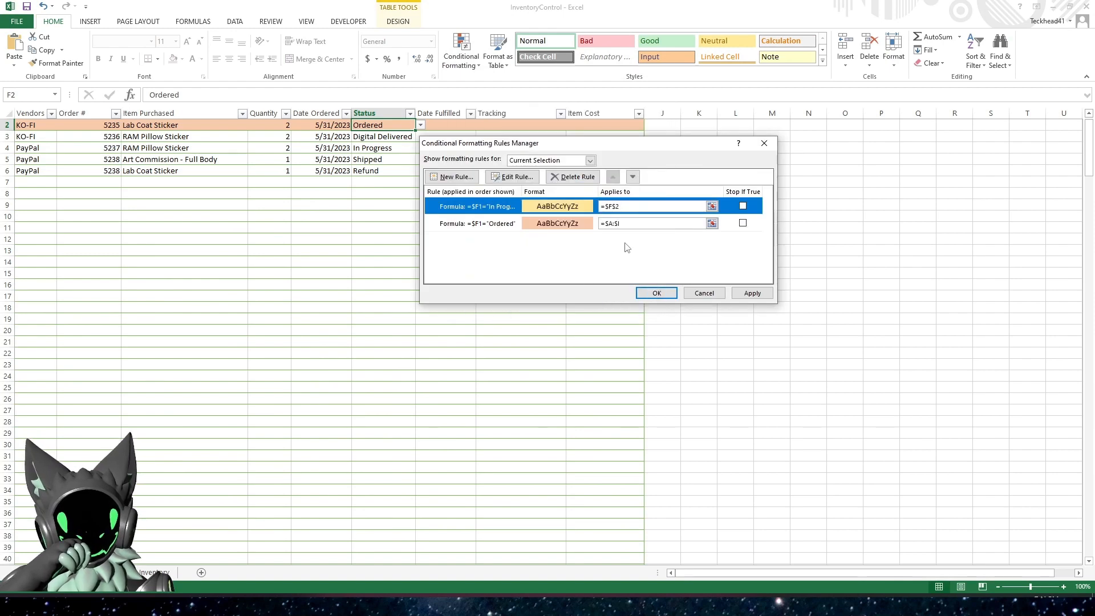
Set the range the In Progress rule applies to as =$A:$I, copied from the Ordered rule, and apply it
click(624, 206)
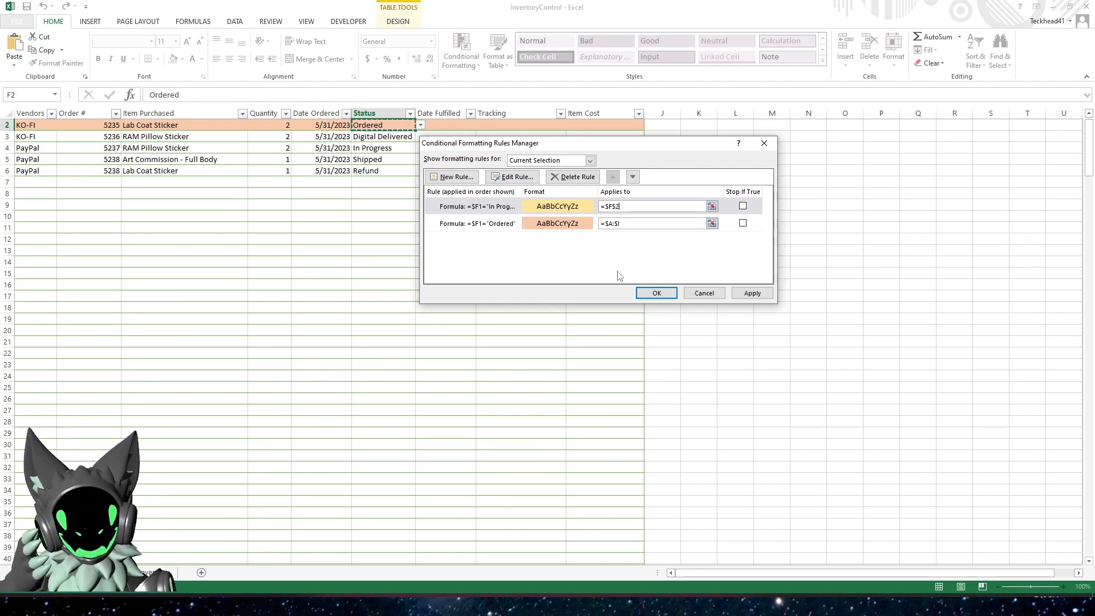
click(592, 223)
key(ctrl+c)
click(622, 206)
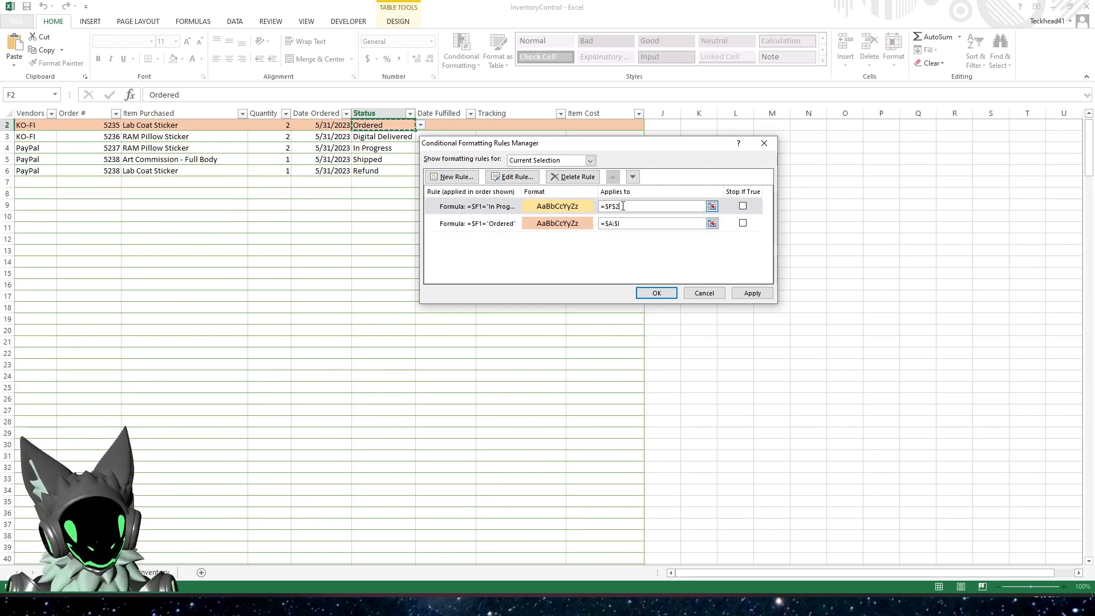
key(ctrl+v)
click(746, 292)
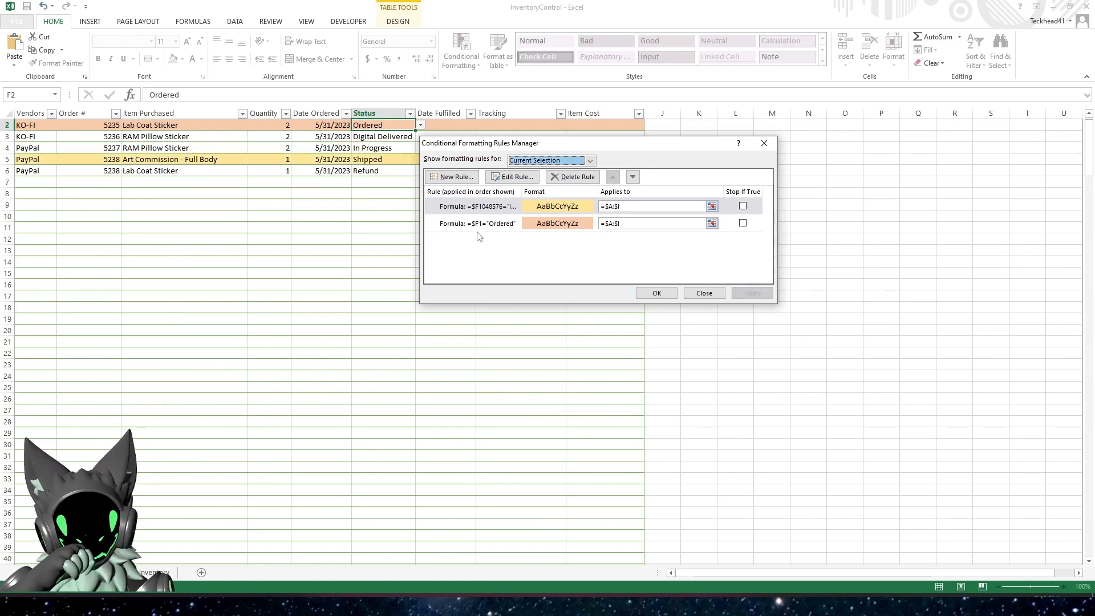
Correct the In Progress rule's formula to =$F1="In Progress"
drag(512, 147, 651, 197)
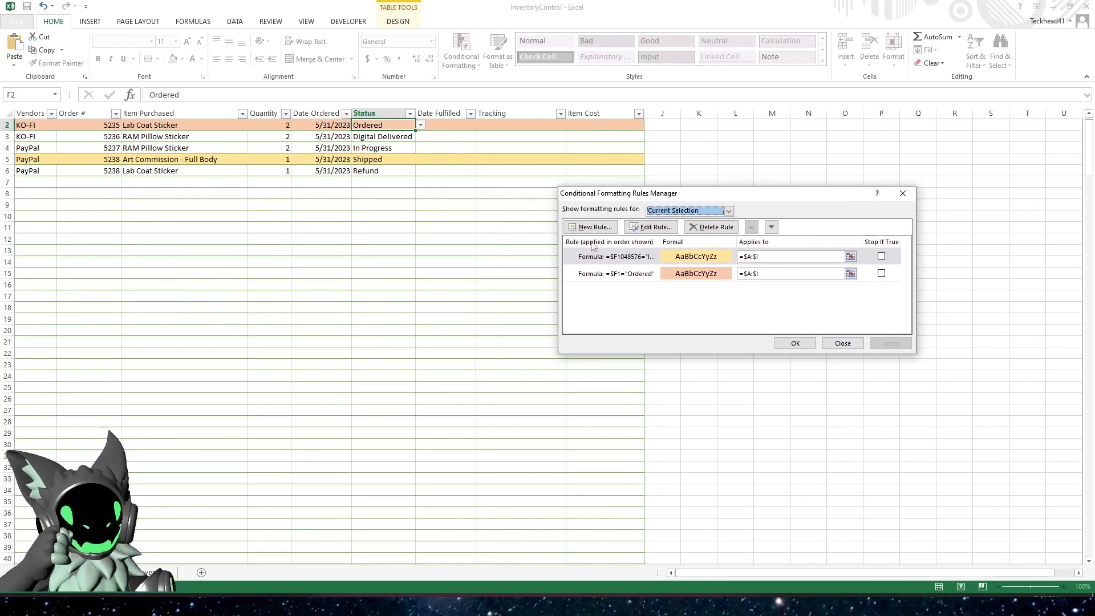
click(635, 258)
click(650, 227)
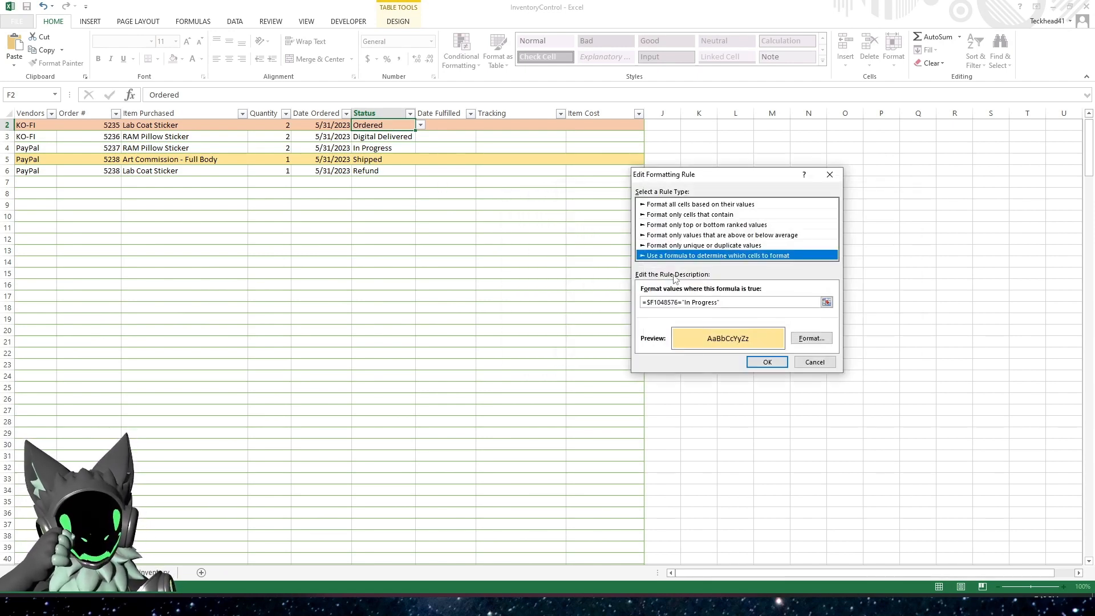
click(678, 303)
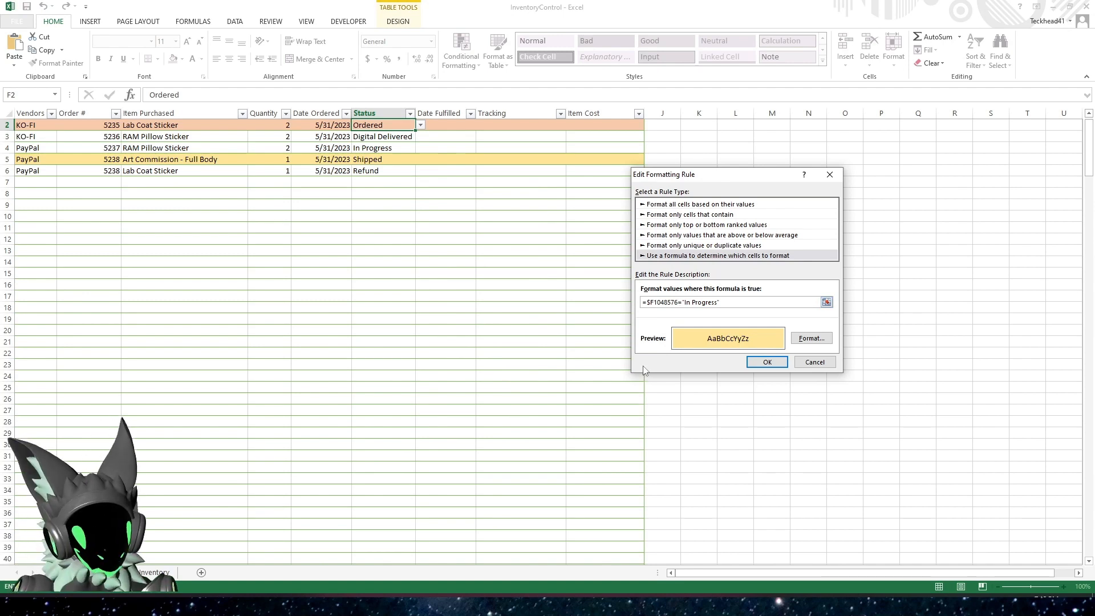
key(BackSpace)
key(BackSpace)
key(BackSpace)
key(BackSpace)
key(BackSpace)
key(BackSpace)
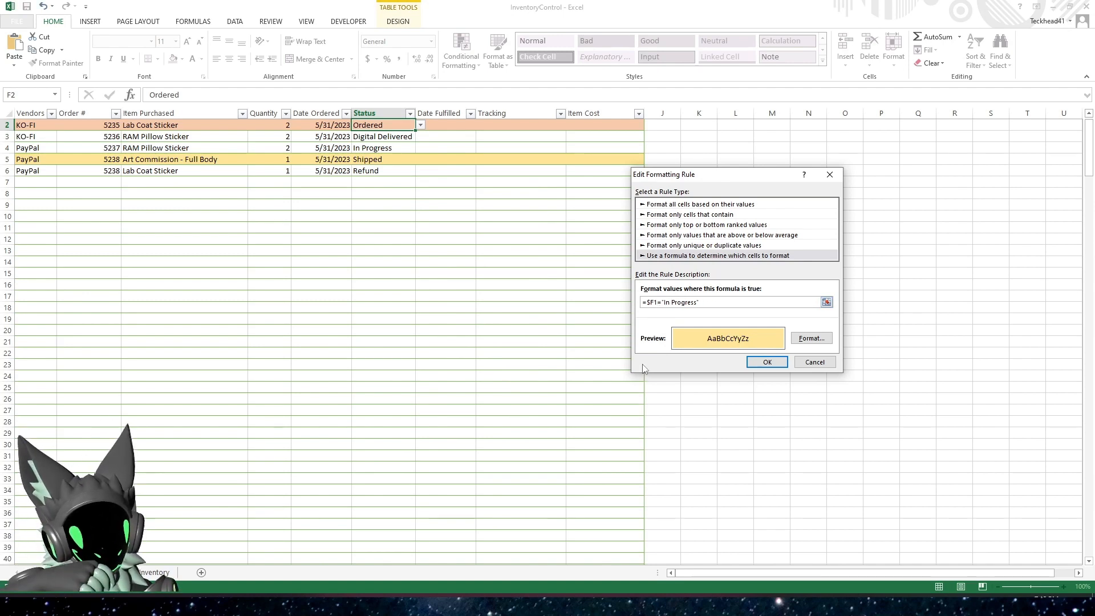
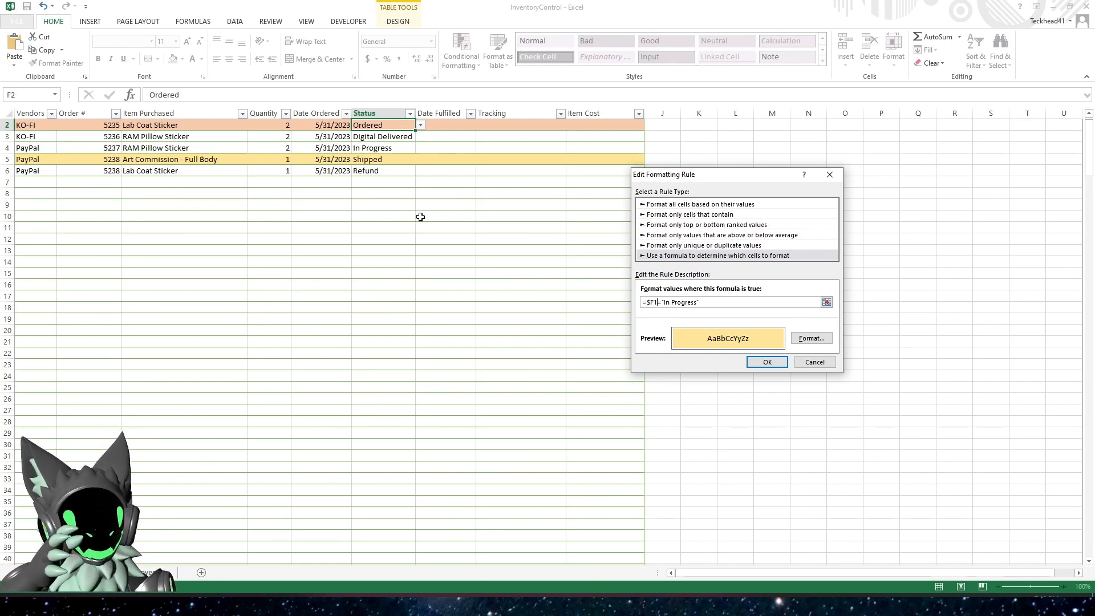
Confirm the corrected formula of the In Progress rule and apply it to the sheet
click(768, 363)
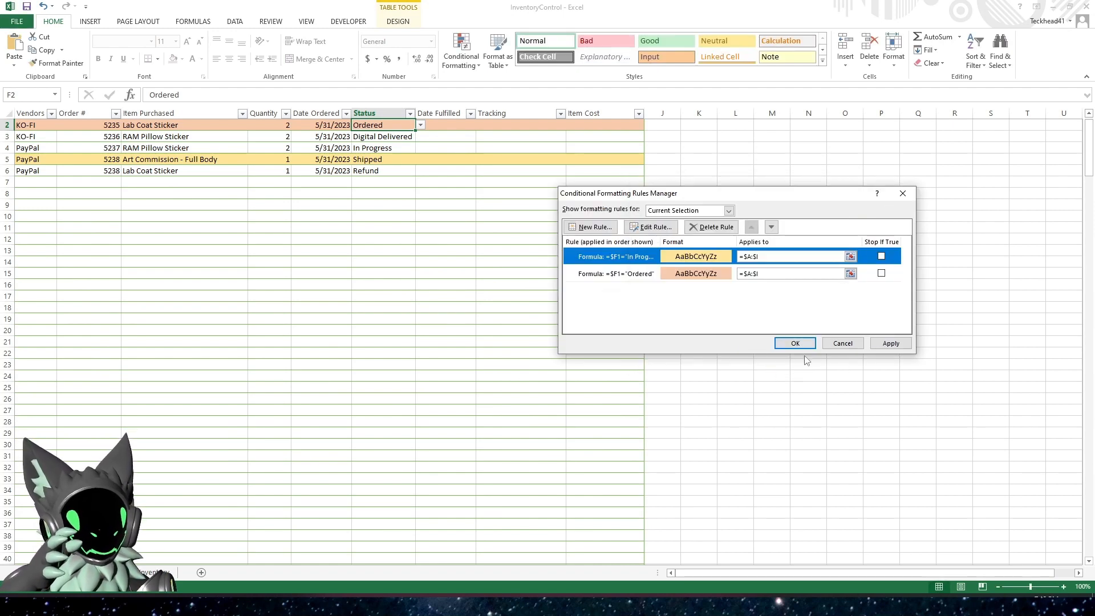
click(891, 344)
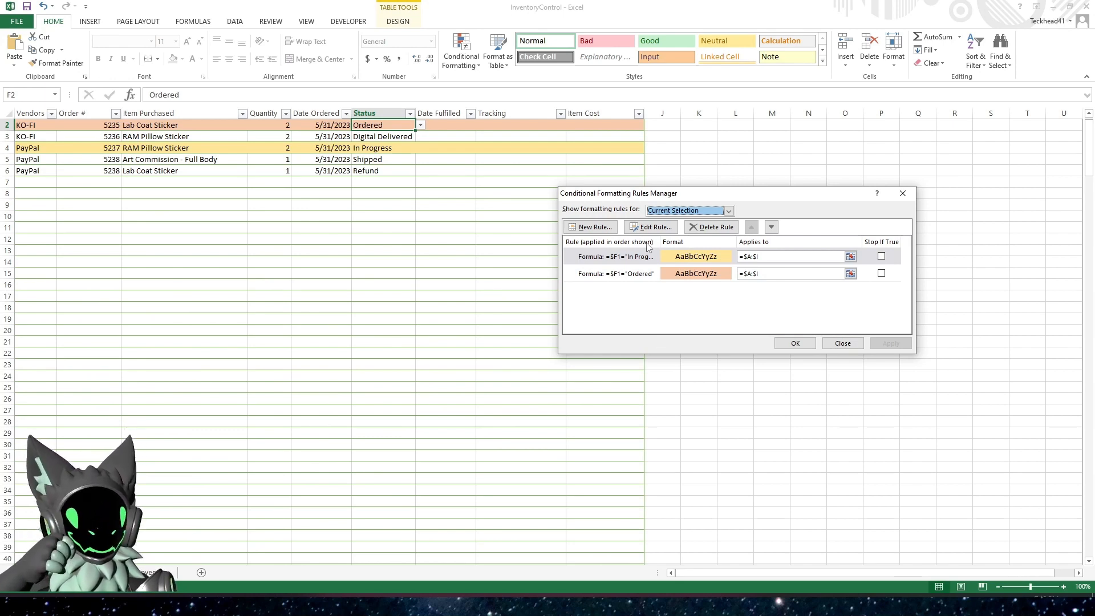
Start a new formula-based formatting rule with the formula =$F1="Refund"
click(603, 228)
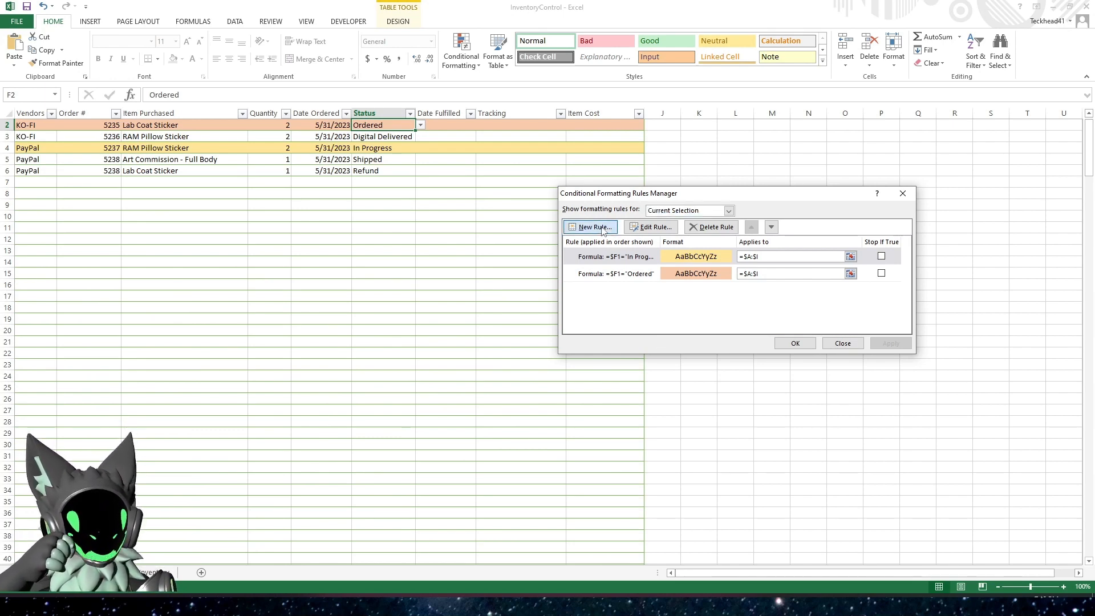
click(674, 249)
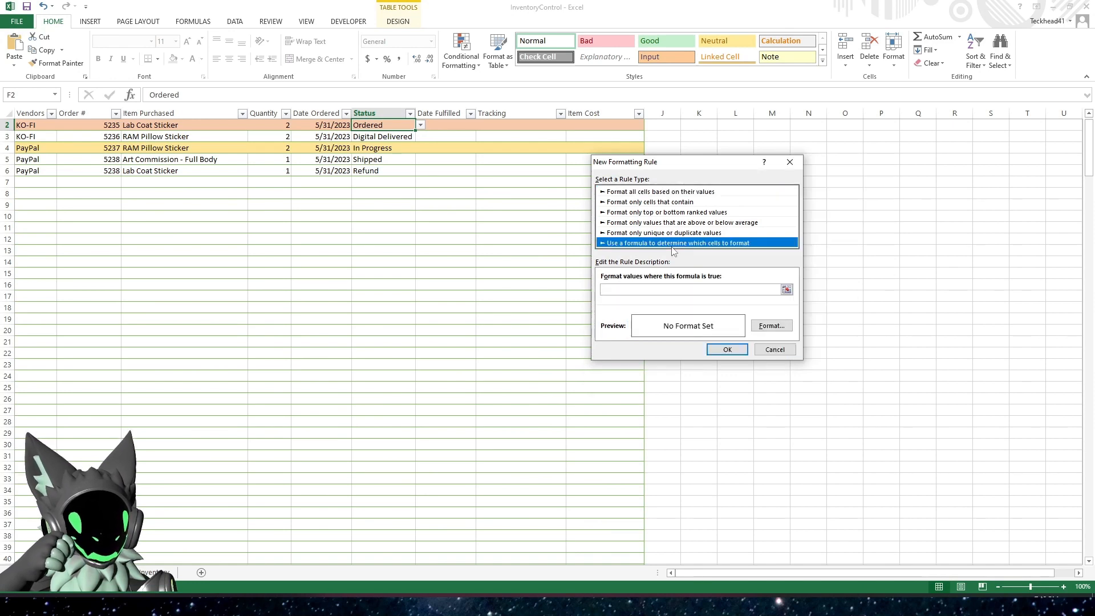
click(648, 289)
text(=)
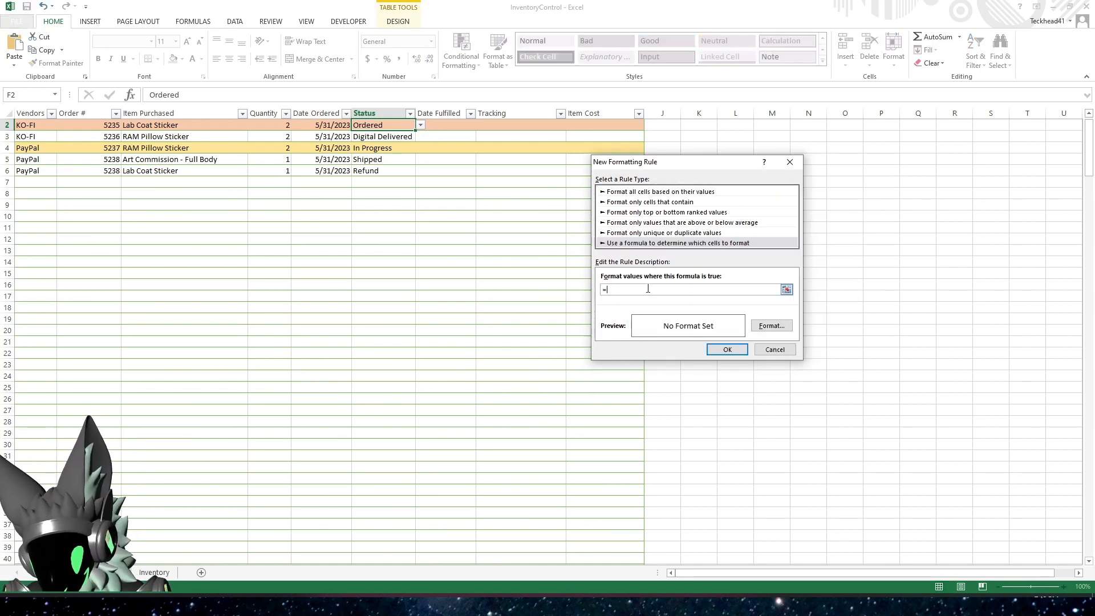
text($F1)
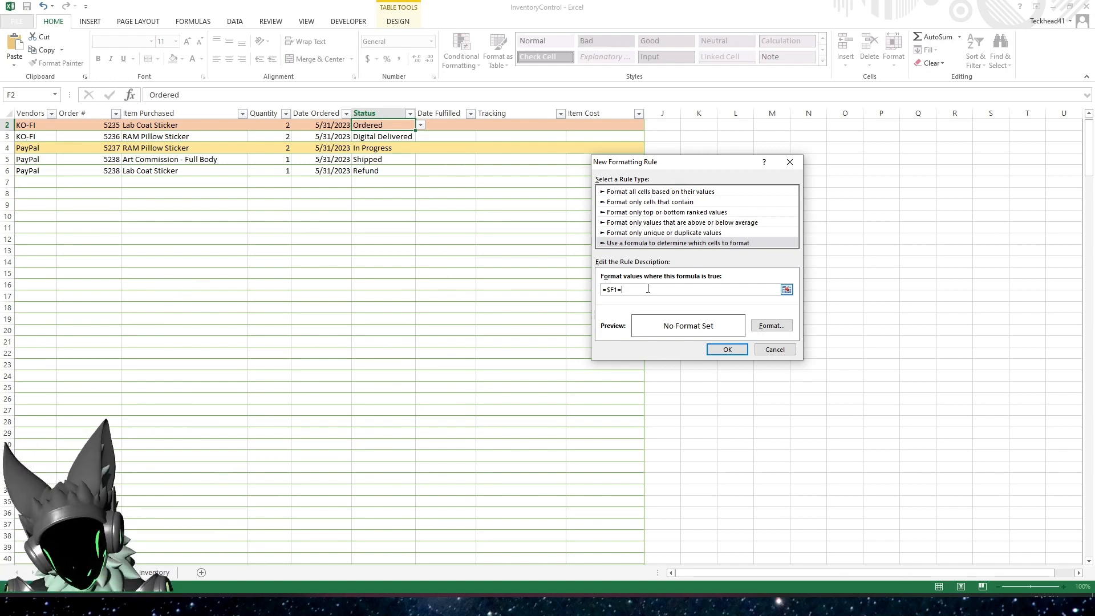
text(=")
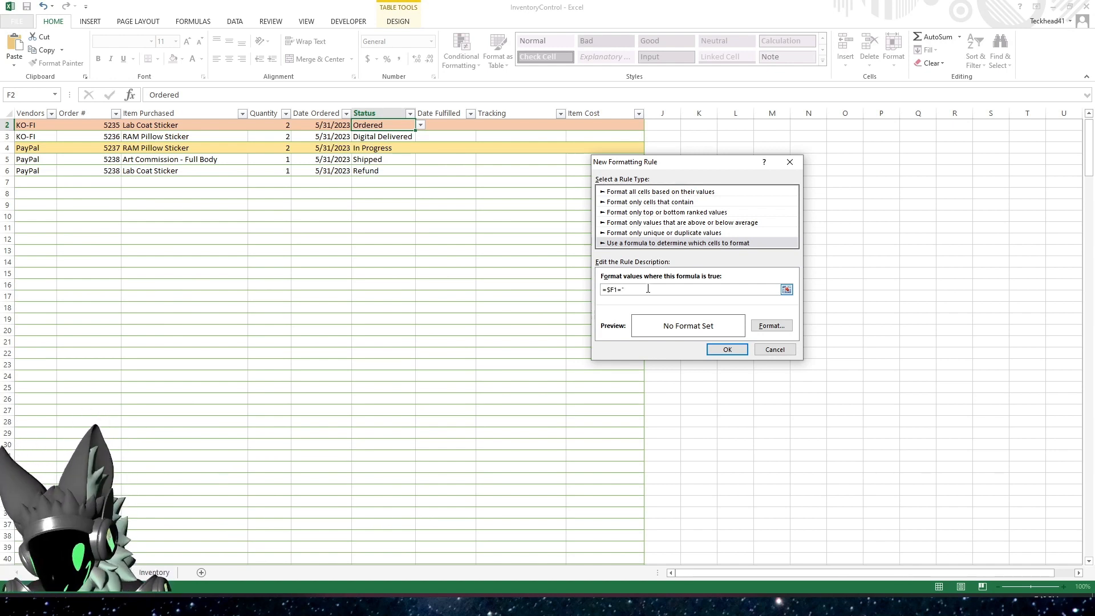
text(Refu)
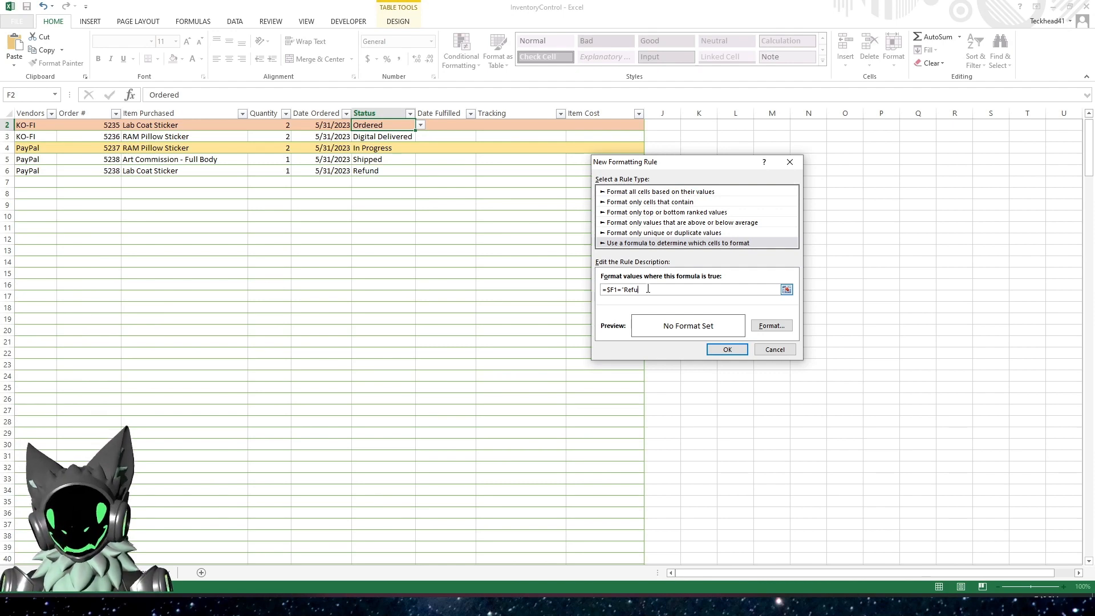
text(und)
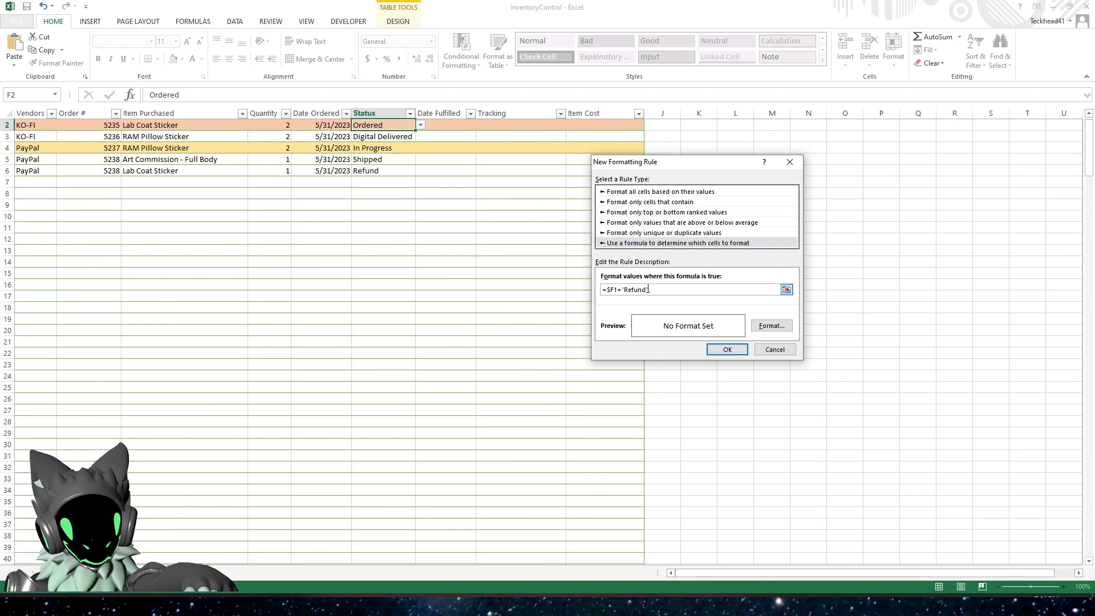
Give the Refund rule a black fill with bold red text and create the rule
click(772, 326)
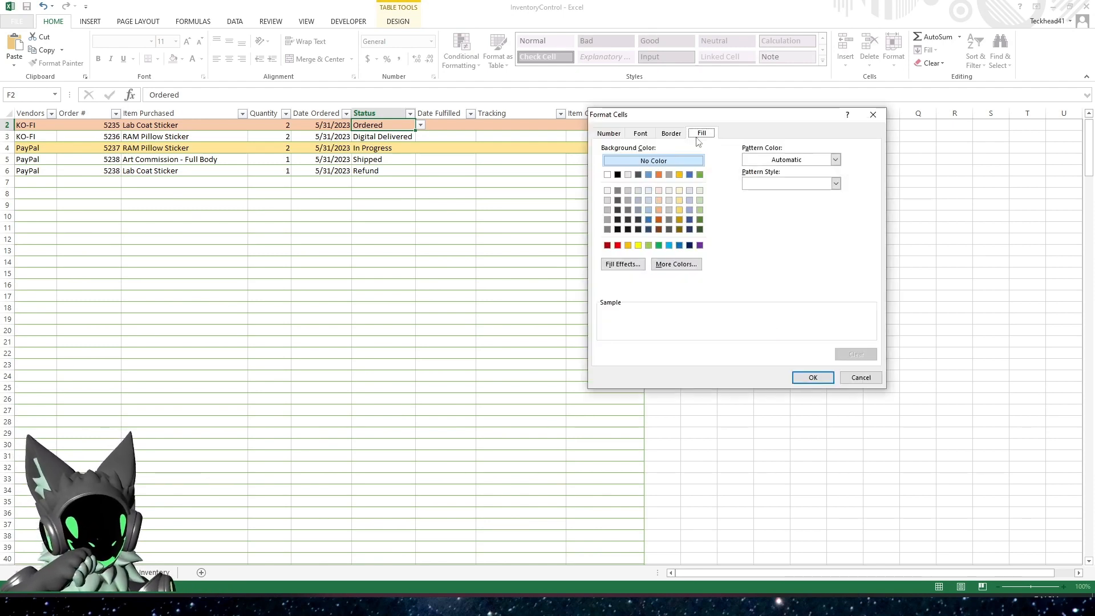
click(618, 175)
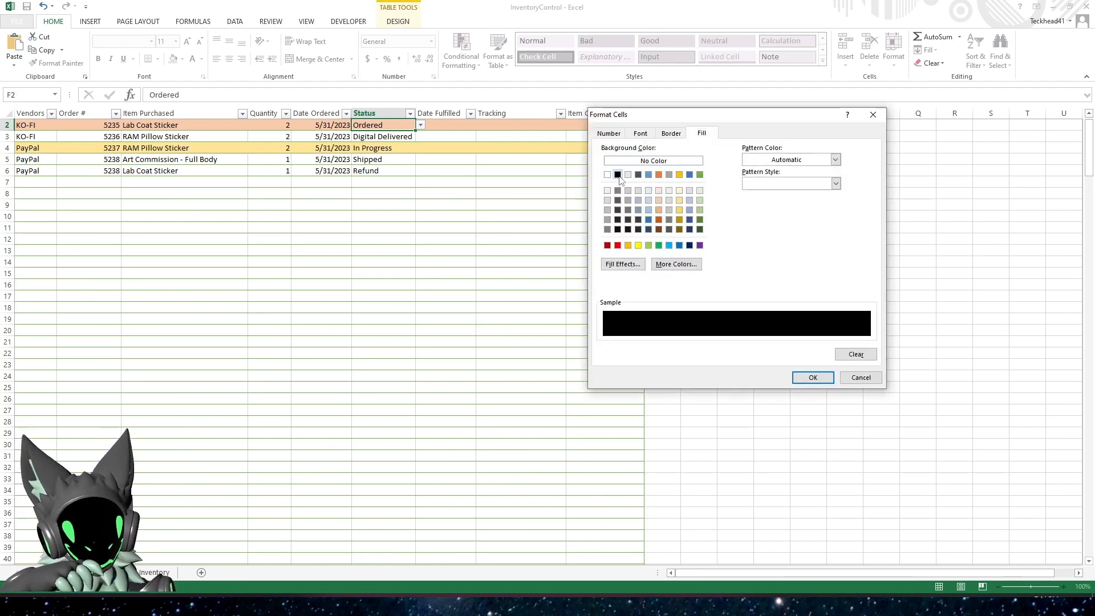
click(607, 136)
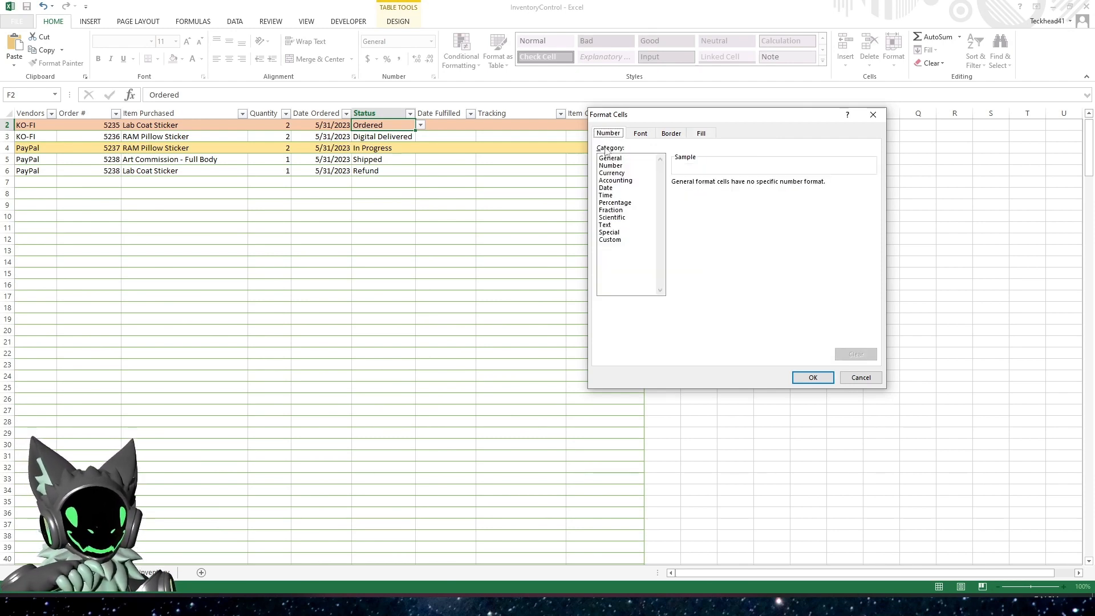
click(642, 136)
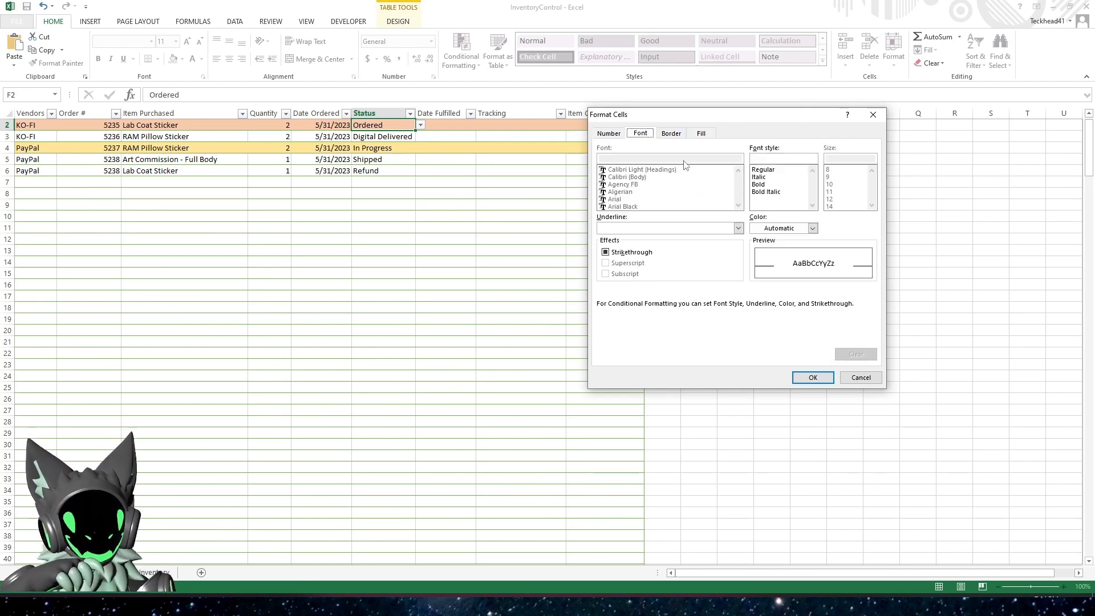
click(812, 228)
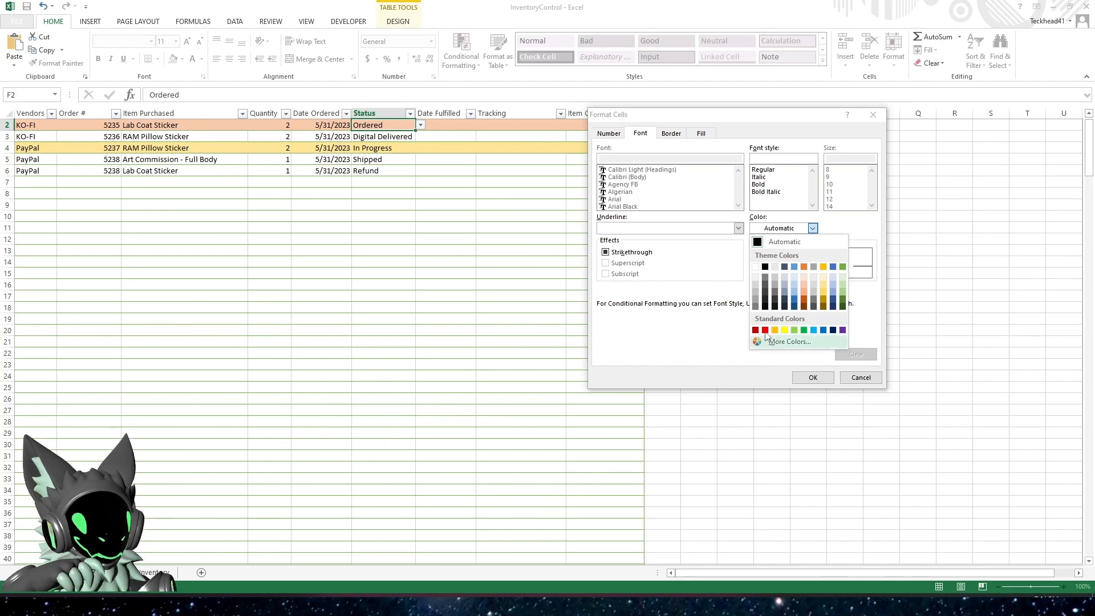
click(765, 330)
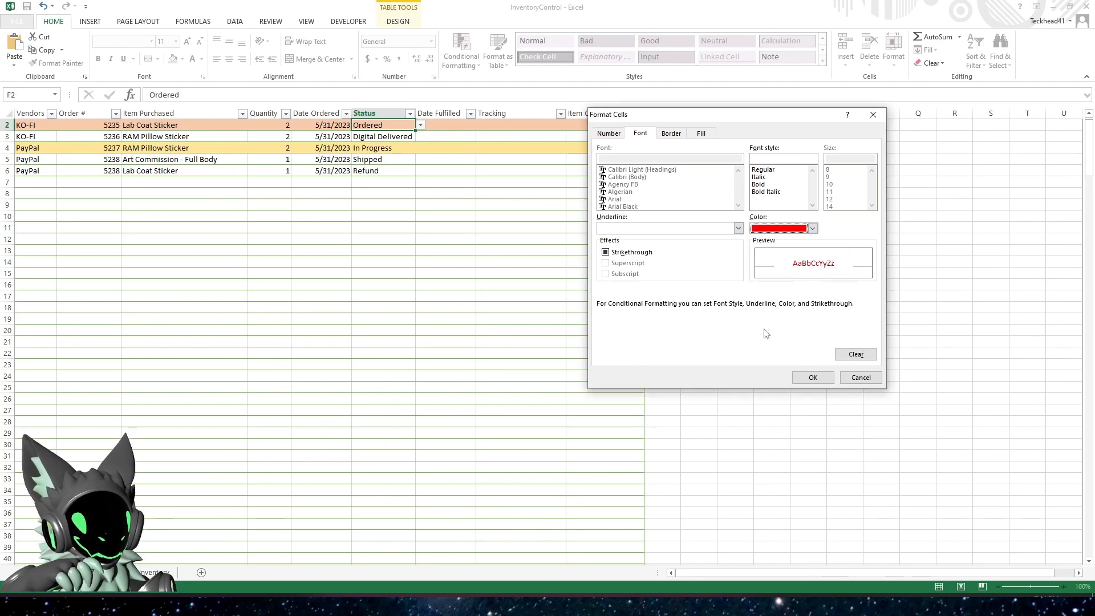
click(767, 184)
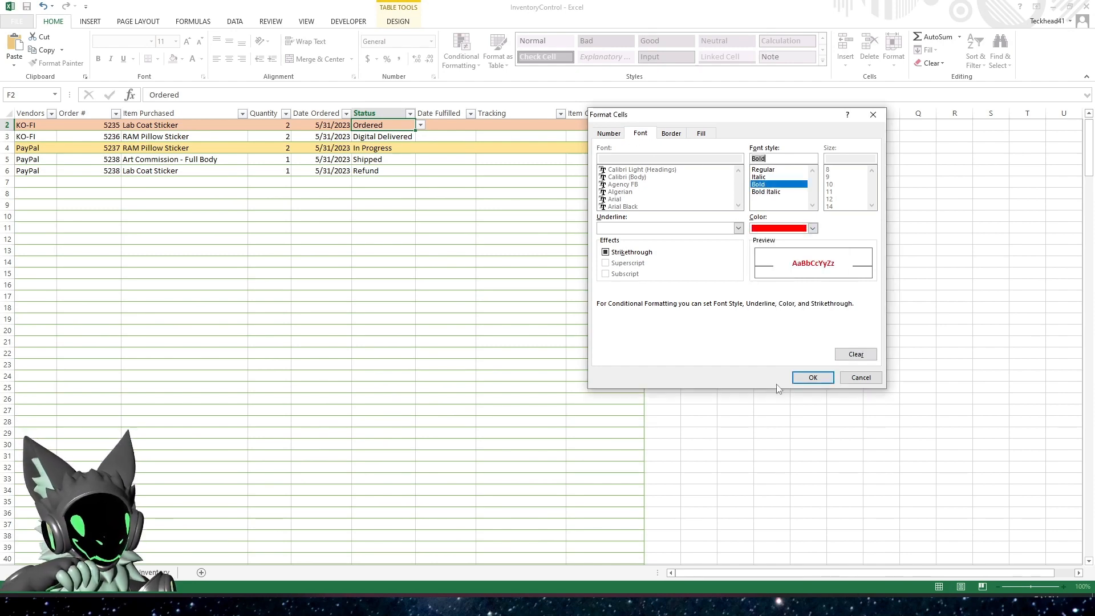
click(813, 377)
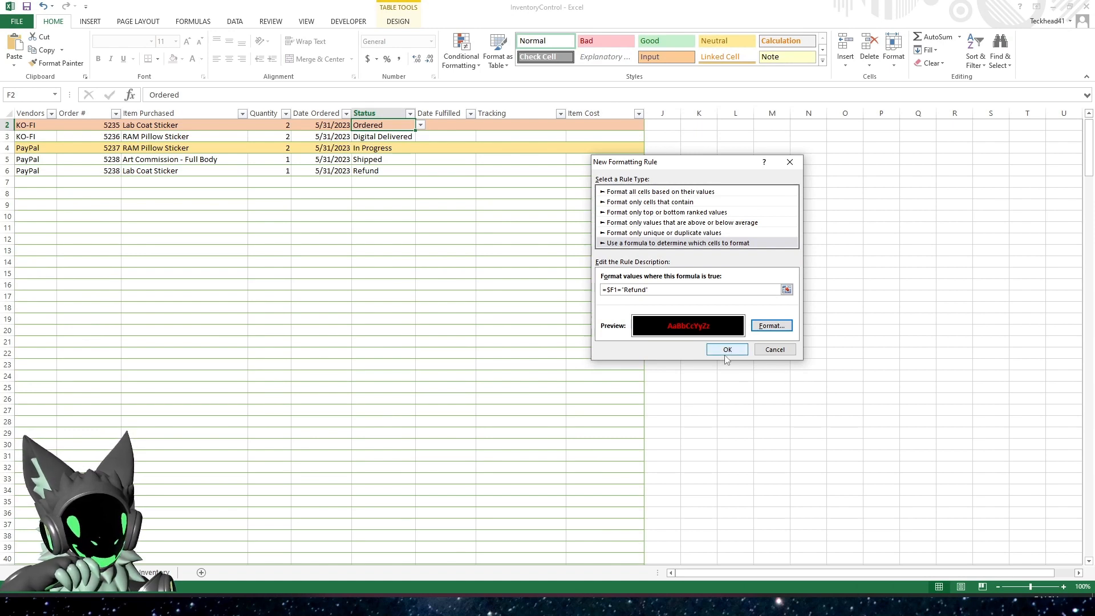
click(728, 350)
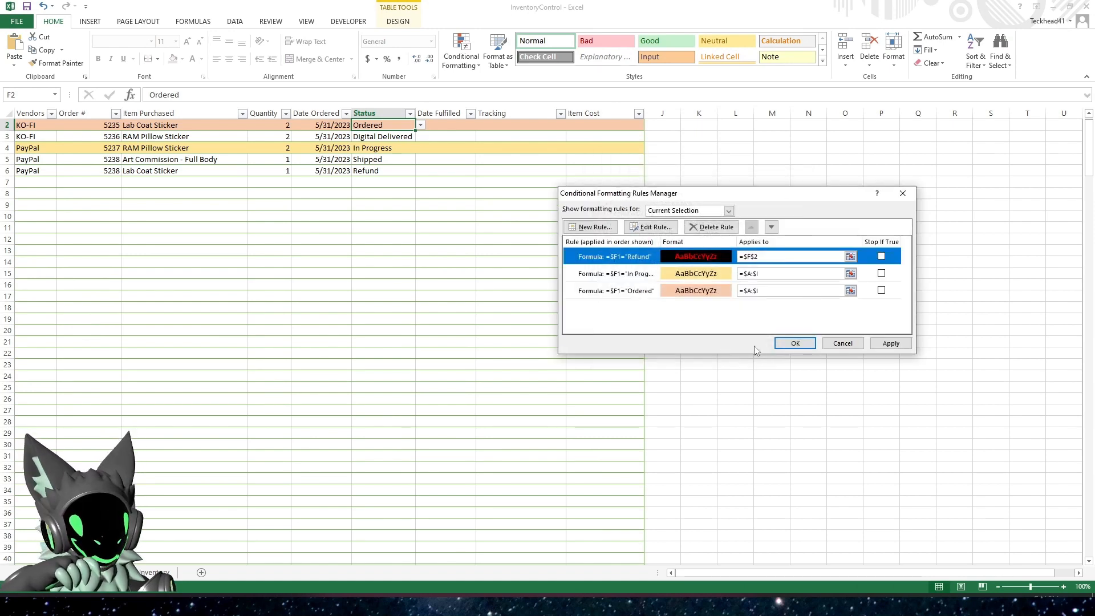
Set the range the Refund rule applies to as =$A:$I and apply it
click(767, 257)
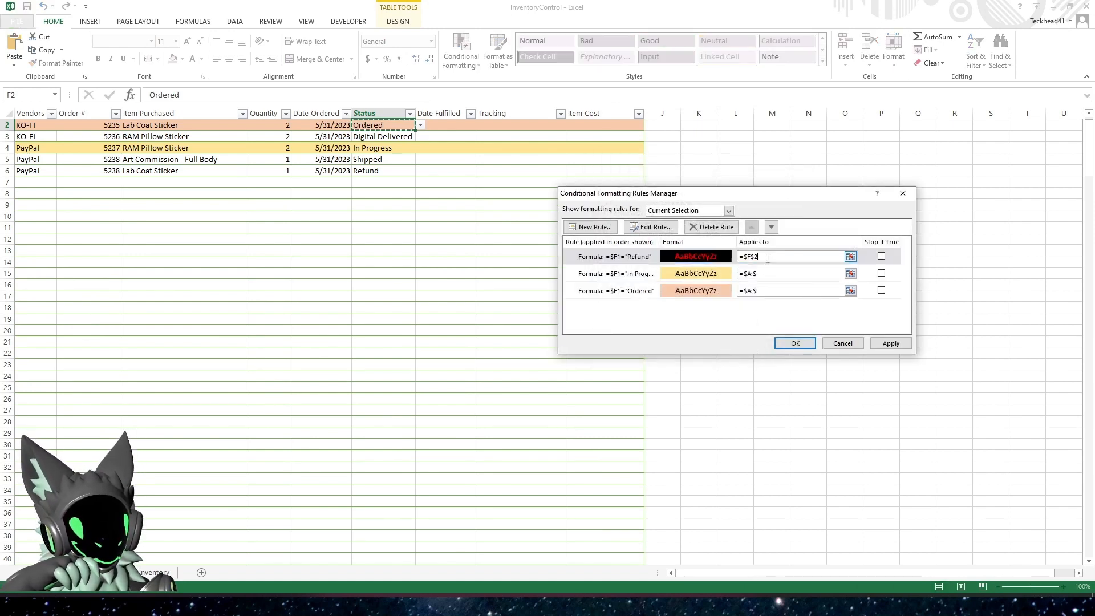
key(BackSpace)
key(BackSpace)
key(BackSpace)
key(BackSpace)
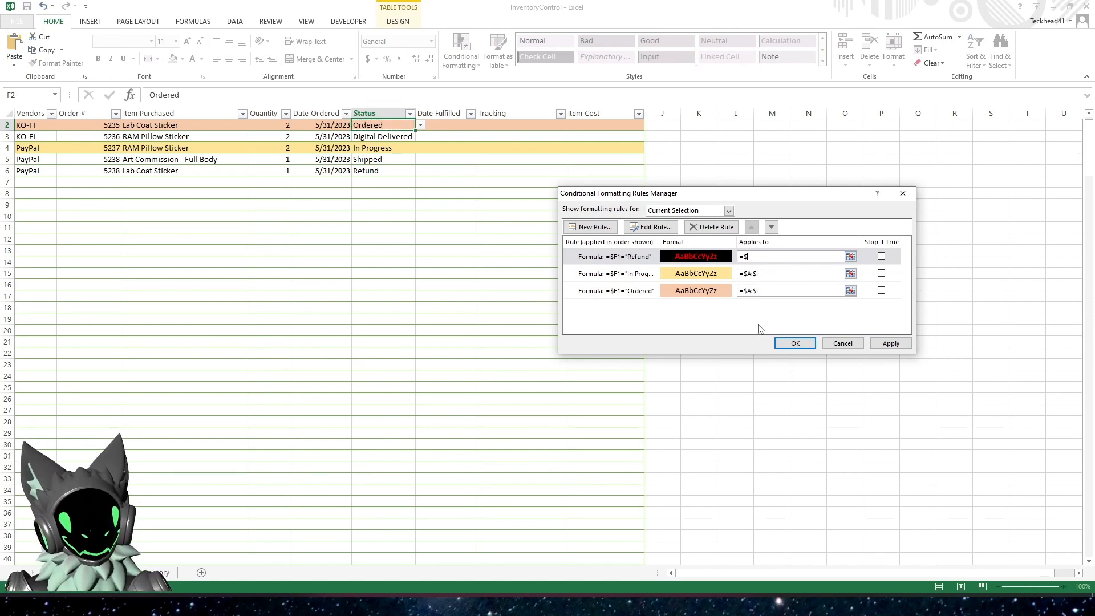
text($A)
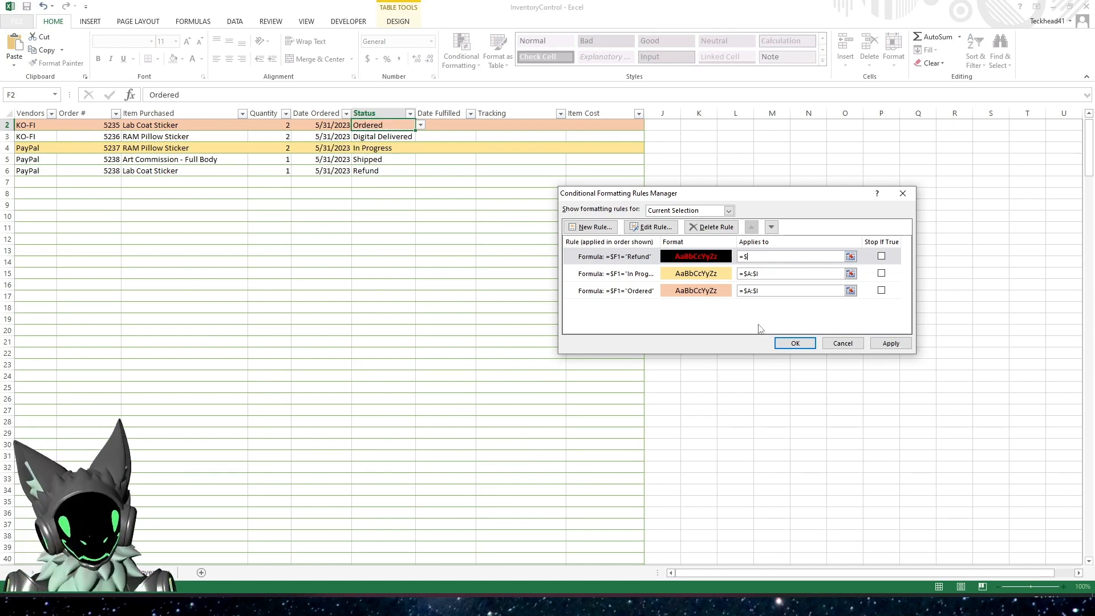
text(:)
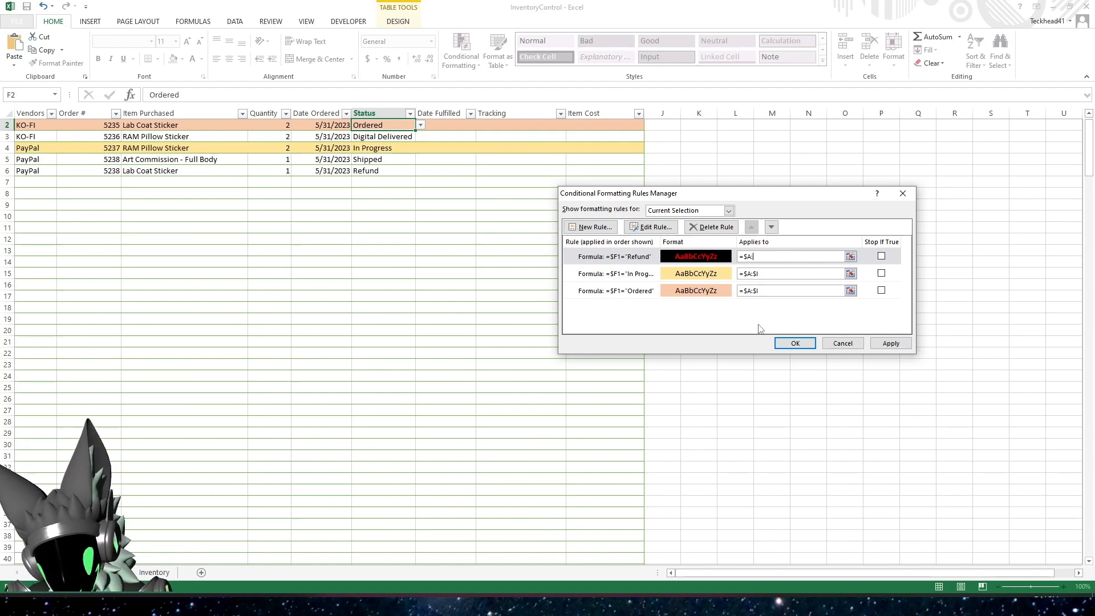
text($I)
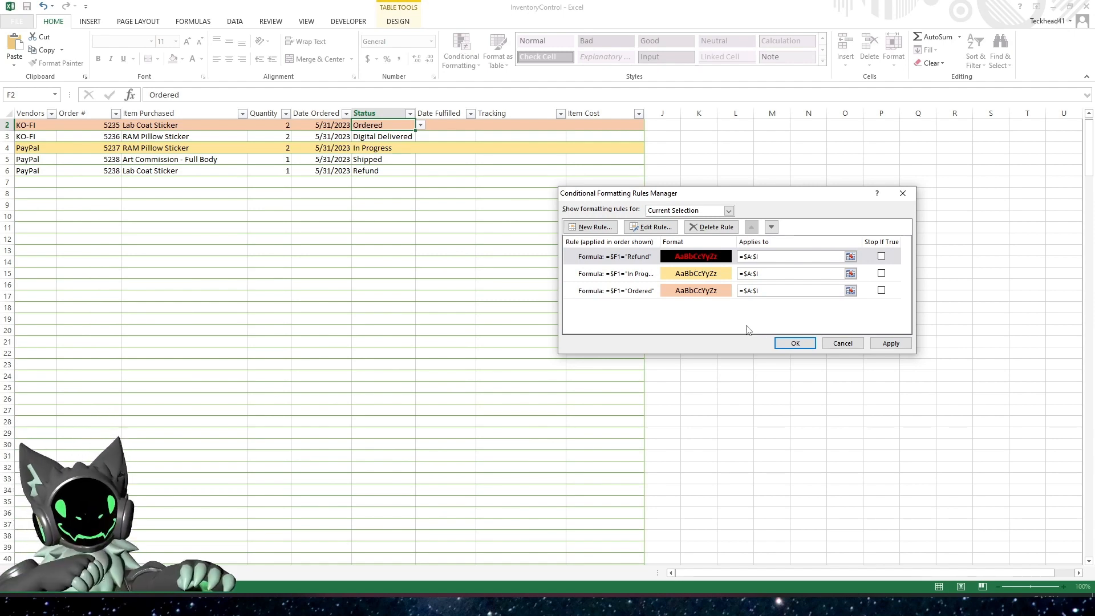
click(876, 343)
Correct the Refund rule's formula to =$F1="Refund" and apply the change
click(626, 257)
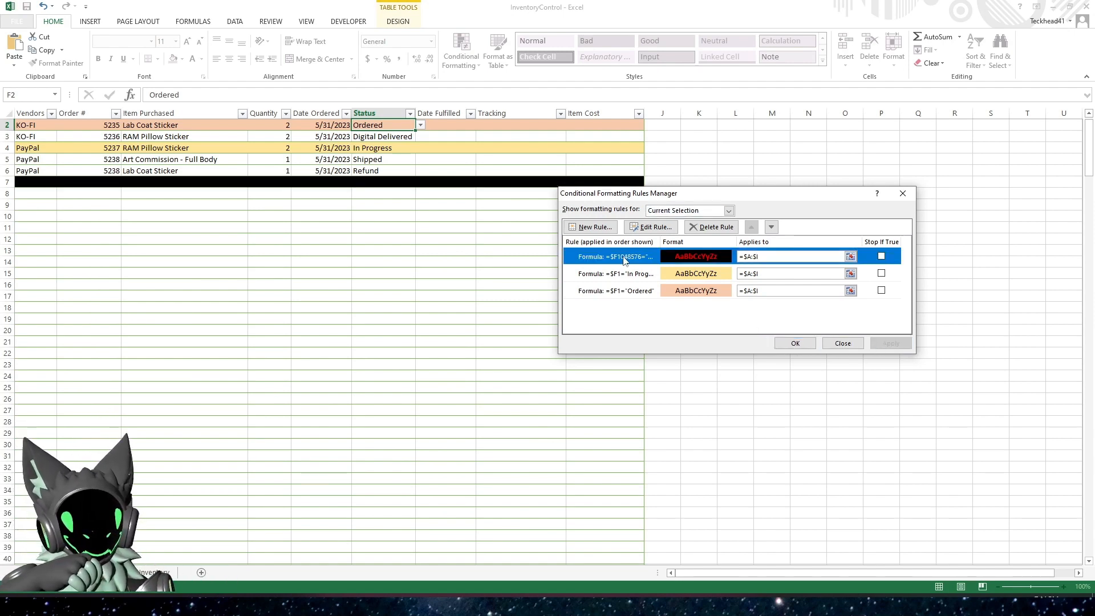
click(651, 227)
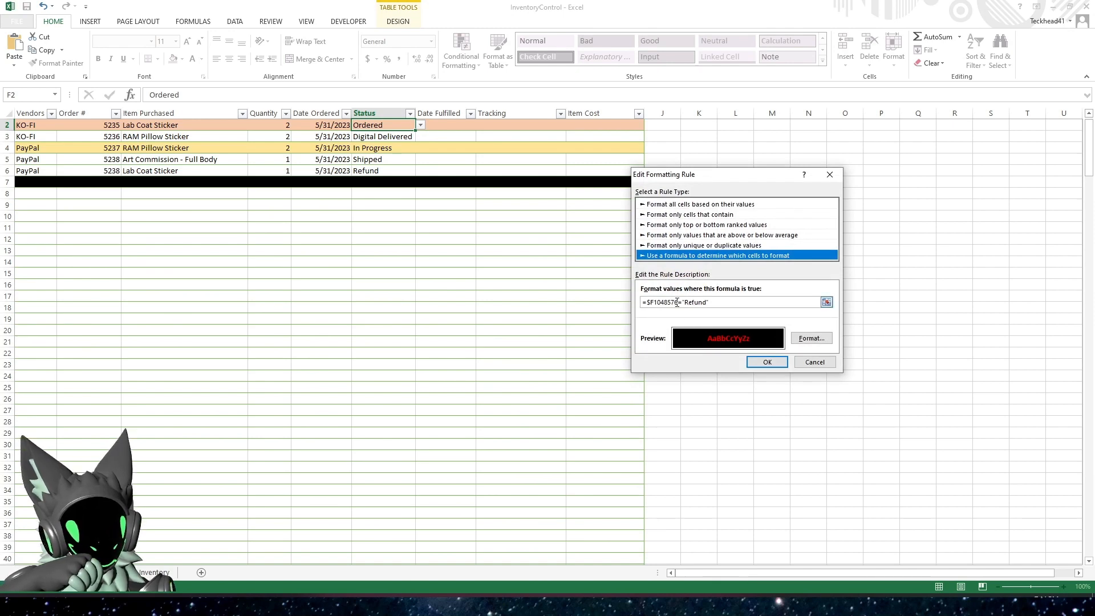
click(678, 303)
key(BackSpace)
key(BackSpace)
key(BackSpace)
key(BackSpace)
key(BackSpace)
key(BackSpace)
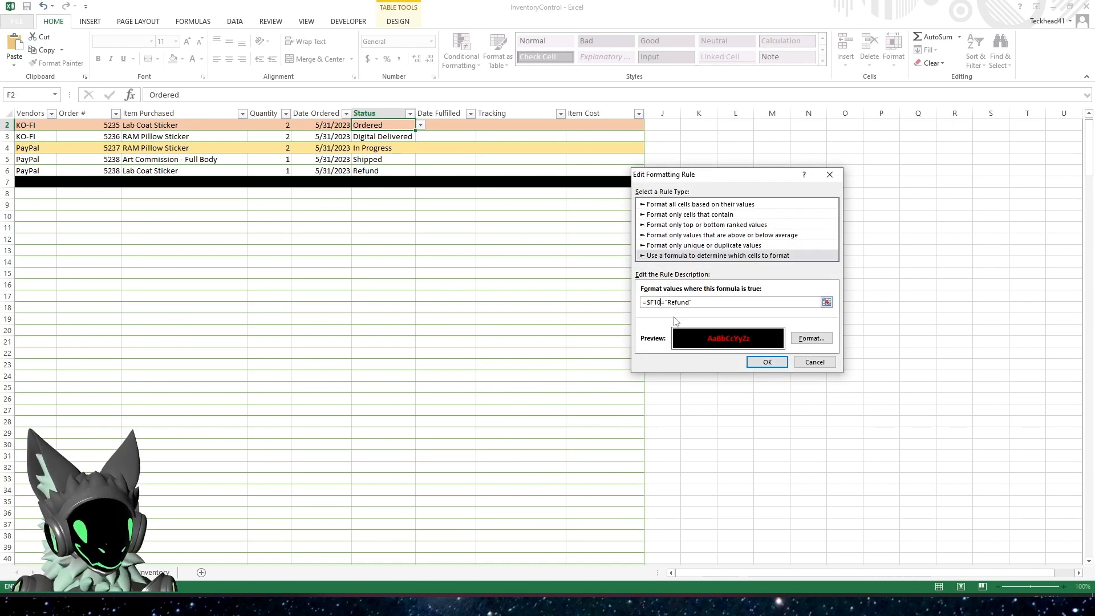
click(776, 370)
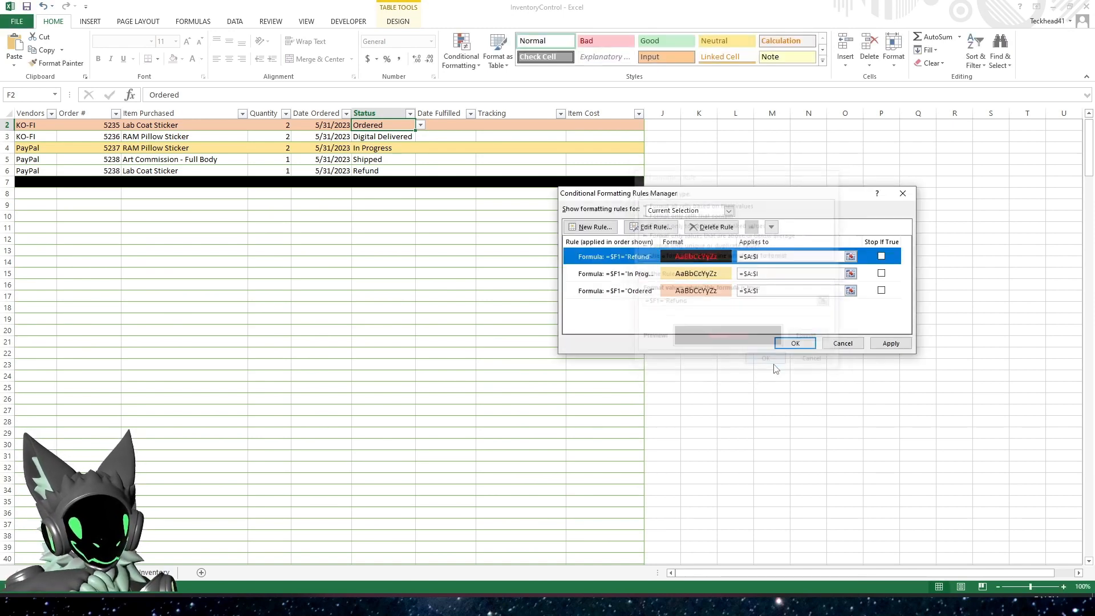
click(895, 344)
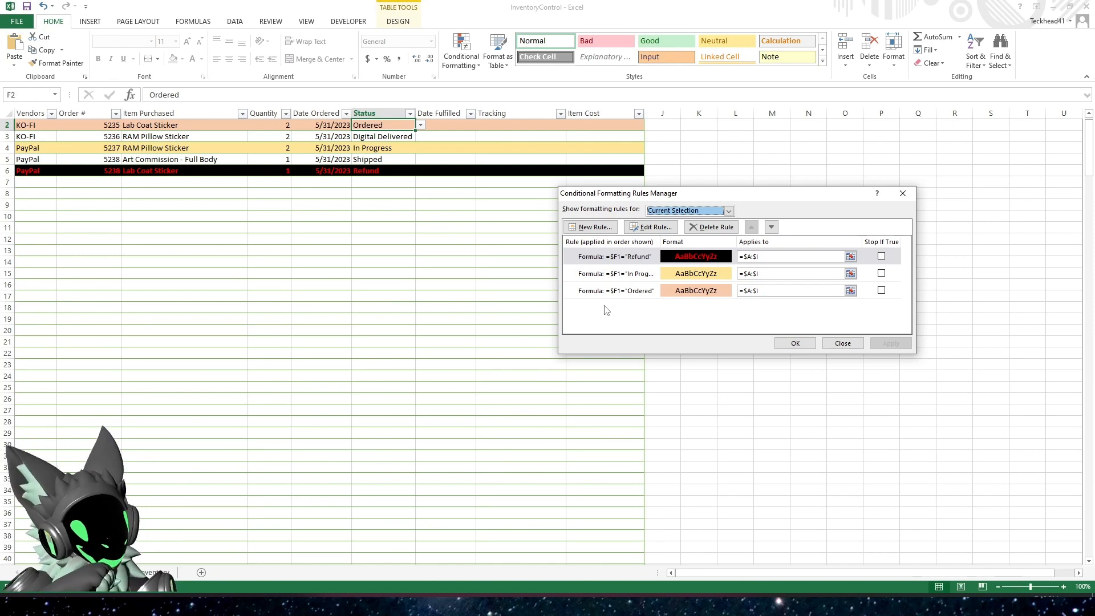
Start a new formula-based formatting rule with the formula =OR($F1="Shipped",$F1="Digital Delivered")
click(593, 227)
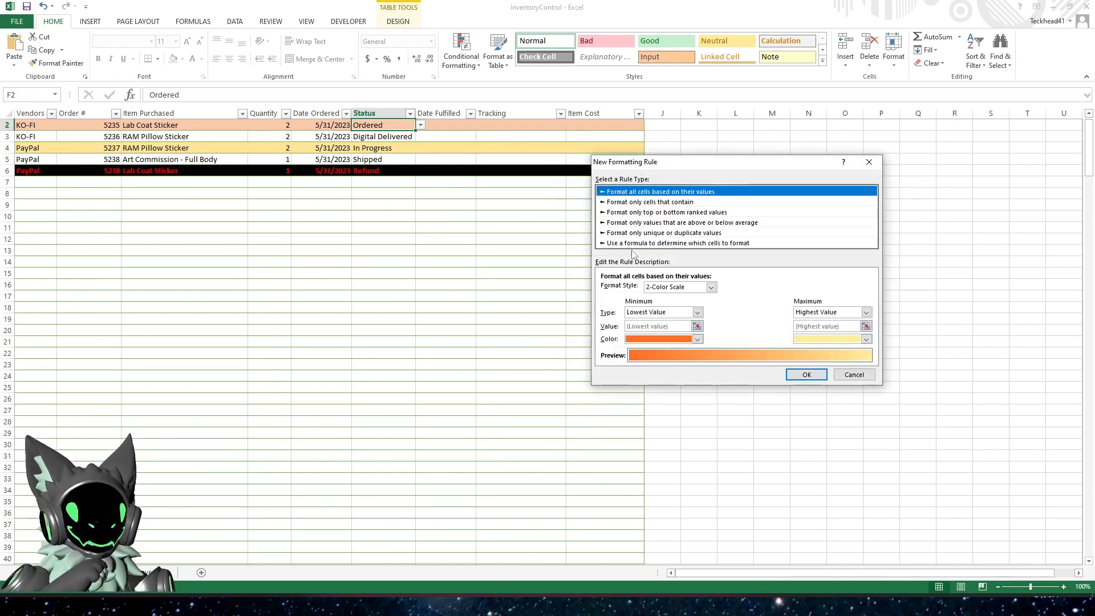
click(645, 243)
click(645, 290)
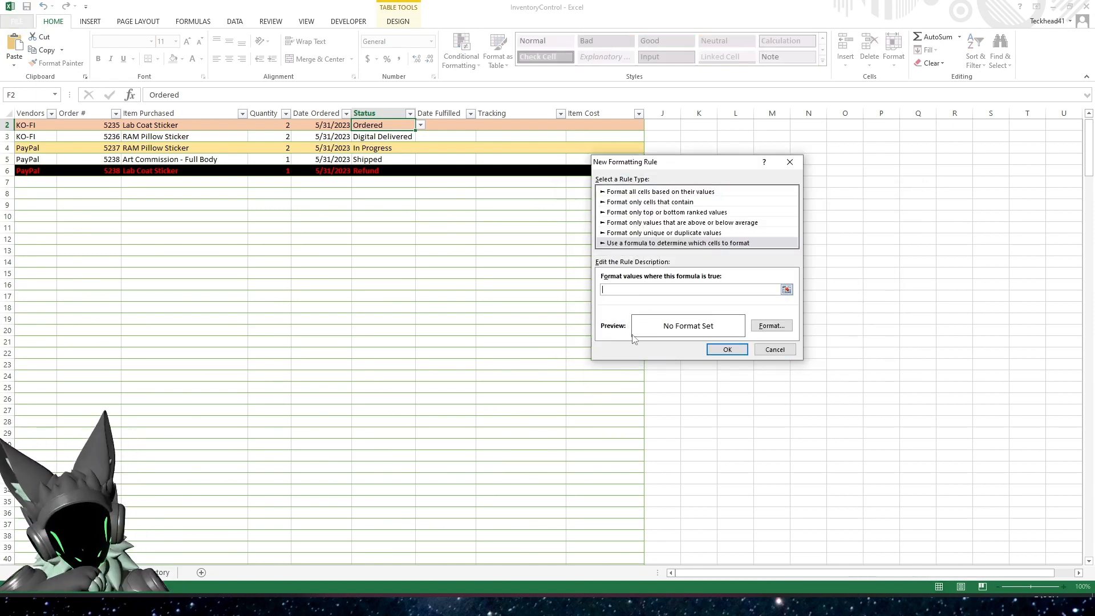
text(=)
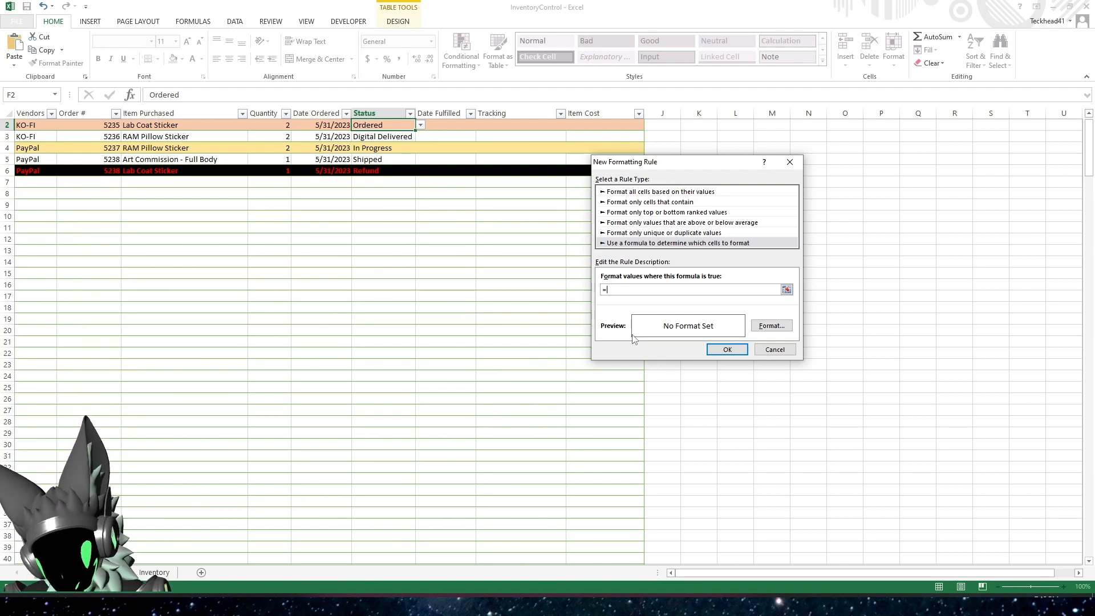
text(OR)
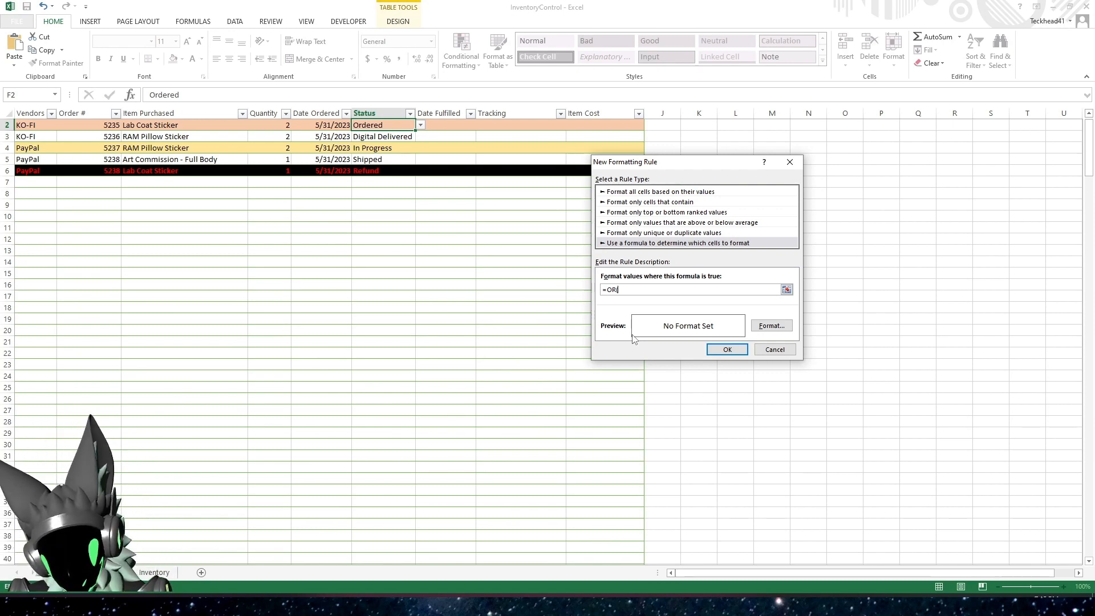
text($F)
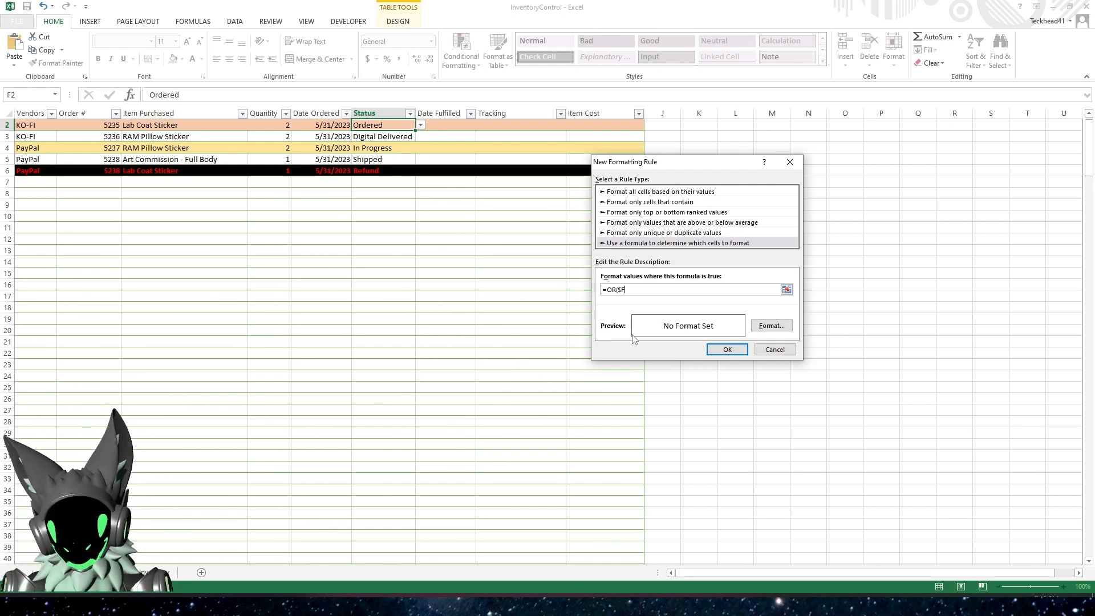
text(1=)
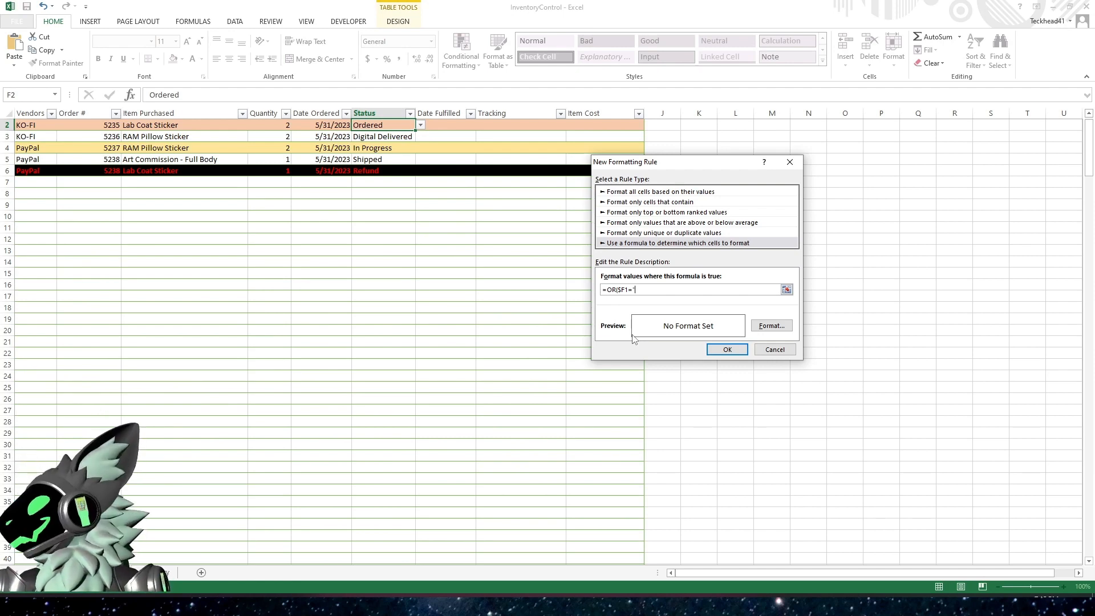
text("Shi)
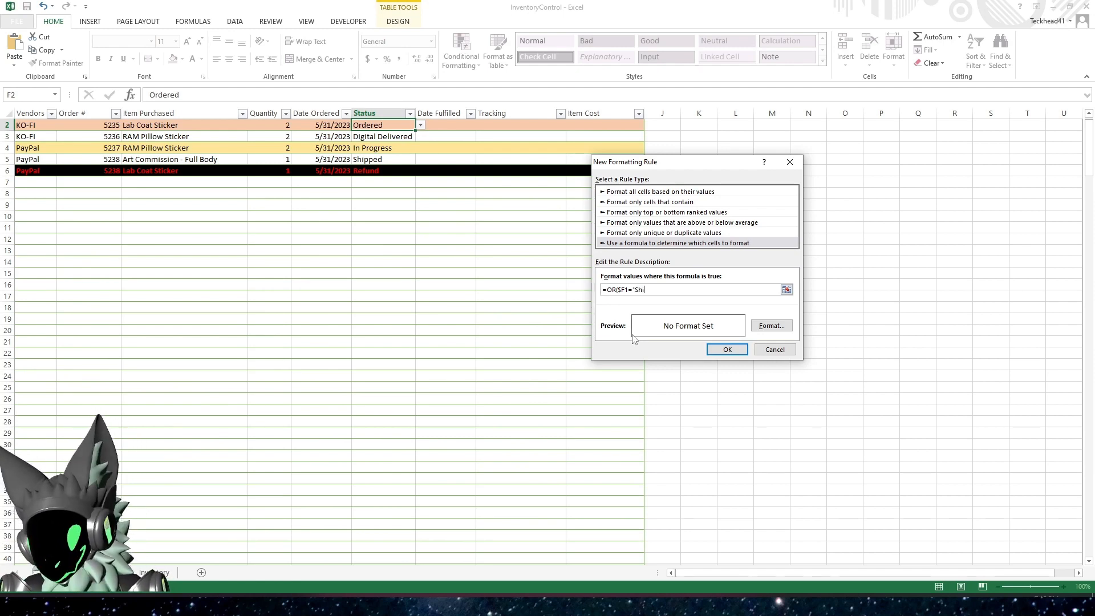
text(pped",)
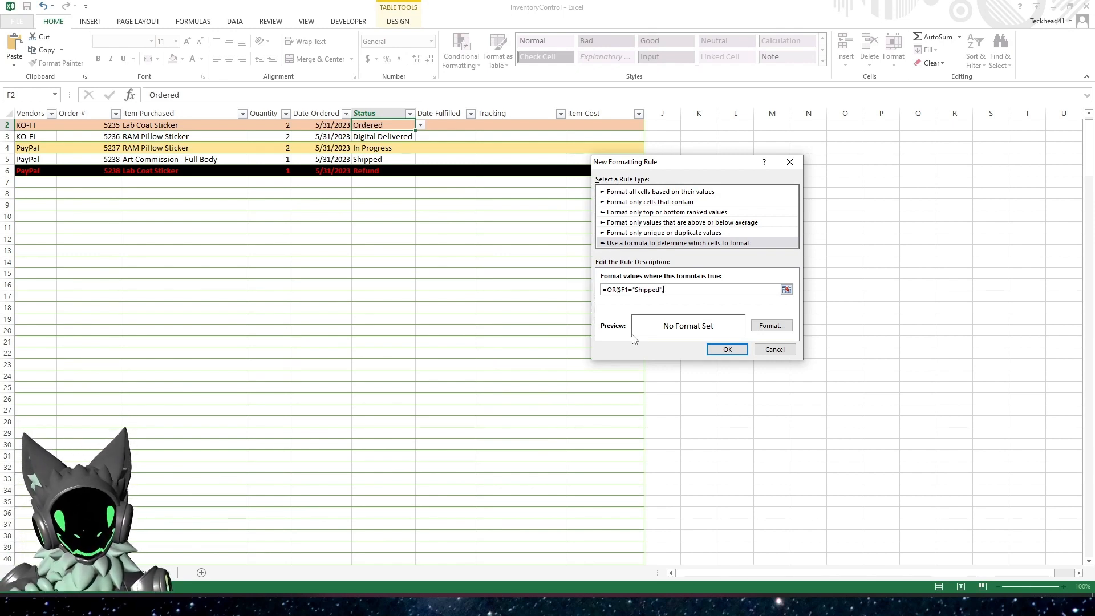
text($)
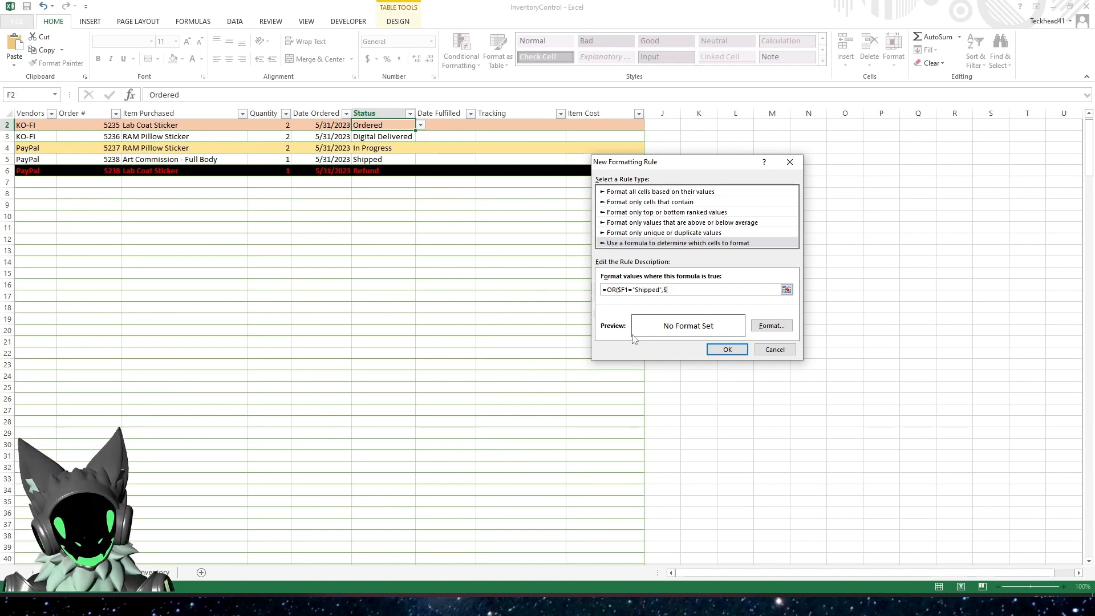
text(F1)
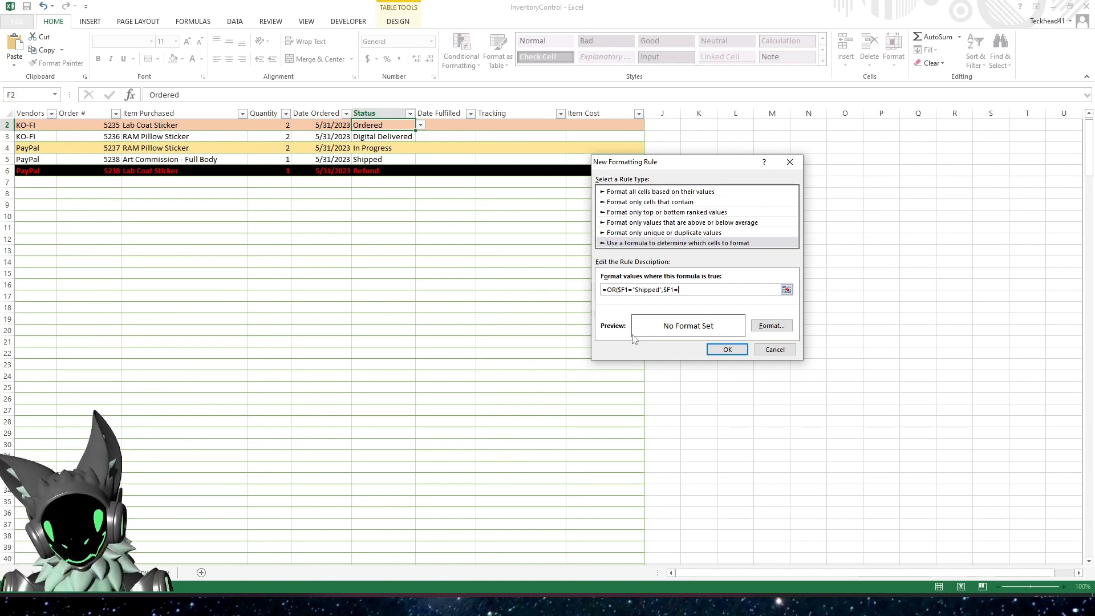
text(=")
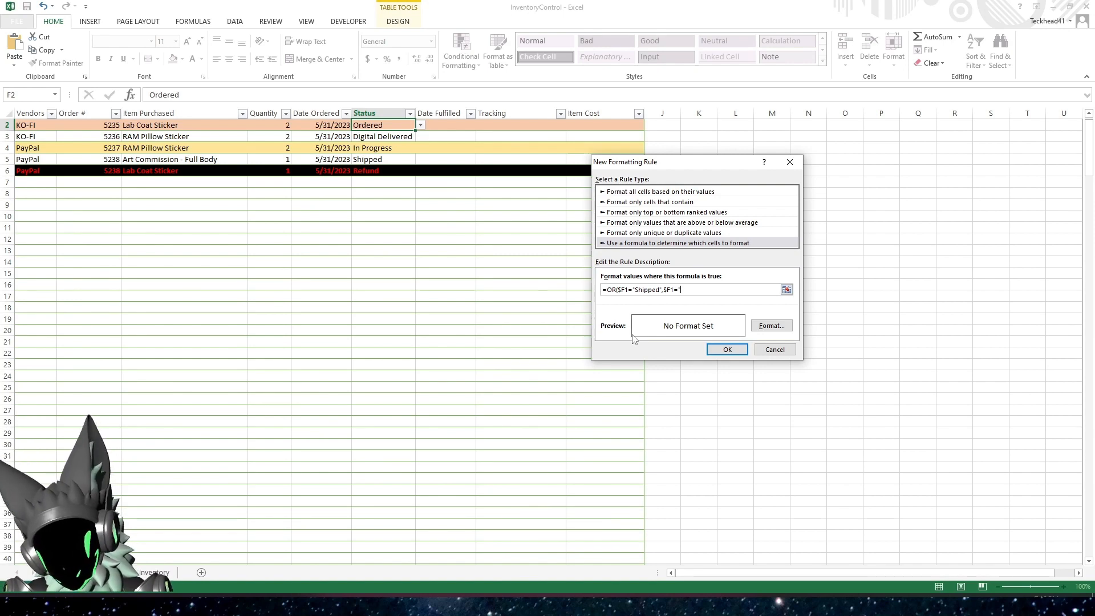
text(Dig)
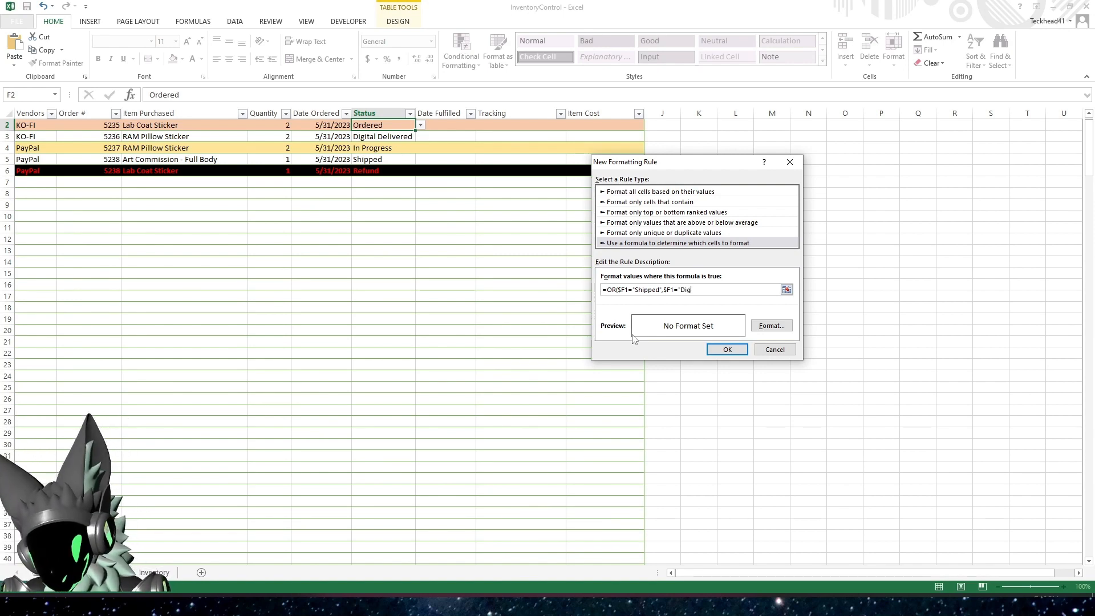
text(ital)
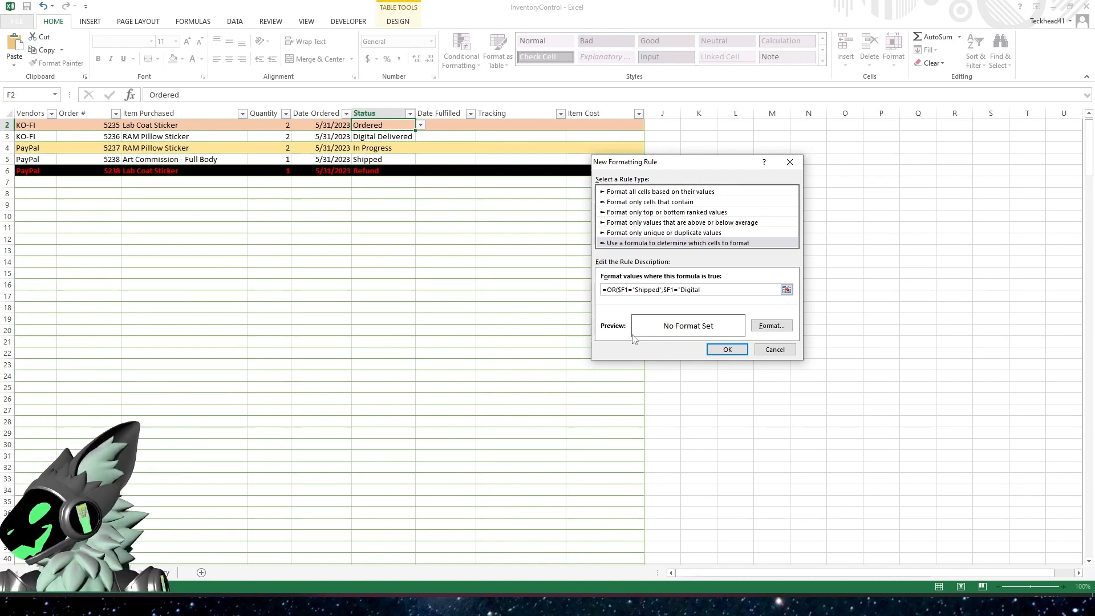
text( Delivered)
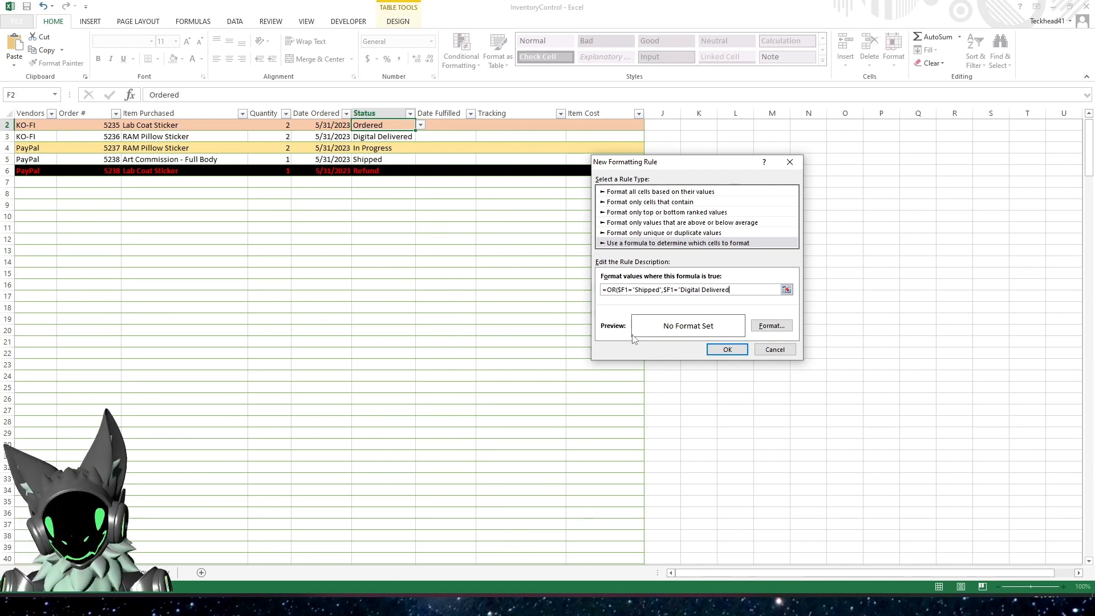
text(")
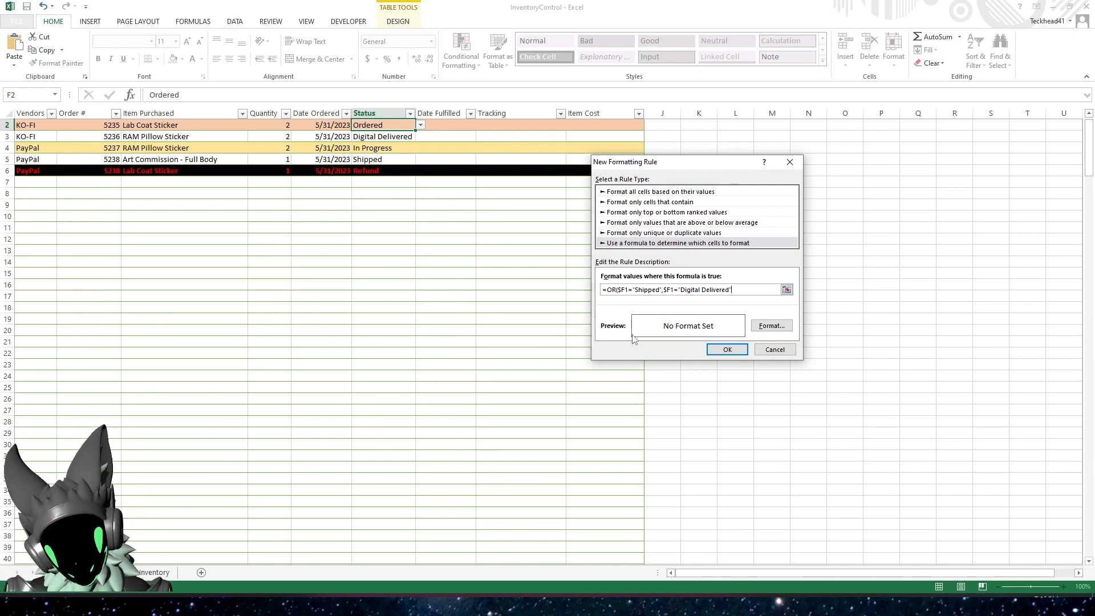
text())
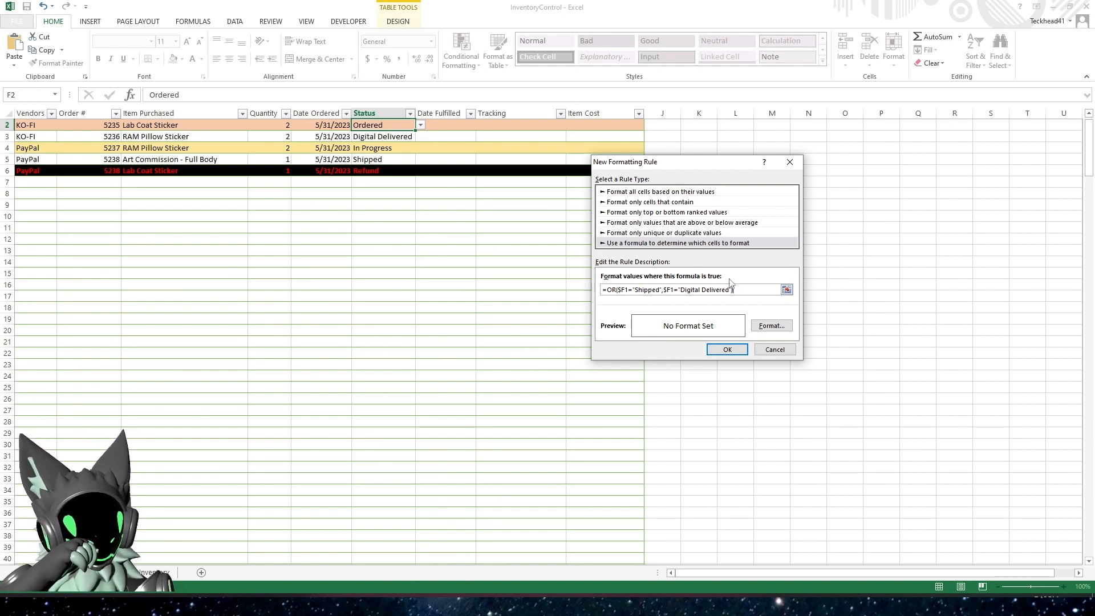
Give the Shipped/Digital Delivered rule a light green fill, create the rule and apply it
click(772, 325)
click(701, 133)
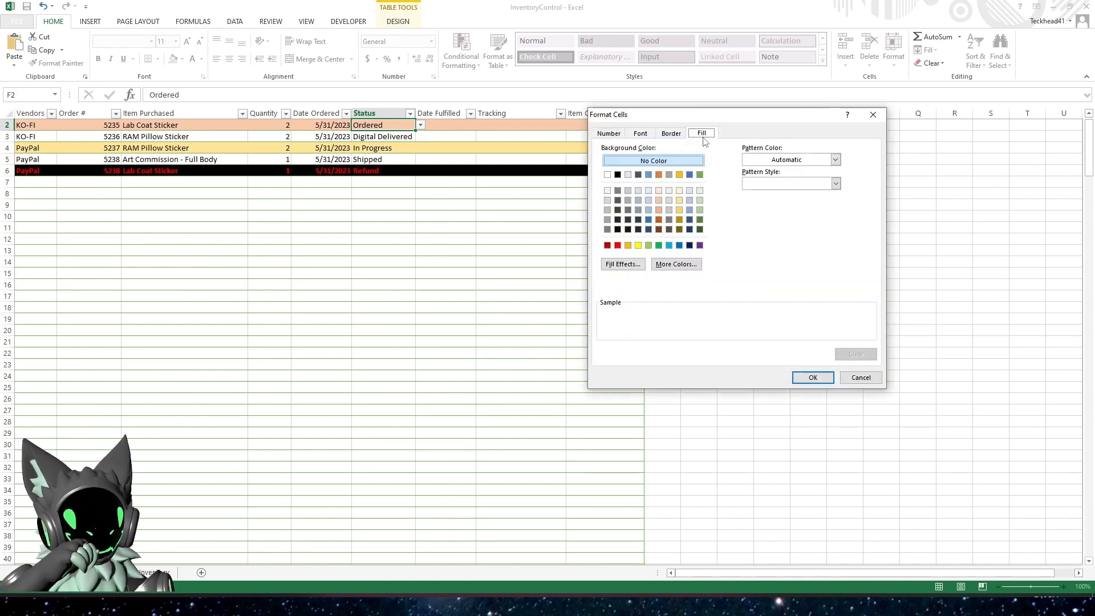
click(701, 219)
click(700, 210)
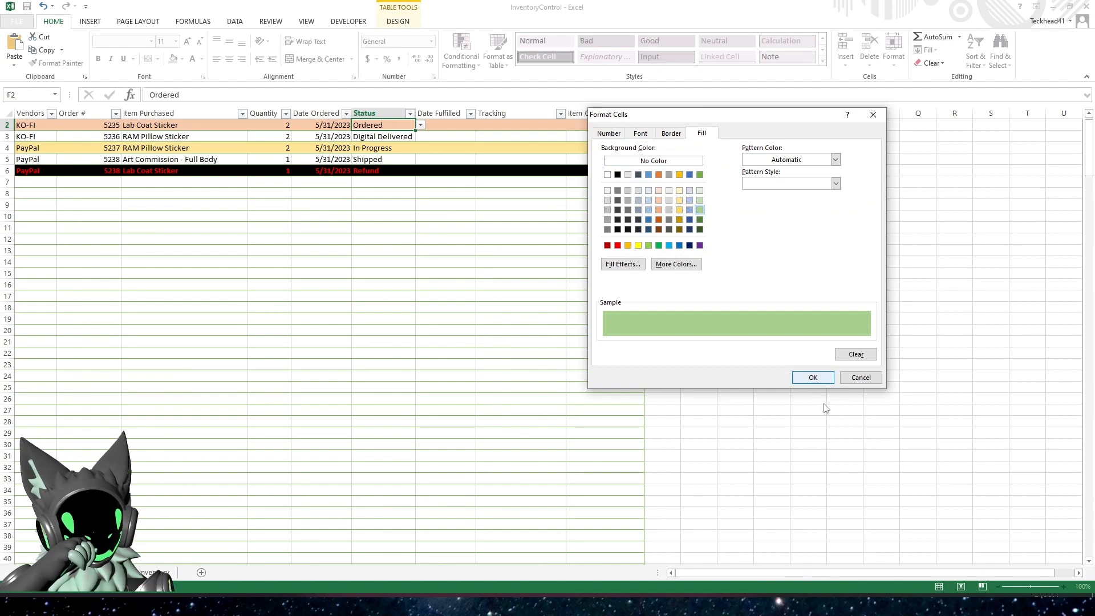
click(812, 377)
click(728, 350)
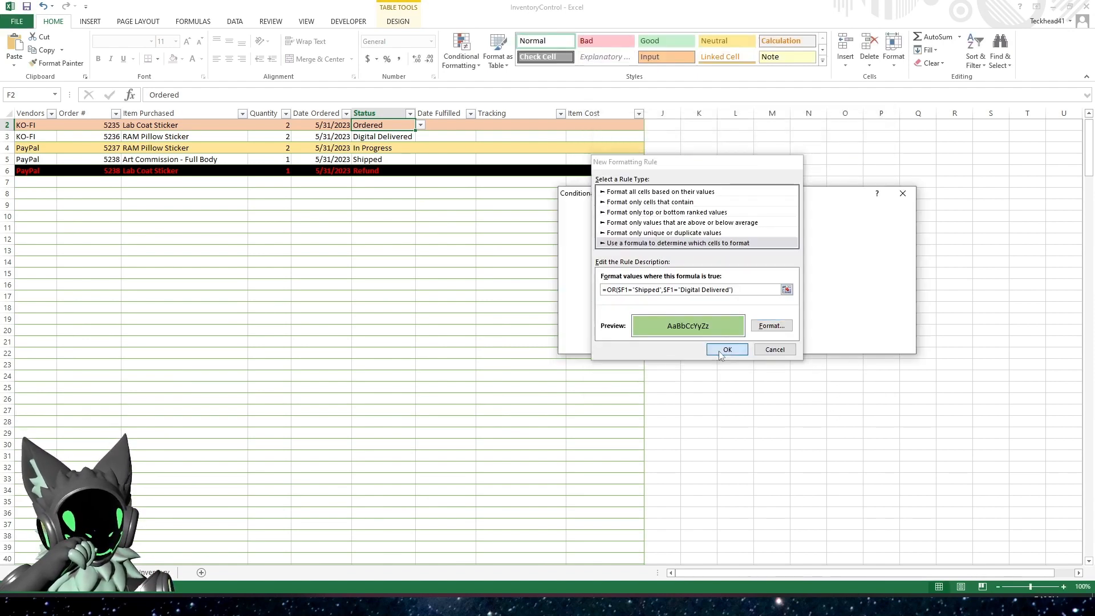
click(891, 344)
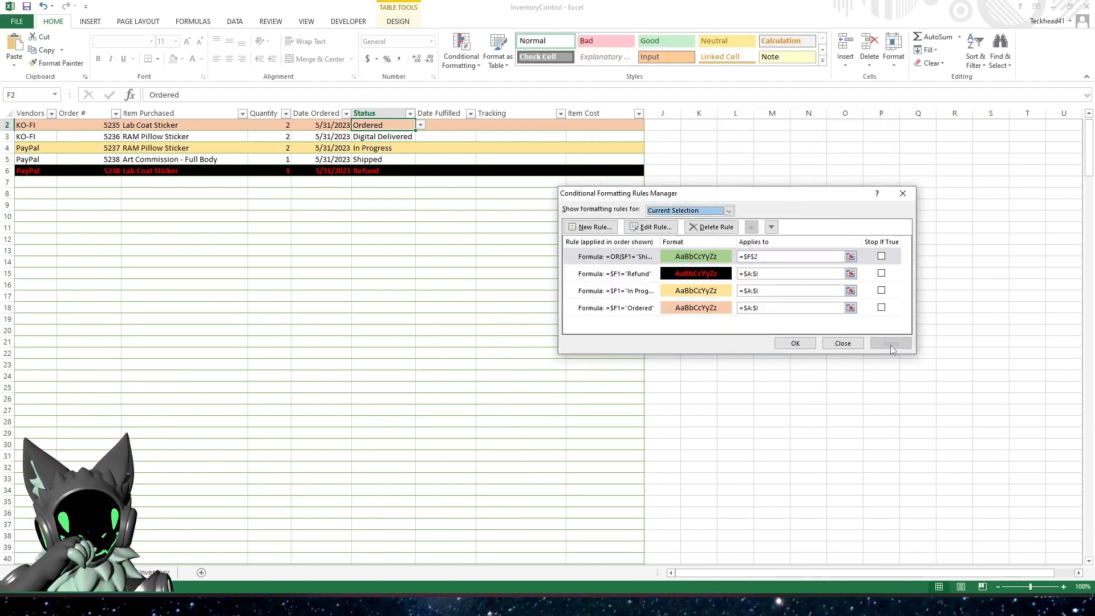
Set the range the Shipped/Digital Delivered rule applies to as =$A:$I and apply it
click(787, 257)
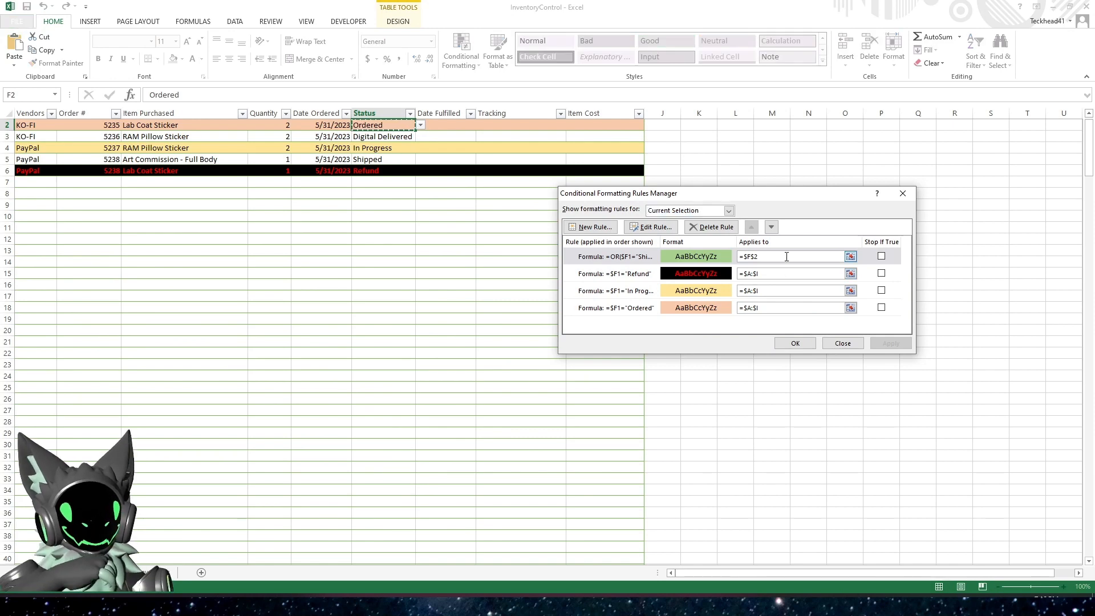
key(BackSpace)
key(BackSpace)
key(BackSpace)
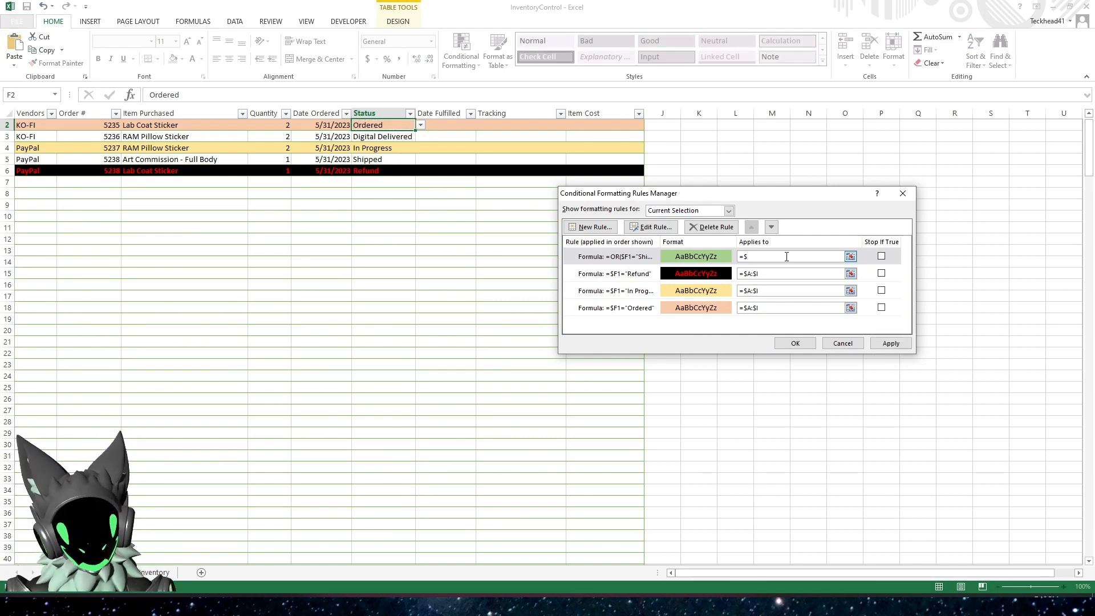
text(A:)
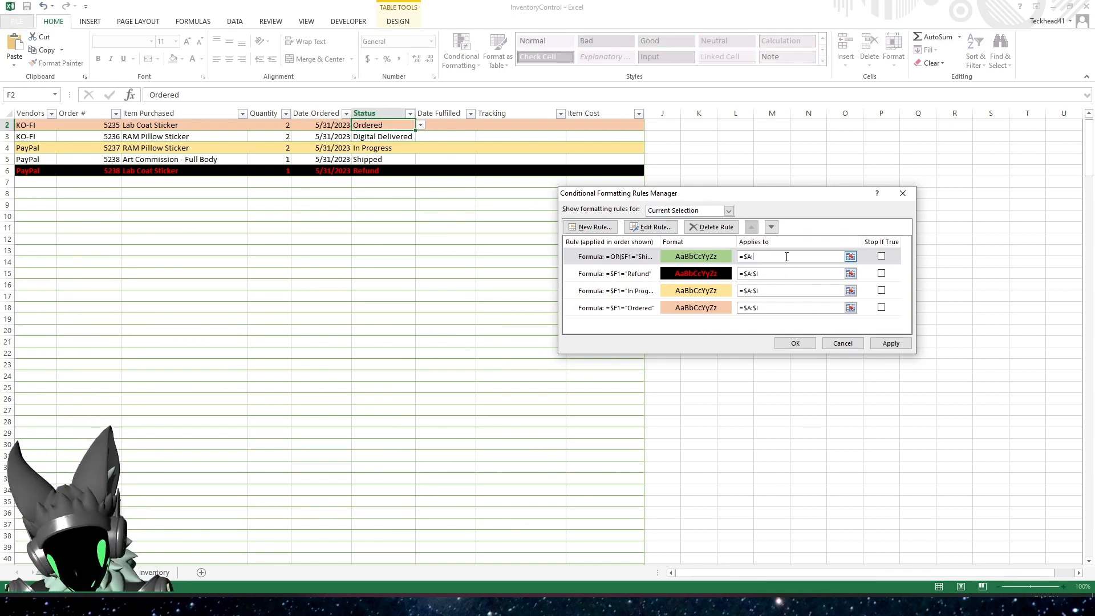
text($I)
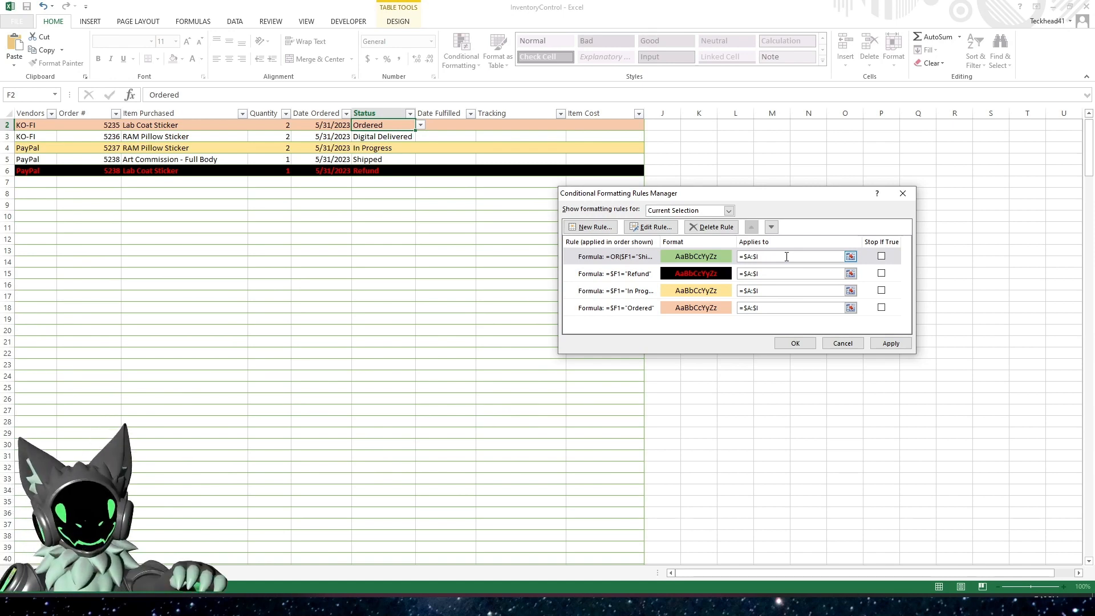
click(893, 344)
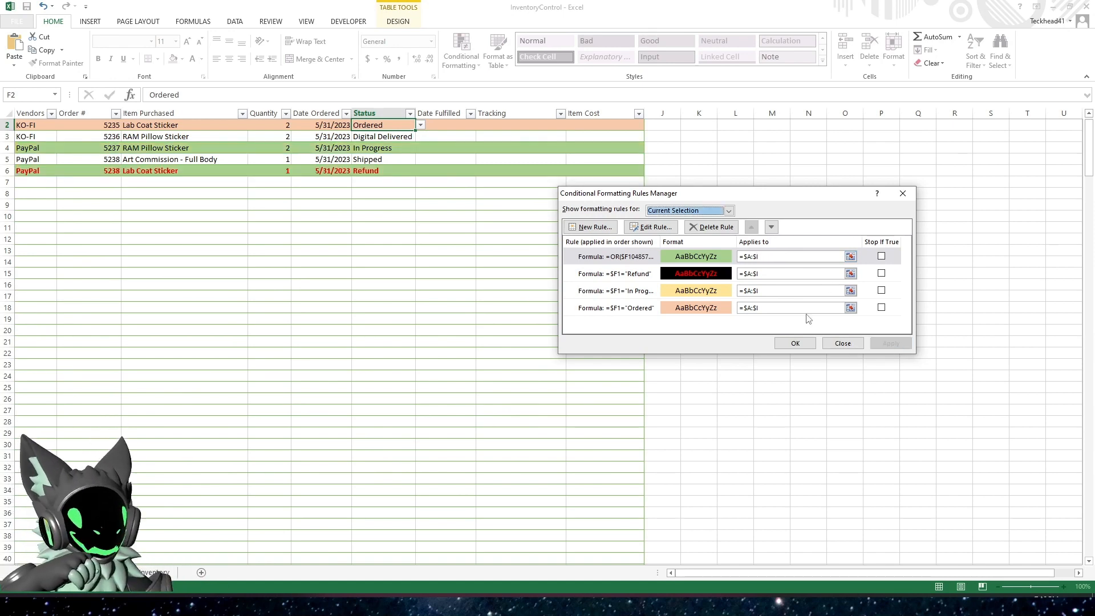
Correct the green rule's formula to =OR($F1="Shipped",$F1="Digital Delivered"), apply the change and close the rules manager
click(605, 261)
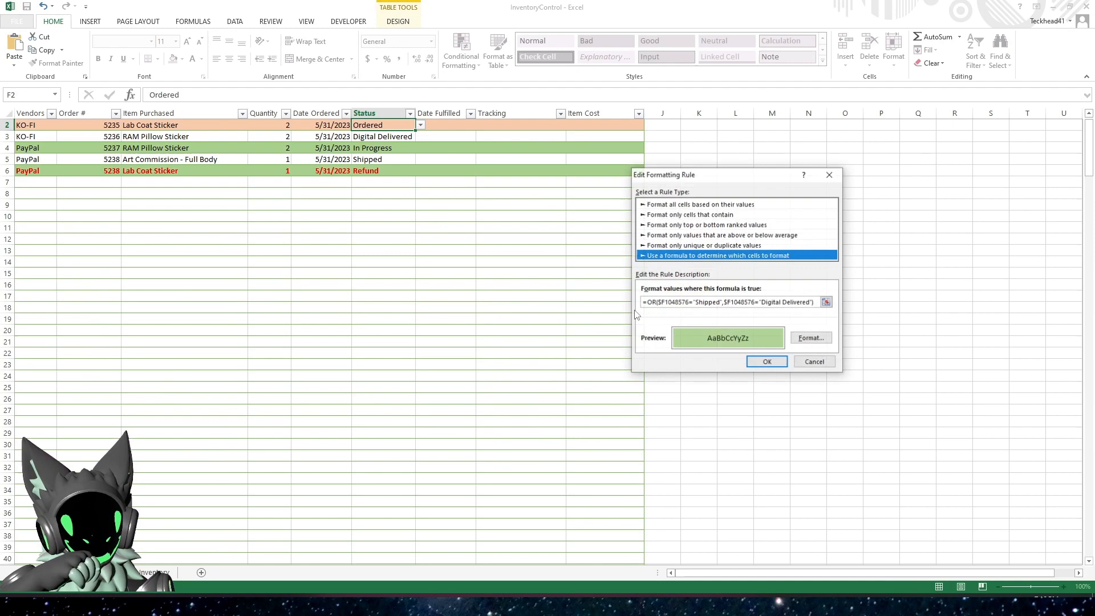
click(689, 302)
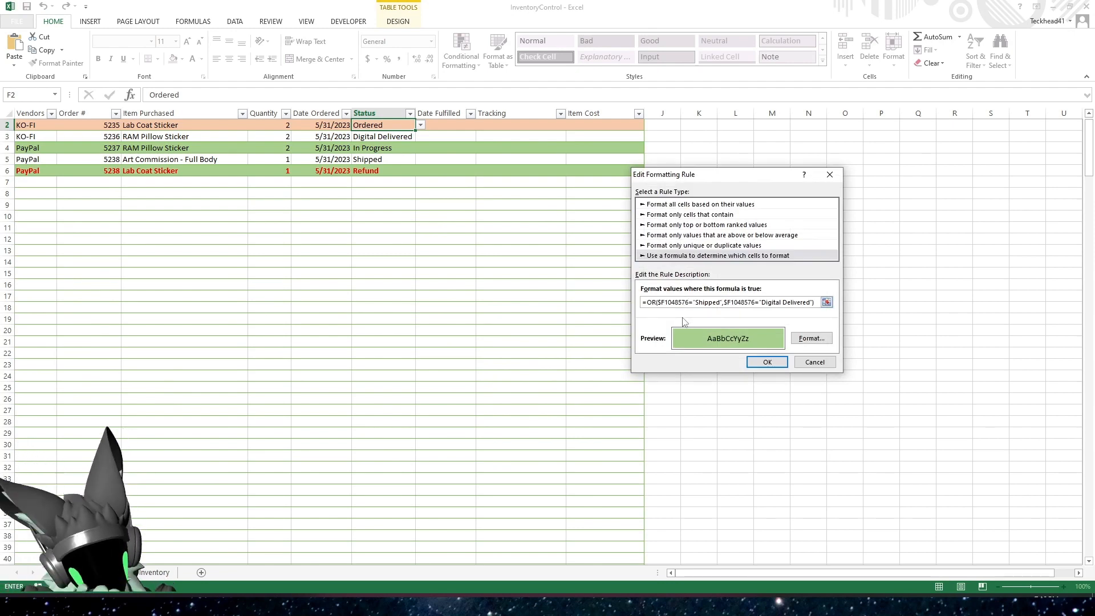
key(BackSpace)
key(BackSpace)
key(BackSpace)
key(BackSpace)
key(BackSpace)
key(BackSpace)
click(732, 302)
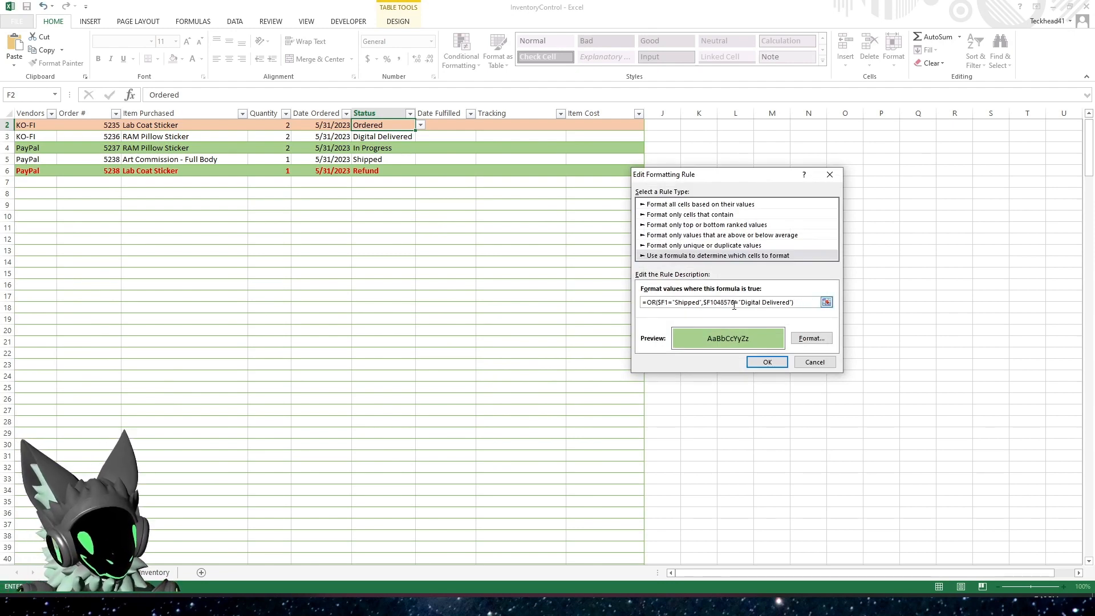
key(BackSpace)
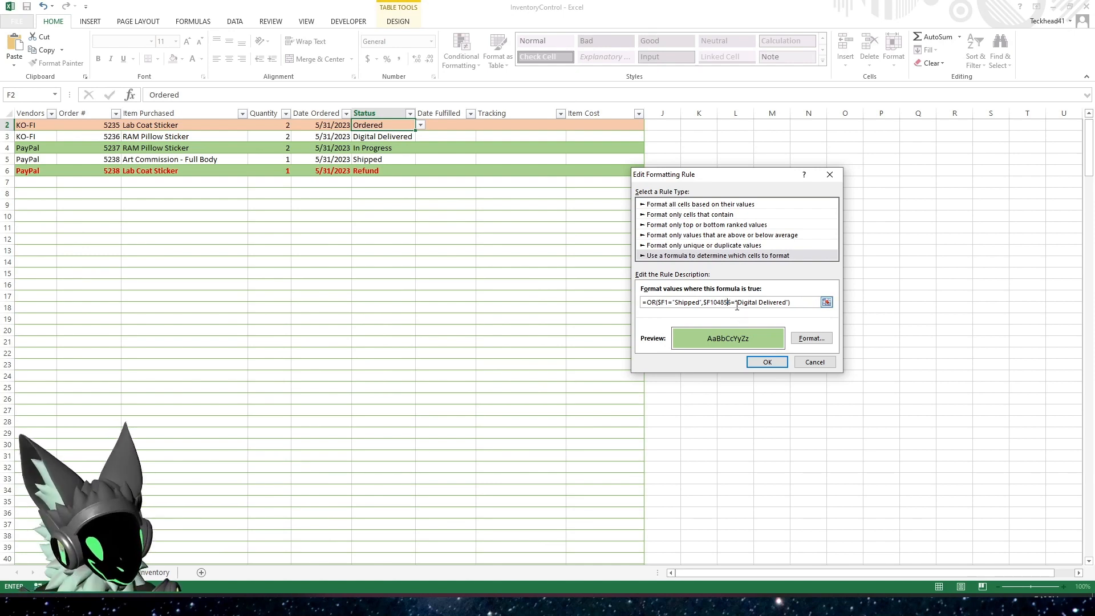
key(BackSpace)
key(BackSpace)
key(BackSpace)
key(BackSpace)
key(BackSpace)
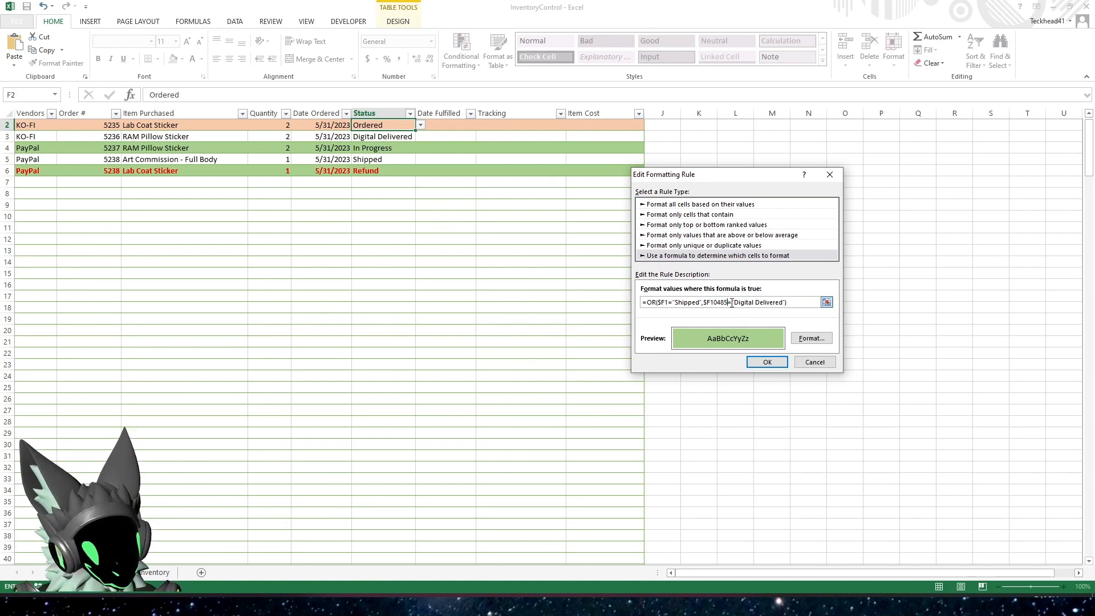
click(767, 363)
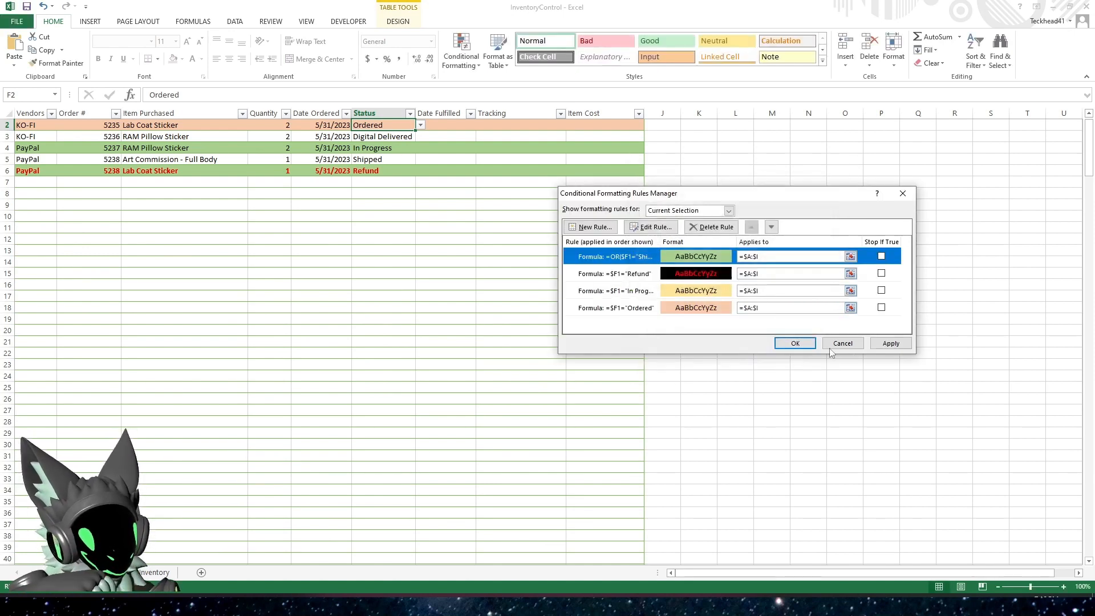
click(887, 344)
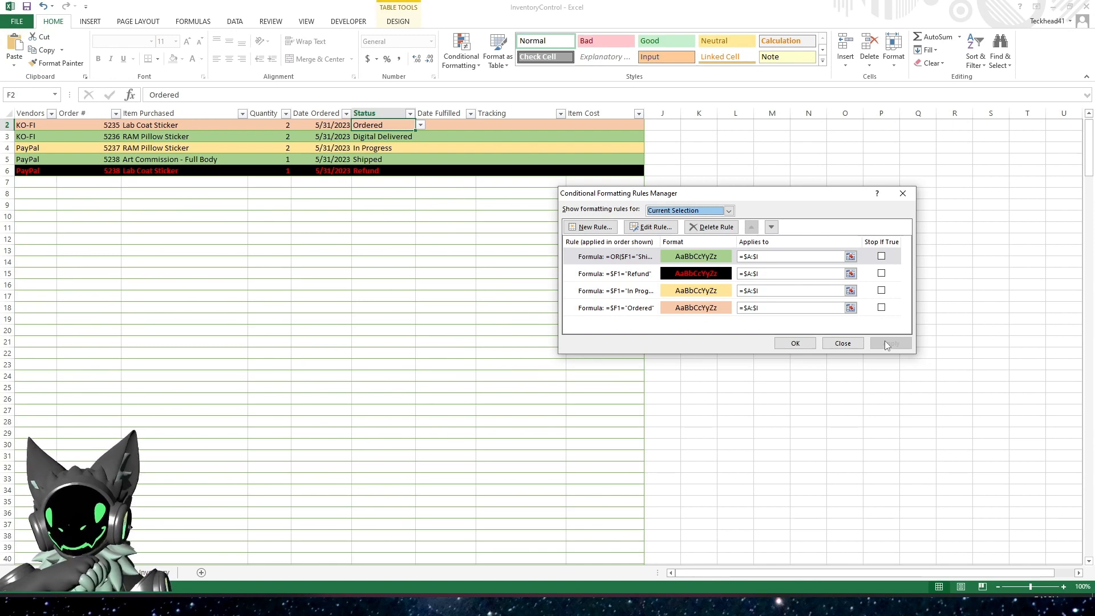
click(795, 343)
Review the conditional formatting rules for the order table, checking the Shipped/Digital Delivered rule
click(406, 272)
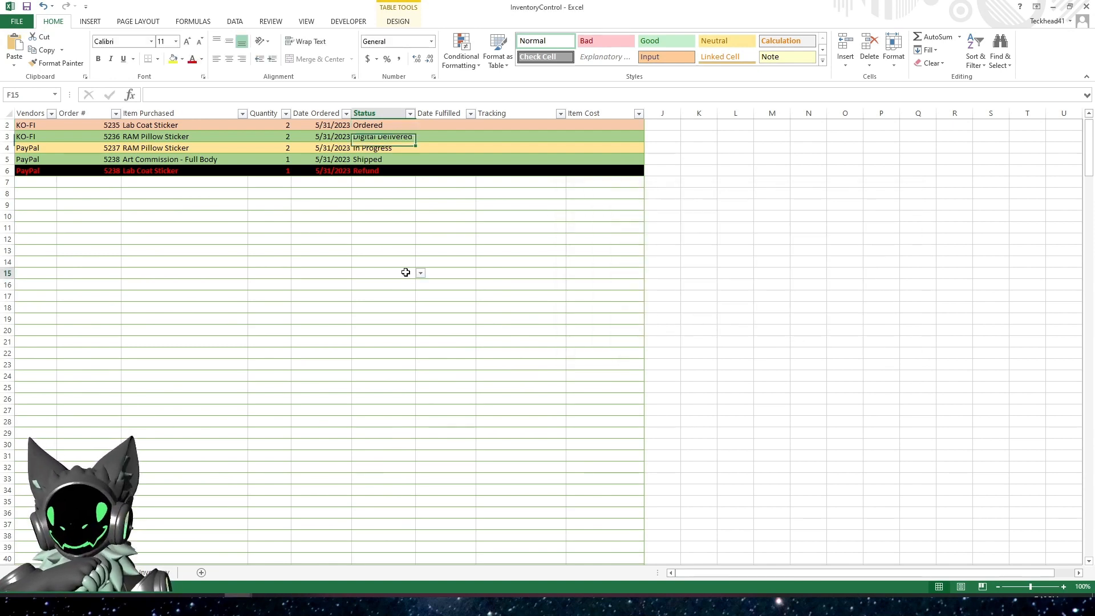
click(384, 139)
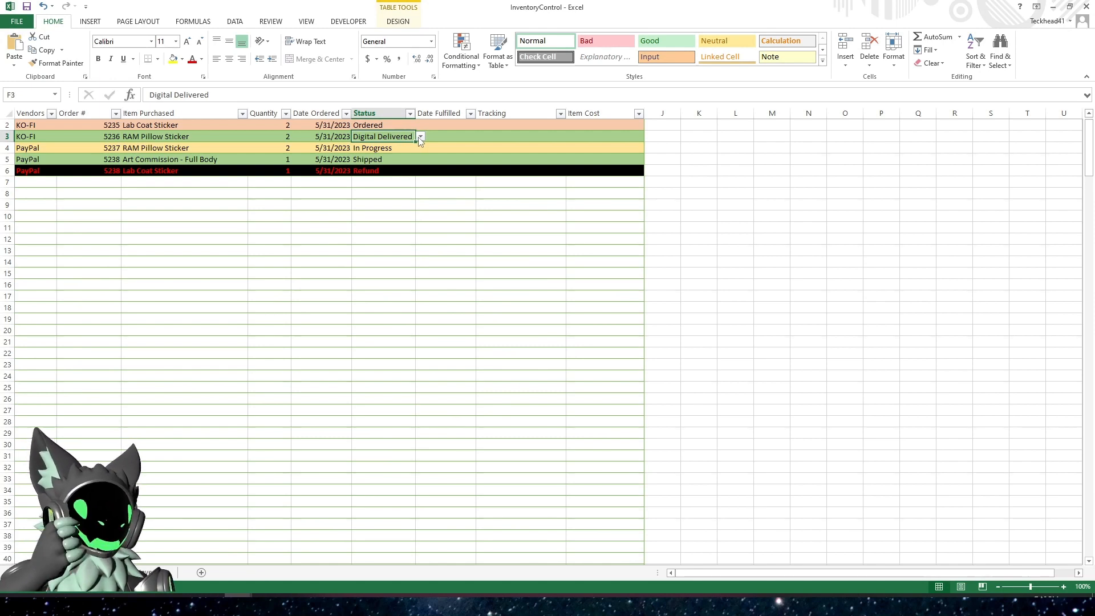
click(461, 52)
click(487, 238)
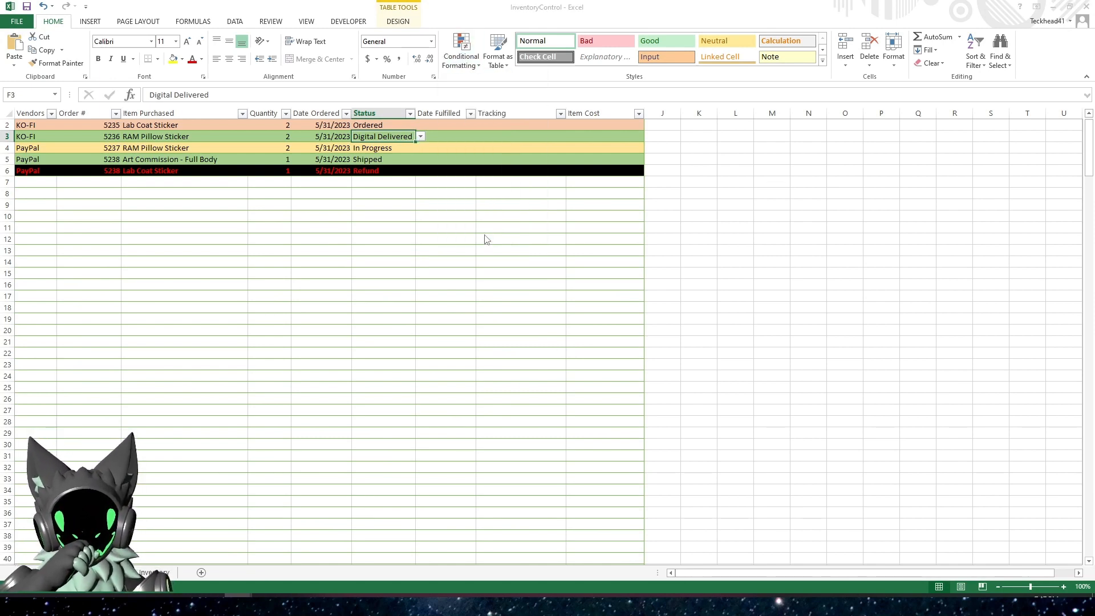
click(604, 258)
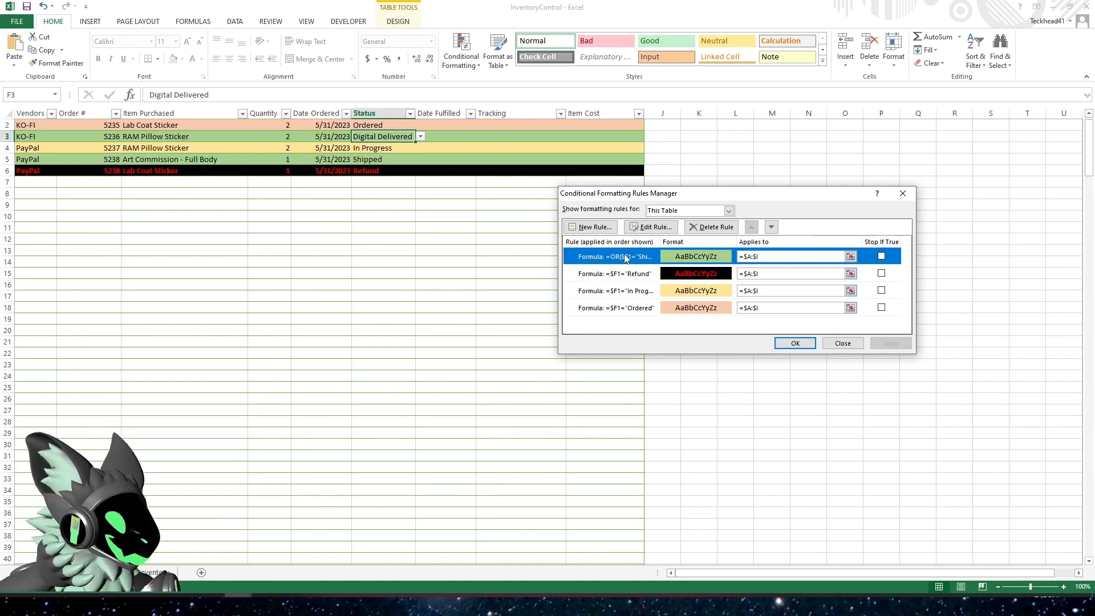
click(795, 343)
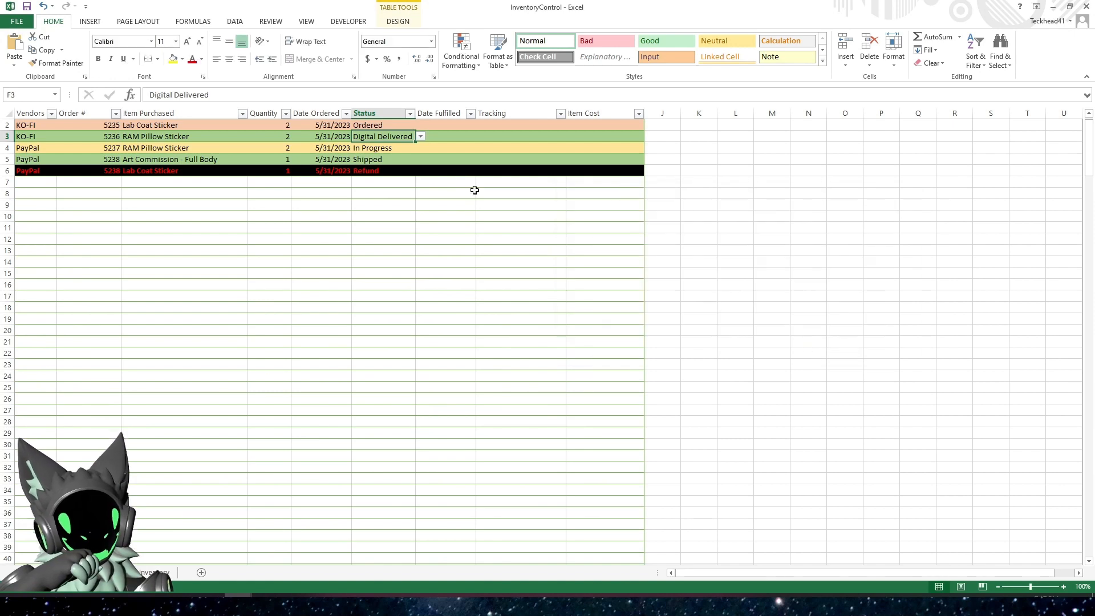
Set the status of the last Lab Coat Sticker order in row 6 to Ordered and save the workbook
click(392, 171)
click(421, 171)
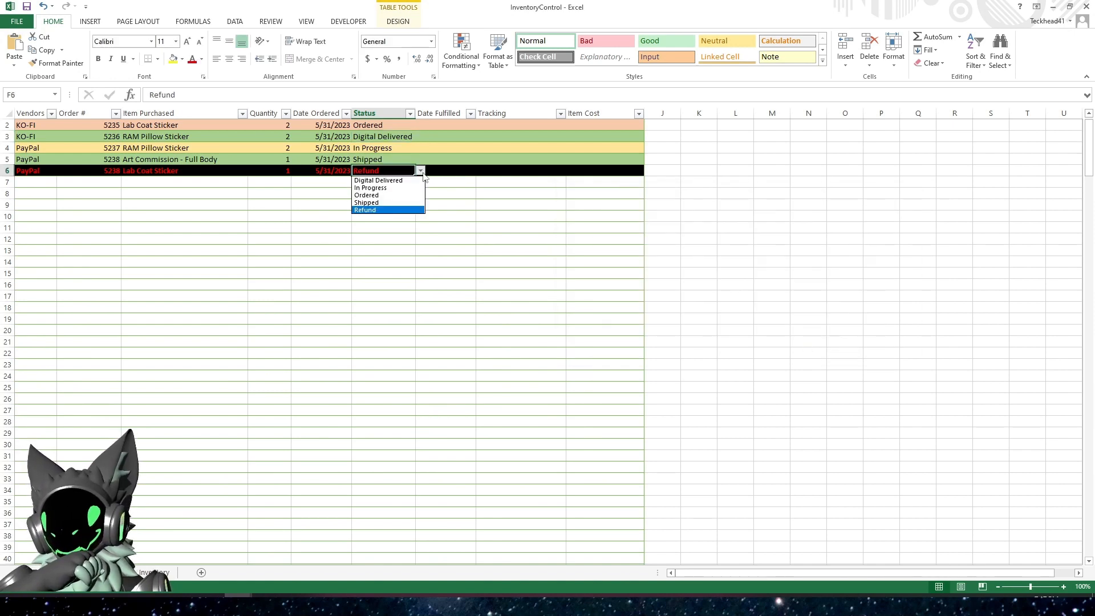
click(398, 196)
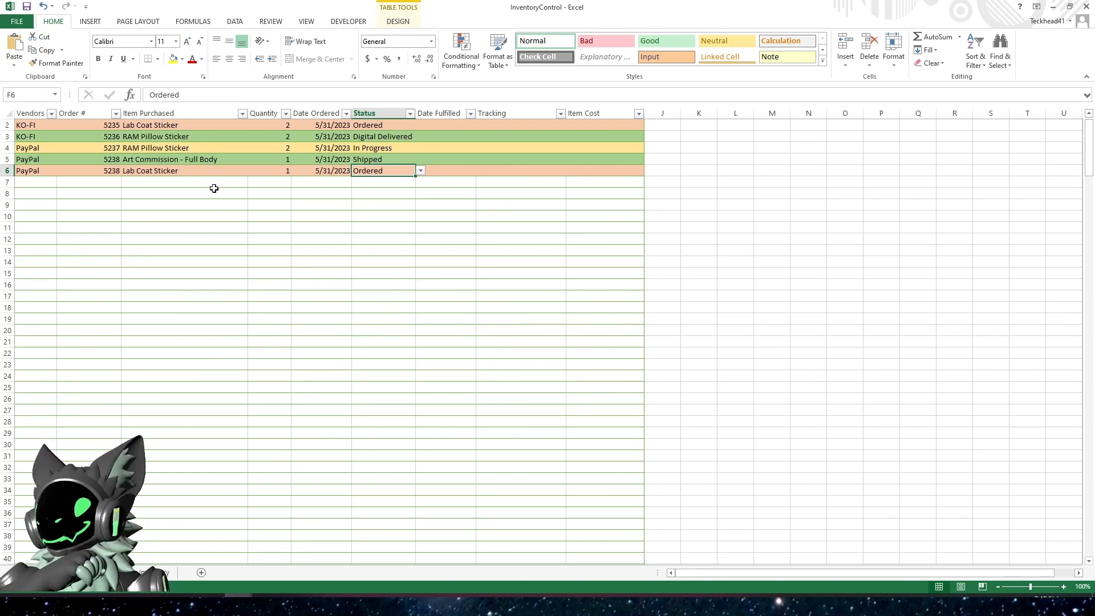
click(27, 7)
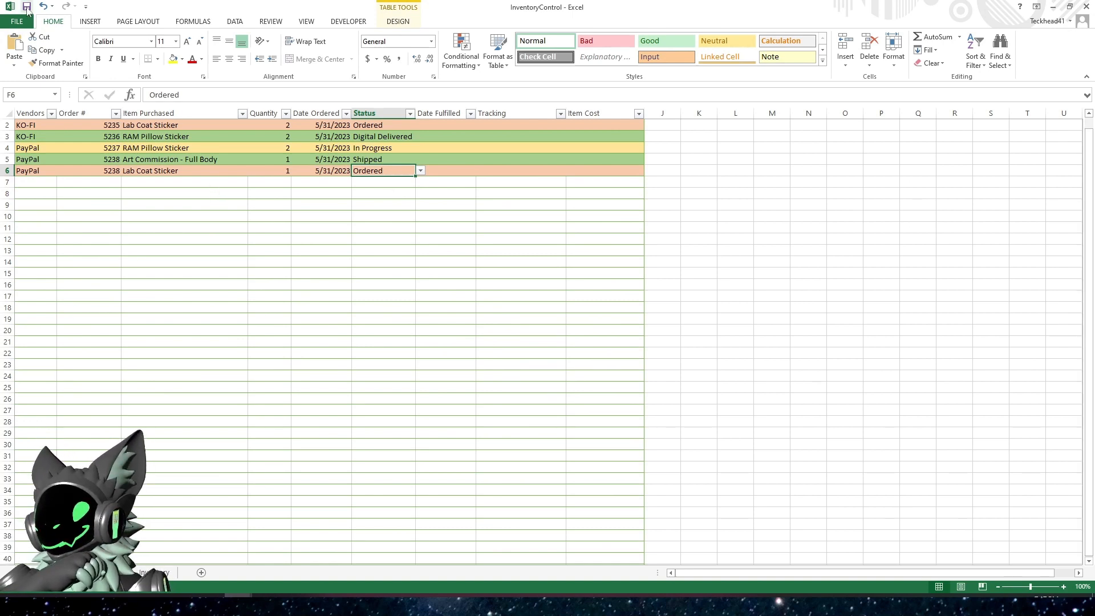
Examine the empty Date Fulfilled, Tracking and Item Cost columns and the item descriptions with pre-tax costs on the Inventory sheet
click(192, 207)
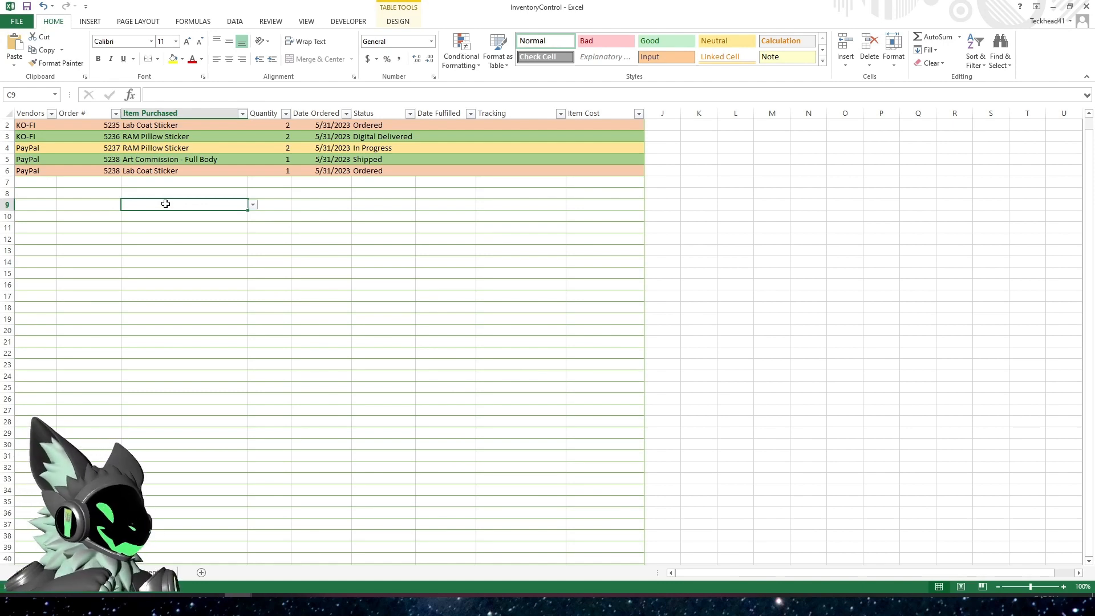
click(182, 253)
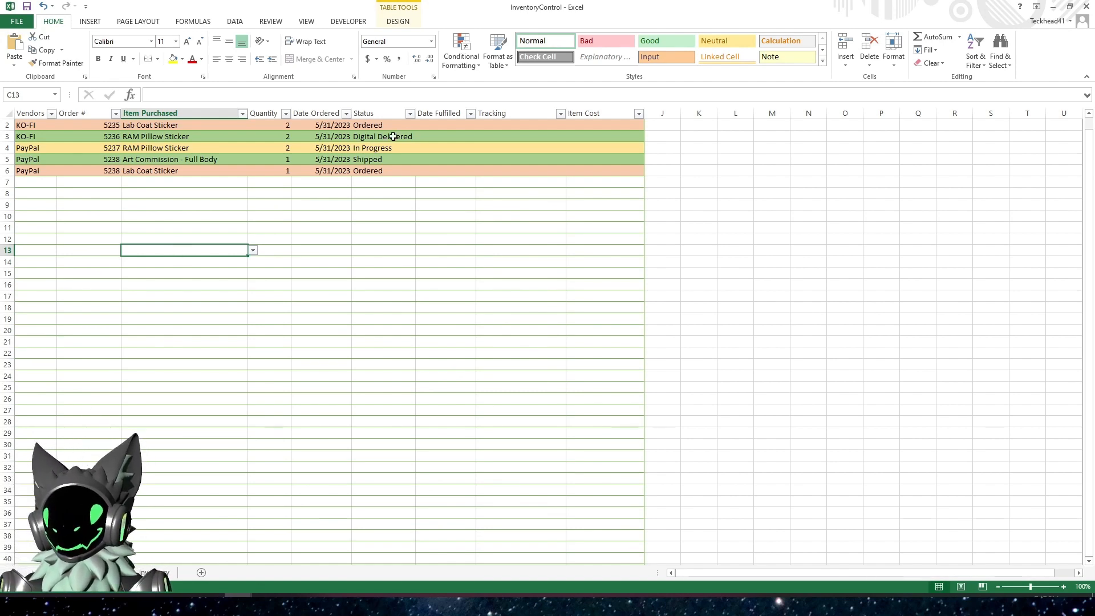
click(440, 126)
click(497, 127)
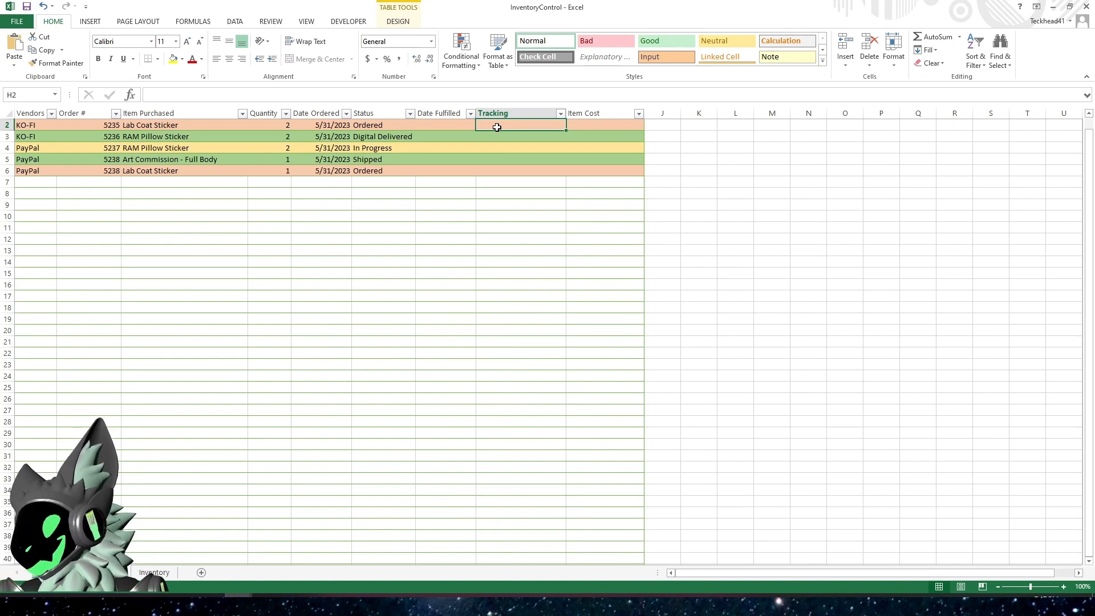
click(607, 128)
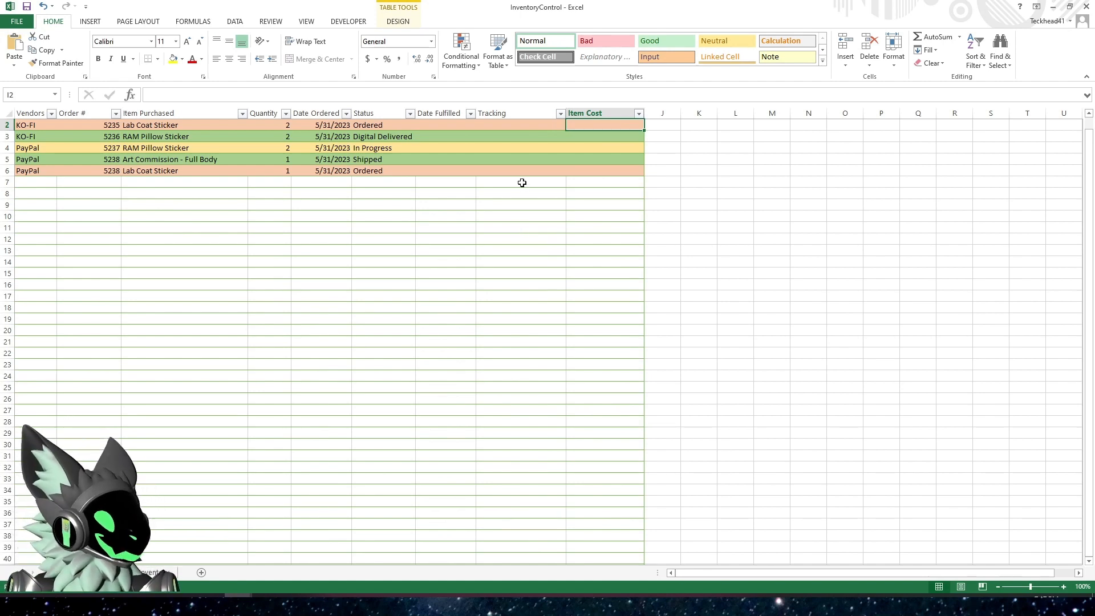
click(169, 574)
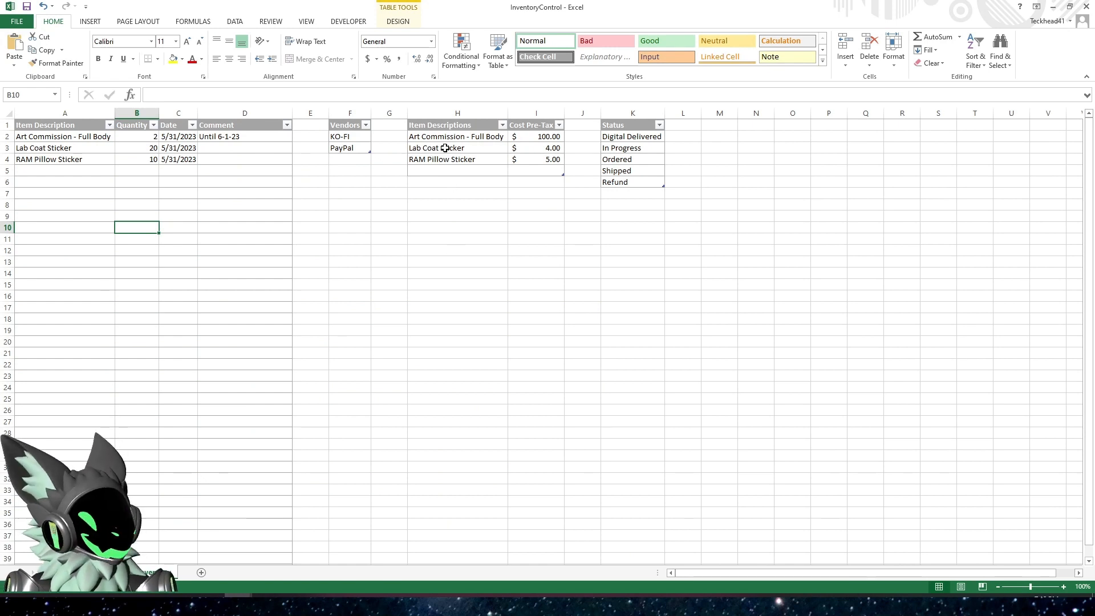
click(547, 138)
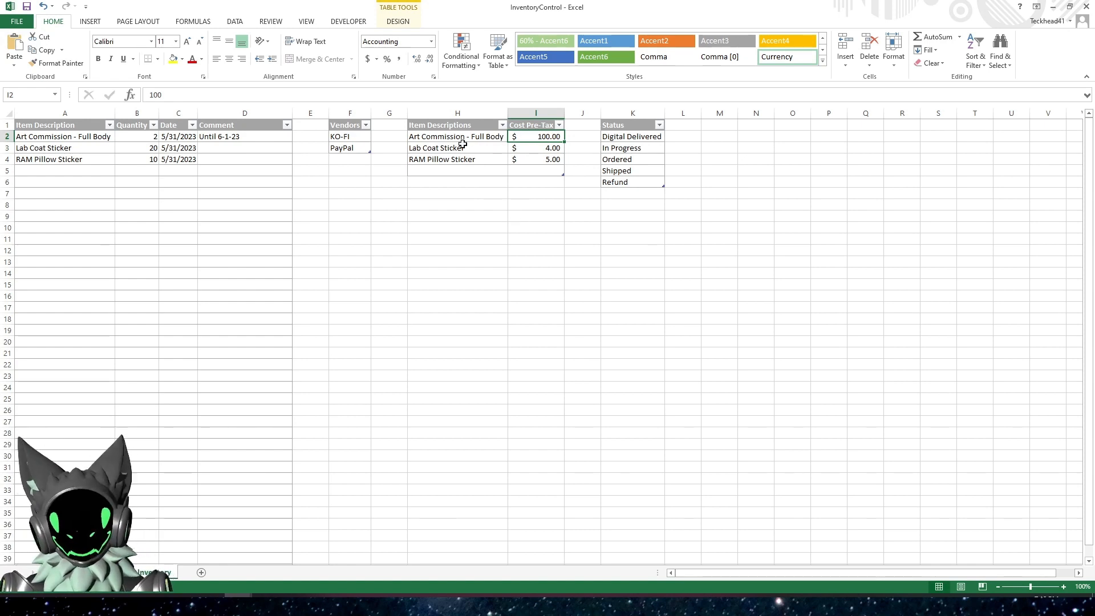
click(456, 138)
click(531, 134)
click(472, 141)
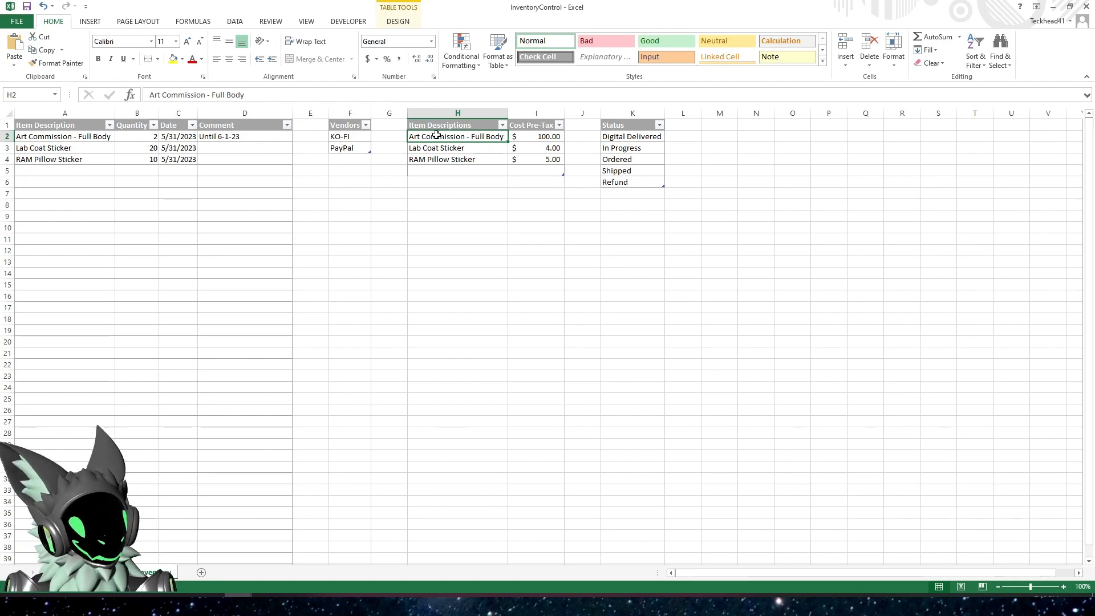
On the orders sheet, start a VLOOKUP formula in Item Cost cell I2 with [@[Item Purchased]] as the lookup value
click(103, 572)
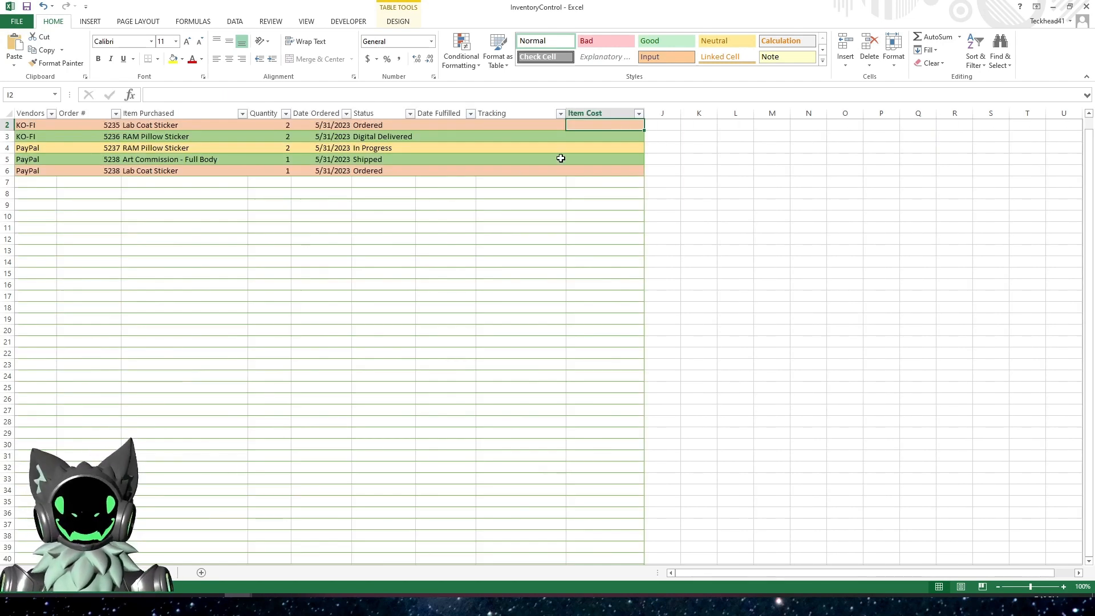
scroll(586, 169, up, 1)
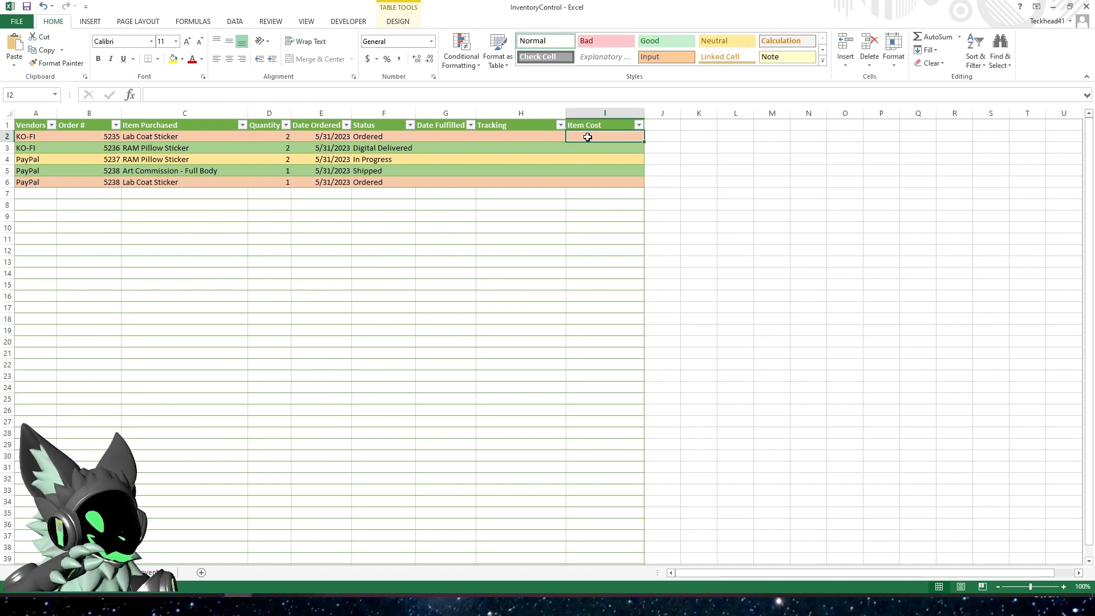
text(=)
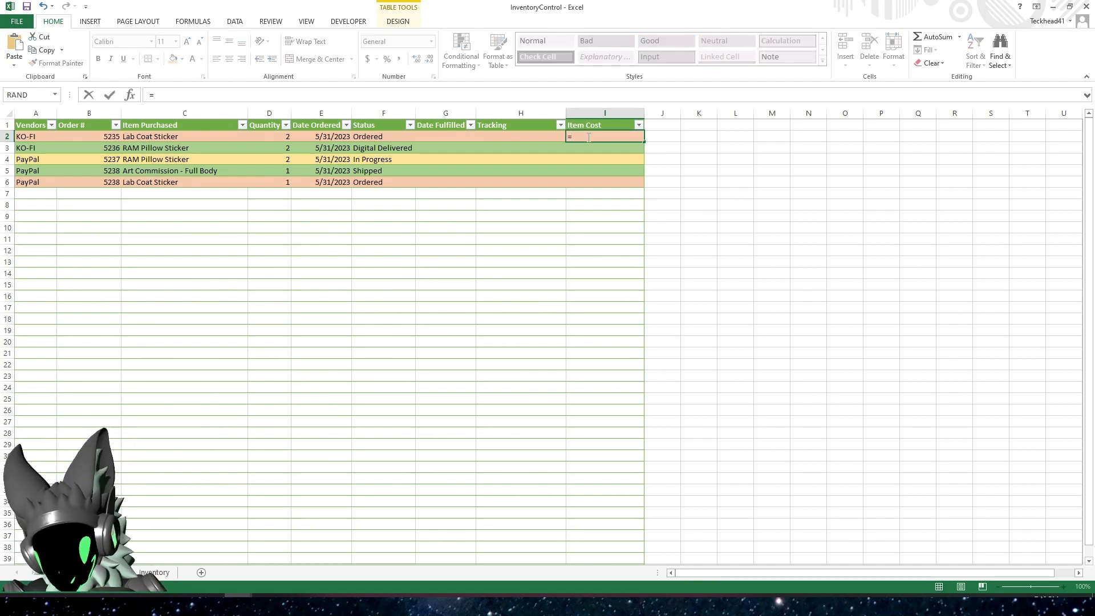
text(vlookup)
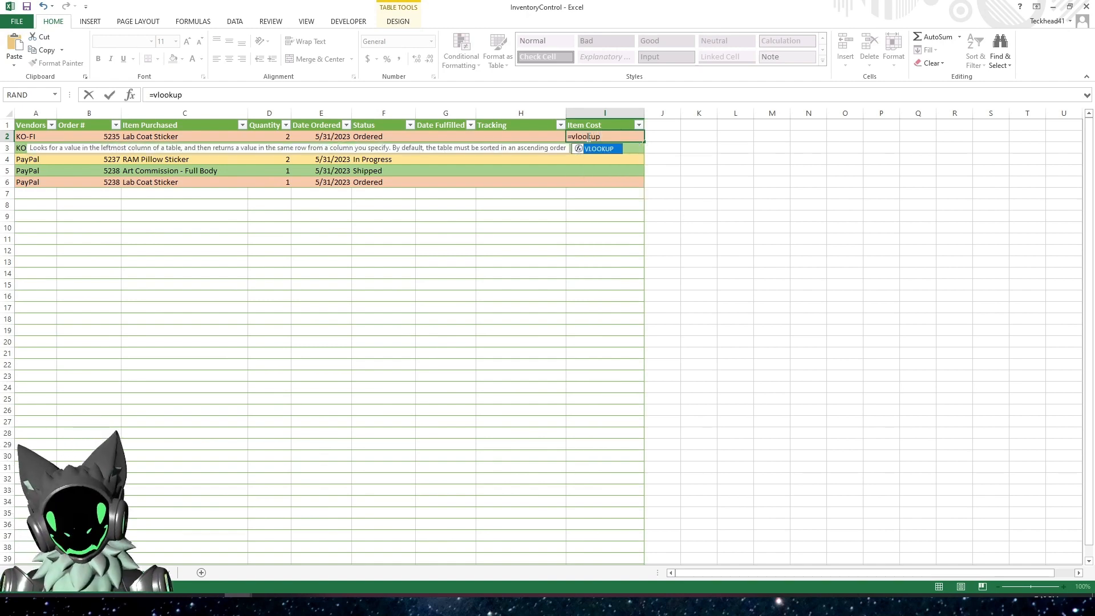
text(()
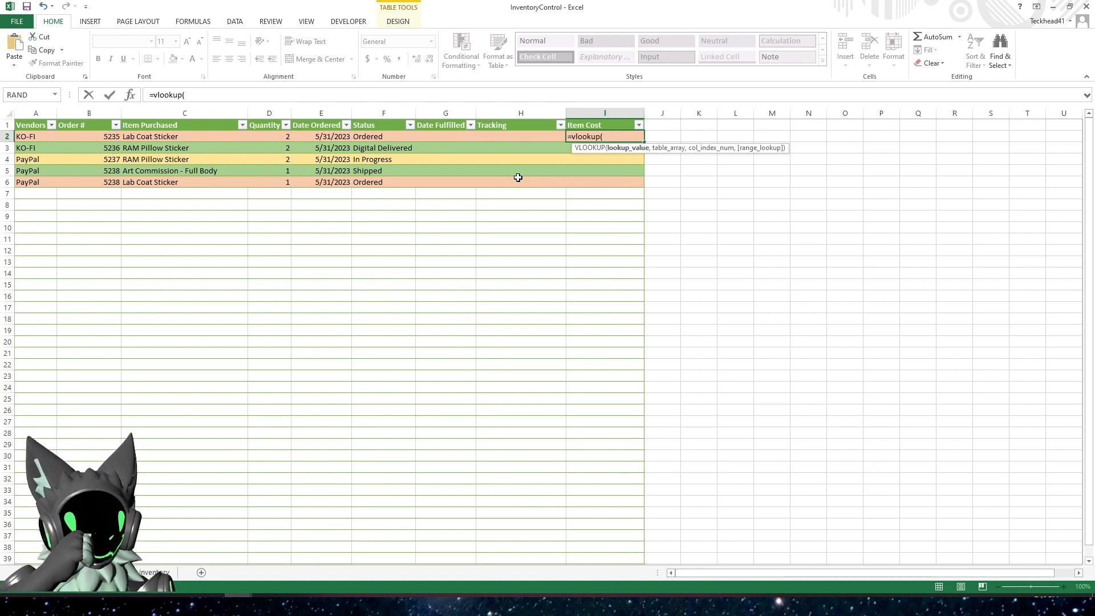
click(181, 138)
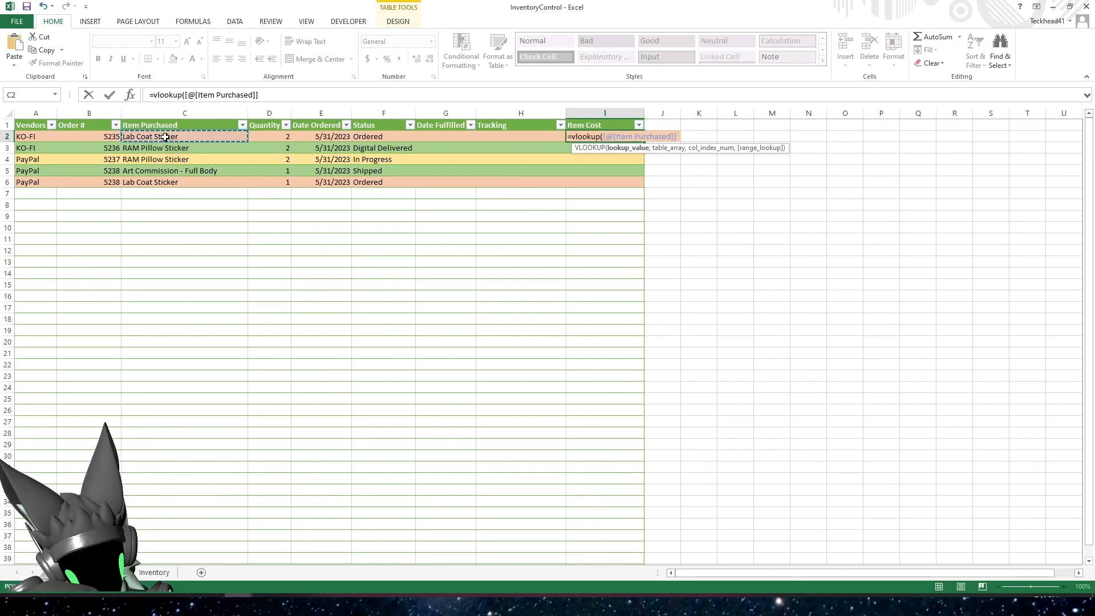
text(,)
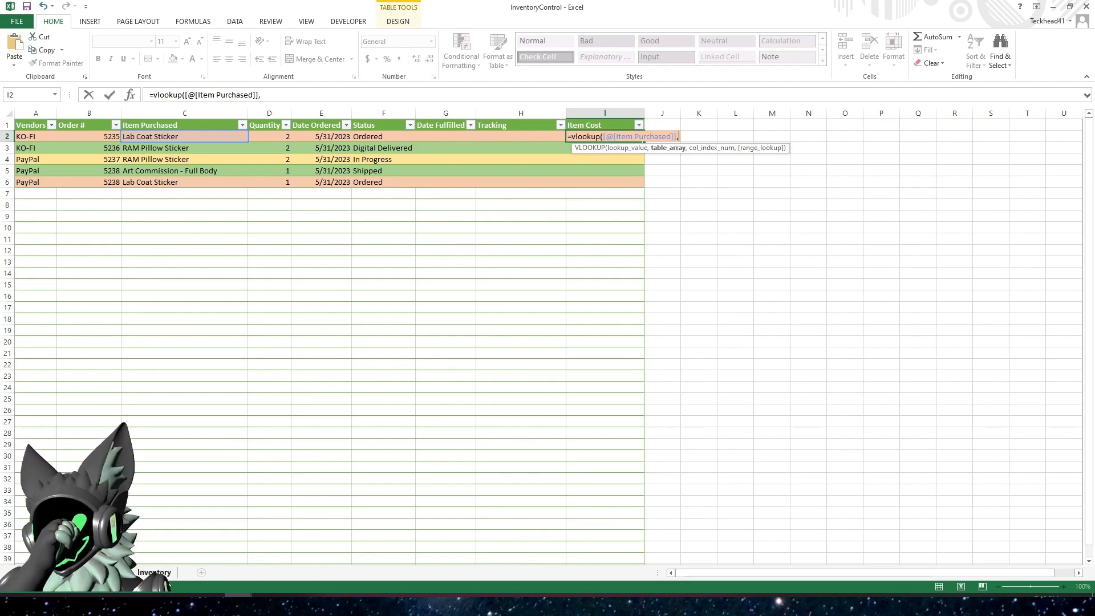
Complete the Item Cost lookup with ITEMS[Item Descriptions] from the Inventory sheet as the table array and 2 as the column index
click(155, 572)
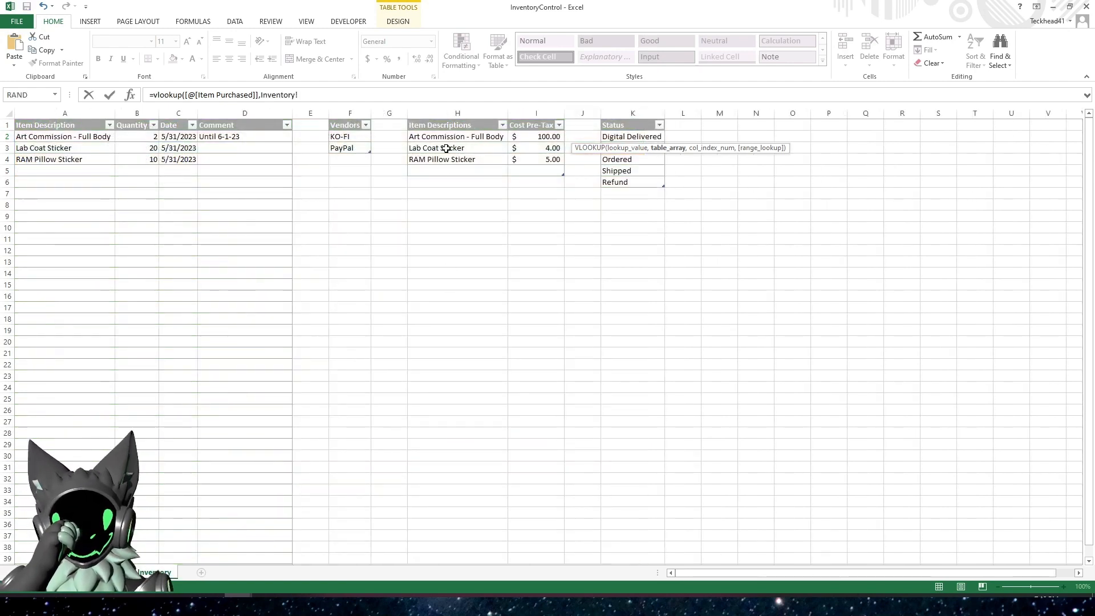
click(454, 119)
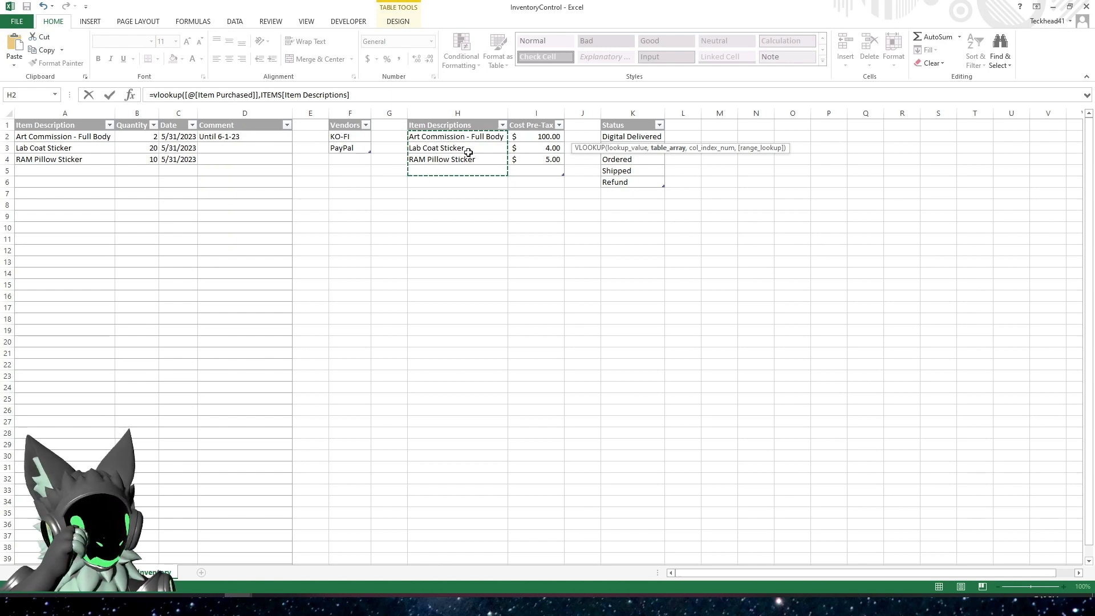
click(366, 99)
text(,)
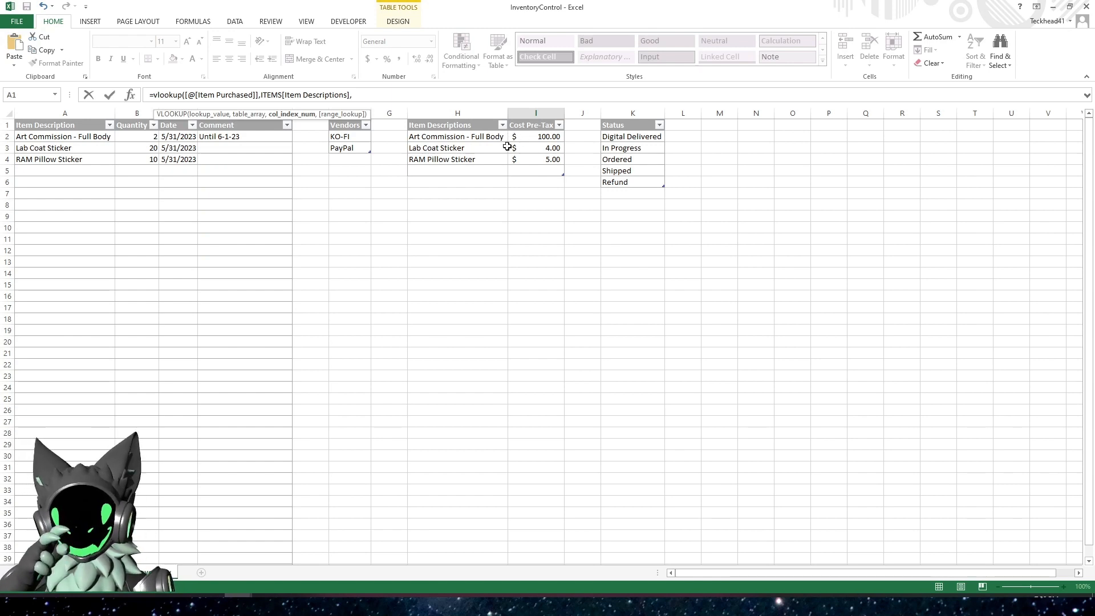
text(2)
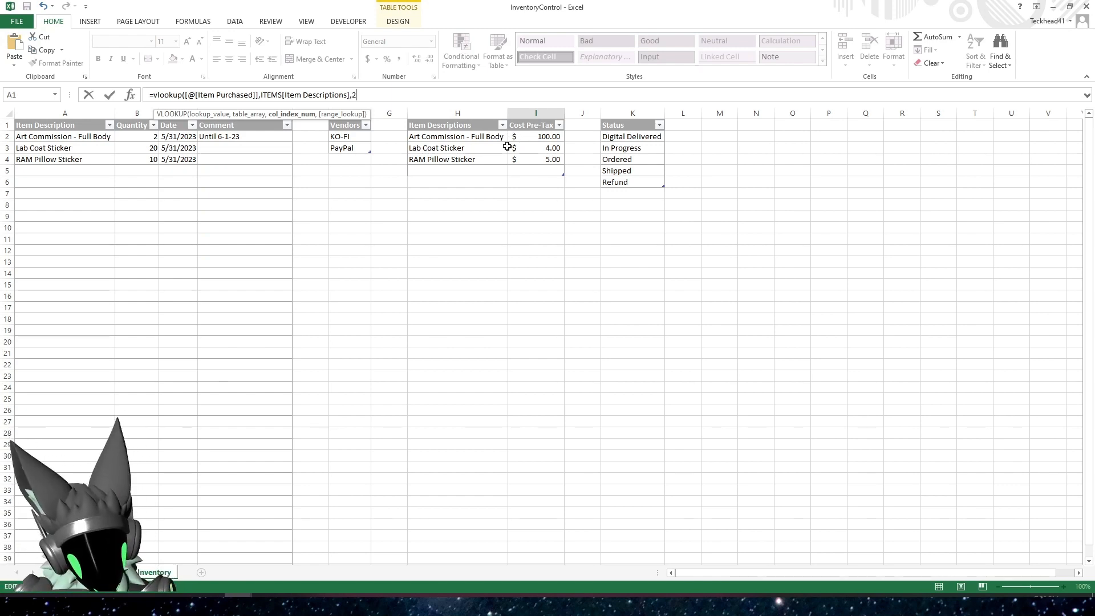
key(Return)
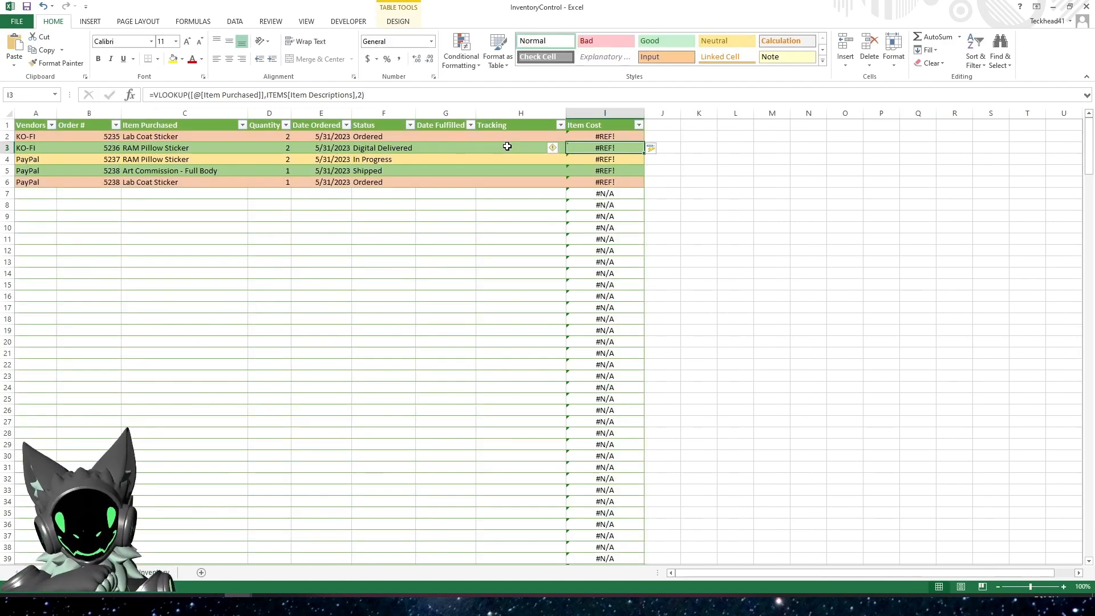
Replace the lookup value in I2 with the whole Item Purchased column, giving =VLOOKUP([Item Purchased],ITEMS[Item Descriptions],2)
click(267, 605)
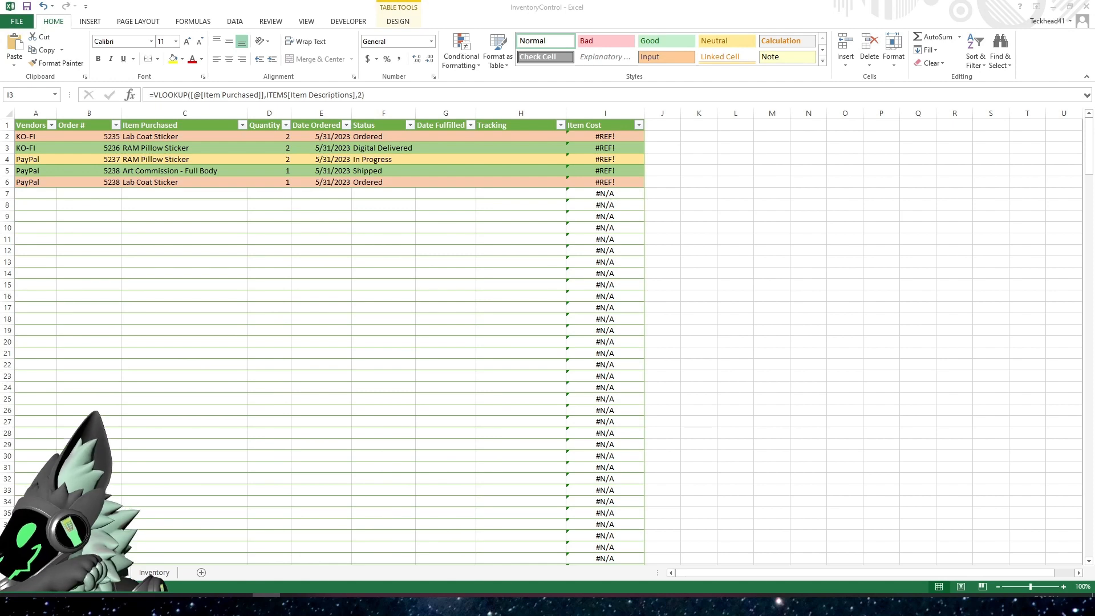
click(603, 138)
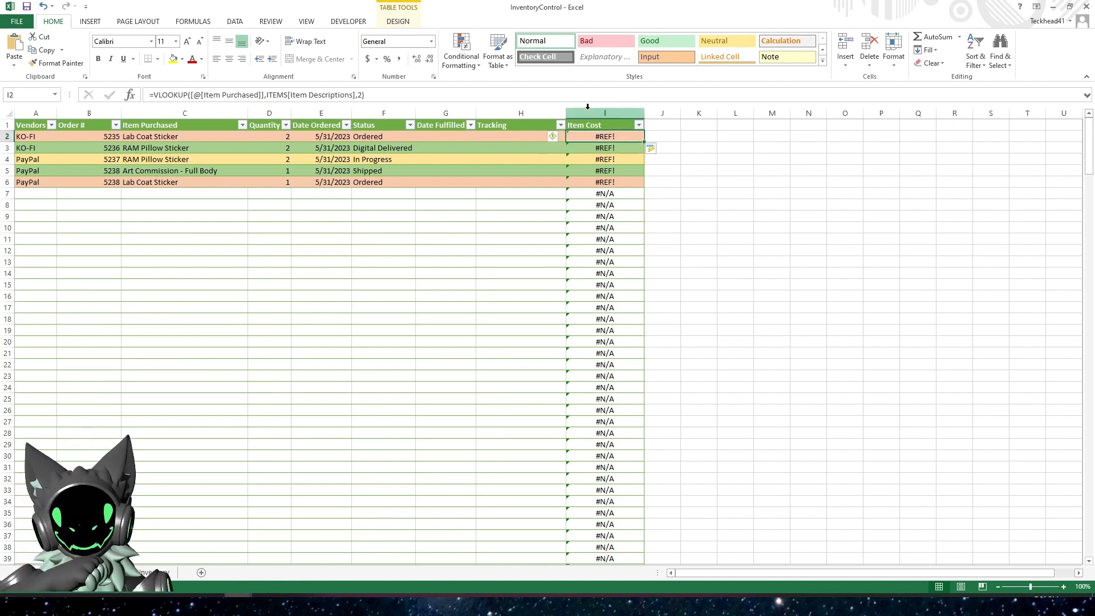
key(F2)
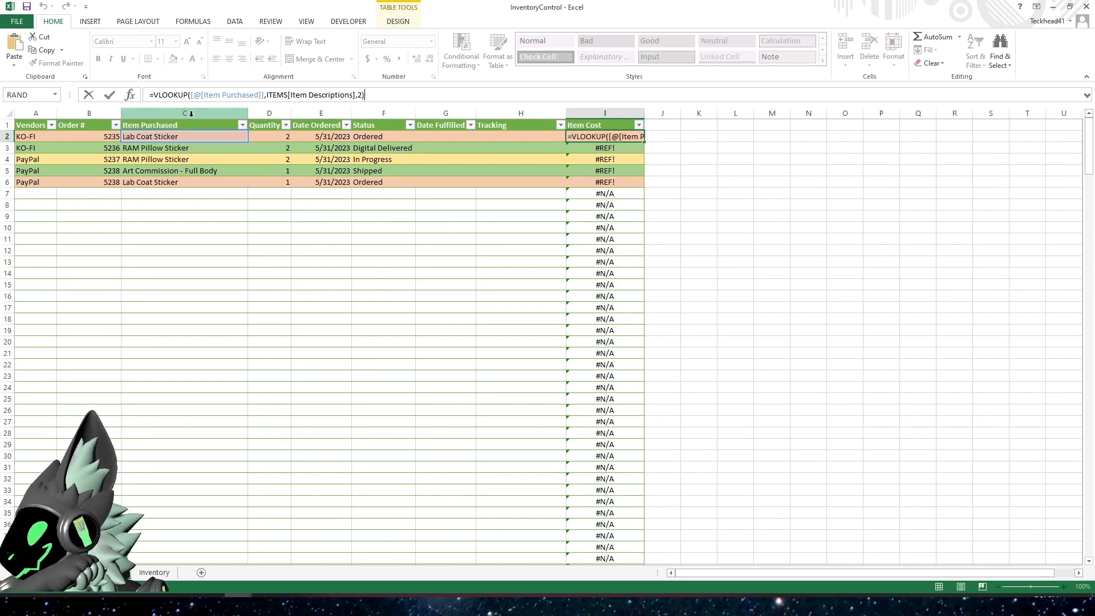
click(265, 95)
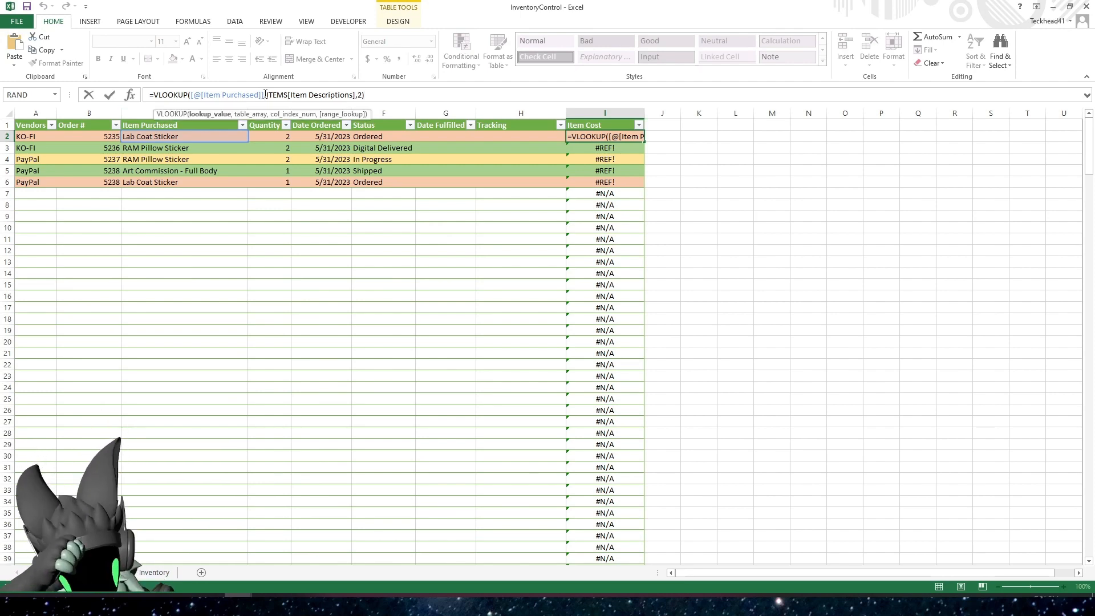
key(BackSpace)
key(BackSpace)
key(BackSpace)
key(BackSpace)
key(BackSpace)
key(BackSpace)
key(BackSpace)
key(BackSpace)
key(BackSpace)
key(BackSpace)
key(BackSpace)
key(BackSpace)
key(BackSpace)
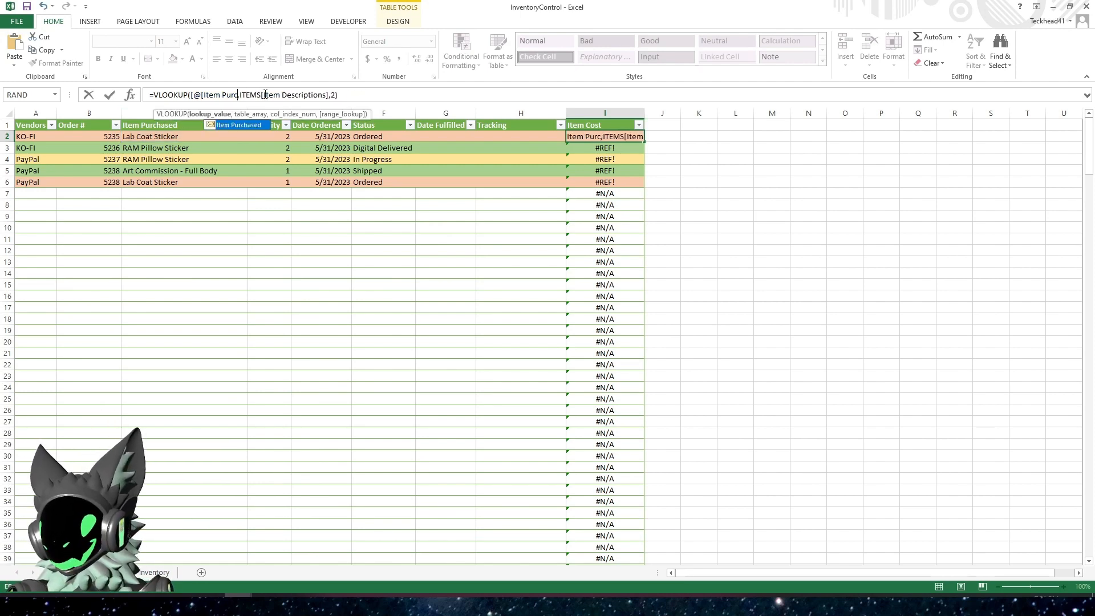
key(BackSpace)
key(BackSpace)
key(BackSpace)
key(BackSpace)
key(BackSpace)
key(BackSpace)
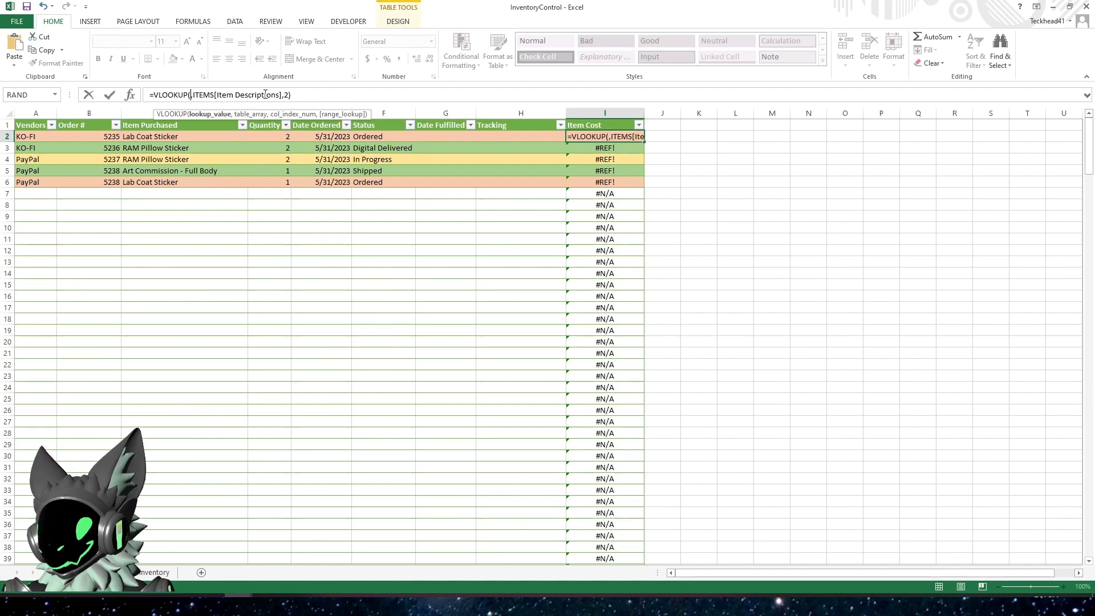
click(188, 118)
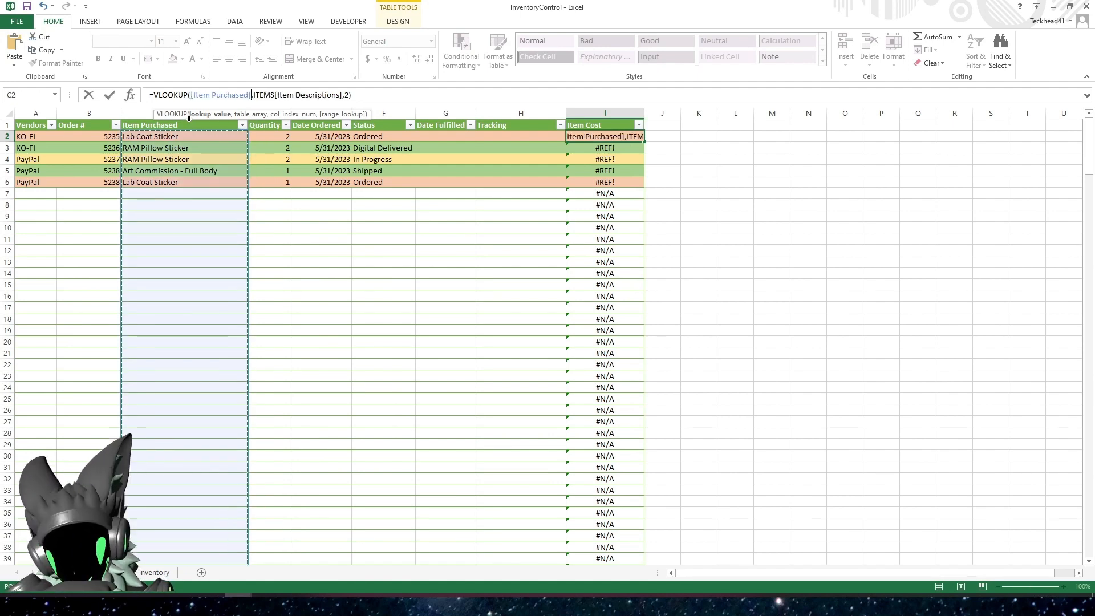
key(Return)
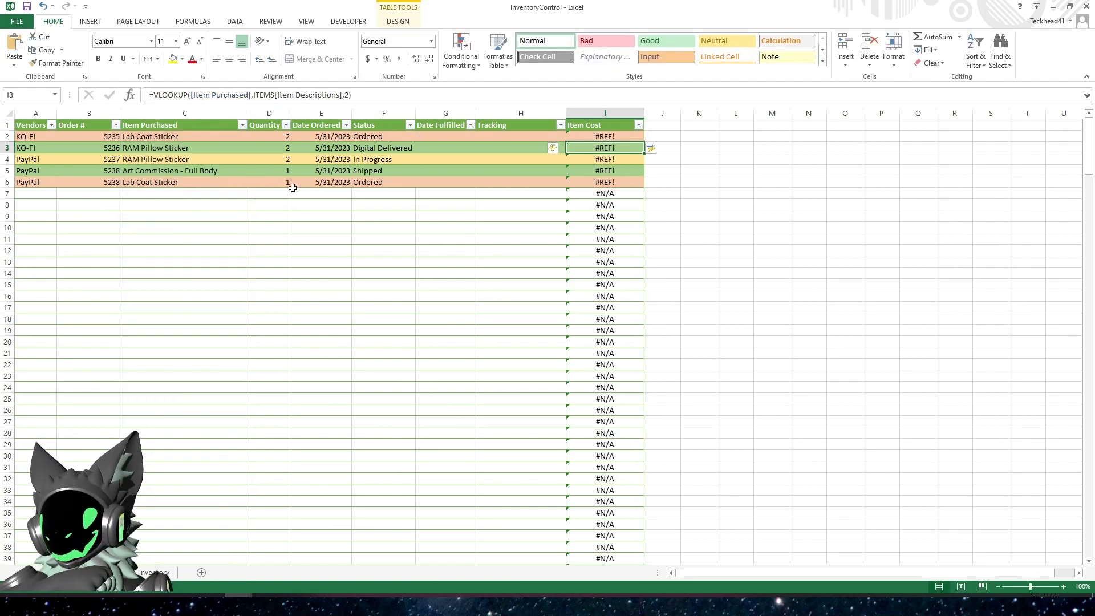
Clear the existing VLOOKUP formulas from the whole Item Cost column of the orders table
click(266, 605)
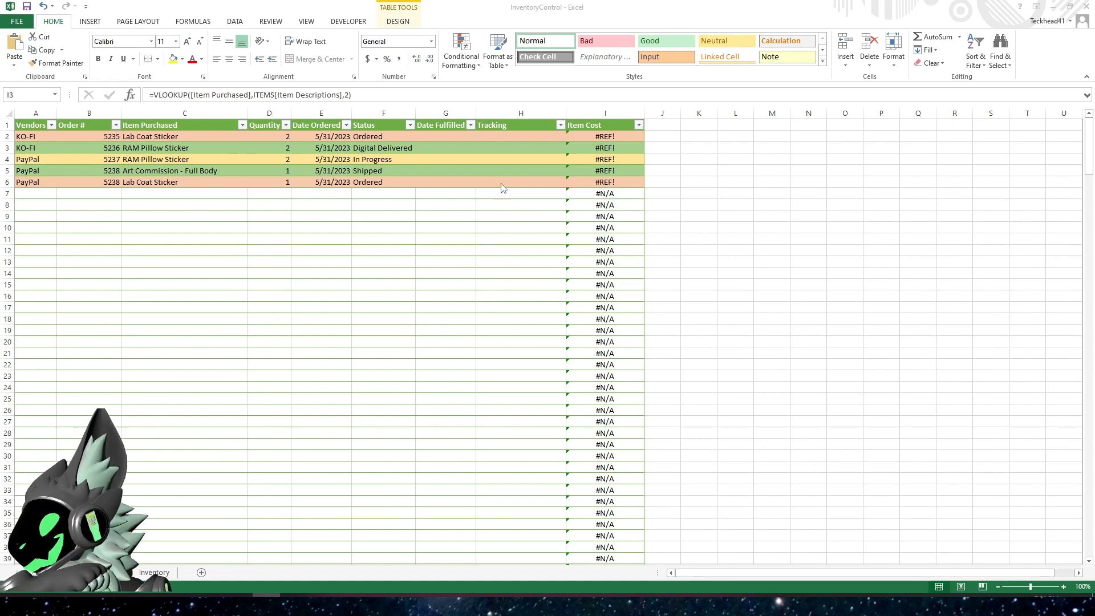
click(337, 95)
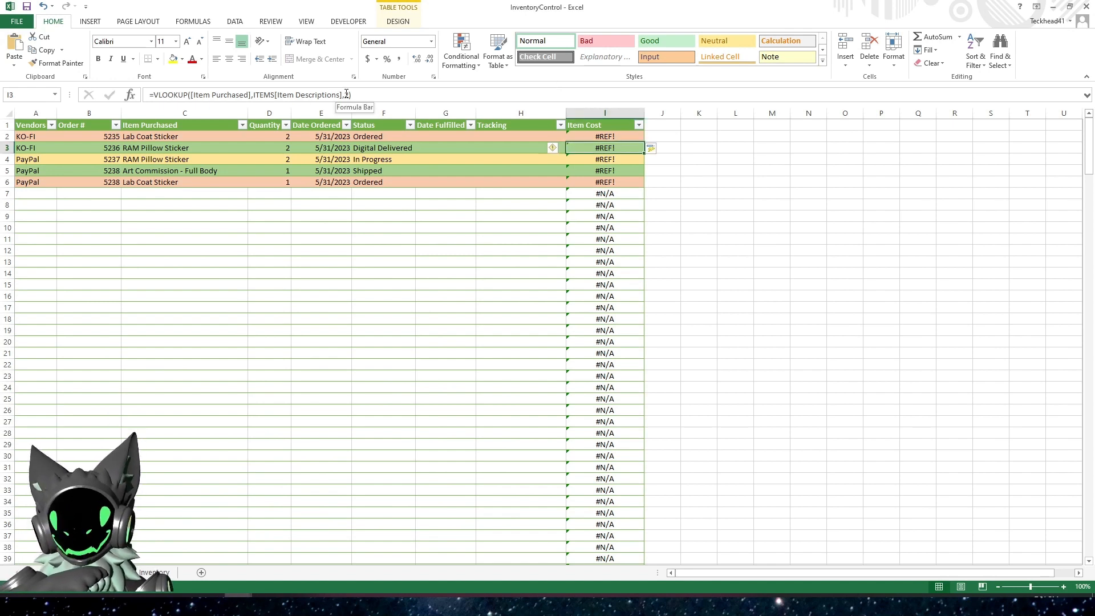
click(341, 95)
text(s)
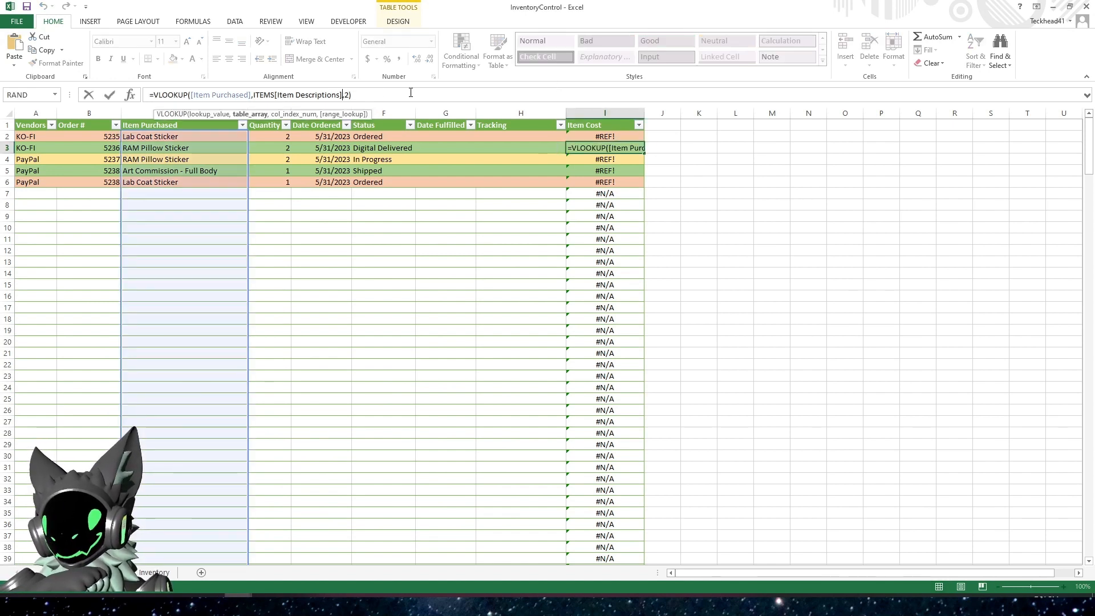
drag(352, 95, 145, 98)
key(BackSpace)
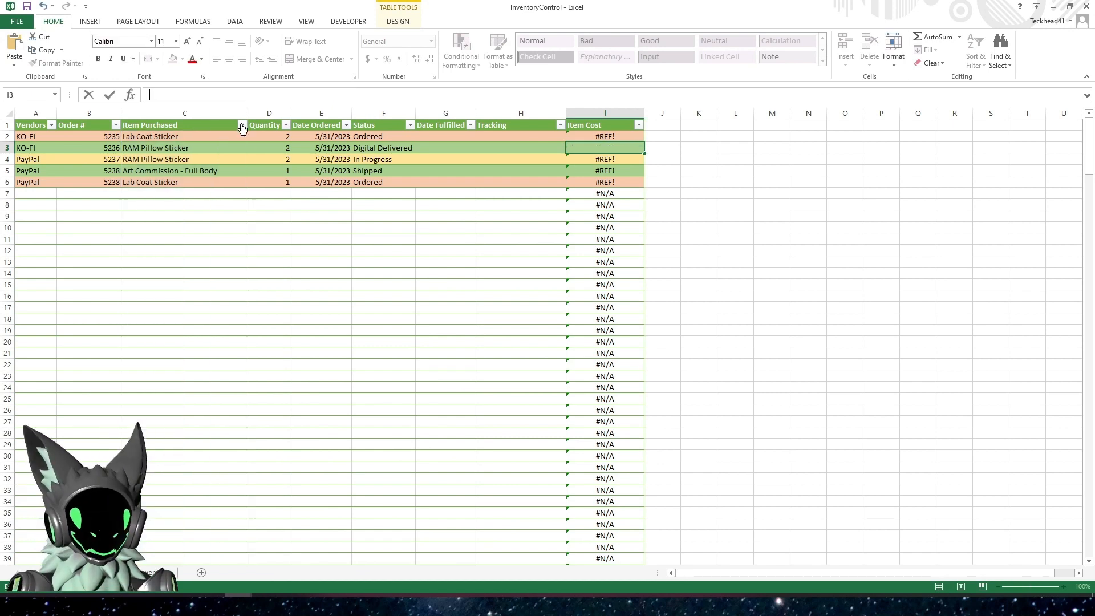
click(609, 138)
click(610, 118)
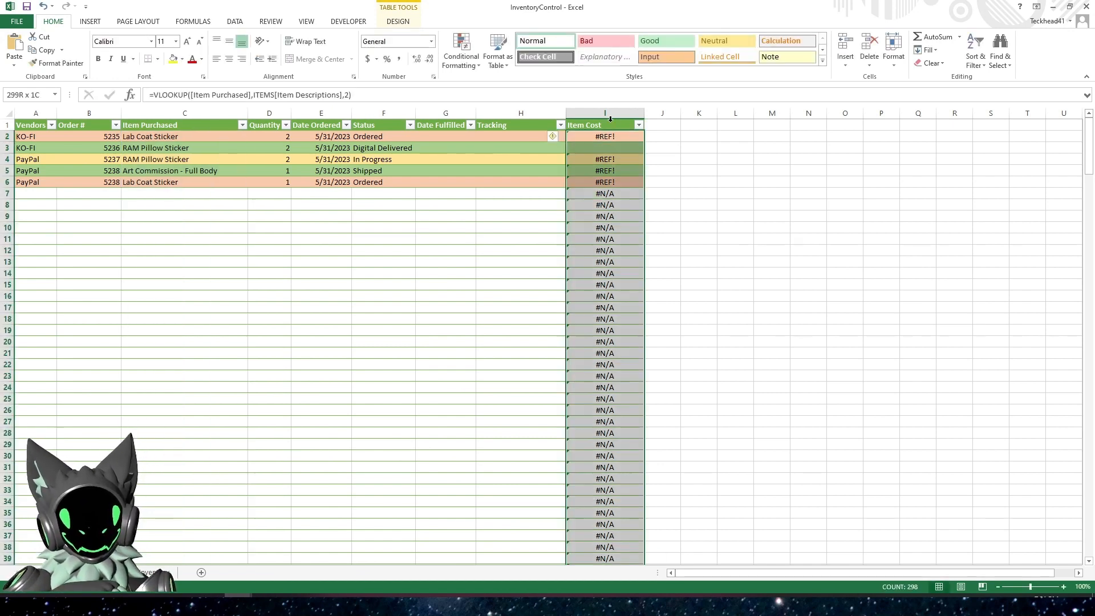
key(Delete)
Start a new VLOOKUP formula in Item Cost cell I2 with the whole [Item Purchased] column as the lookup value
click(614, 137)
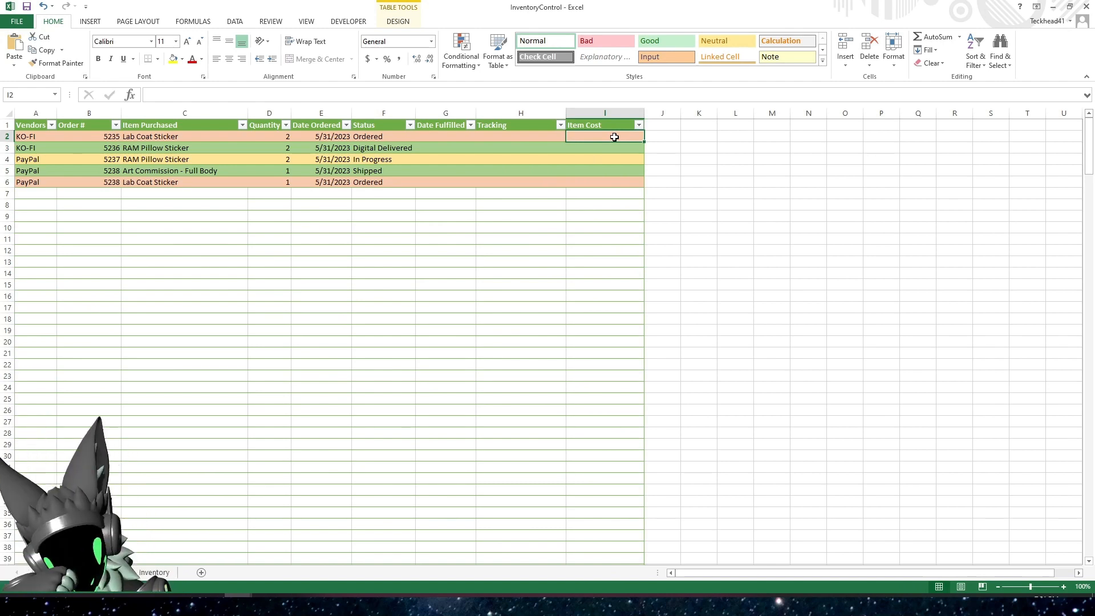
text(=)
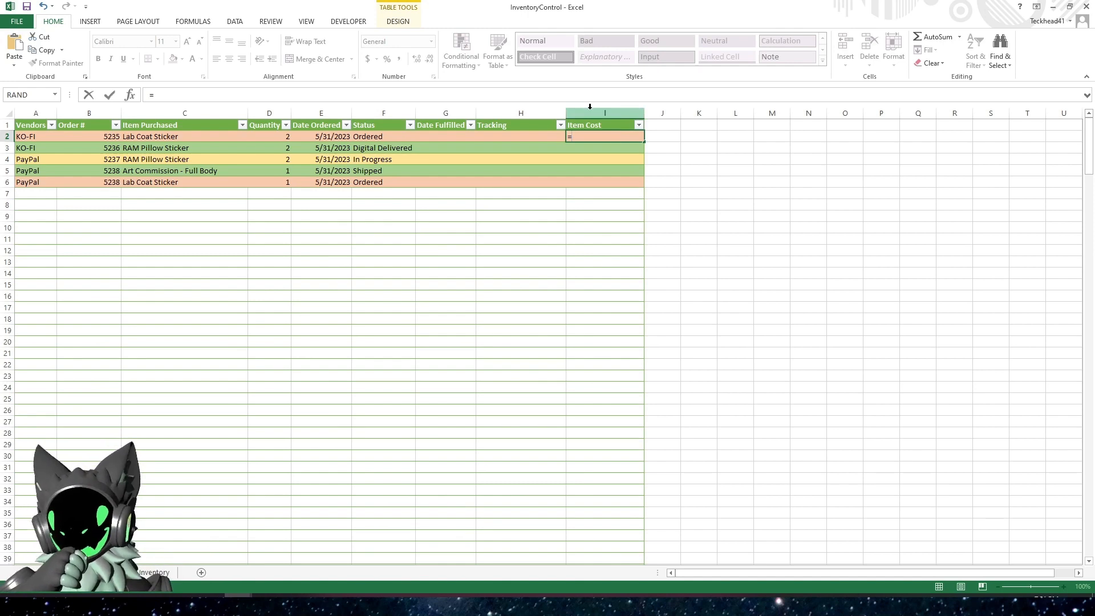
text(vlookup()
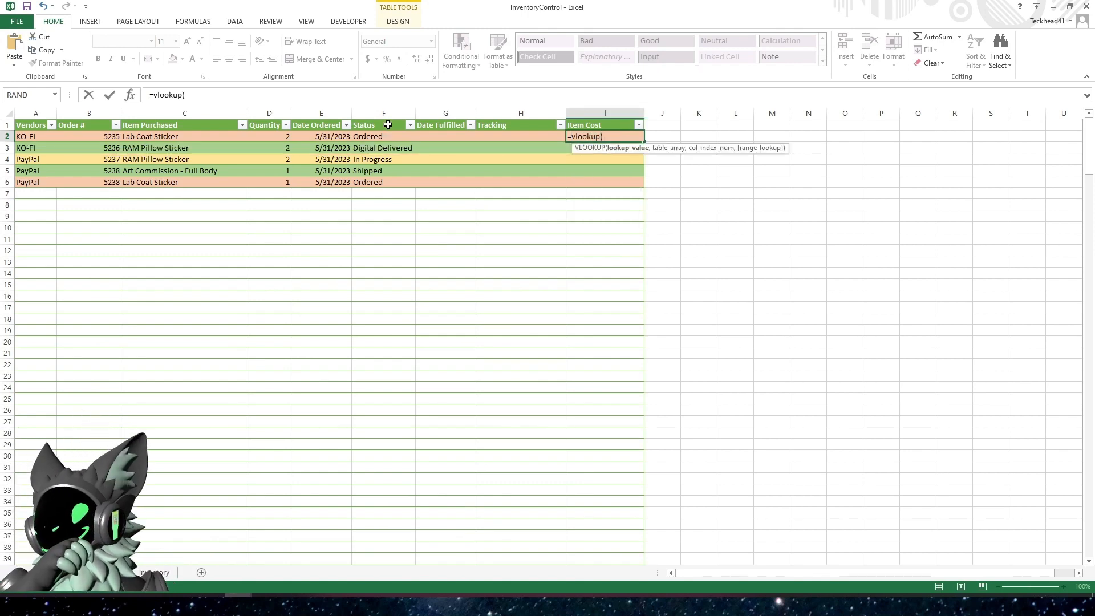
click(190, 118)
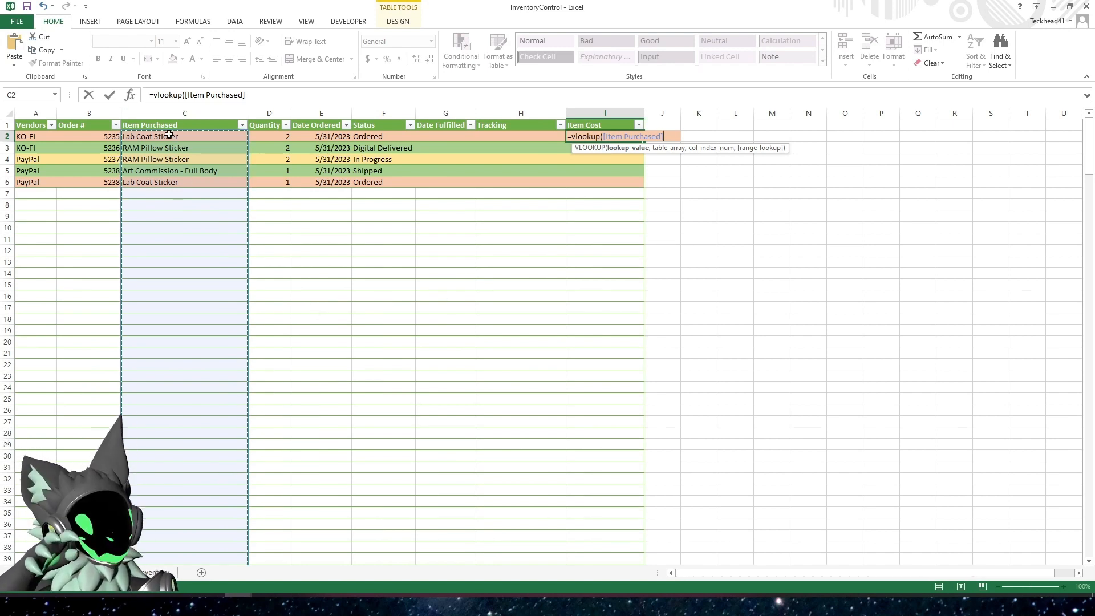
click(269, 94)
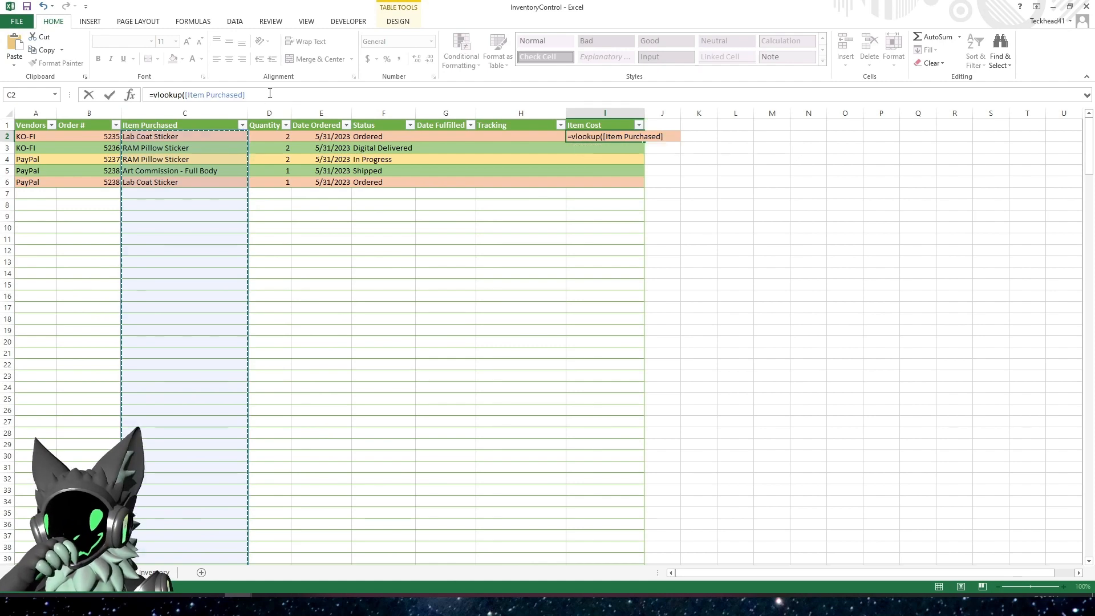
text(,)
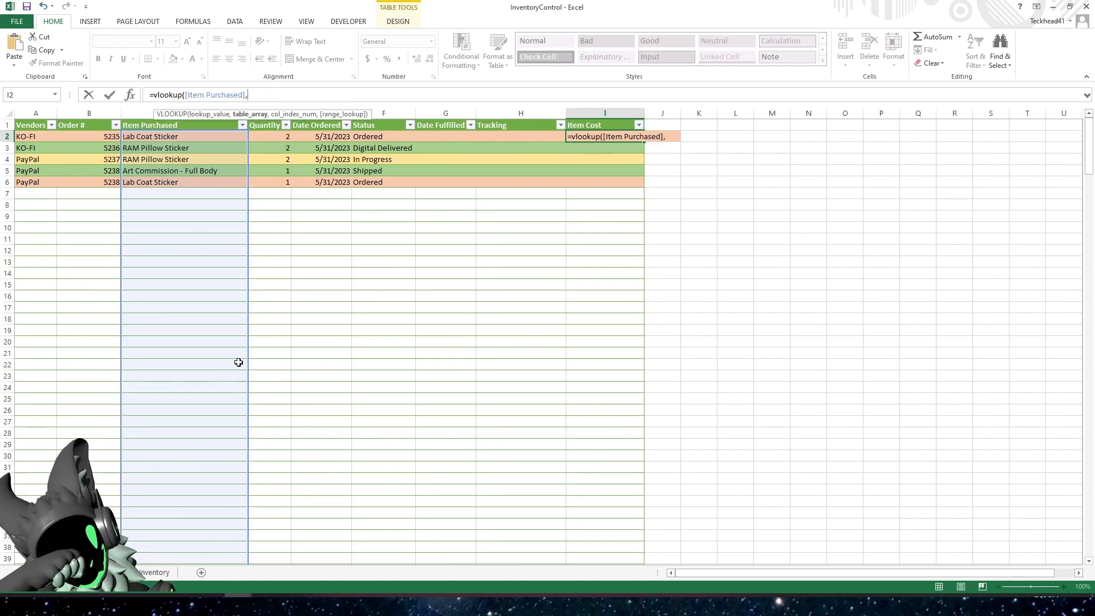
Complete the I2 lookup with the entire ITEMS table from the Inventory sheet as the table array and 2 as the column index
click(154, 572)
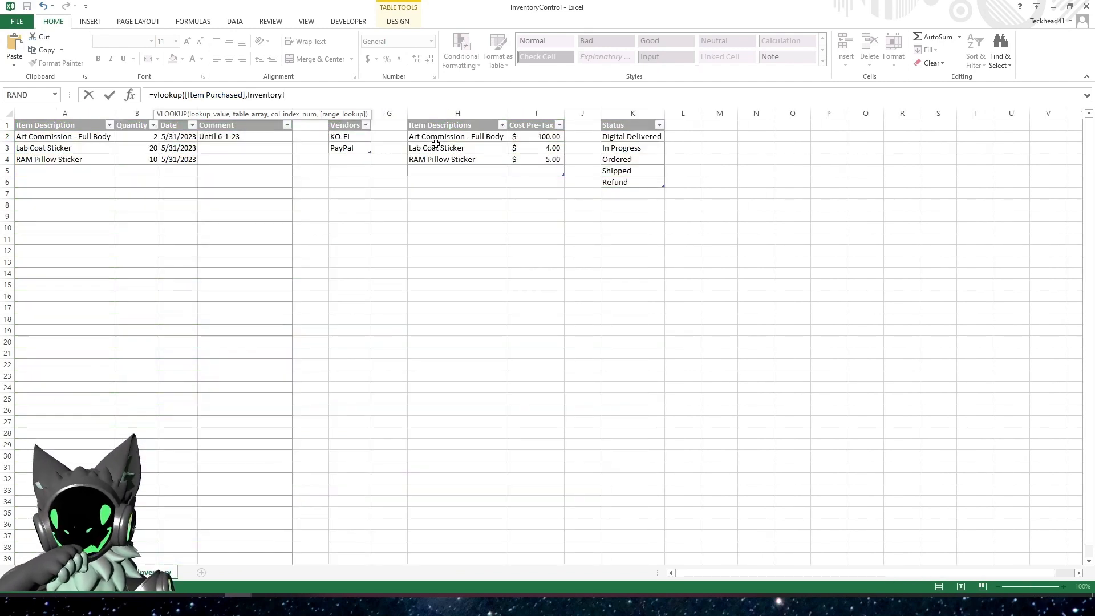
drag(448, 120, 517, 114)
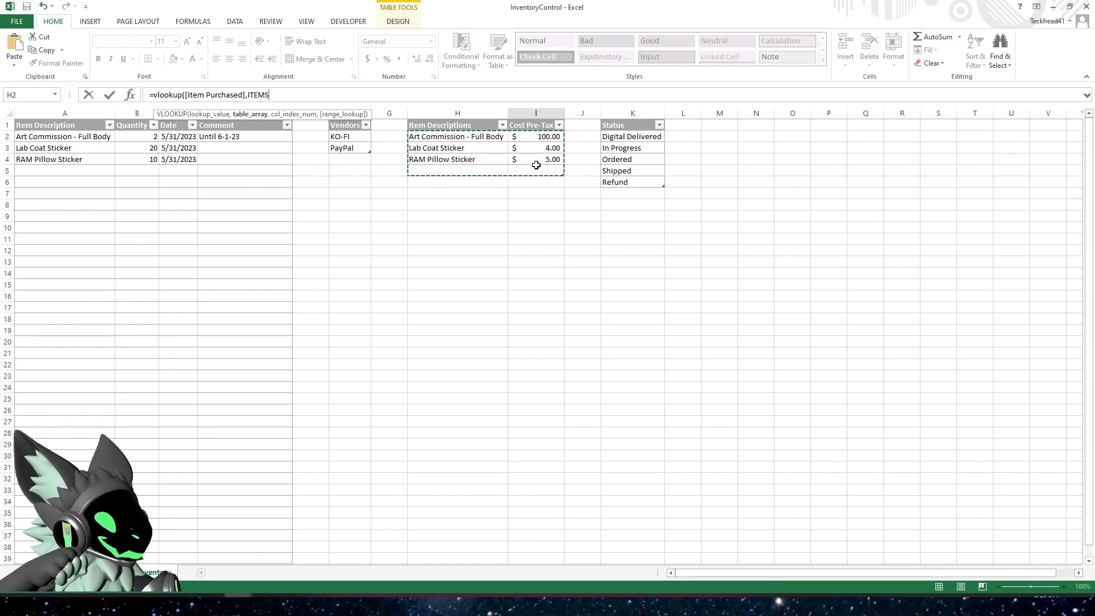
click(299, 95)
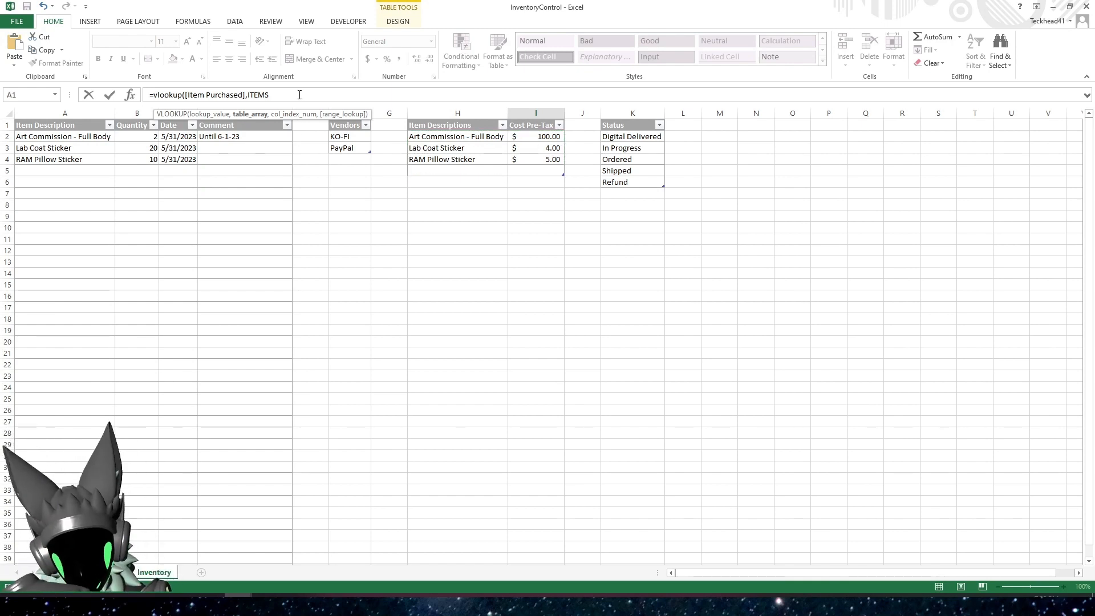
text(,)
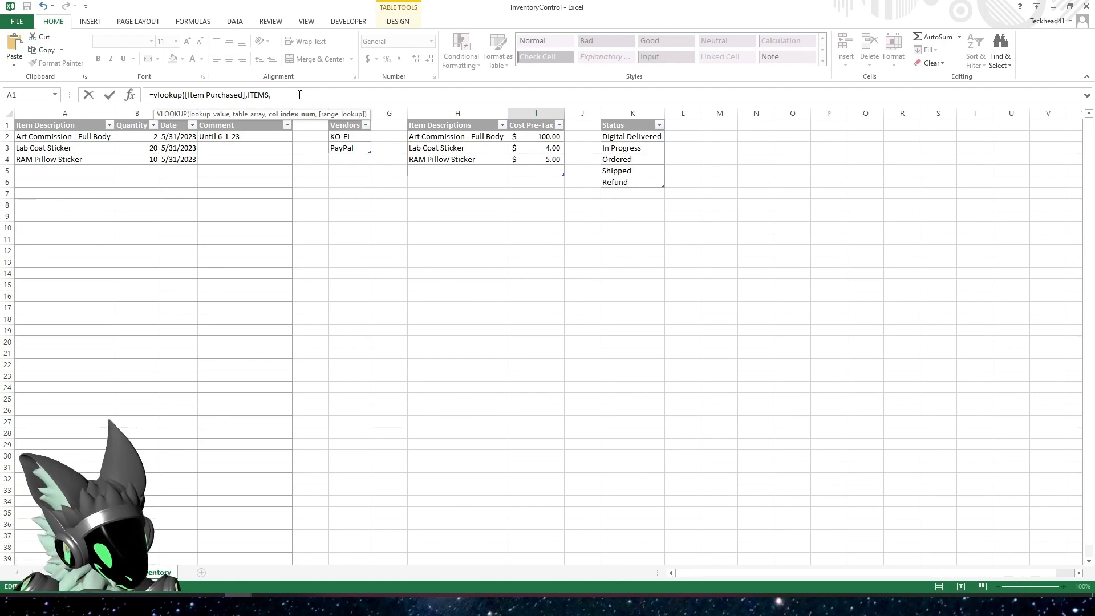
text(2)
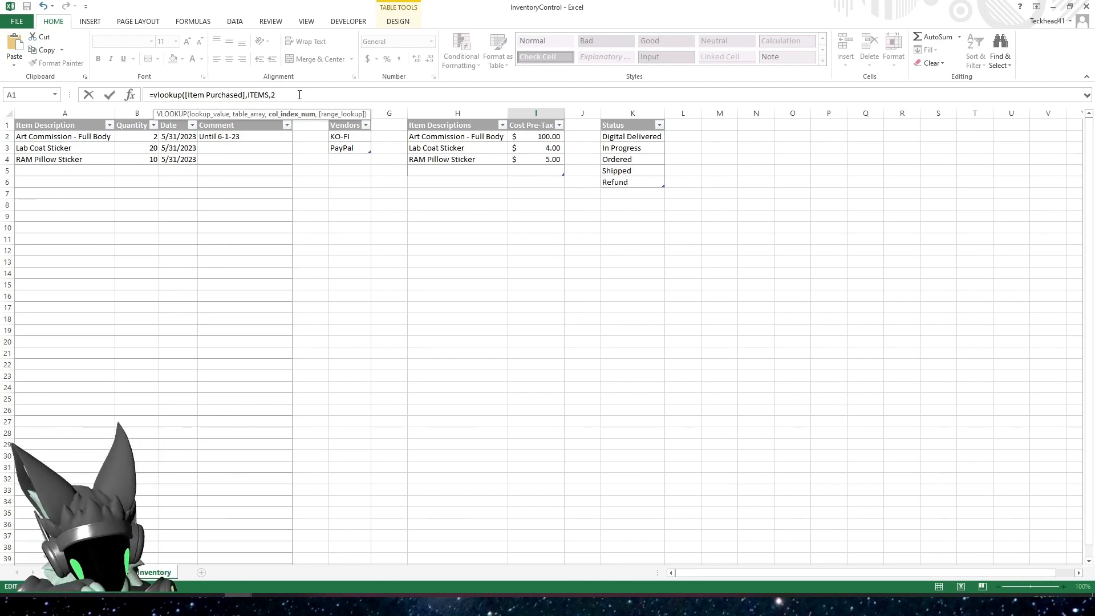
key(Return)
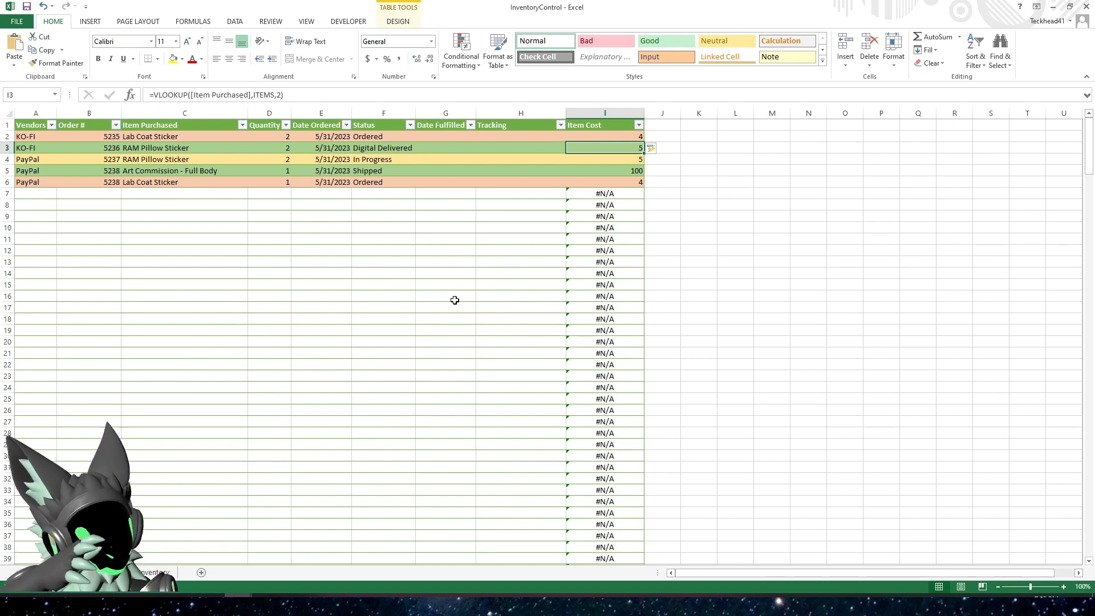
Format the Item Cost column of the orders table with the dollar Accounting number format
click(606, 116)
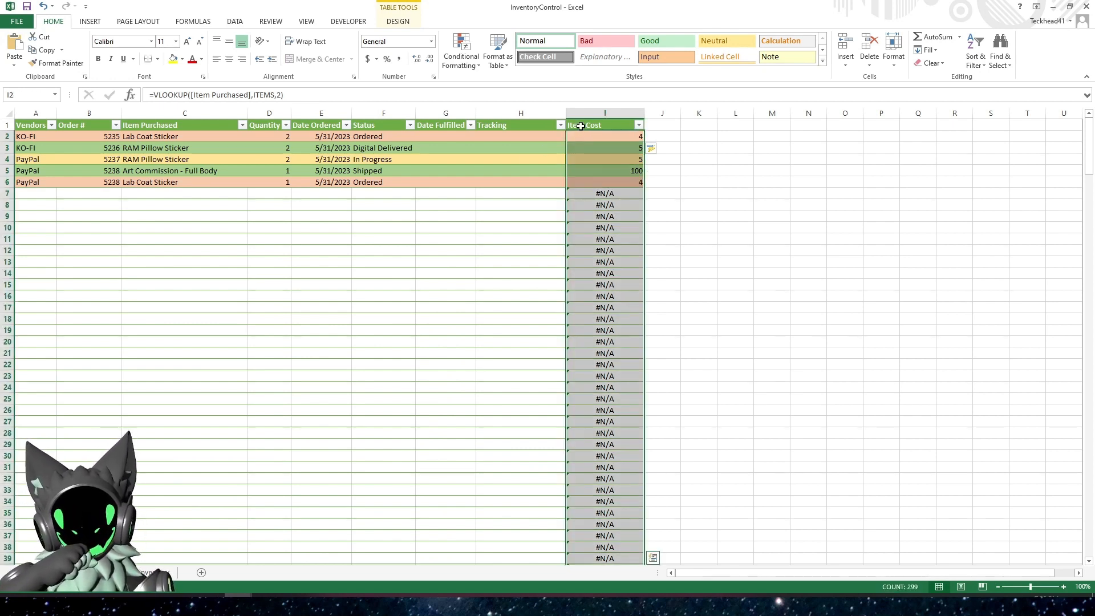
click(368, 59)
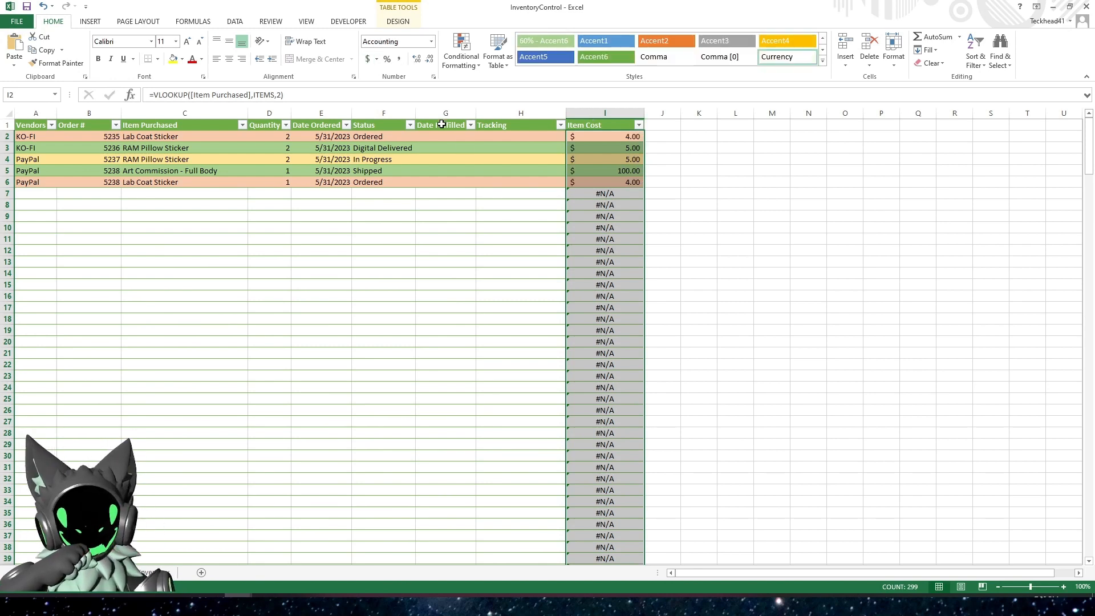
click(499, 250)
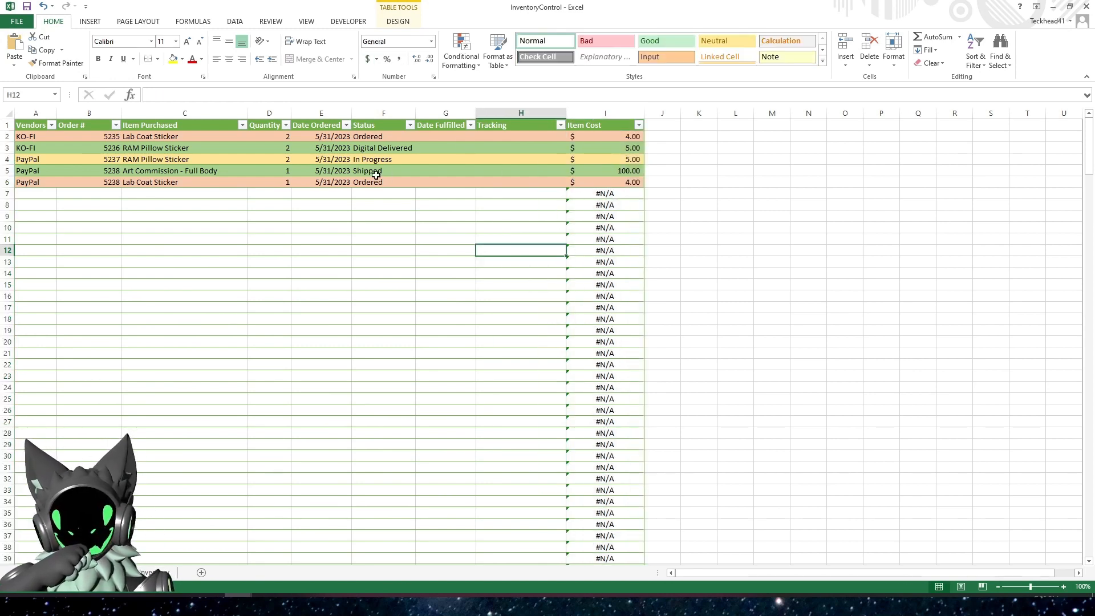
Compare the looked-up item costs in the order rows with the Cost Pre-Tax values on the Inventory sheet
click(188, 172)
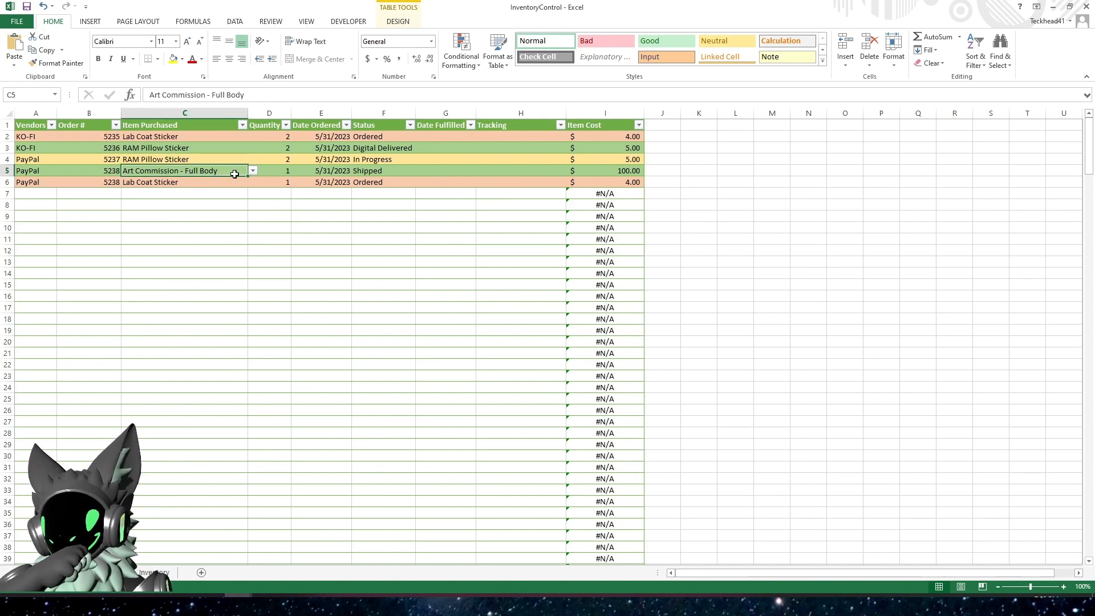
click(612, 174)
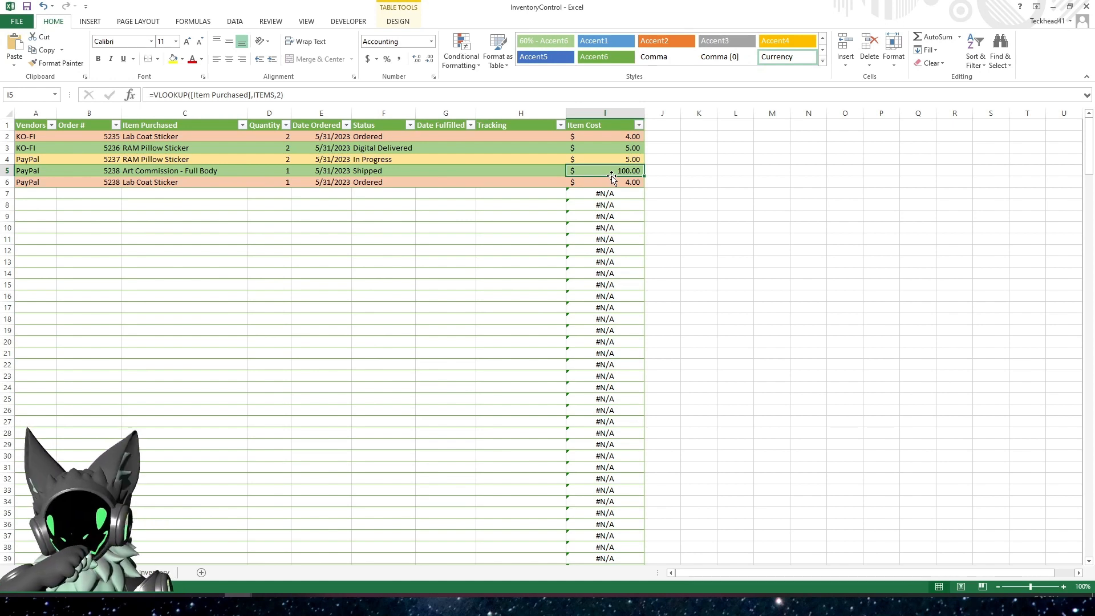
click(155, 183)
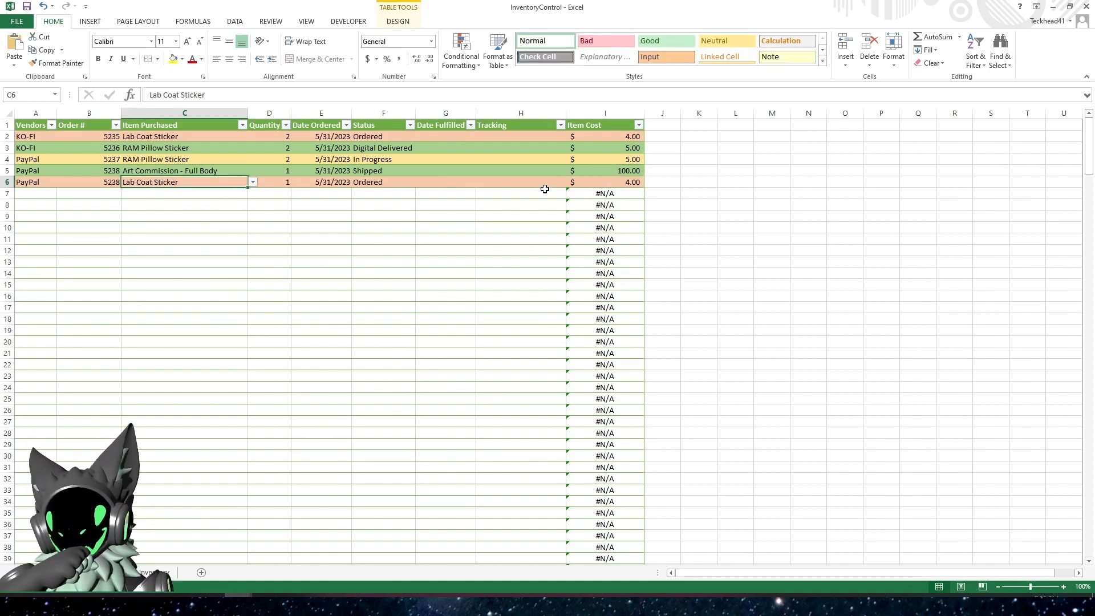
click(625, 183)
click(622, 148)
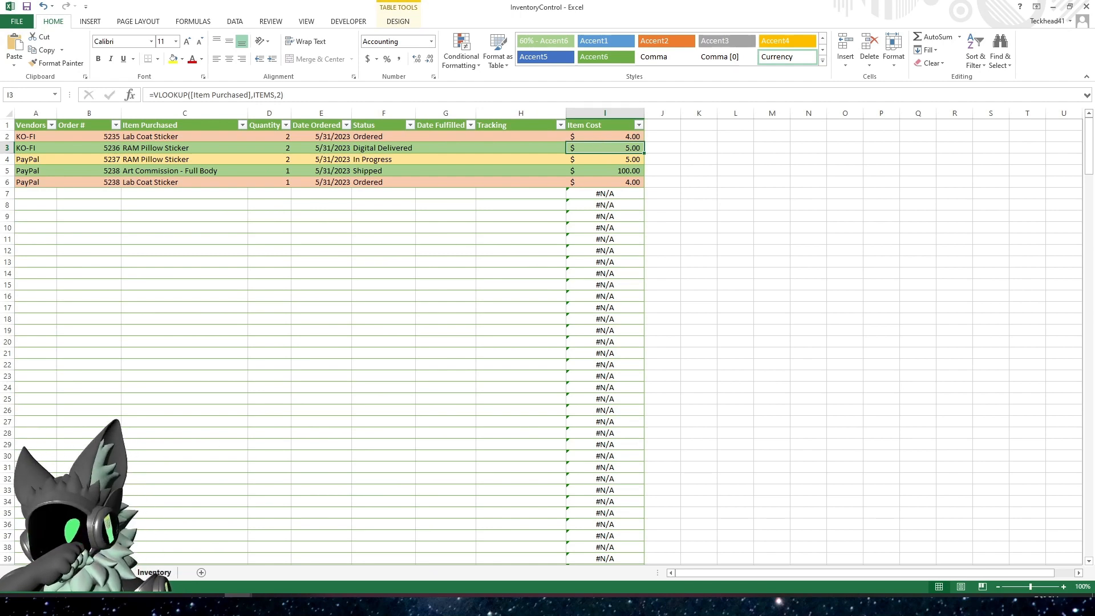
click(154, 573)
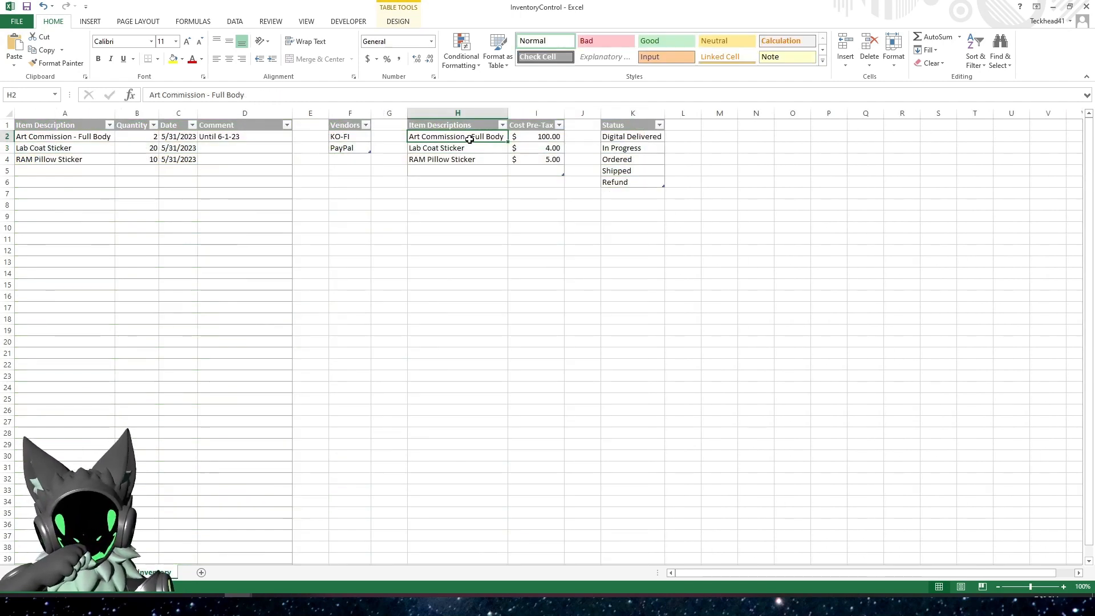
click(536, 140)
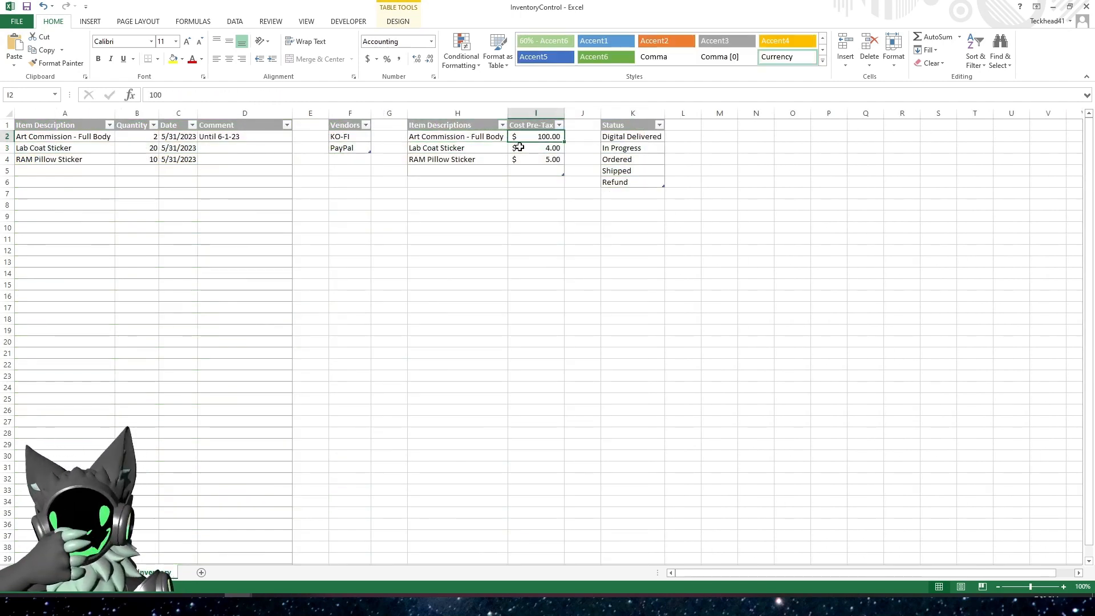
click(519, 147)
click(552, 162)
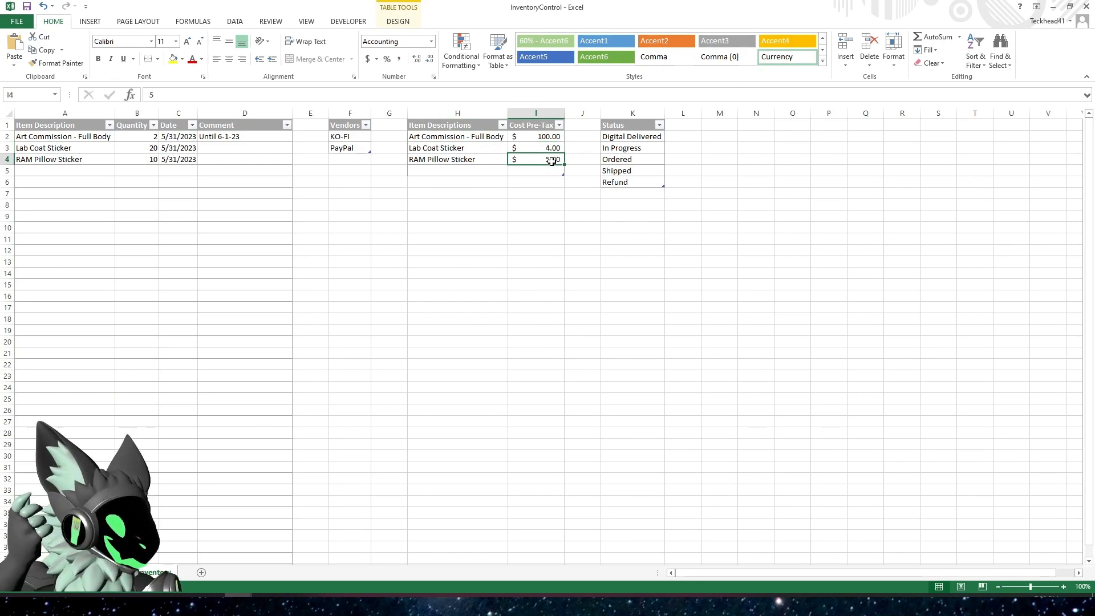
click(117, 573)
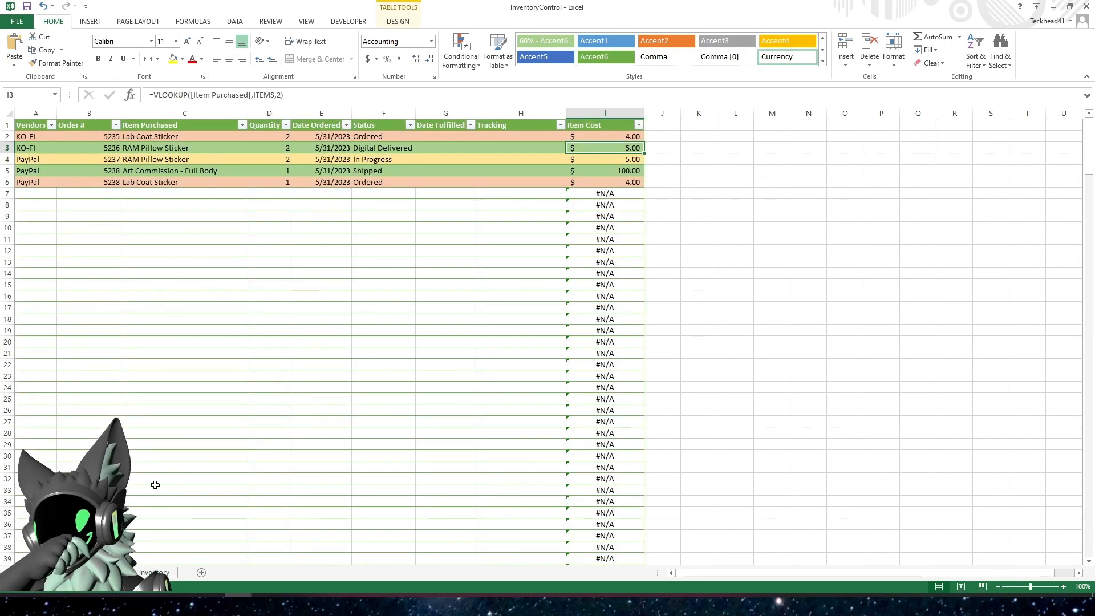
Examine the Item Cost results in the order rows that have no Item Purchased entry
click(534, 227)
drag(591, 245, 577, 342)
click(399, 375)
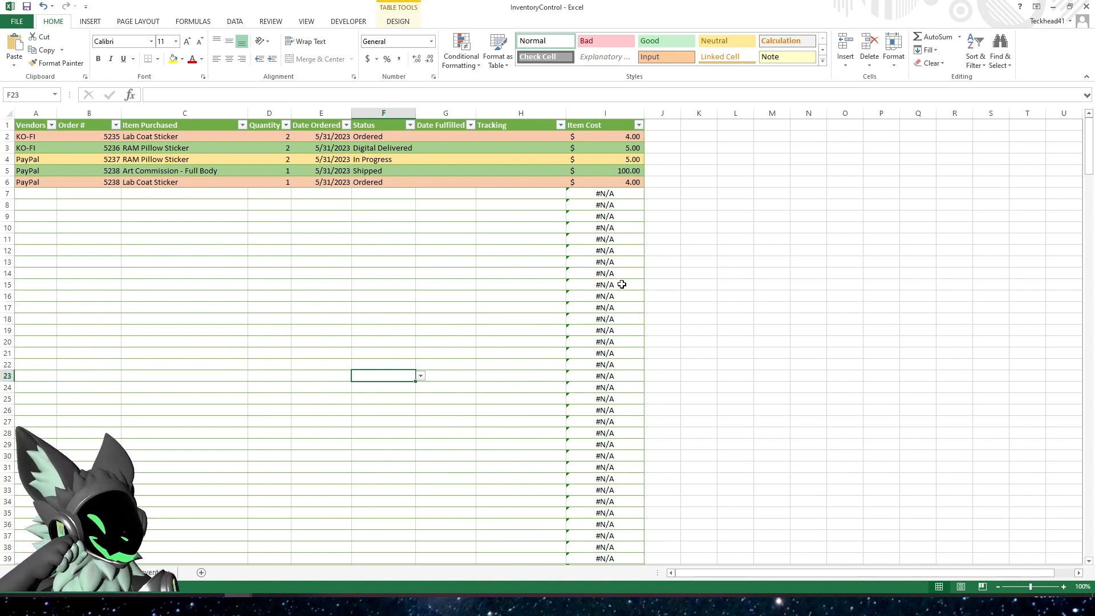
click(242, 227)
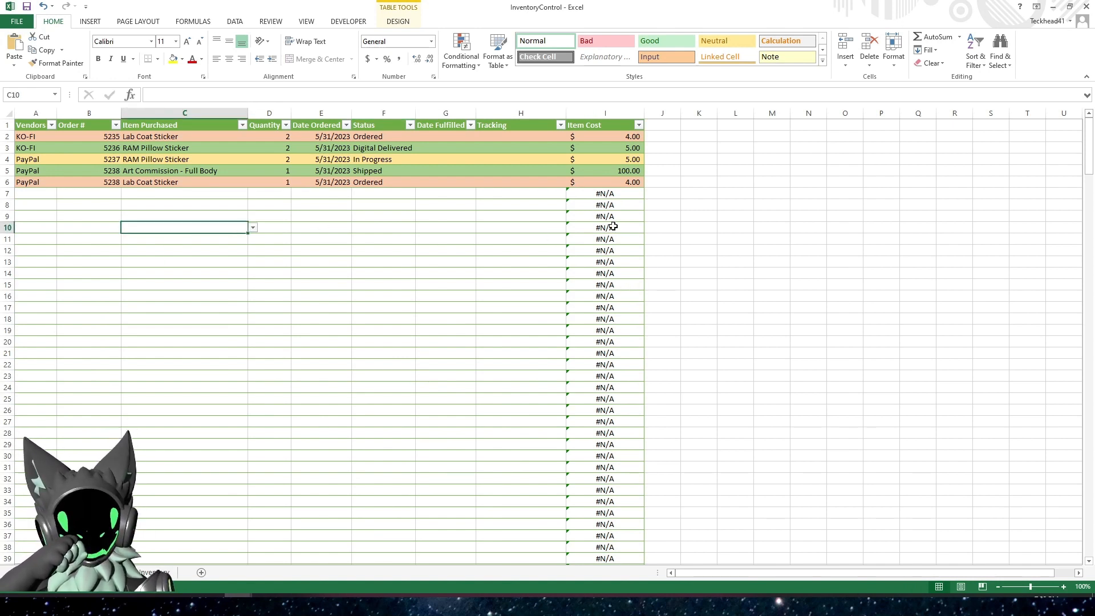
mouse_move(192, 227)
mouse_down()
mouse_move(190, 241)
mouse_move(203, 223)
mouse_up()
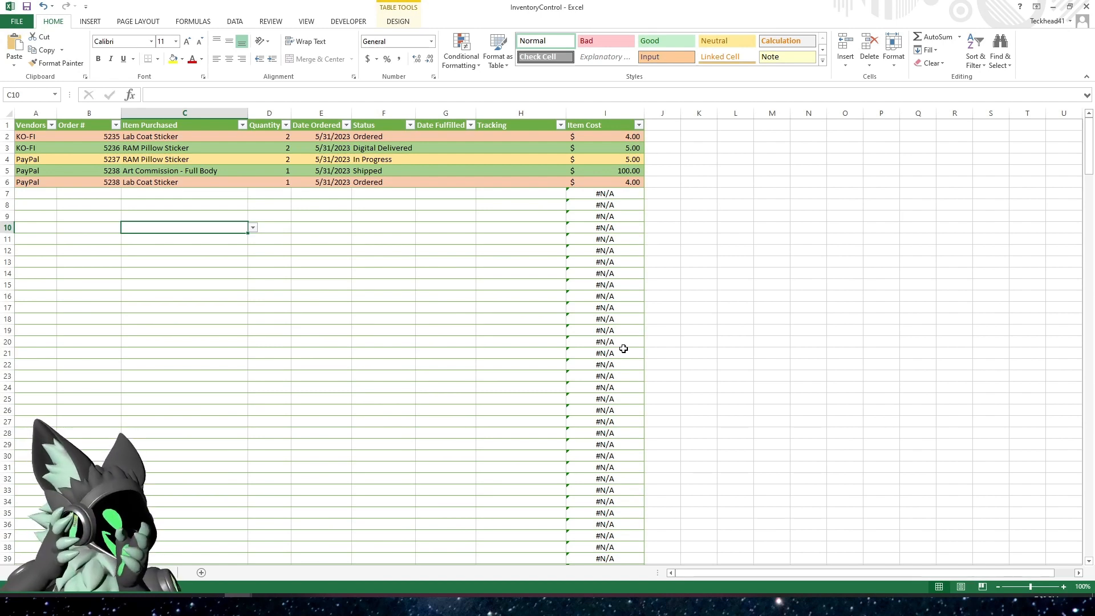
drag(519, 298, 360, 374)
click(399, 377)
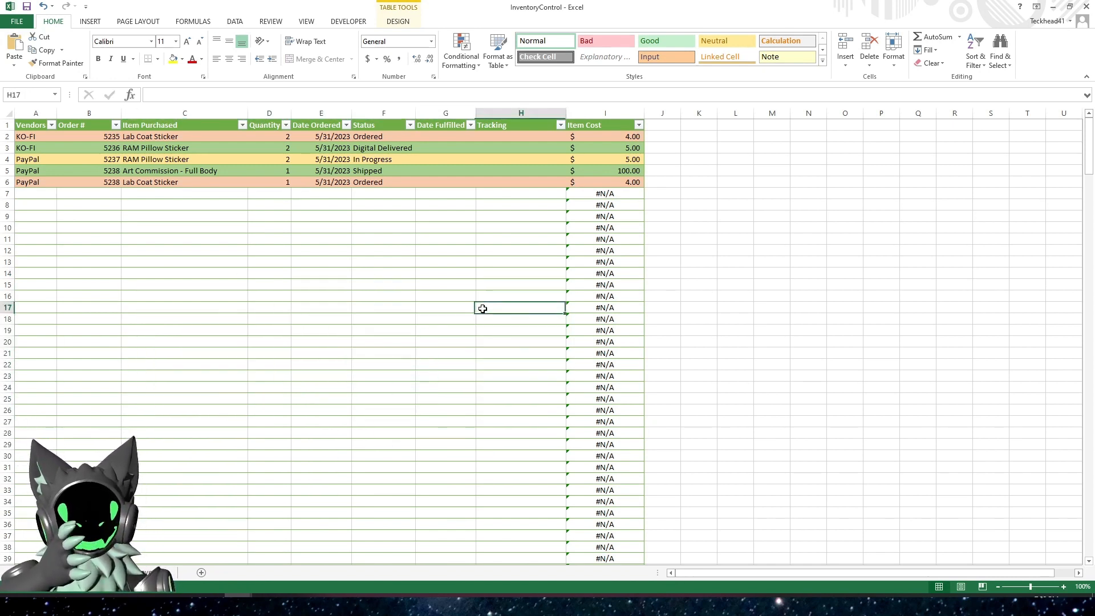
Wrap the I2 Item Cost lookup in IFERROR with an empty string "" as the value if error
click(630, 137)
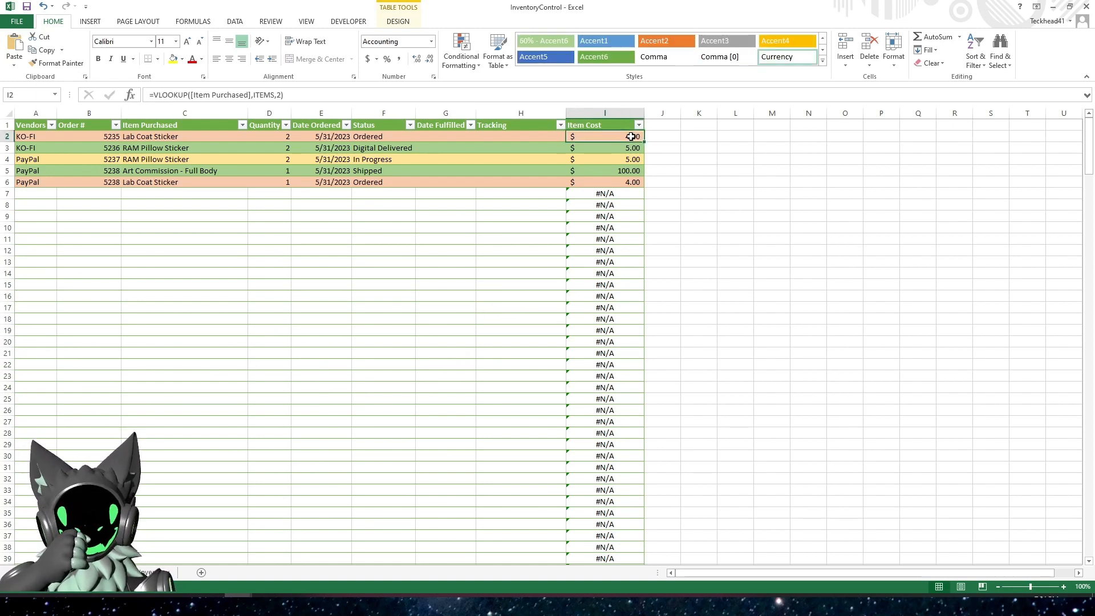
click(155, 95)
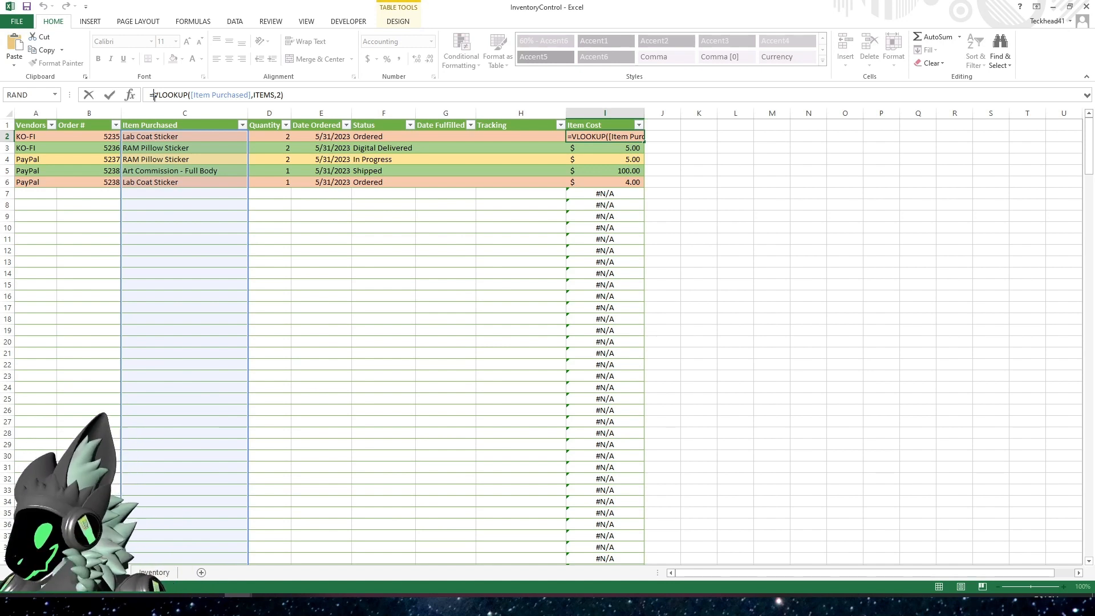
text(IFERROR)
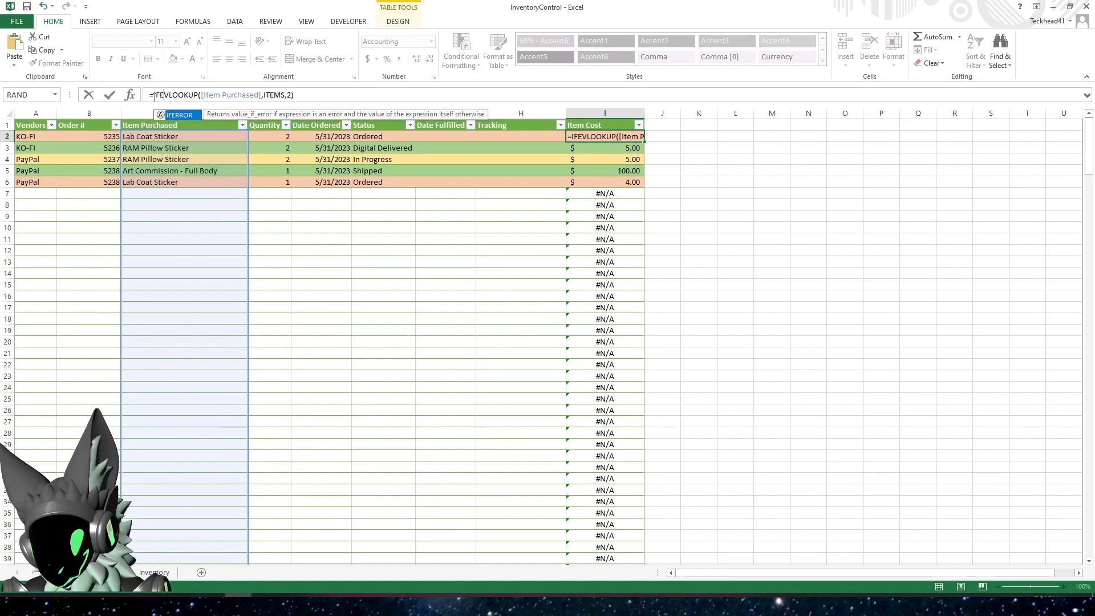
text(()
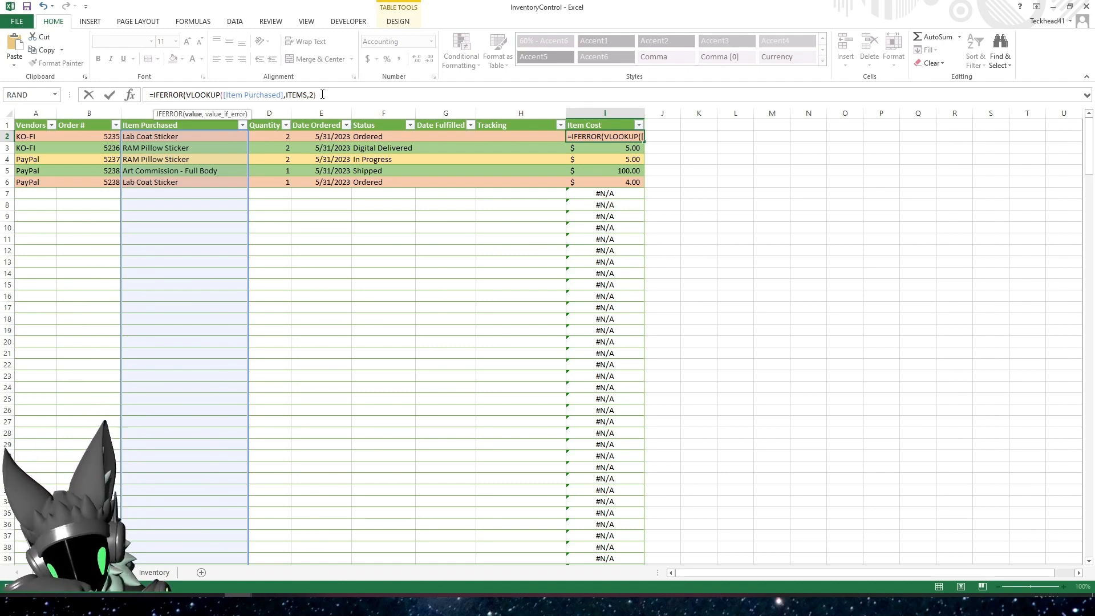
text(,)
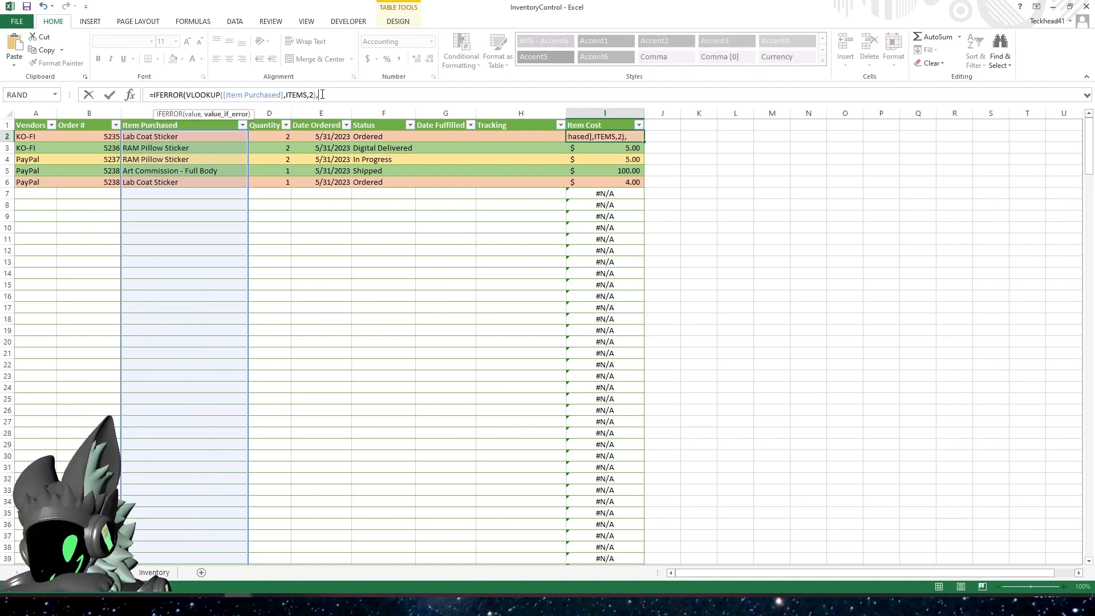
text("")
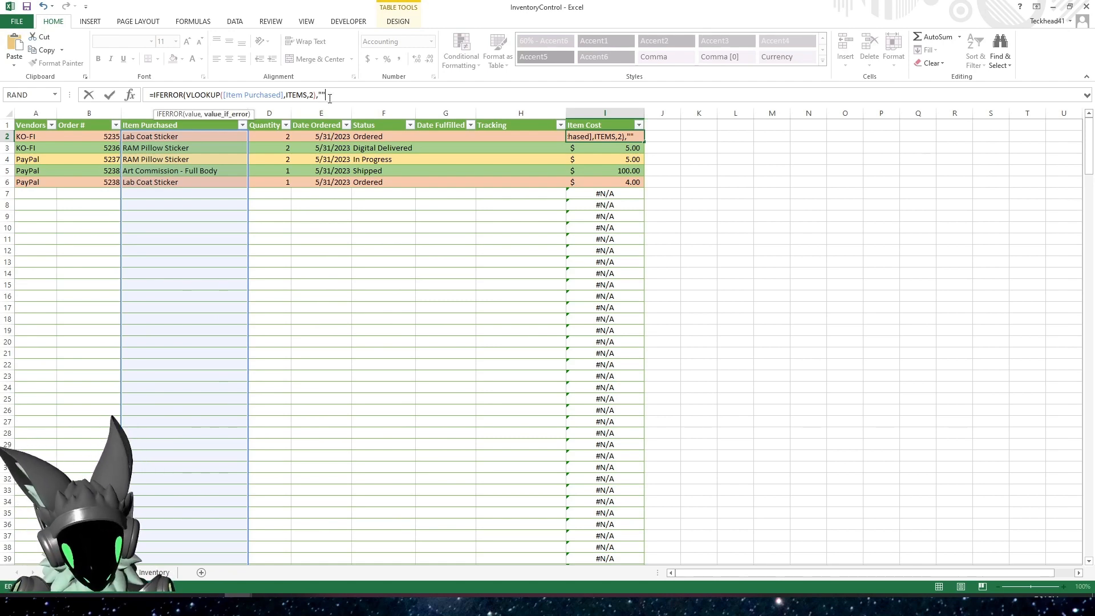
text())
key(Return)
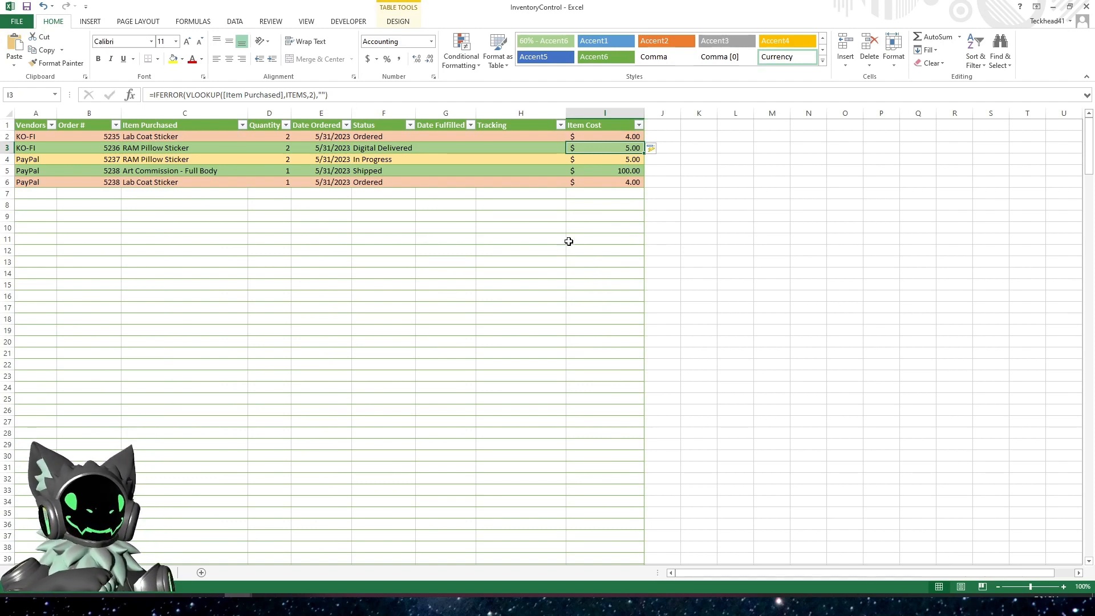
Examine the Item Cost cells in the order rows that have no item entered
click(598, 206)
click(605, 238)
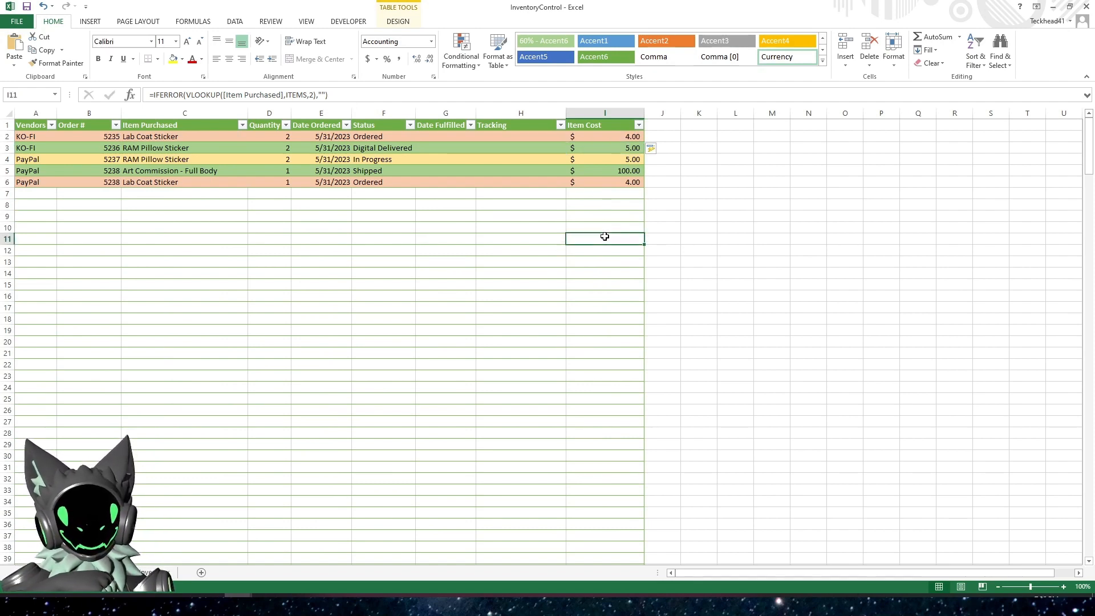
click(609, 283)
click(615, 308)
click(614, 361)
click(612, 408)
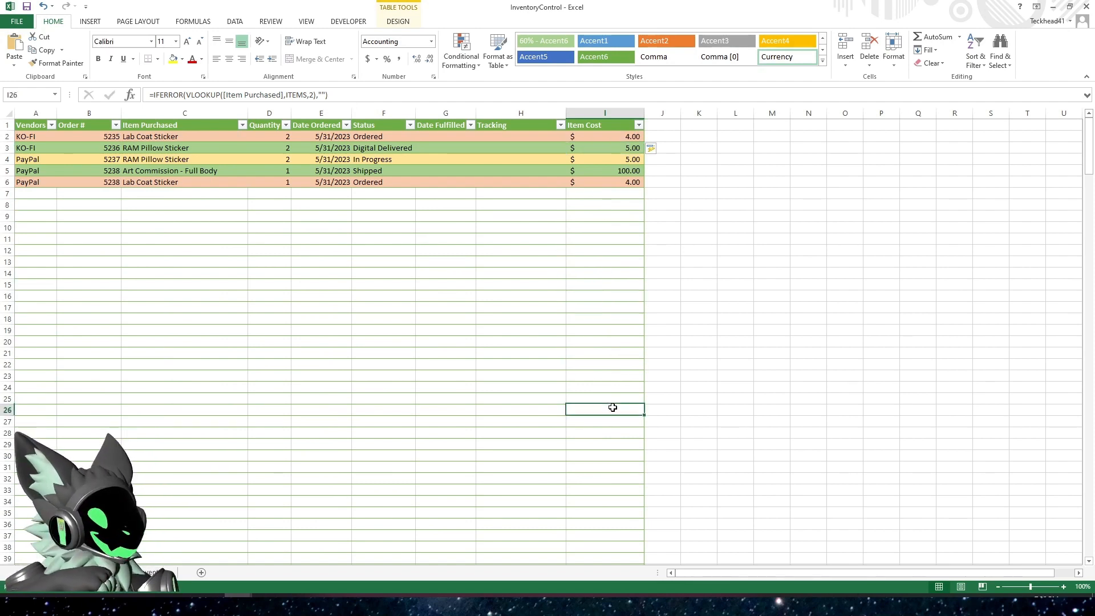
click(610, 476)
click(599, 356)
click(599, 307)
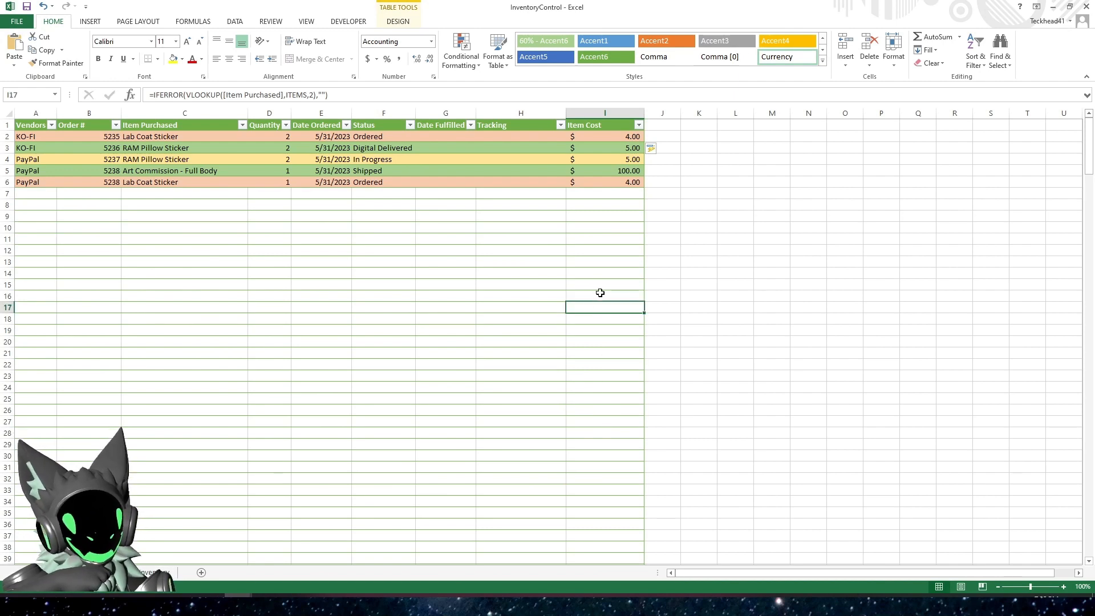
click(599, 260)
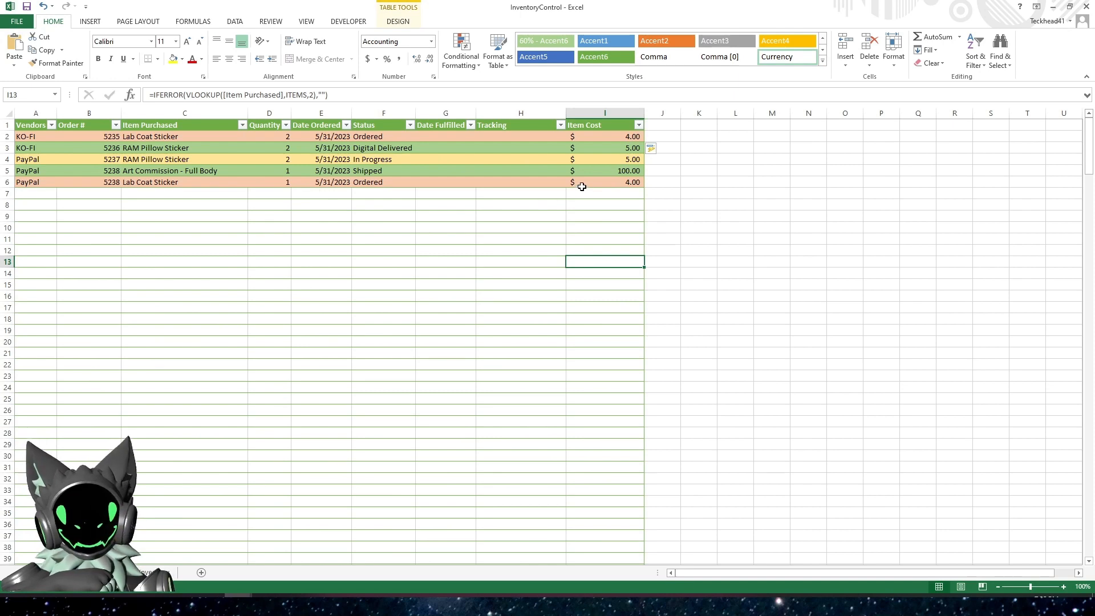
Re-enter the closing parenthesis of the IFERROR formula in I6
click(607, 181)
click(333, 95)
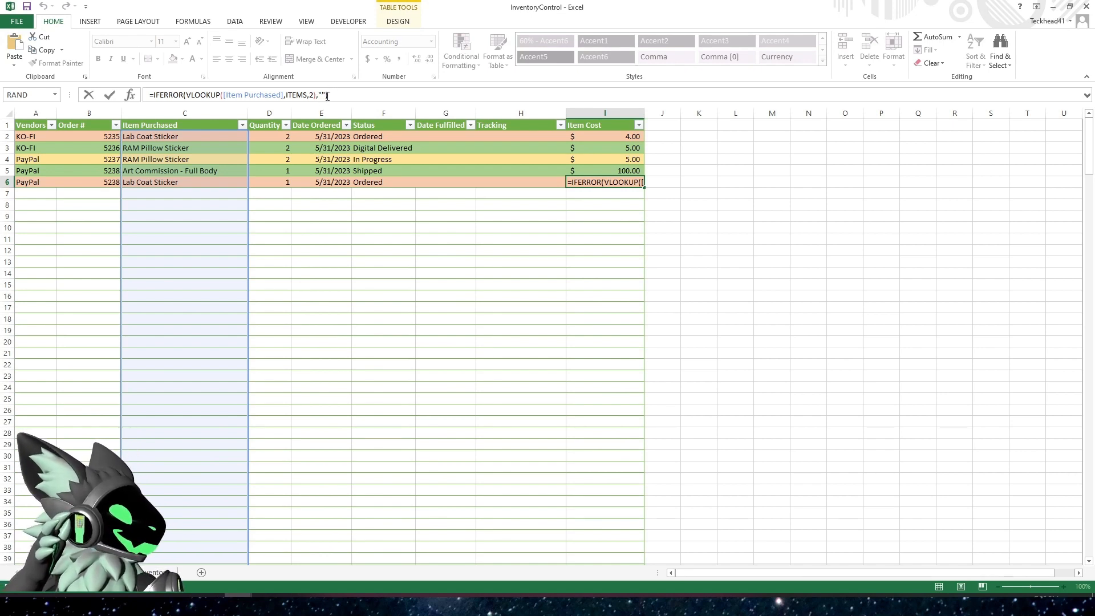
text())
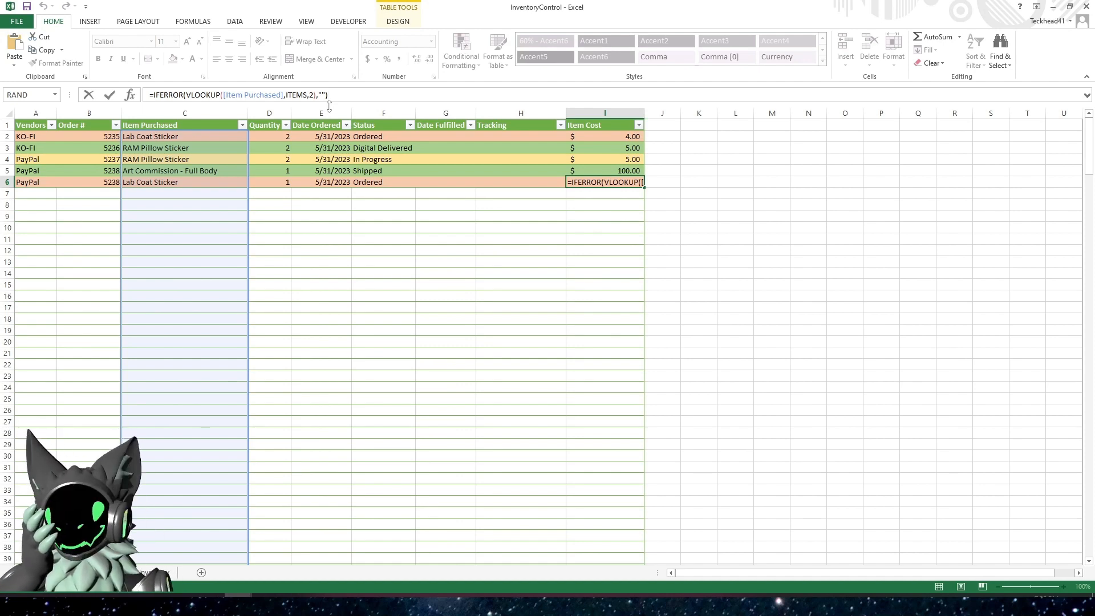
key(ctrl+Return)
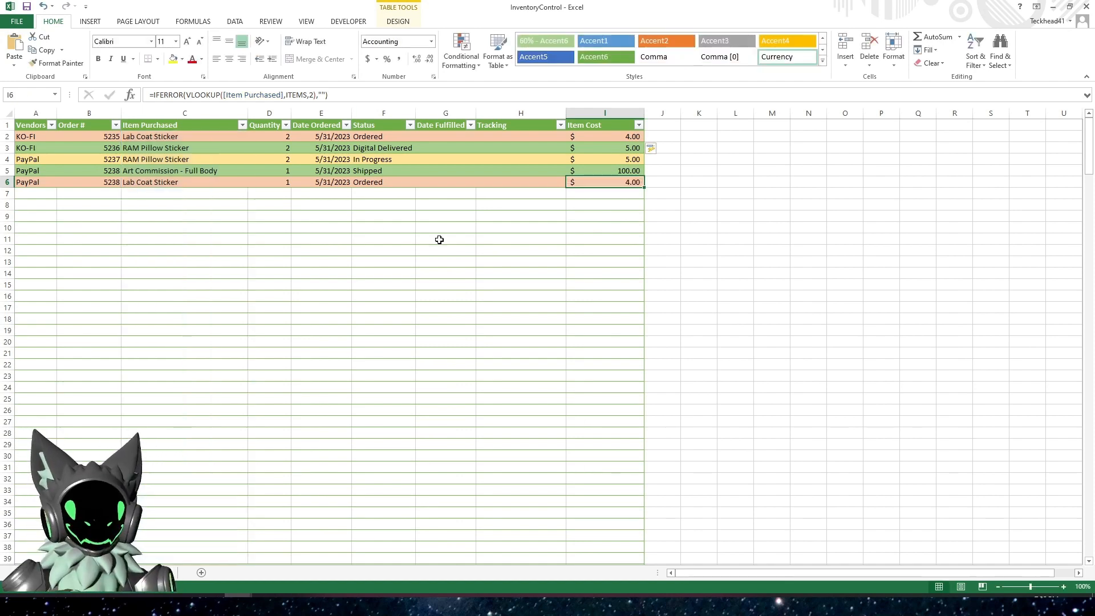
Change the Item Purchased in row 6 of the orders table to RAM Pillow Sticker
click(488, 233)
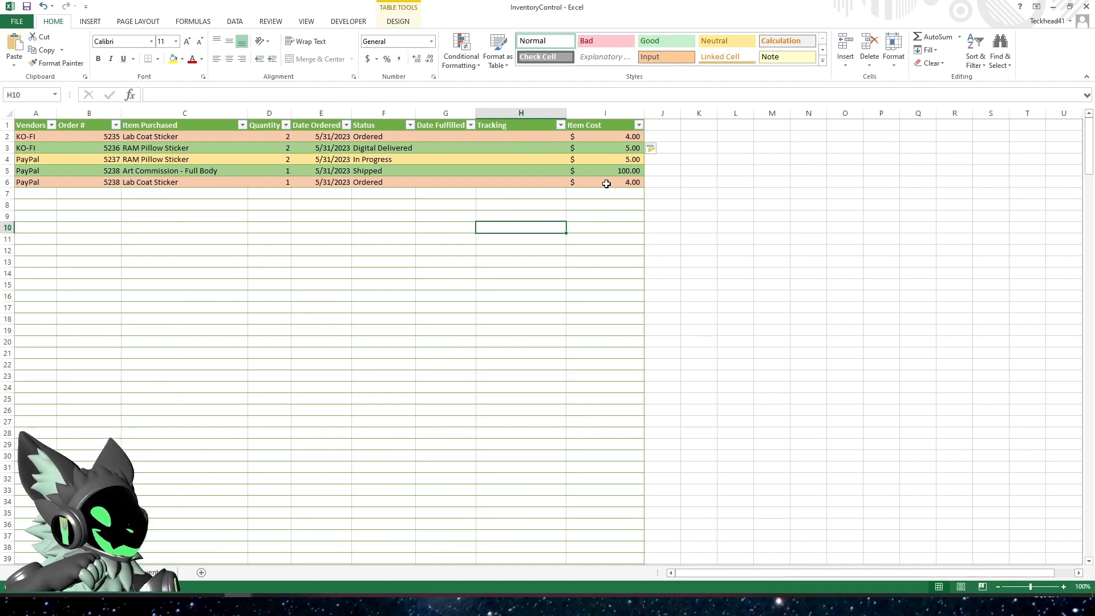
click(182, 184)
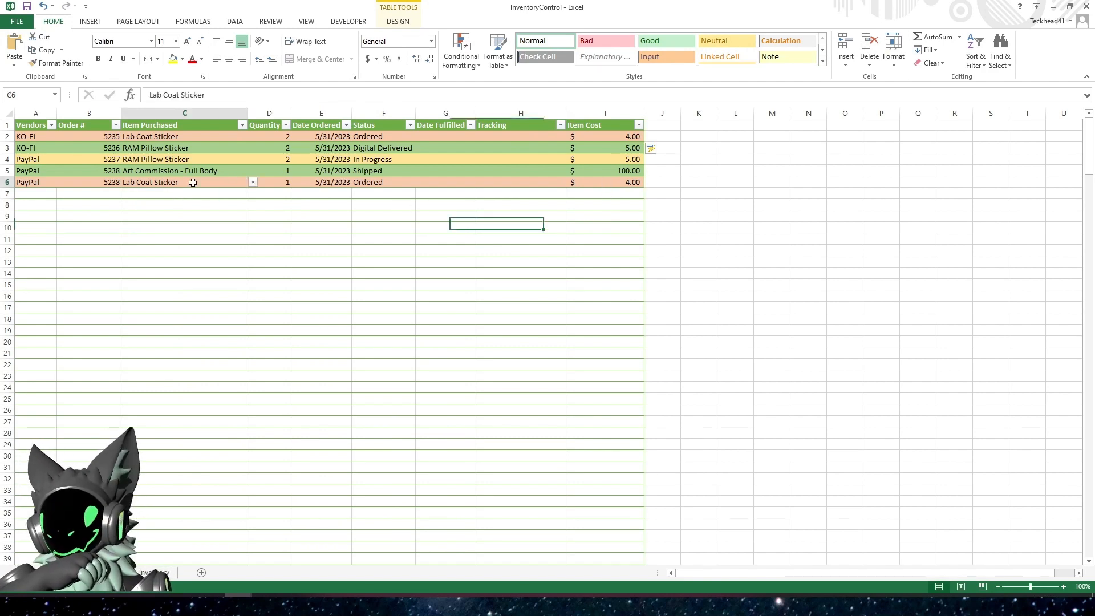
click(253, 181)
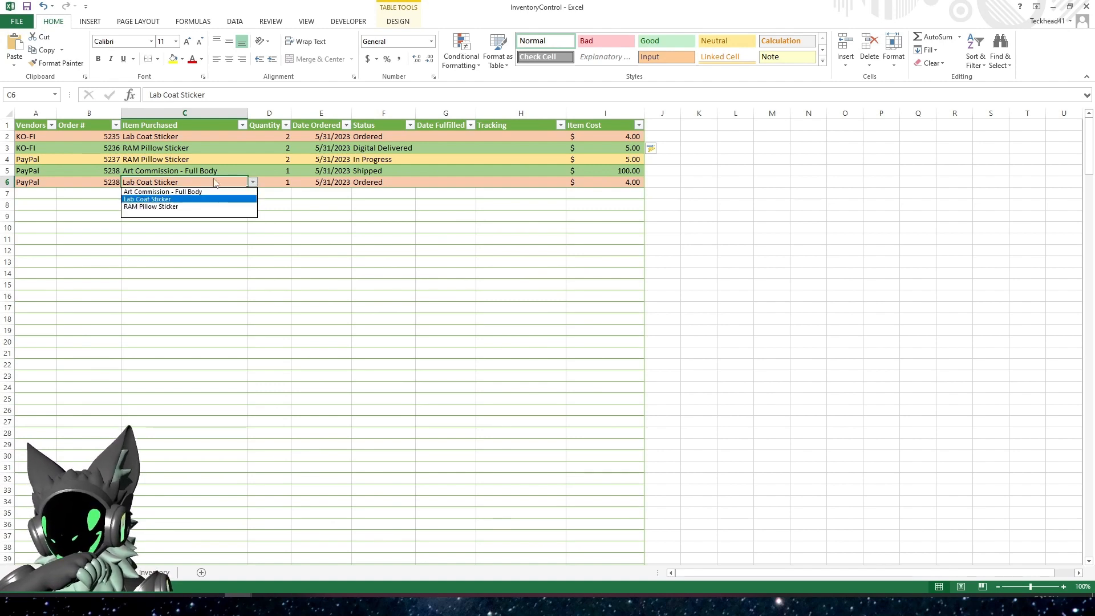
click(152, 206)
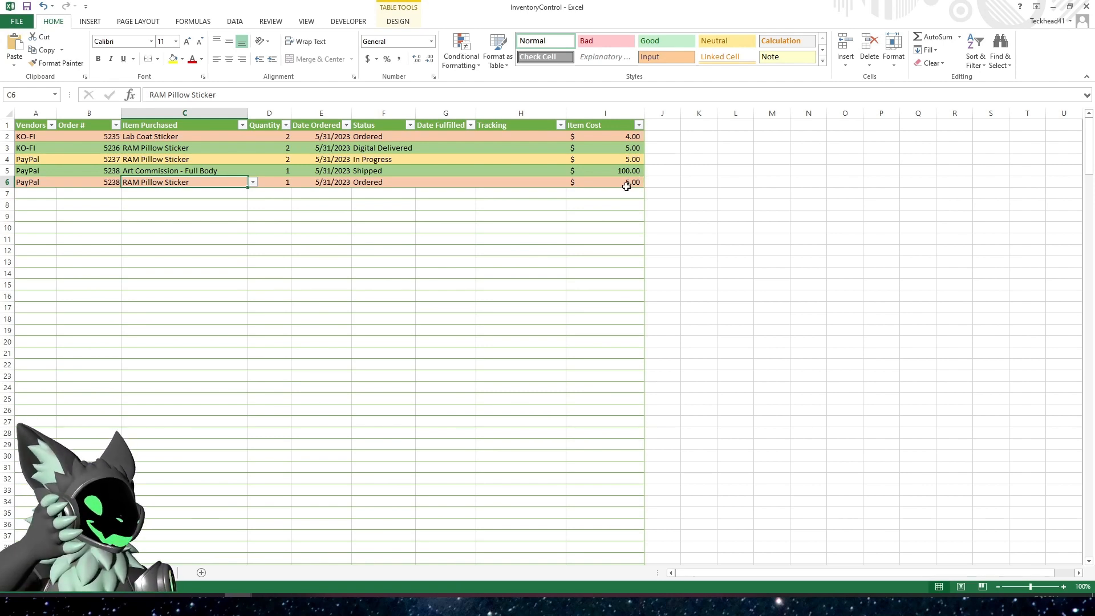
click(135, 219)
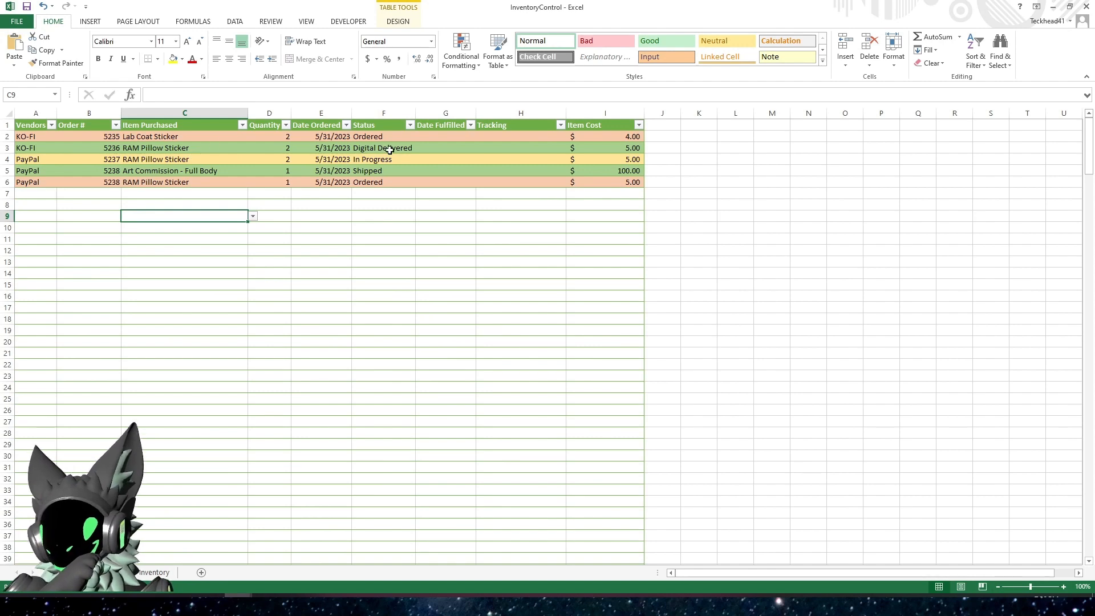
Examine the Date Fulfilled cells beside the Ordered, Digital Delivered, In Progress and Shipped orders
click(439, 137)
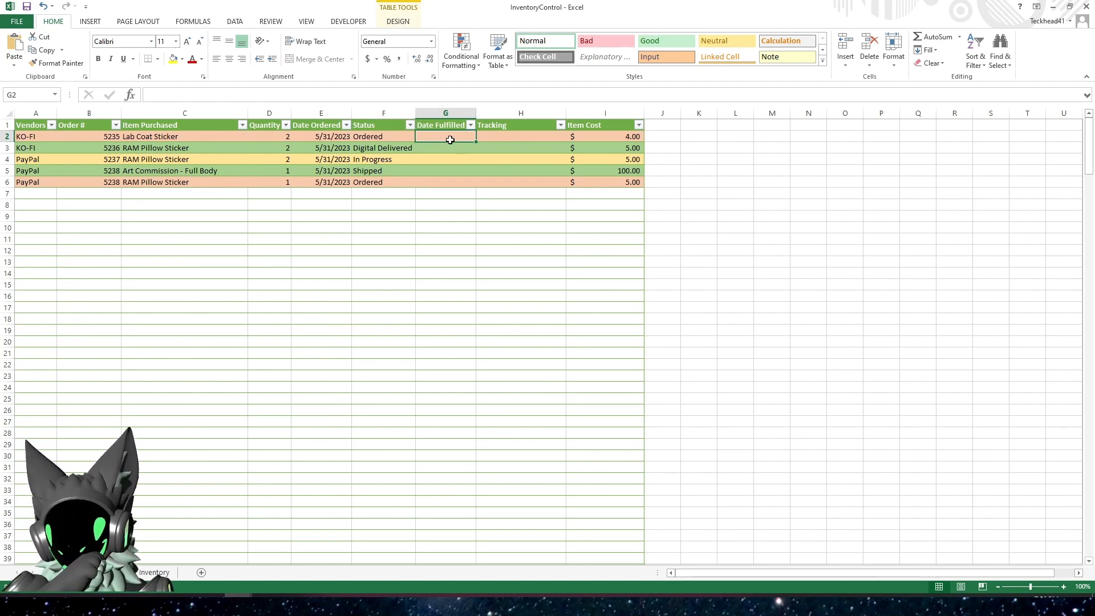
click(448, 162)
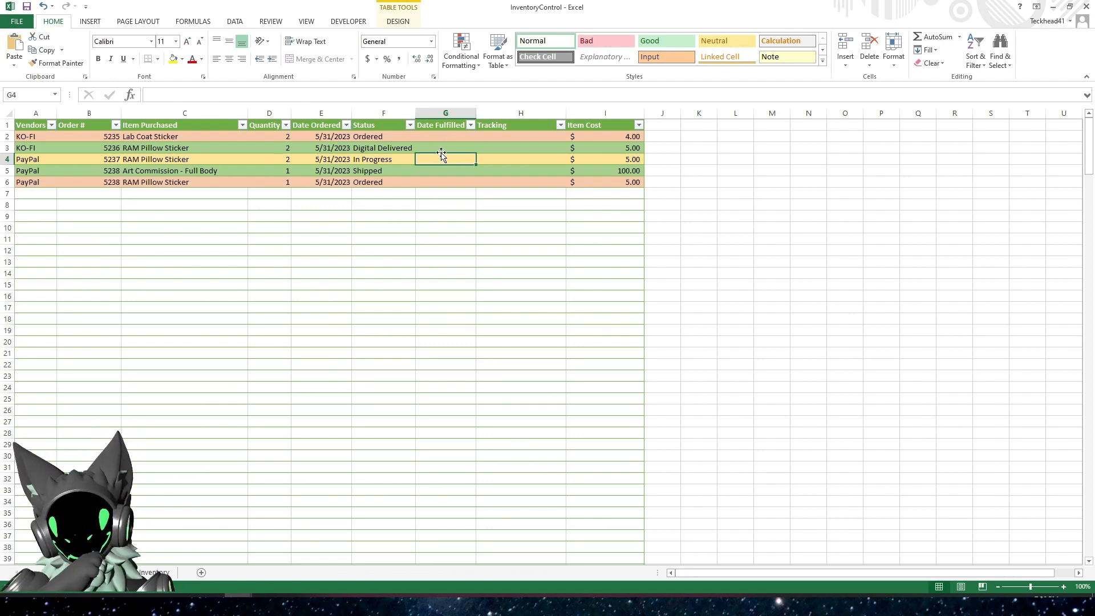
click(442, 150)
click(447, 172)
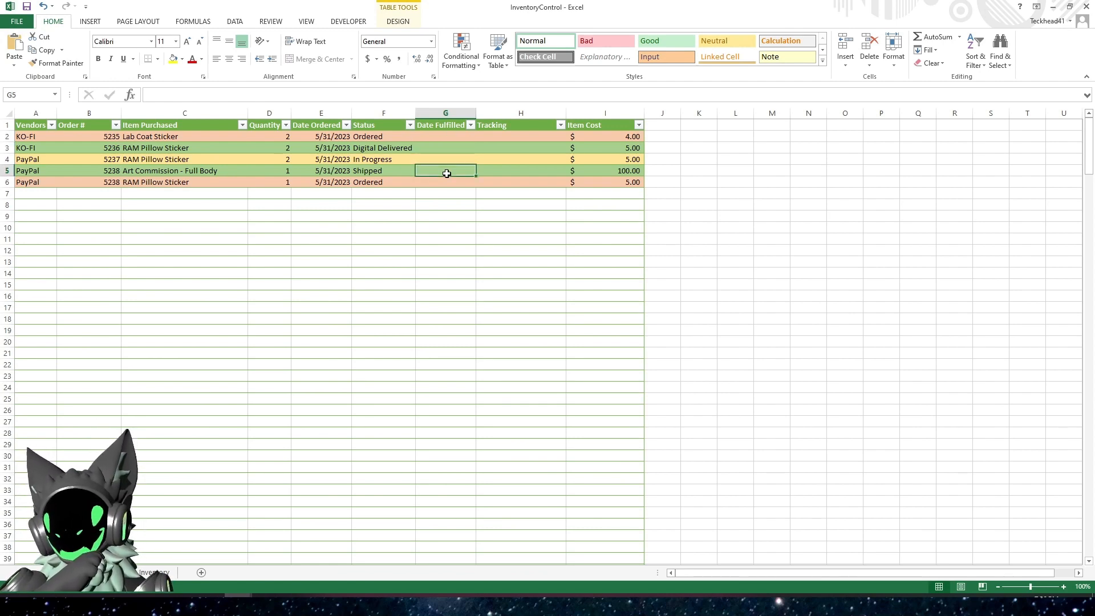
click(447, 147)
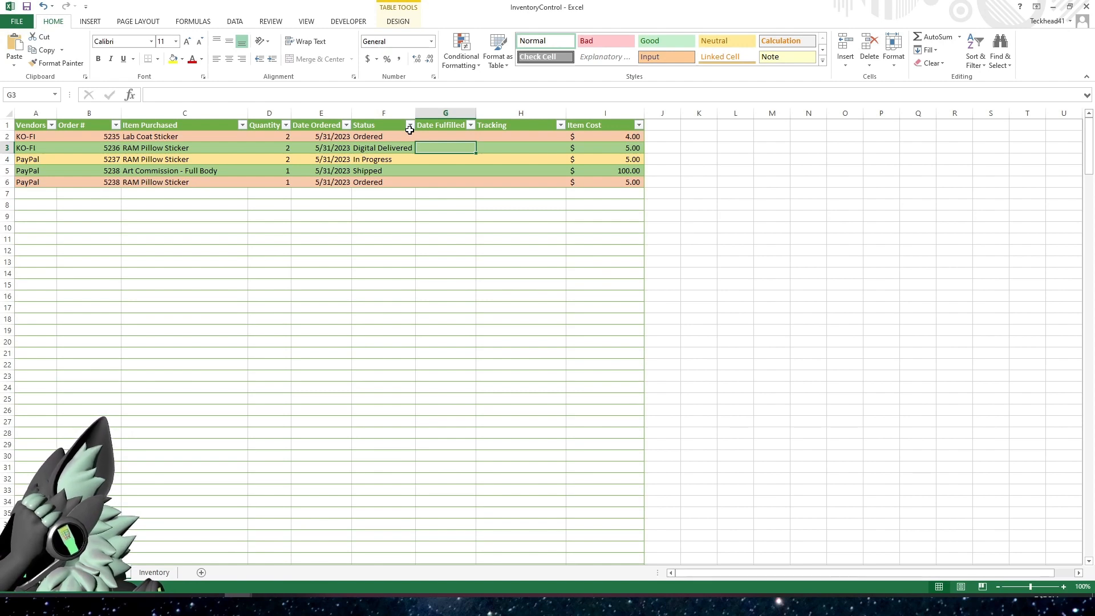
Start a new formula-based conditional formatting rule for the Date Fulfilled column of the orders table
click(450, 123)
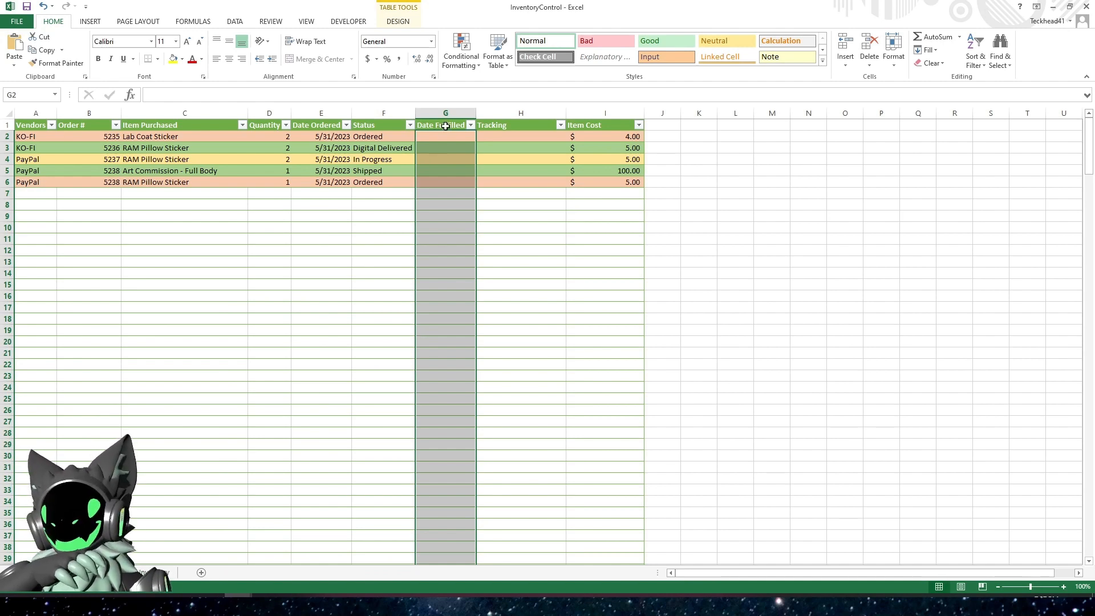
click(462, 54)
click(484, 233)
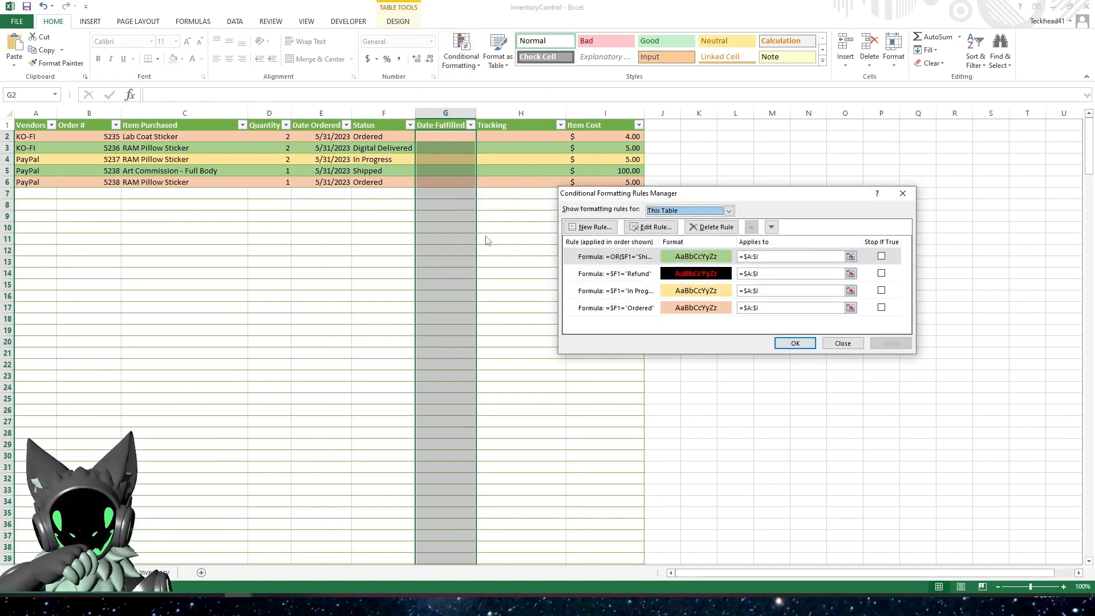
click(591, 227)
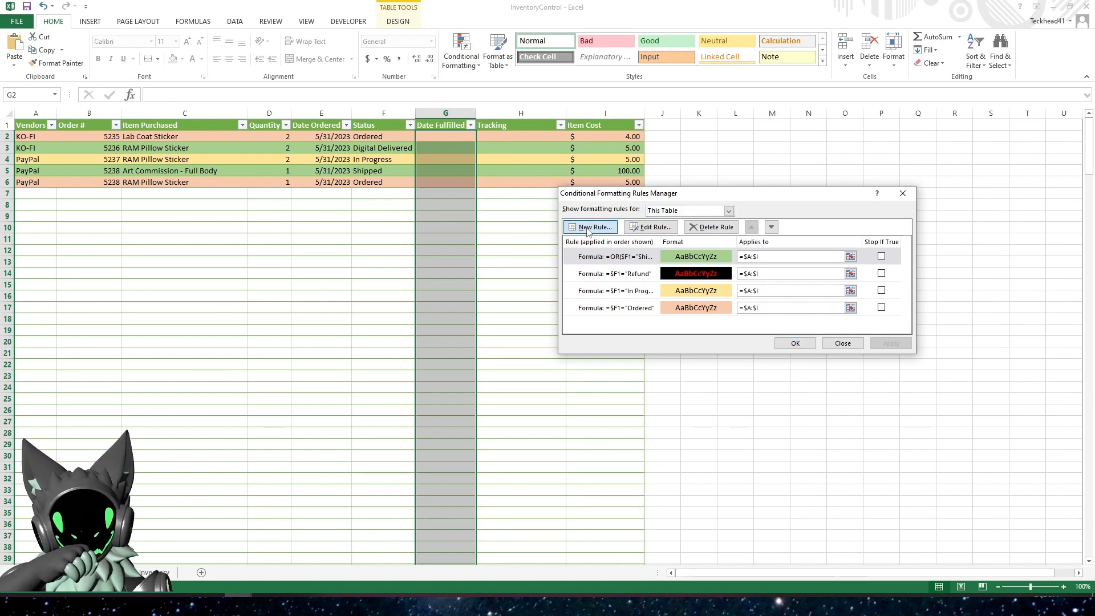
click(643, 246)
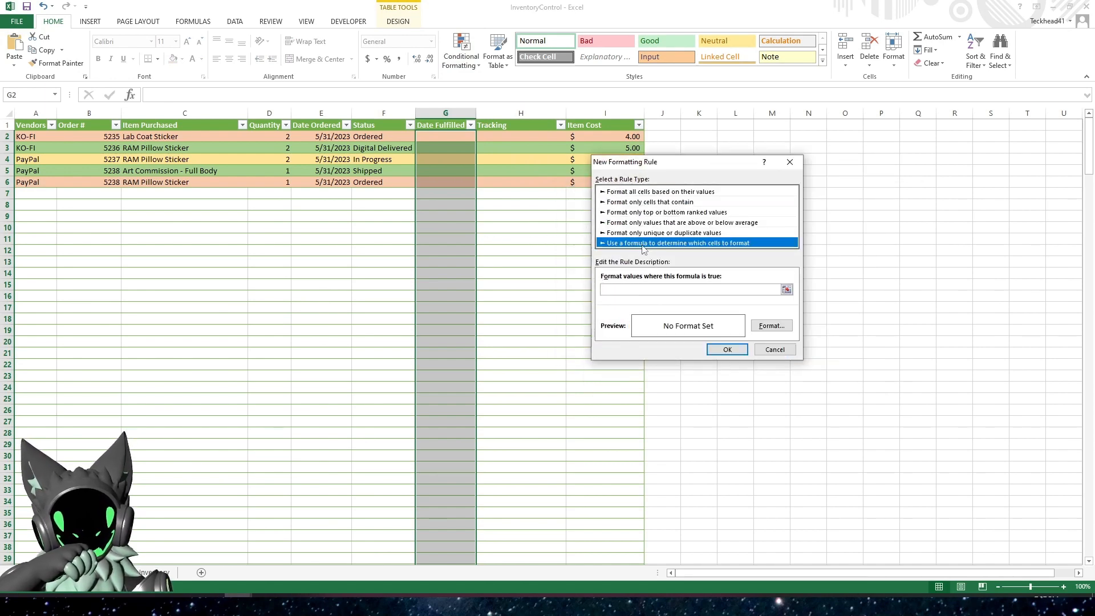
click(647, 288)
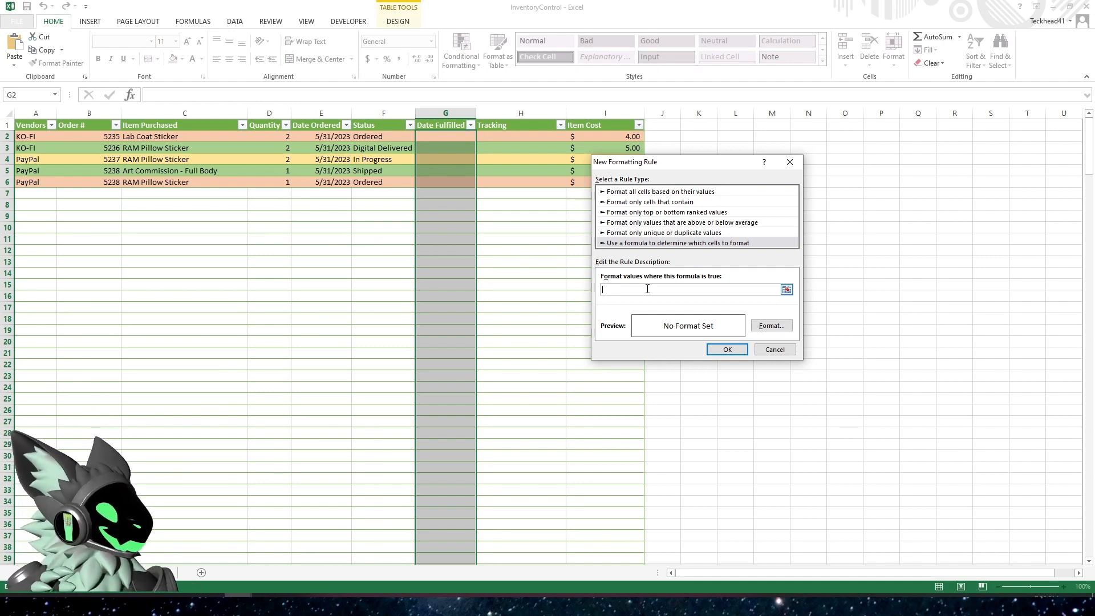
Begin the rule formula with =AND(OR($F1="Digital Delivered" as the first status condition
text(=)
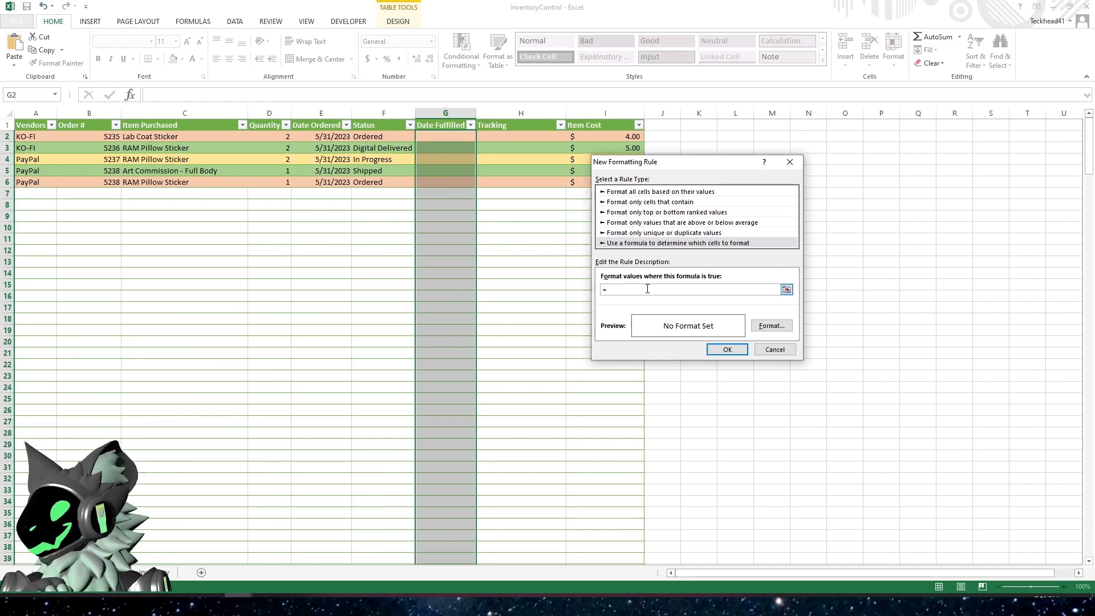
text(AND)
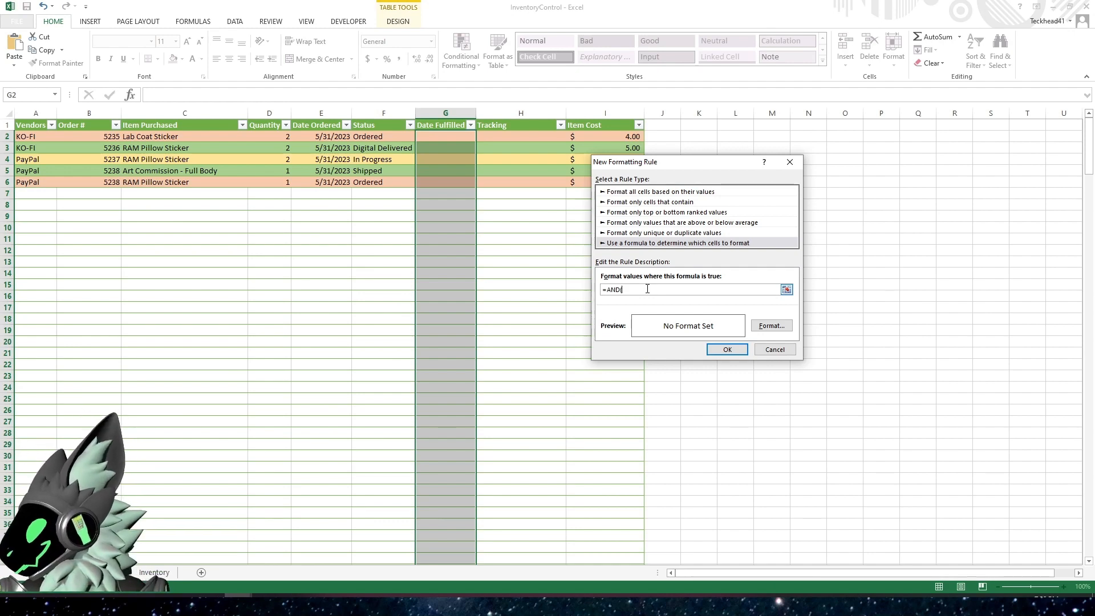
text((OR)
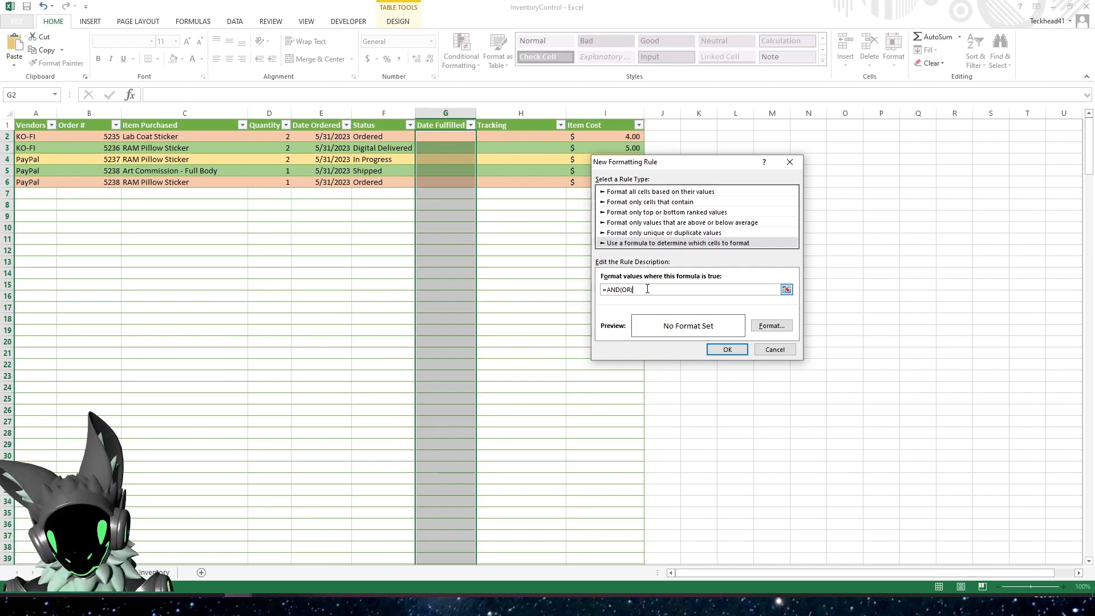
text(()
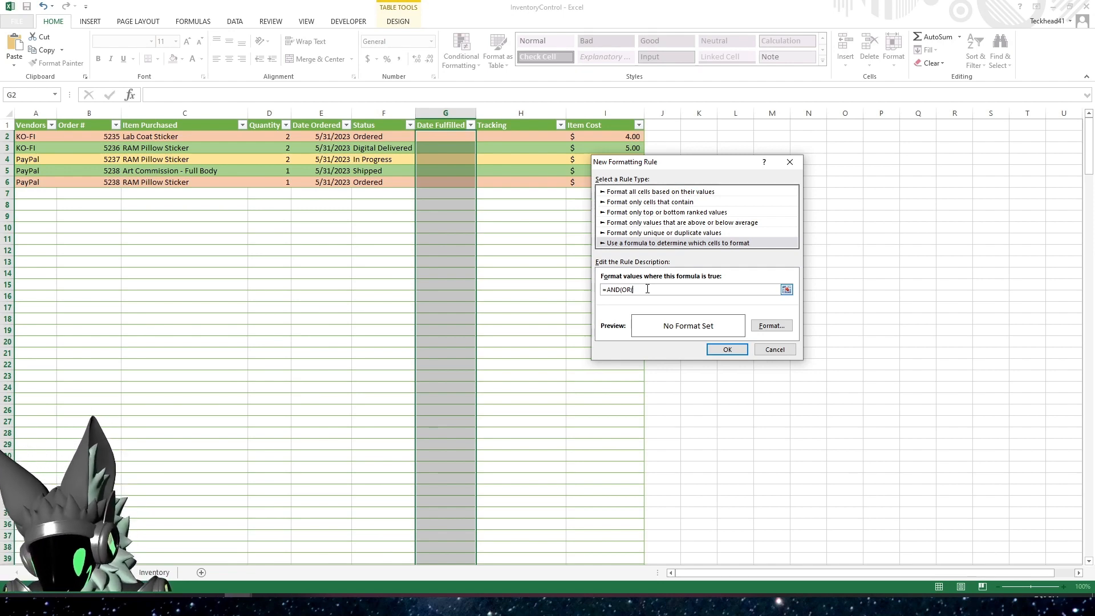
text($F1=)
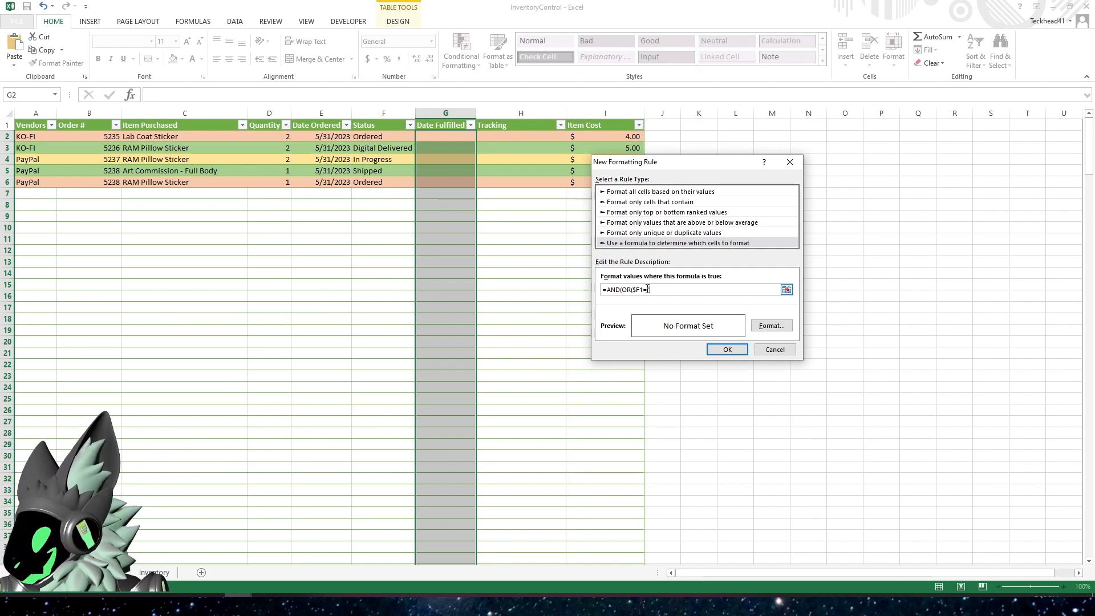
text("Digital D)
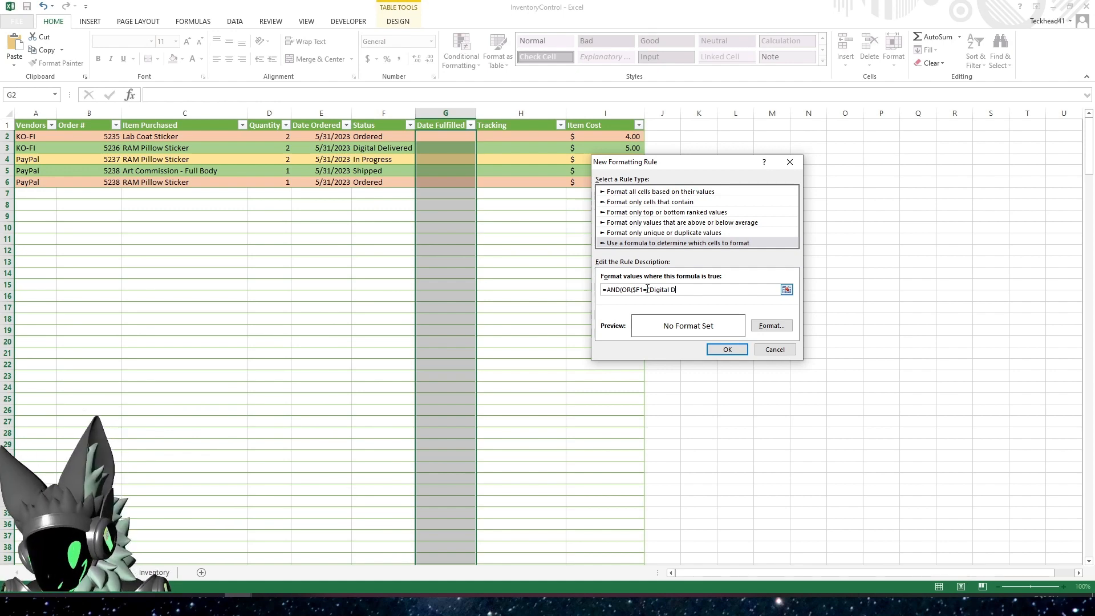
text(eliver)
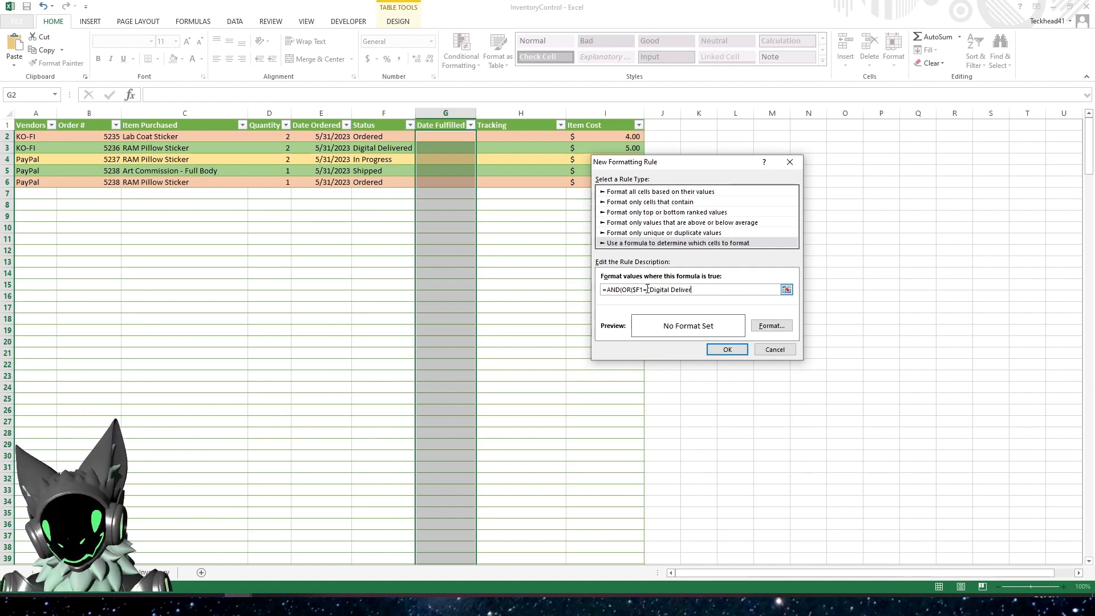
key(BackSpace)
key(BackSpace)
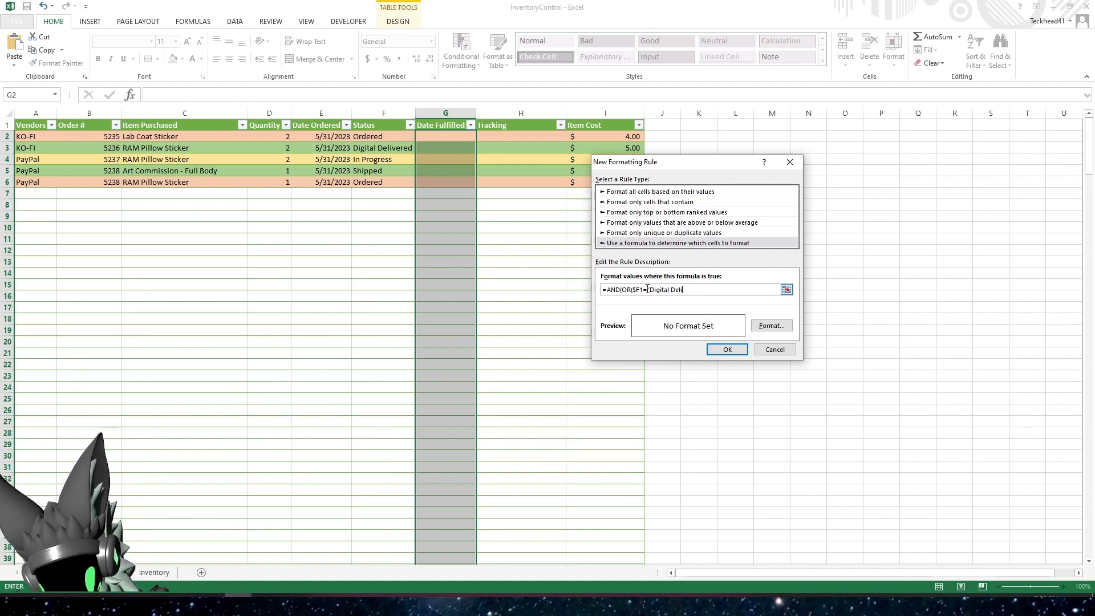
text(vered)
key(BackSpace)
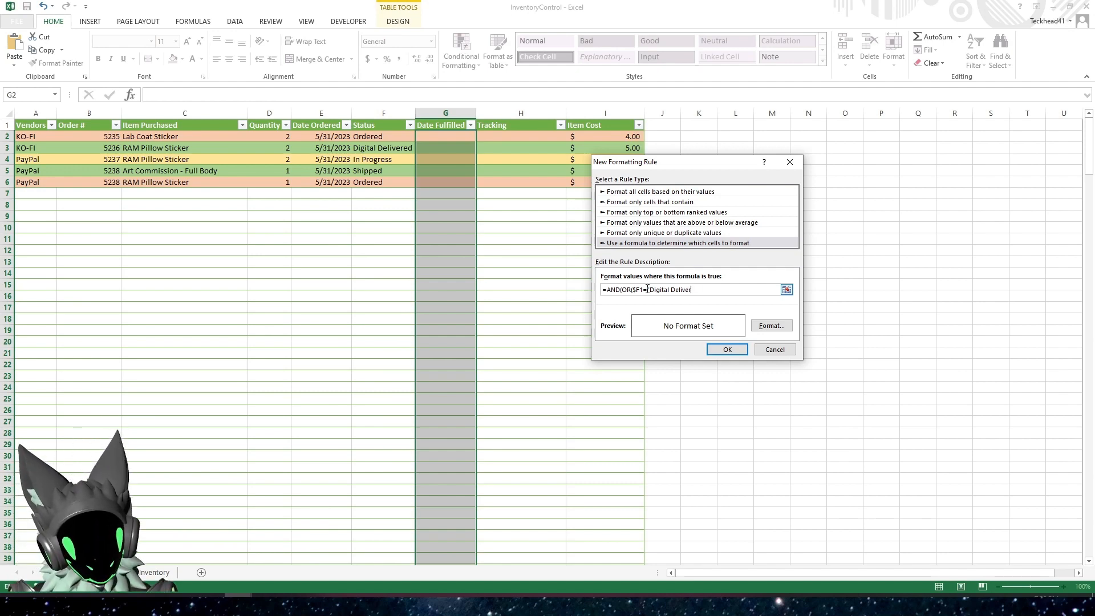
text(ed",)
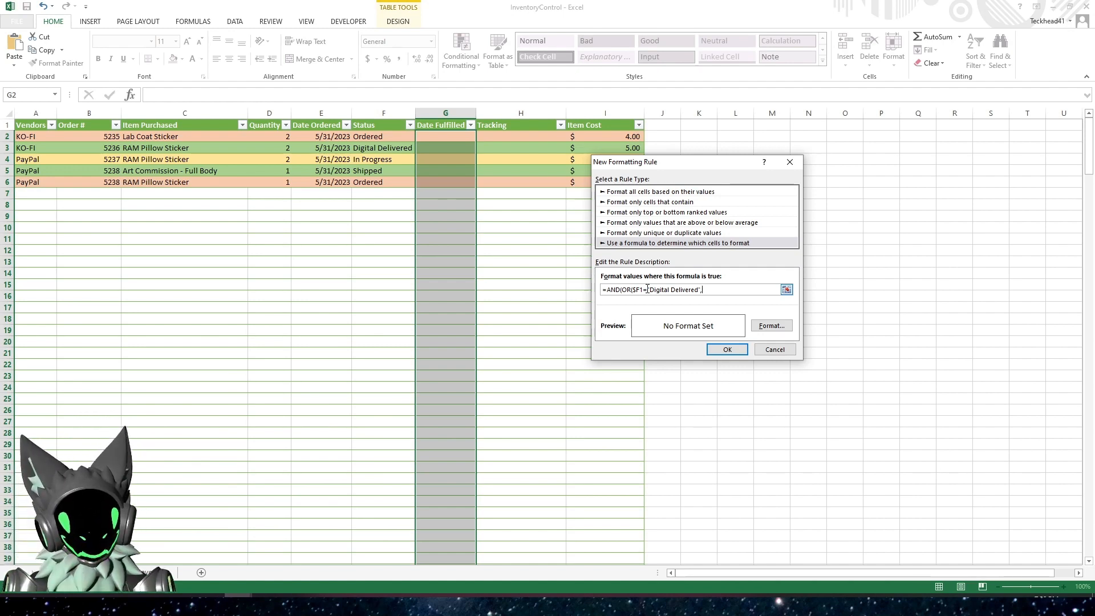
Complete the rule formula with the second status condition $F1="Shipped" and the empty-date condition $G1=""
text($F1)
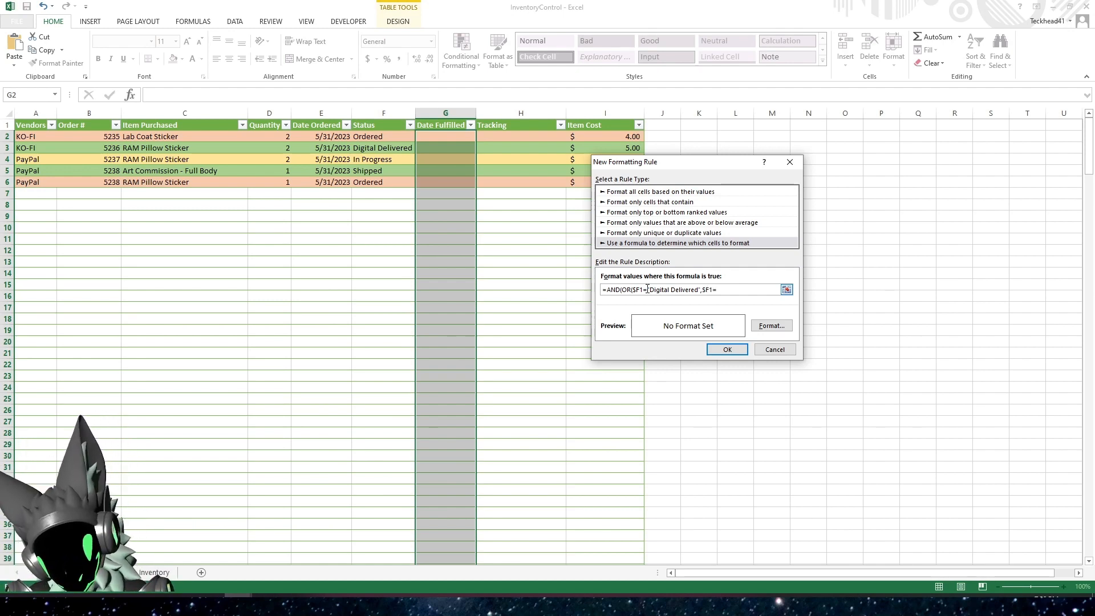
text(="S)
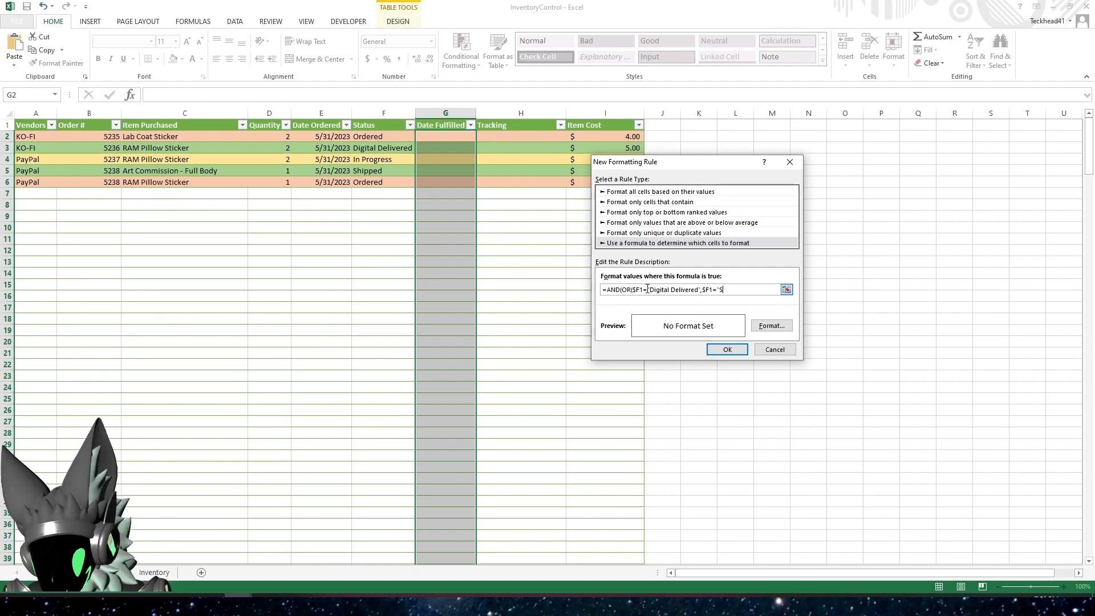
text(hipped"),$)
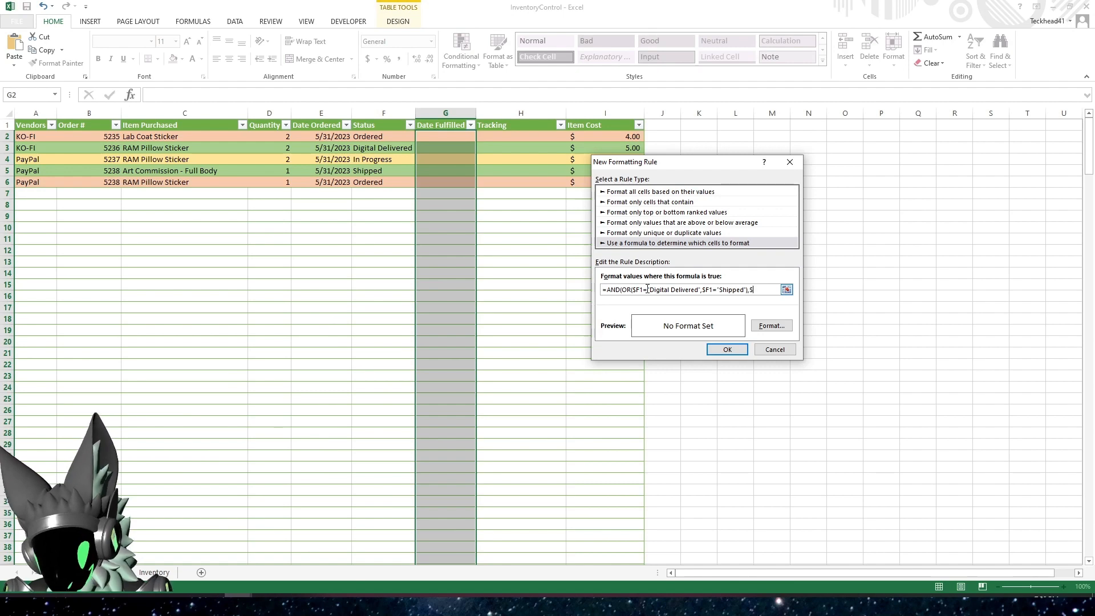
text(G1="")
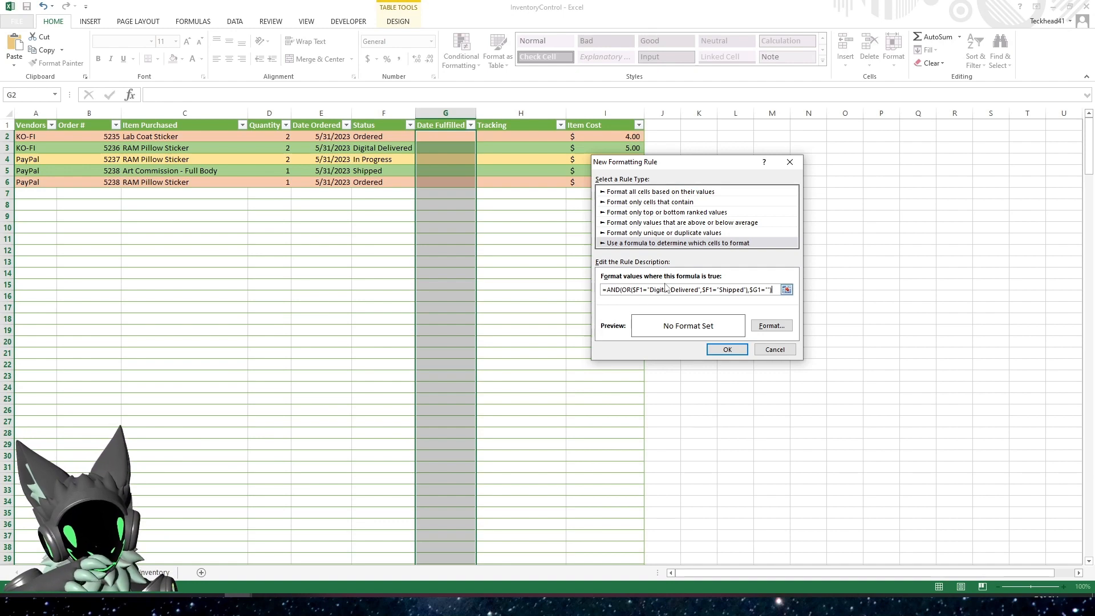
Review the OR status conditions and the empty $G1 condition in the rule formula
drag(622, 290, 773, 290)
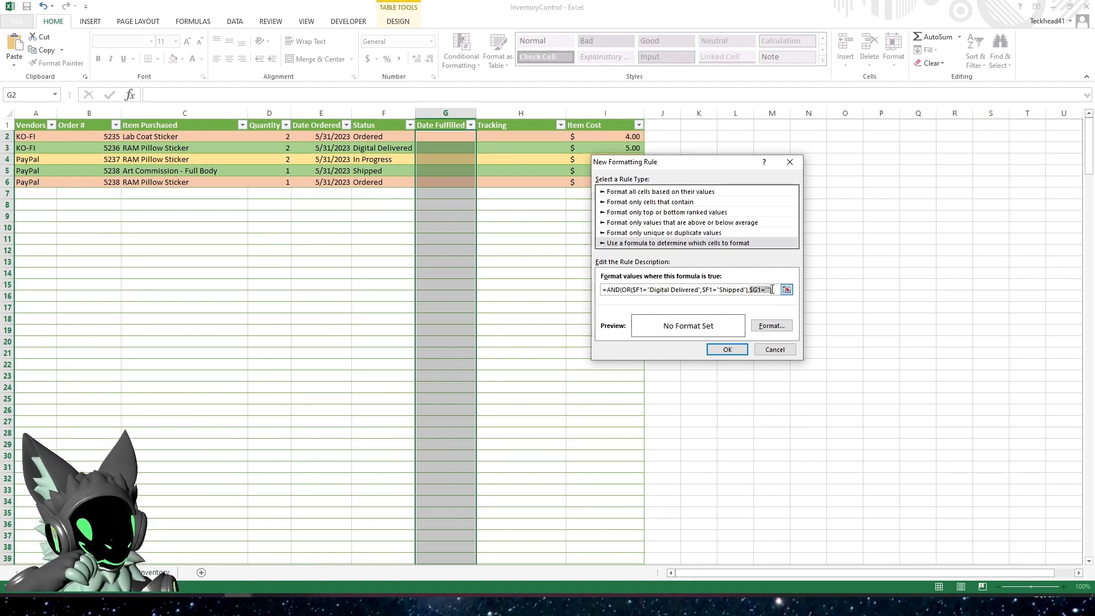
click(668, 290)
drag(622, 289, 648, 287)
drag(655, 289, 747, 293)
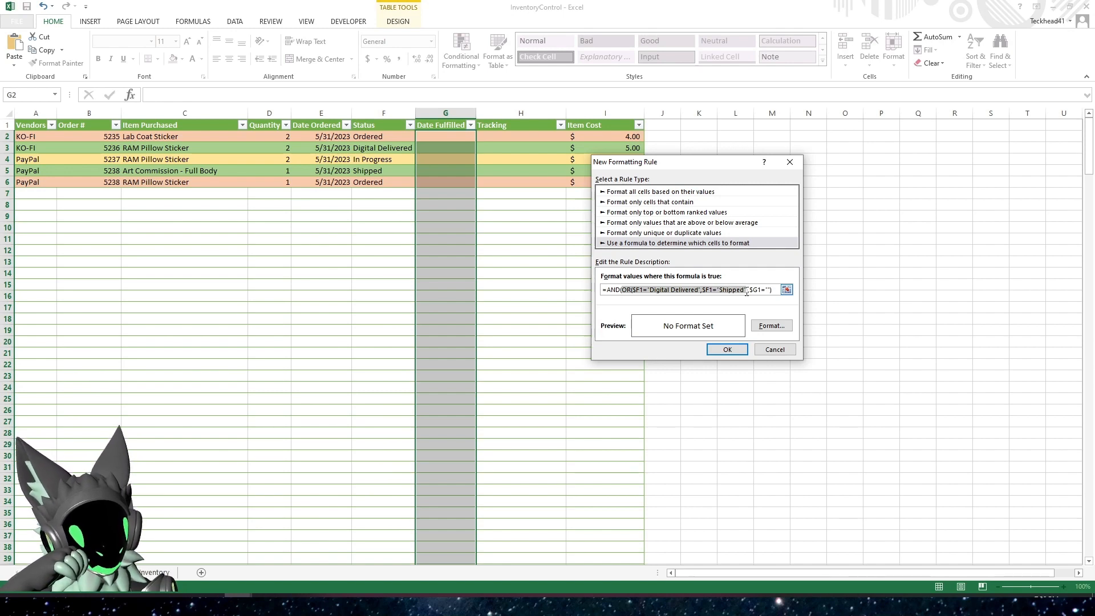
click(748, 290)
text())
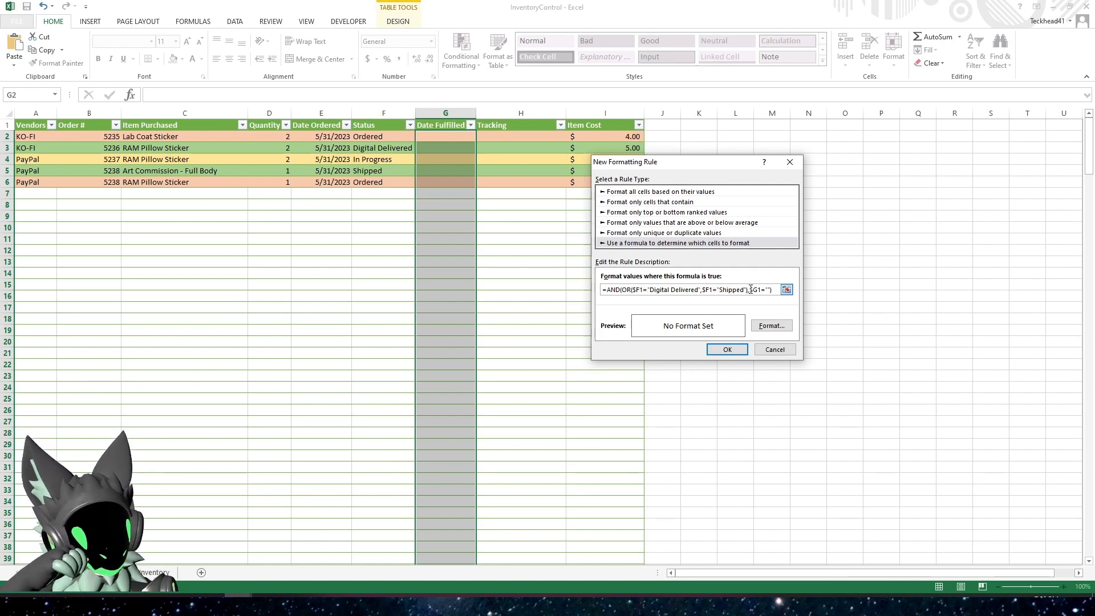
drag(752, 290, 773, 291)
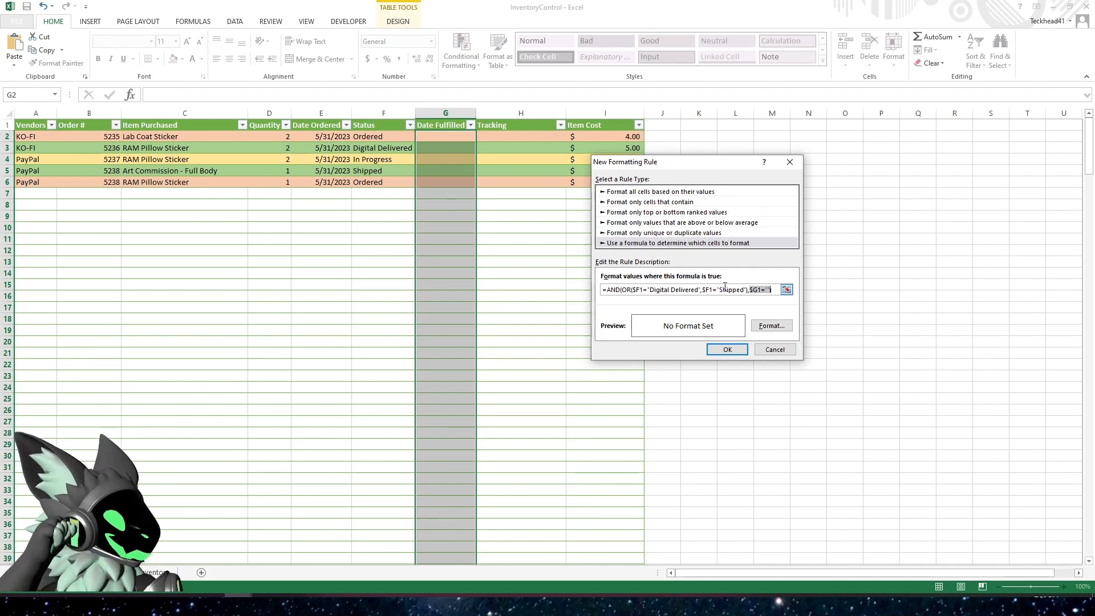
click(776, 289)
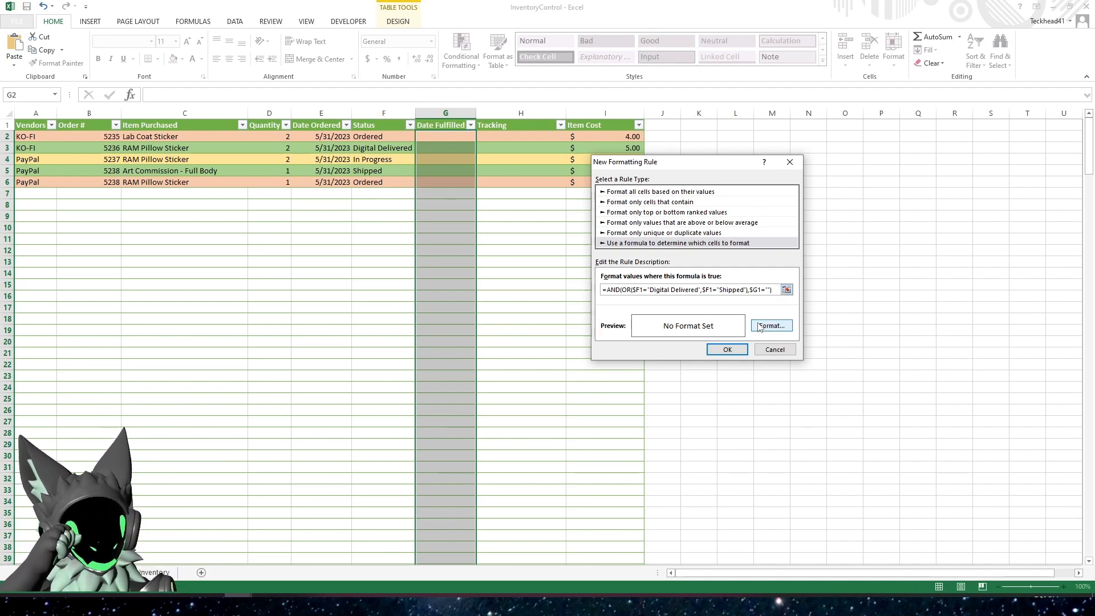
Give the new rule a red fill and apply it to the selected Date Fulfilled cells
click(771, 326)
click(618, 246)
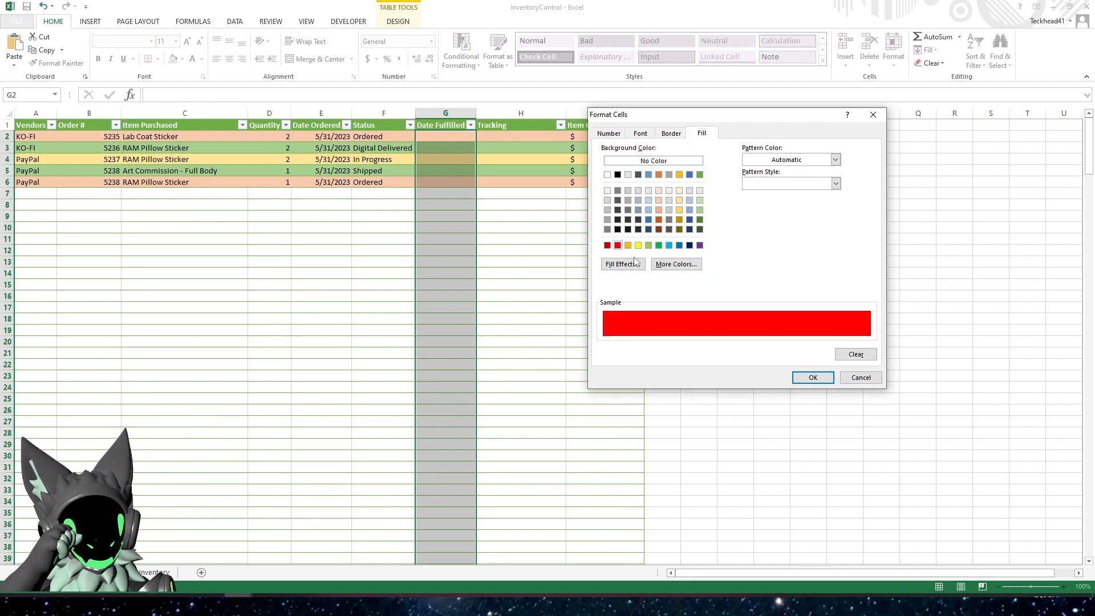
click(813, 378)
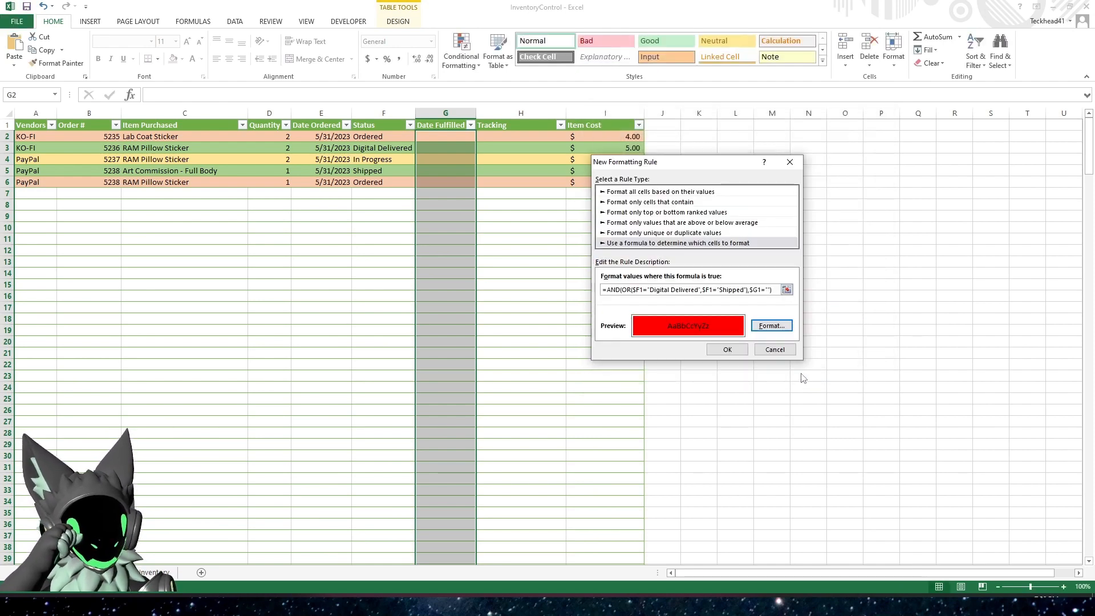
click(728, 349)
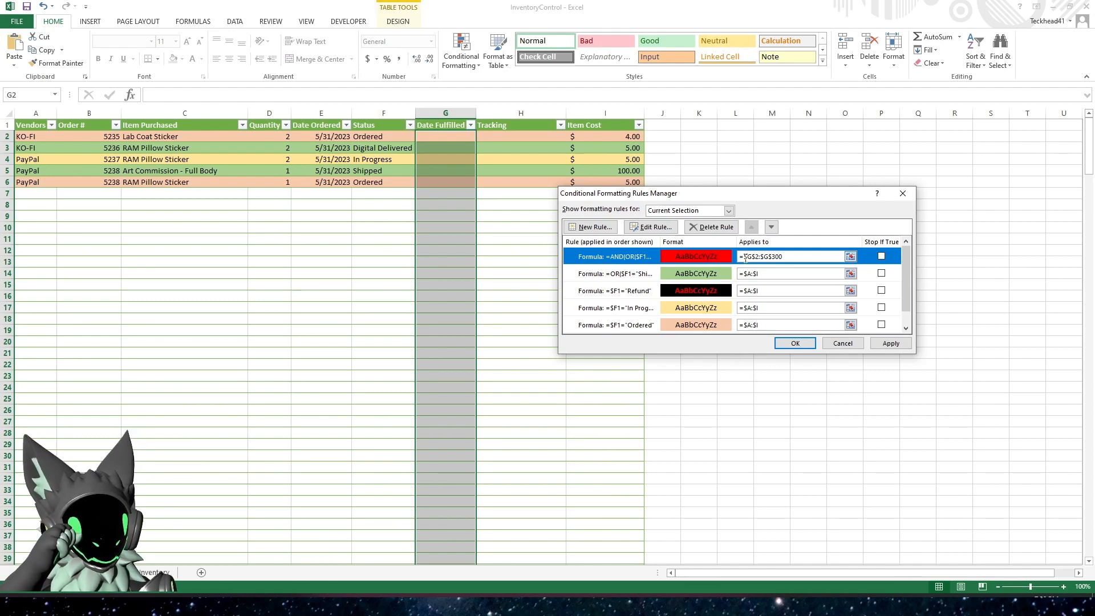
drag(744, 257, 813, 266)
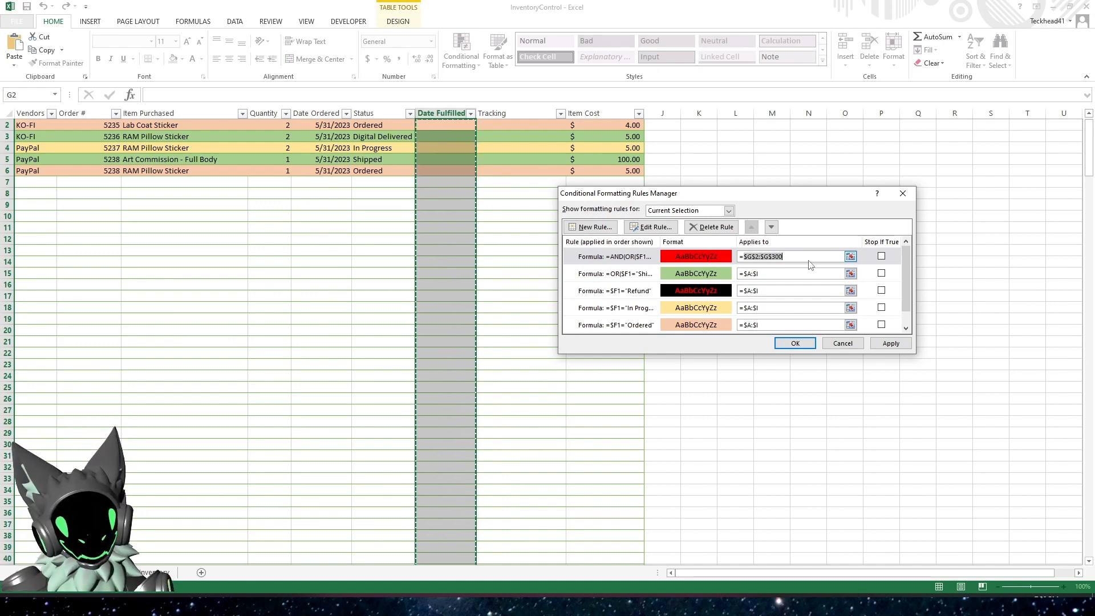
click(882, 344)
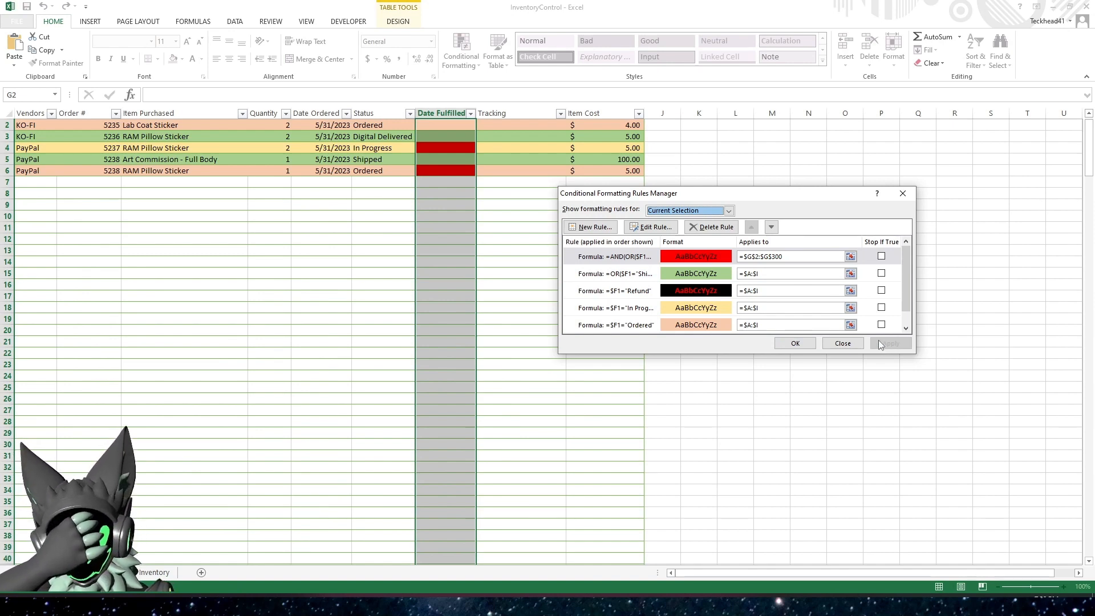
Set the red rule's applied range to the whole column =G:G and apply the change
click(760, 256)
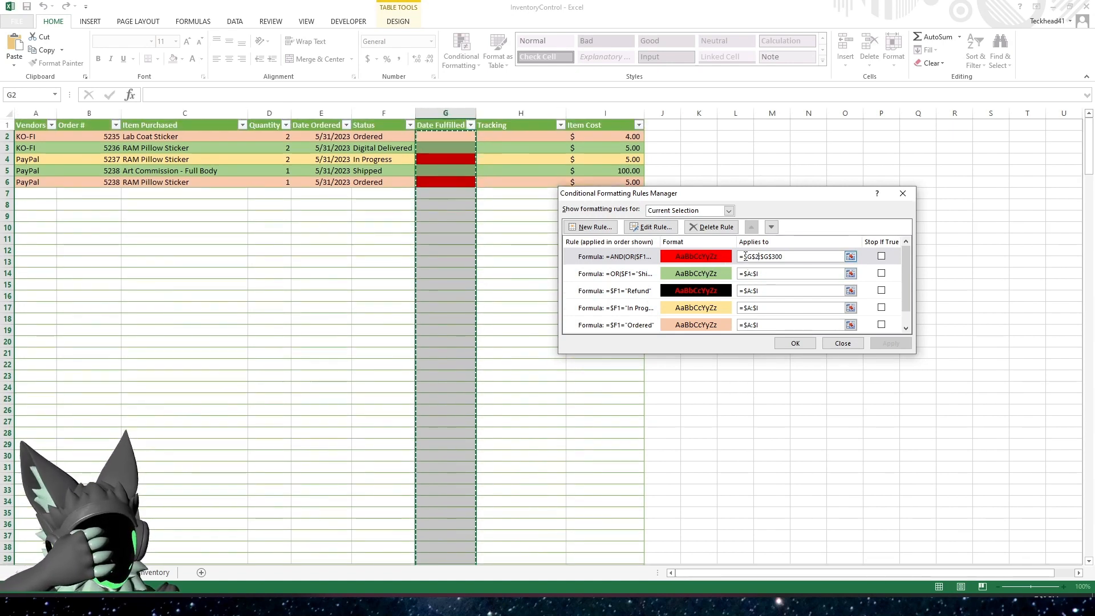
drag(744, 257, 810, 256)
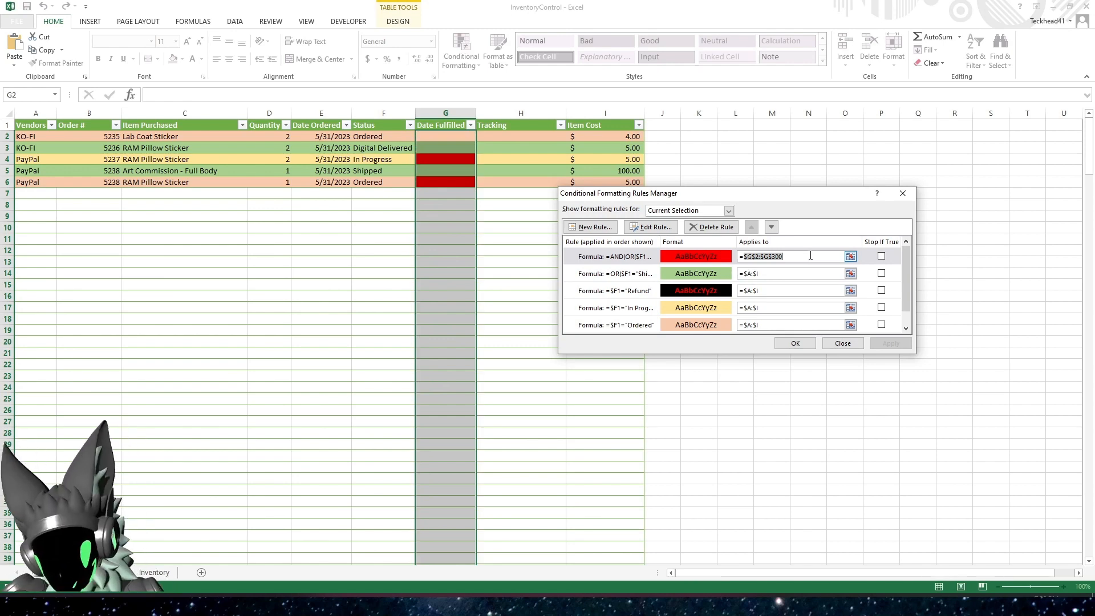
text(G:G)
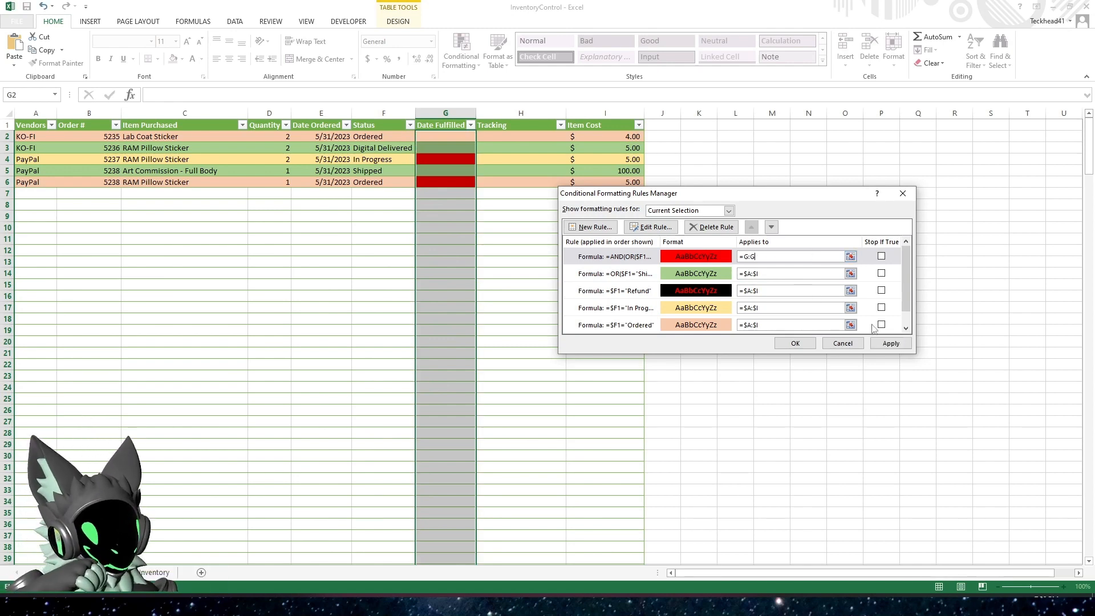
click(888, 343)
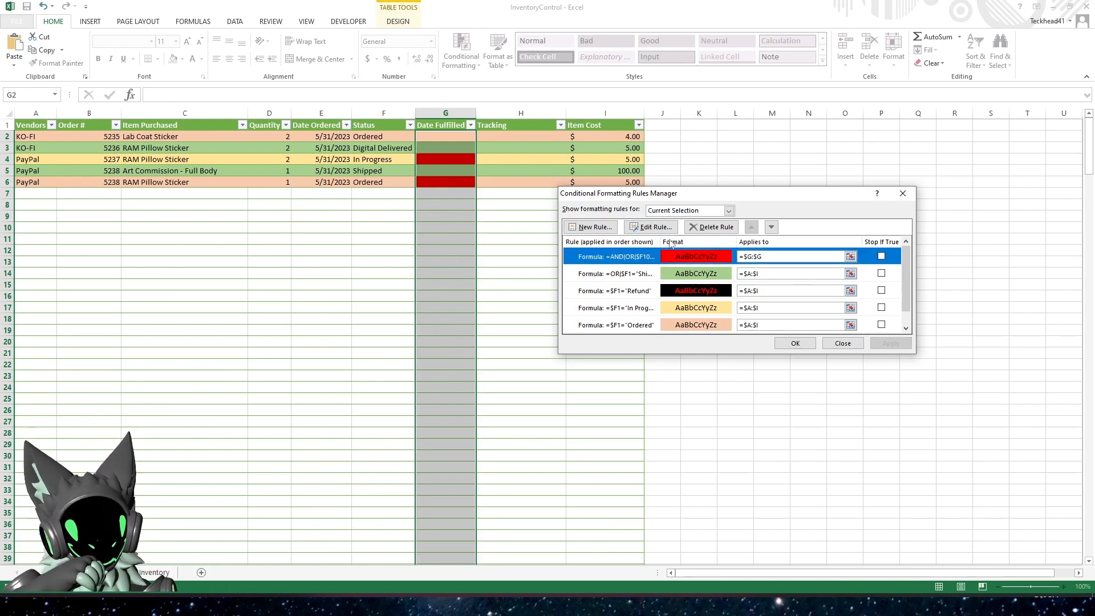
Correct both status references in the red rule's formula so they read $F1="Digital Delivered" and $F1="Shipped"
click(651, 227)
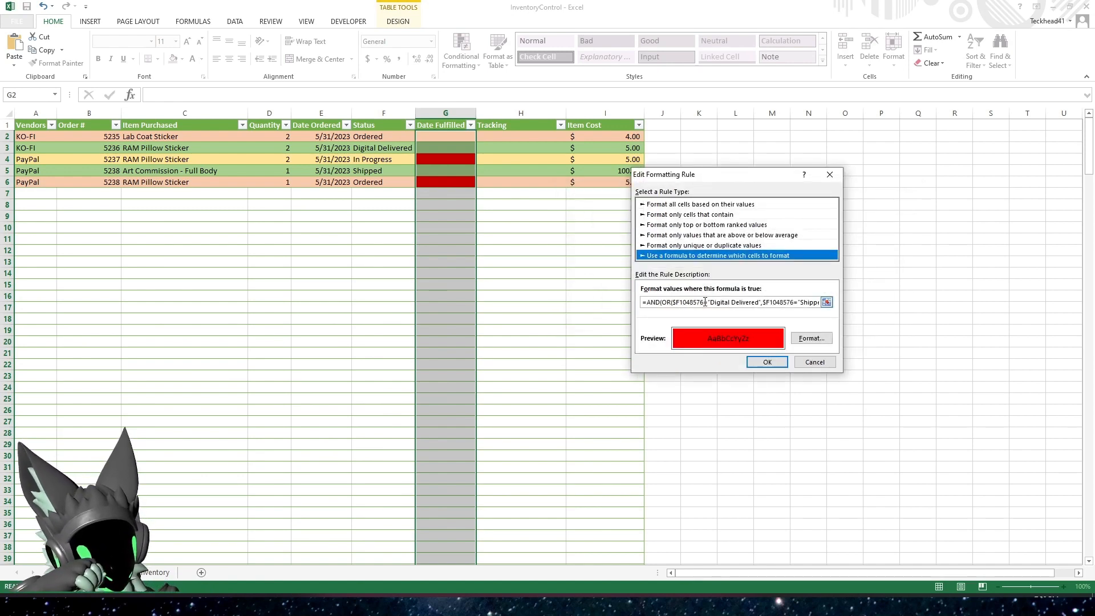
click(705, 302)
key(BackSpace)
key(BackSpace)
key(BackSpace)
key(BackSpace)
key(BackSpace)
key(BackSpace)
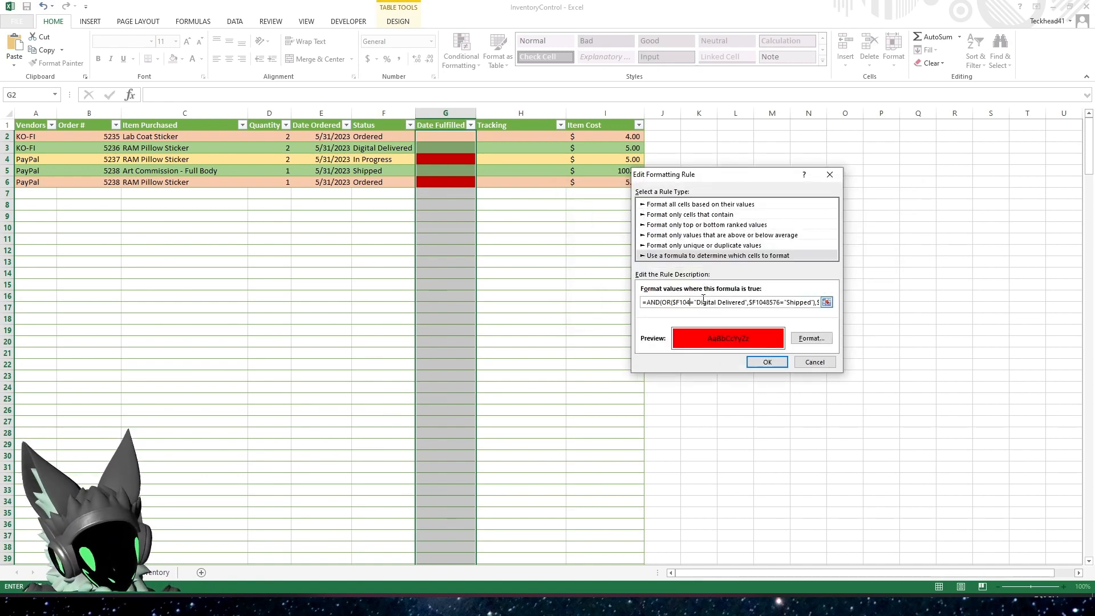
click(772, 304)
key(BackSpace)
key(BackSpace)
key(BackSpace)
key(BackSpace)
key(BackSpace)
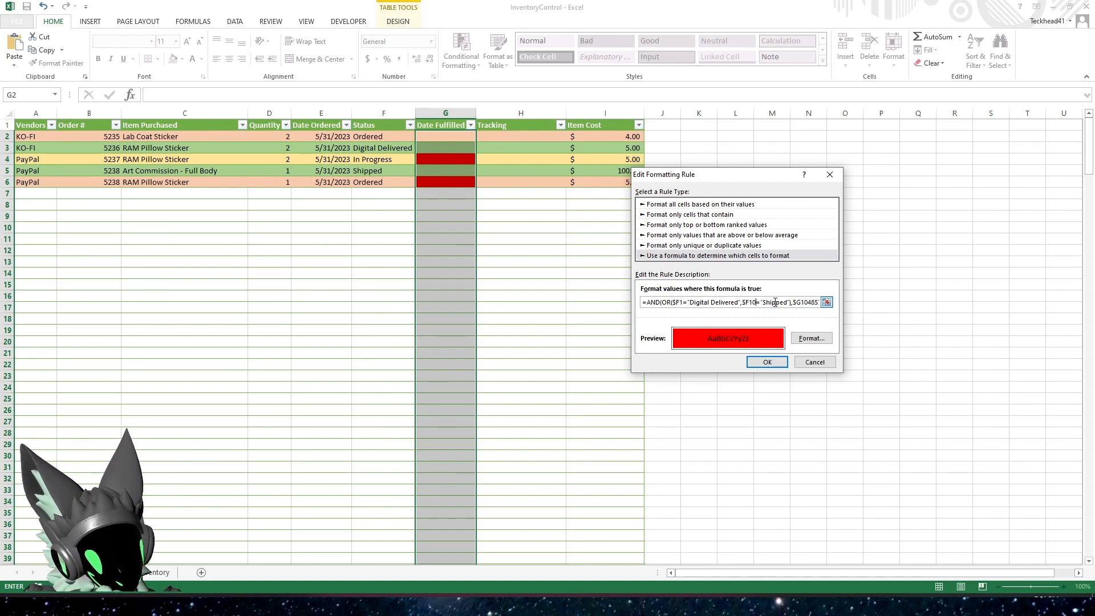
key(BackSpace)
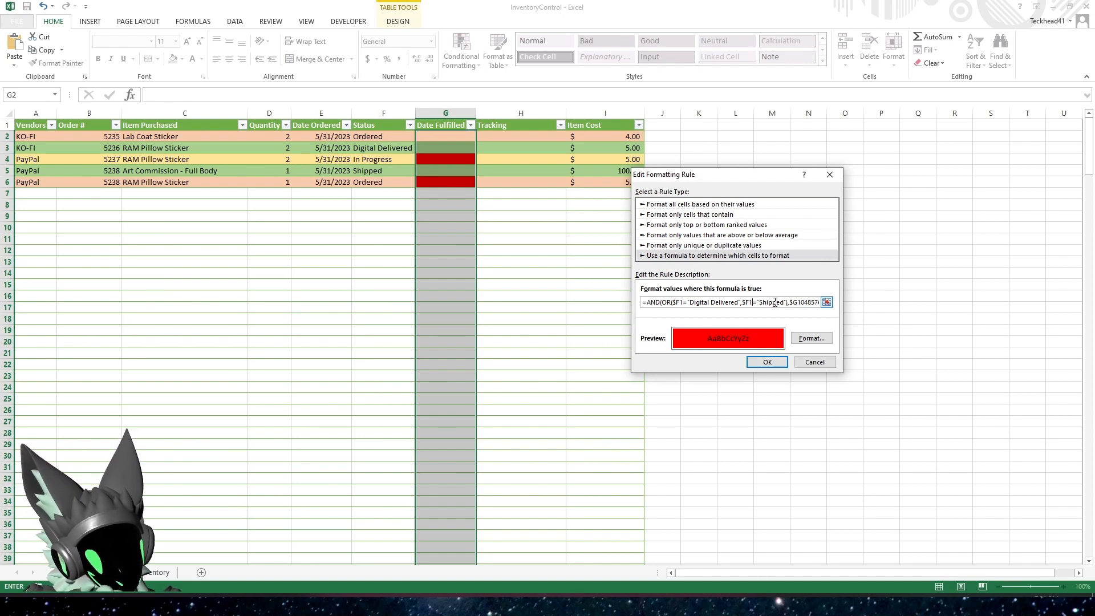
Correct the empty-date reference in the red rule's formula to $G1="", apply the rule and close the rules manager
key(BackSpace)
key(BackSpace)
click(814, 302)
key(BackSpace)
key(BackSpace)
key(BackSpace)
key(BackSpace)
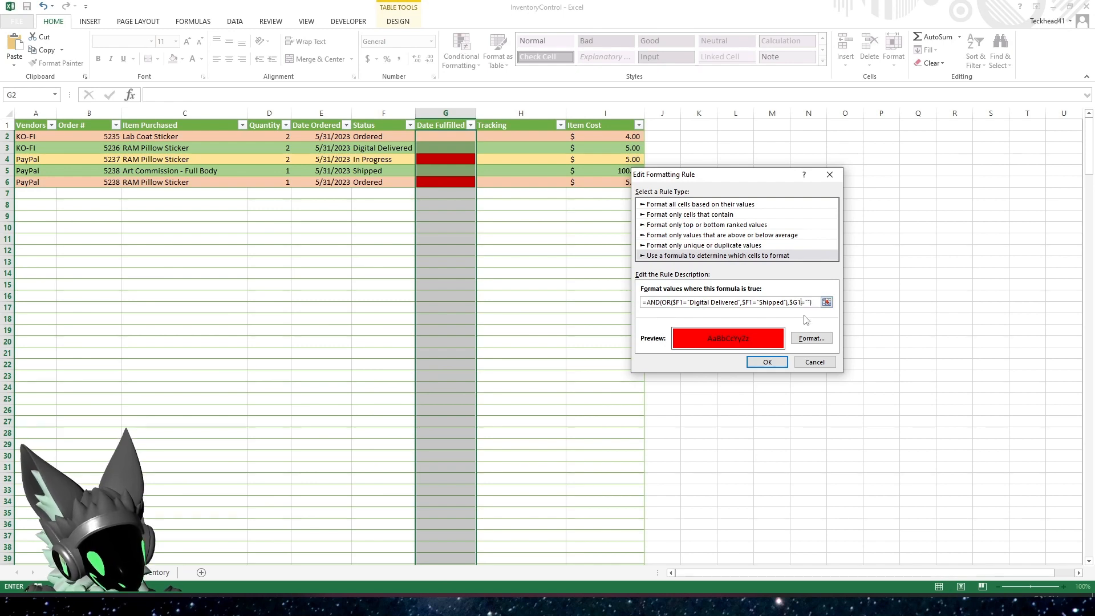
click(767, 362)
click(889, 344)
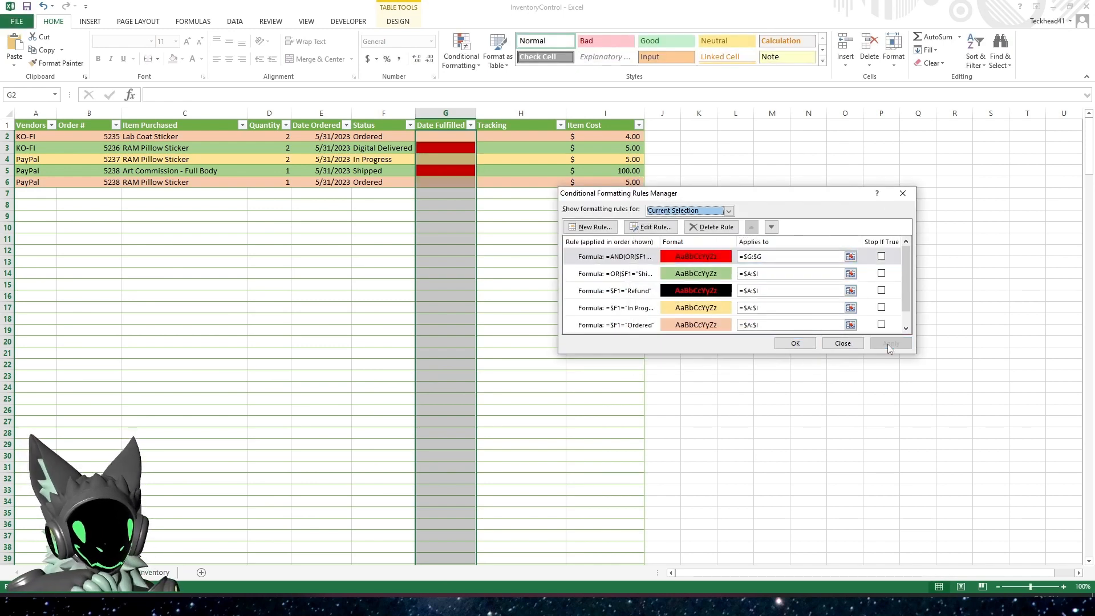
click(796, 343)
click(542, 291)
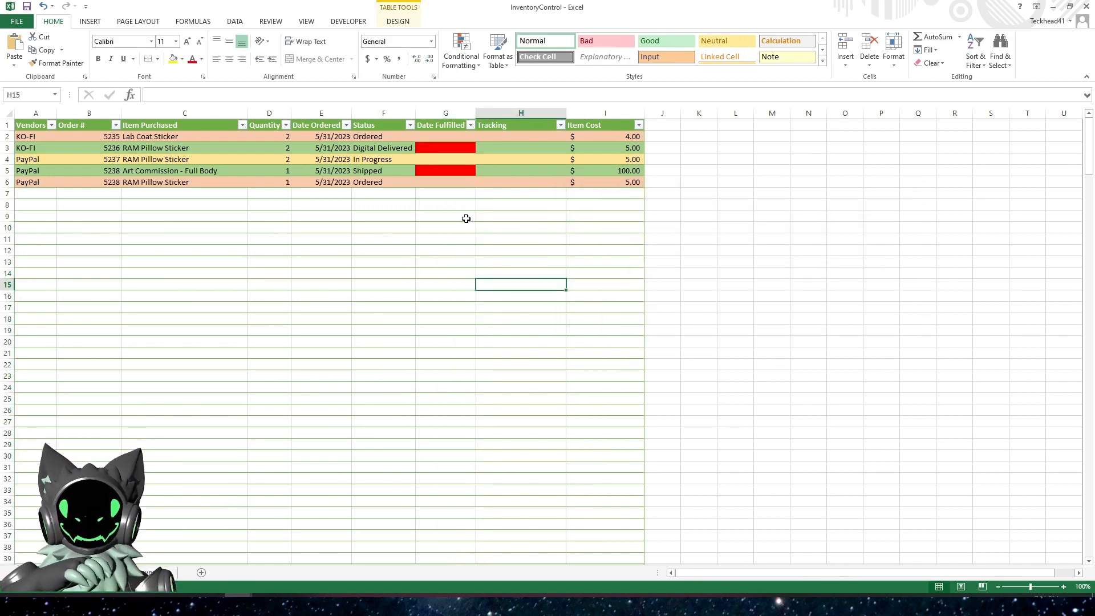
Examine the Date Fulfilled highlight, status and purchased item of the order in row 3
click(344, 235)
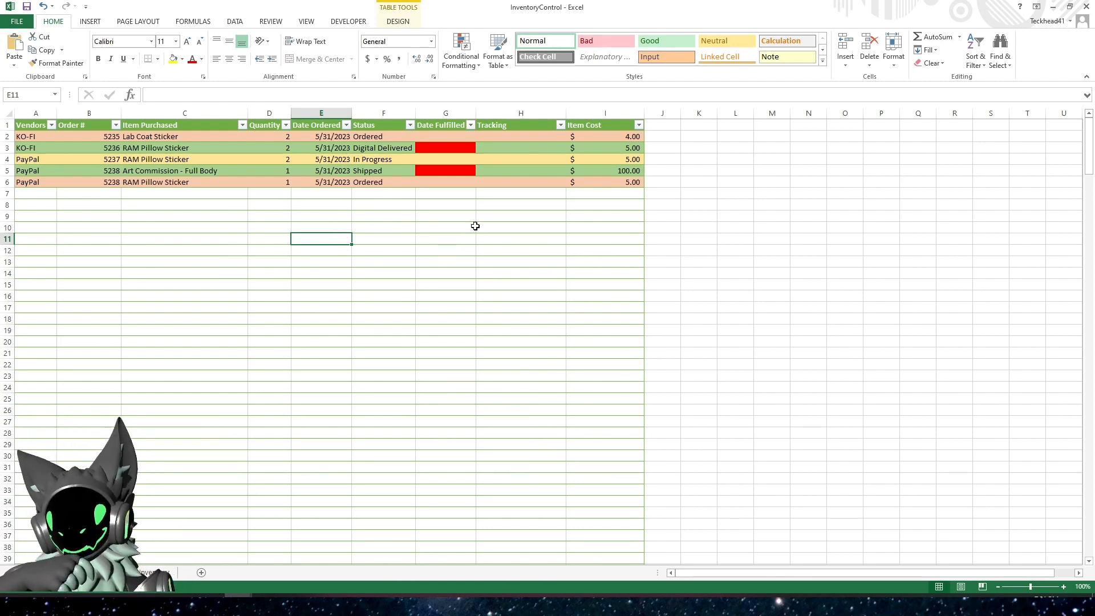
click(455, 150)
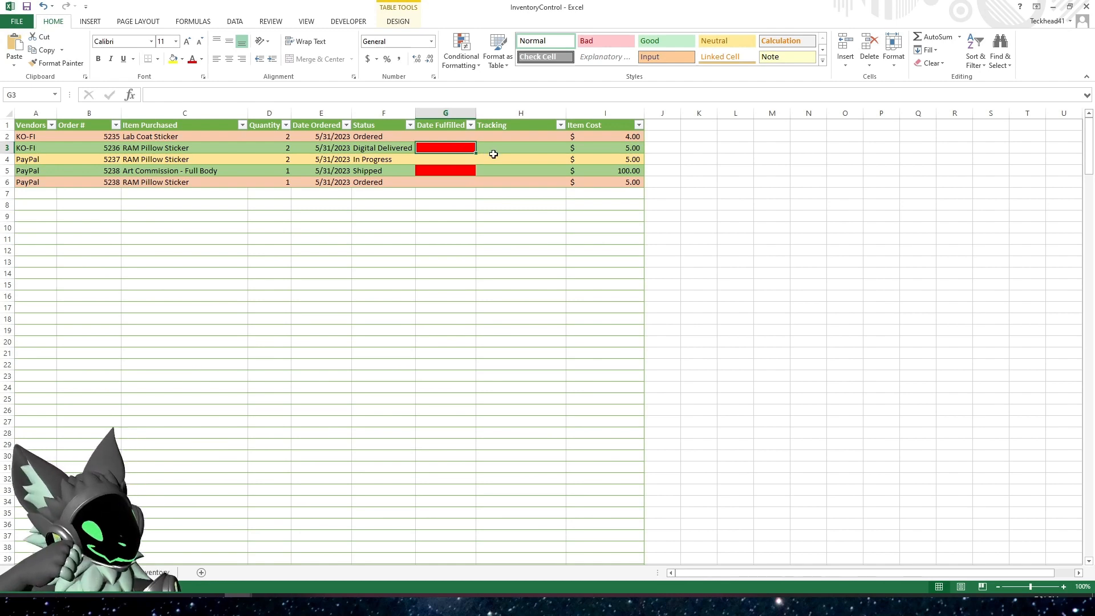
click(380, 150)
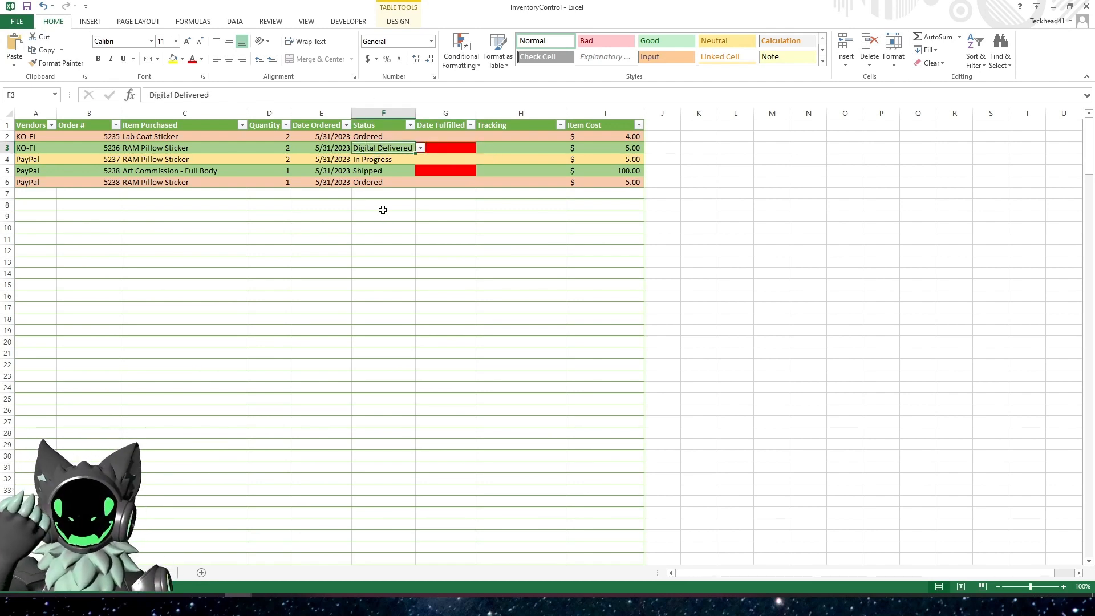
click(251, 148)
click(237, 148)
click(252, 148)
click(252, 148)
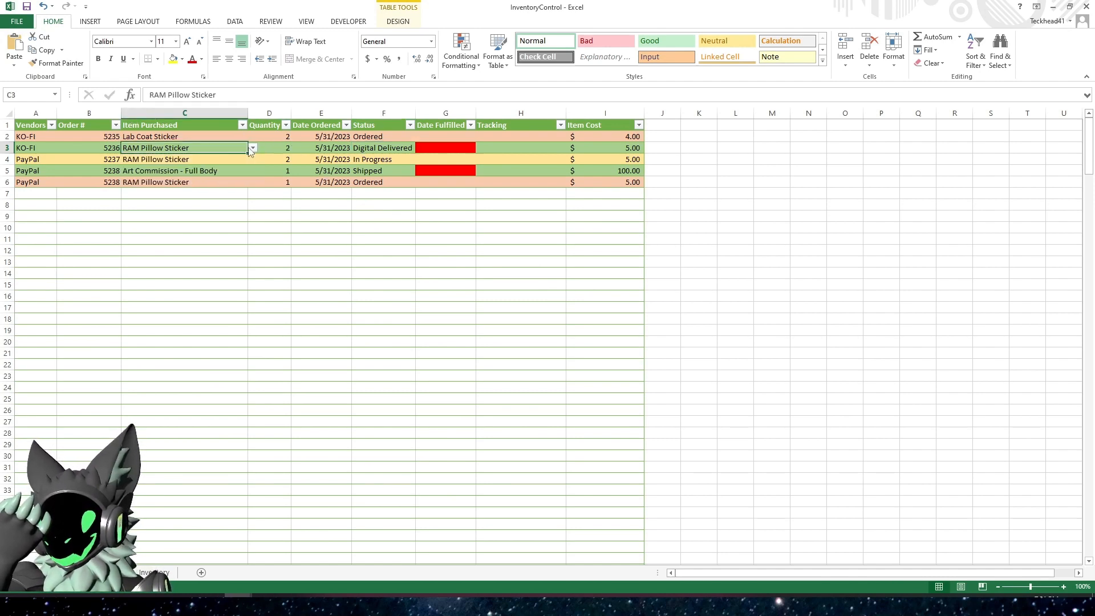
Set the row 3 order's status to Shipped and the row 5 order's status to Digital Delivered
click(373, 151)
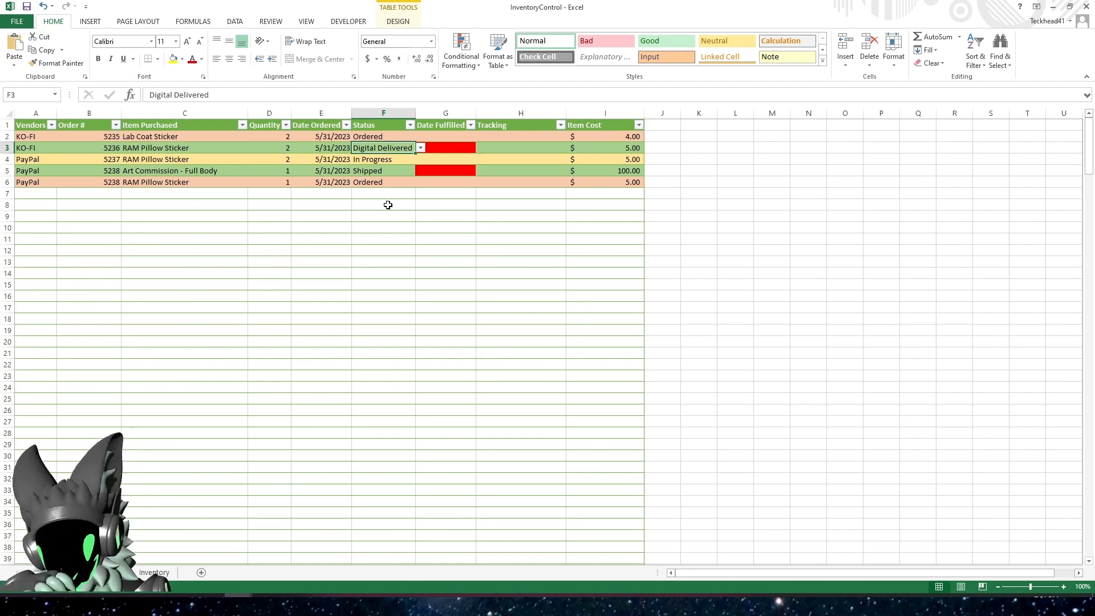
text(Shipped)
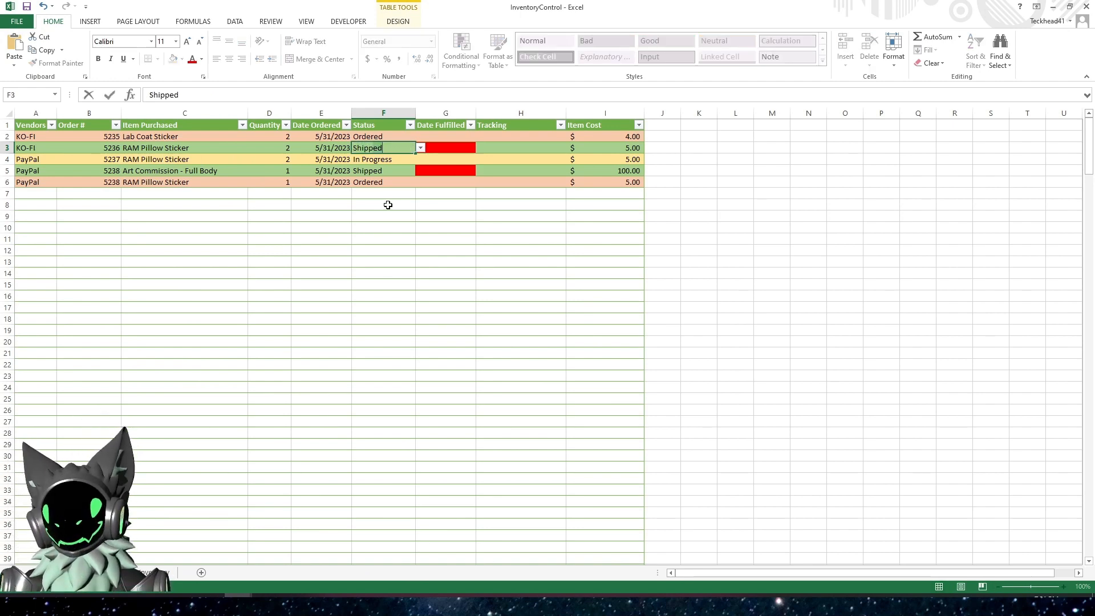
key(Return)
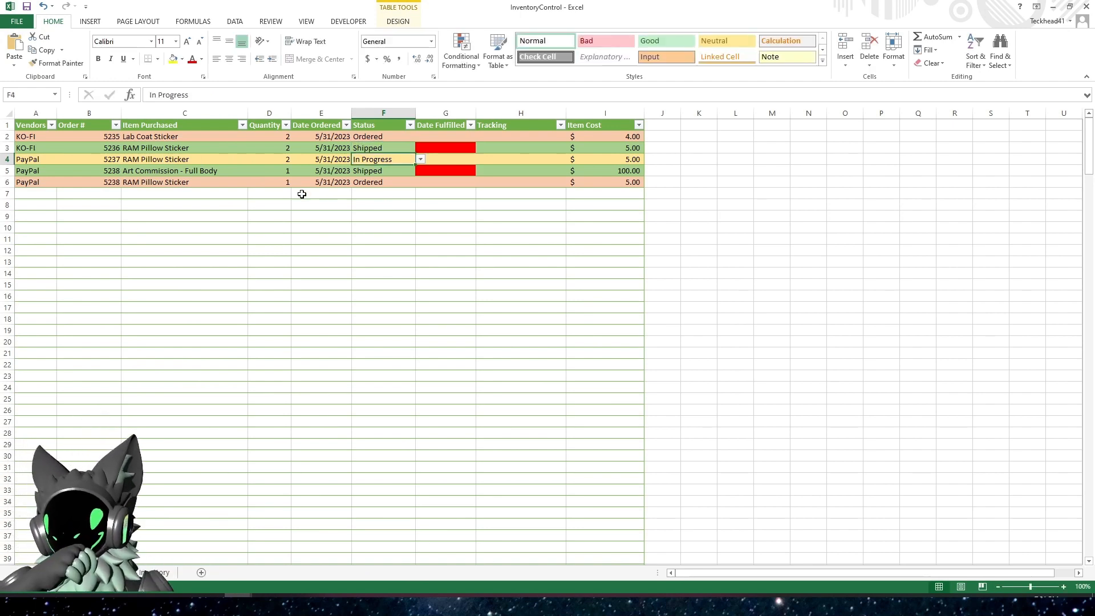
click(372, 173)
click(421, 171)
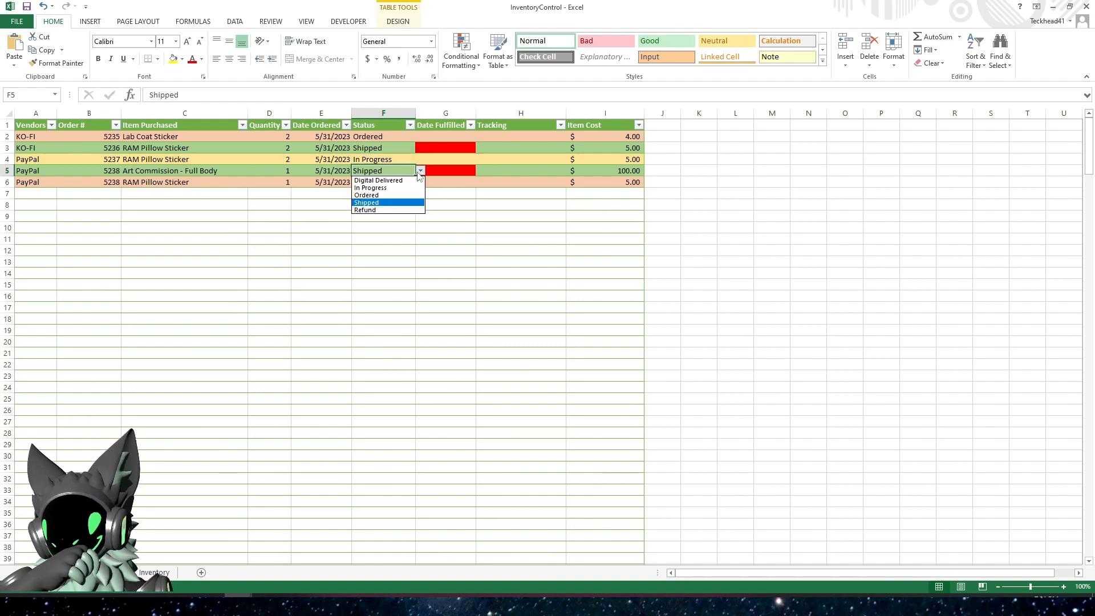
click(378, 180)
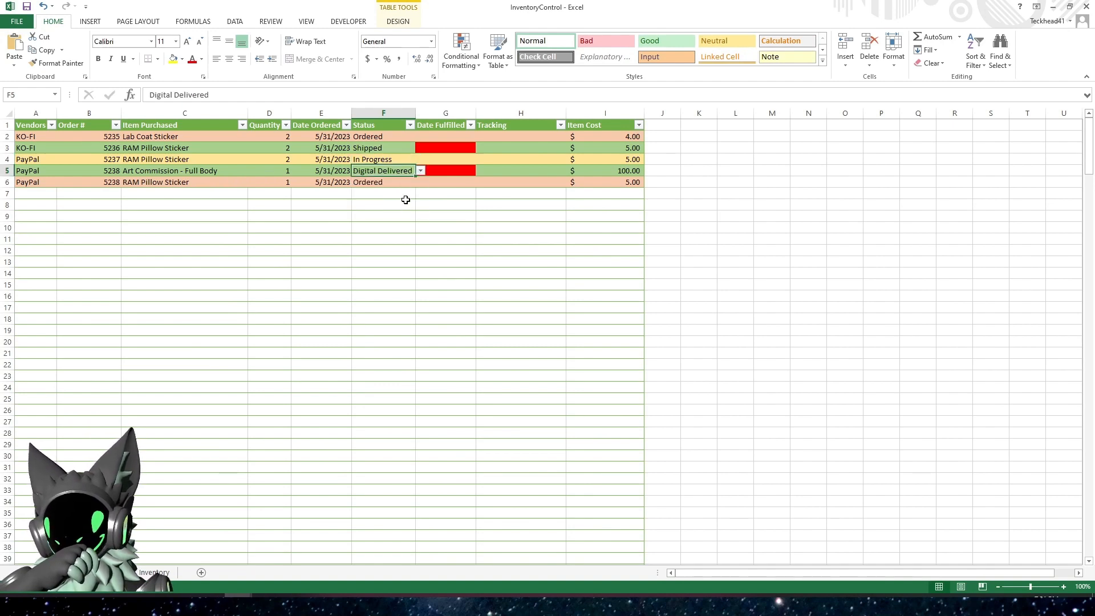
Check the red Date Fulfilled cells and enter the current date, 5/31/2023, for the Shipped order in row 3
click(453, 151)
click(450, 170)
click(456, 149)
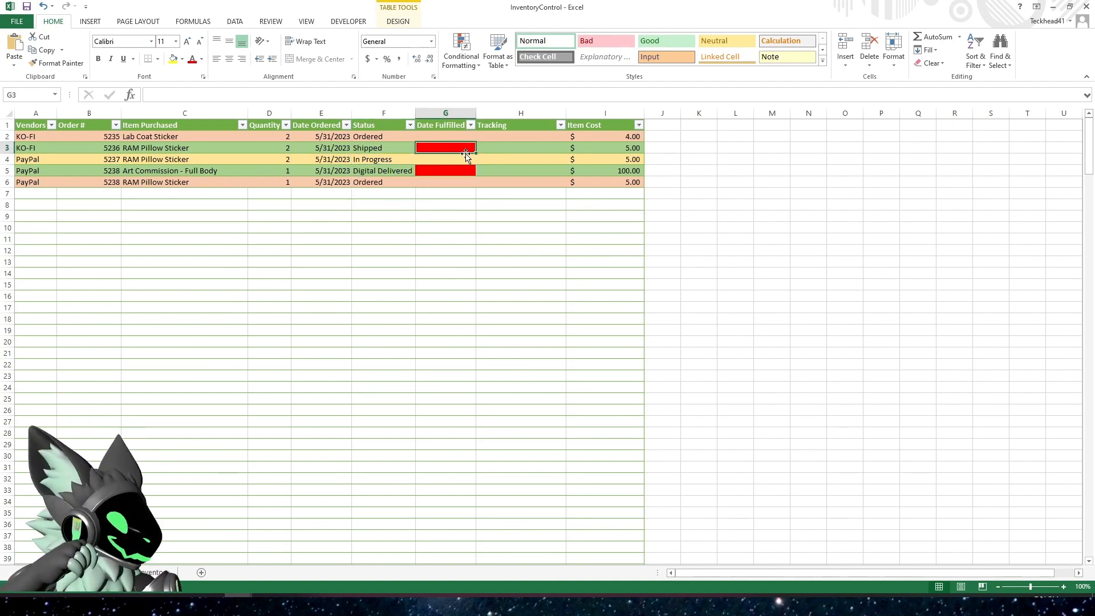
click(453, 169)
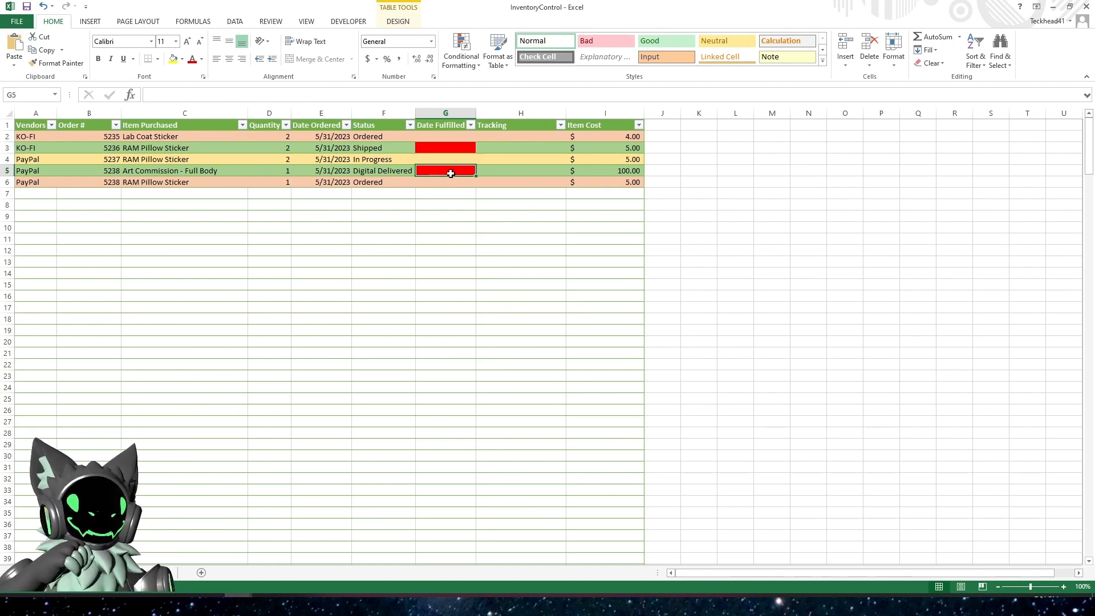
click(434, 216)
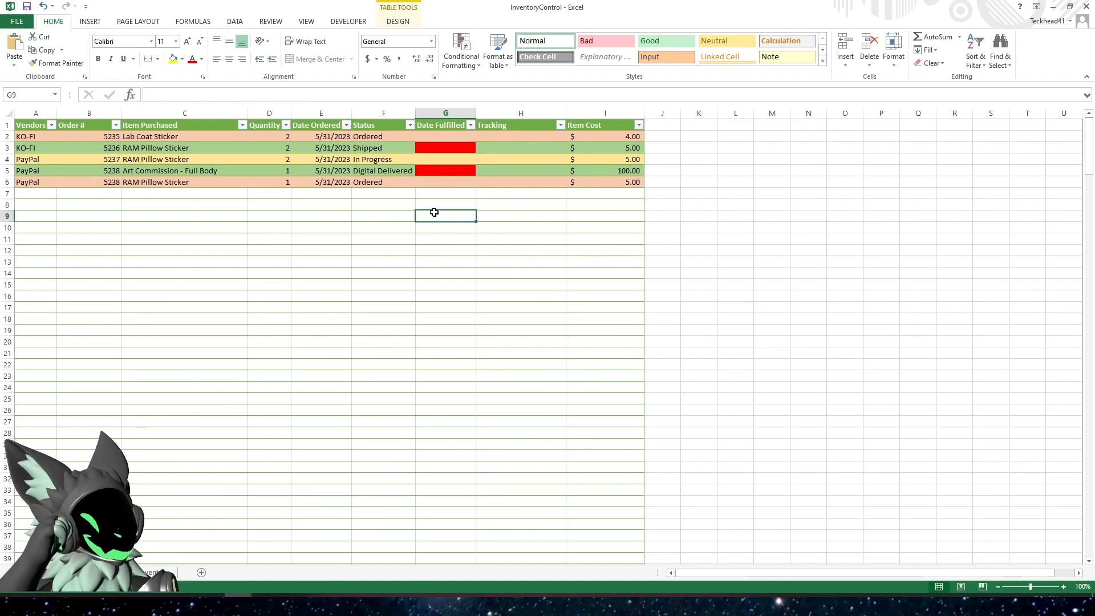
click(442, 152)
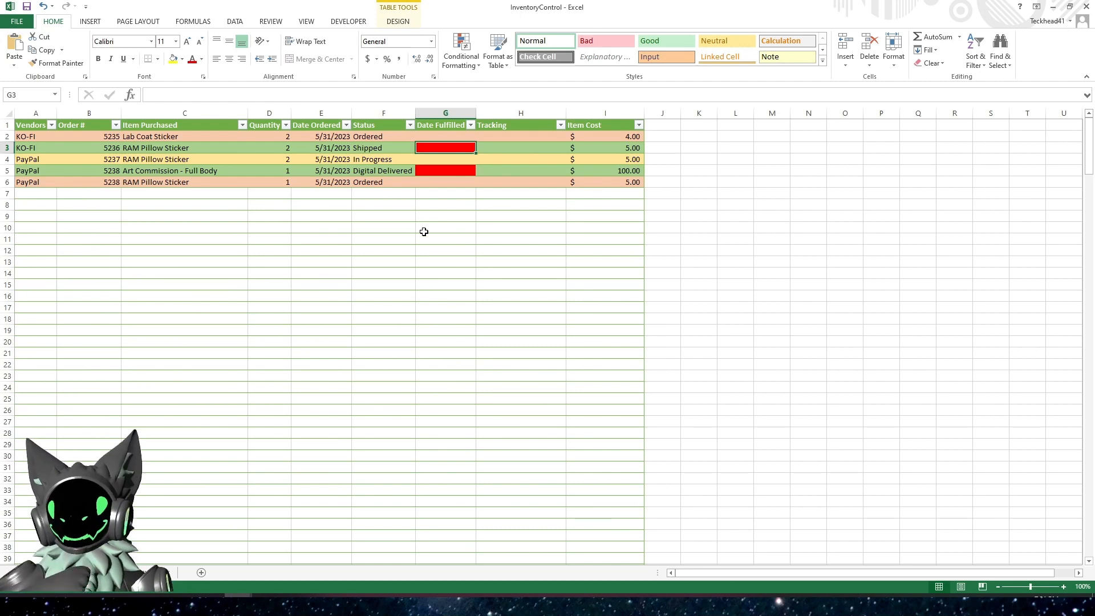
key(ctrl+semicolon)
key(Return)
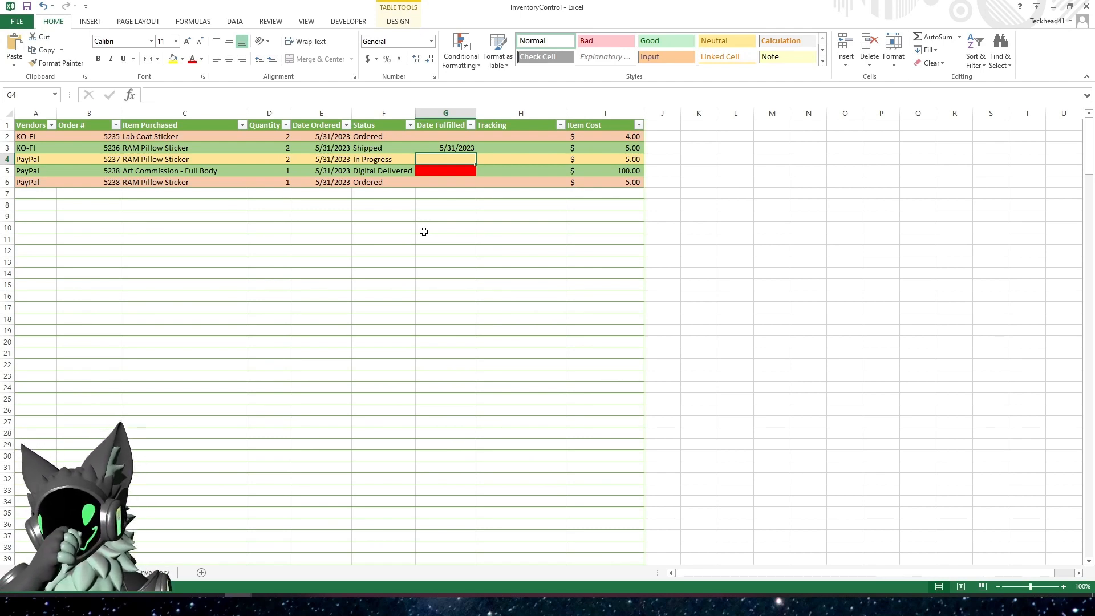
Try N/A as the Tracking entry for the order in row 3 and clear it again
key(Up)
key(Left)
key(Left)
key(Left)
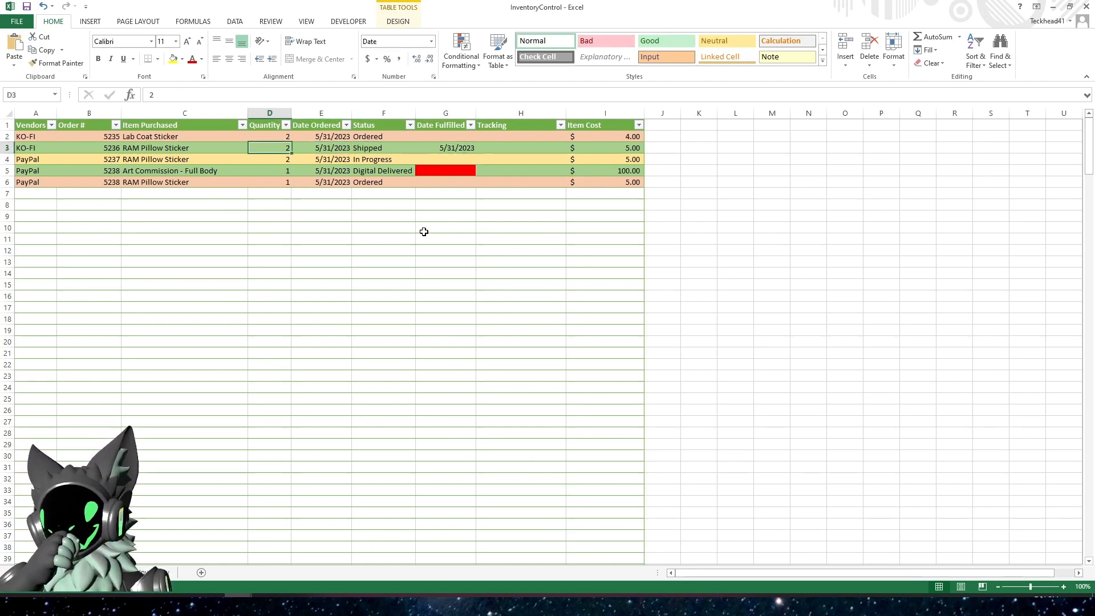
key(Right)
key(Right)
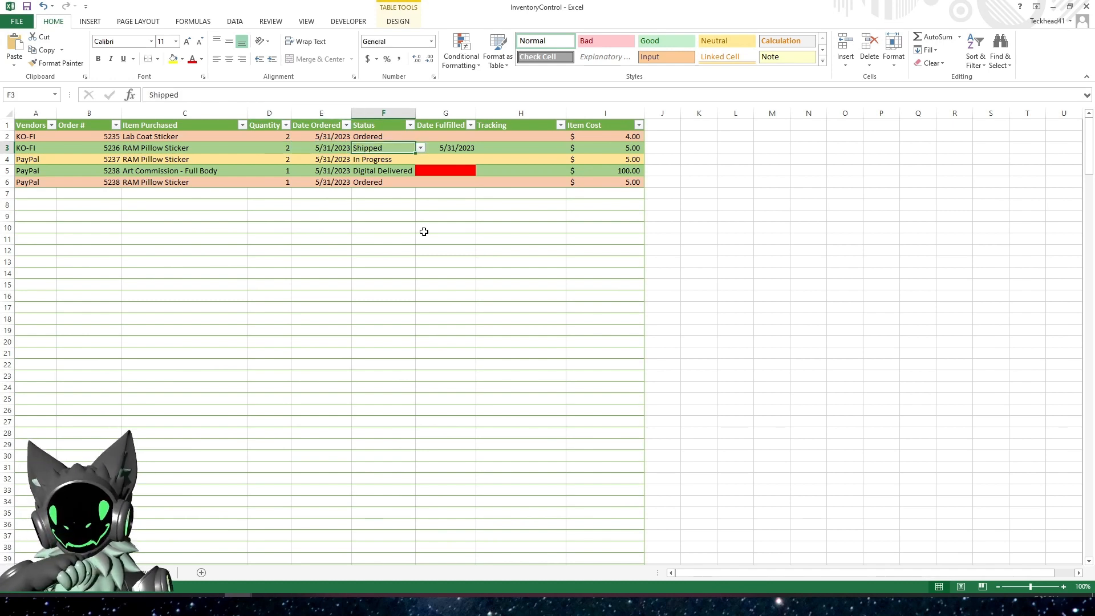
key(Right)
key(Right)
key(Left)
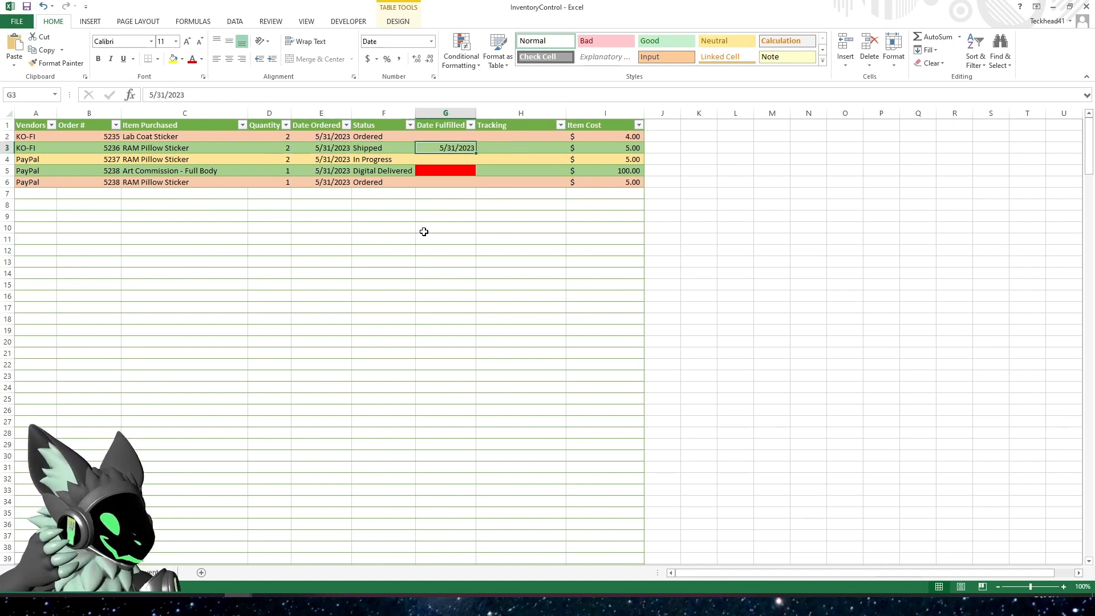
key(Right)
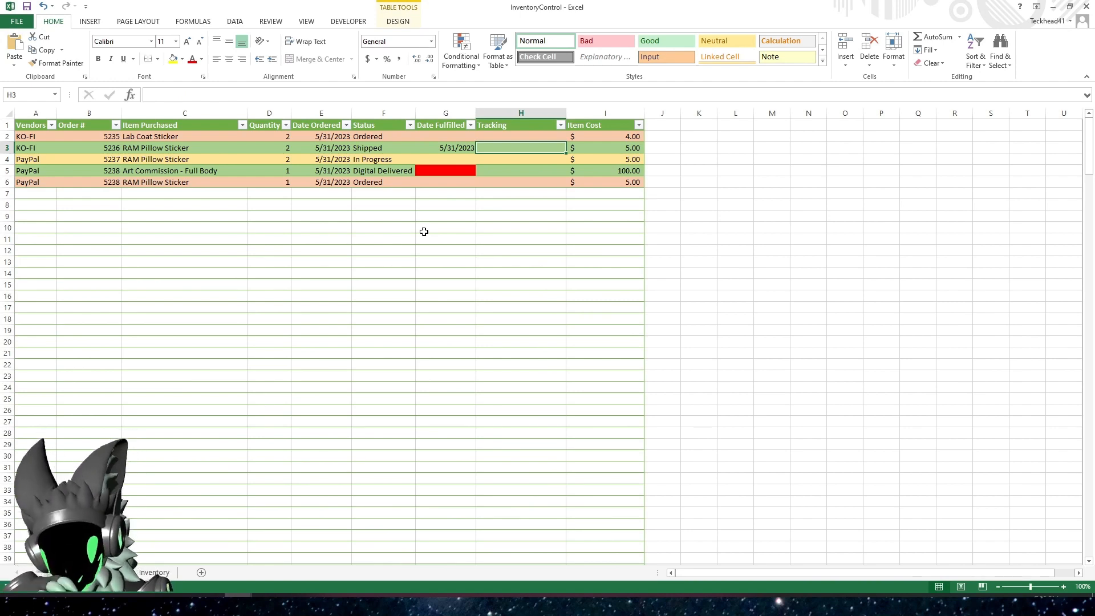
text(N/A)
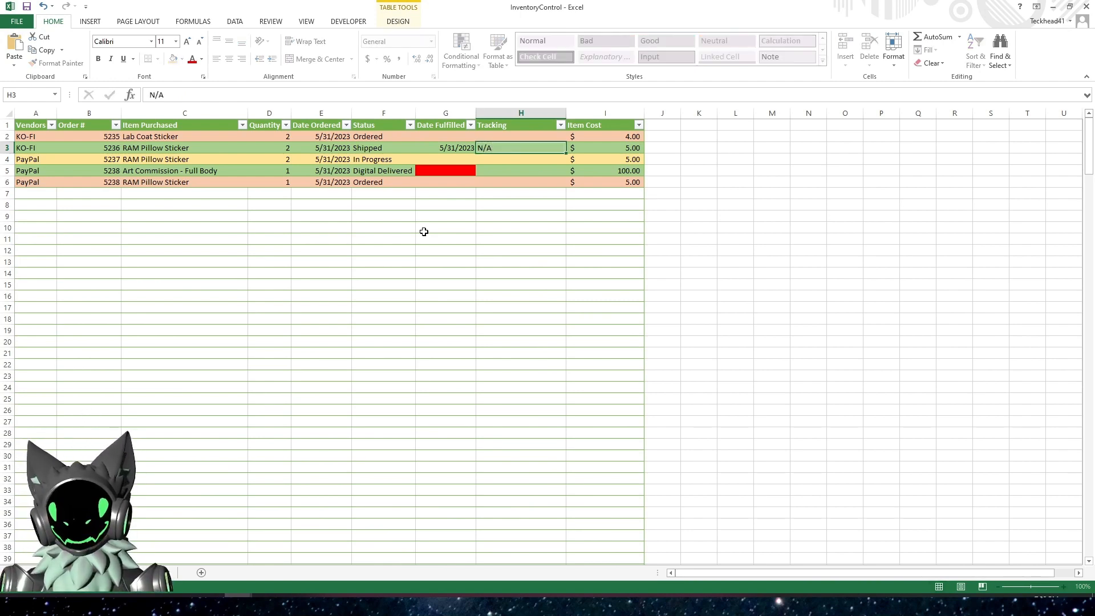
key(Return)
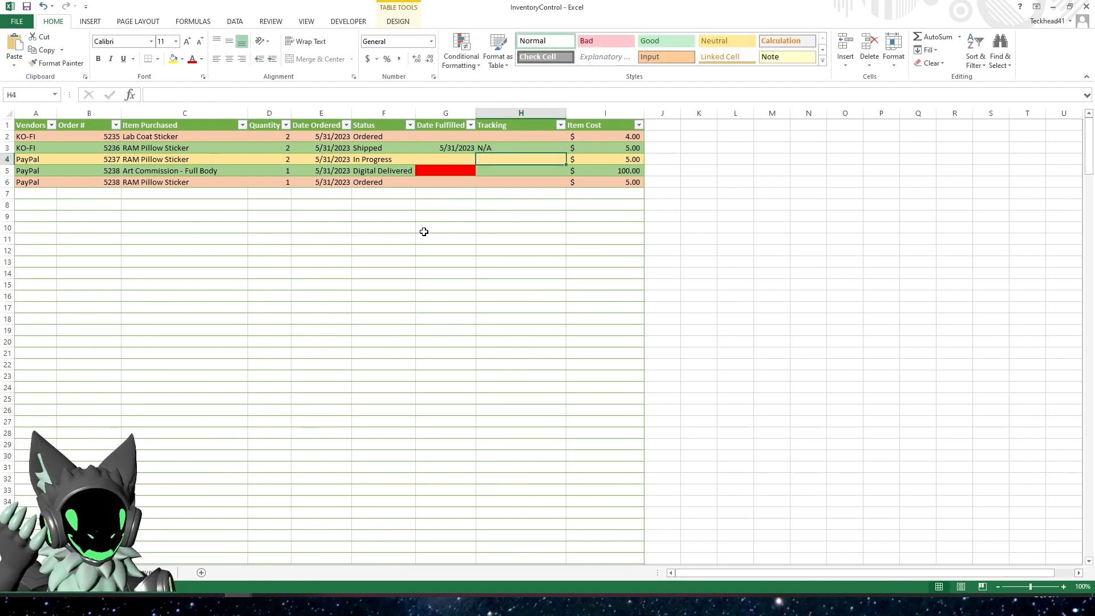
key(Up)
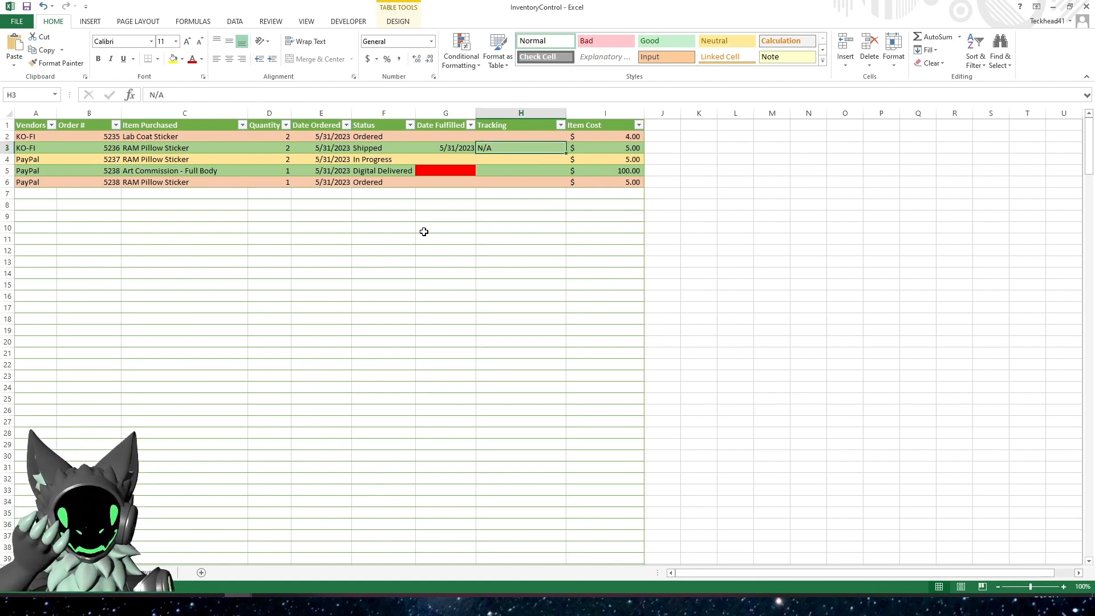
key(Delete)
Enter the current date, 5/31/2023, as Date Fulfilled for the Digital Delivered order in row 5
key(Down)
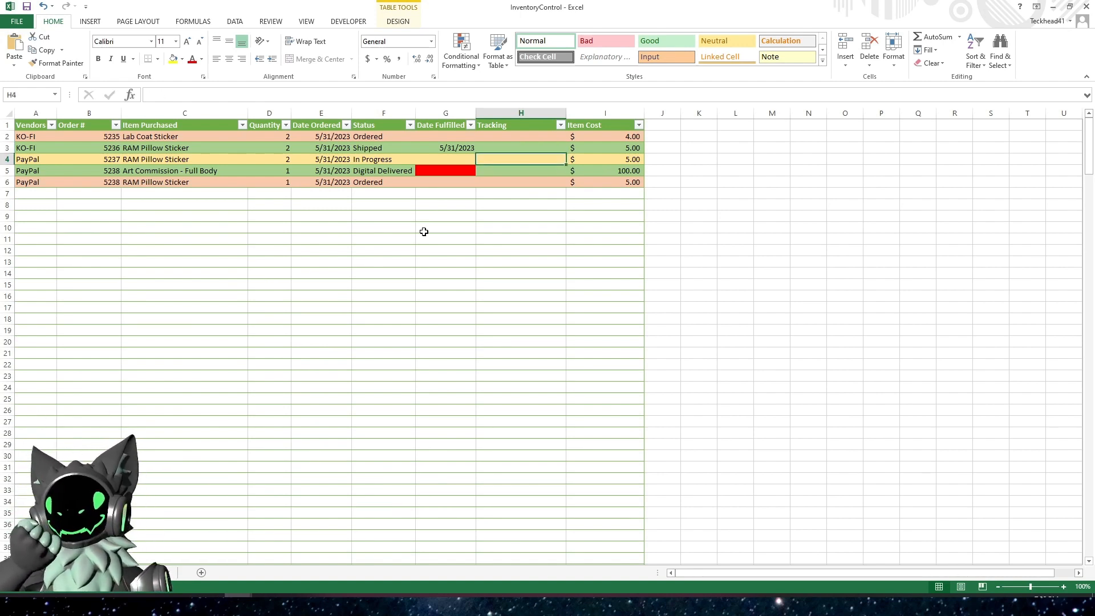
key(Down)
key(Left)
key(ctrl+semicolon)
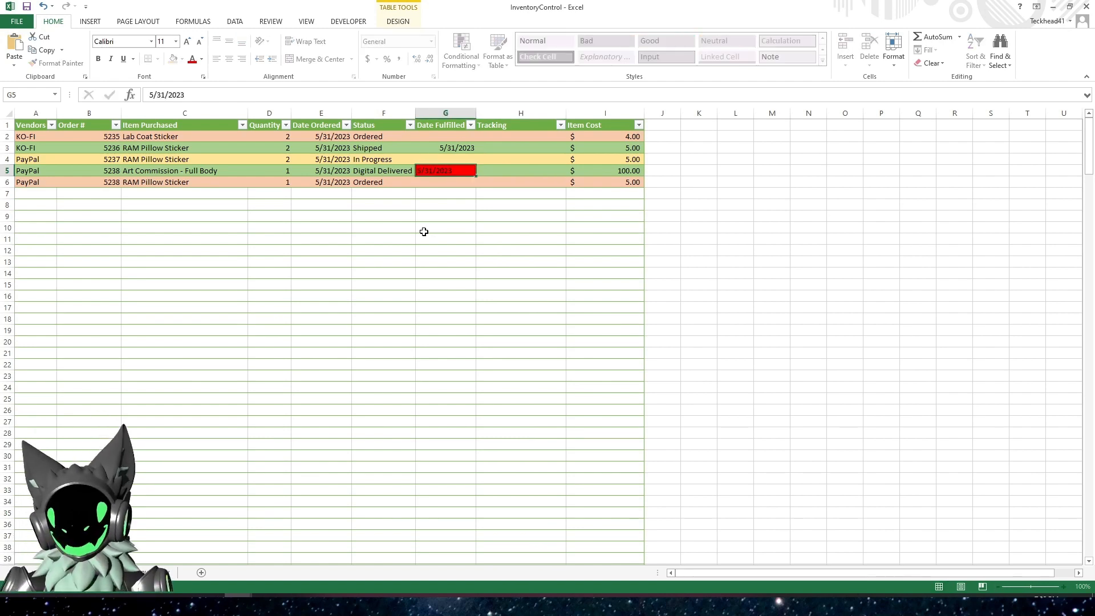
key(Return)
key(Down)
key(Left)
key(Left)
key(Home)
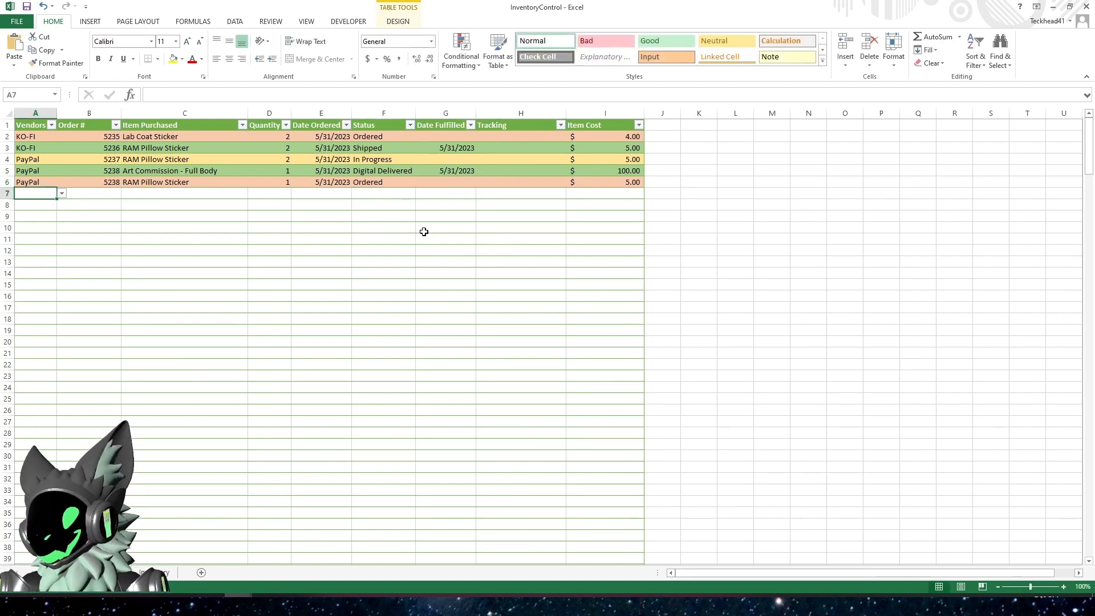
text(KO-FI)
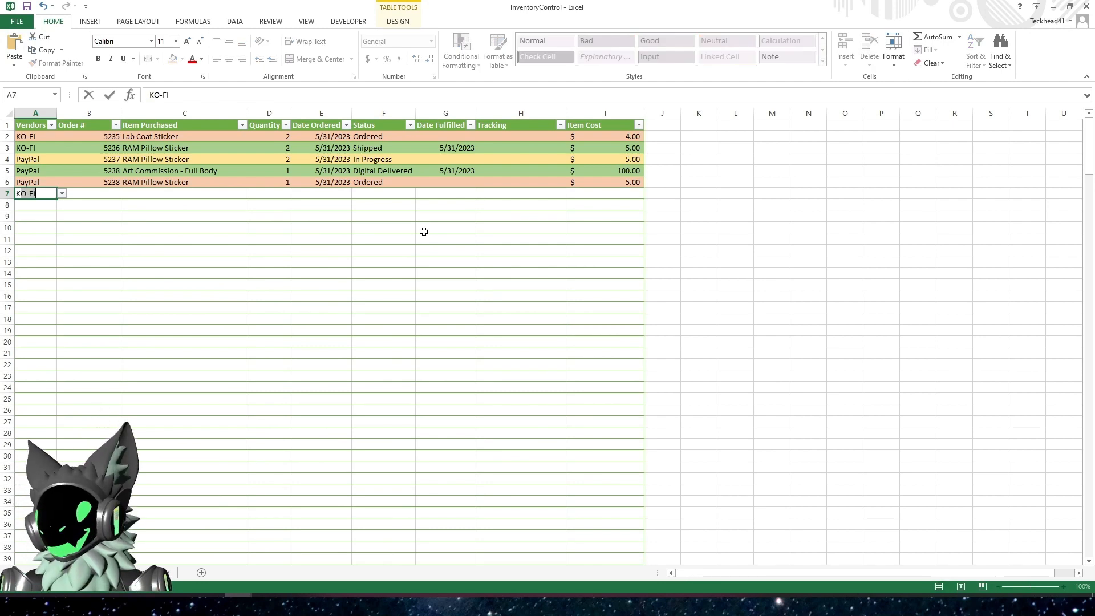
key(BackSpace)
key(BackSpace)
key(BackSpace)
key(BackSpace)
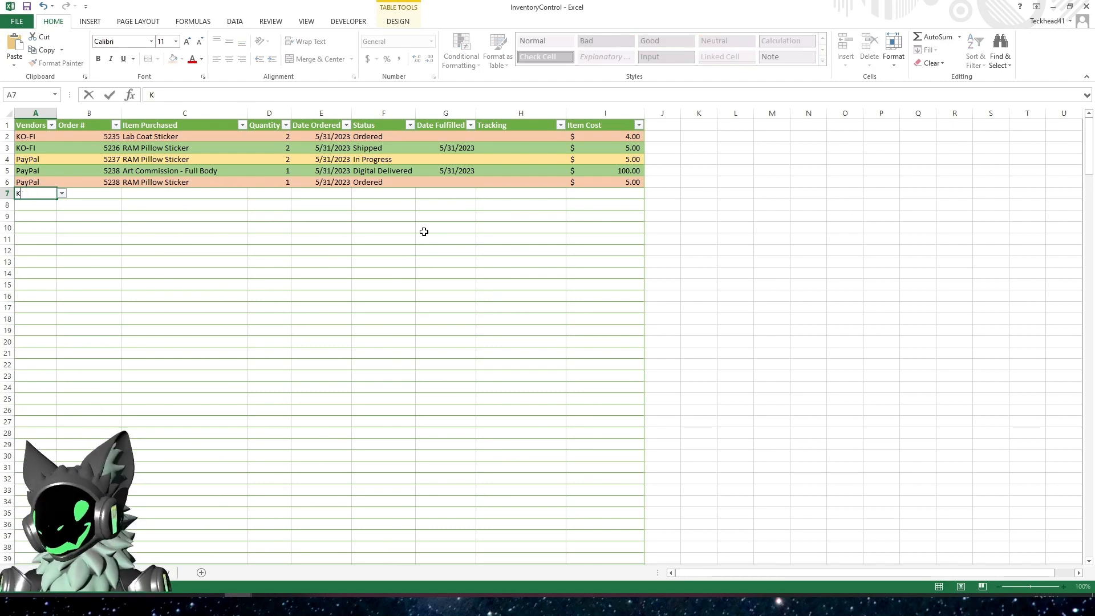
key(BackSpace)
key(Escape)
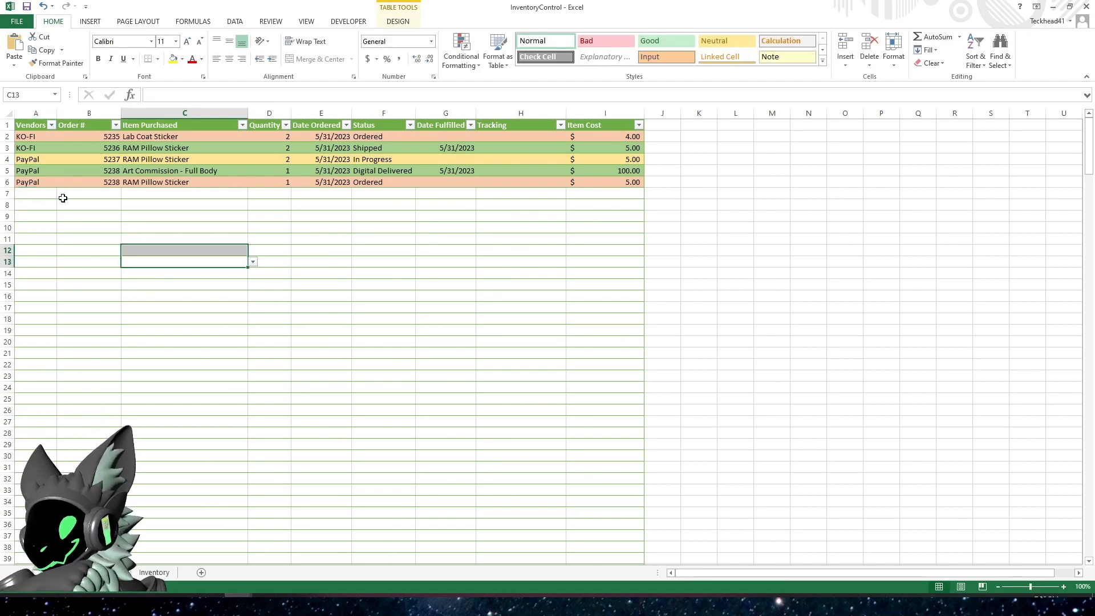
Check the vendor choices for the first empty order row, row 7, and try KO-FI as its vendor
click(61, 194)
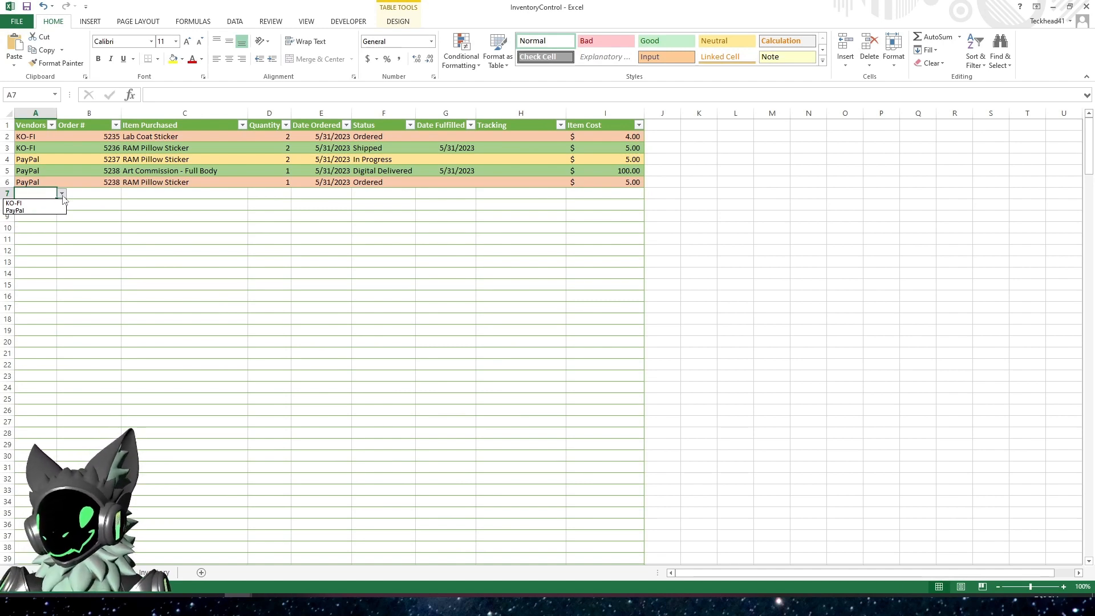
click(62, 194)
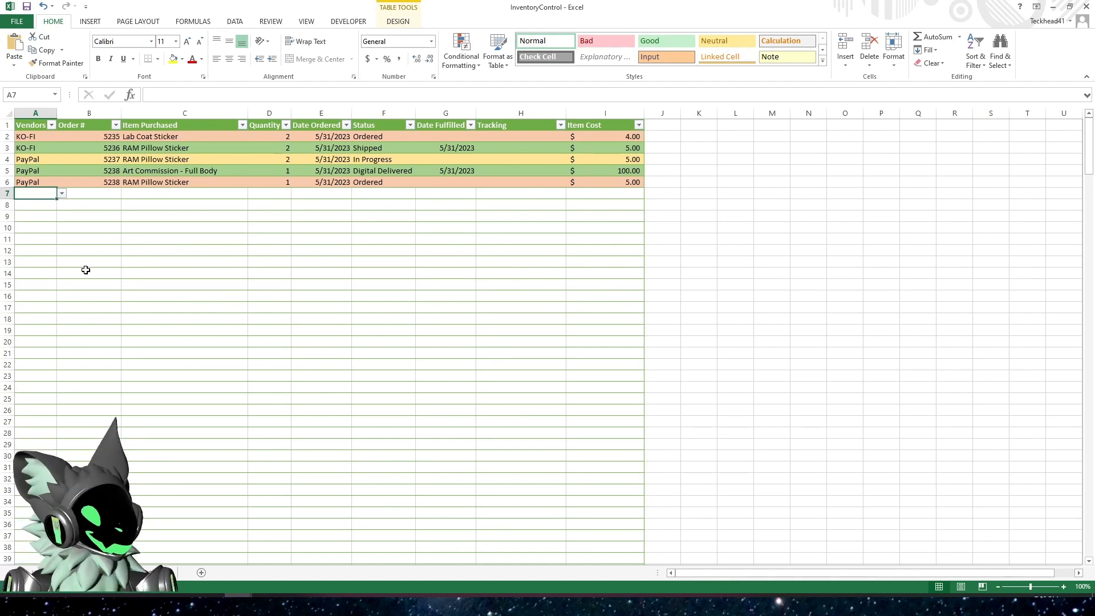
text(KO-FI)
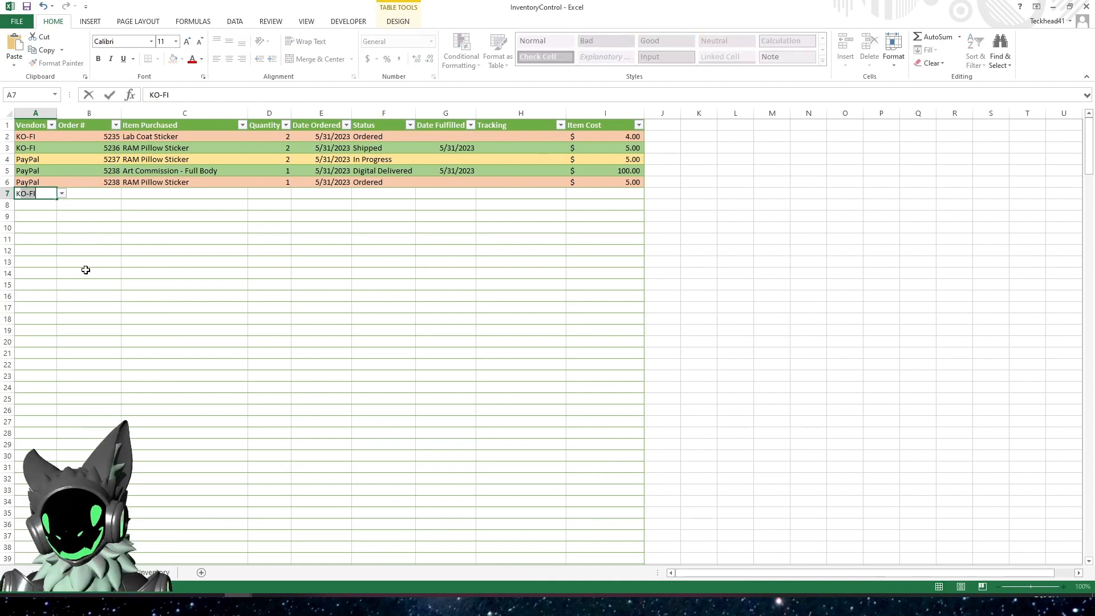
key(Tab)
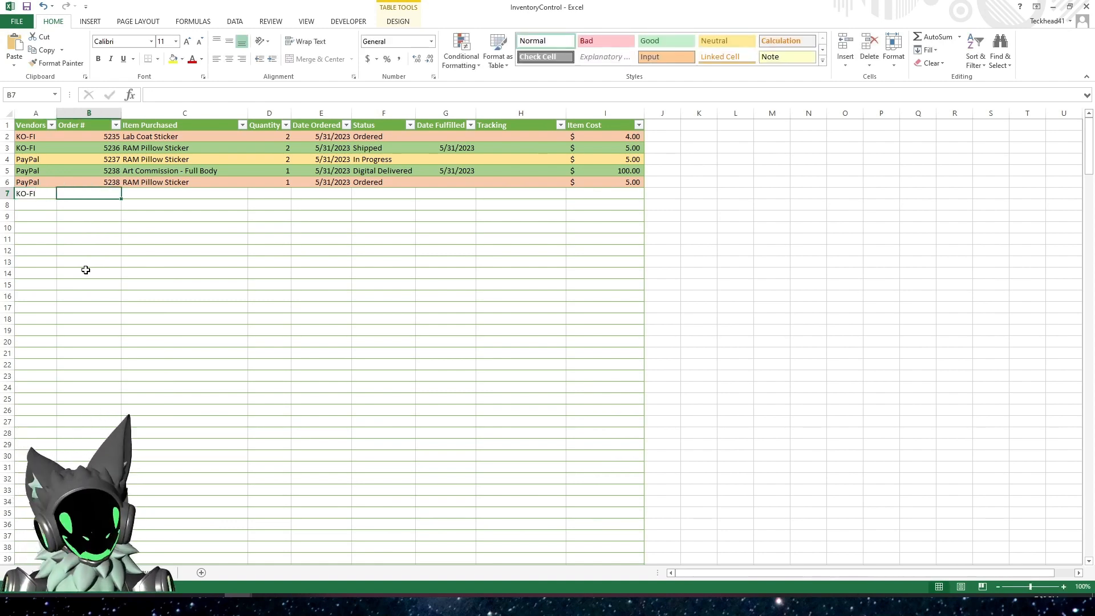
Set the vendor of the new order in row 7 to PayPal
key(Left)
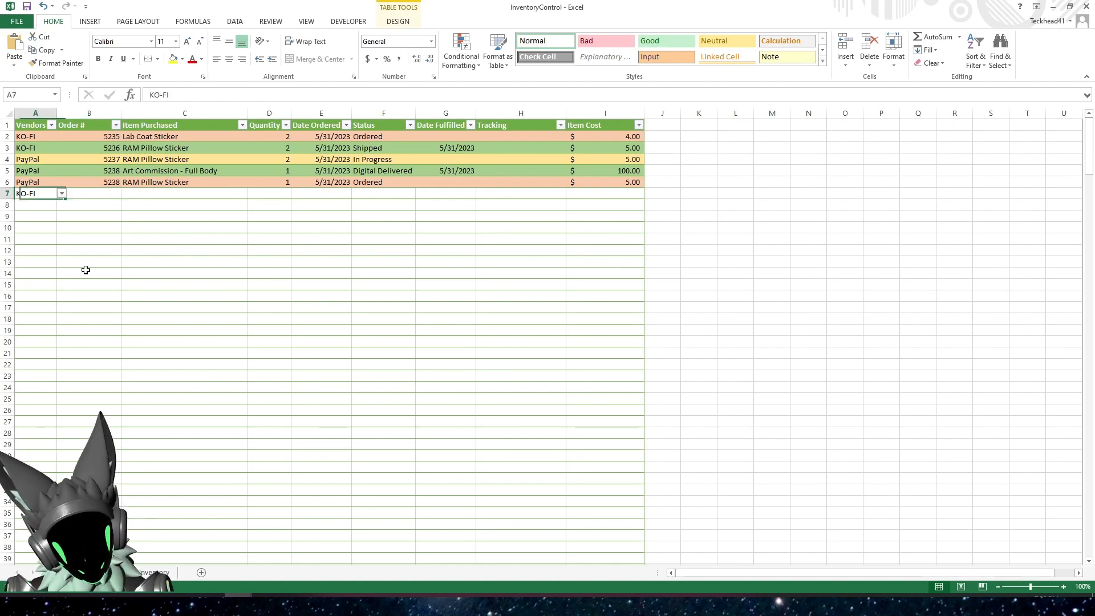
key(Delete)
text(PayPal)
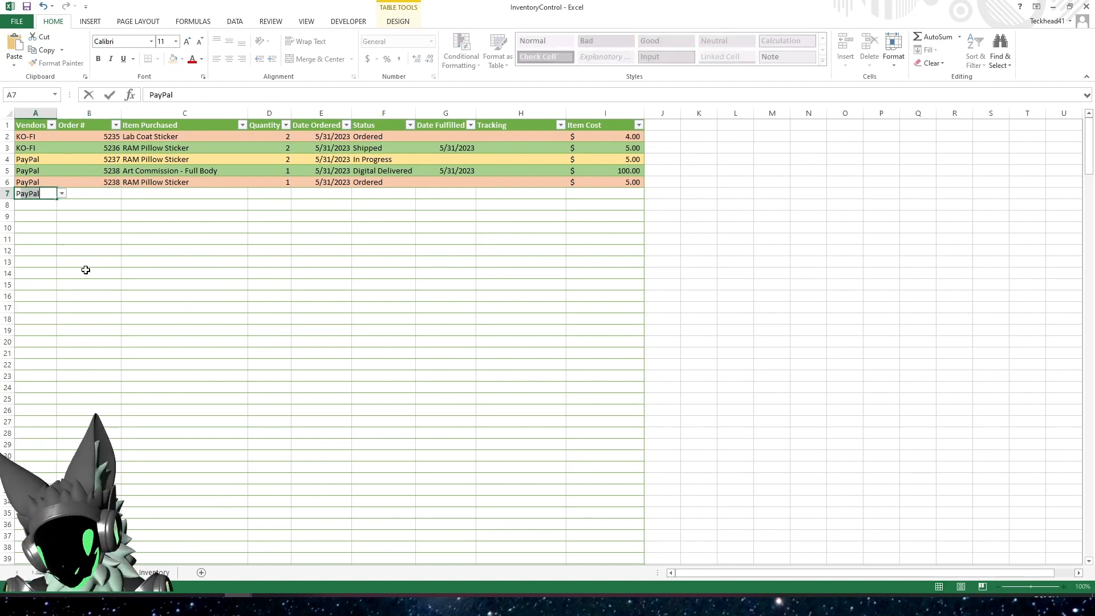
key(Tab)
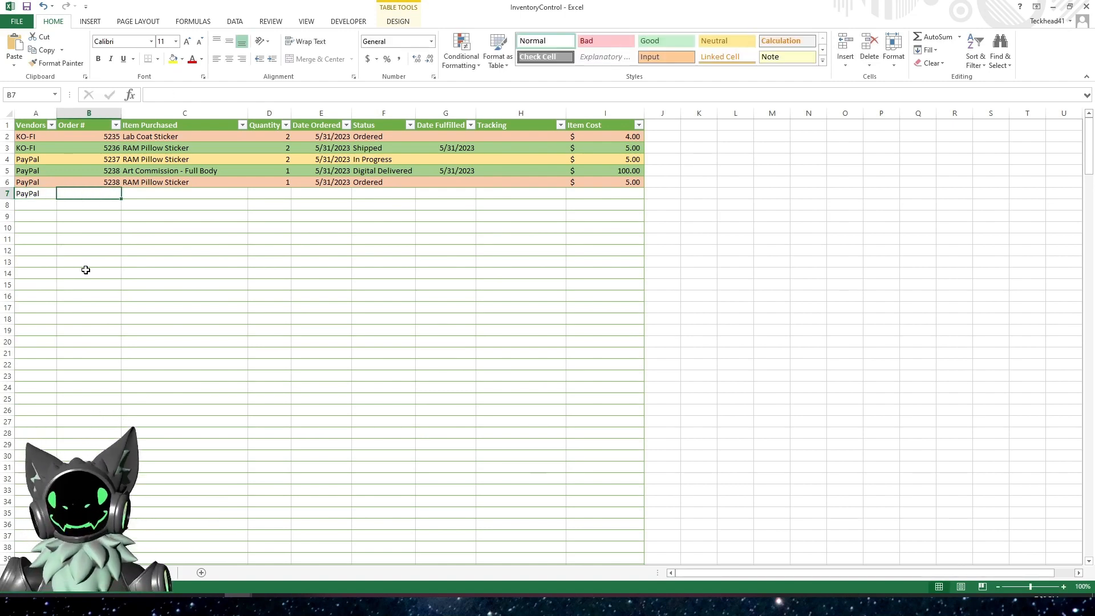
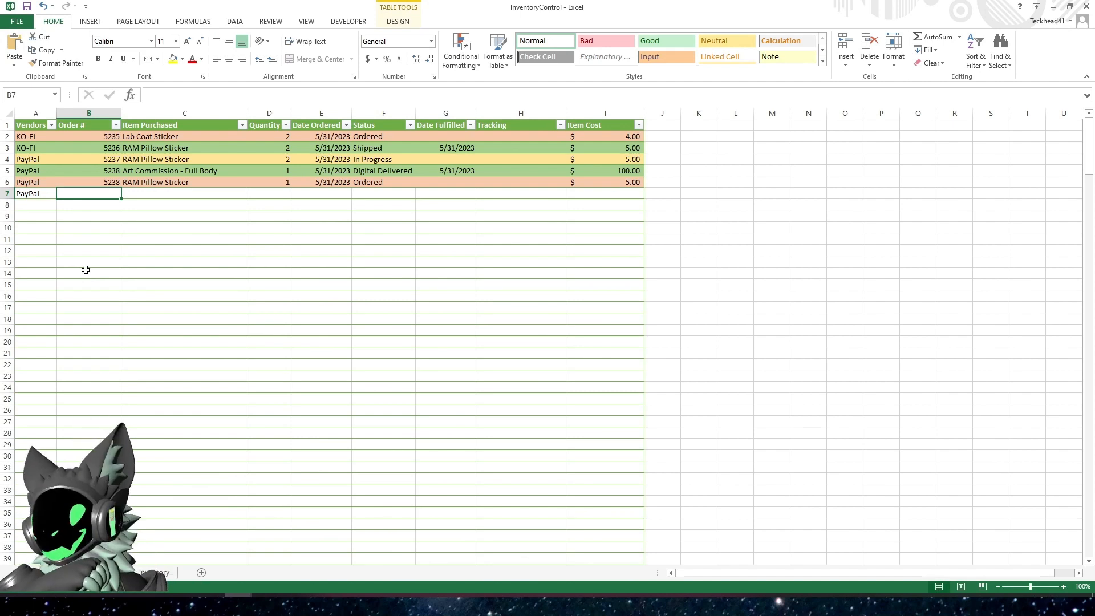
Fill in the order number for the new order in row 7 and choose RAM Pillow Sticker as its item purchased
text(5239)
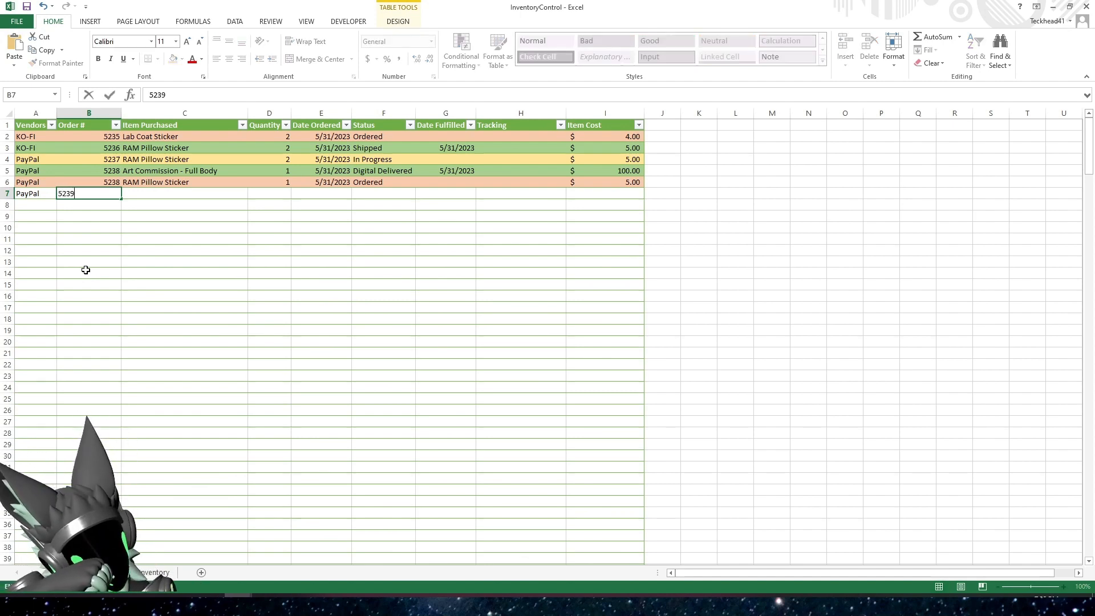
key(Tab)
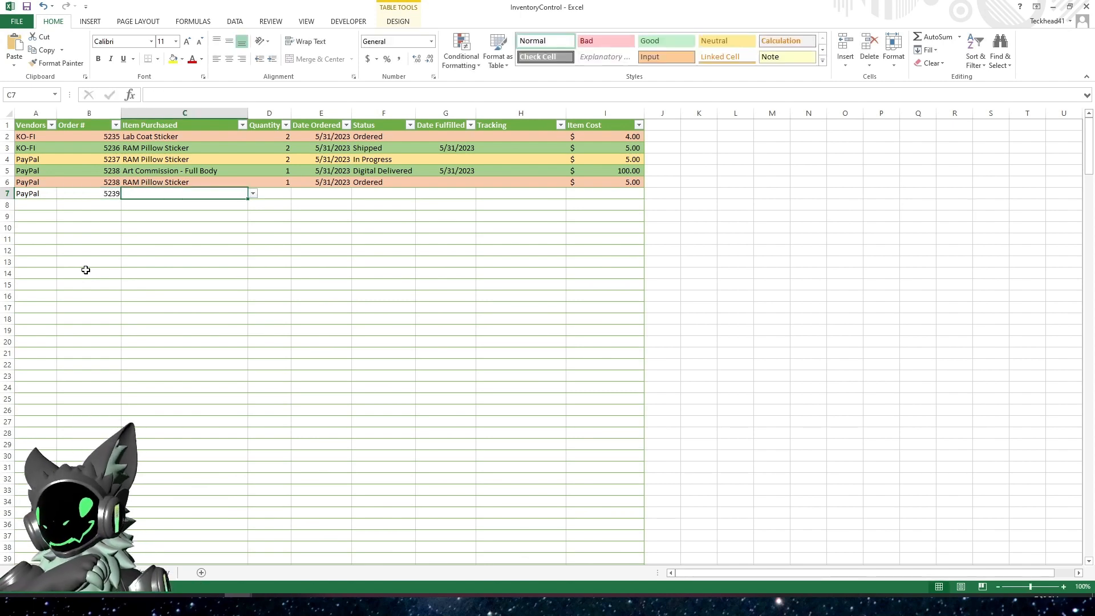
click(253, 194)
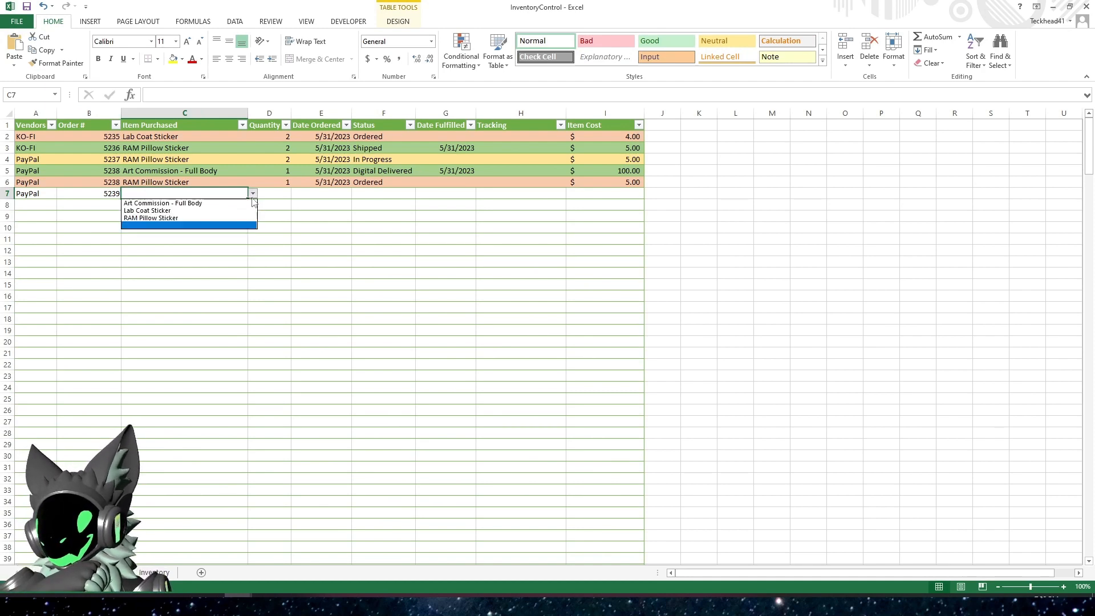
click(183, 216)
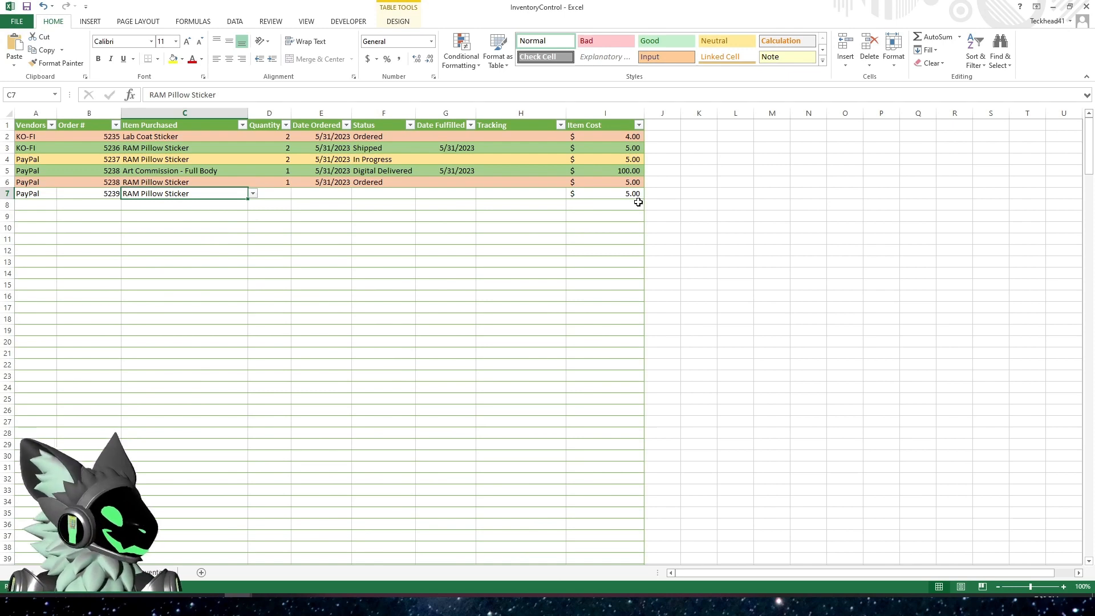
key(Tab)
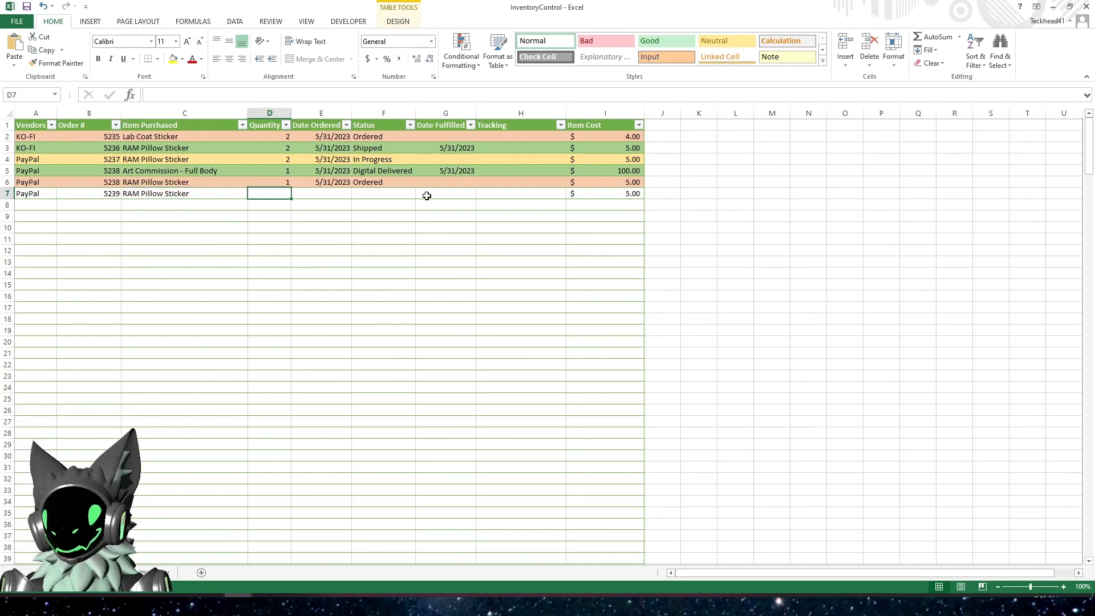
Enter quantity 1 and the current date, 5/31/2023, as Date Ordered for the order in row 7
text(1)
key(Tab)
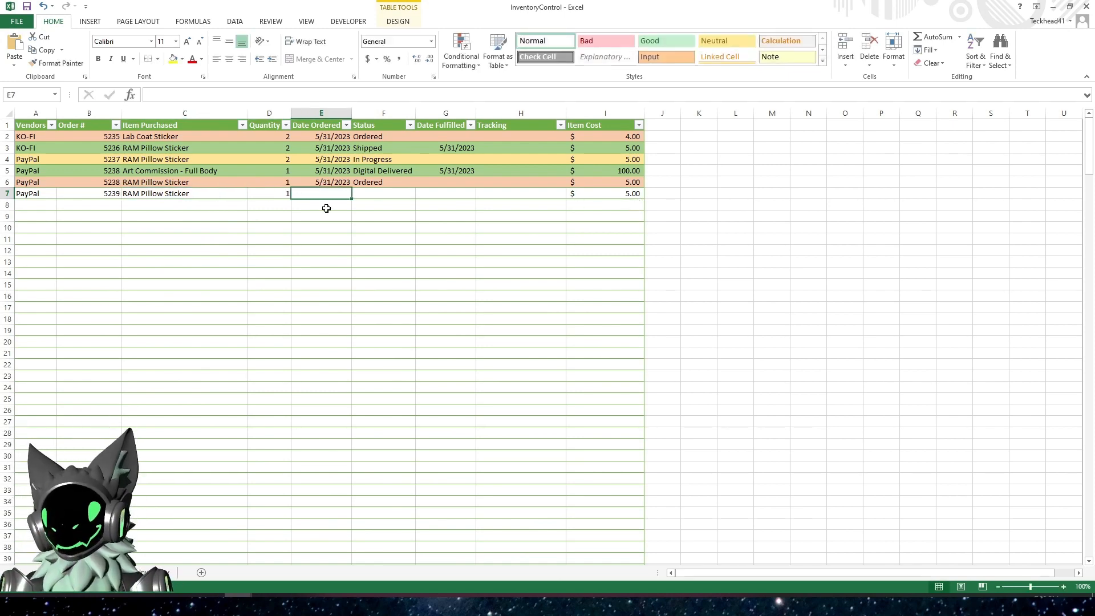
key(ctrl+semicolon)
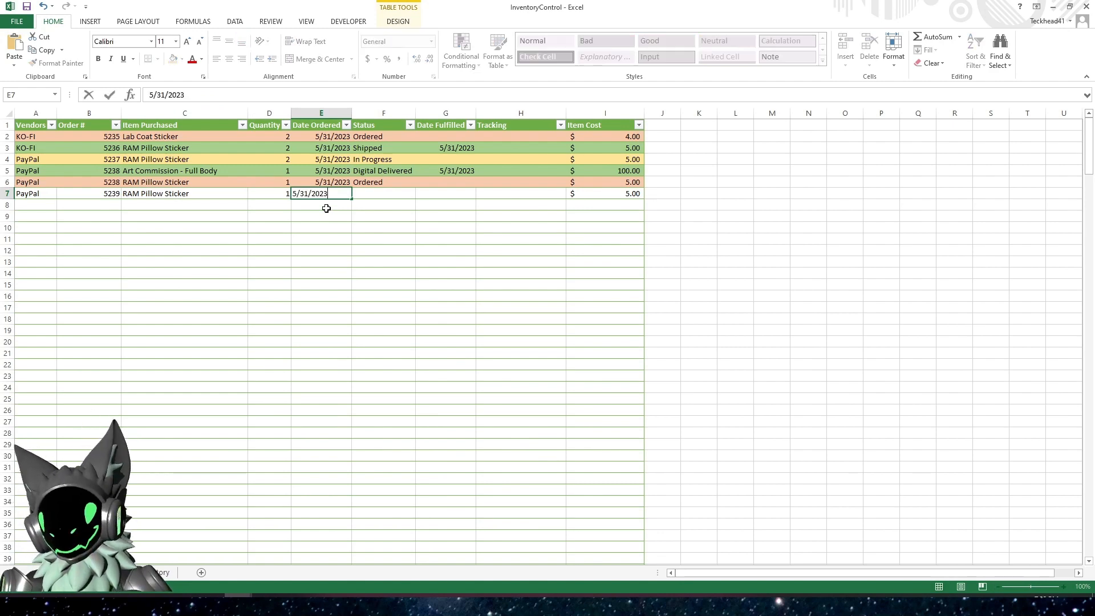
key(Tab)
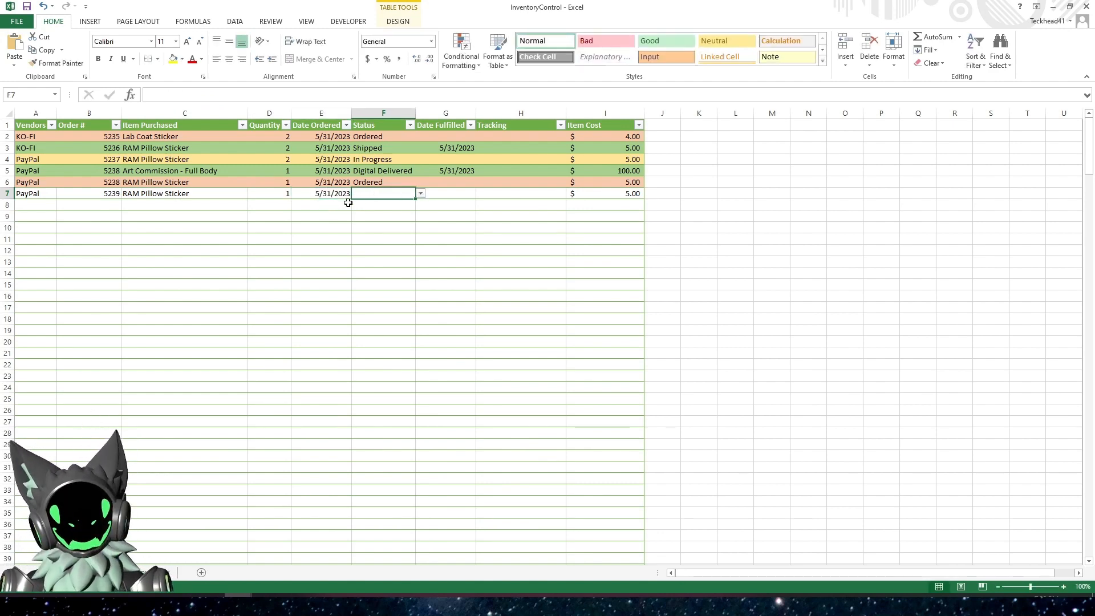
Try the statuses Ordered, In Progress and Shipped on the row 7 order and check its Date Fulfilled cell
click(421, 195)
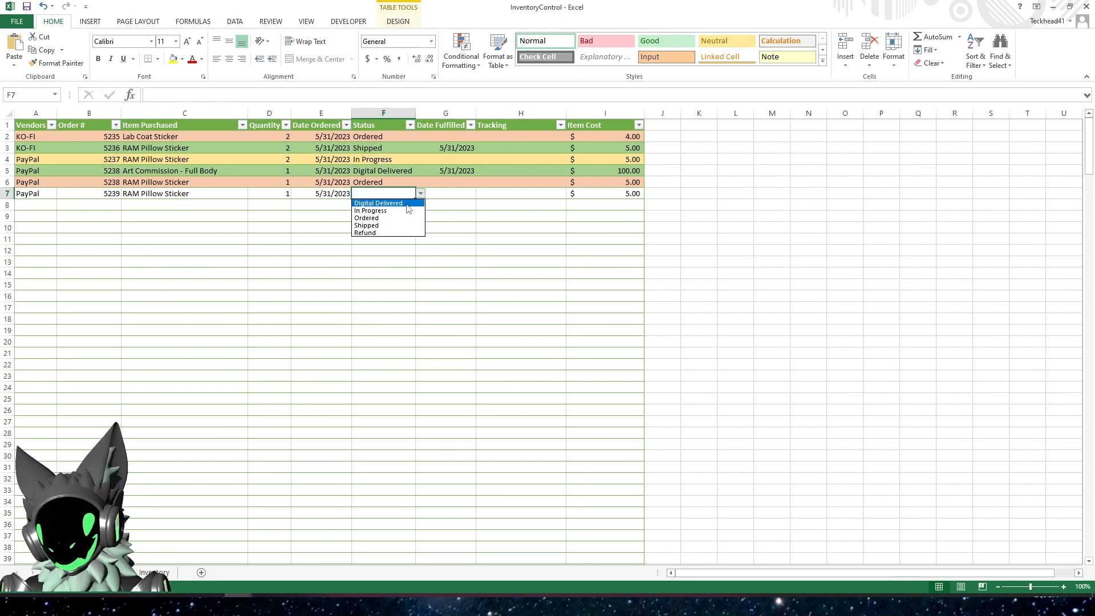
click(388, 218)
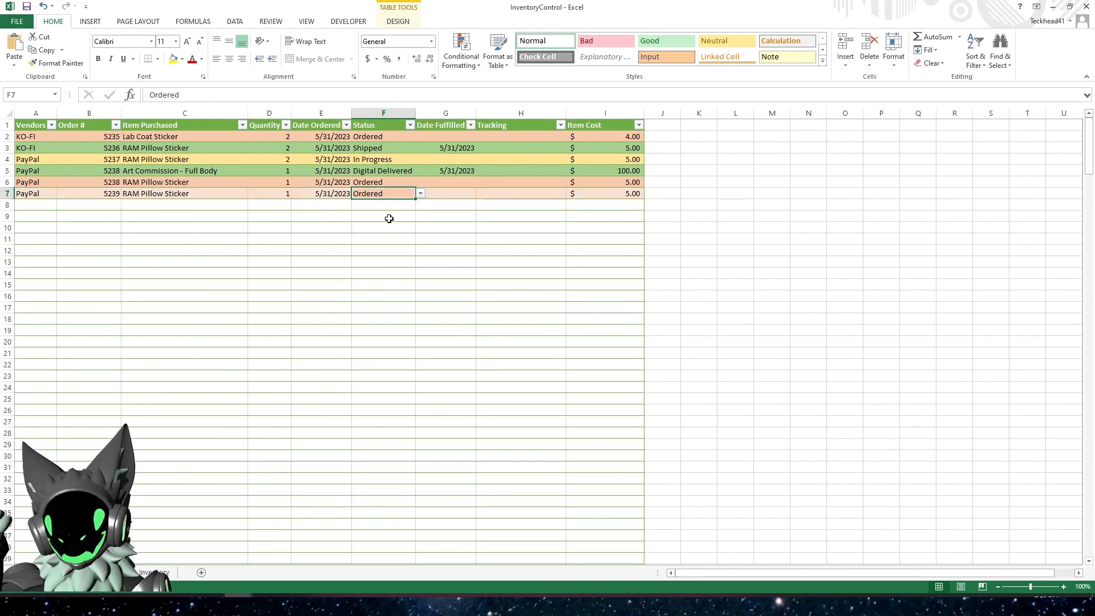
click(420, 194)
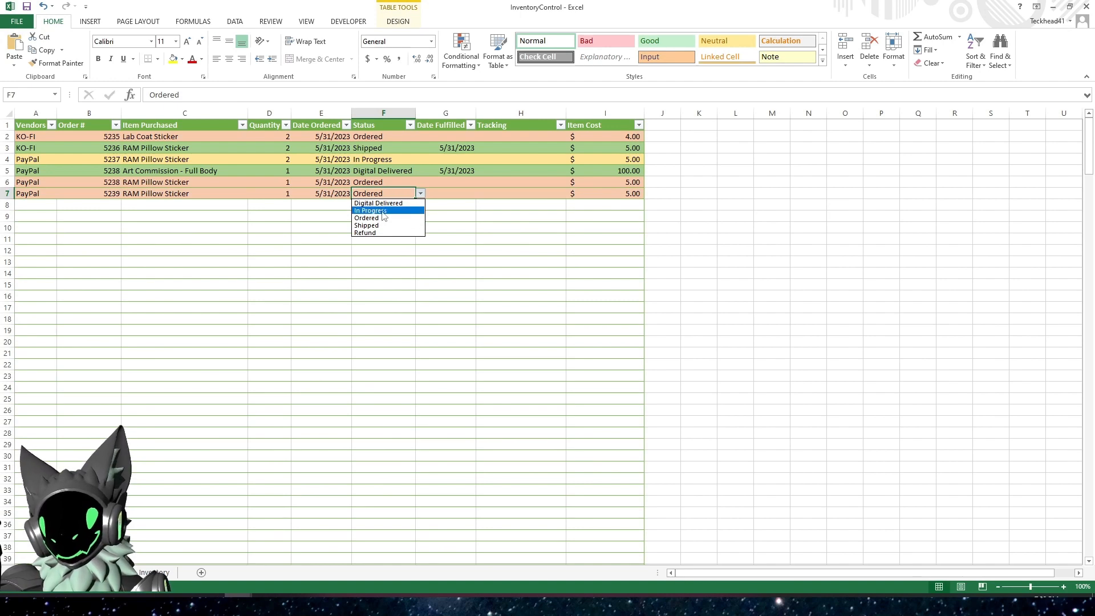
click(384, 210)
click(420, 194)
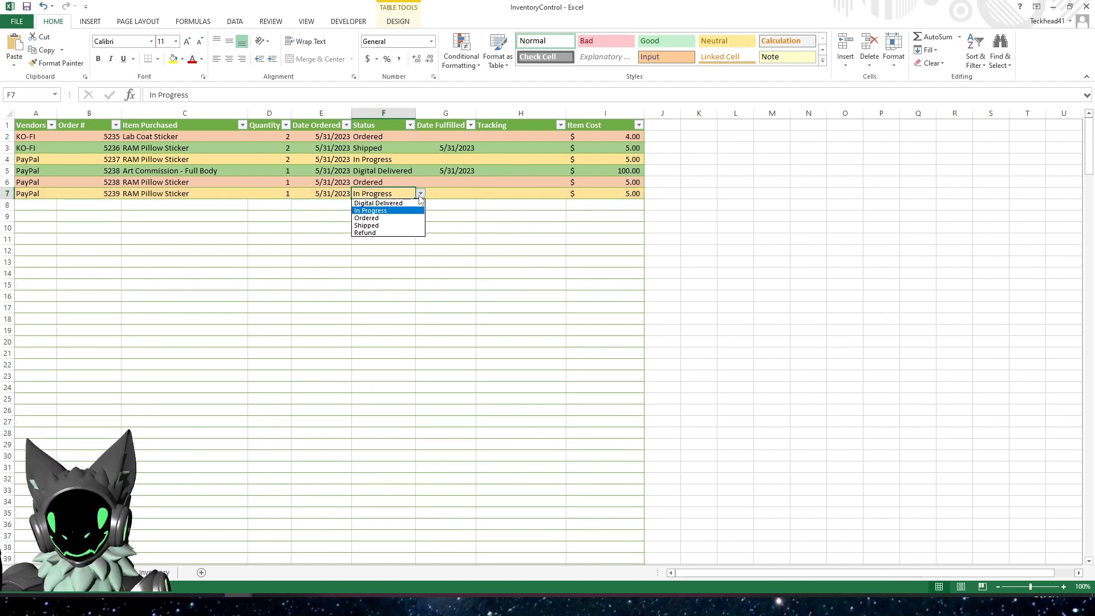
click(388, 226)
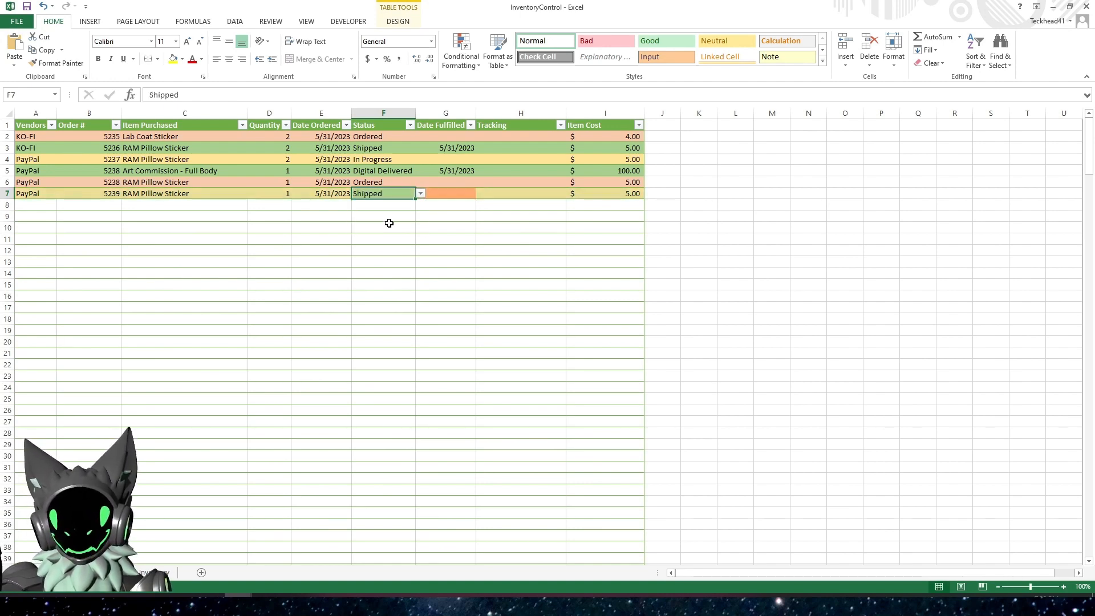
click(438, 219)
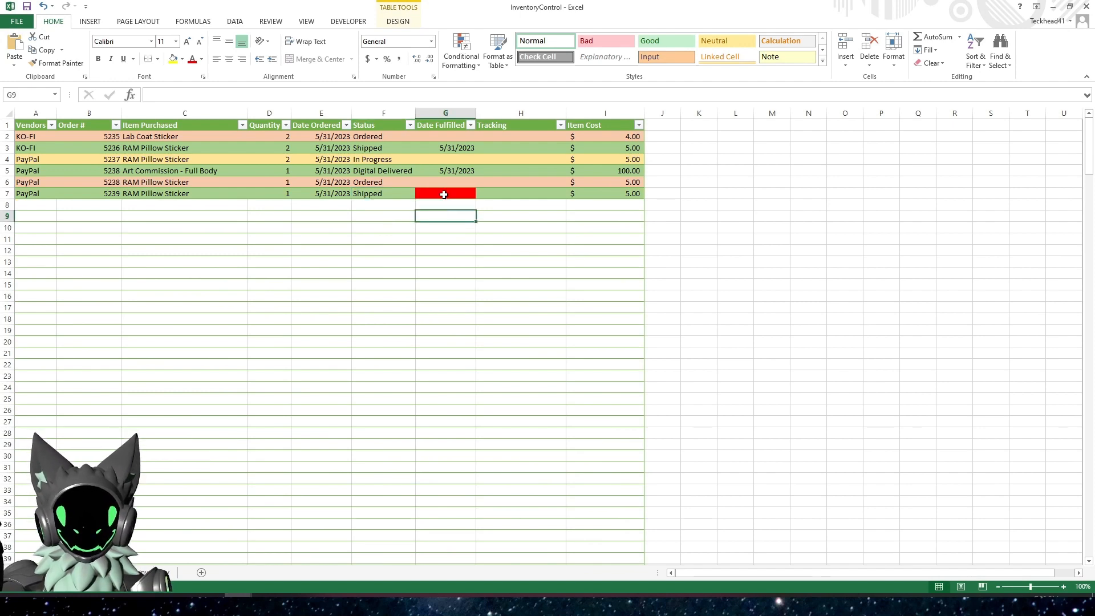
click(447, 194)
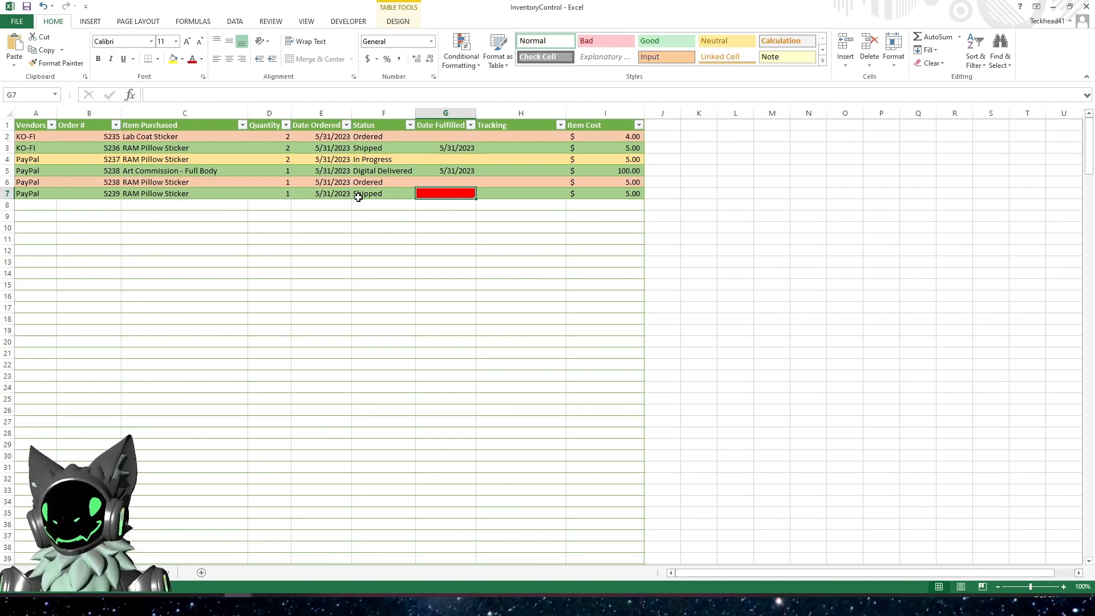
Set the status of the order in row 7 to Refund
click(389, 196)
click(420, 194)
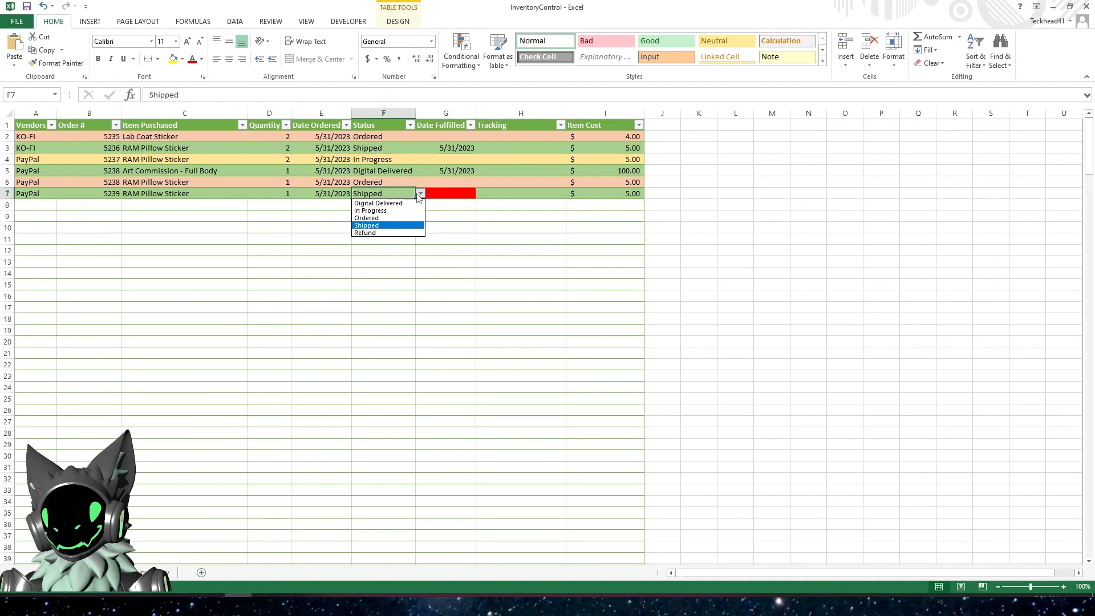
click(383, 231)
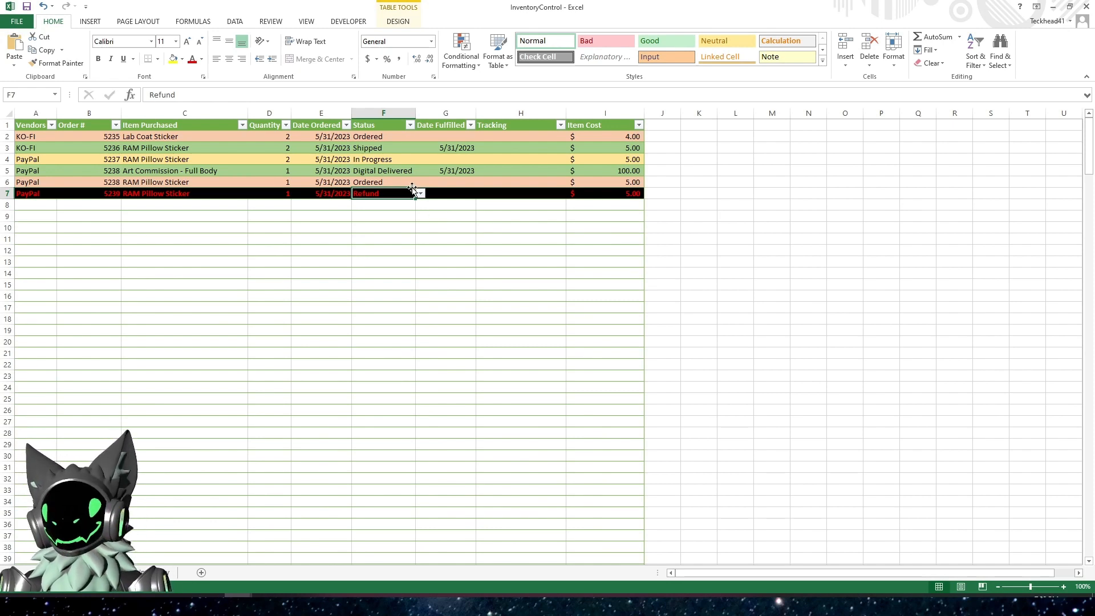
Examine the item, status and Item Cost formula of the refunded order in row 7
click(607, 193)
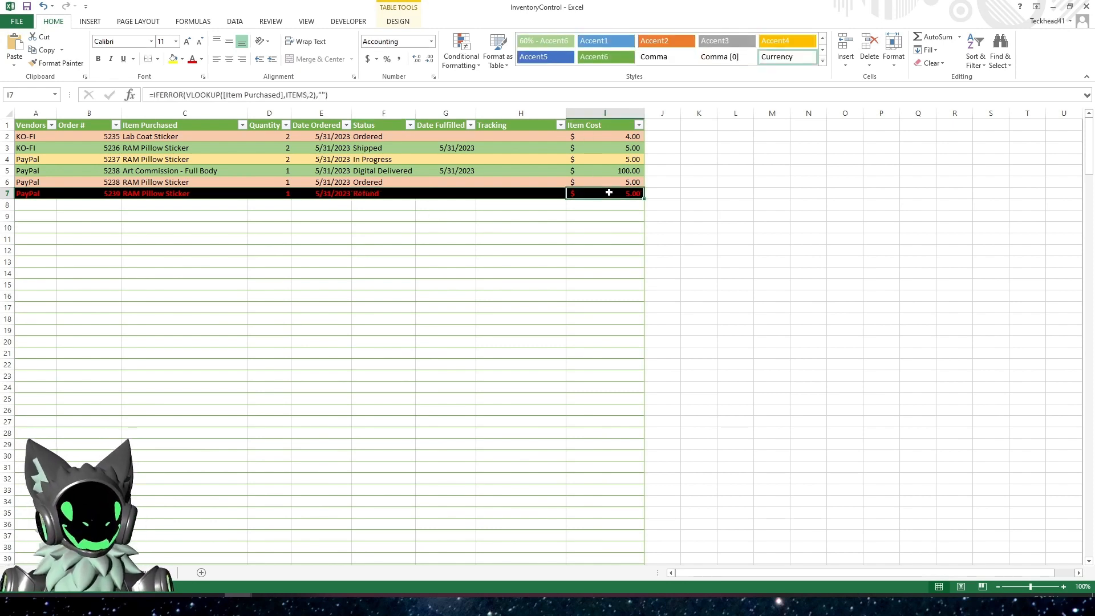
click(181, 194)
click(370, 197)
click(393, 259)
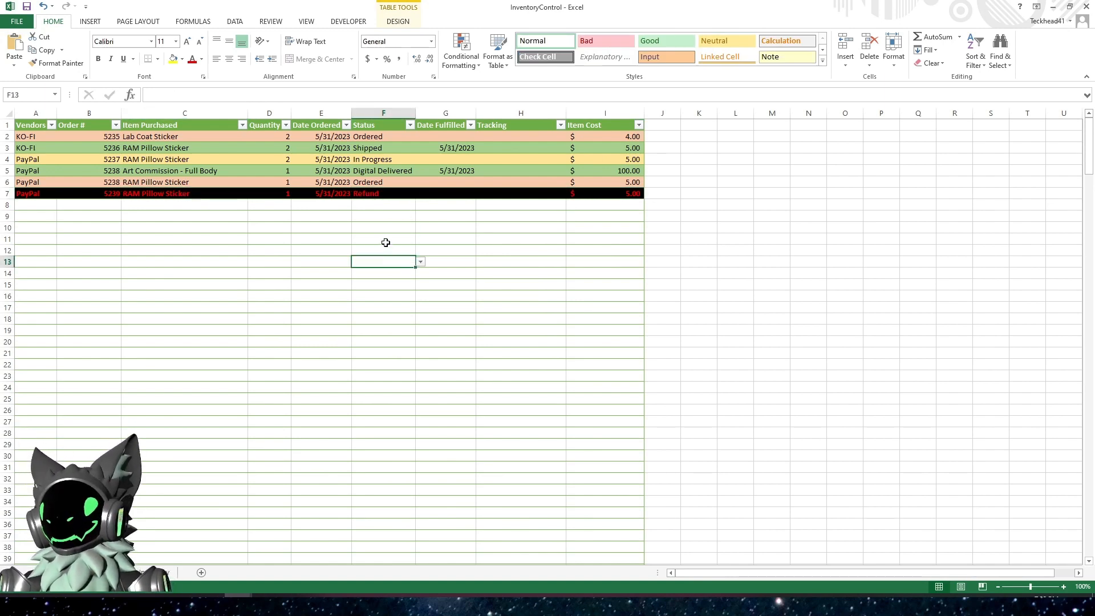
click(382, 195)
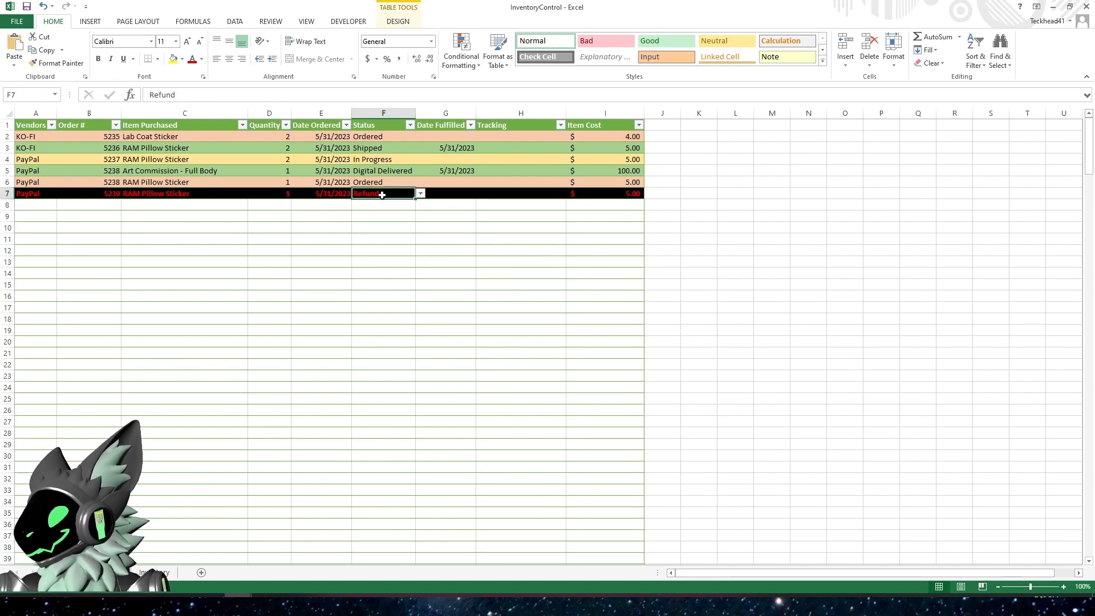
click(614, 192)
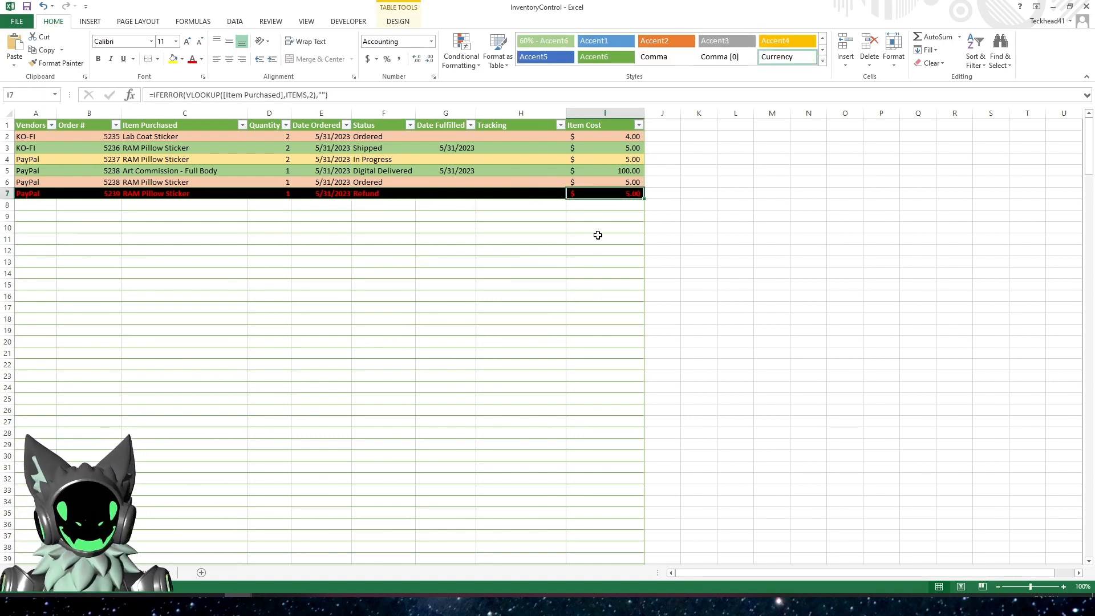
click(164, 193)
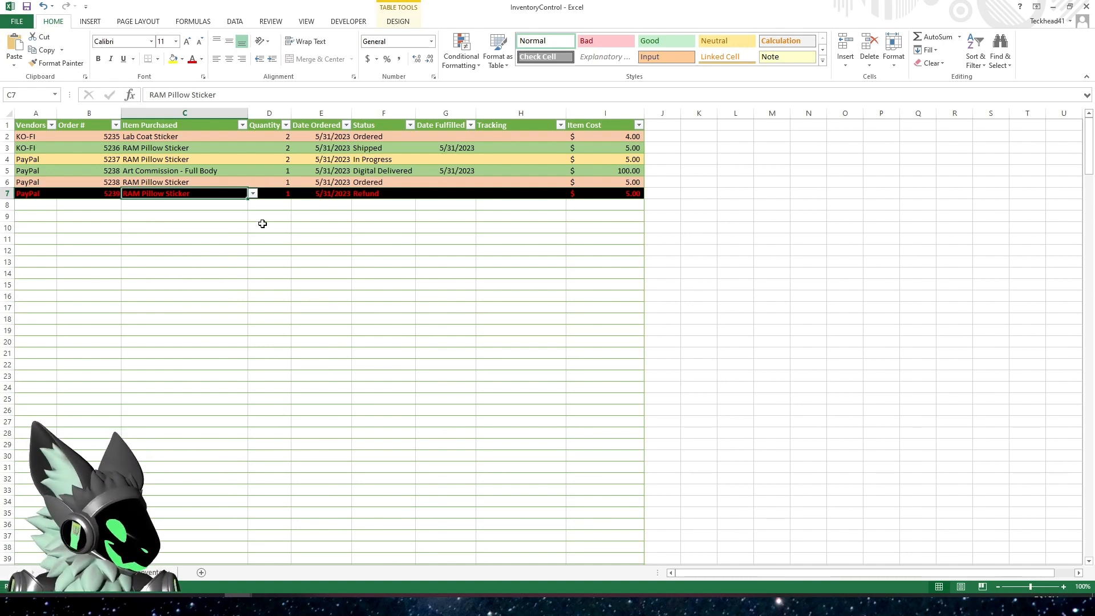
Add a Return entry with a pre-tax cost of 0 to the Item Descriptions table on the Inventory sheet
key(ctrl+Page_Up)
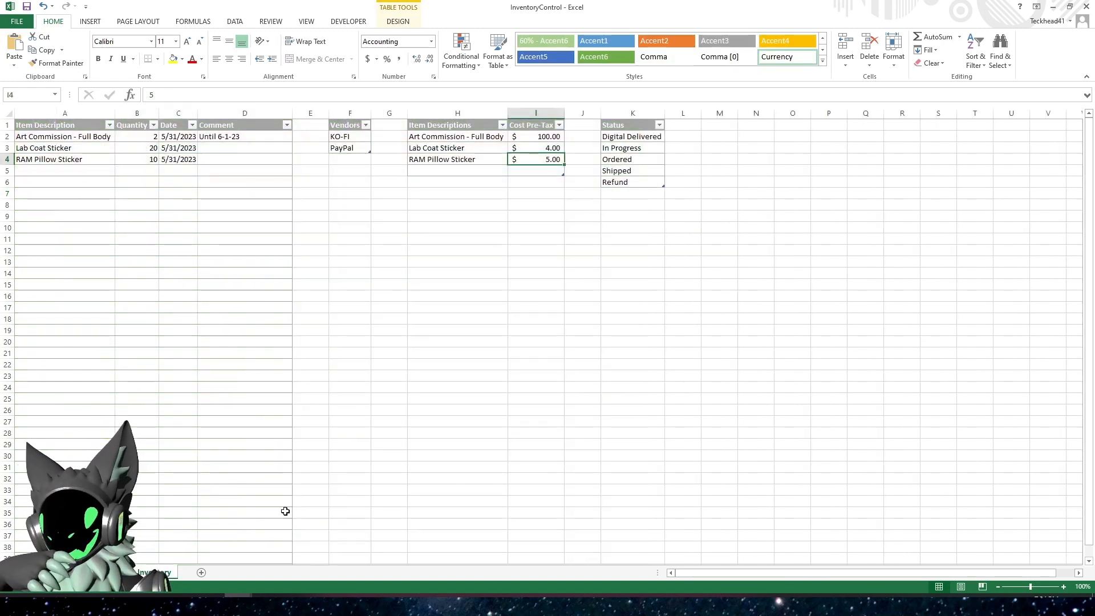
click(434, 172)
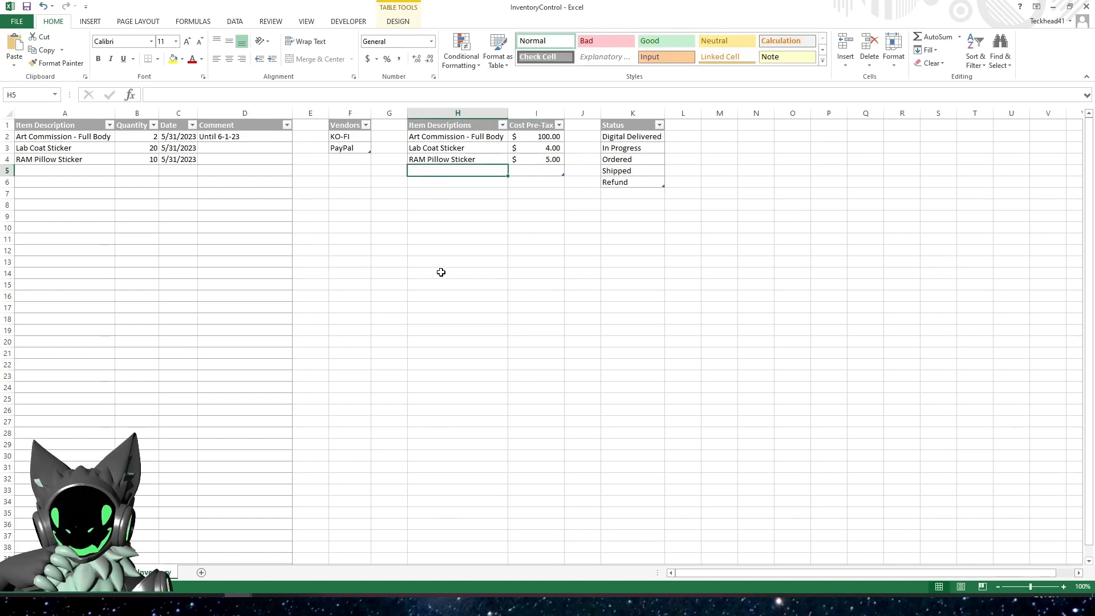
text(Return)
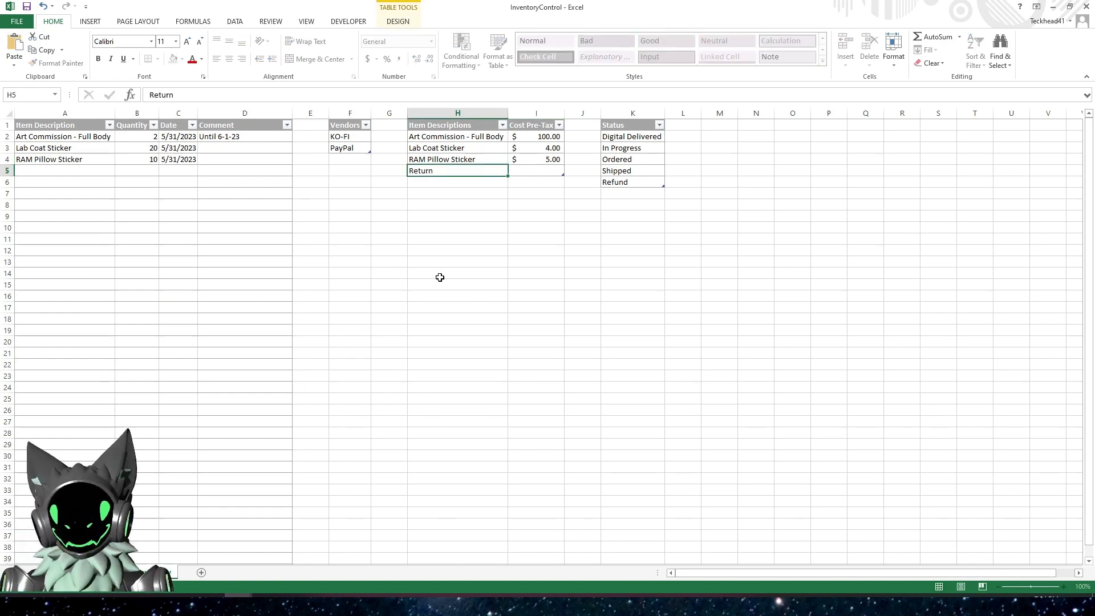
key(Tab)
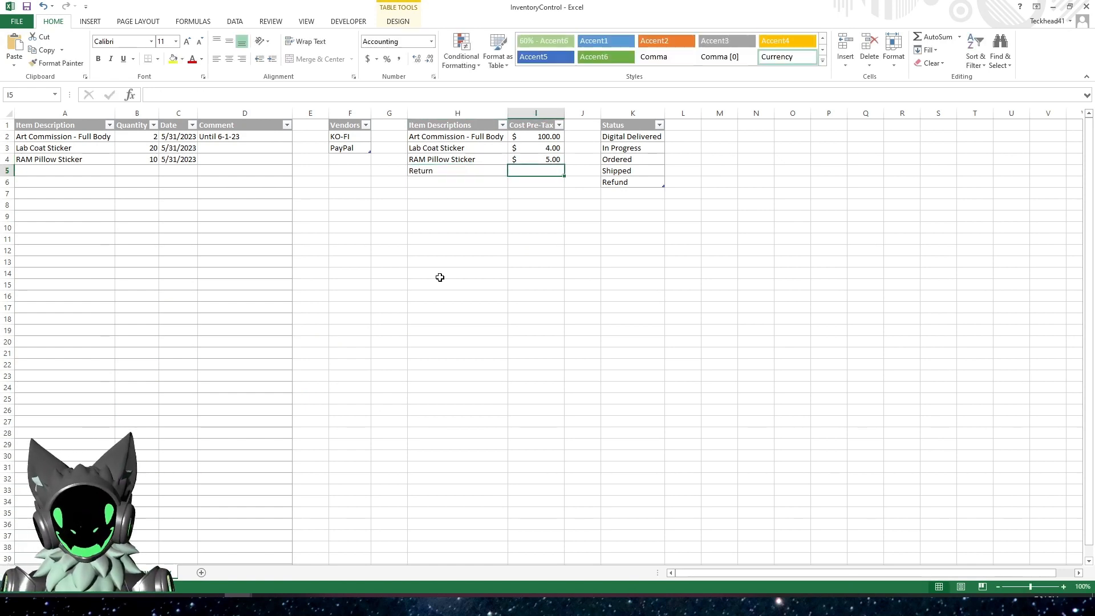
text(0)
key(Return)
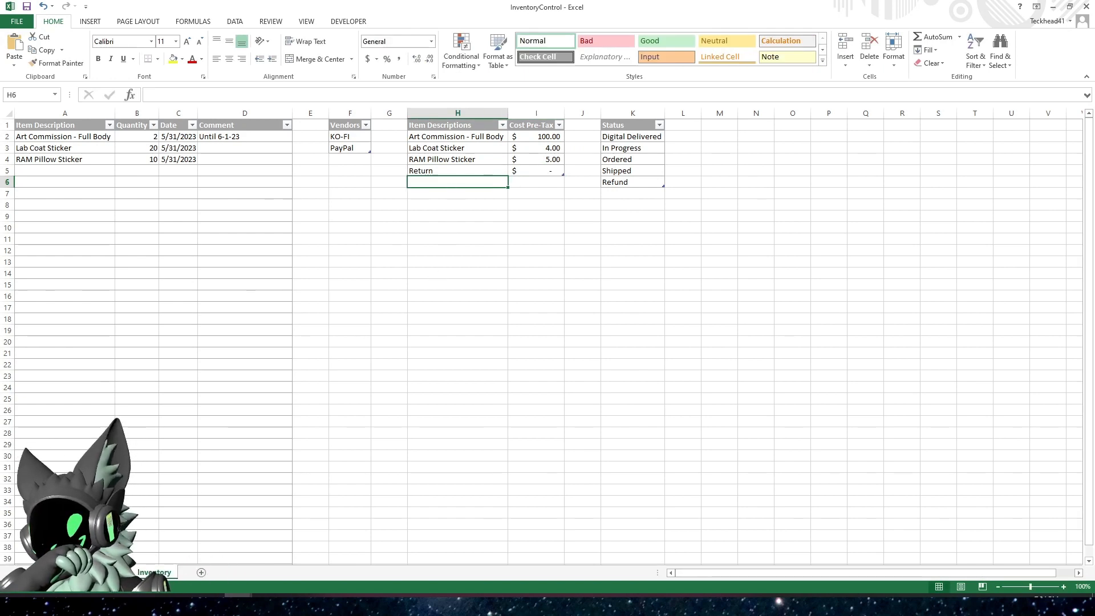
Try Return as the item purchased for the refunded order in row 7 and check its cost, order number and tracking cells
click(114, 572)
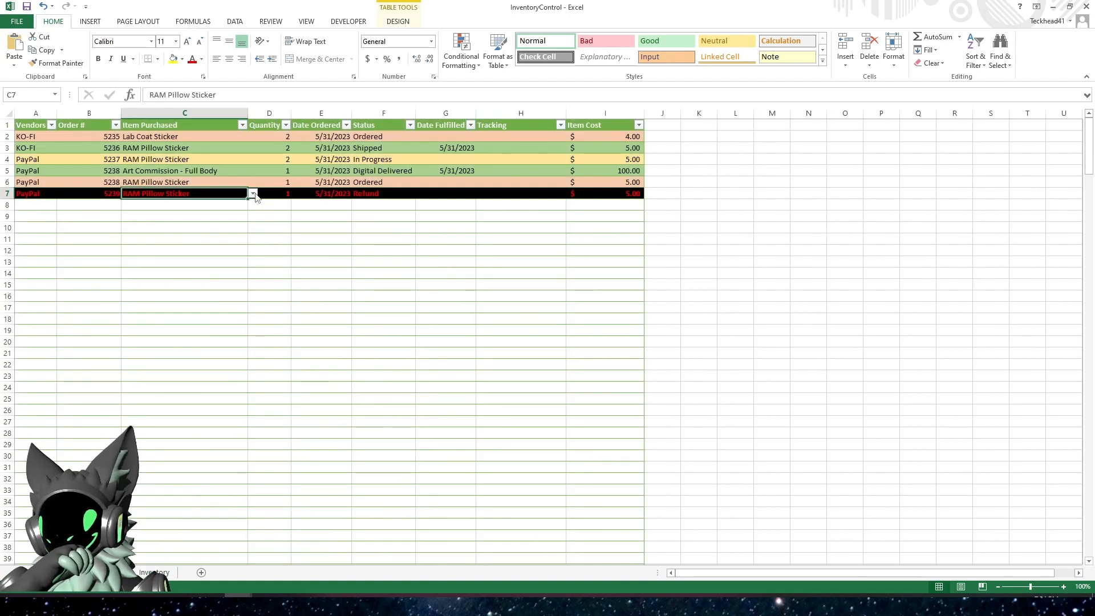
click(253, 194)
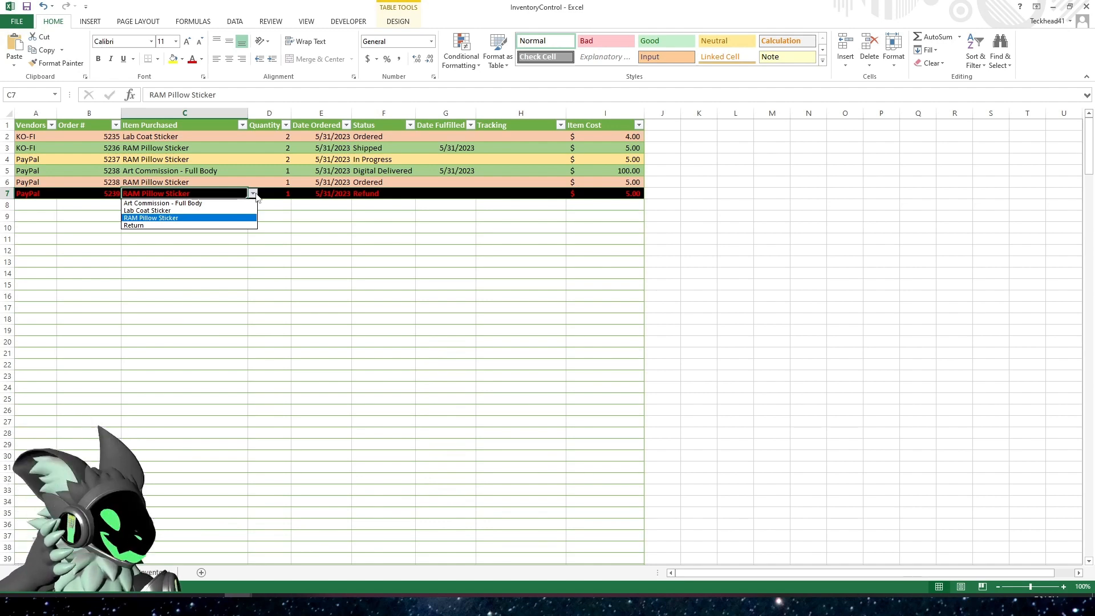
click(214, 226)
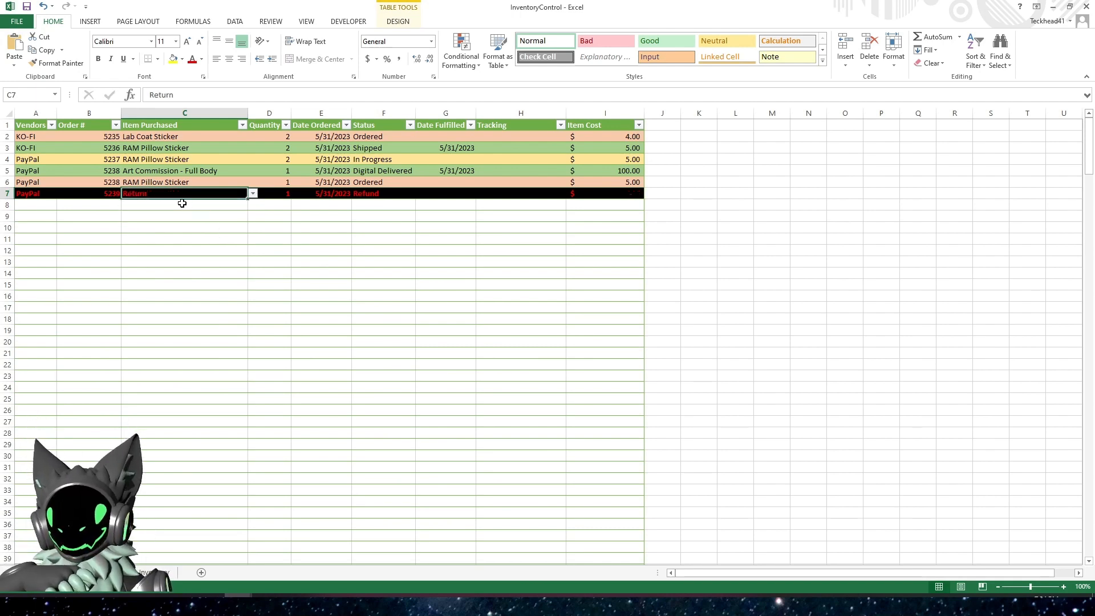
key(Return)
click(603, 193)
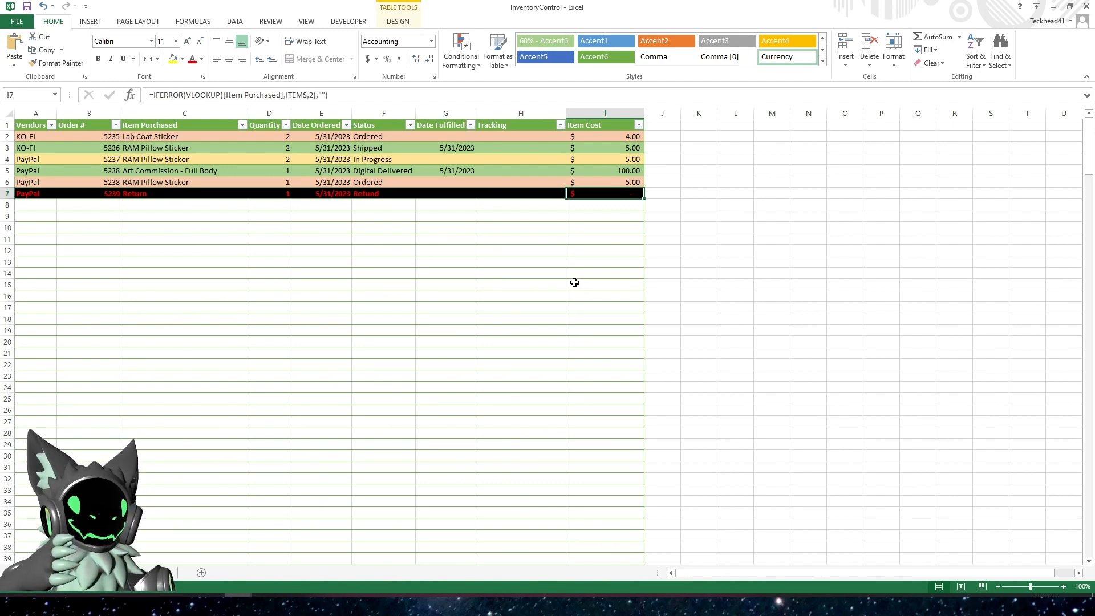
click(174, 195)
click(90, 194)
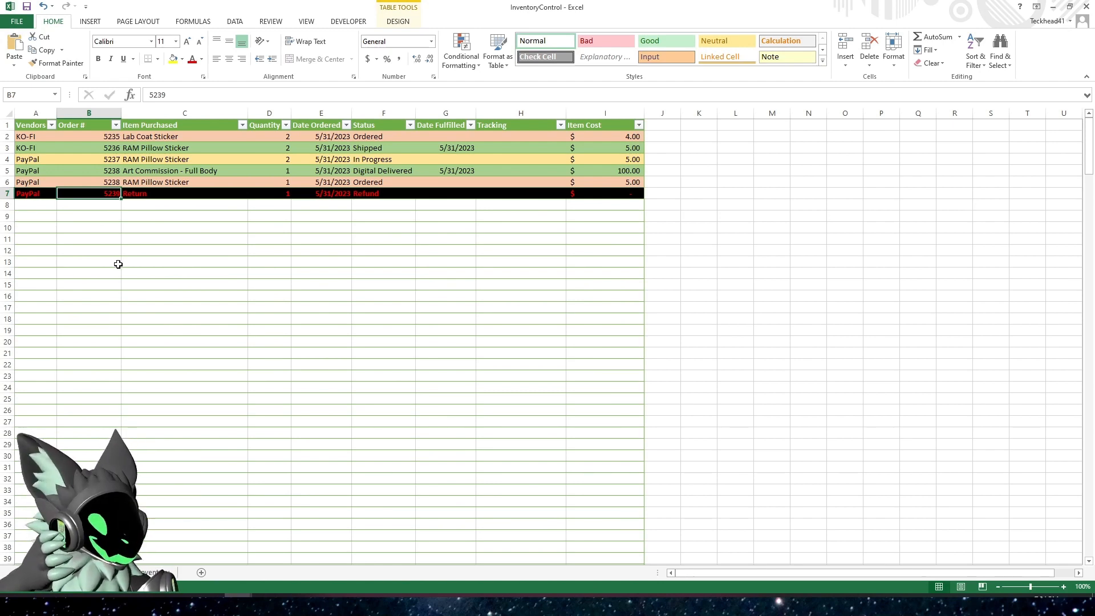
click(506, 194)
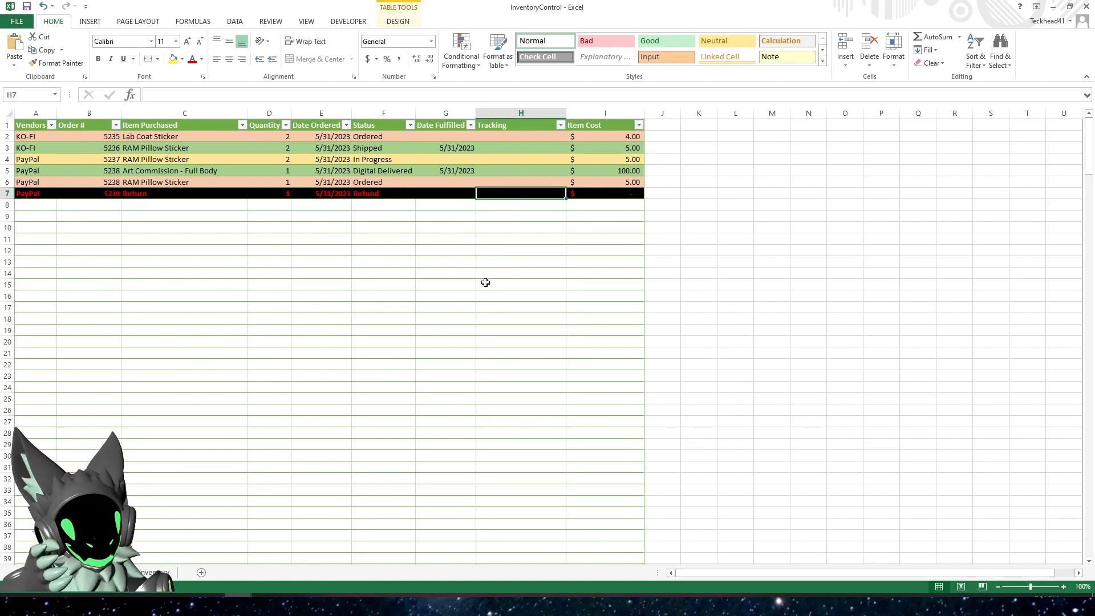
Set the item purchased of the refunded order in row 7 back to RAM Pillow Sticker
click(217, 193)
click(253, 195)
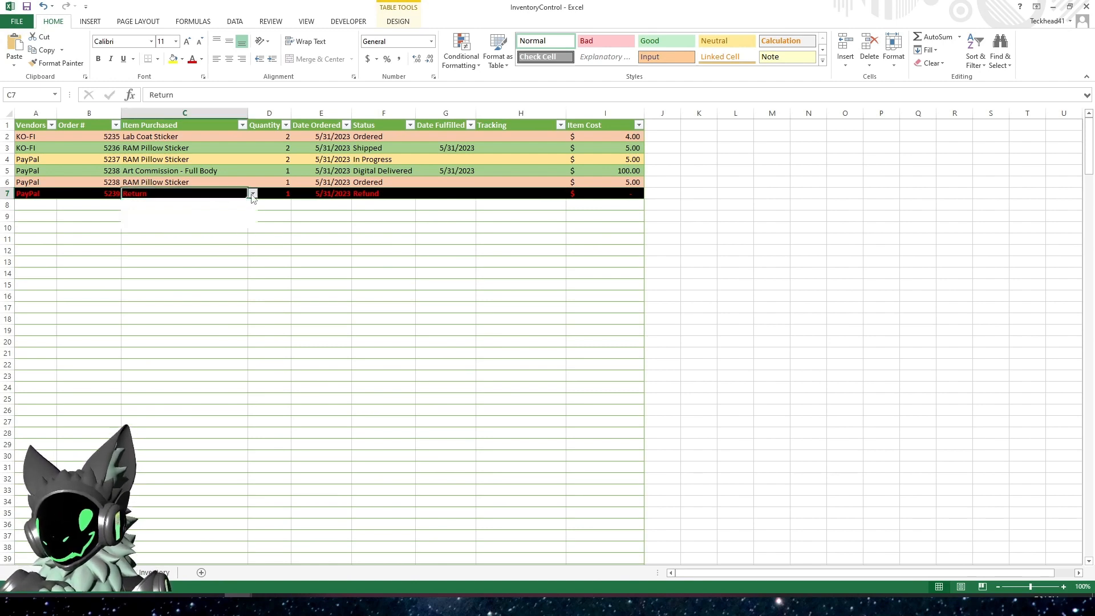
click(199, 217)
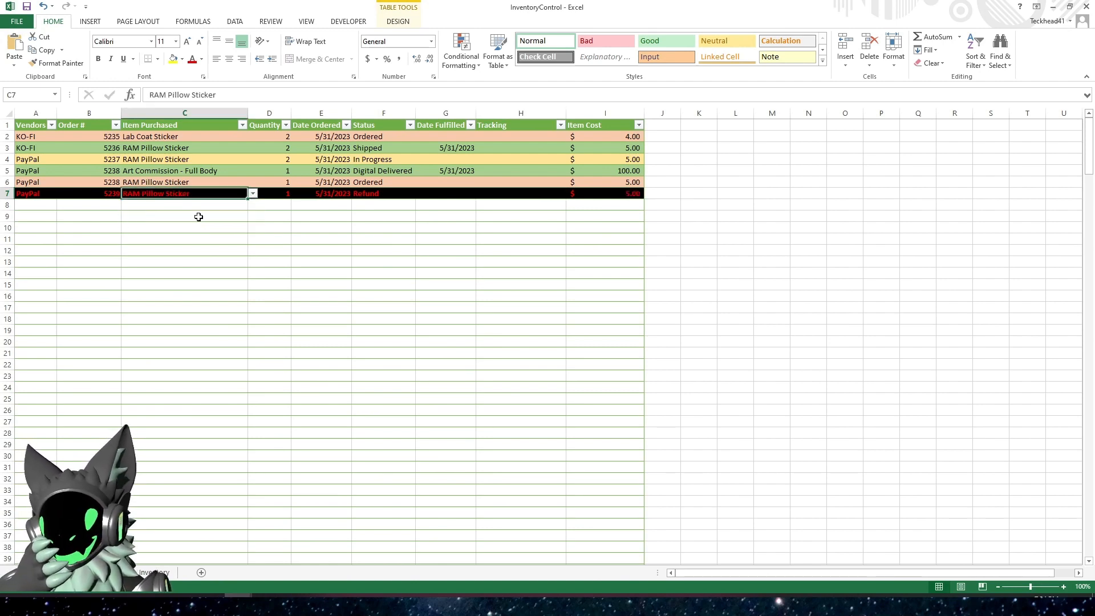
Examine the refunded order's Item Cost formula, then compare the ordered quantities with the stock quantities on the Inventory sheet
click(610, 194)
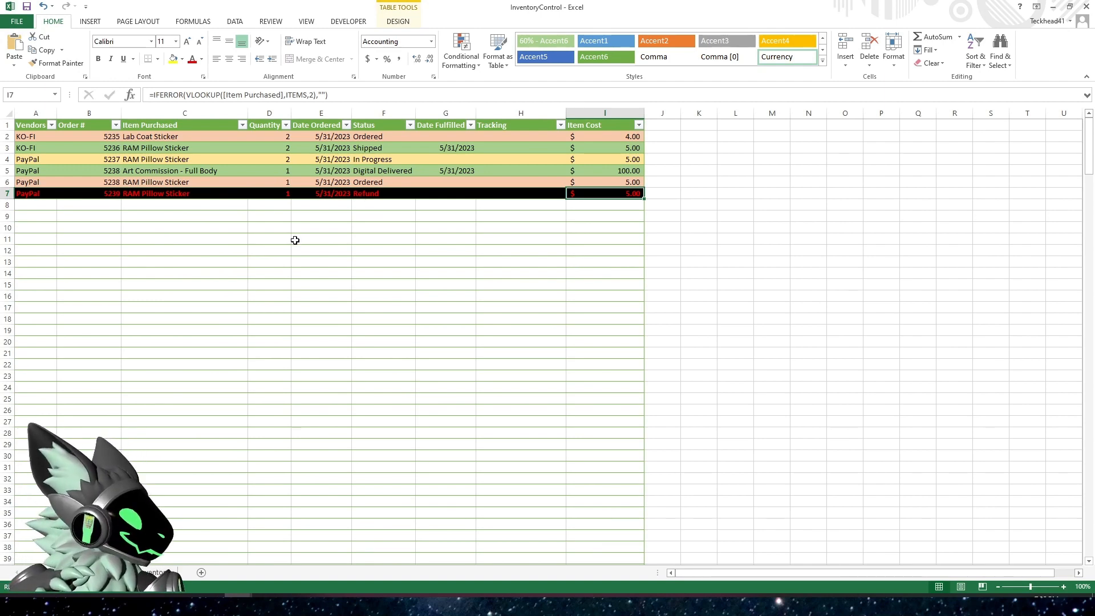
click(354, 275)
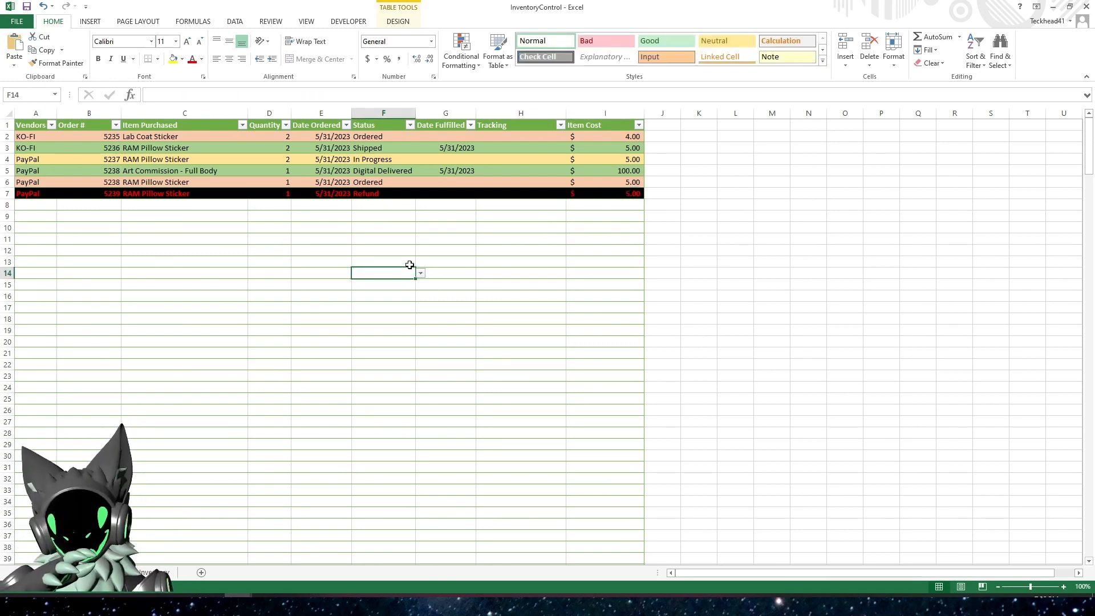
click(425, 226)
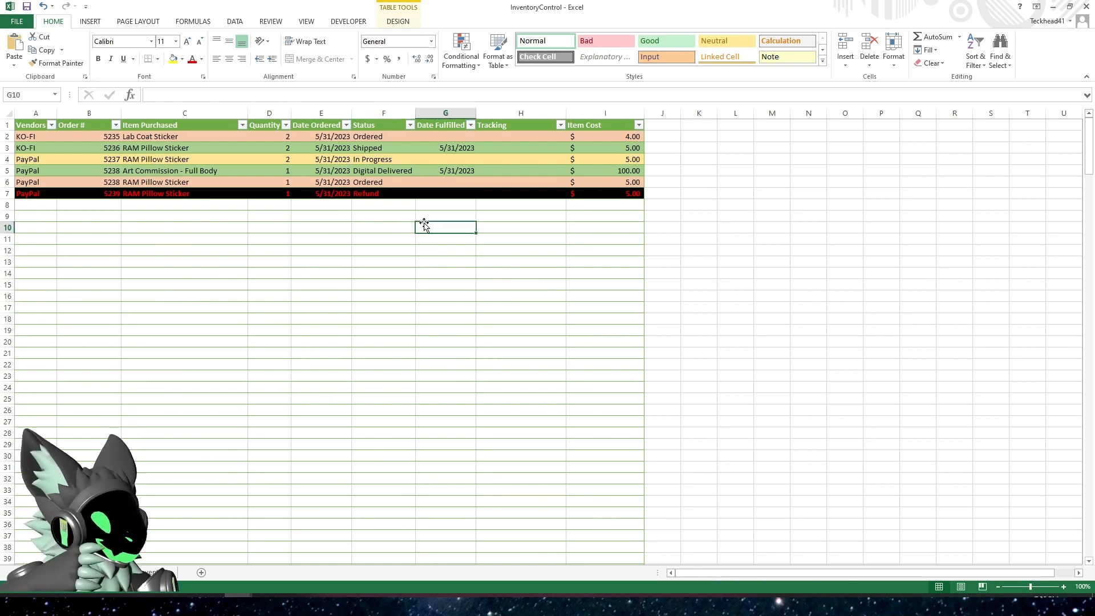
click(265, 137)
drag(266, 136, 268, 190)
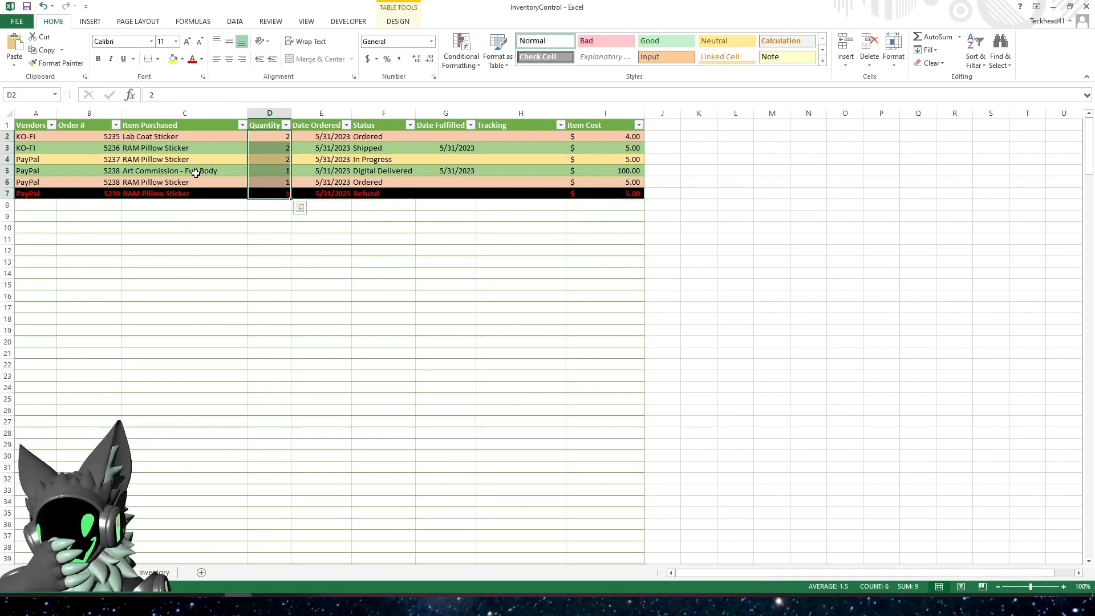
click(197, 168)
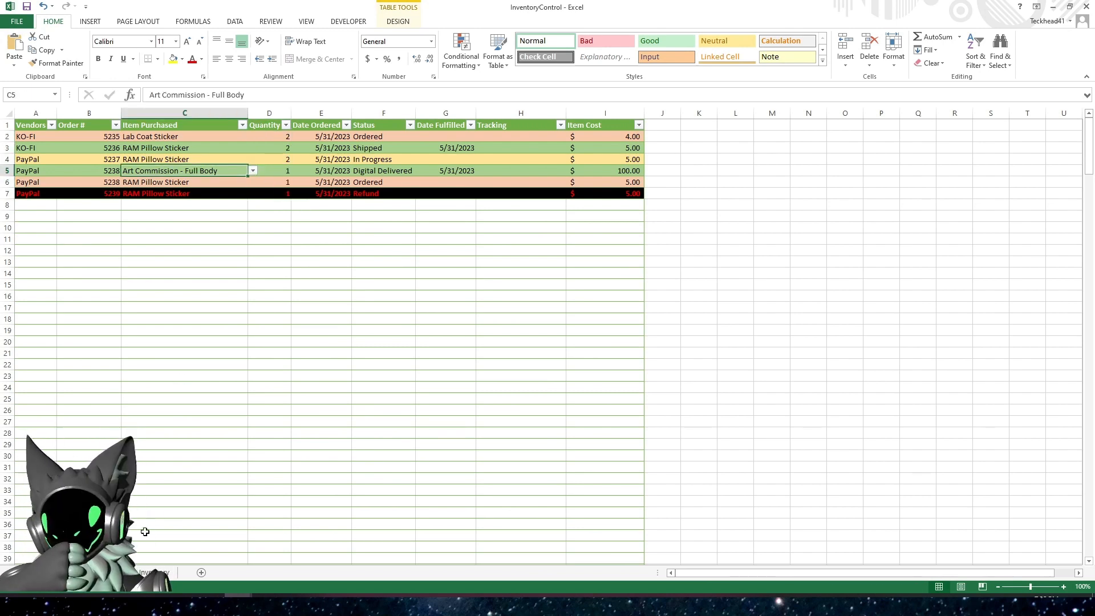
click(154, 573)
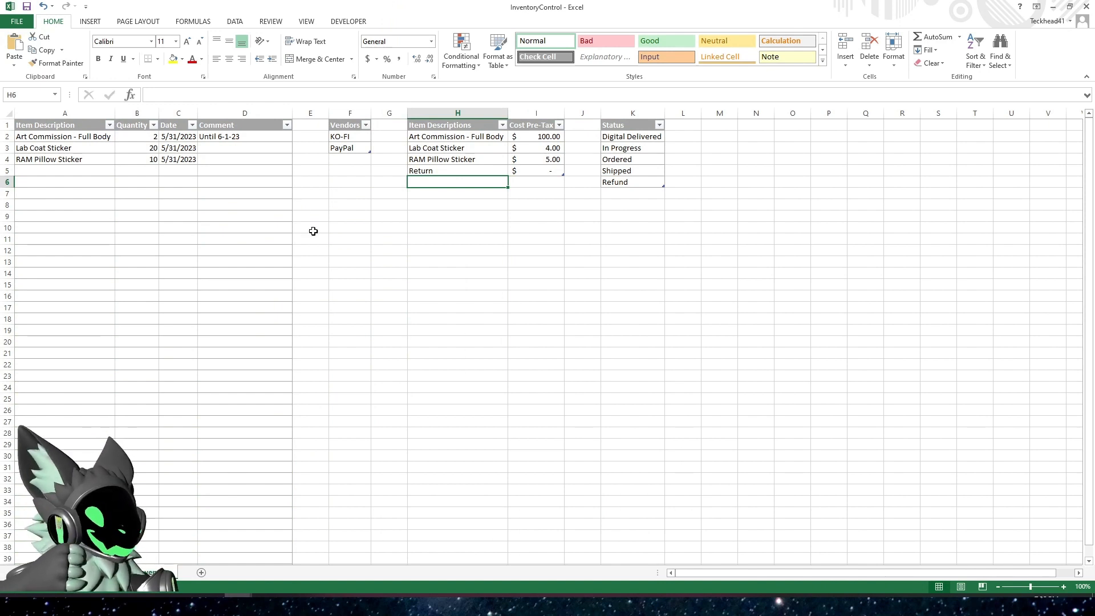
drag(146, 136, 146, 159)
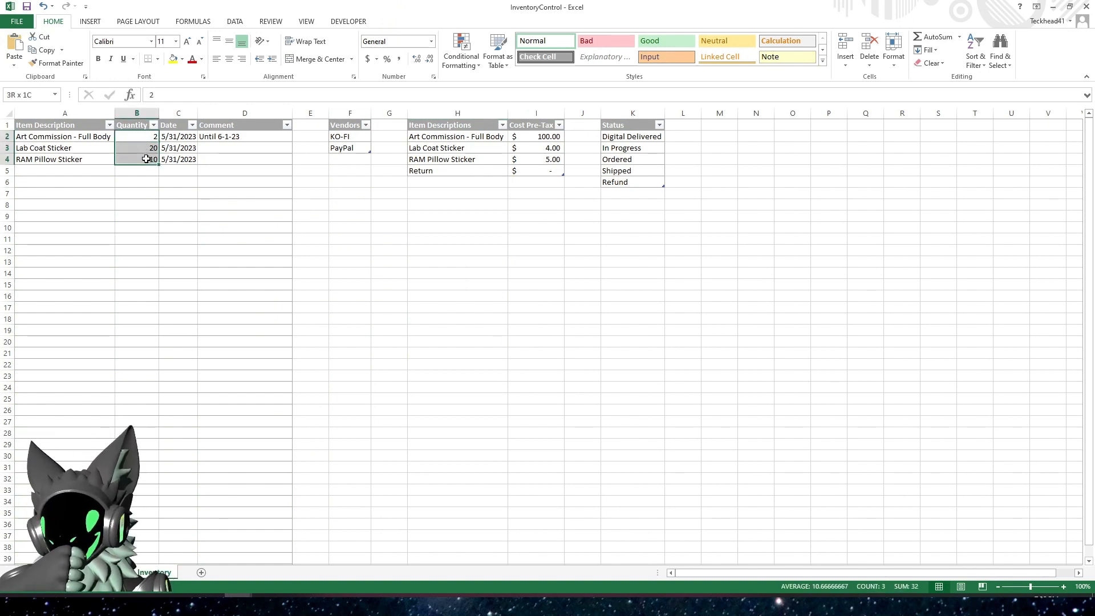
click(144, 182)
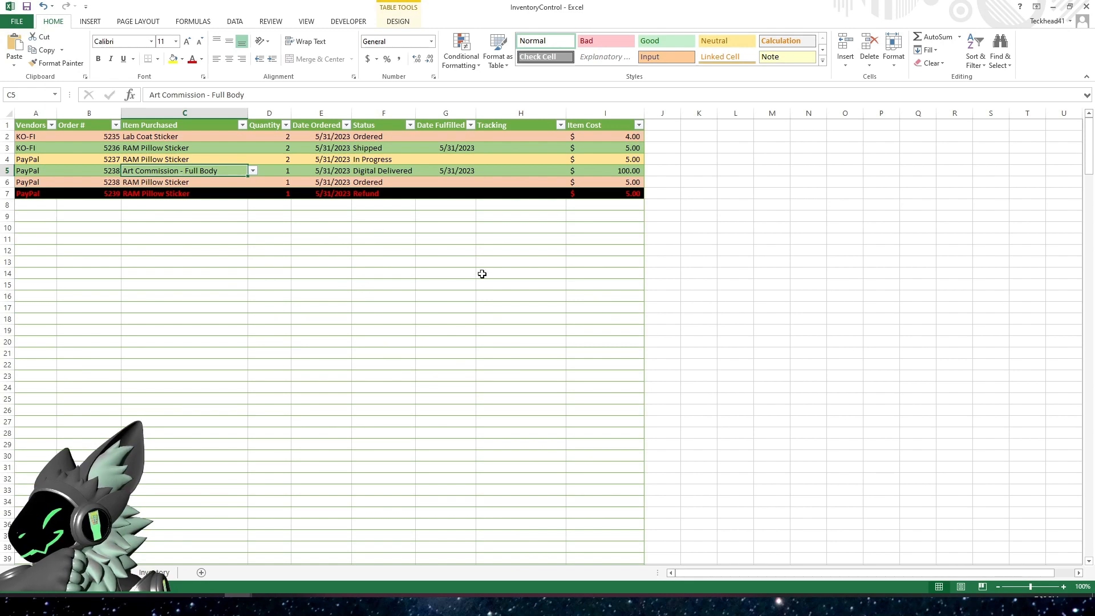
On the orders sheet, enter the title Inventory in K1 and the headings Item Name in K2 and Quantity Left in L2
click(706, 123)
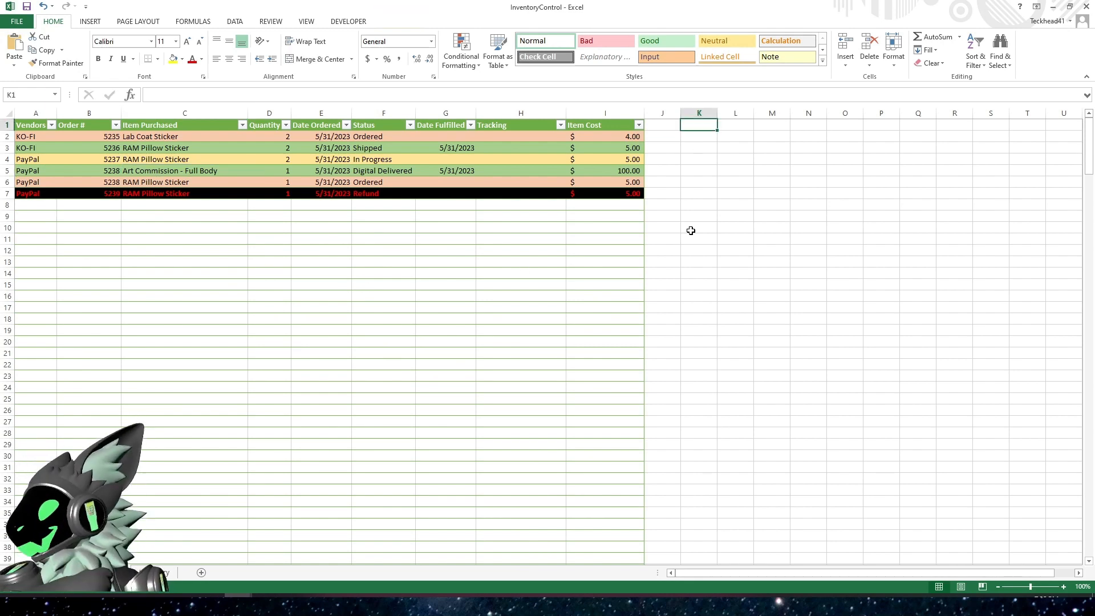
text(Inventory)
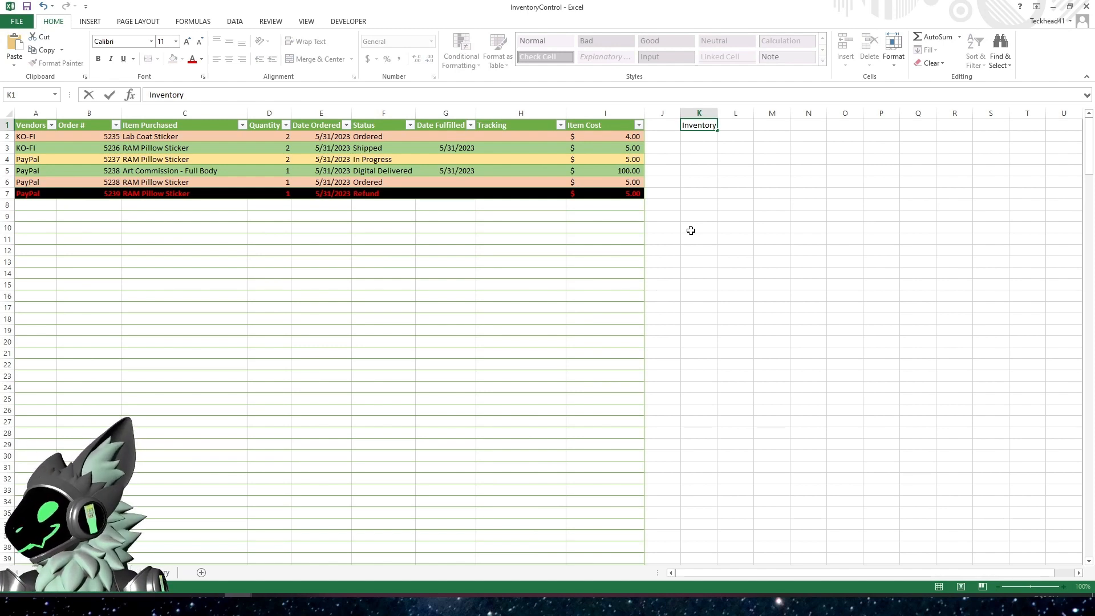
key(Return)
text(Item)
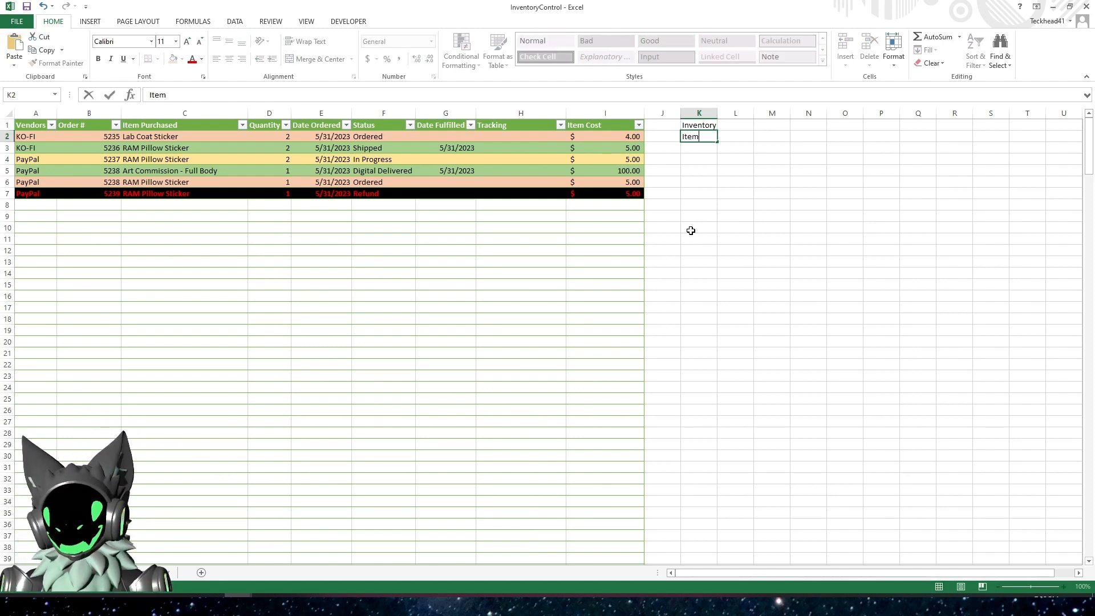
text( Name)
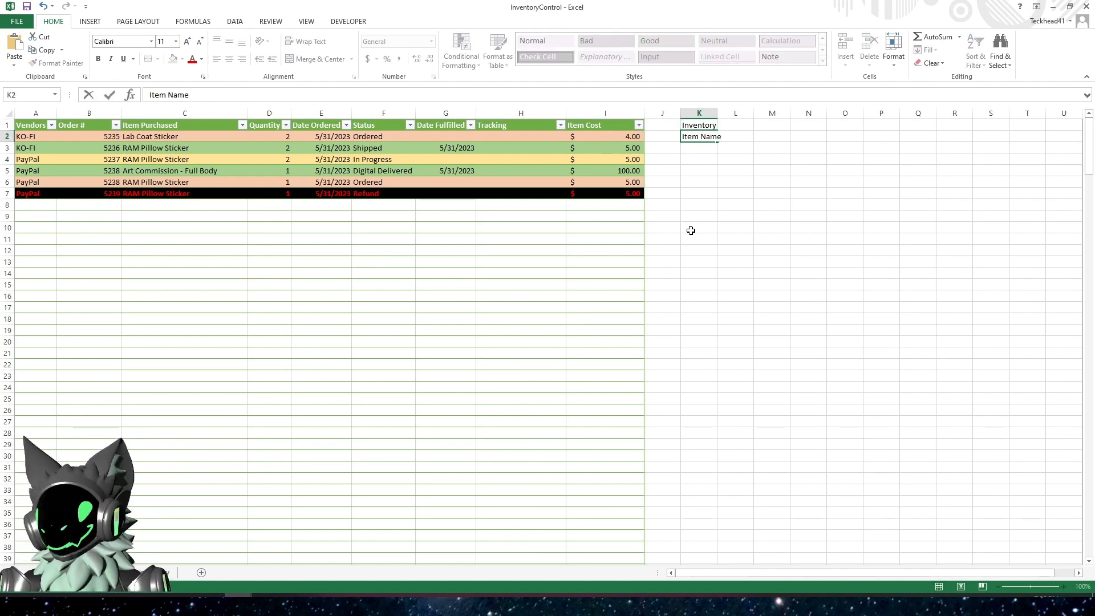
key(Tab)
text(Q)
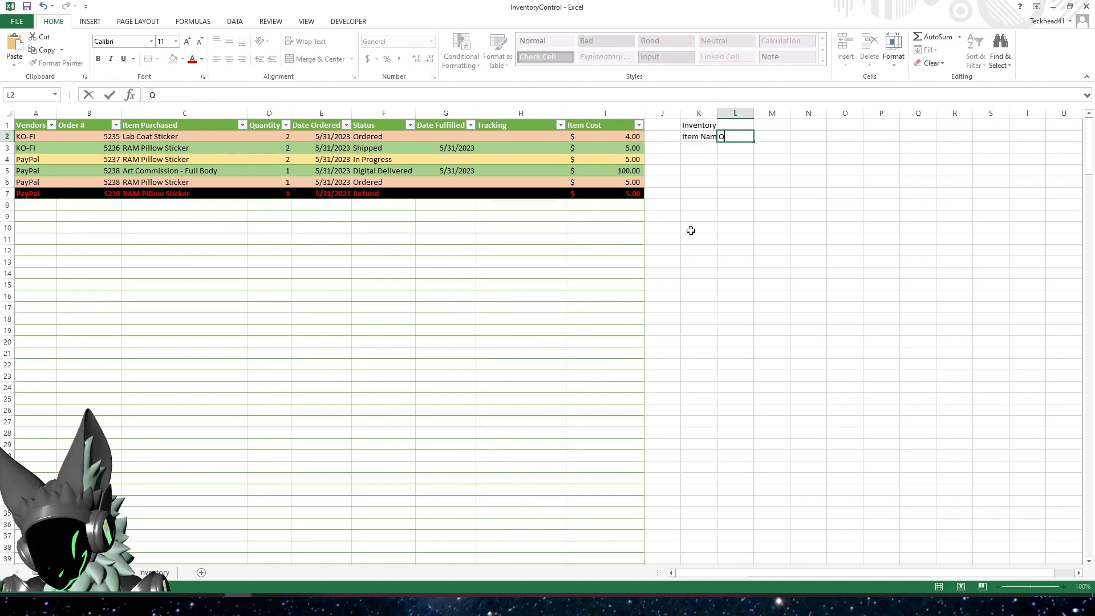
text(uan)
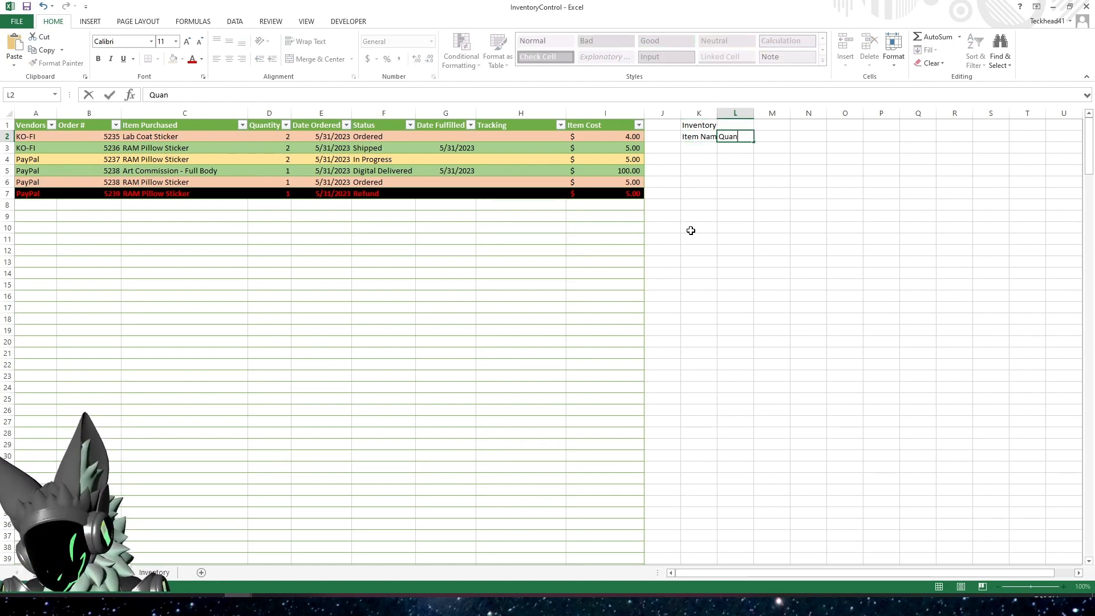
text(tity Left)
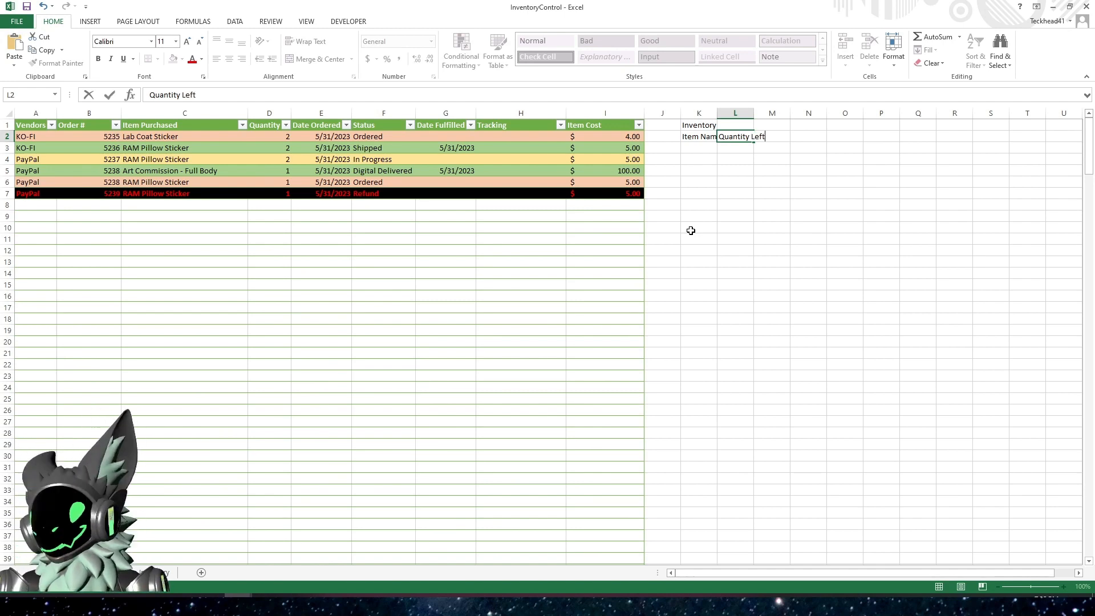
key(Return)
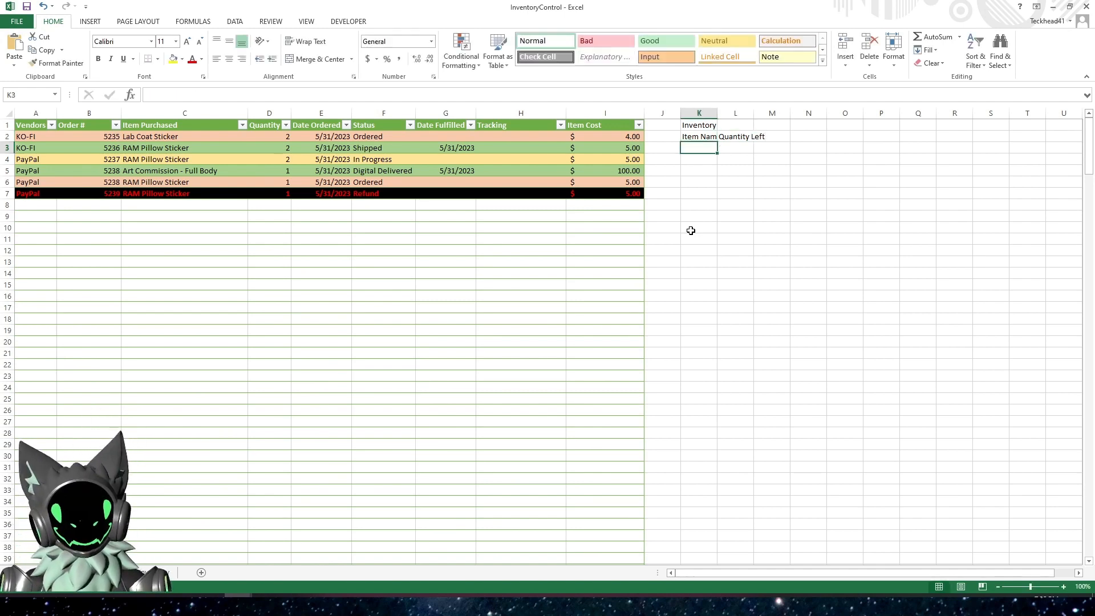
Fit the widths of columns K and L to their headings
drag(707, 115, 736, 114)
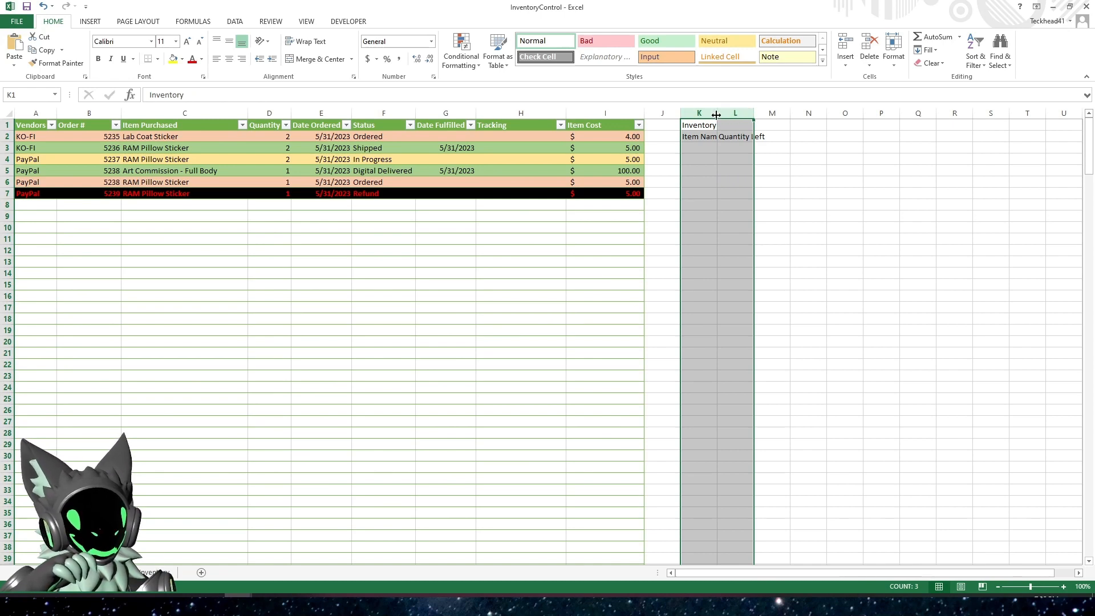
double_click(717, 113)
click(719, 168)
click(719, 168)
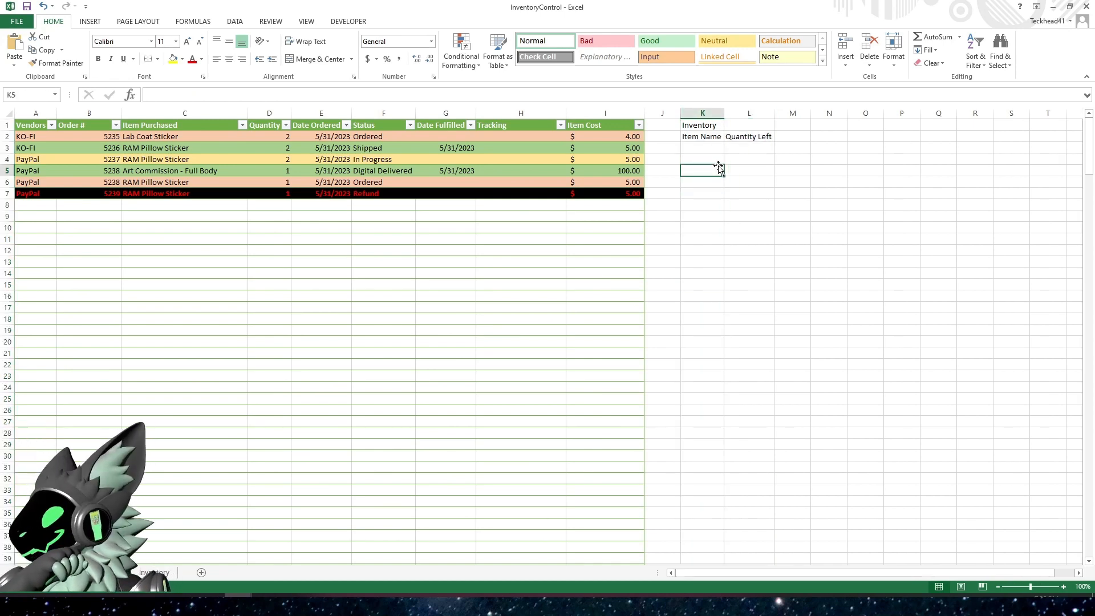
Merge and center the Inventory title across K1:L1 and apply the Heading 3 cell style
drag(710, 125, 737, 115)
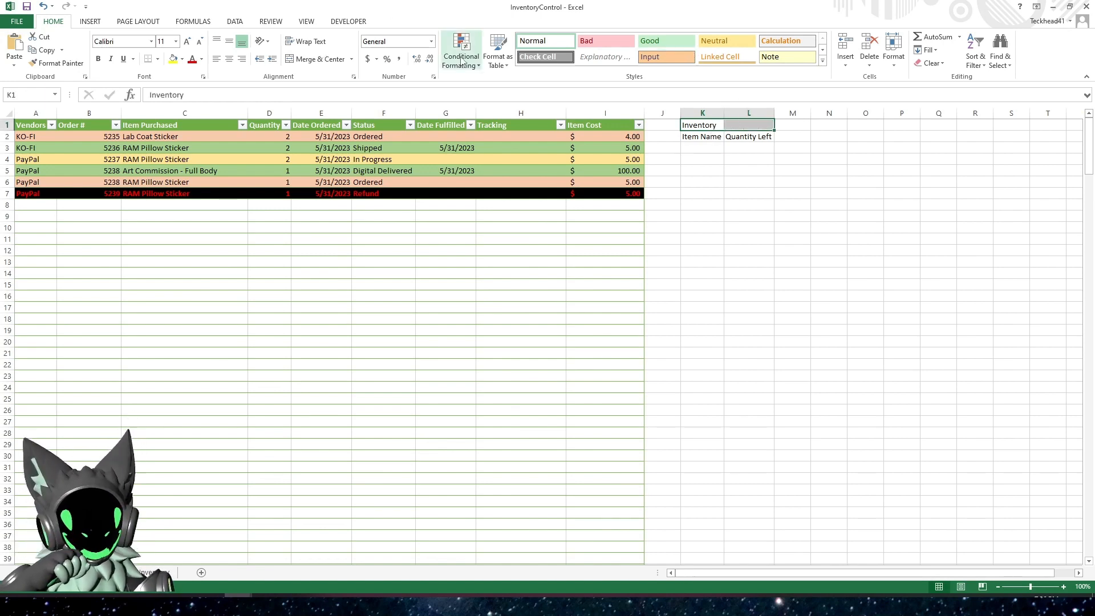
click(308, 59)
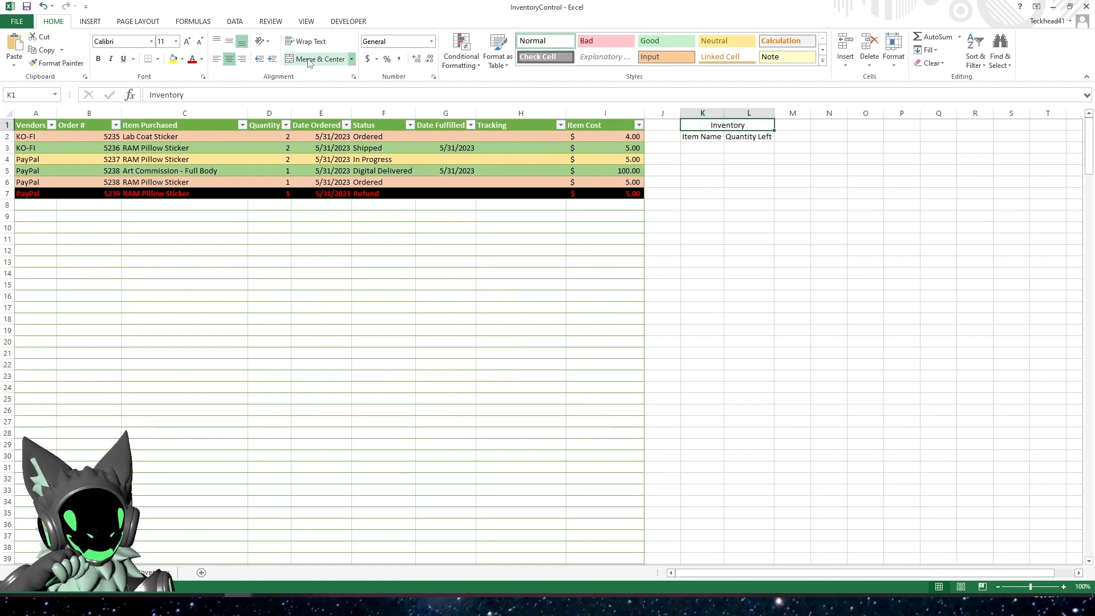
click(823, 61)
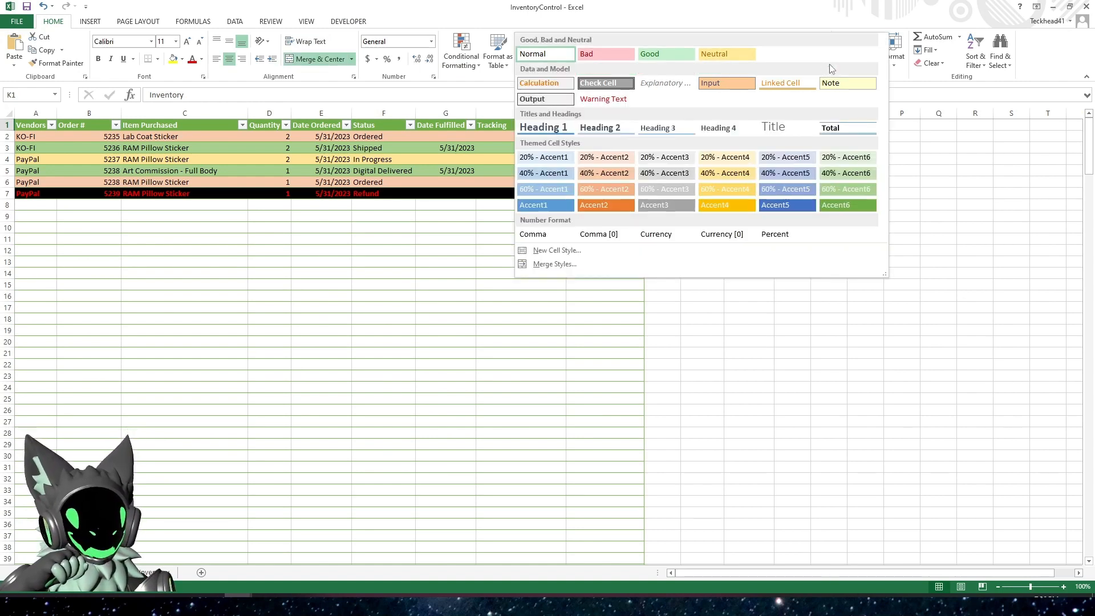
click(673, 128)
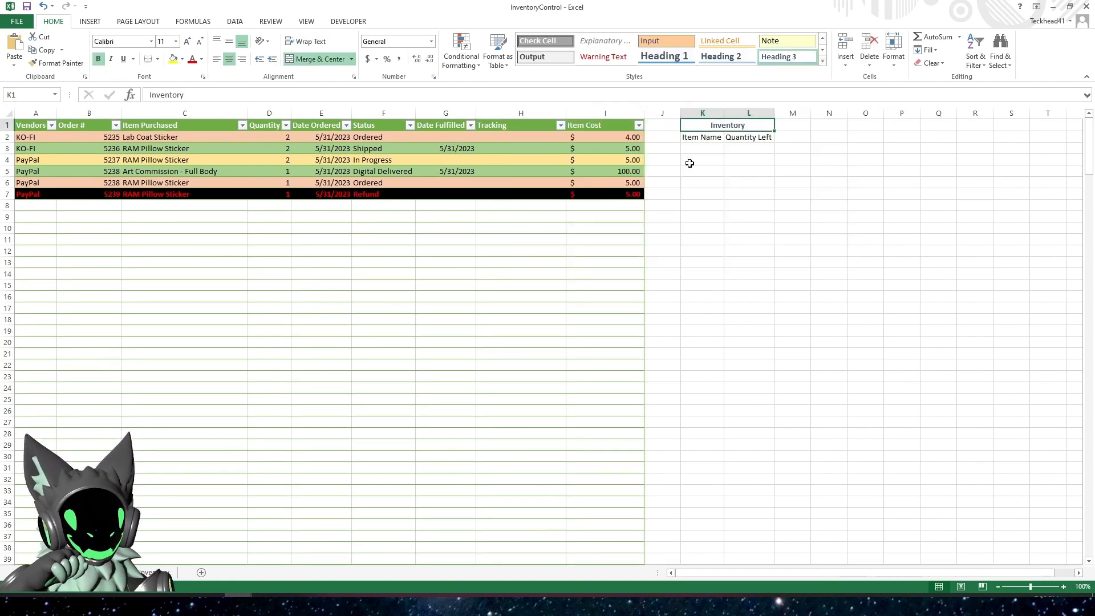
Increase the font size of the merged Inventory title by three increments
click(734, 194)
click(716, 127)
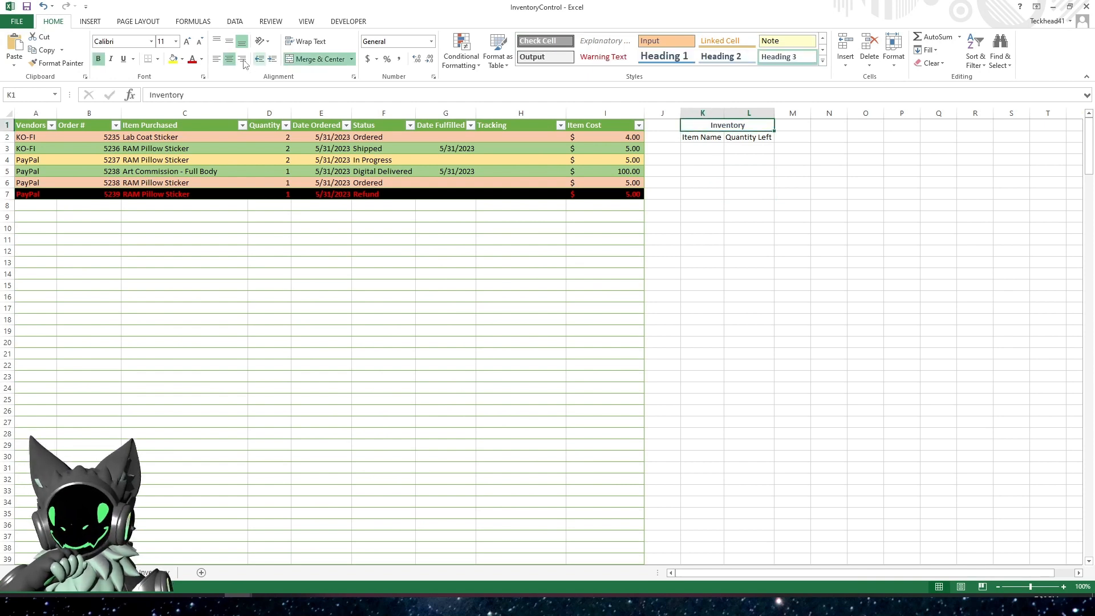
click(188, 46)
click(188, 46)
click(188, 45)
click(635, 203)
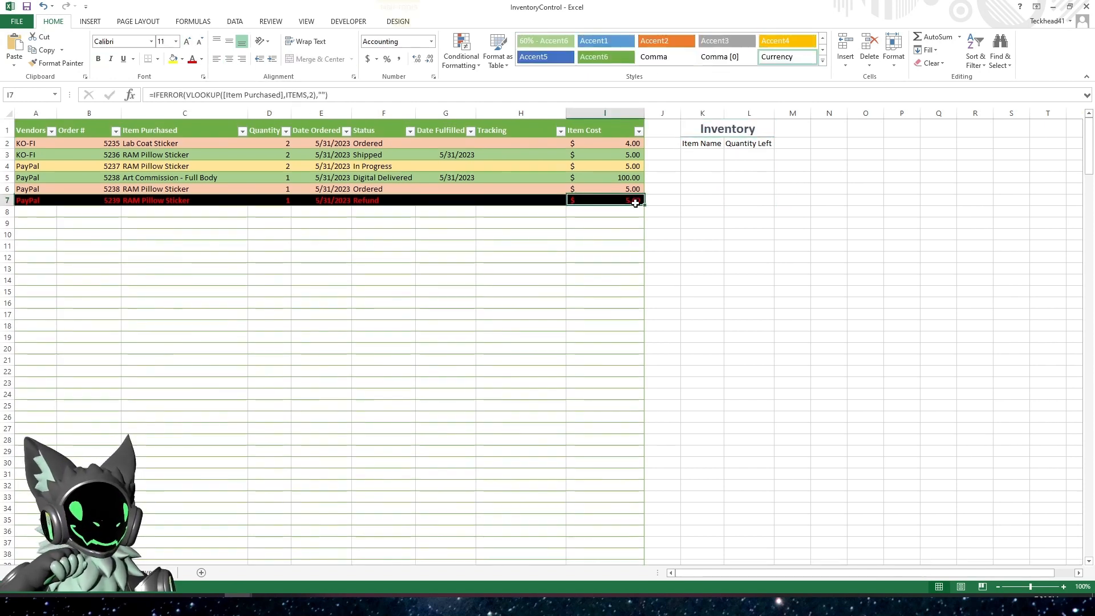
click(759, 224)
Copy the text Lab Coat Sticker from the first order into K3 under Item Name and fit column K to it
click(710, 157)
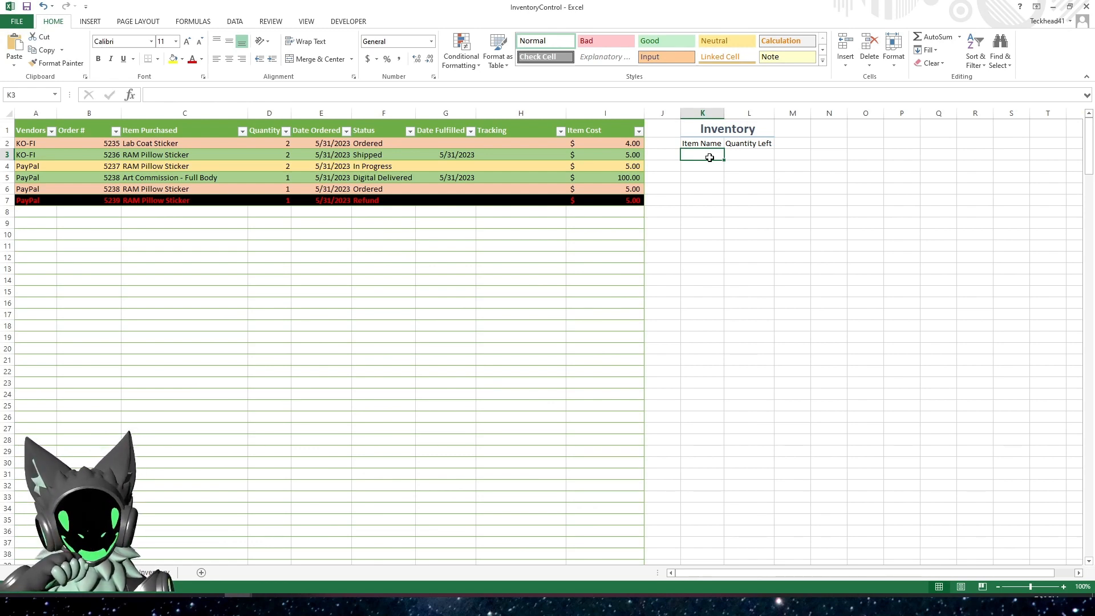
click(203, 147)
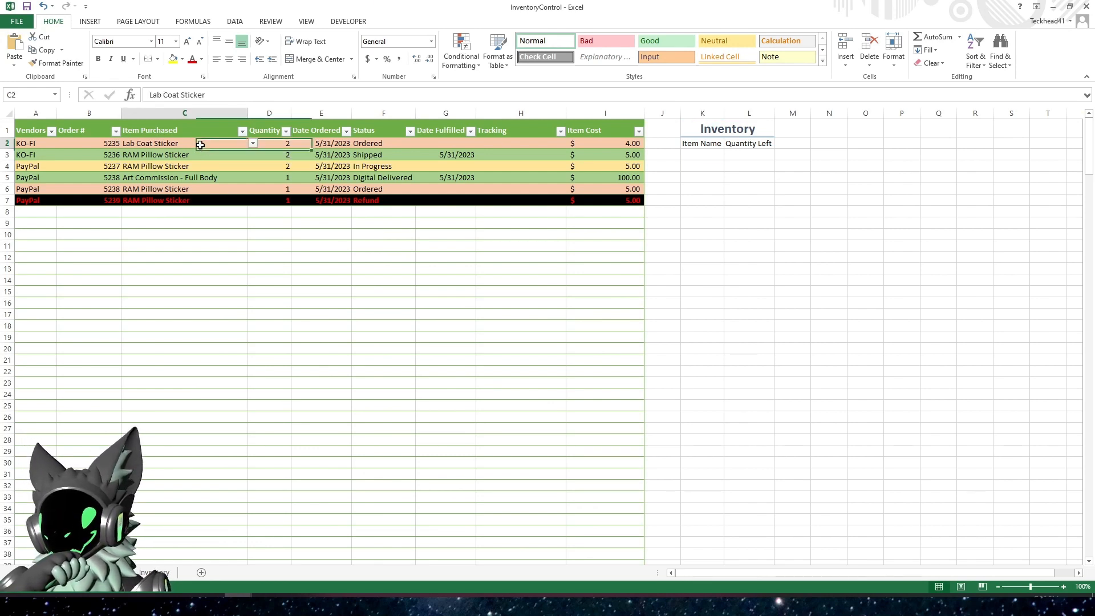
drag(242, 95, 95, 84)
key(ctrl+c)
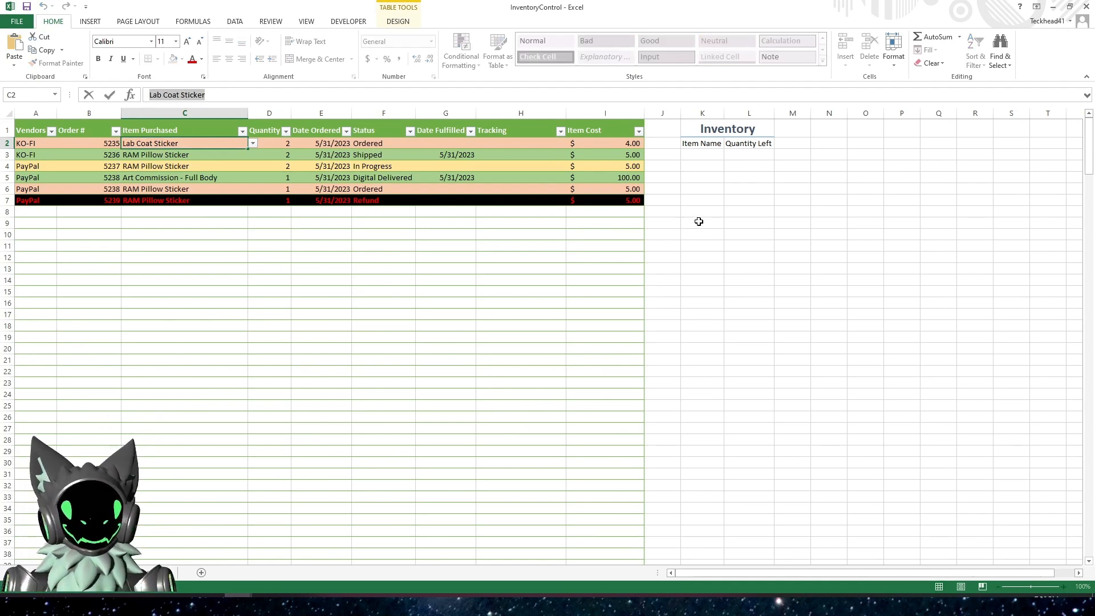
key(Escape)
click(703, 154)
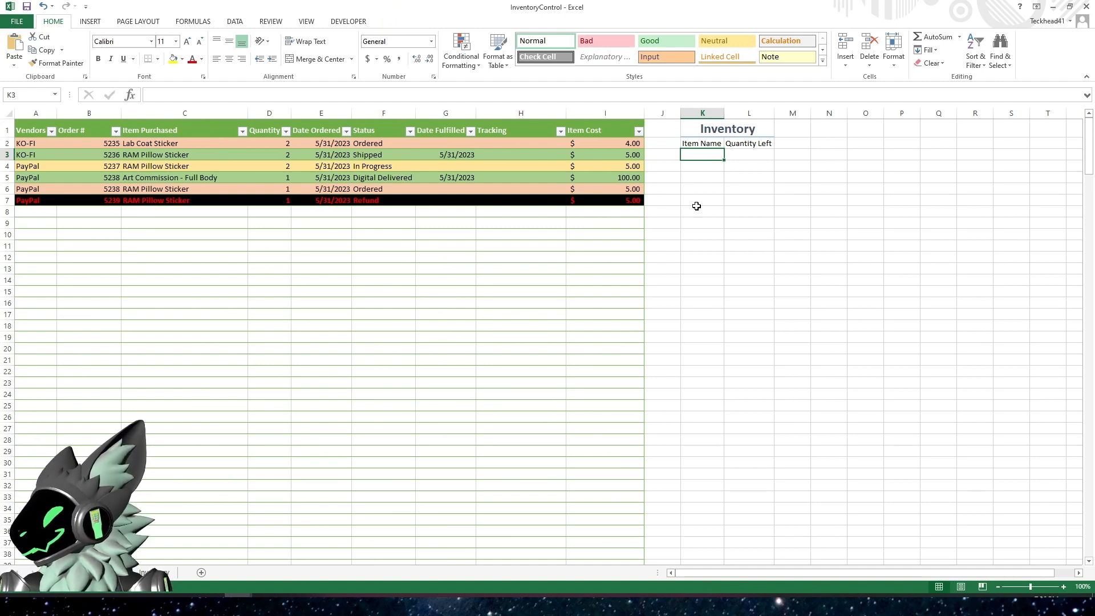
key(ctrl+v)
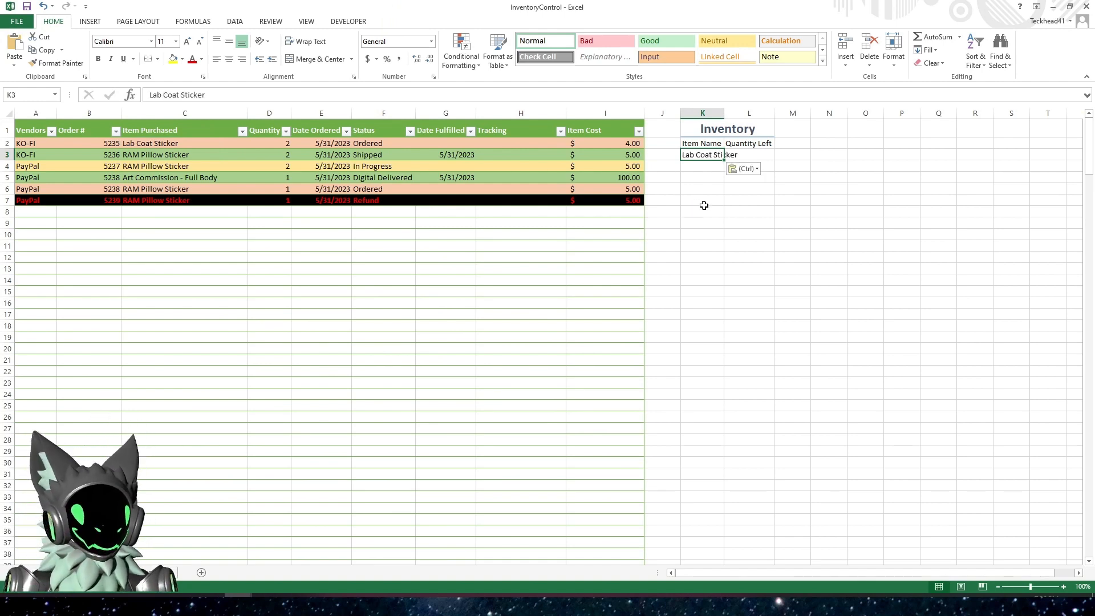
click(703, 202)
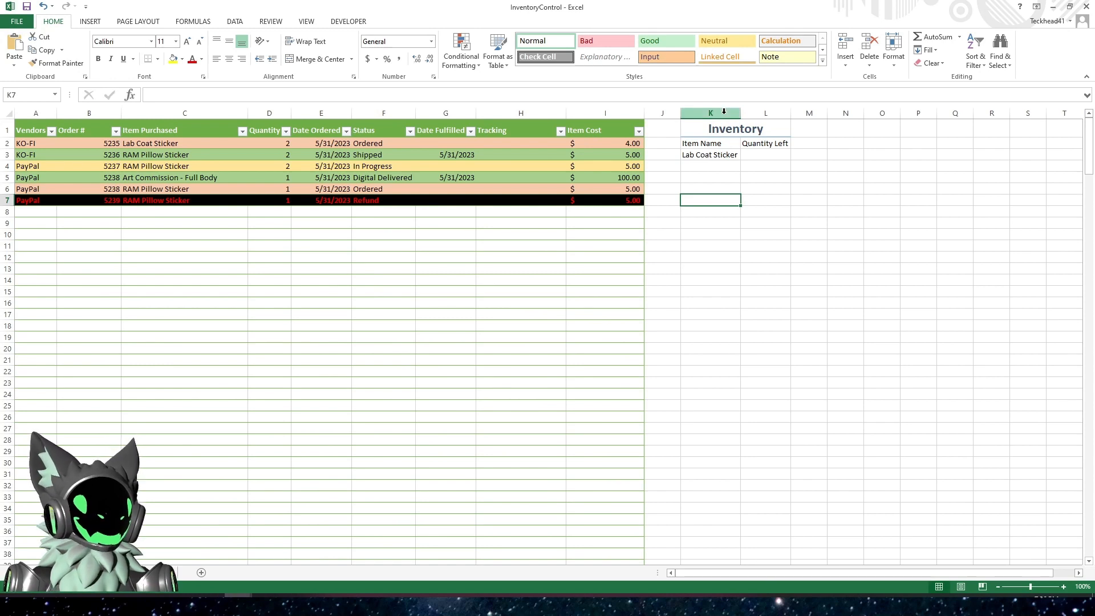
click(777, 157)
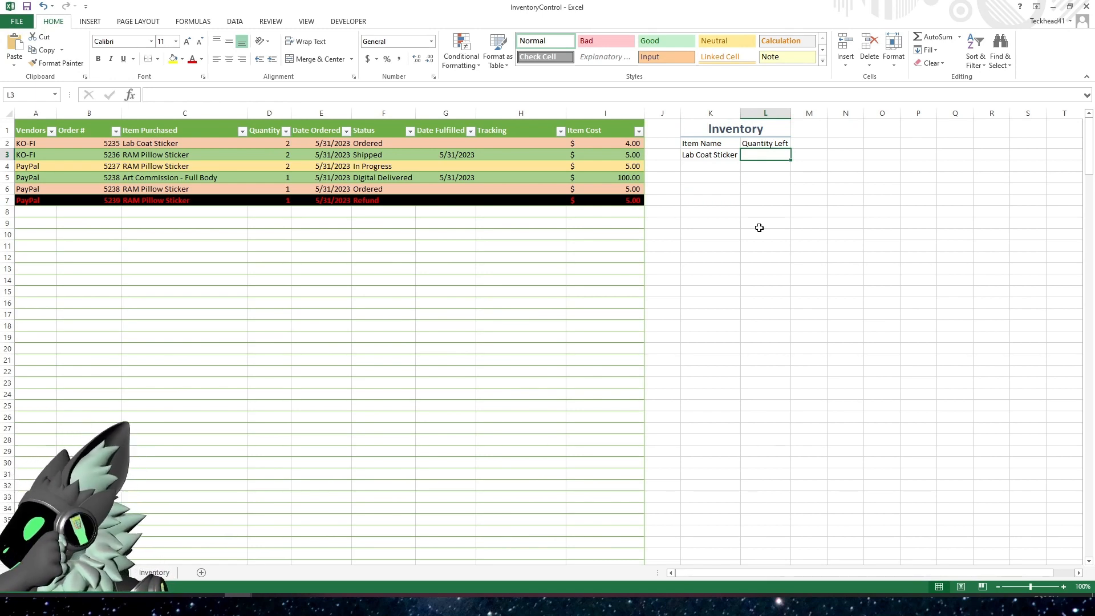
click(759, 227)
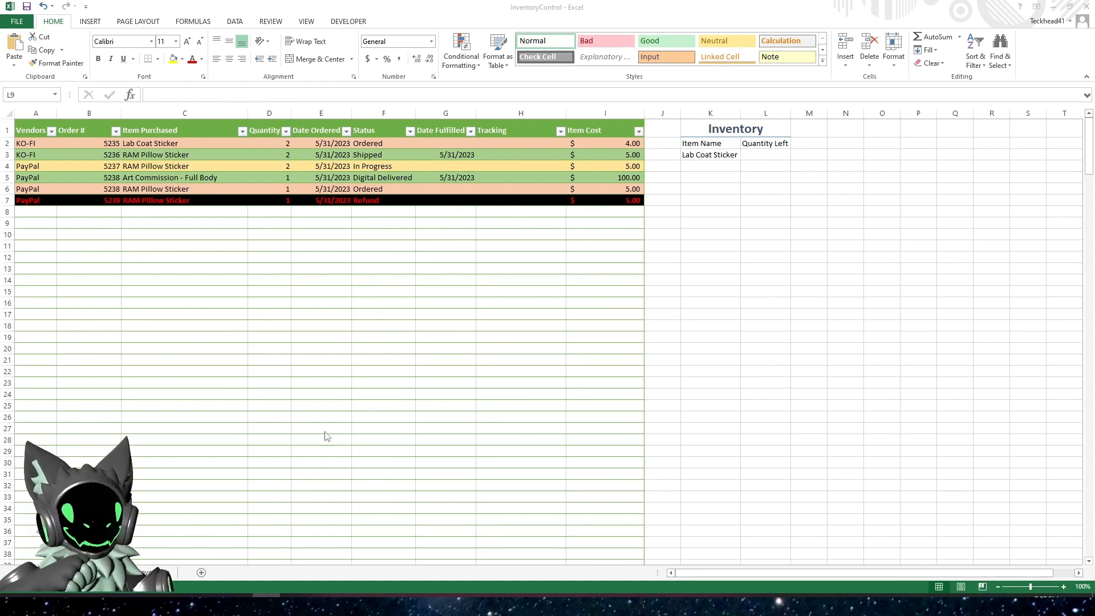
click(448, 317)
Start a SUMIF formula in L3 with the Item Description column of the Inventory sheet's table as its range
click(756, 154)
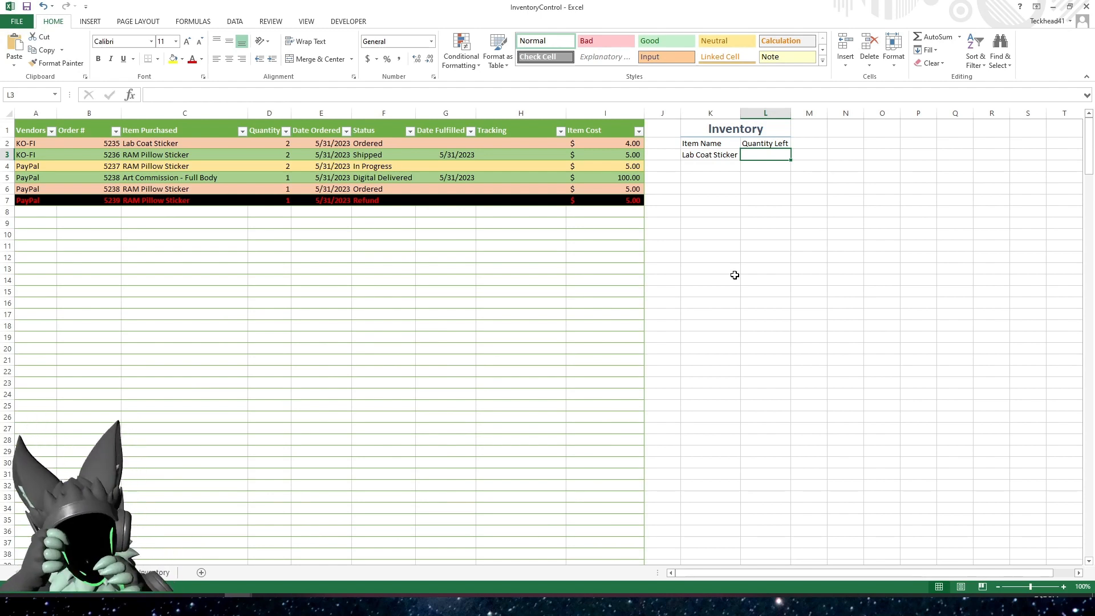
text(=)
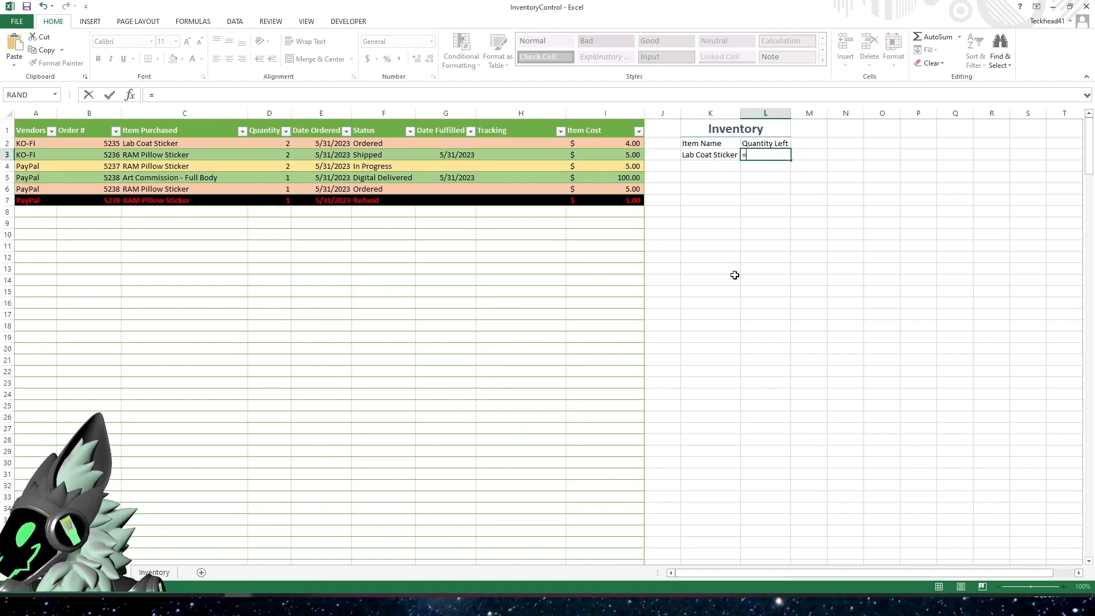
text(sumif)
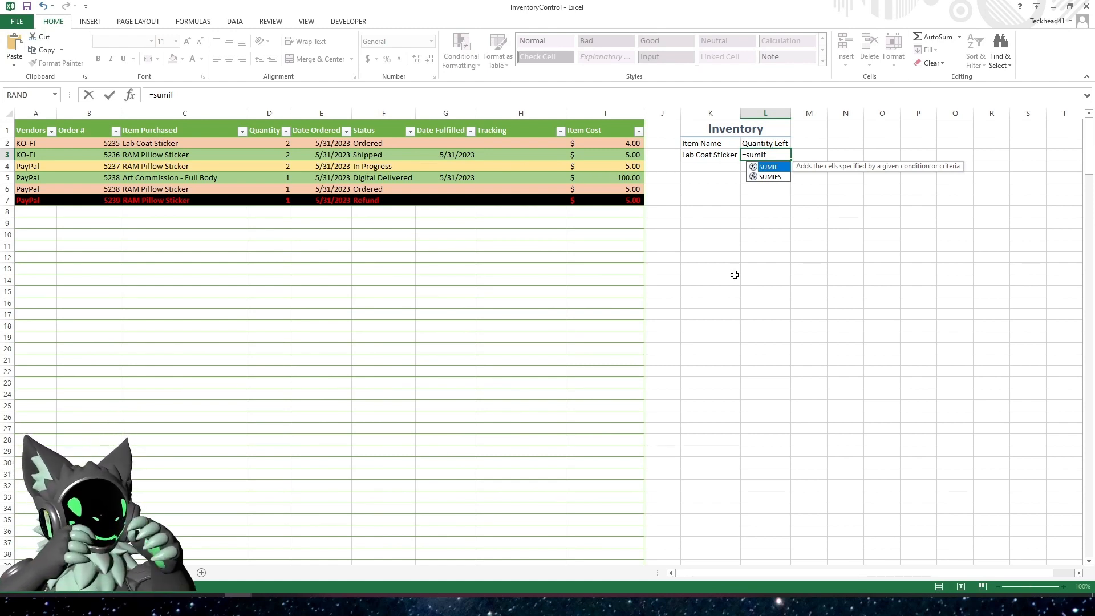
key(Down)
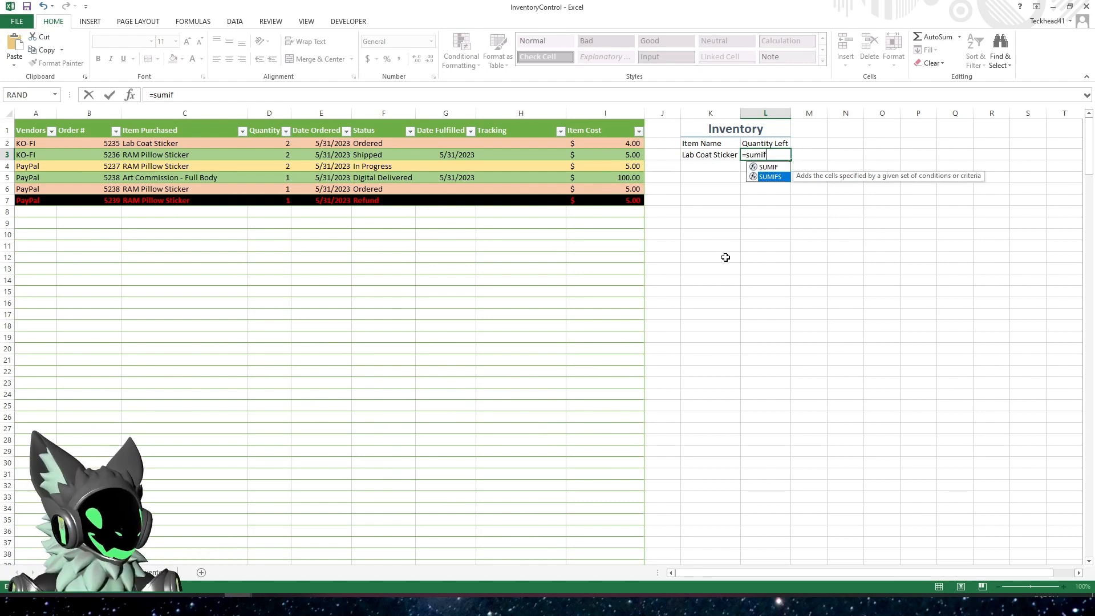
key(Up)
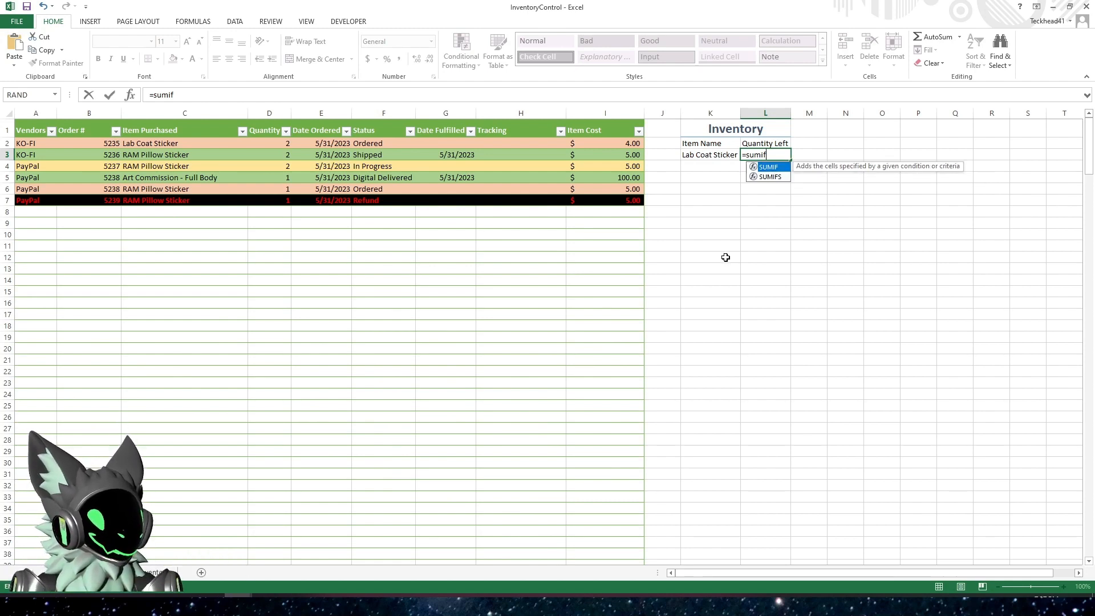
key(Down)
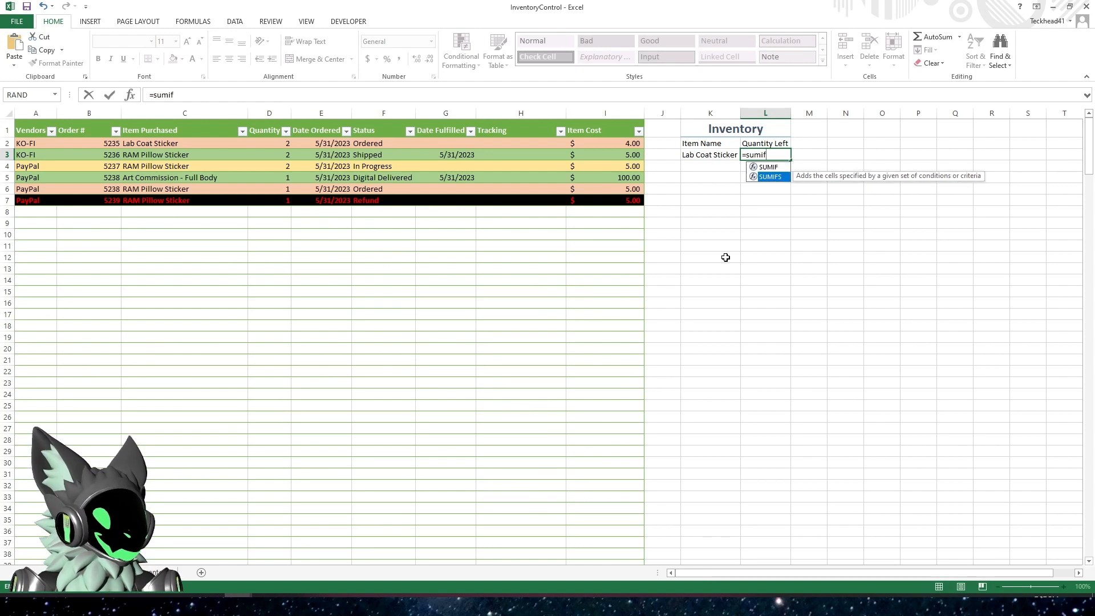
key(Up)
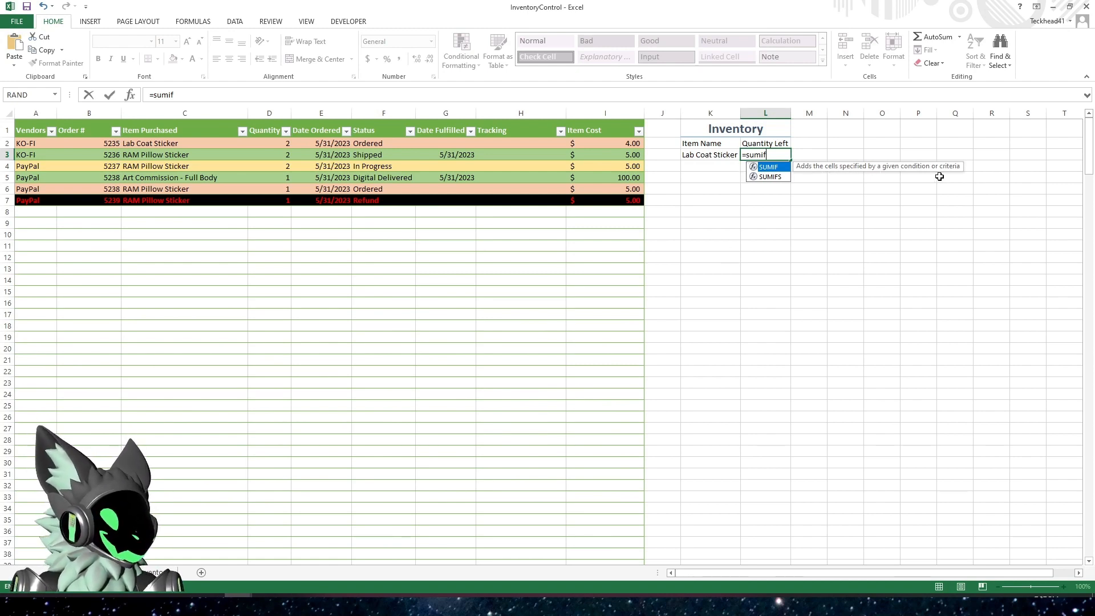
key(Down)
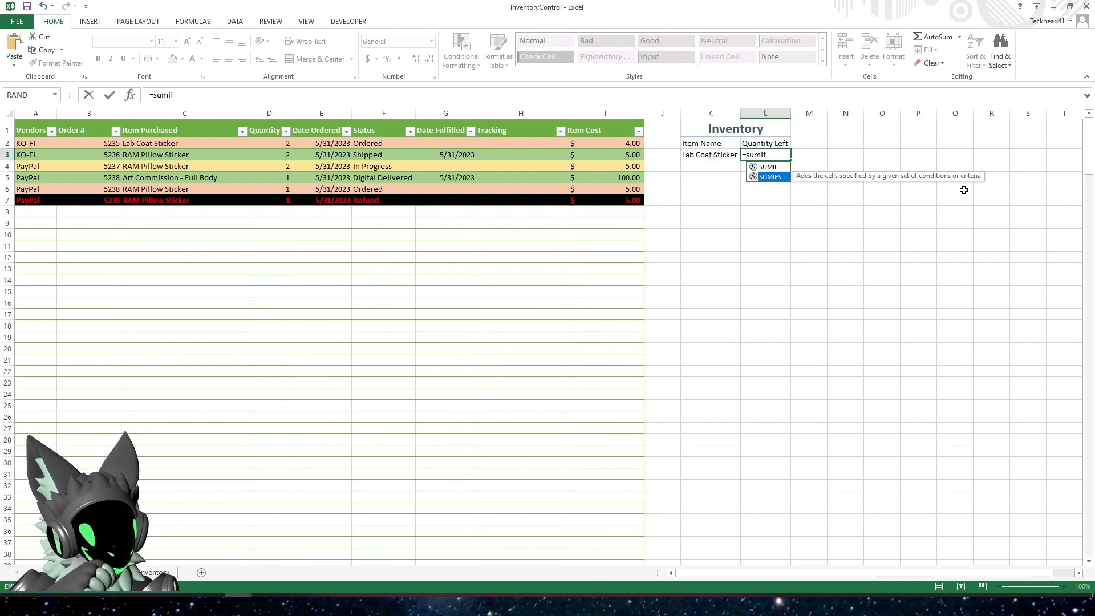
key(Up)
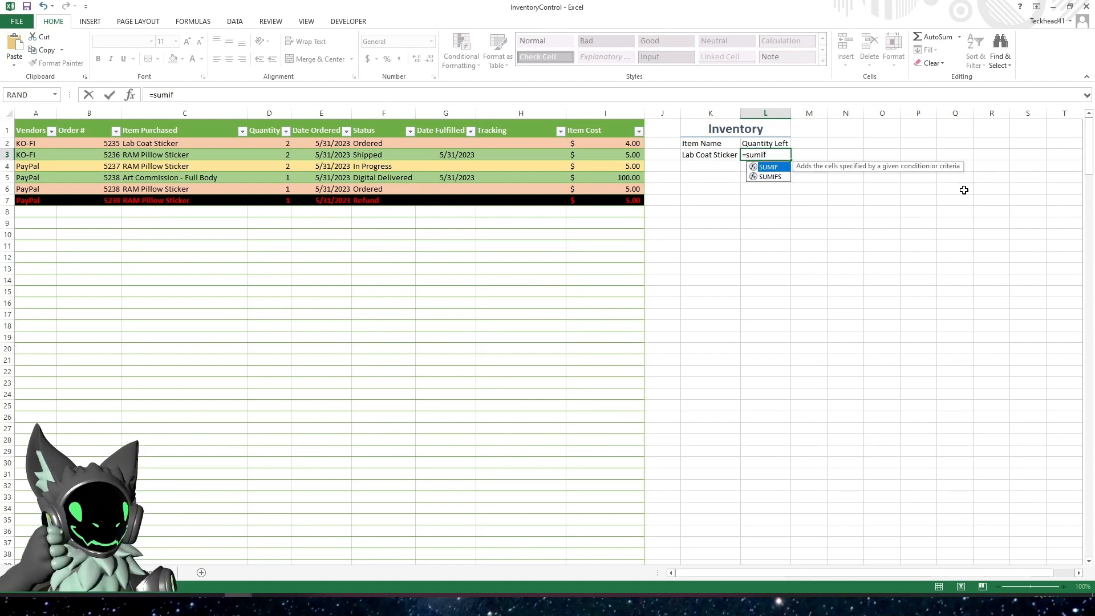
text(()
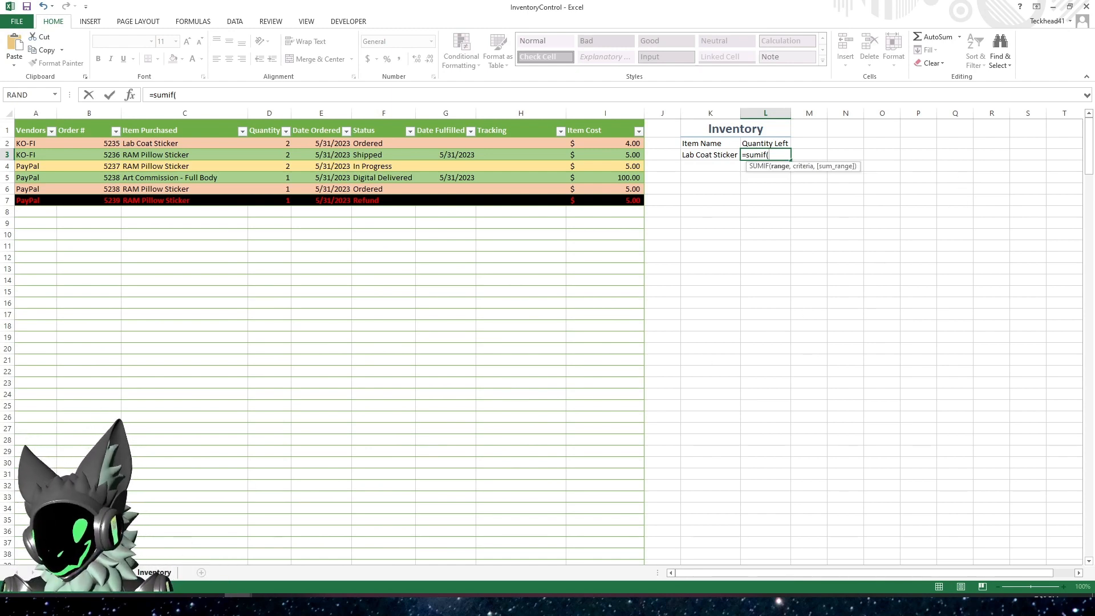
click(154, 572)
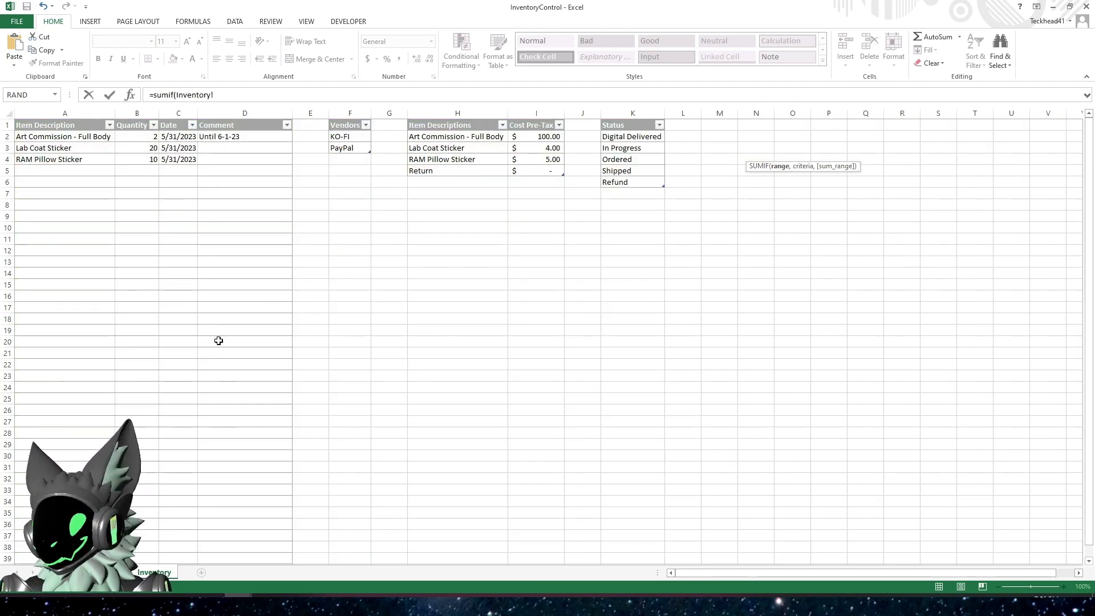
click(79, 119)
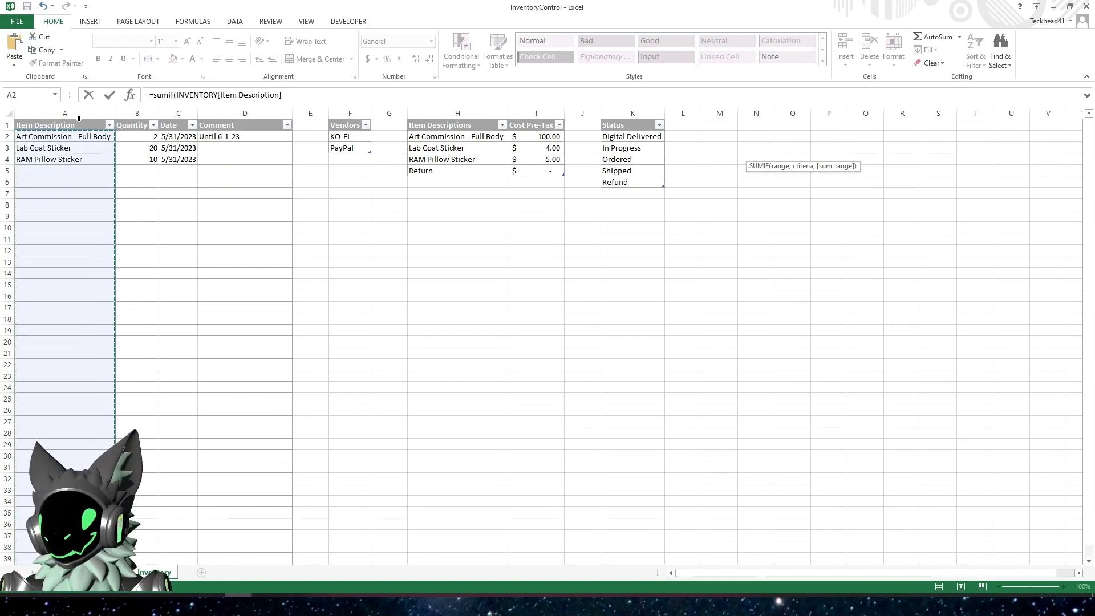
text(,)
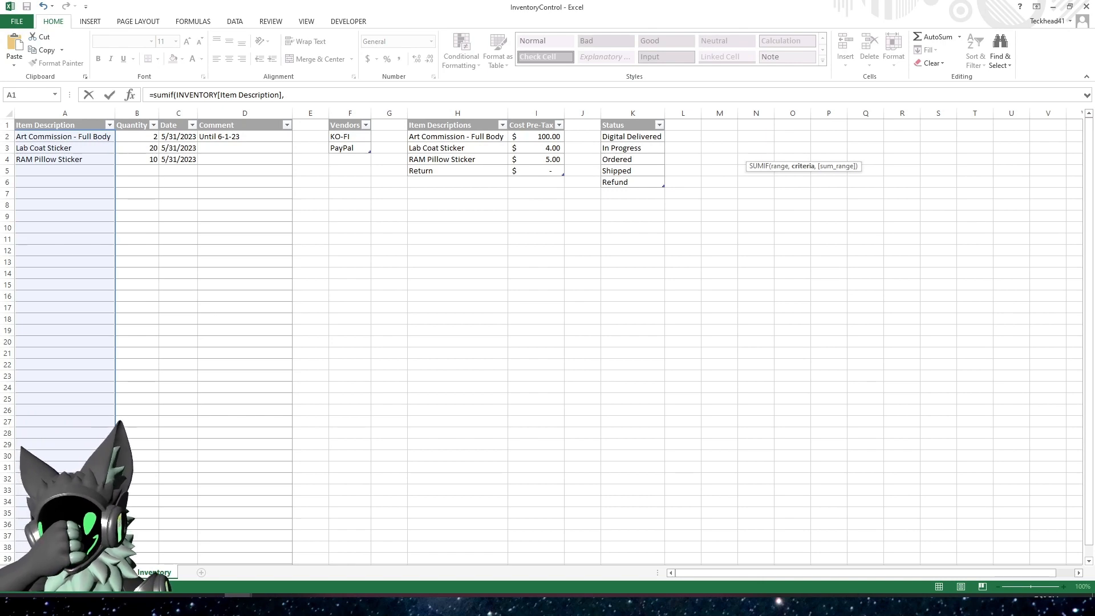
Complete the L3 SUMIF with K3 on RunningTracking as criterion and the INVENTORY table's Quantity column as sum range
key(ctrl+Page_Up)
click(701, 154)
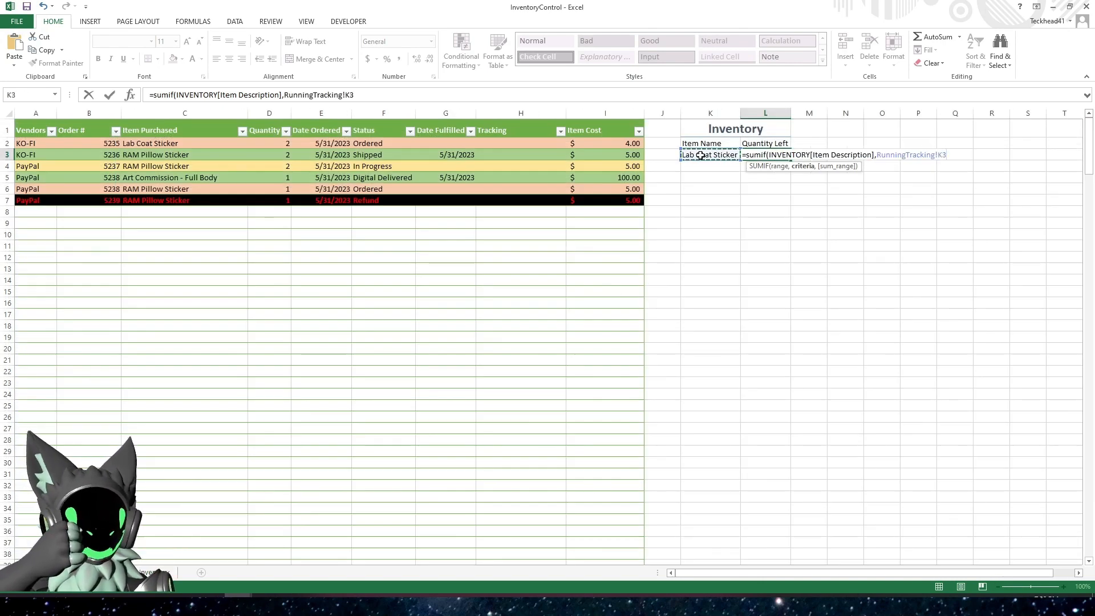
text(,)
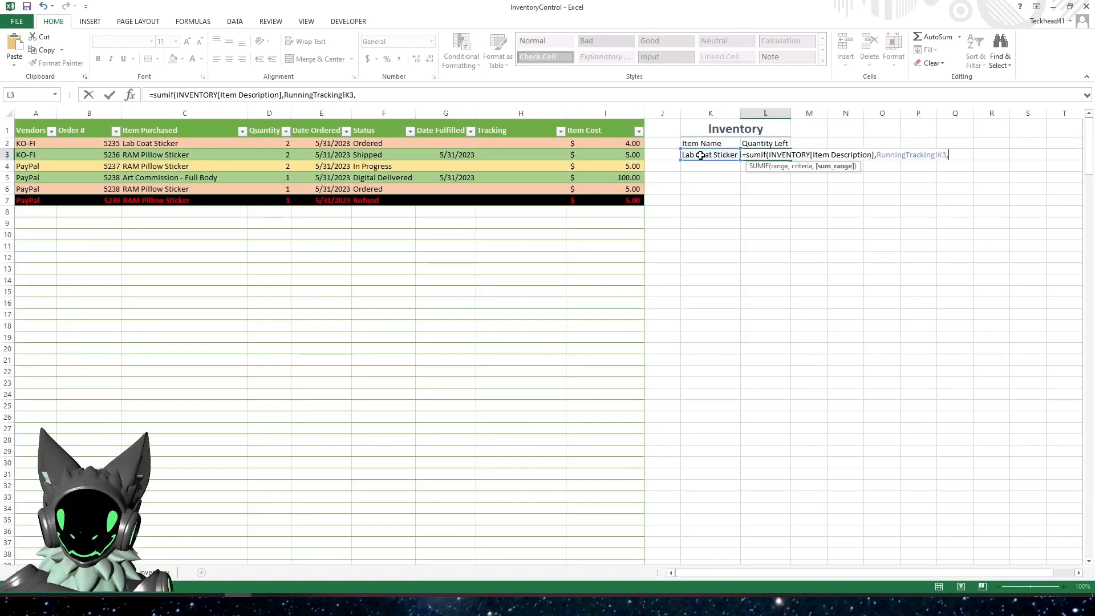
click(154, 573)
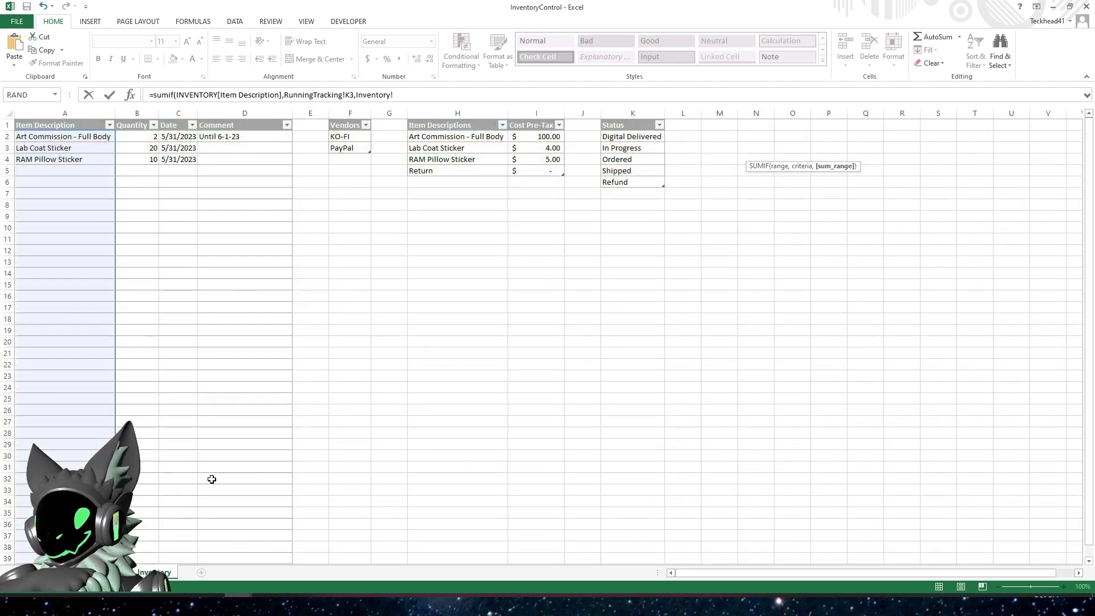
click(137, 117)
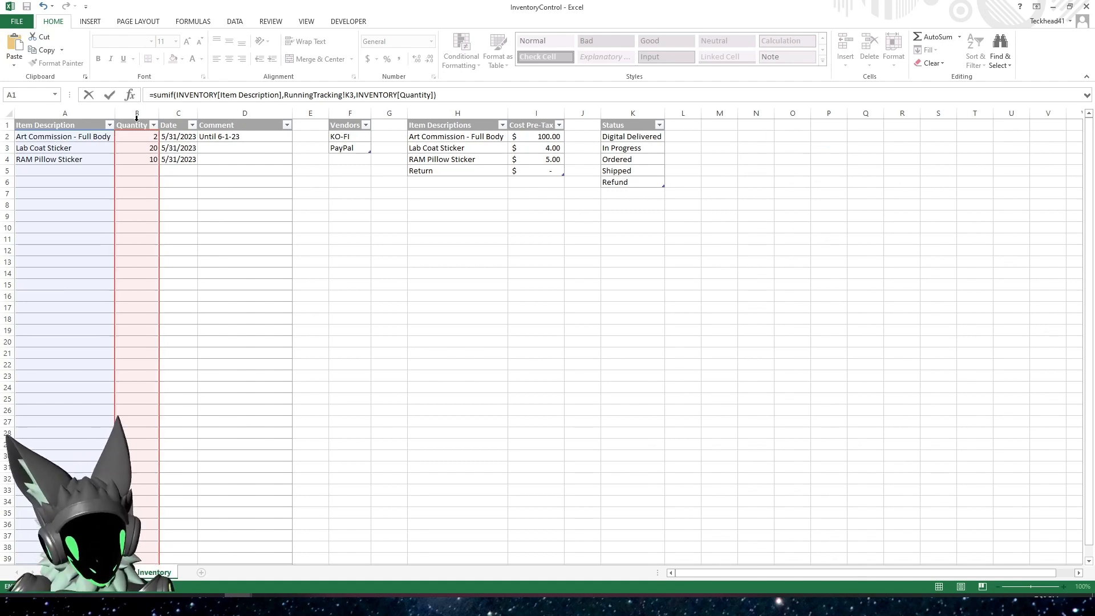
key(Return)
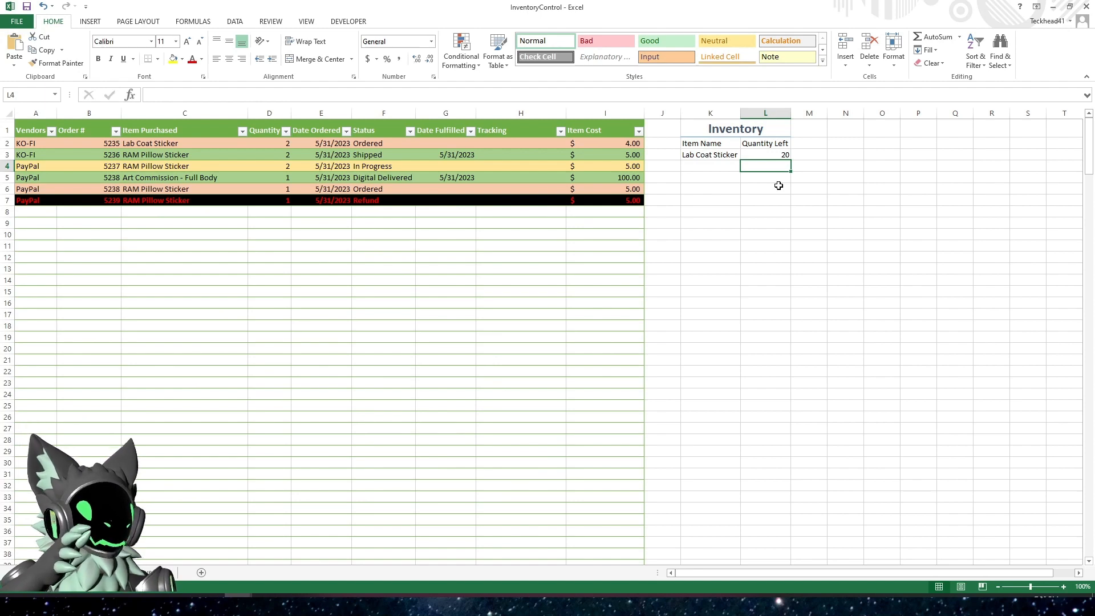
Compare the L3 result with the Lab Coat Sticker quantity on the Inventory sheet
click(769, 155)
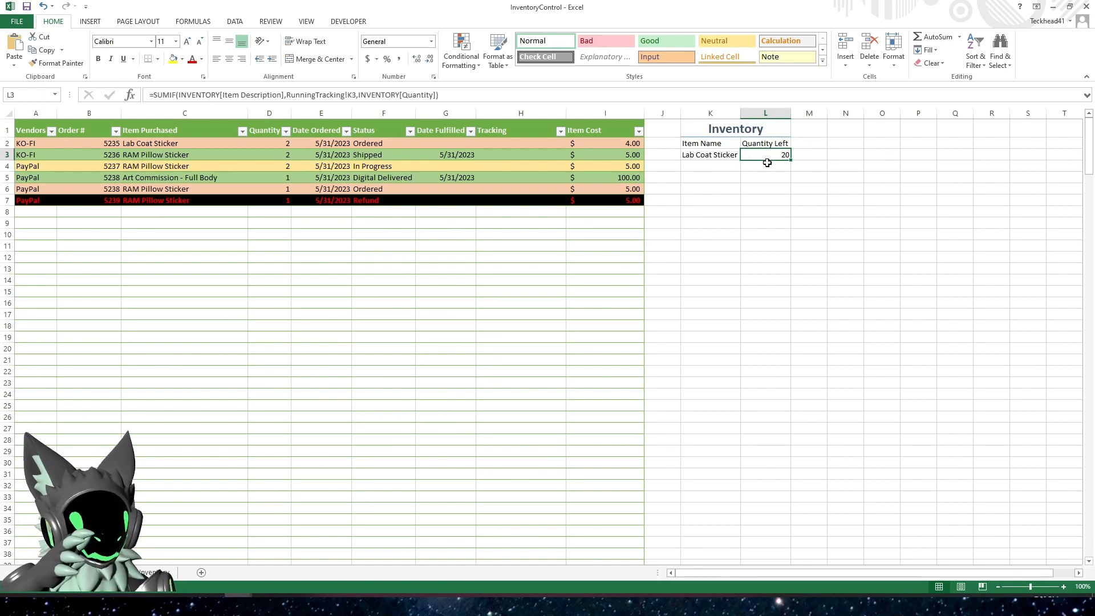
click(154, 572)
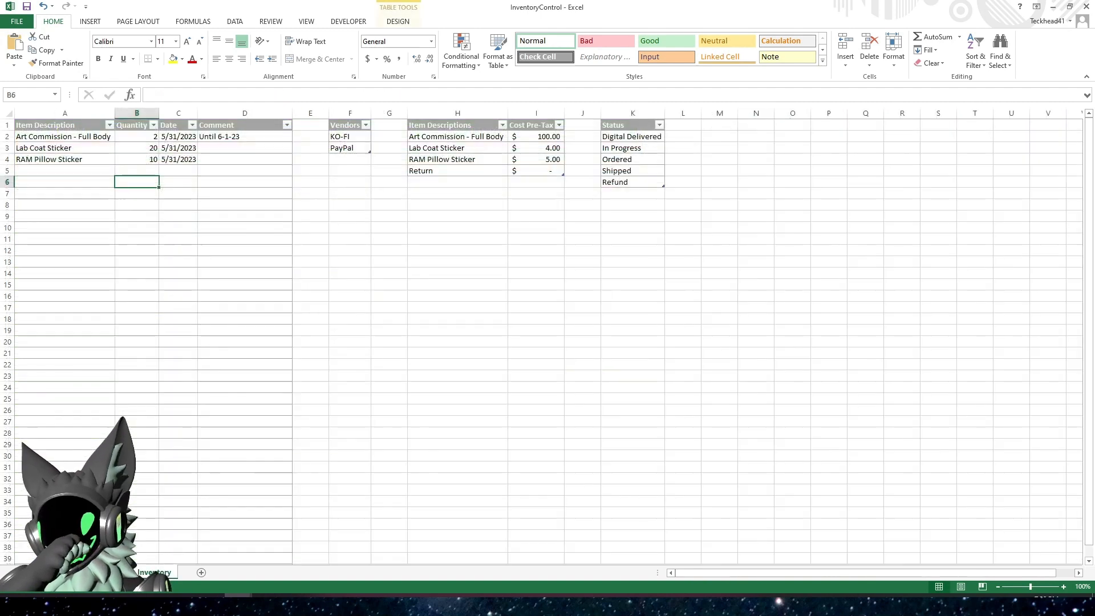
click(129, 147)
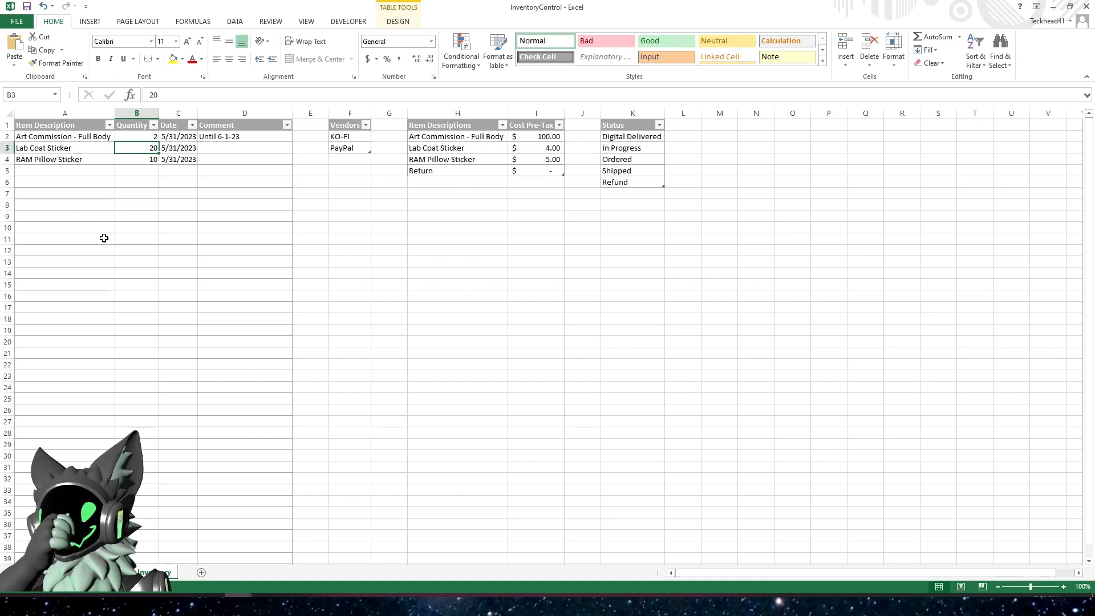
key(ctrl+Page_Up)
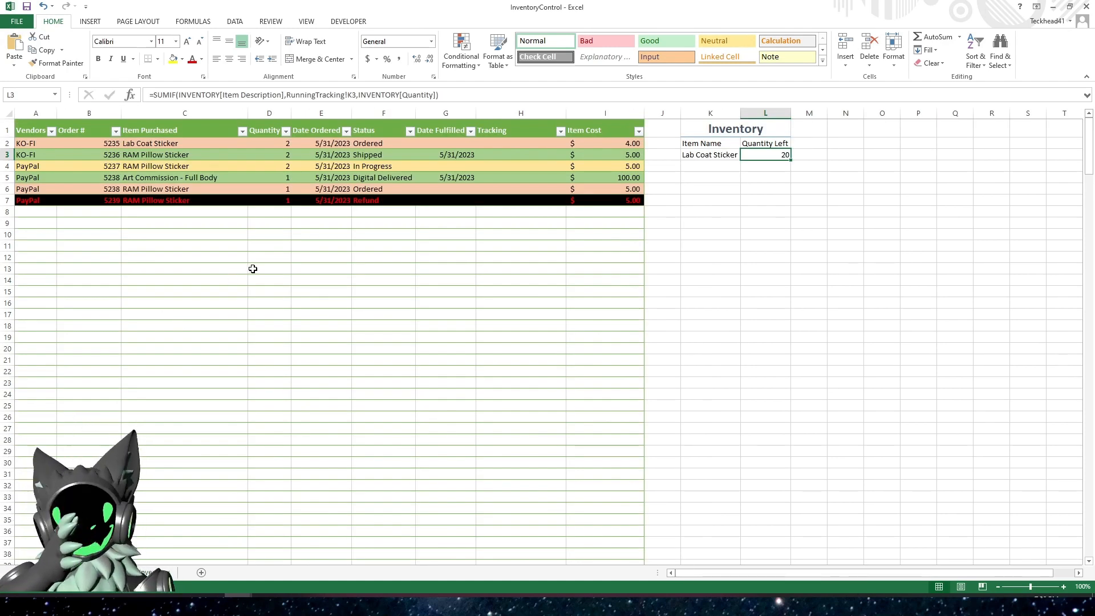
click(697, 156)
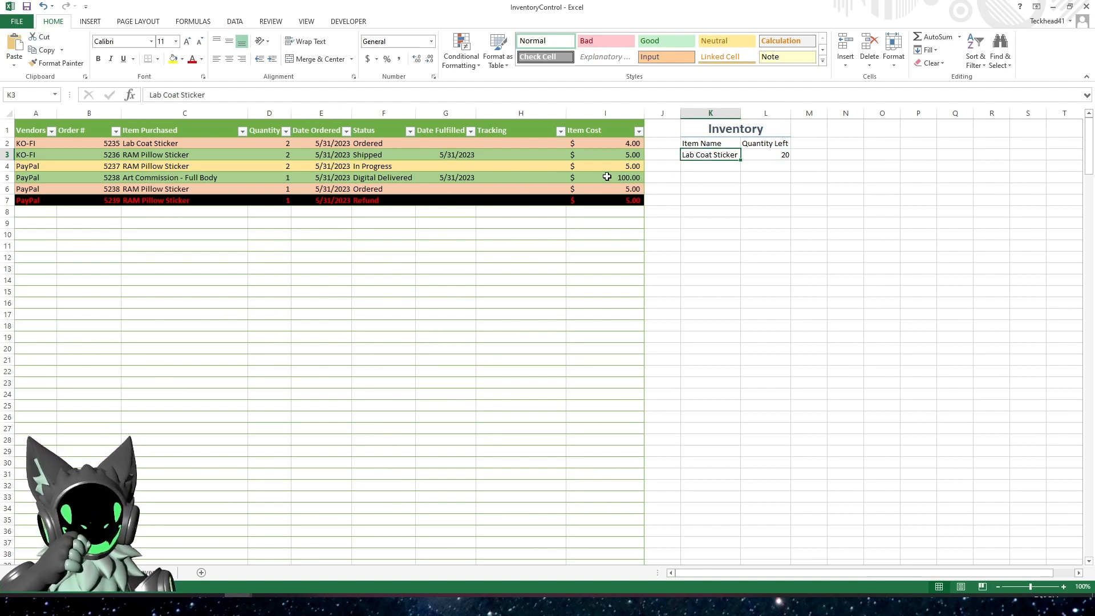
Filter the orders' Item Purchased column to Lab Coat Sticker only, check its ordered quantity, and clear the filter
click(158, 147)
click(243, 131)
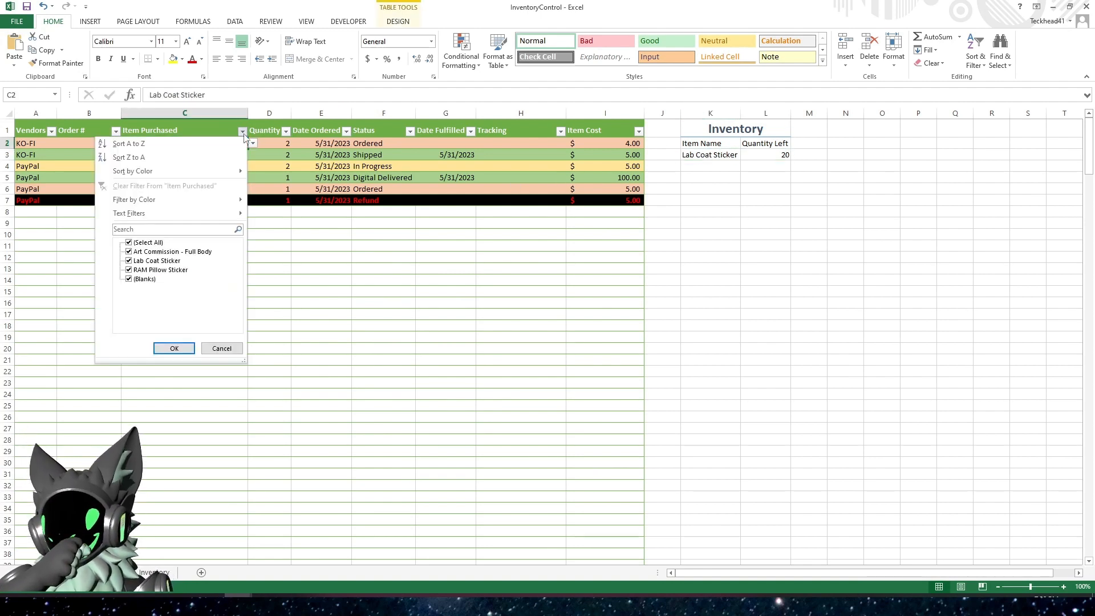
click(150, 243)
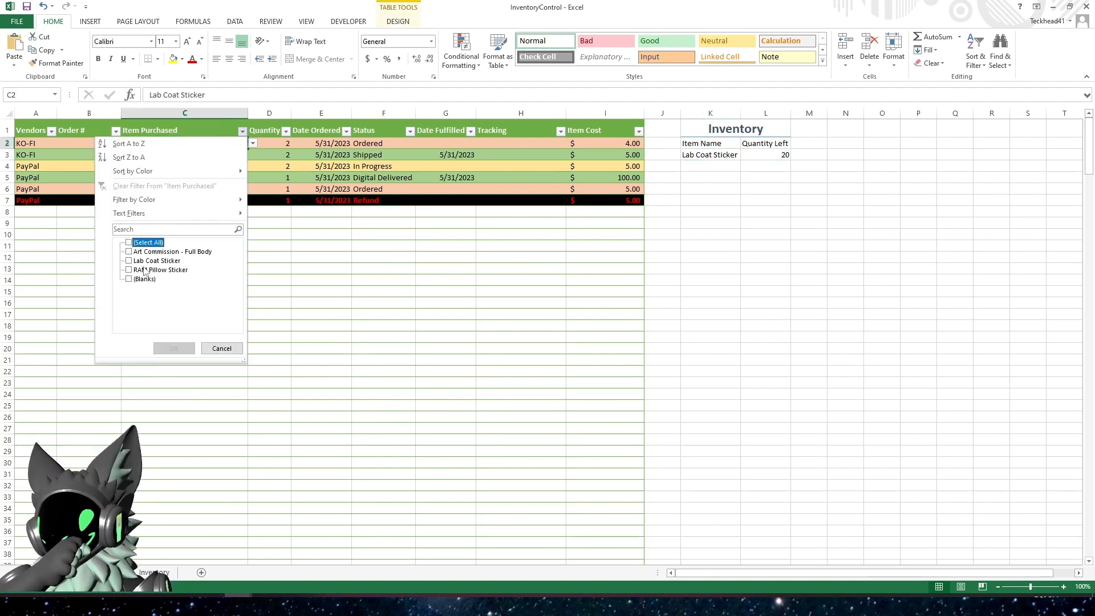
click(151, 262)
click(174, 347)
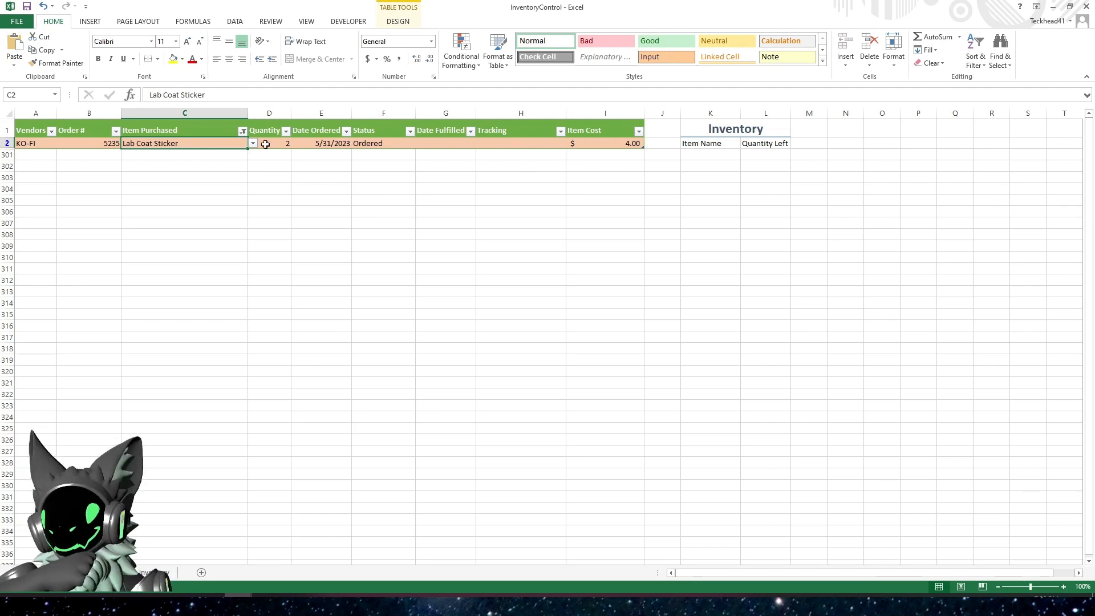
click(243, 131)
click(151, 186)
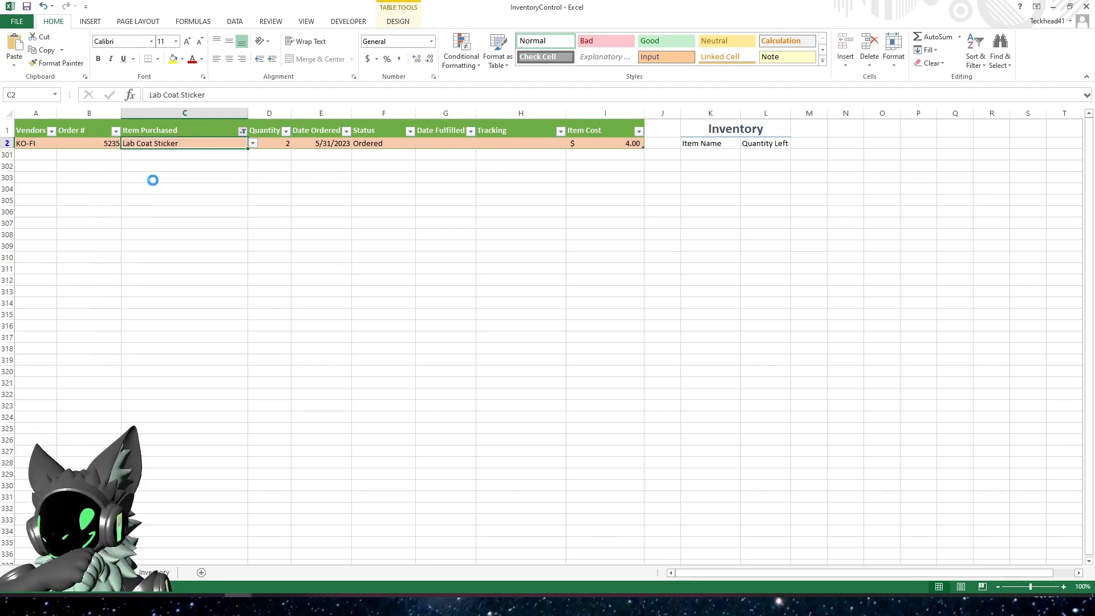
Extend the L3 formula to subtract a second SUMIF that uses the ORDERS table's Item Purchased column as its range
click(762, 154)
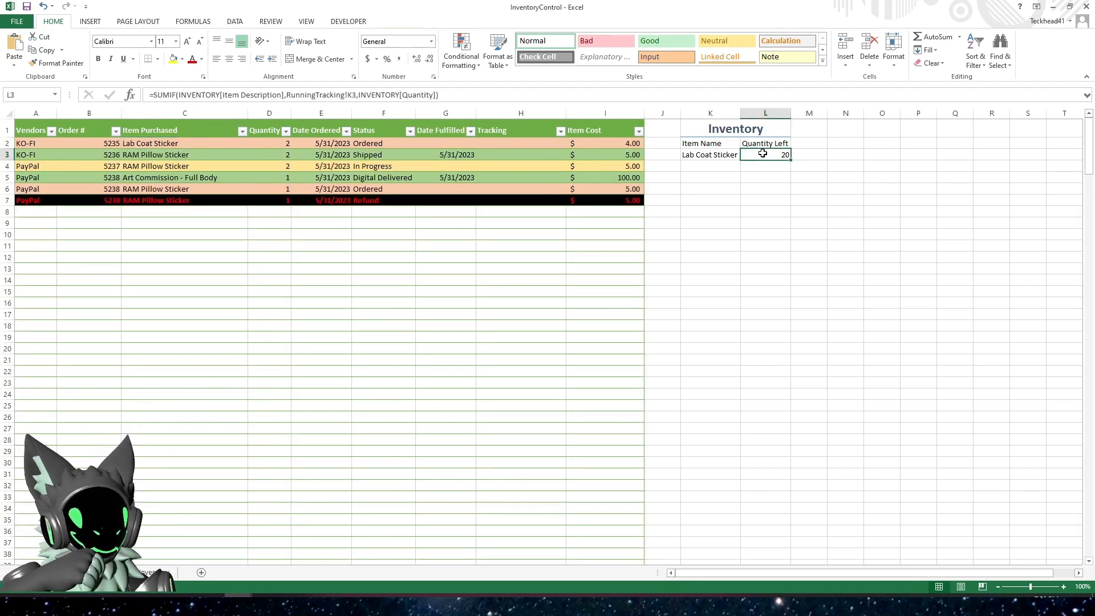
click(414, 95)
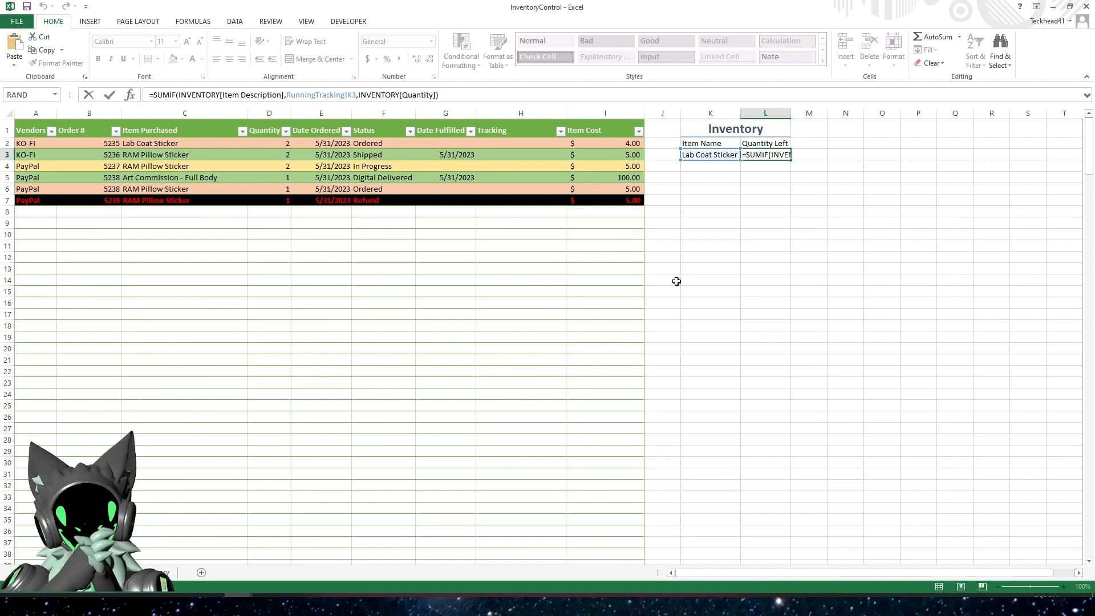
text(-)
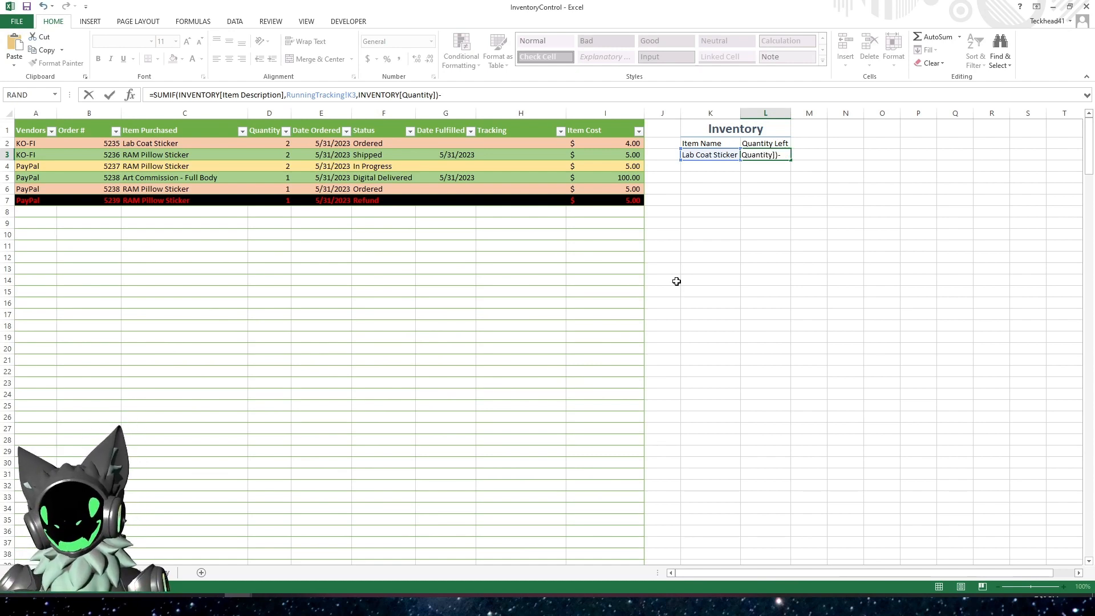
text(sumif()
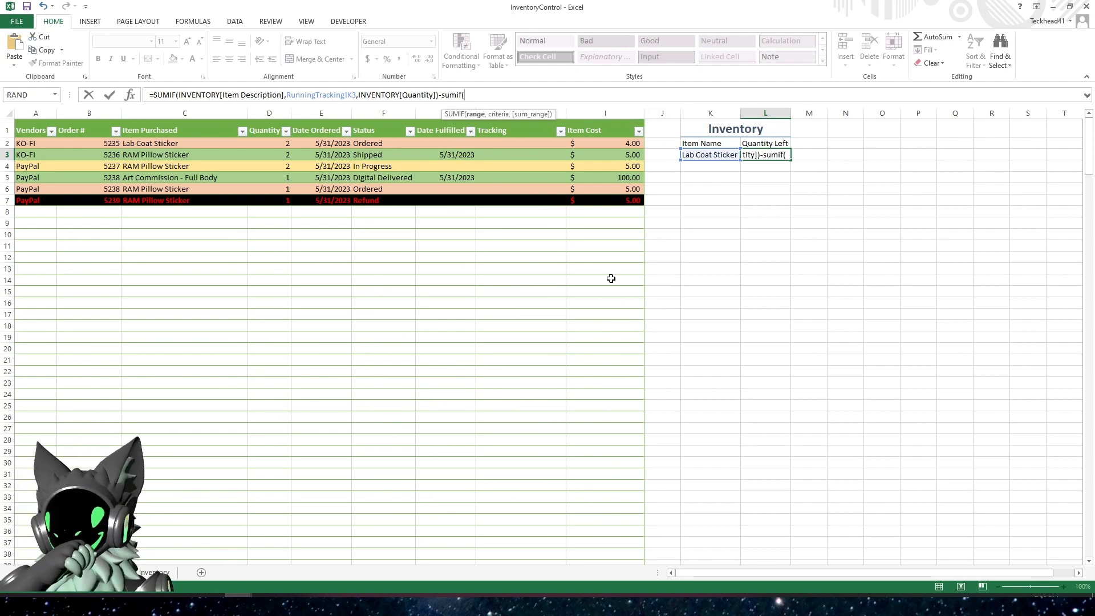
click(187, 121)
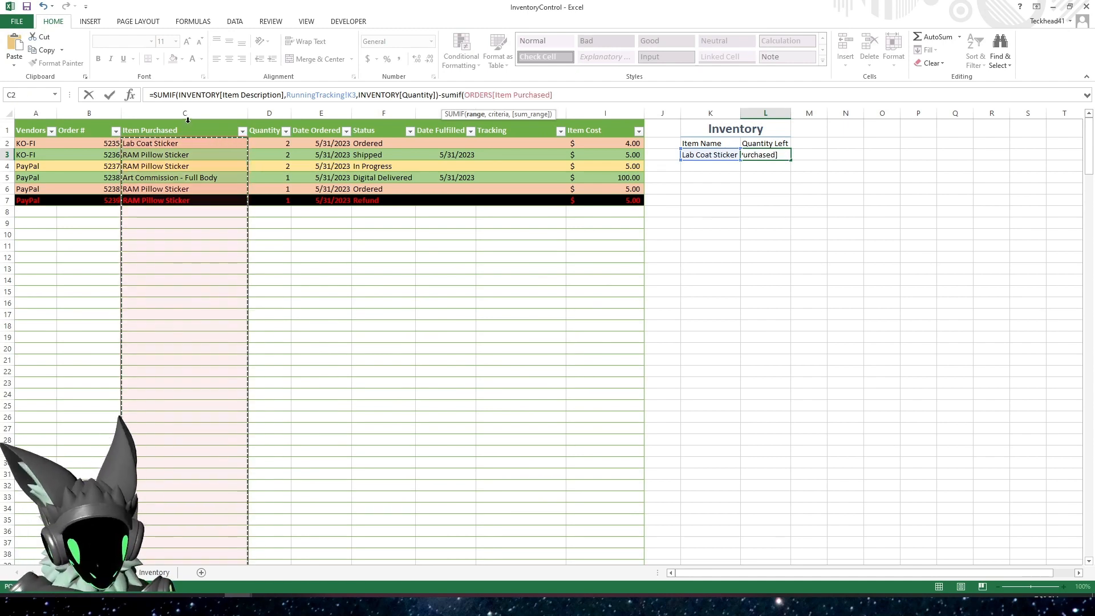
Complete the second SUMIF in L3 with K3 as criterion and the ORDERS table's Quantity column as sum range
text(,)
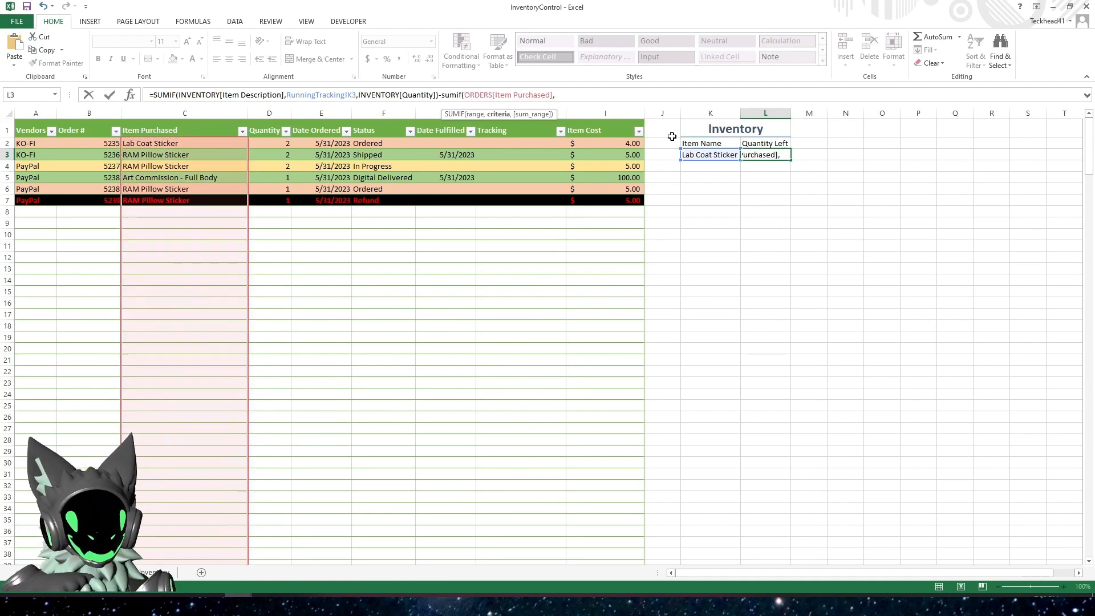
click(701, 154)
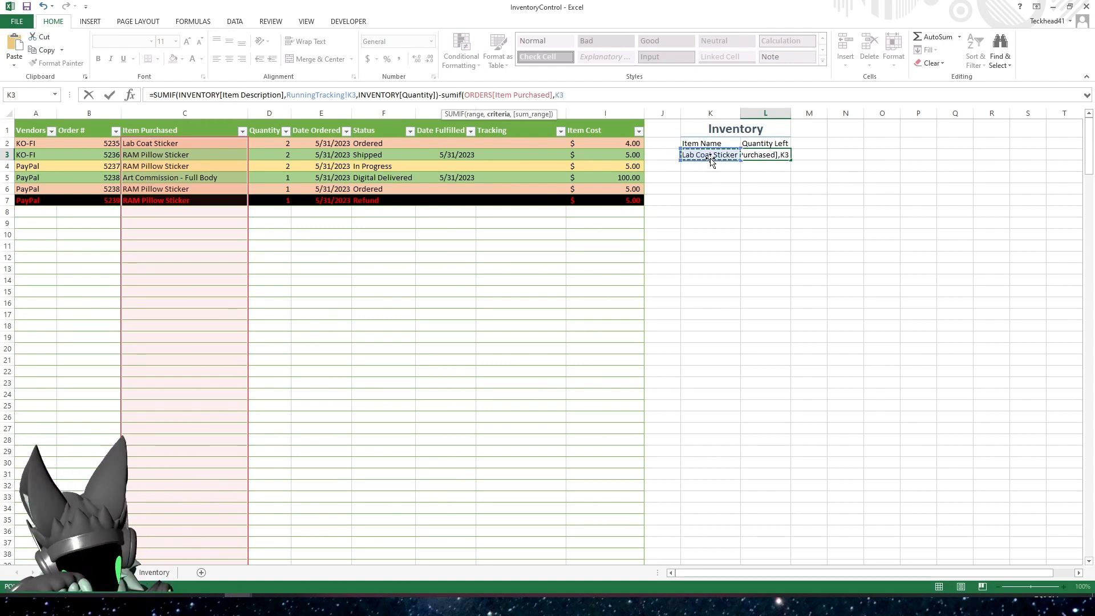
text(,)
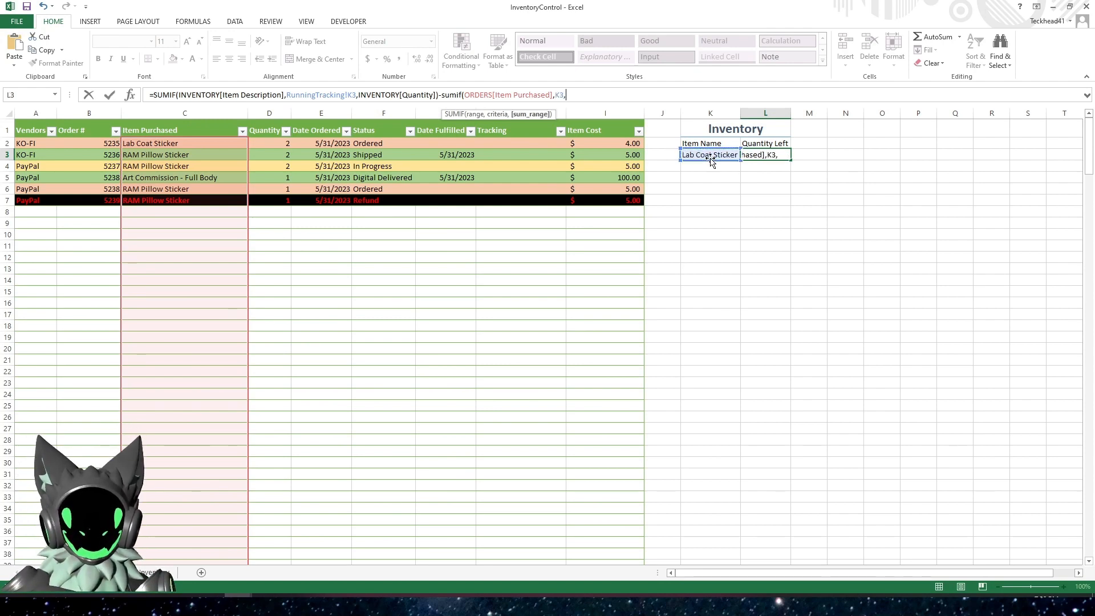
click(268, 119)
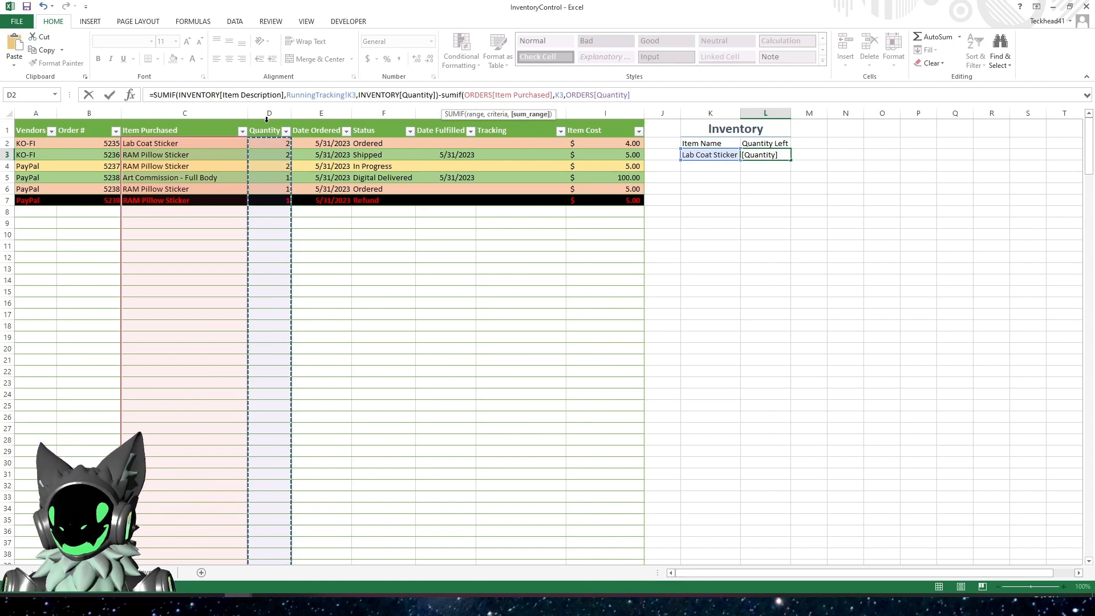
text())
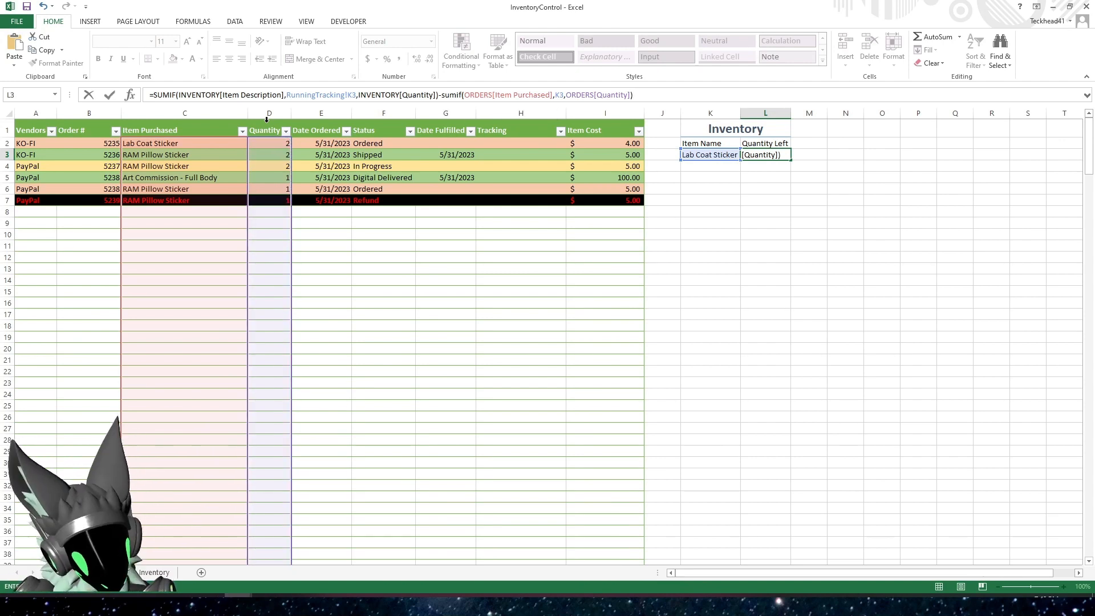
key(Return)
click(759, 154)
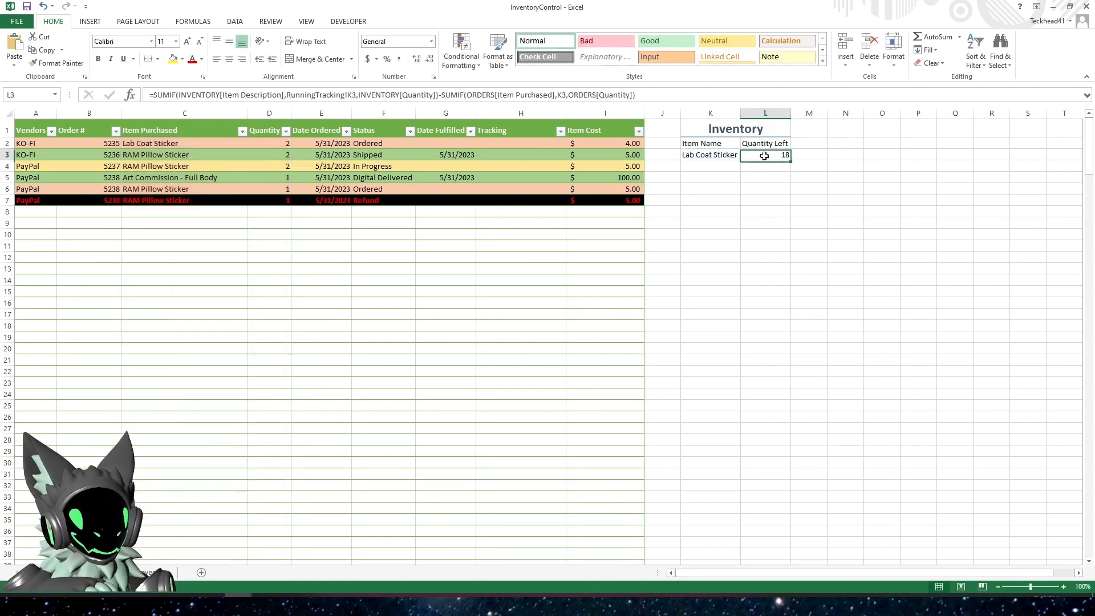
Compare the Quantity Left result in L3 with the ordered Lab Coat Sticker quantity in D2
click(771, 279)
click(773, 155)
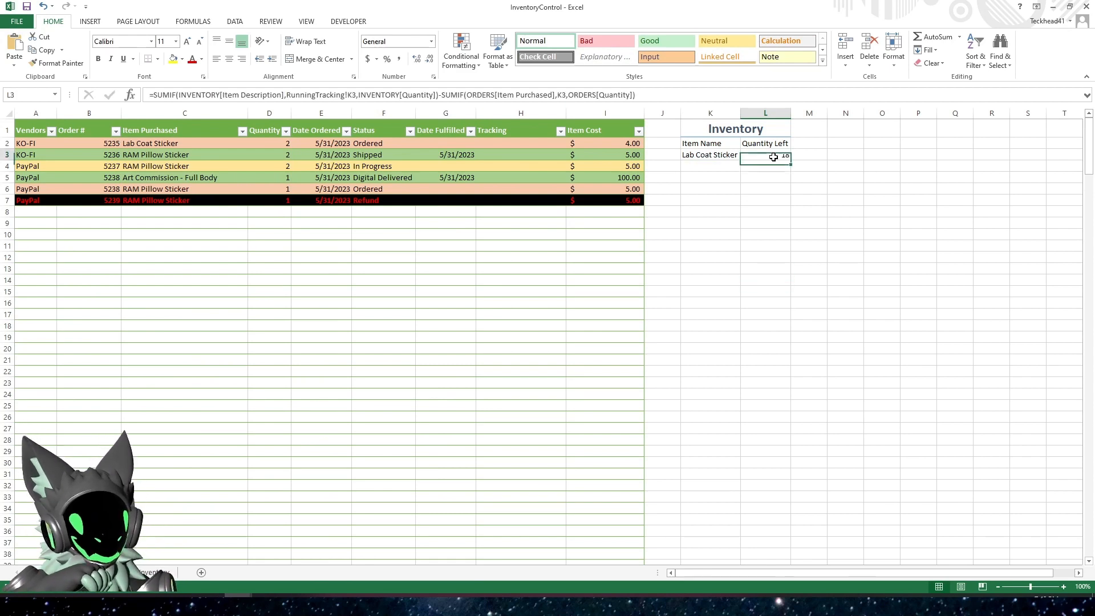
click(254, 142)
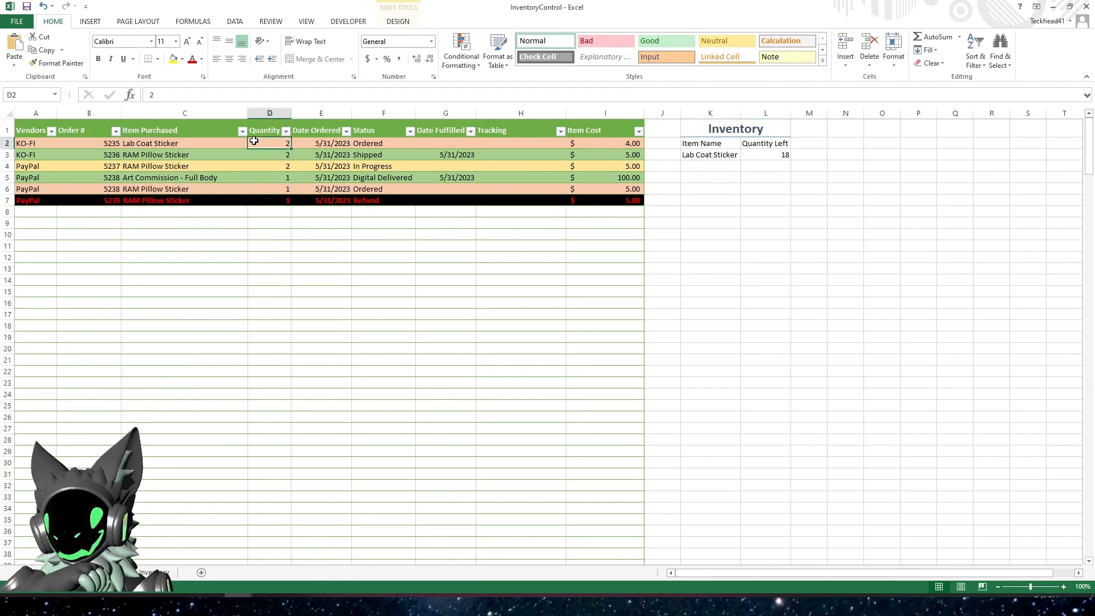
click(776, 152)
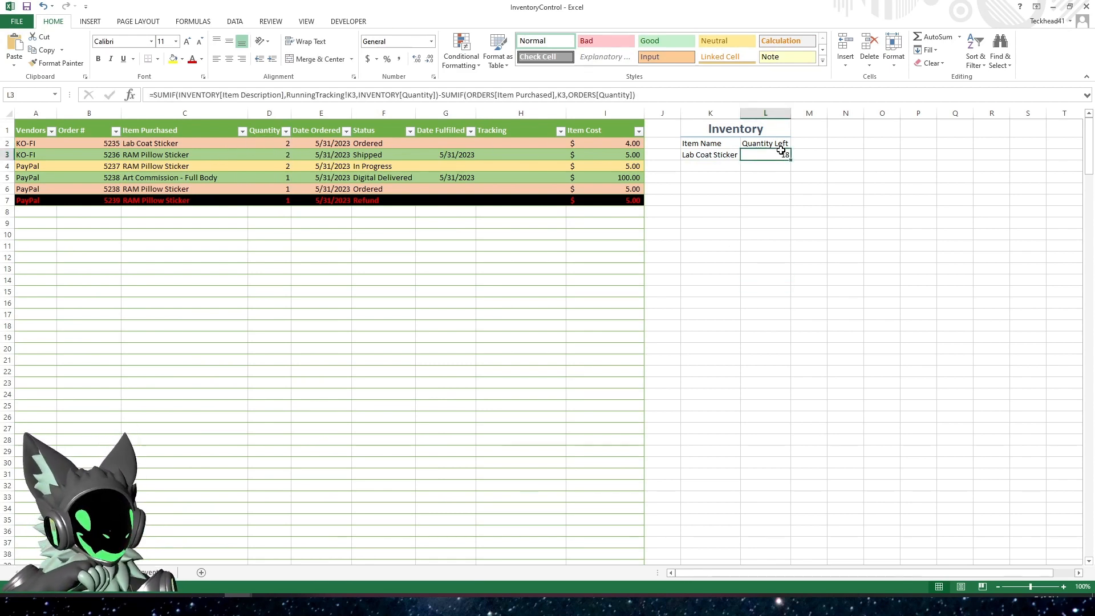
Test the L3 formula by setting the Lab Coat Sticker order quantity in D2 to 10, and set it back to 2
click(258, 144)
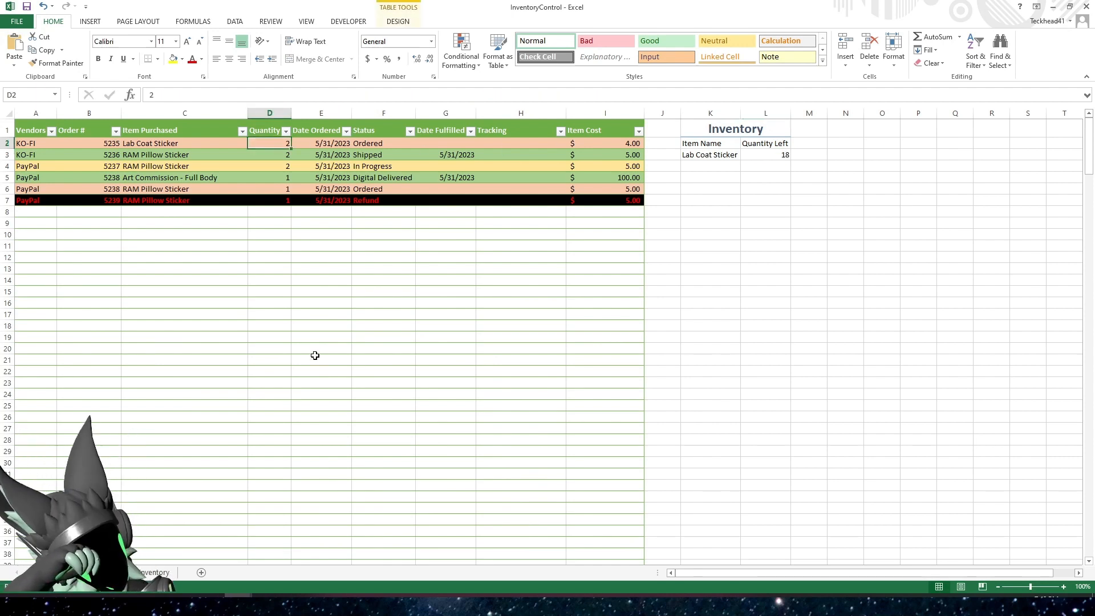
text(10)
key(Return)
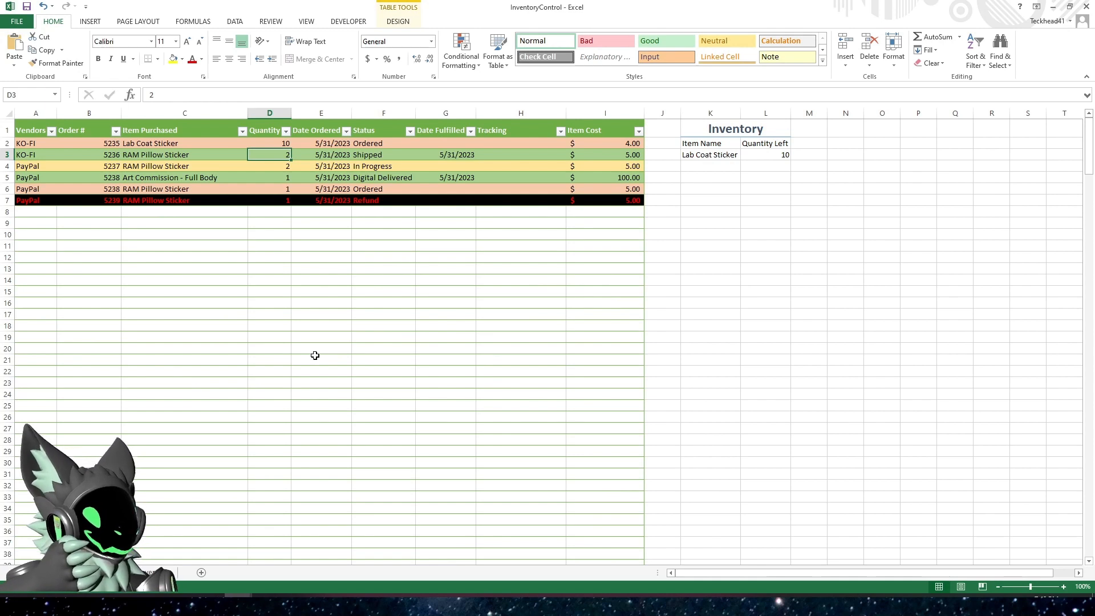
key(Up)
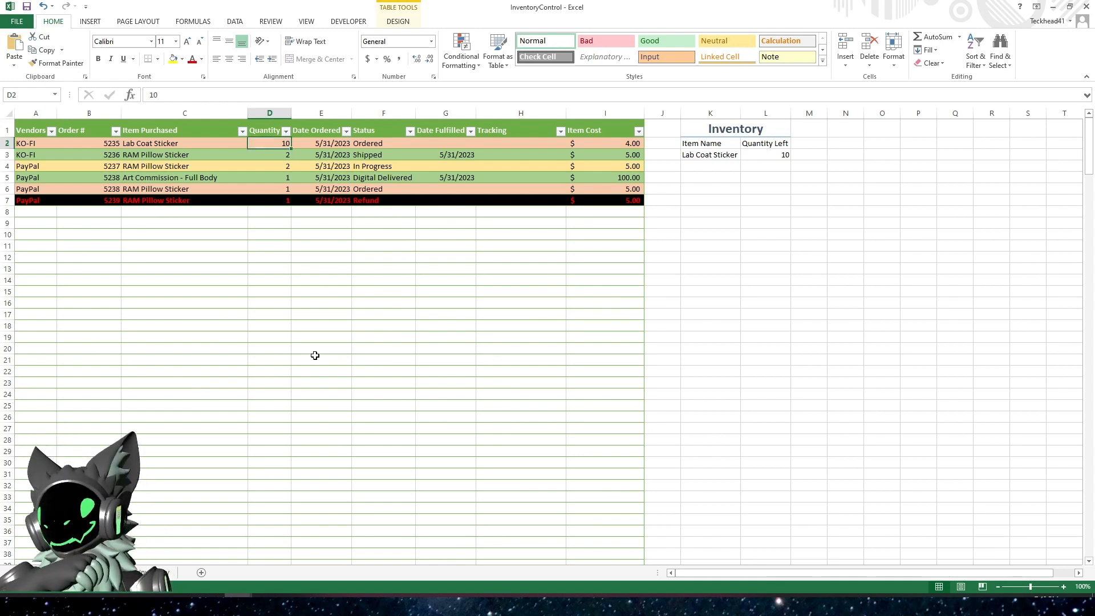
text(2)
key(Return)
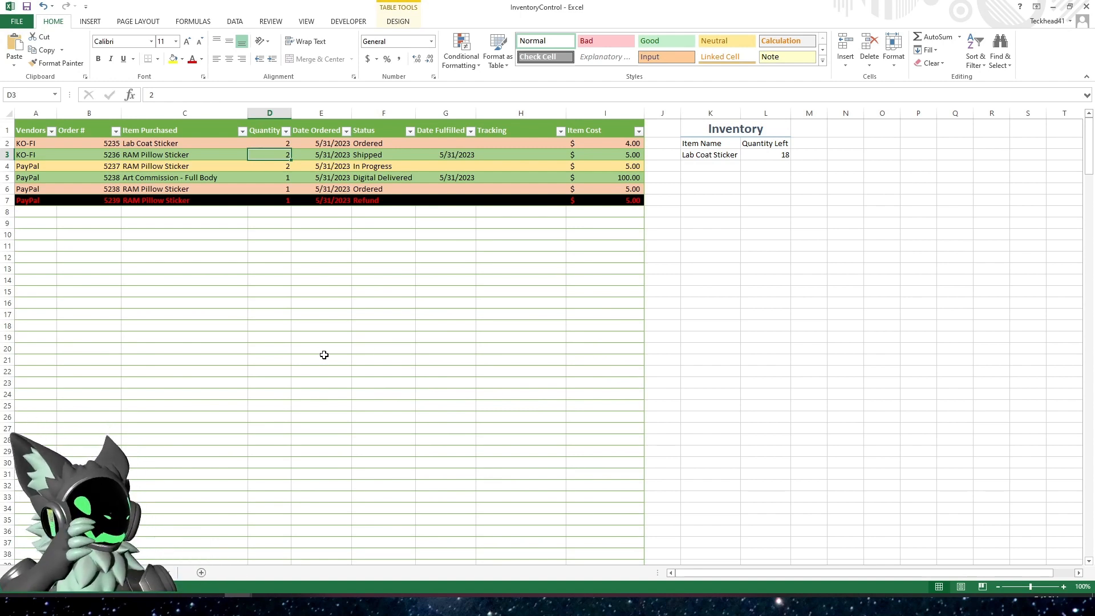
Review the combined SUMIF formula in L3 and leave it without editing
click(775, 154)
click(746, 97)
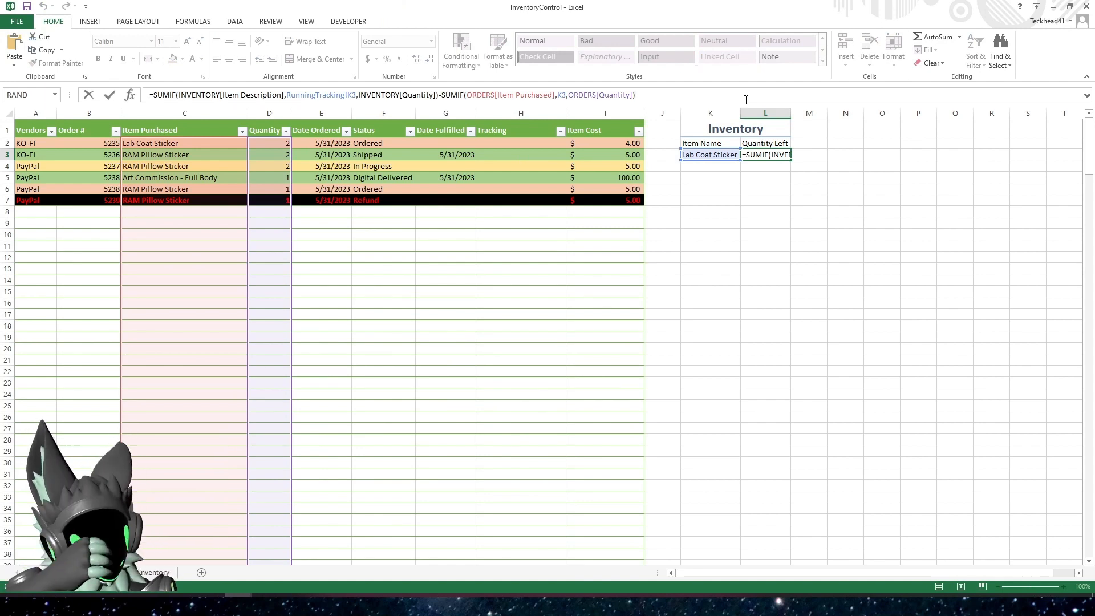
key(Escape)
click(749, 232)
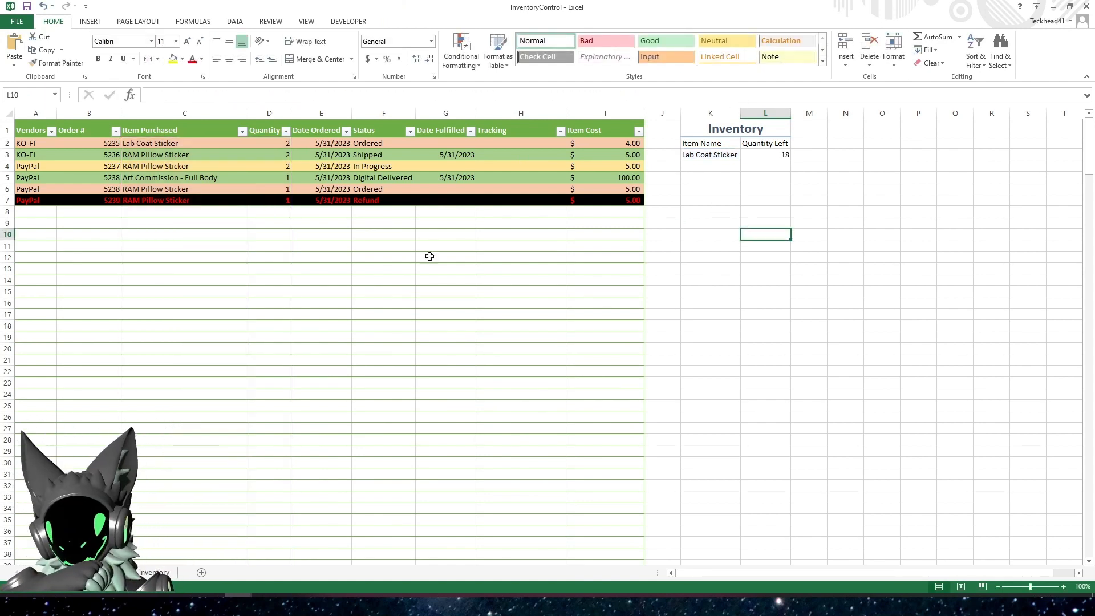
Copy Lab Coat Sticker and RAM Pillow Sticker from the Inventory sheet's Item Descriptions and paste them as values starting at K4 on RunningTracking
click(154, 573)
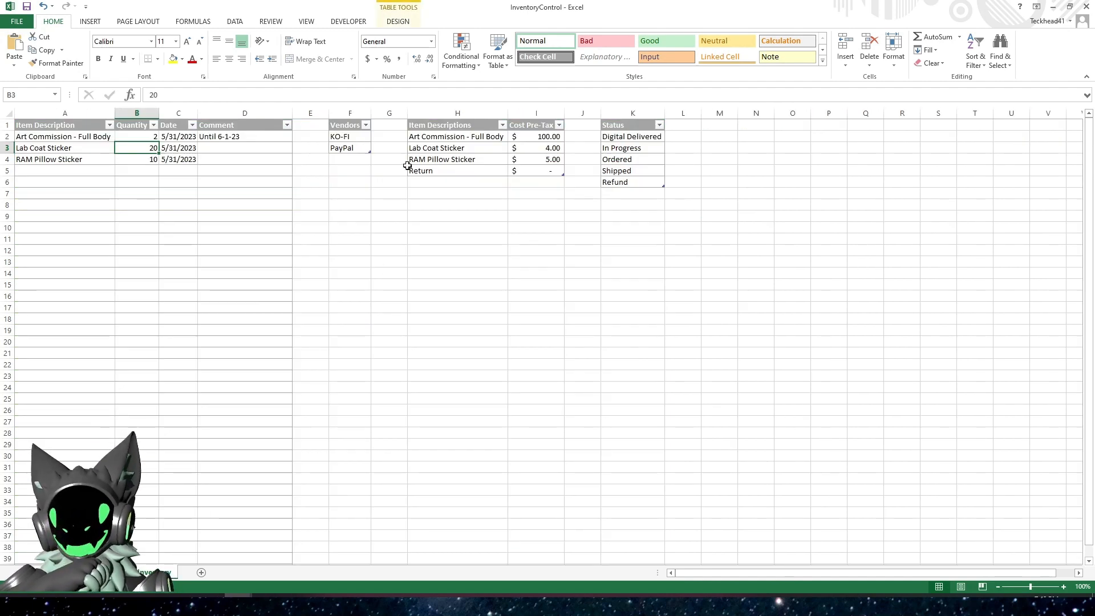
click(442, 148)
drag(442, 148, 444, 159)
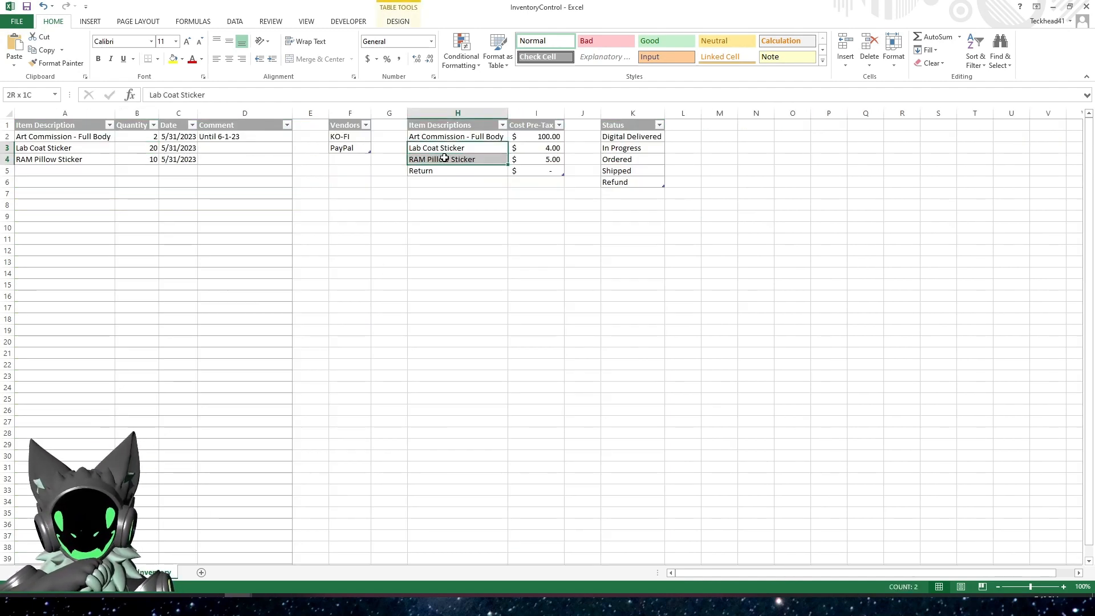
right_click(448, 150)
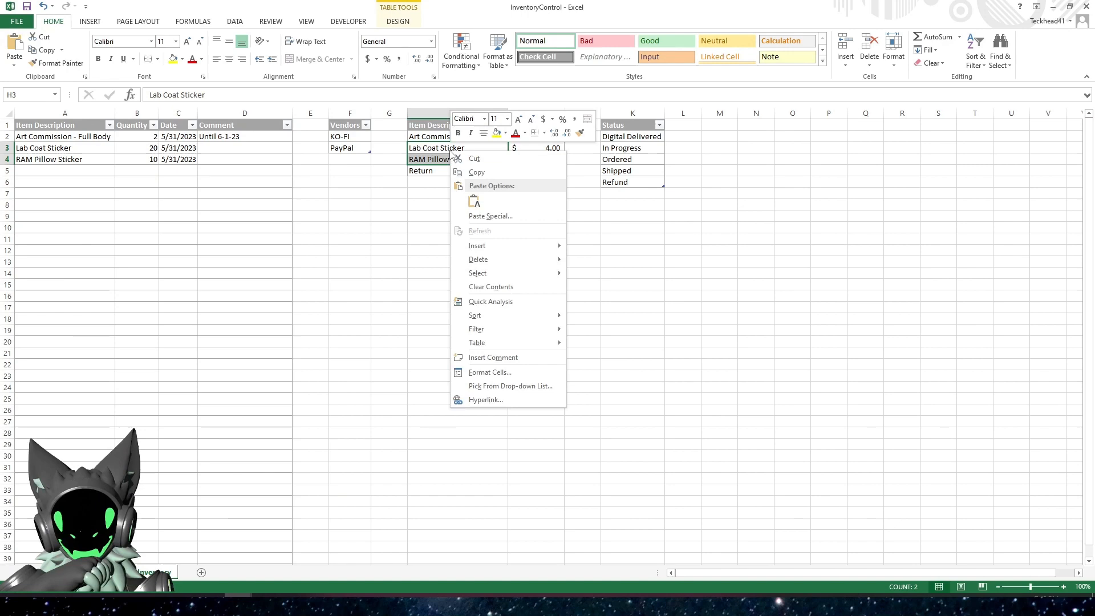
click(479, 173)
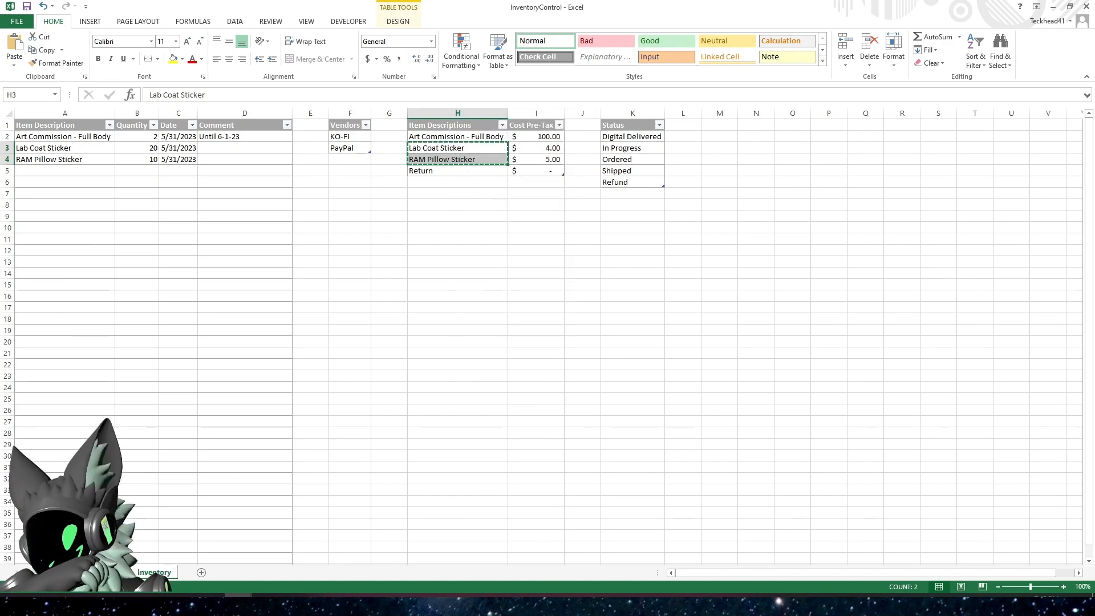
key(ctrl+Page_Up)
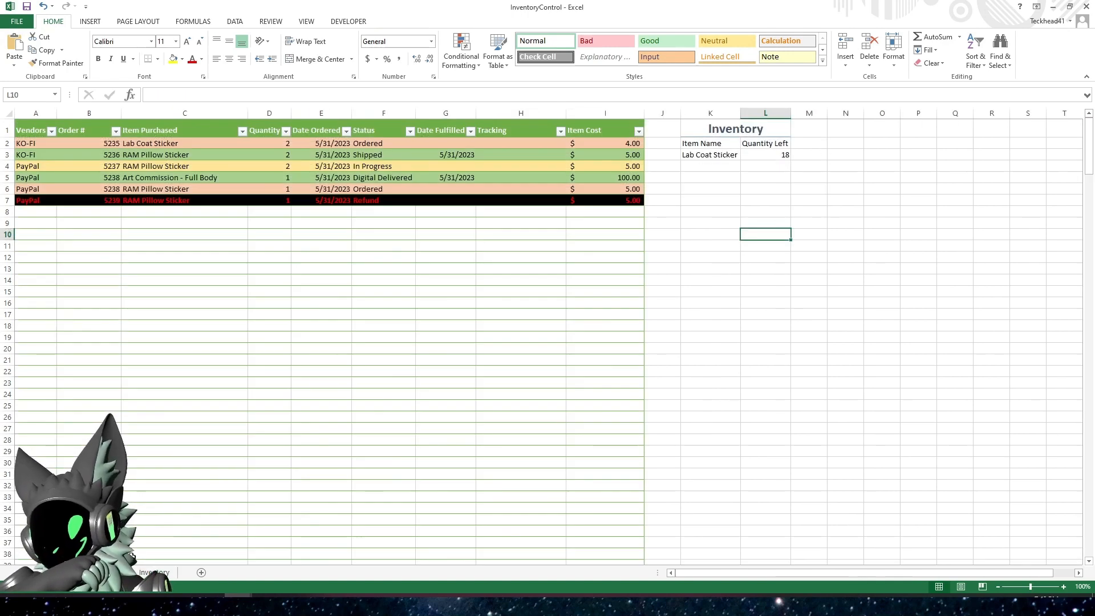
click(717, 166)
right_click(718, 167)
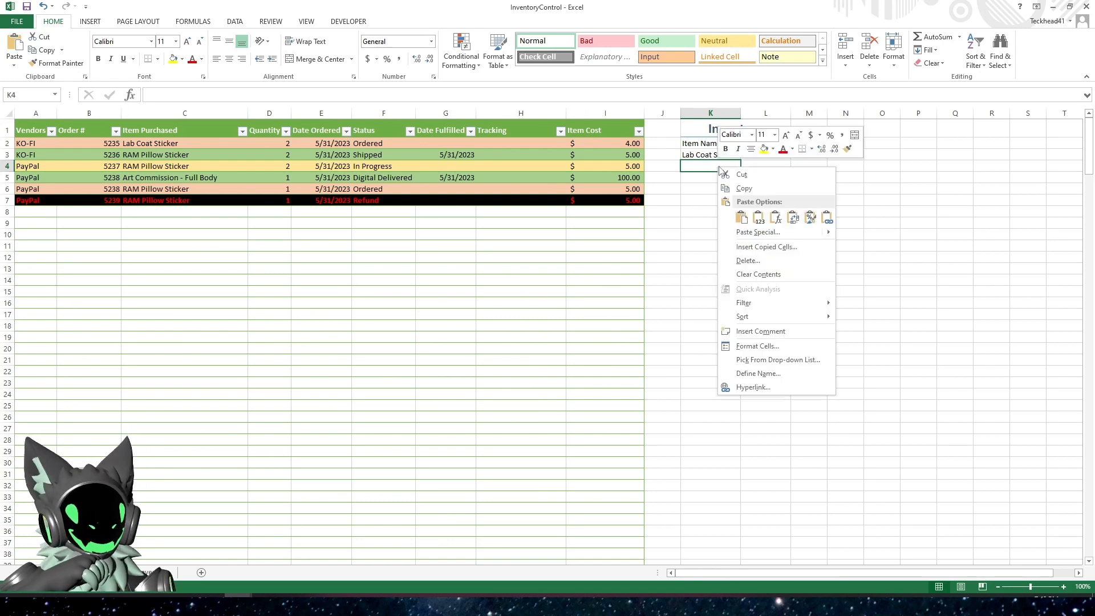
click(759, 219)
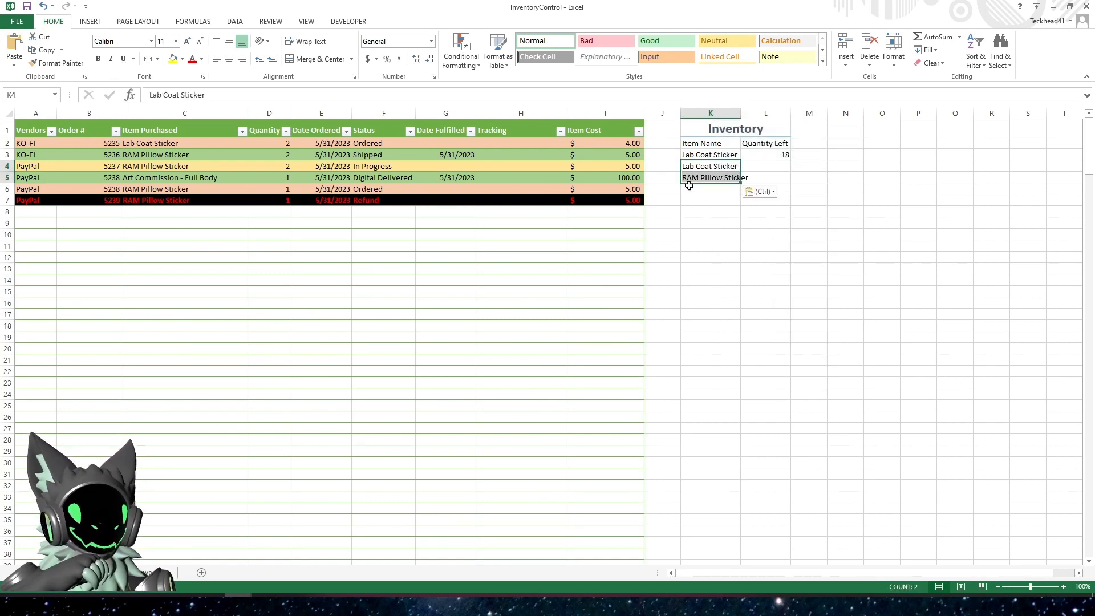
click(700, 168)
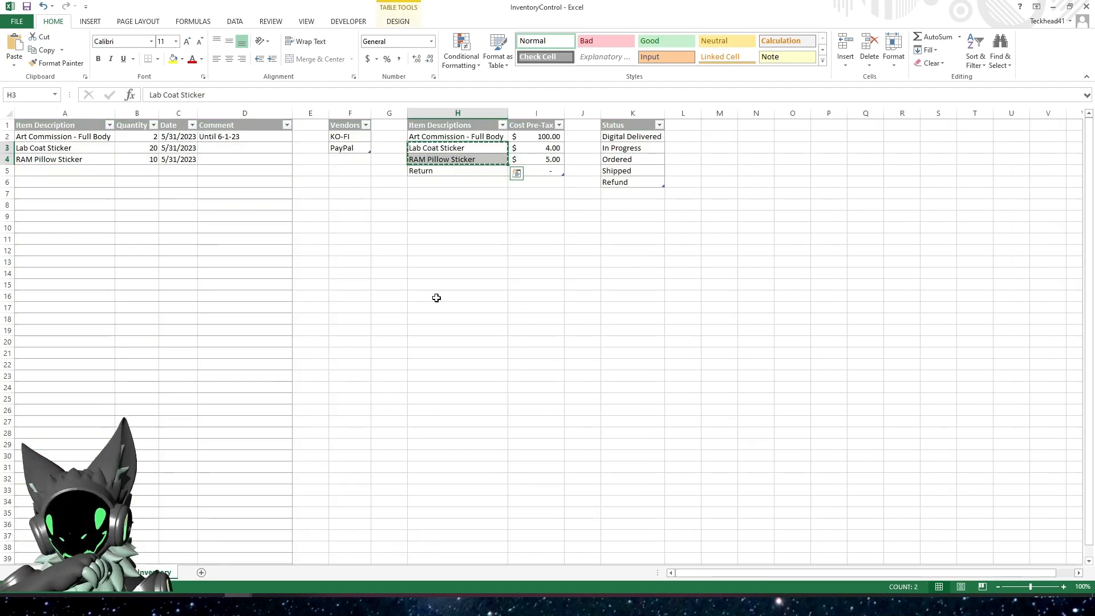
click(445, 137)
right_click(450, 137)
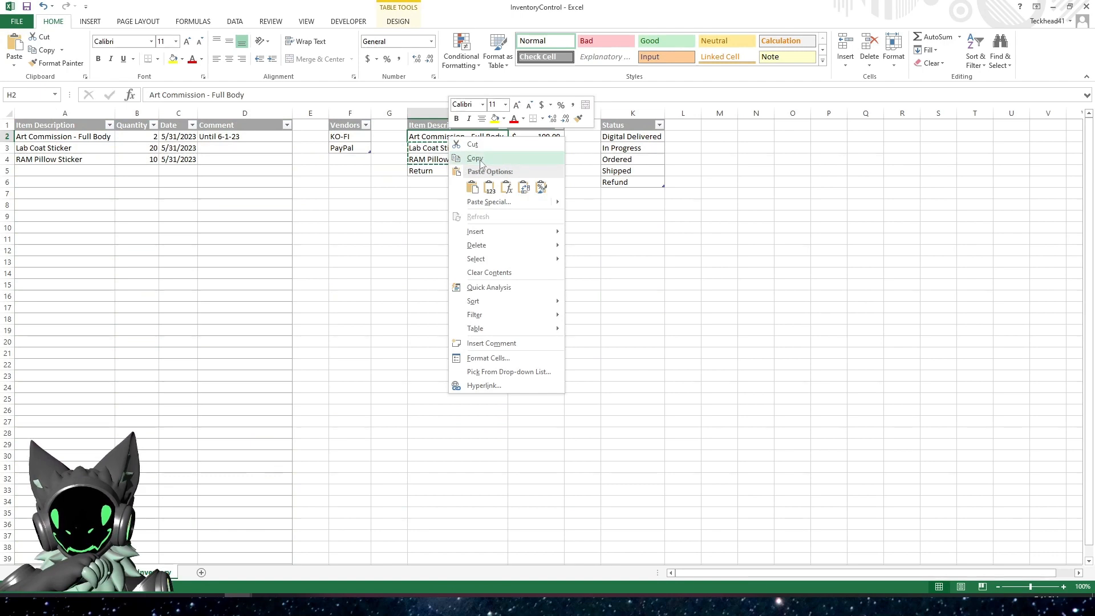
click(473, 159)
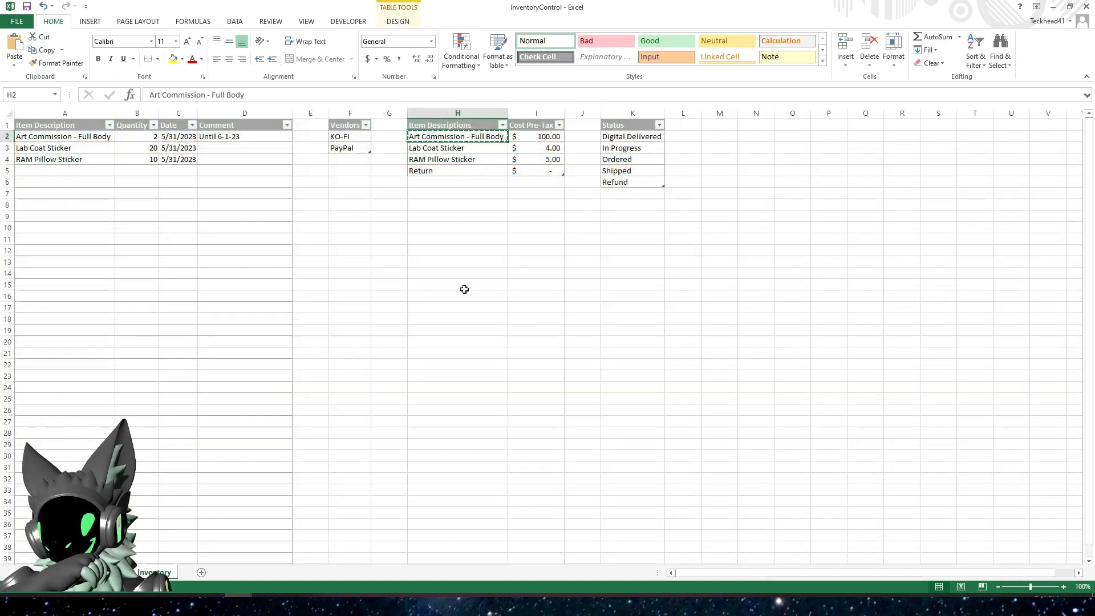
Copy H2:H4 of the Inventory sheet's Item Descriptions and paste the item names as values starting at K3 on RunningTracking
drag(451, 138, 449, 155)
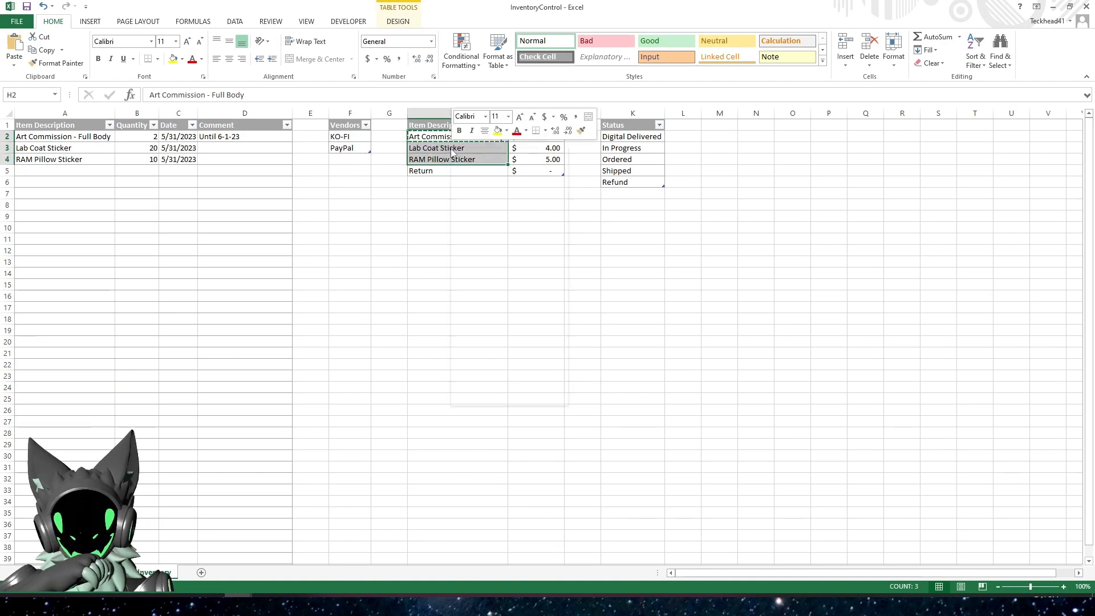
right_click(448, 155)
click(479, 169)
click(108, 572)
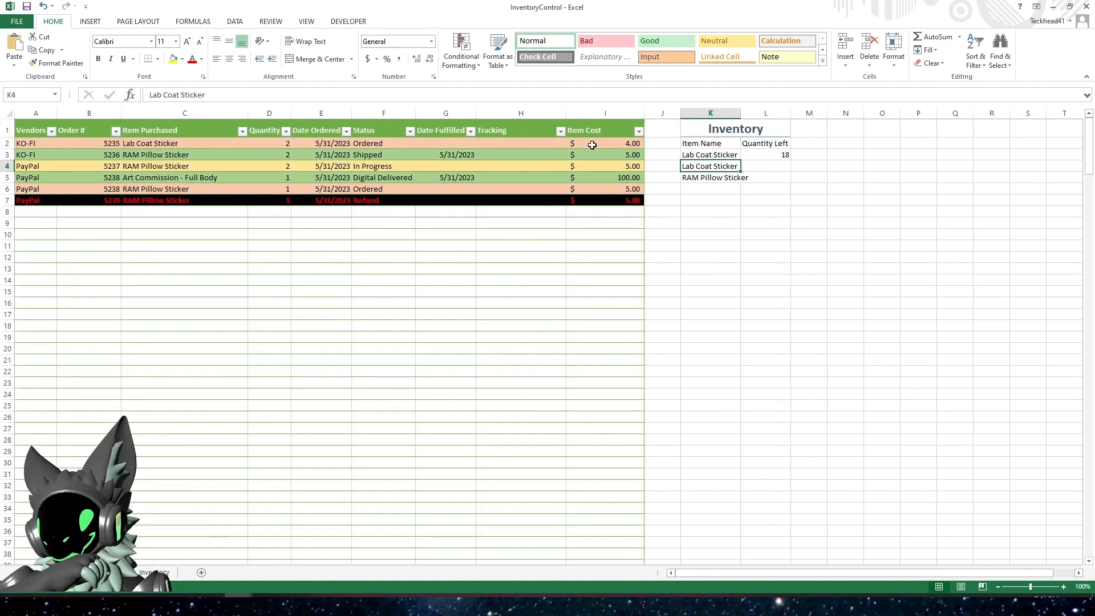
click(703, 155)
right_click(705, 158)
click(742, 209)
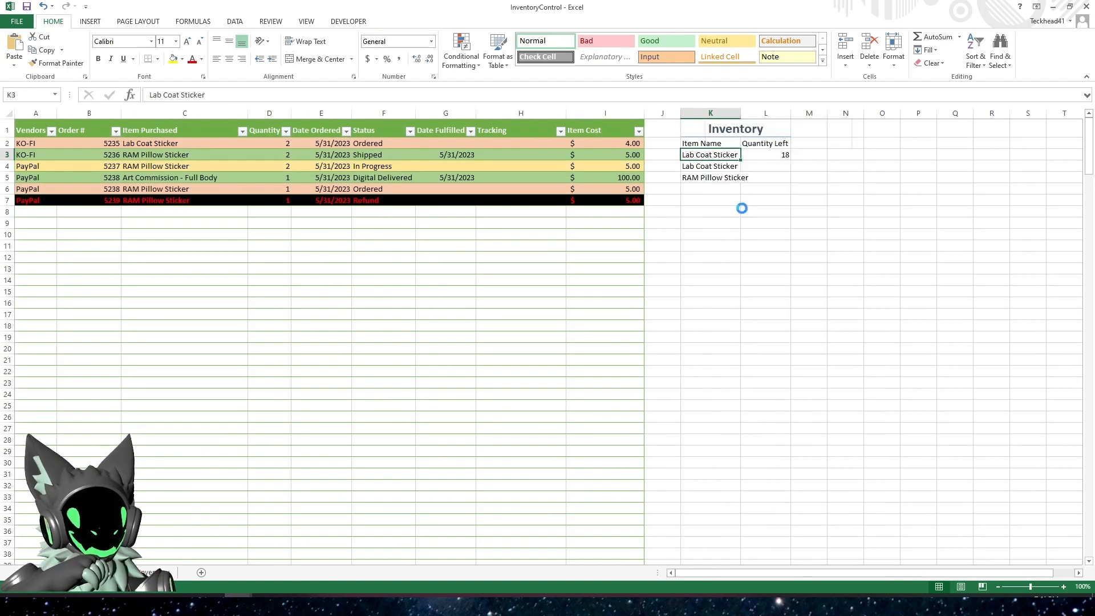
click(756, 152)
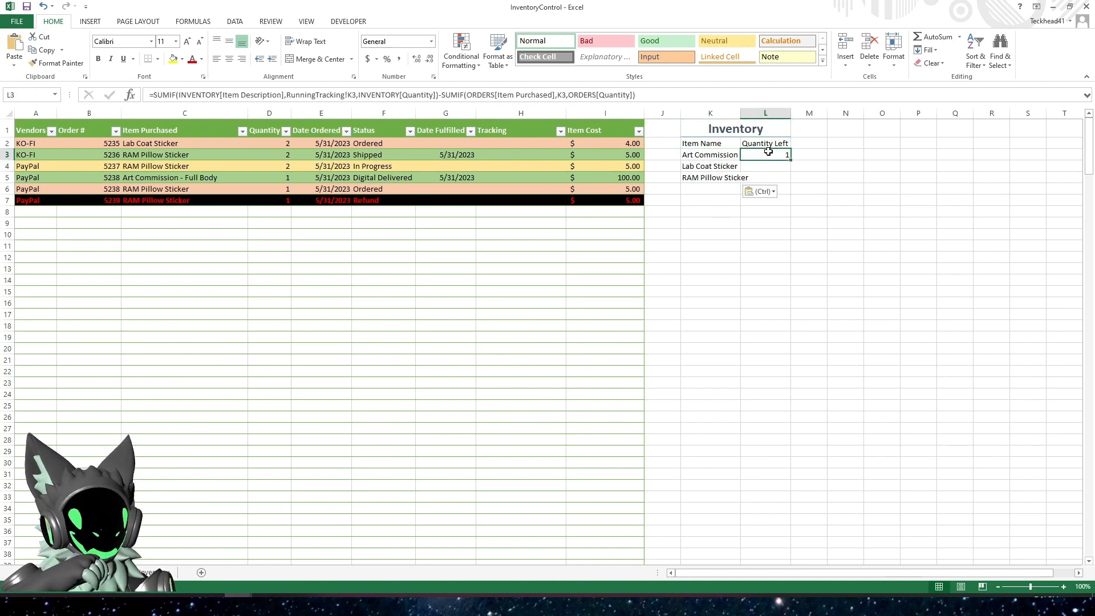
click(723, 152)
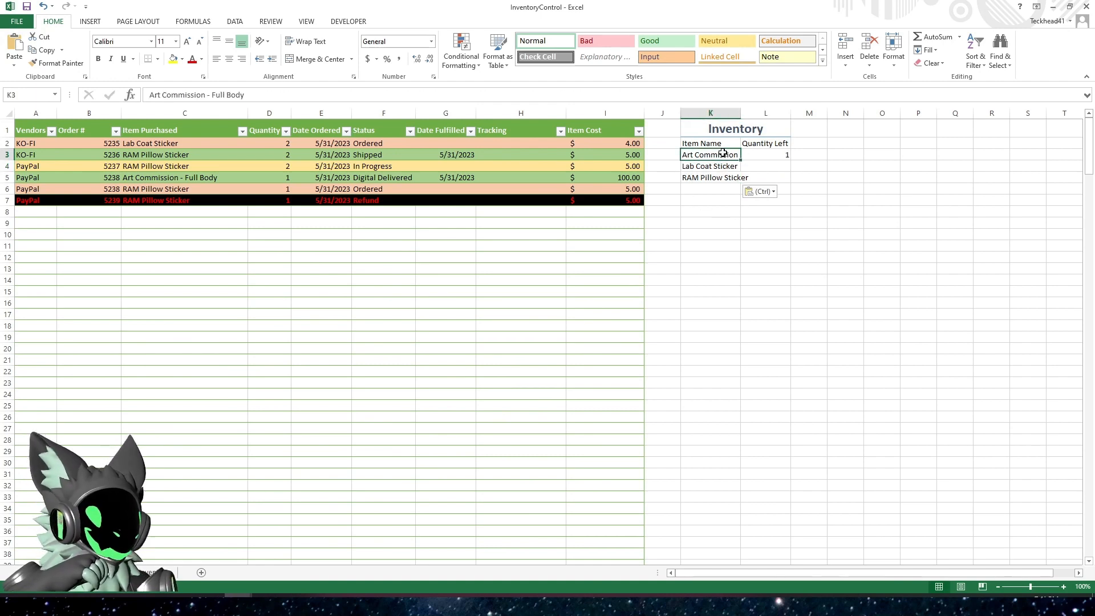
Autofit column K to the item names and fill the L3 quantity-left formula down through L5
double_click(740, 113)
click(805, 155)
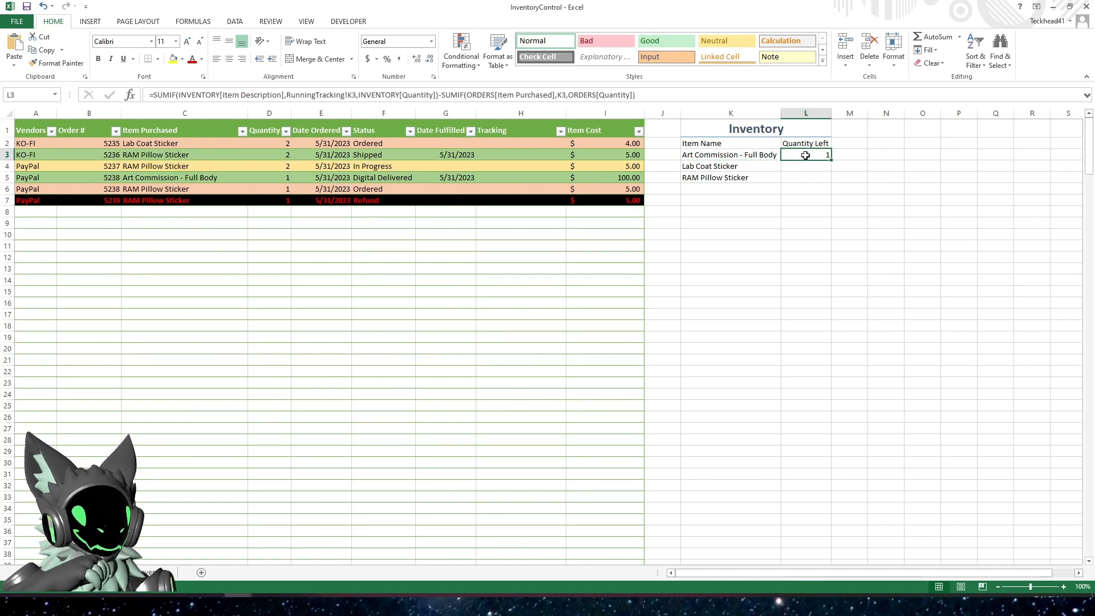
click(725, 96)
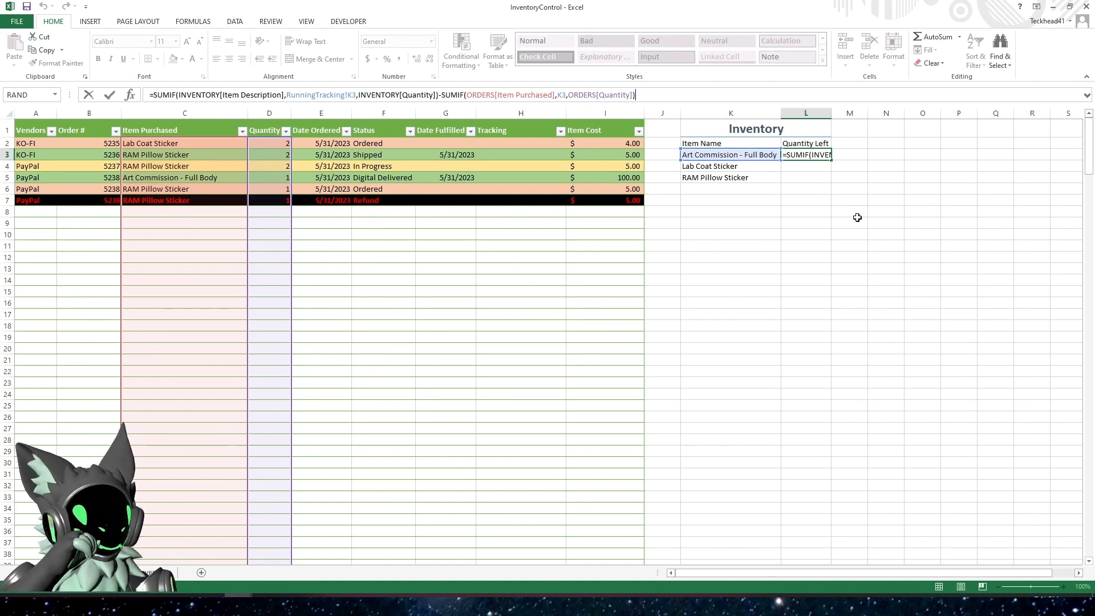
key(ctrl+Return)
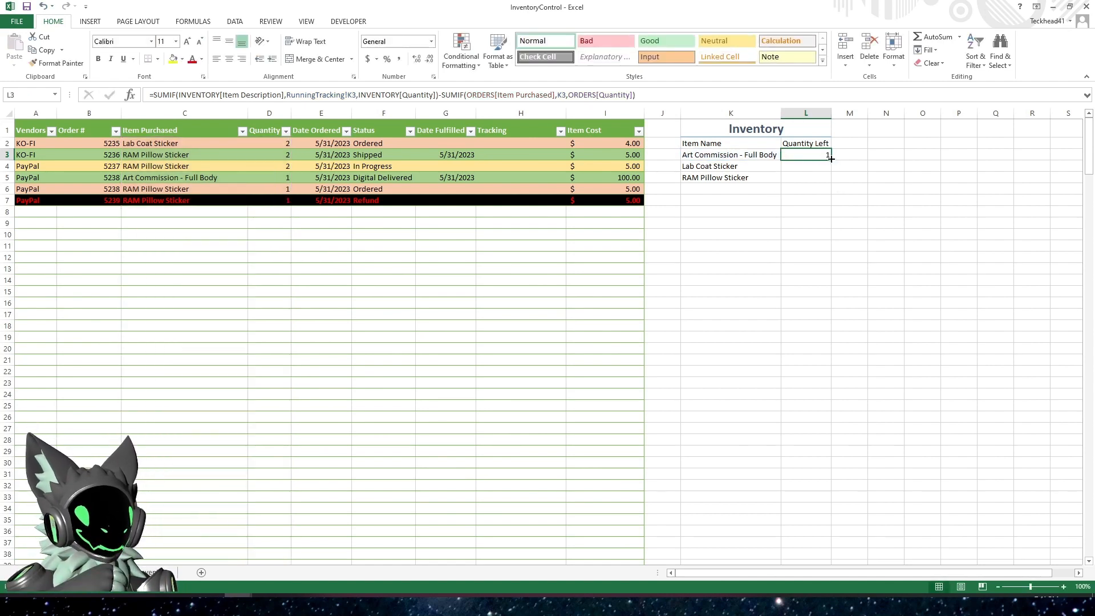
drag(831, 159, 831, 185)
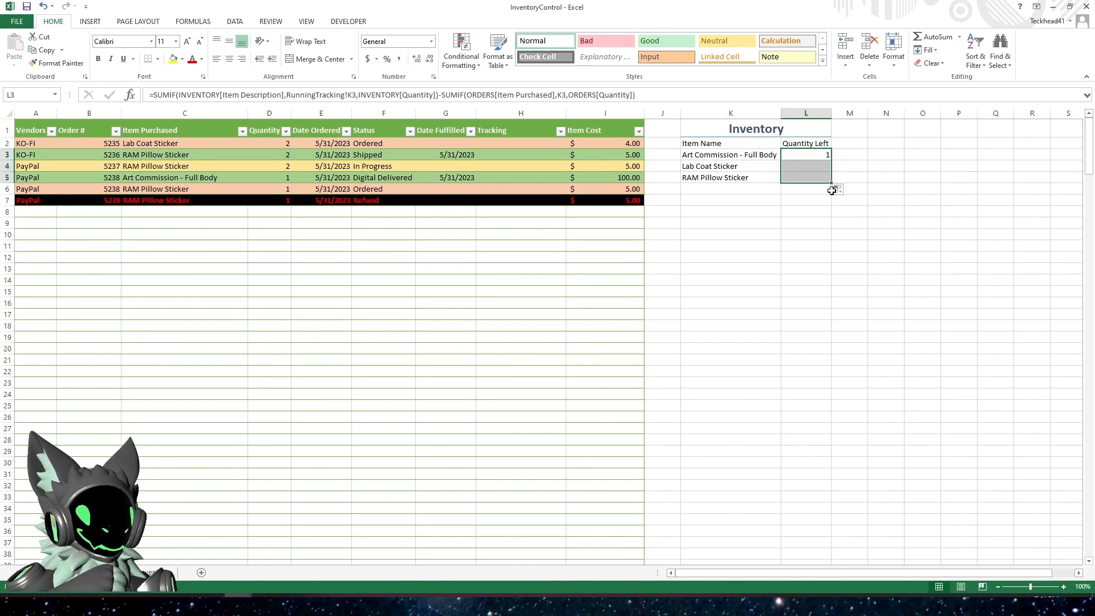
click(793, 223)
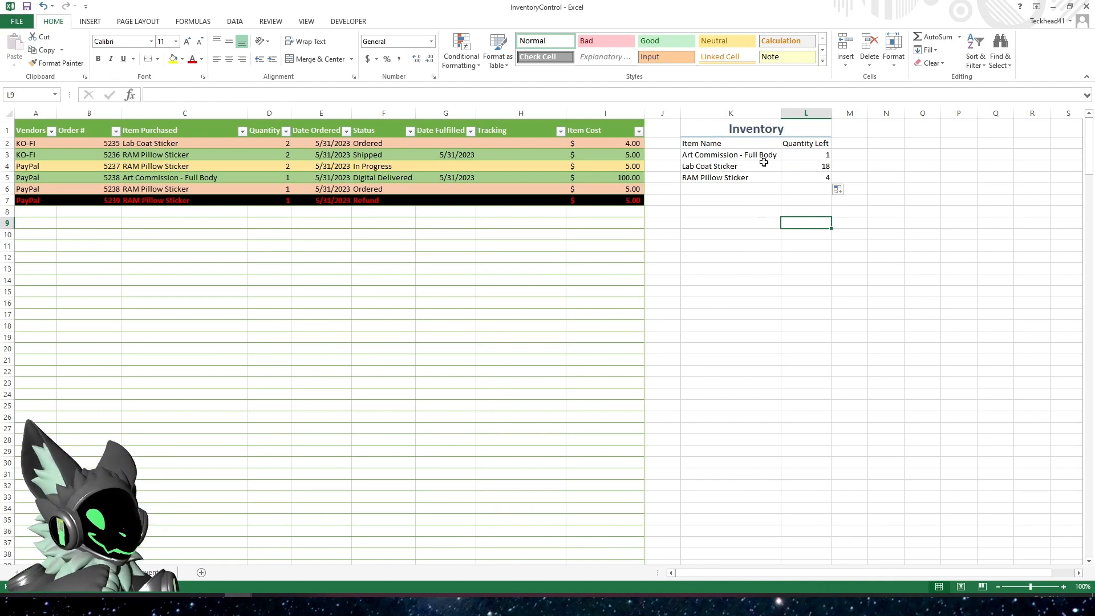
Check Art Commission - Full Body's quantity left against its order quantity in D5 and its stock quantity on the Inventory sheet
click(809, 166)
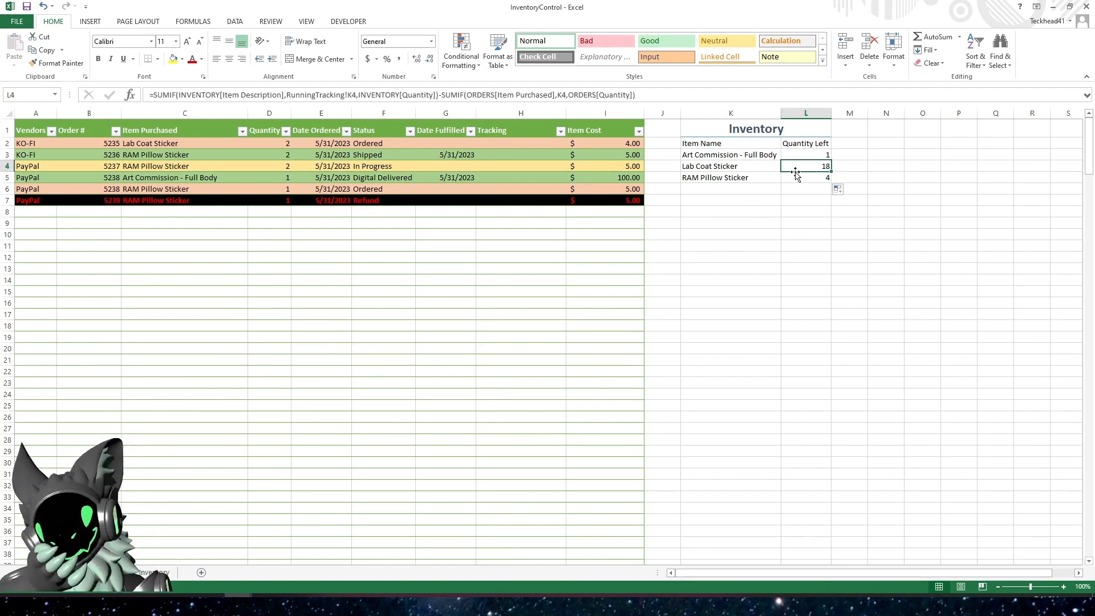
click(746, 155)
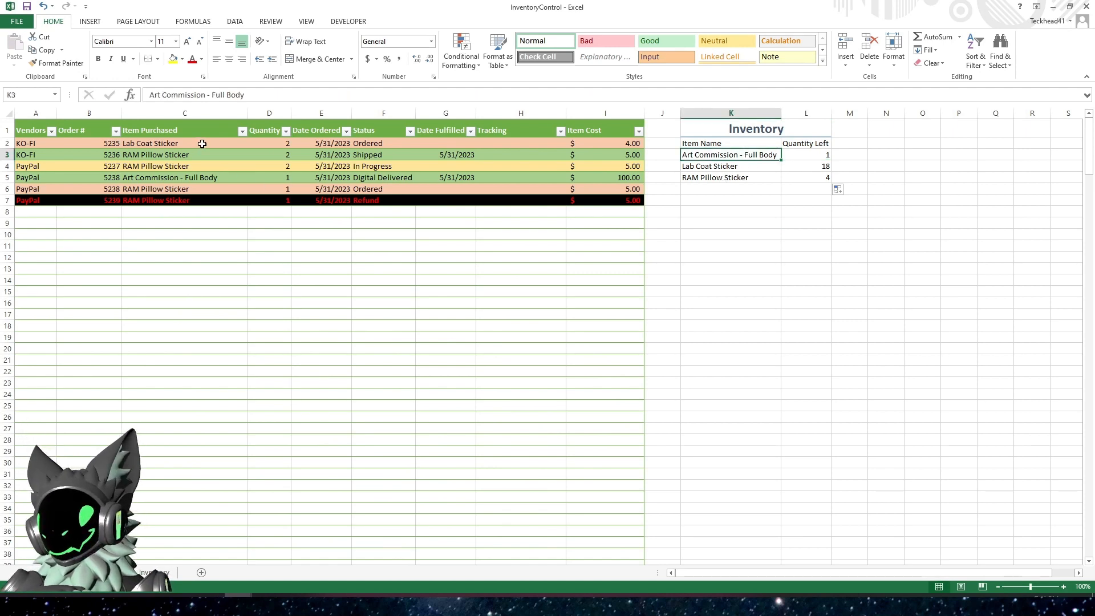
click(153, 178)
click(269, 178)
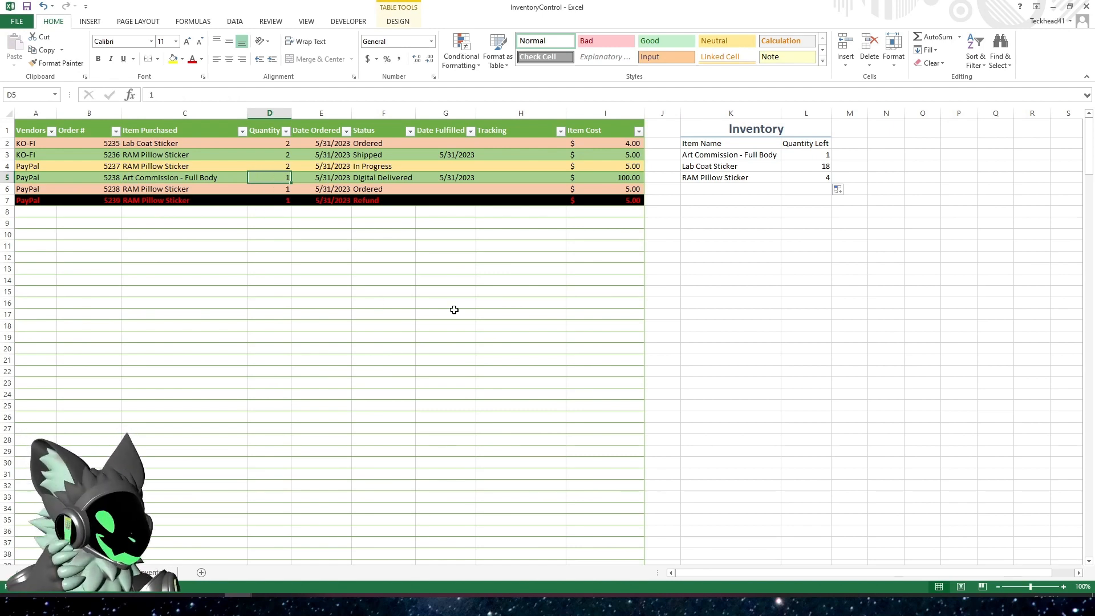
key(ctrl+Page_Up)
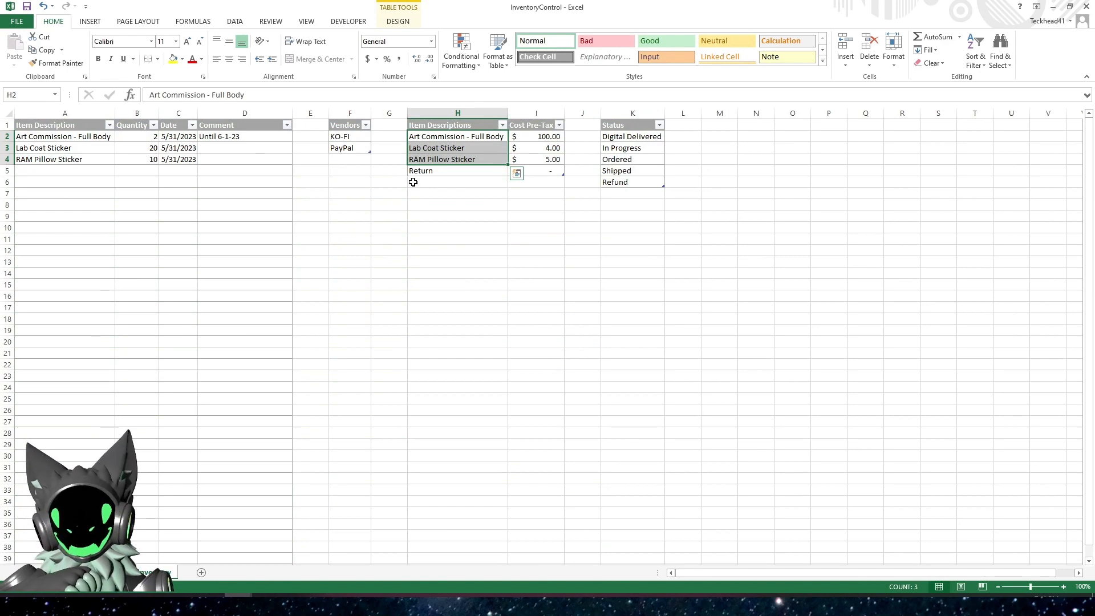
click(452, 182)
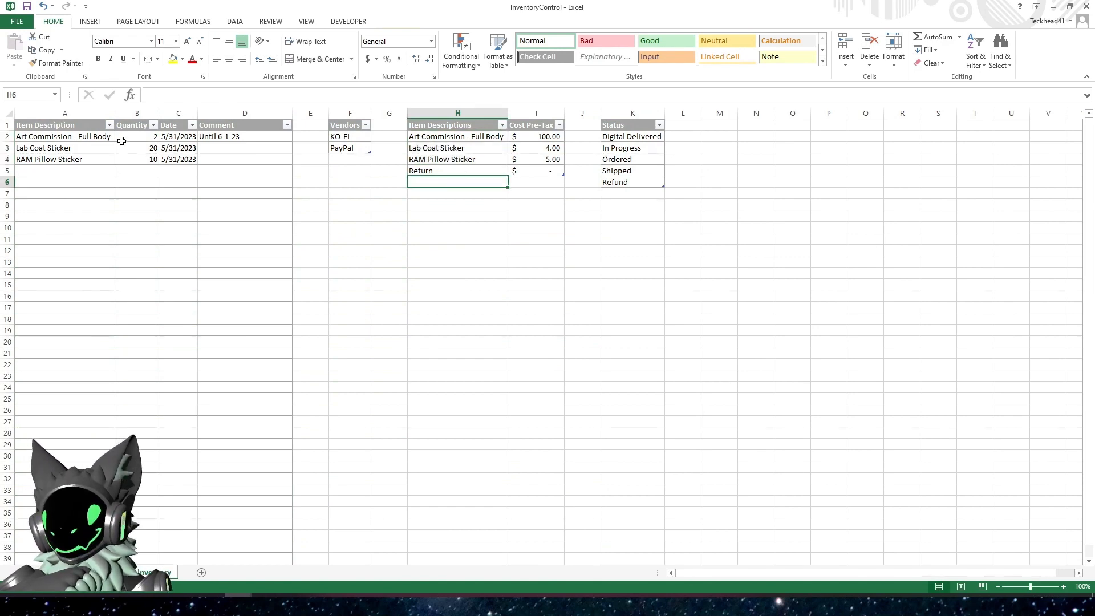
click(129, 134)
key(ctrl+Page_Down)
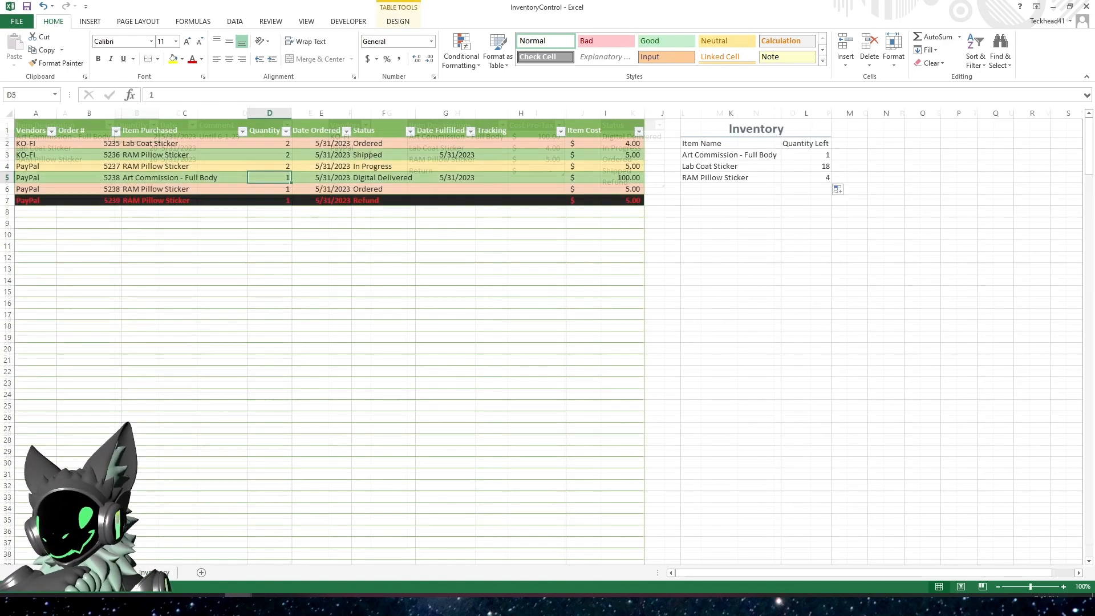
click(807, 155)
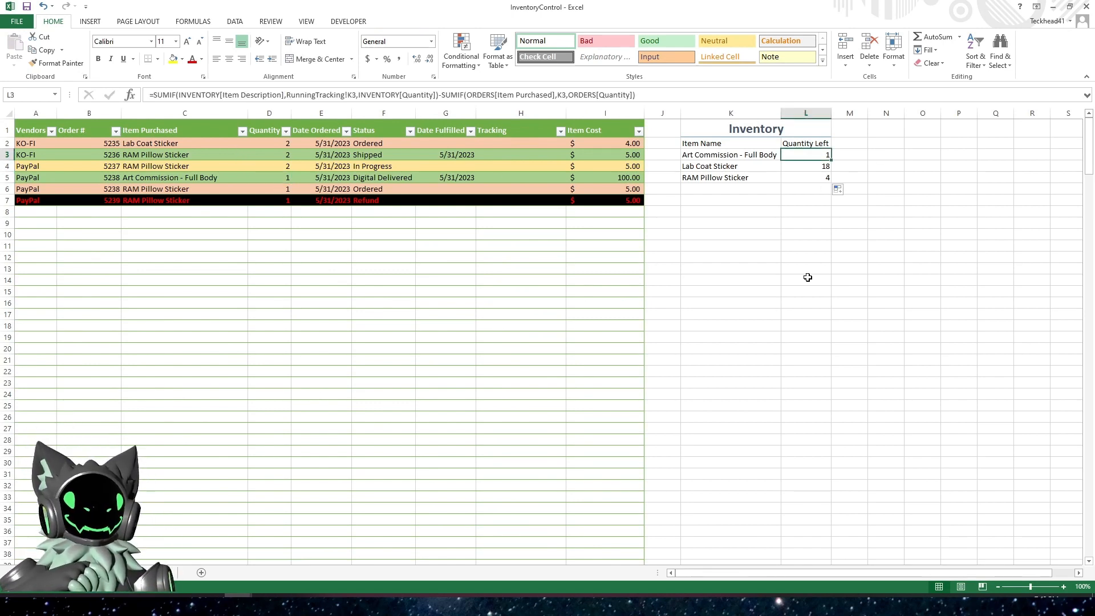
Look up RAM Pillow Sticker's stock quantity in B4 of the Inventory sheet and return to RunningTracking
click(729, 165)
click(386, 222)
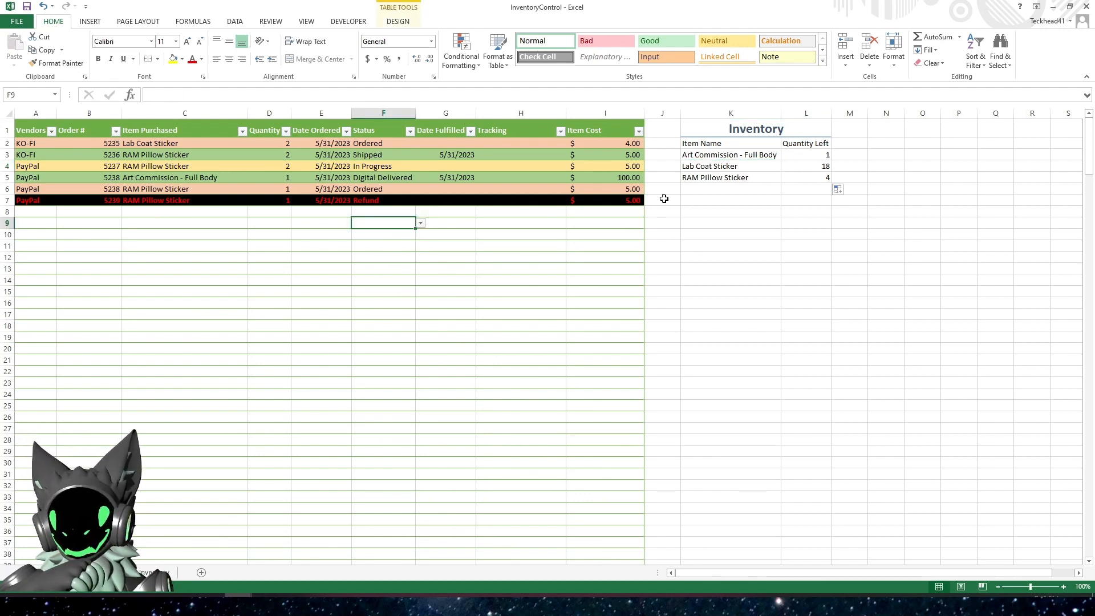
click(730, 179)
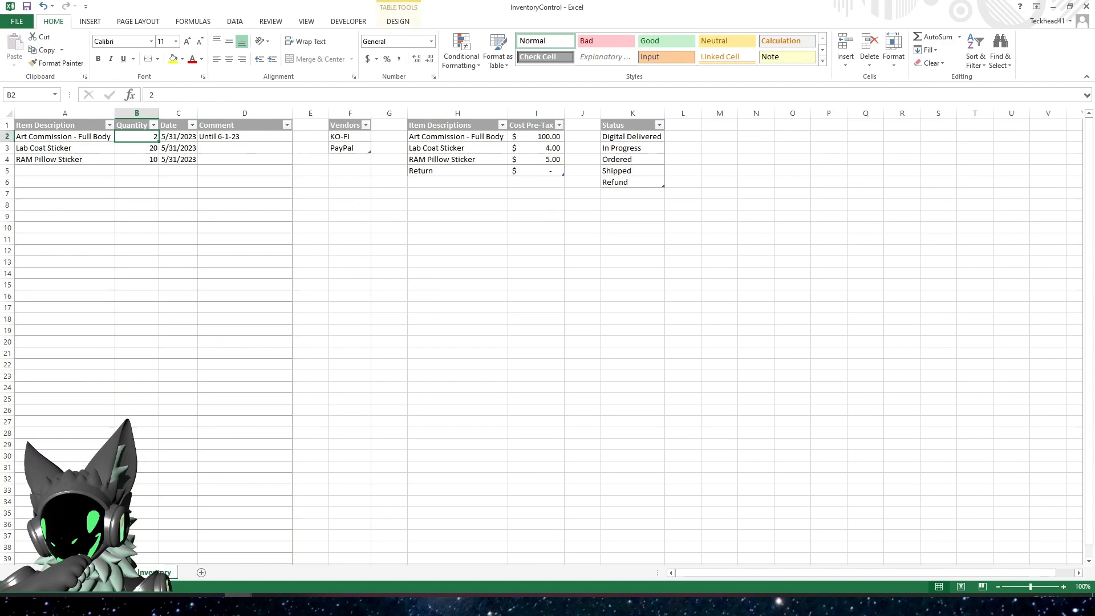
click(153, 572)
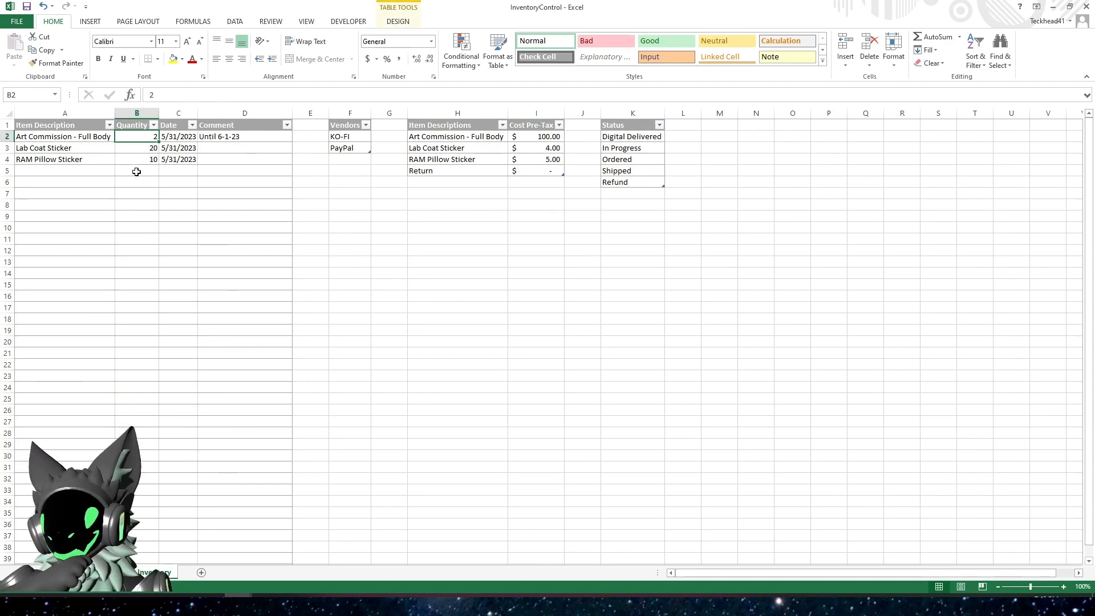
click(141, 160)
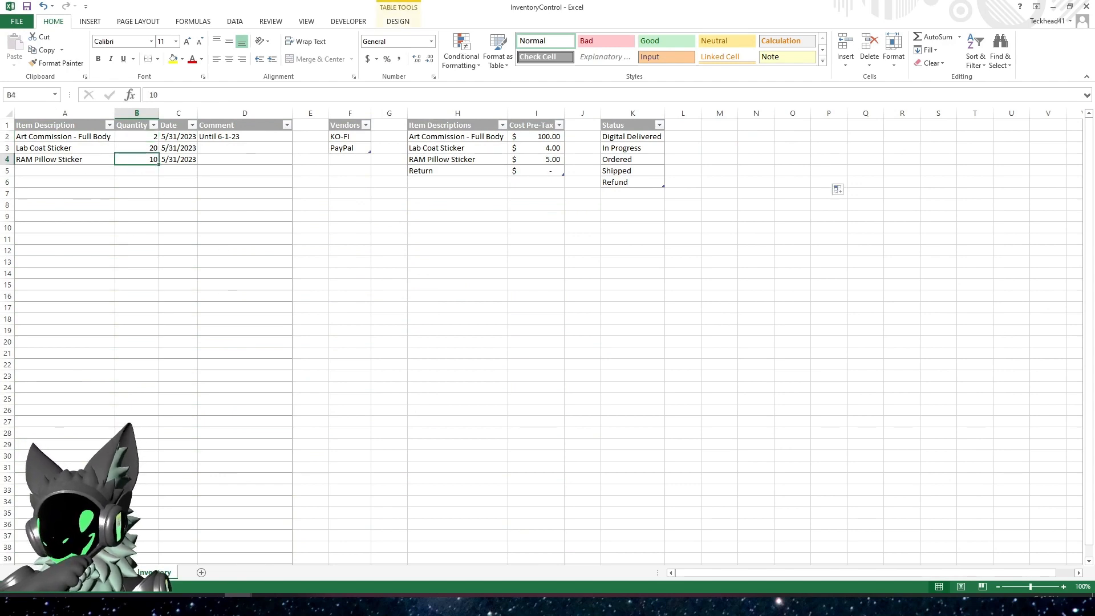
key(ctrl+Page_Up)
Filter Item Purchased to RAM Pillow Sticker, select the ordered quantities to check their sum, and clear the filter
click(384, 280)
click(242, 132)
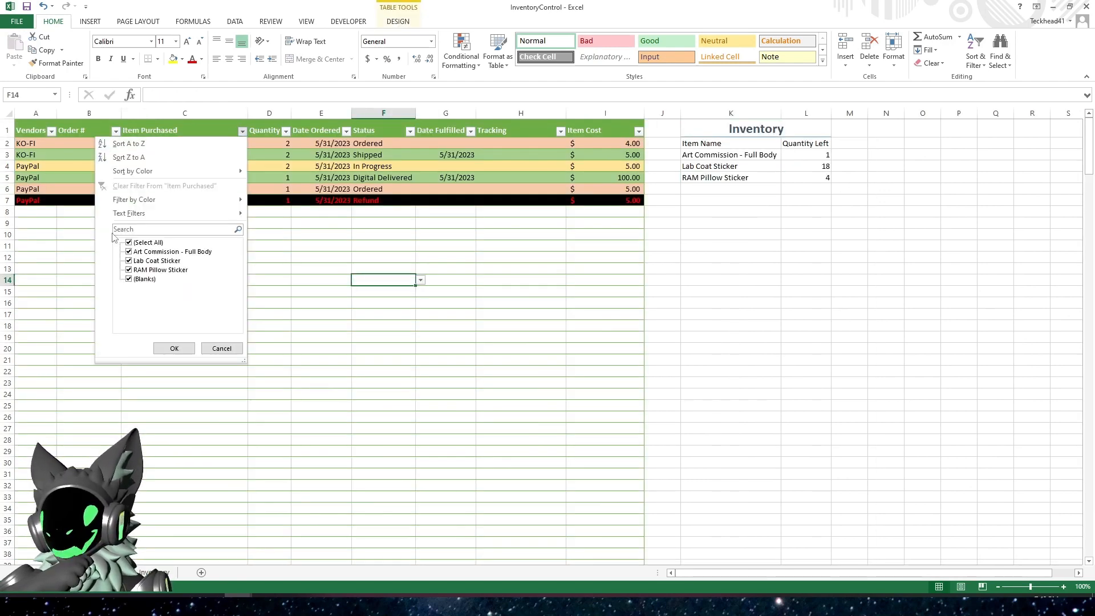
click(142, 242)
click(159, 270)
click(171, 348)
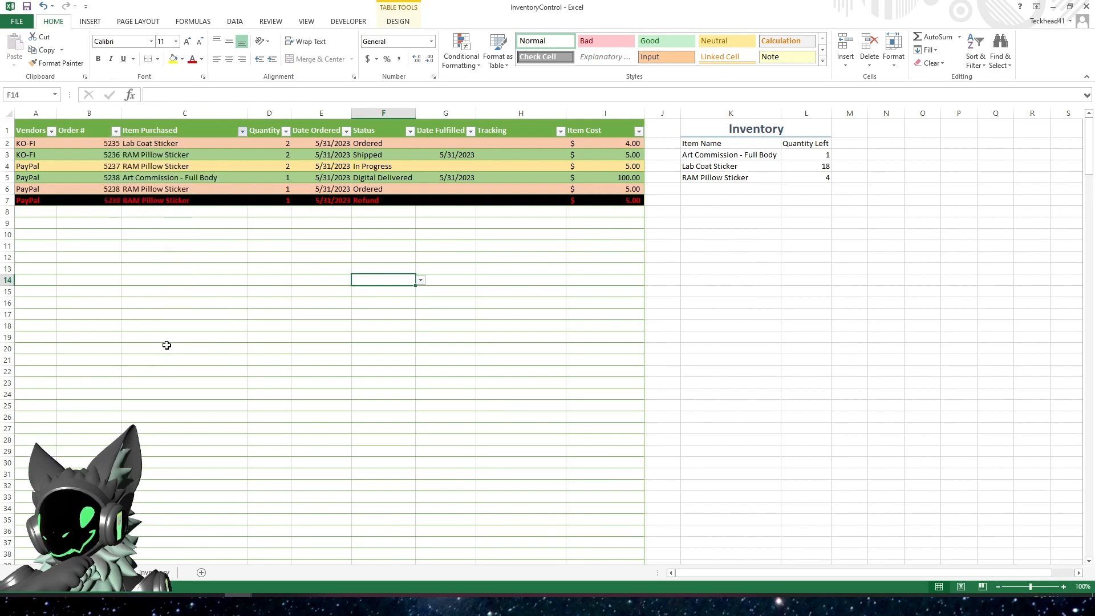
drag(279, 144, 276, 173)
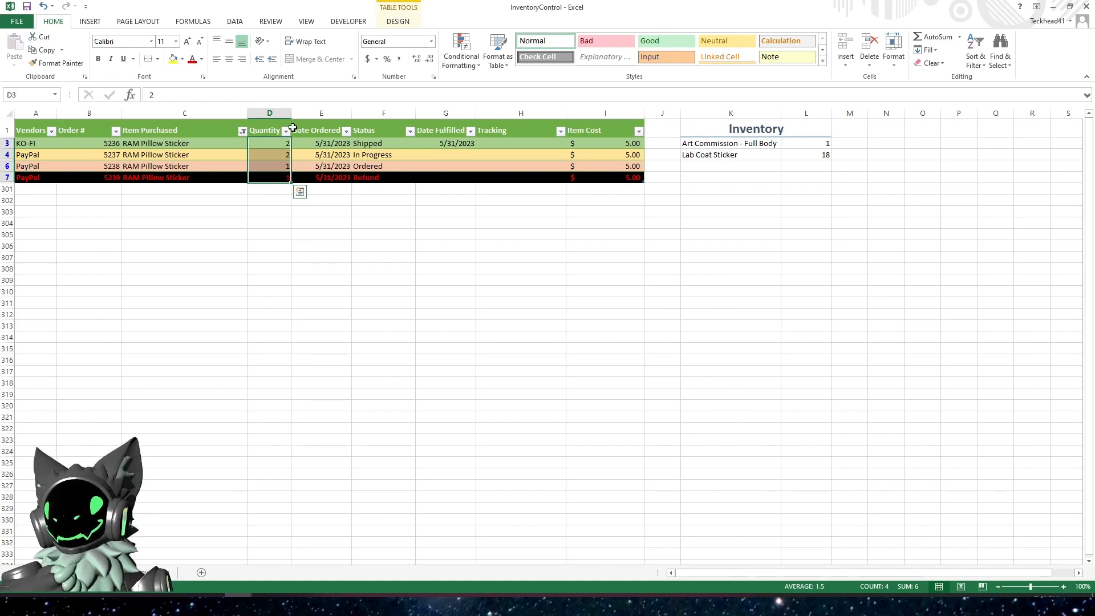
click(243, 131)
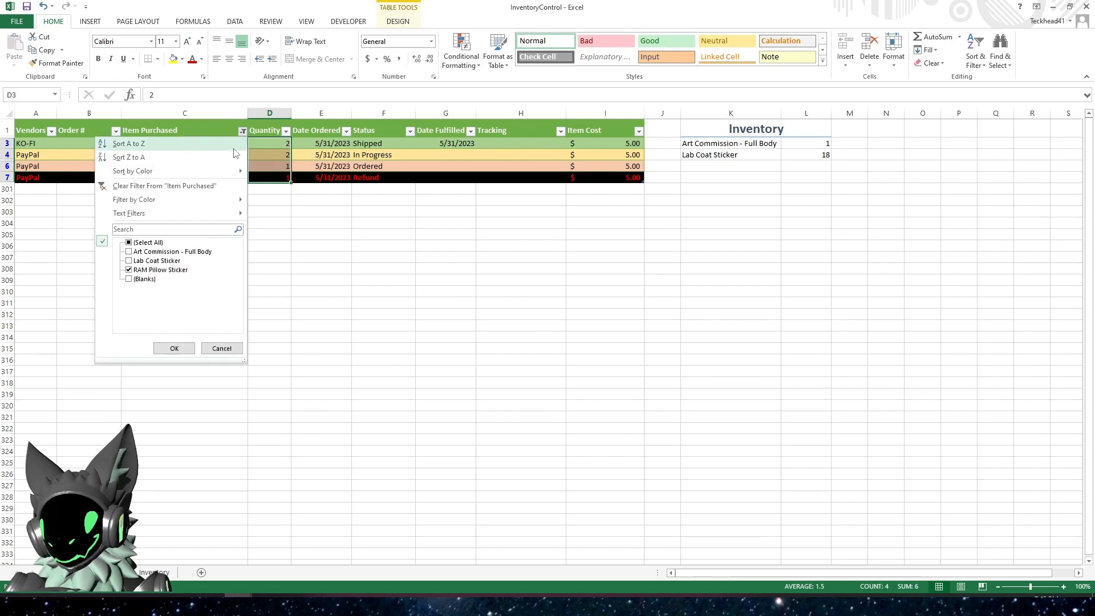
click(200, 199)
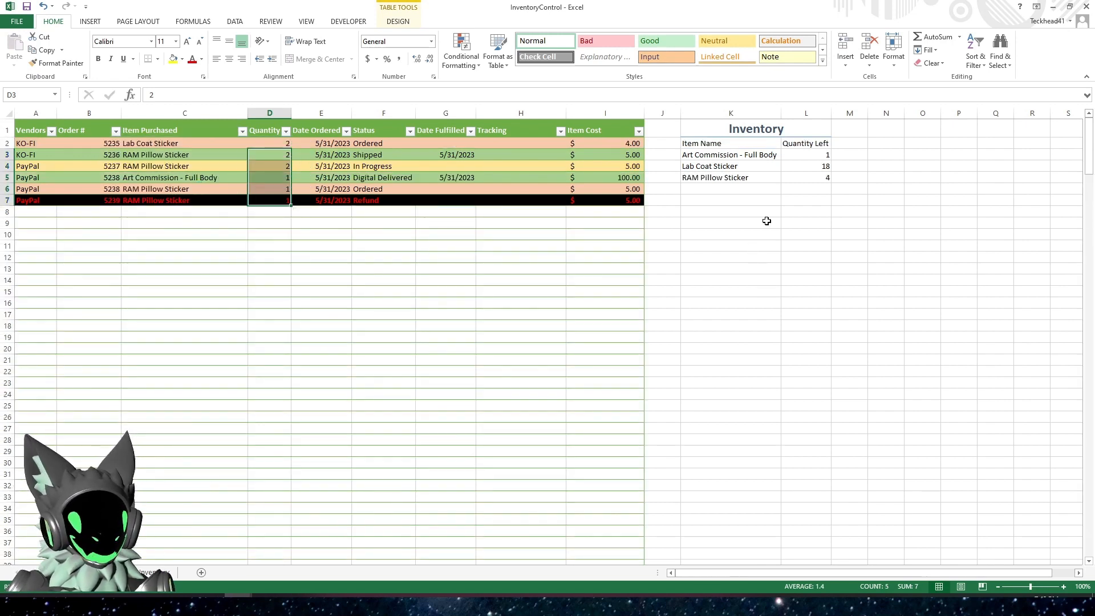
click(811, 178)
click(783, 283)
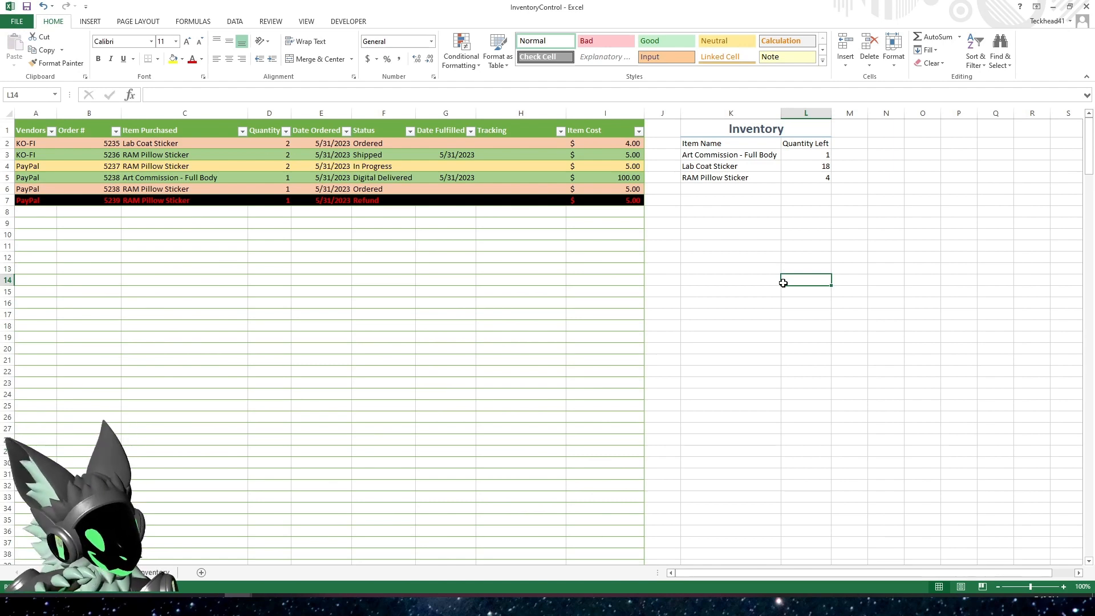
click(813, 177)
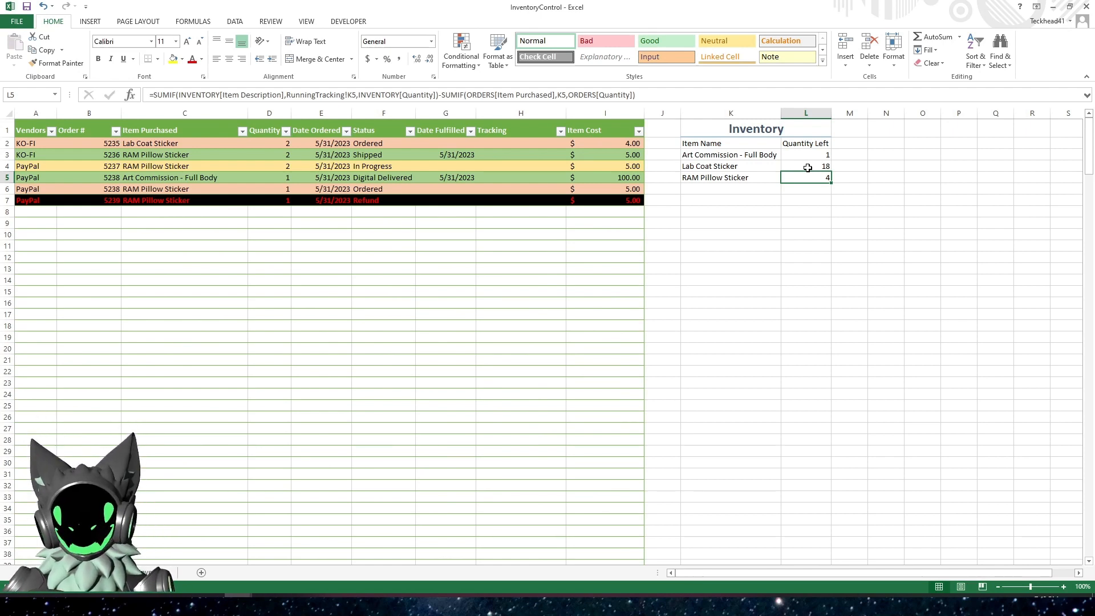
click(383, 234)
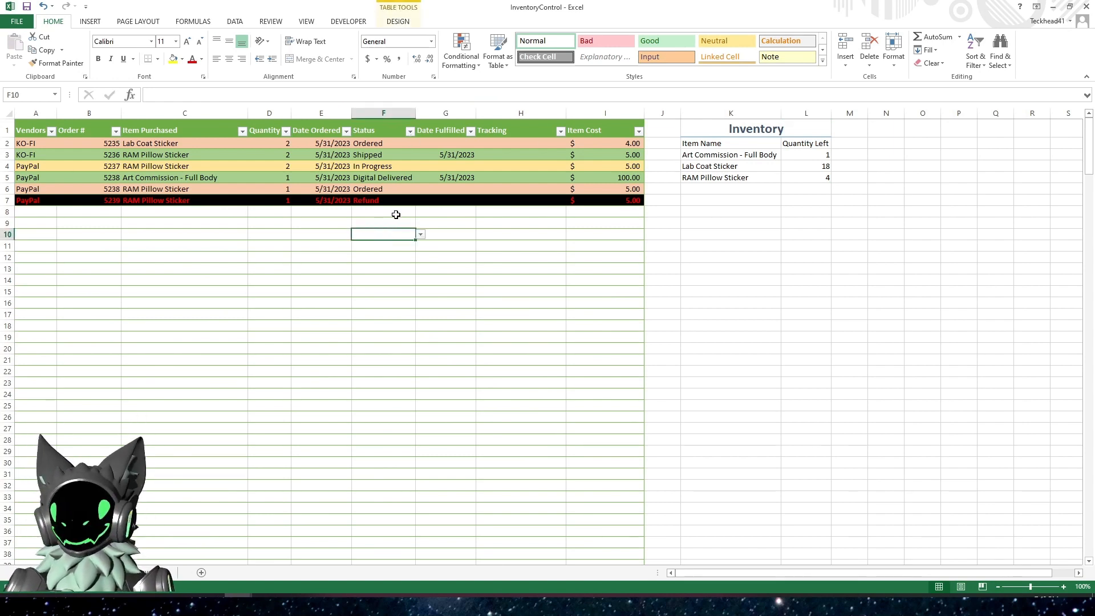
click(125, 237)
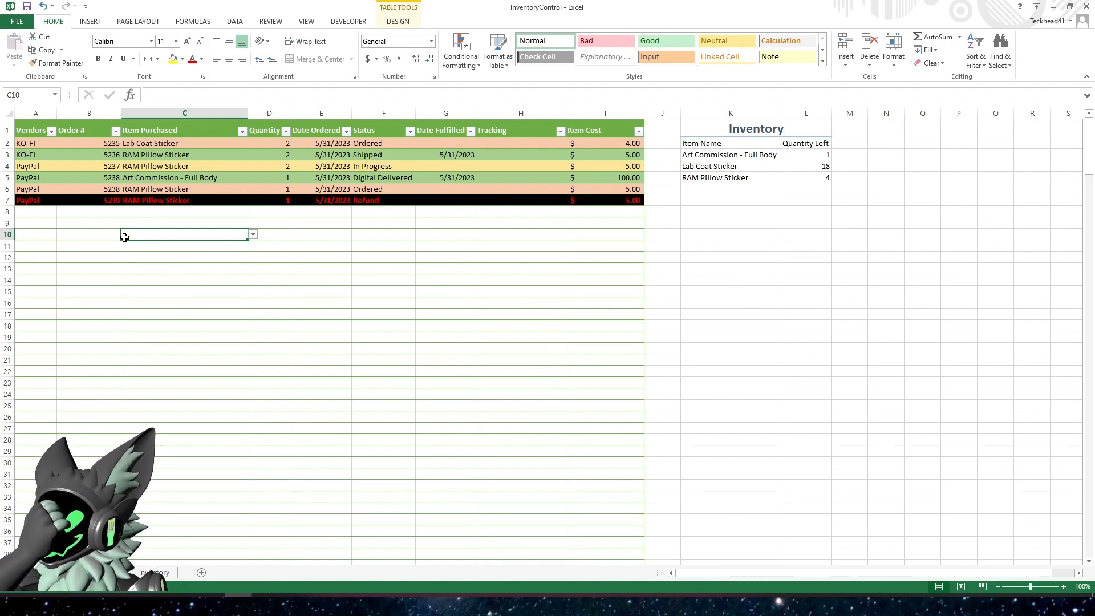
click(810, 156)
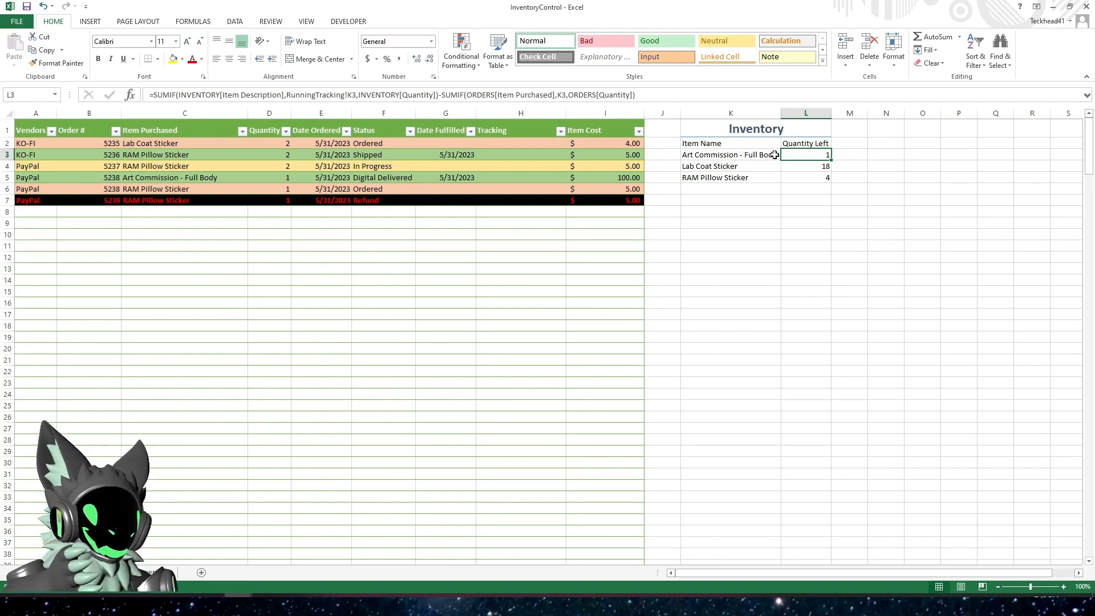
click(728, 155)
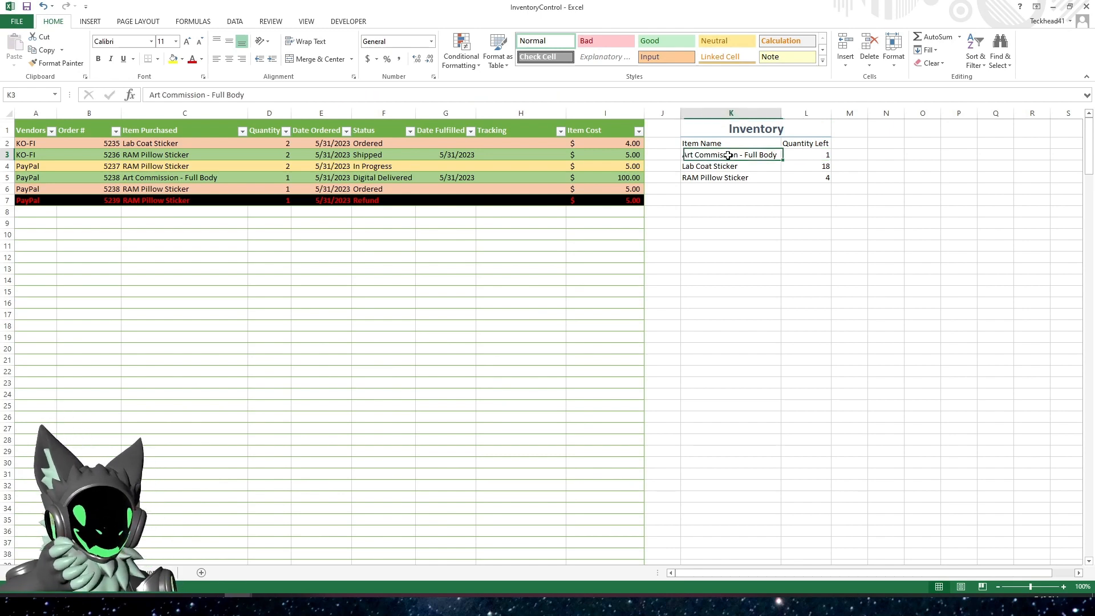
Create a conditional formatting rule for L3 that formats cell values less than or equal to 1
click(800, 156)
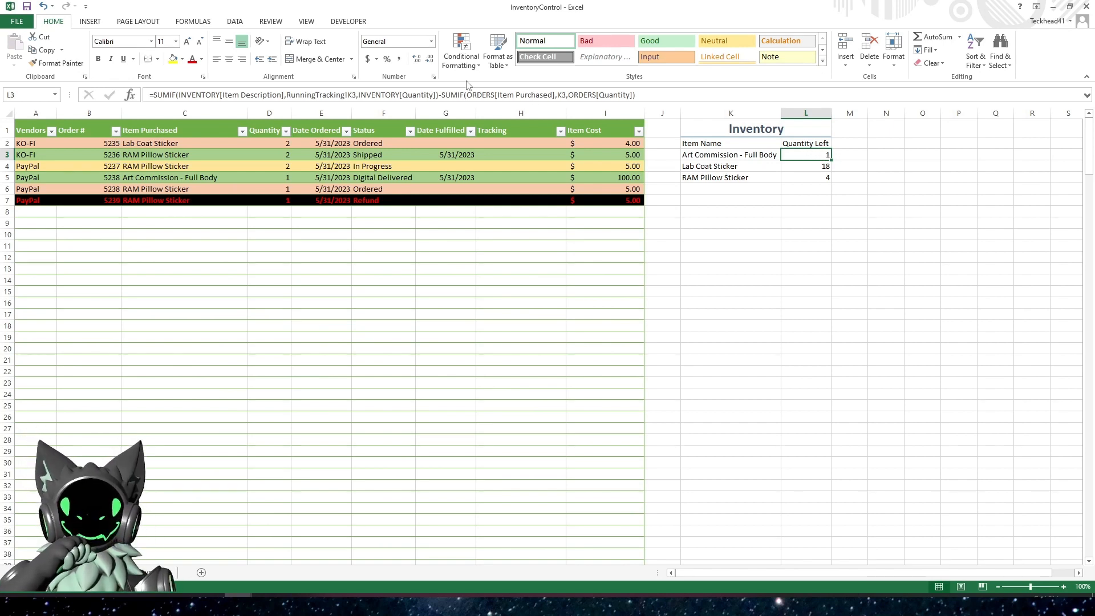
click(470, 61)
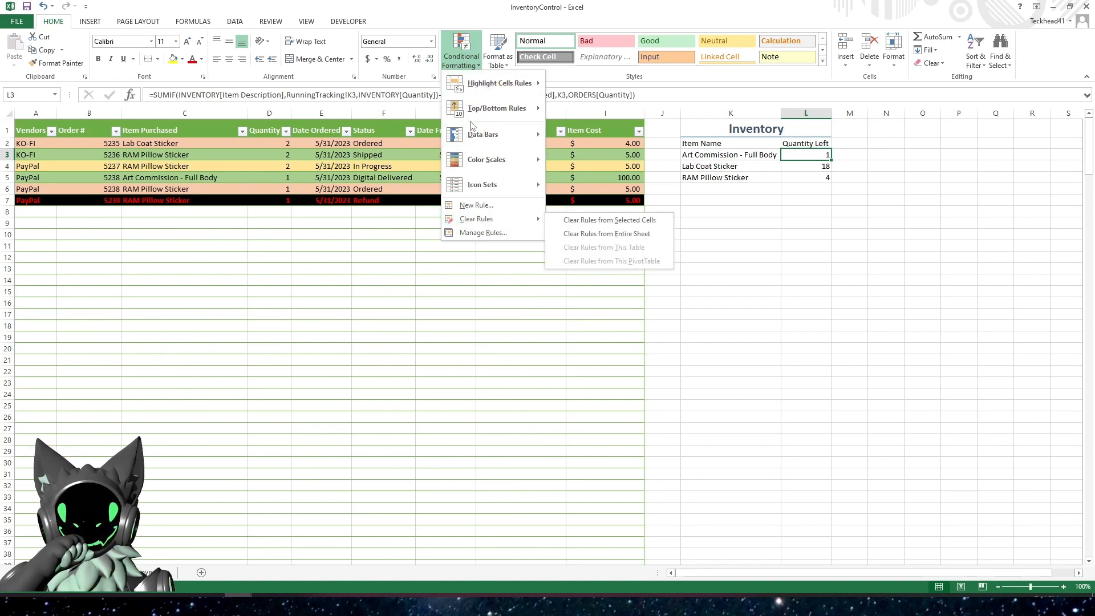
mouse_move(496, 87)
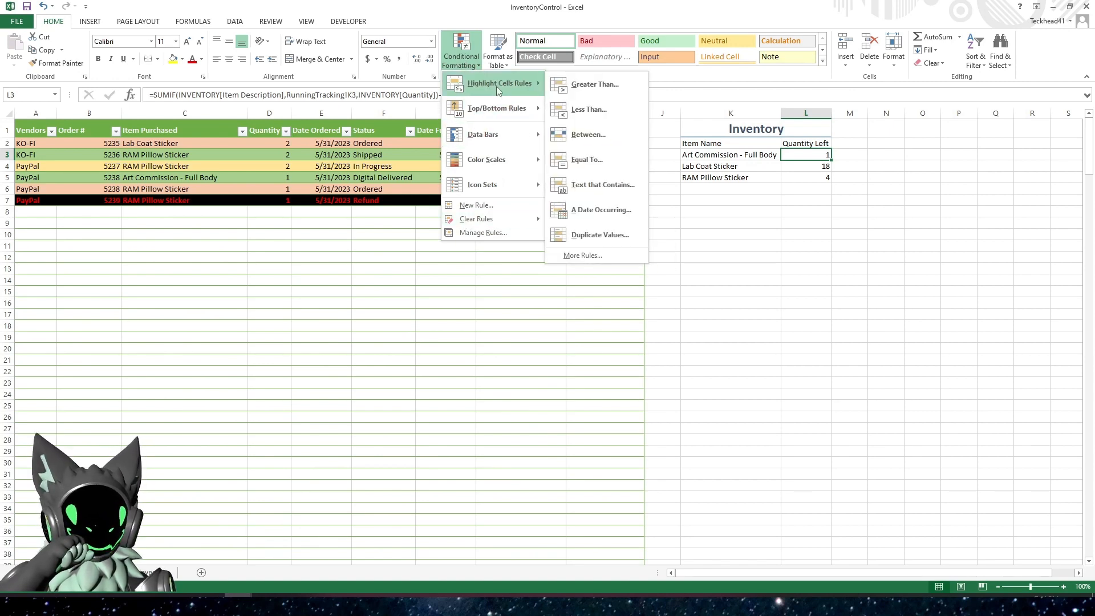
click(600, 257)
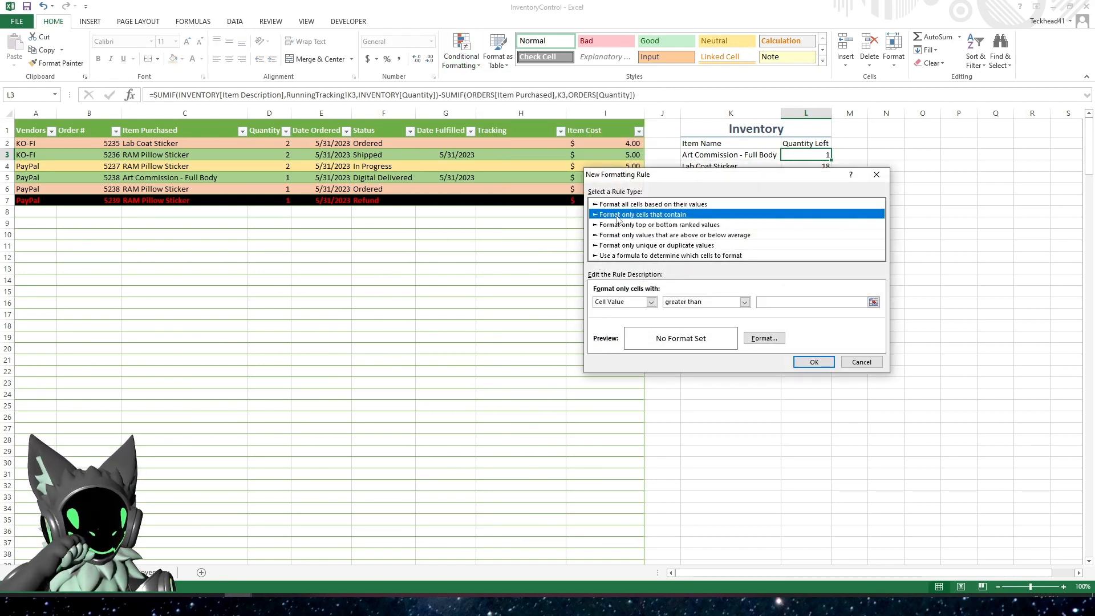
click(745, 303)
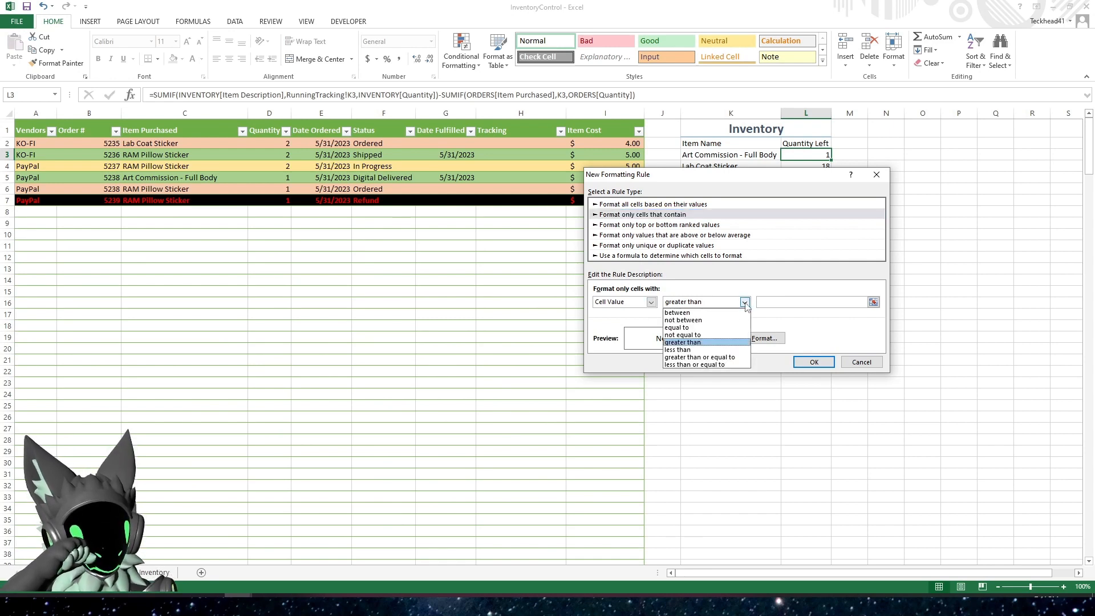
click(692, 365)
key(Tab)
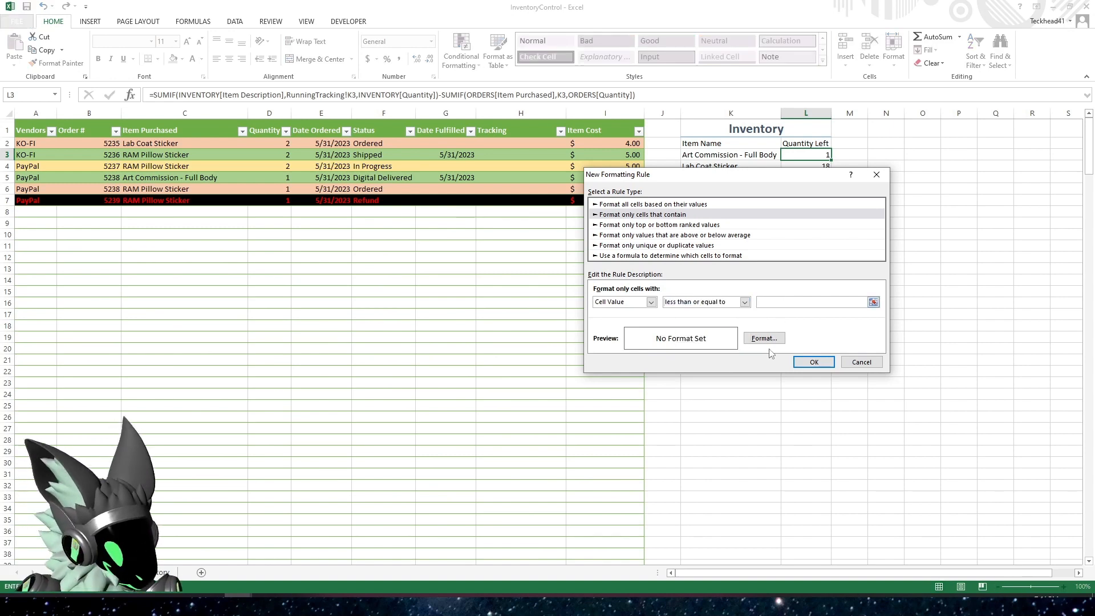
text(1)
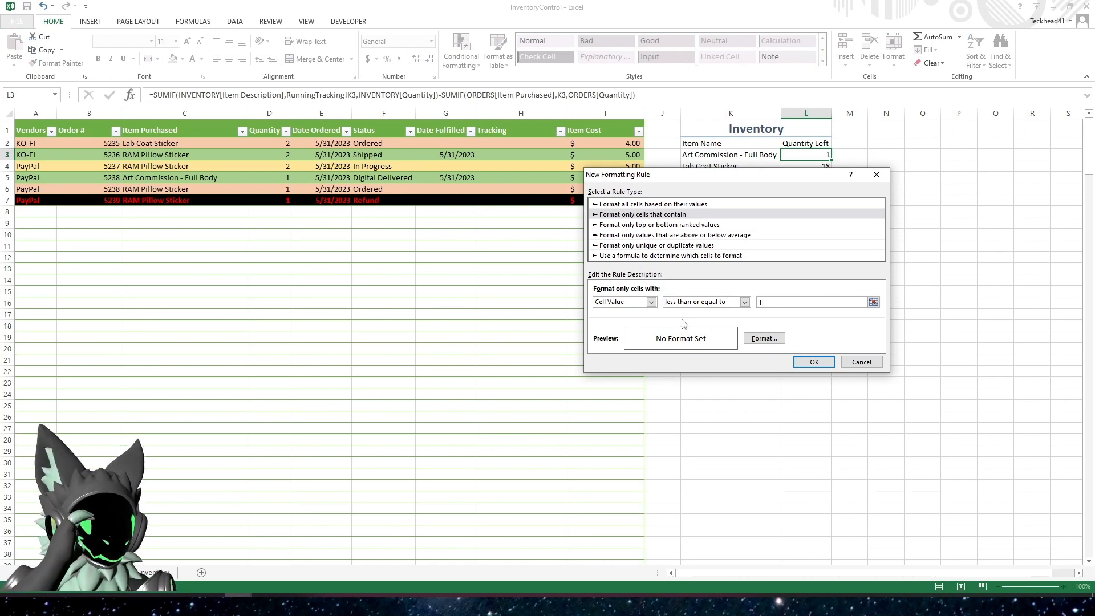
click(651, 302)
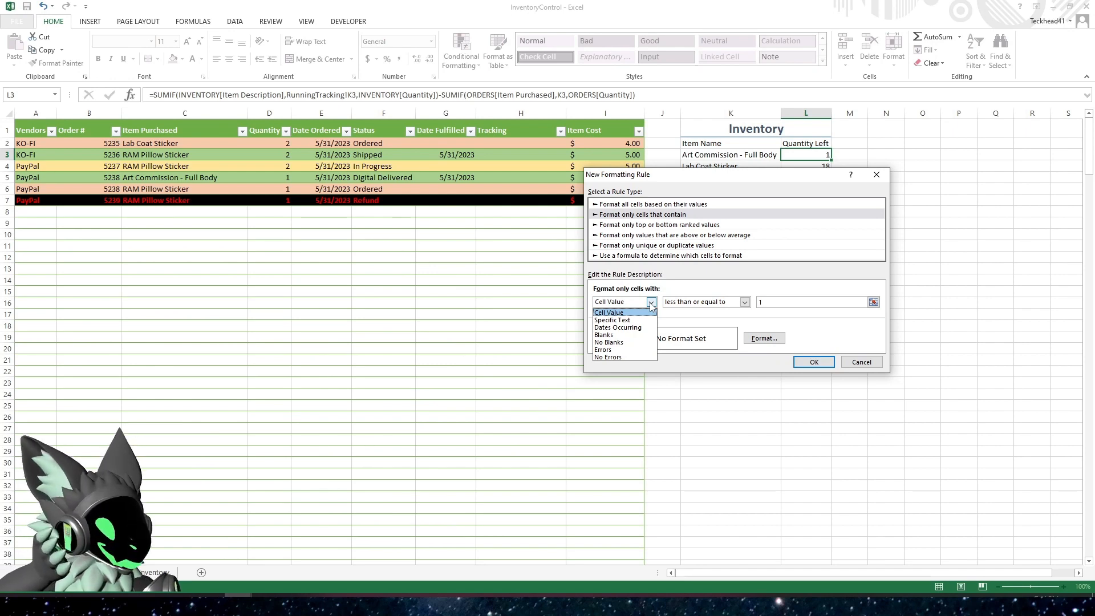
click(651, 303)
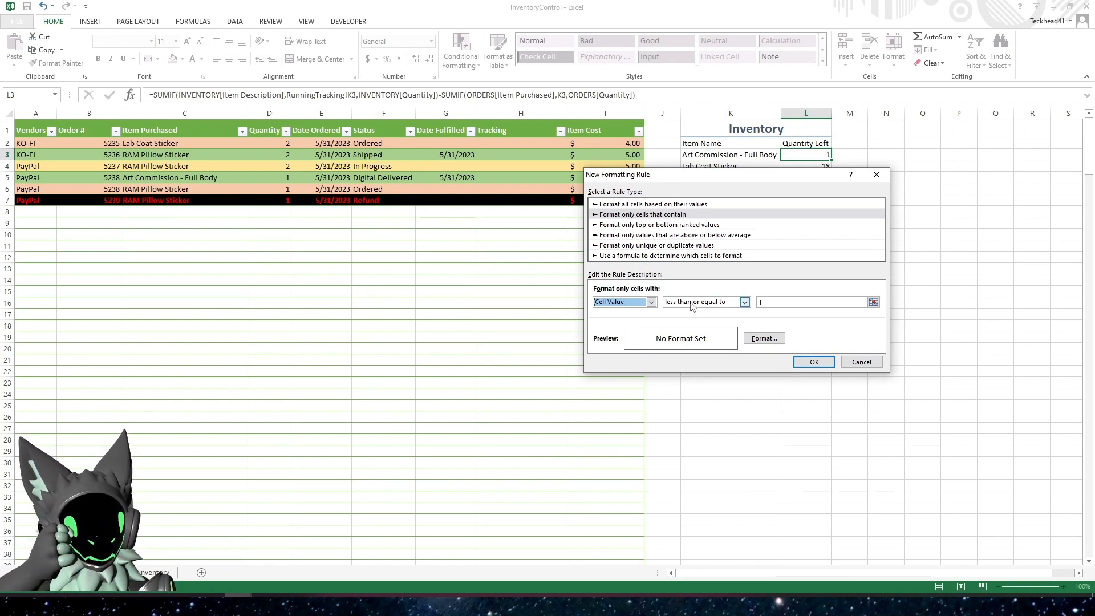
Give the L3 rule a solid red fill and apply it to the Art Commission - Full Body quantity
click(766, 340)
click(619, 246)
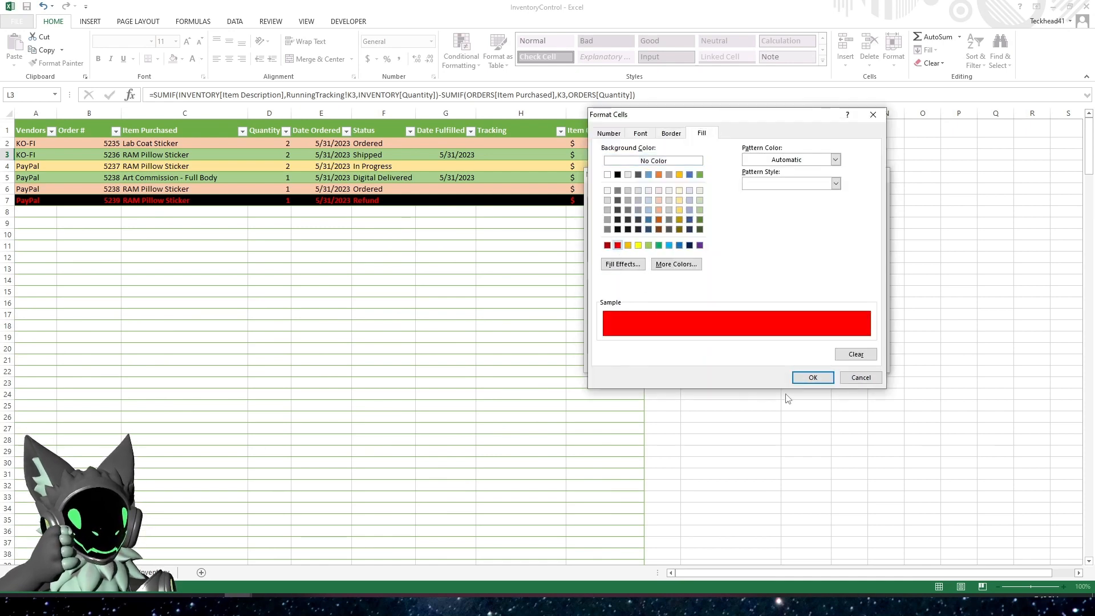
click(810, 375)
click(827, 361)
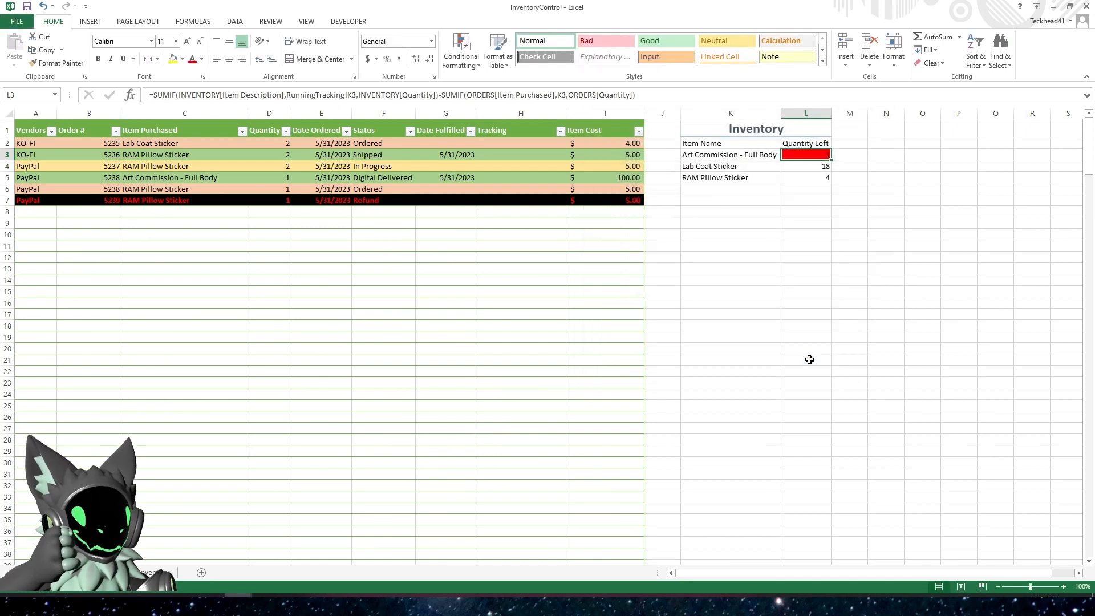
click(783, 258)
click(808, 155)
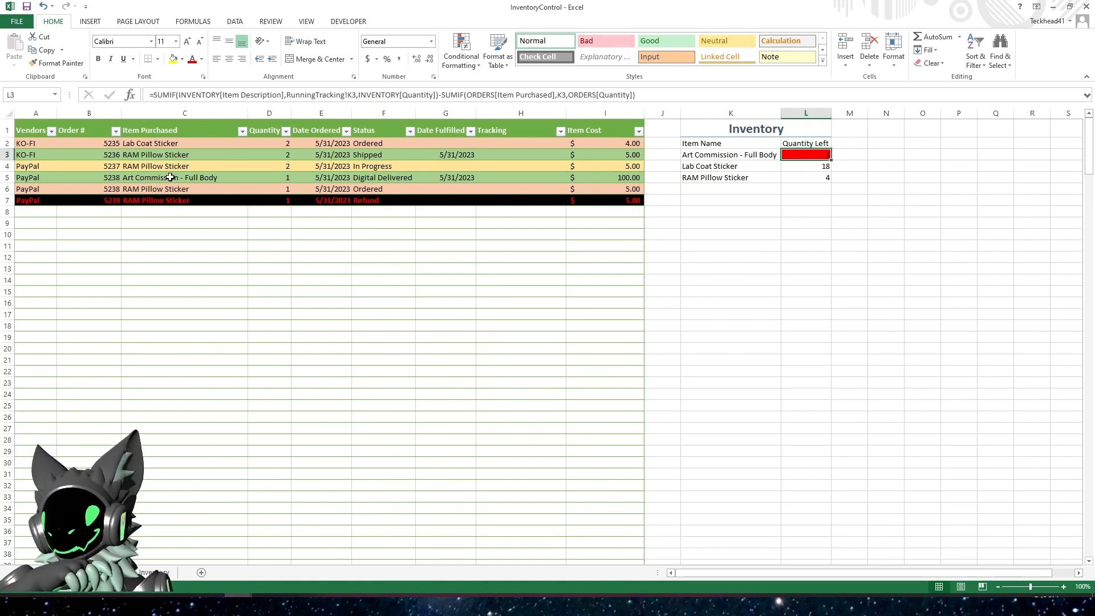
Add a 5/31/2023 Art Commission - Full Body stock entry of 10 in Inventory row 5, and check L3 on RunningTracking
click(191, 178)
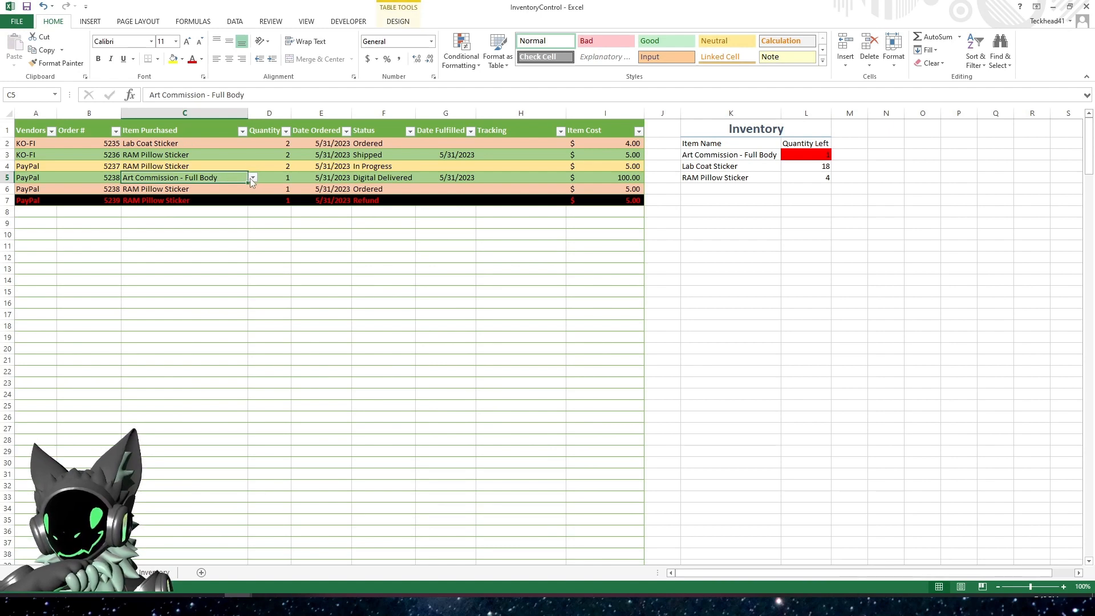
click(154, 572)
click(45, 170)
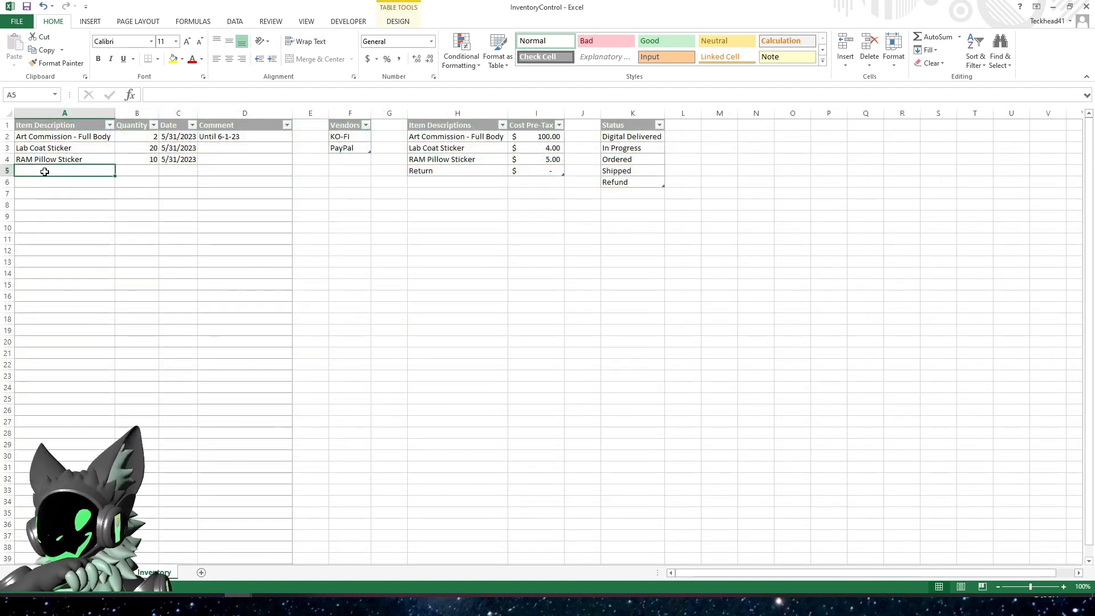
text(Art Commission - Full Body)
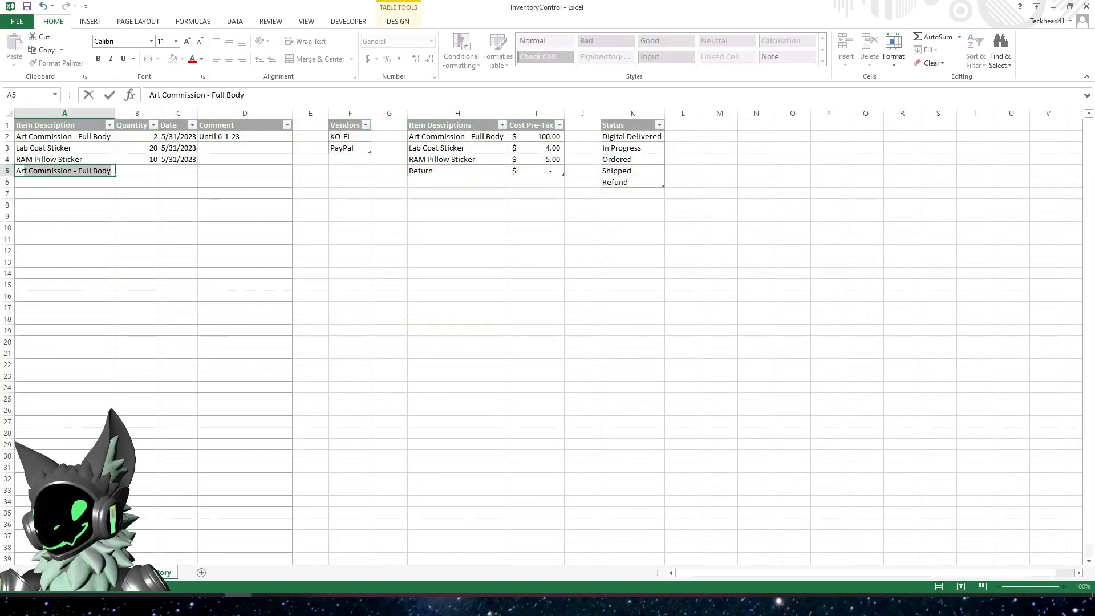
key(Tab)
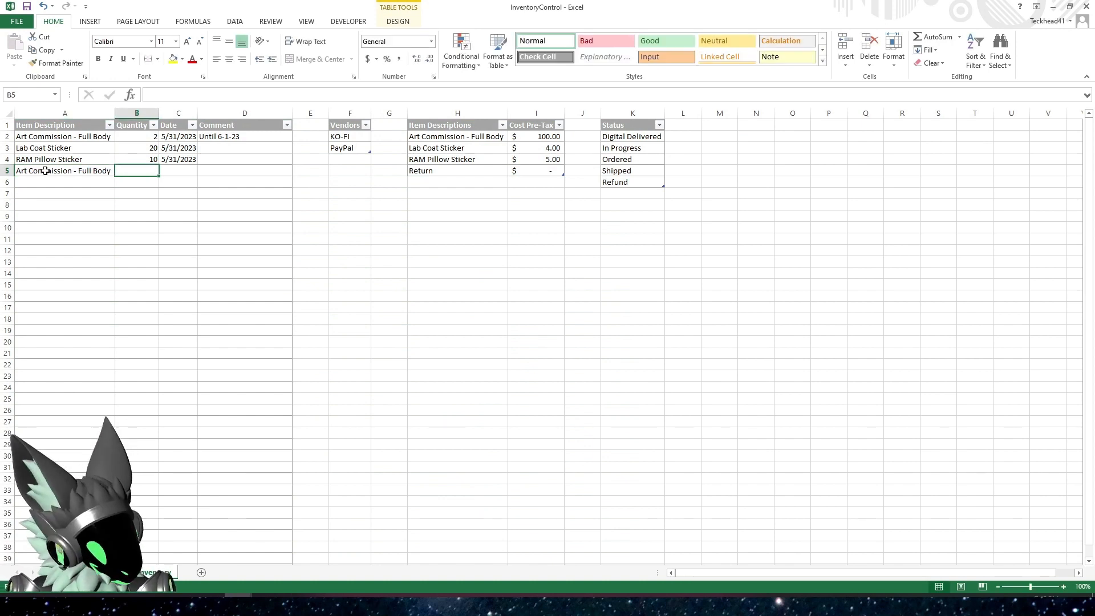
text(10)
key(Tab)
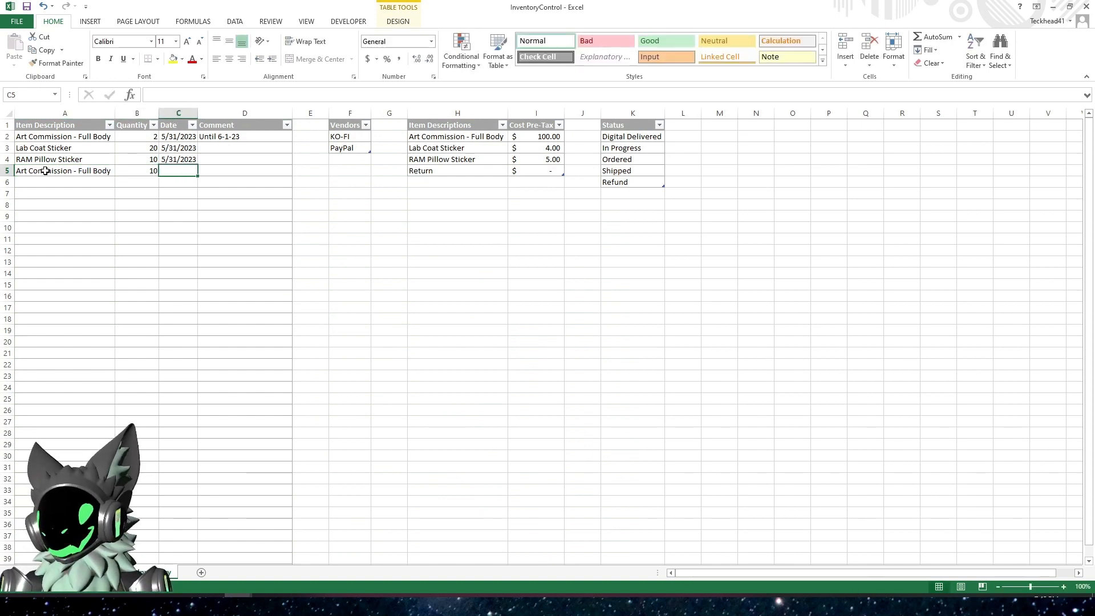
key(ctrl+semicolon)
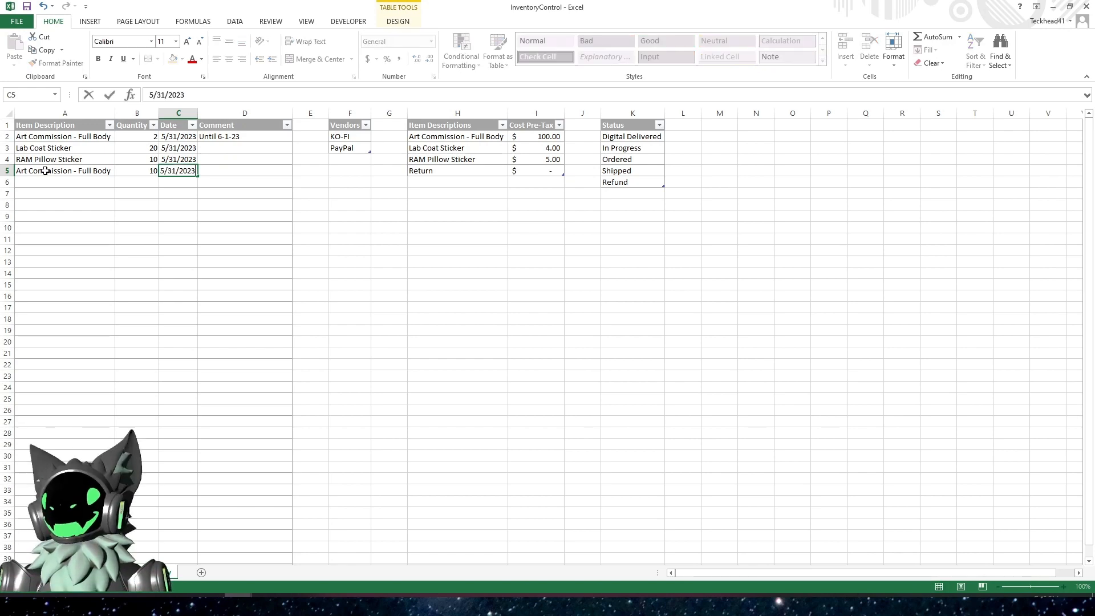
key(Tab)
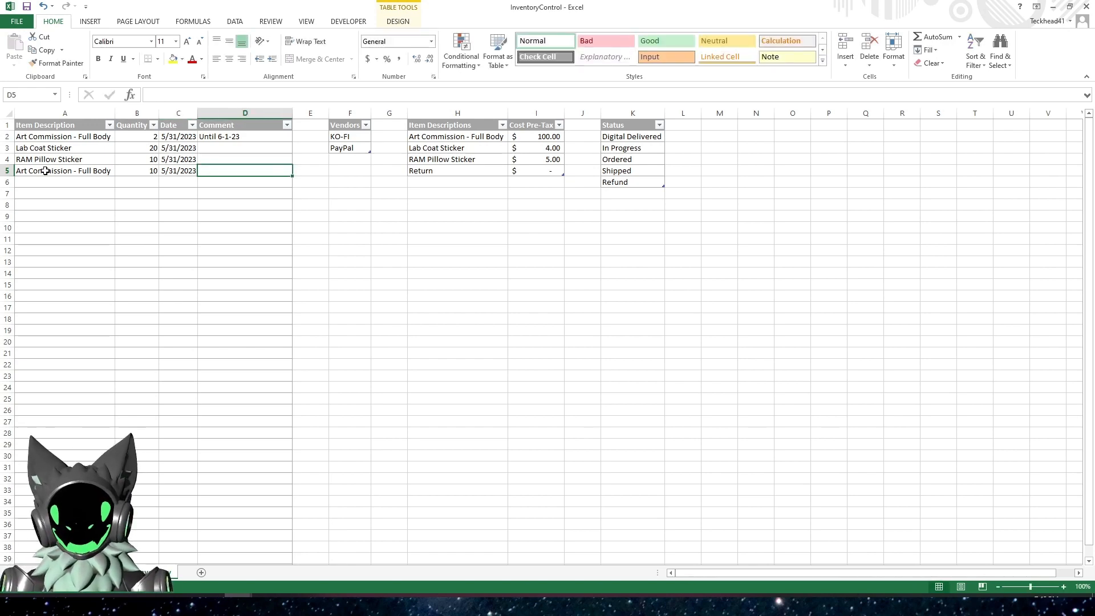
click(74, 573)
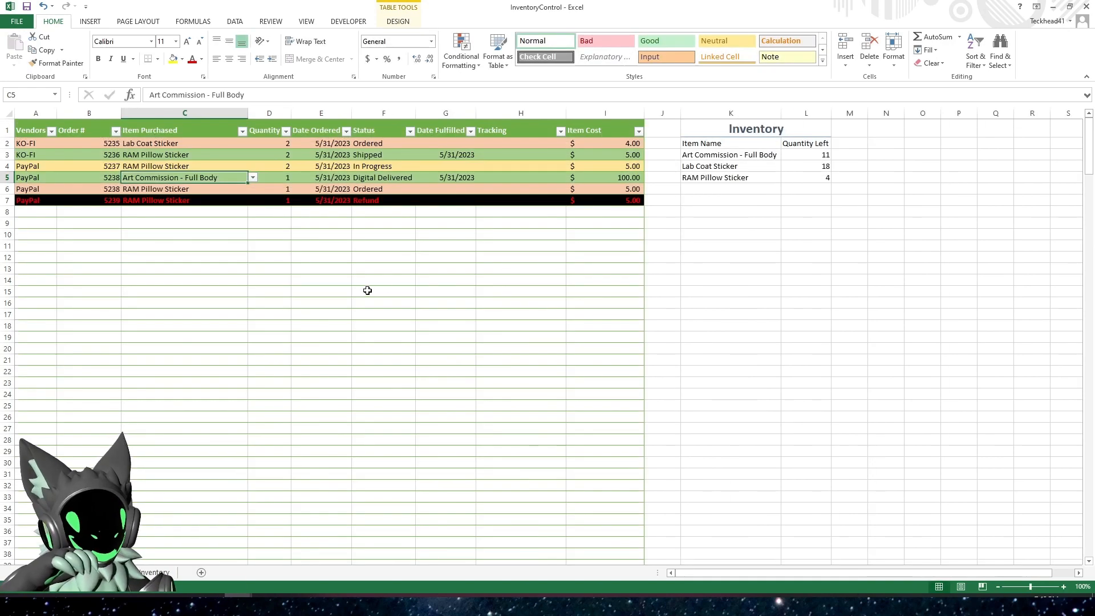
click(801, 157)
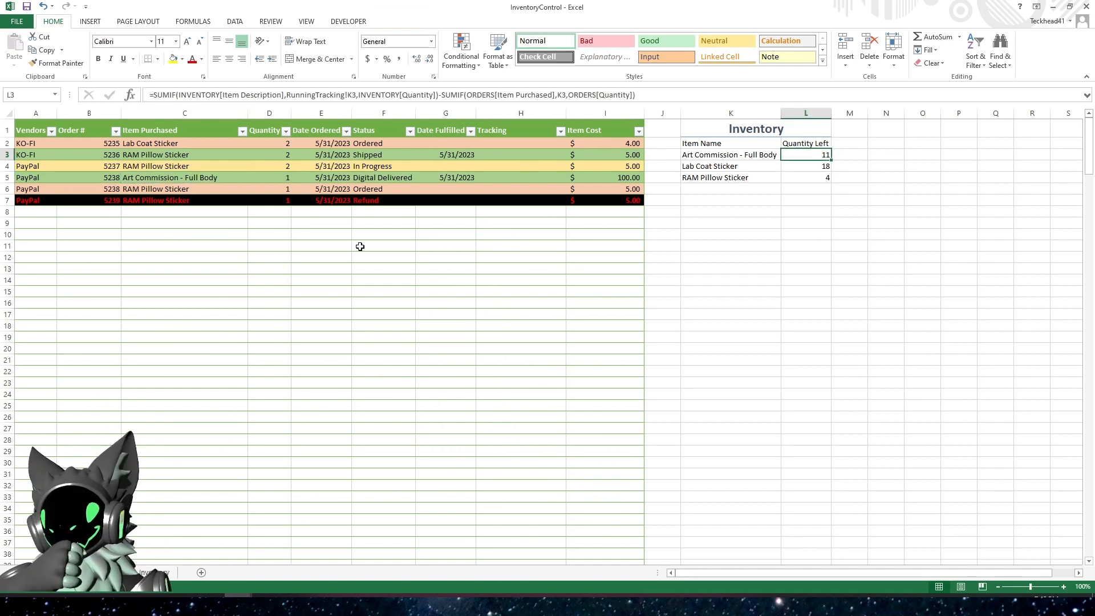
Enter a test order in row 8 for Art Commission - Full Body with a quantity of 5
click(271, 213)
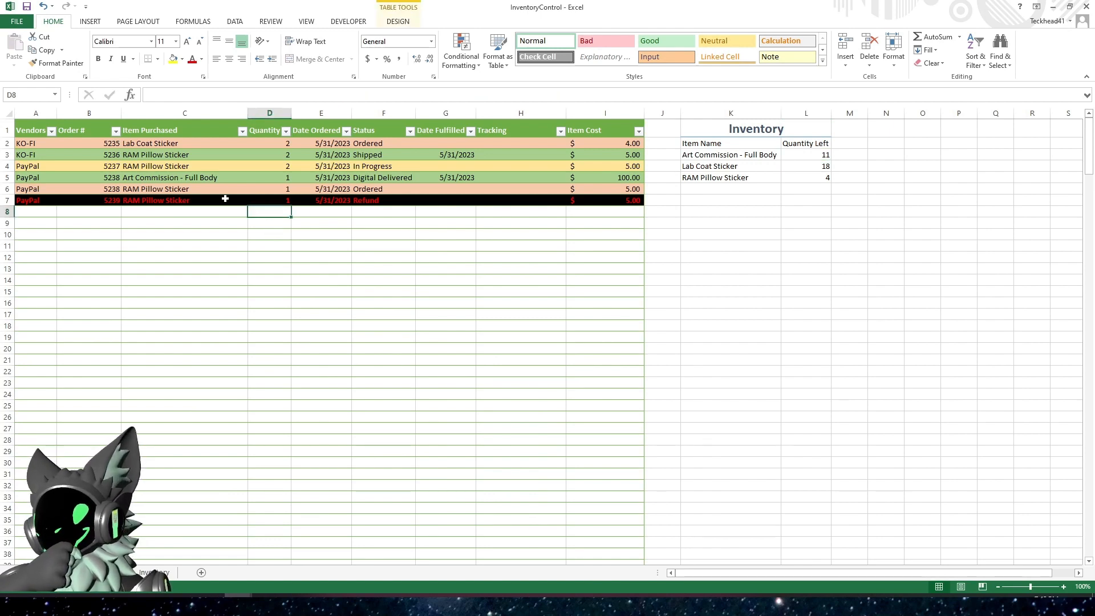
click(166, 212)
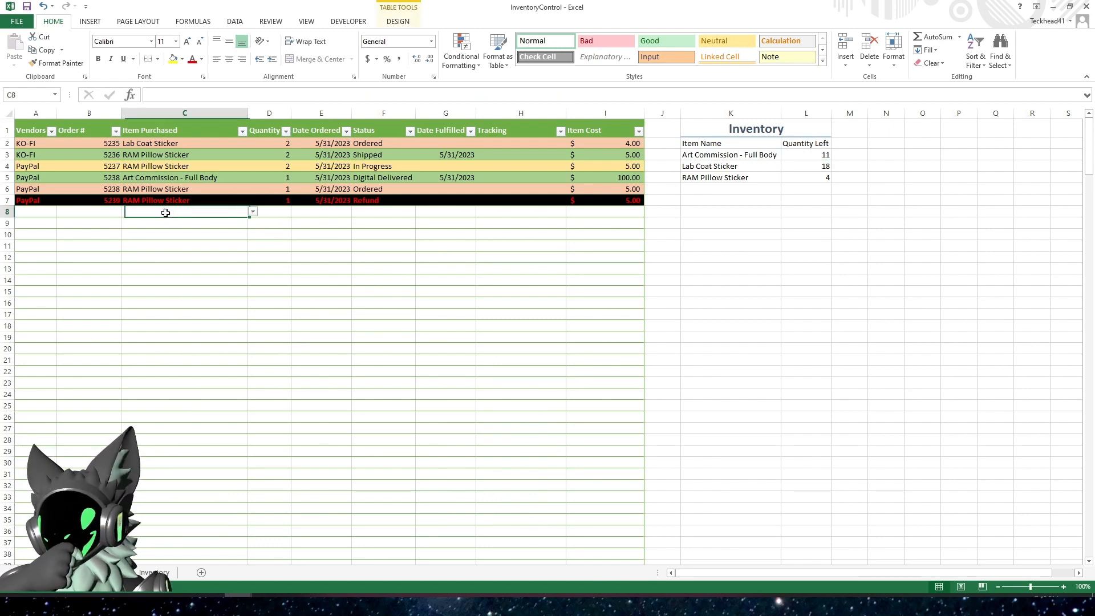
click(253, 212)
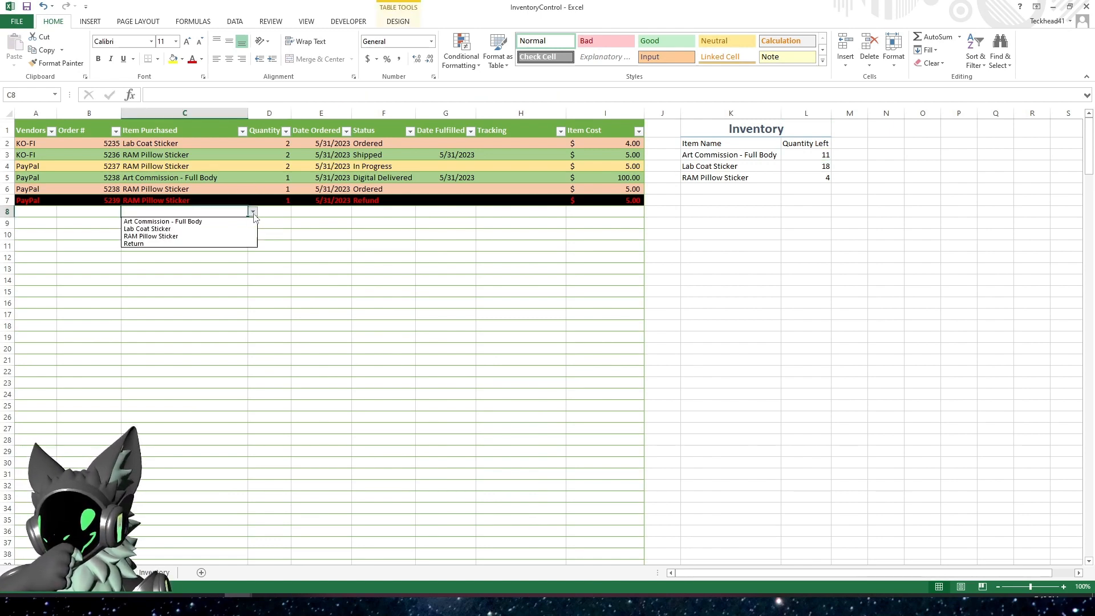
click(198, 224)
click(281, 215)
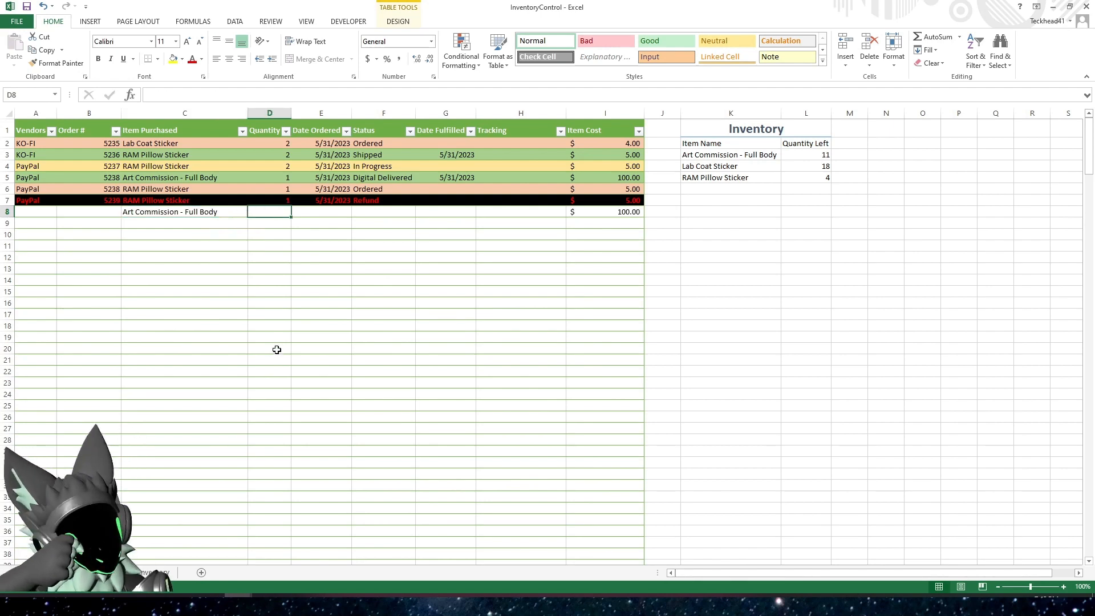
text(5)
key(Return)
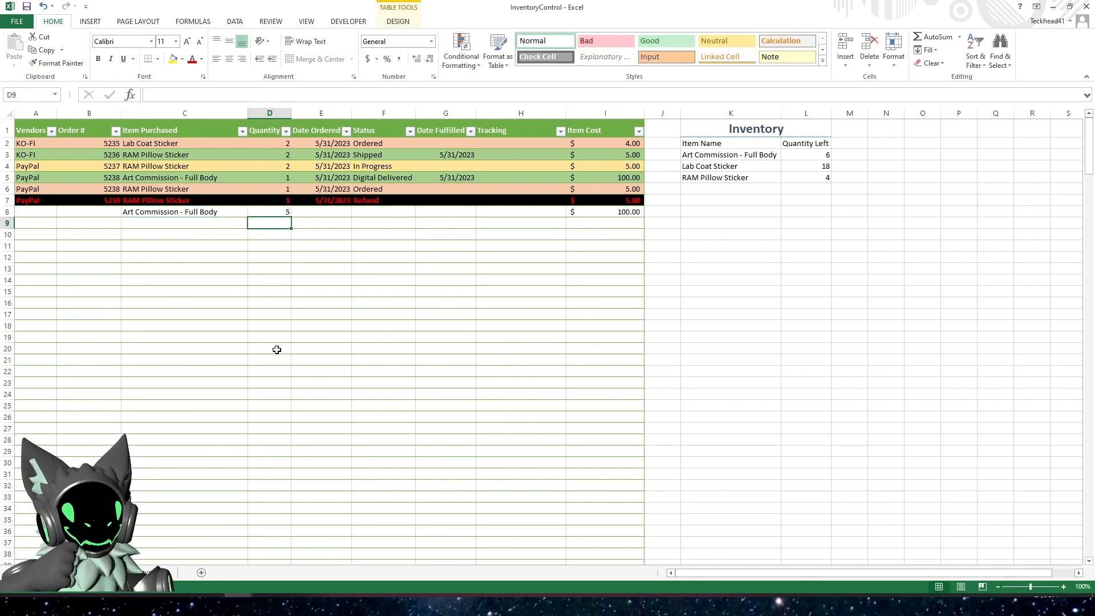
Raise the test order's quantity in D8 to 8, 9 and finally 10 to test the low-stock highlight
key(Up)
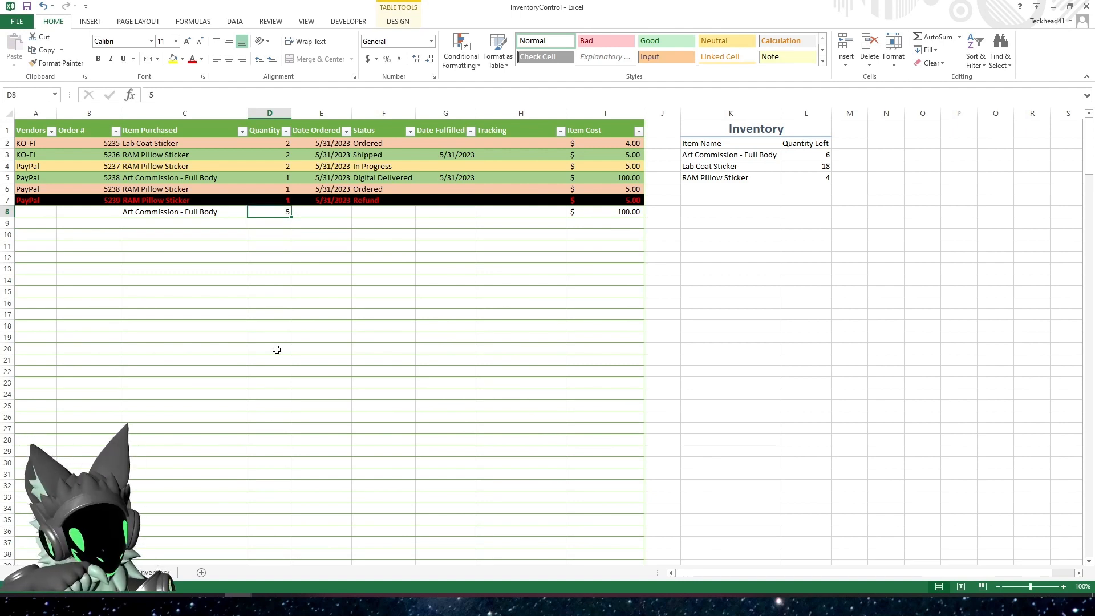
text(8)
key(Return)
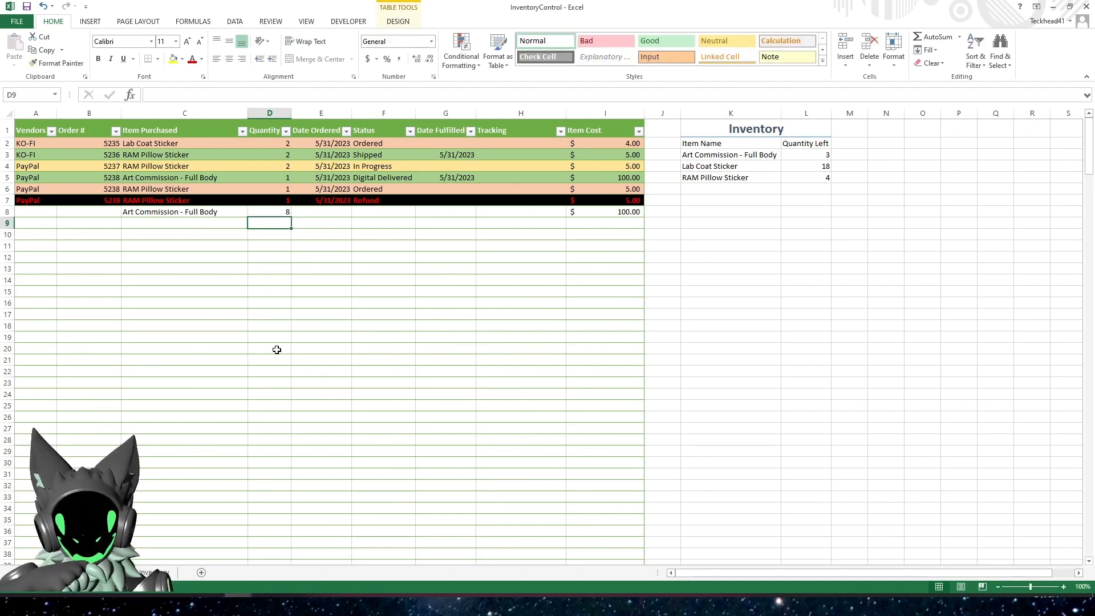
key(Up)
text(9)
key(Return)
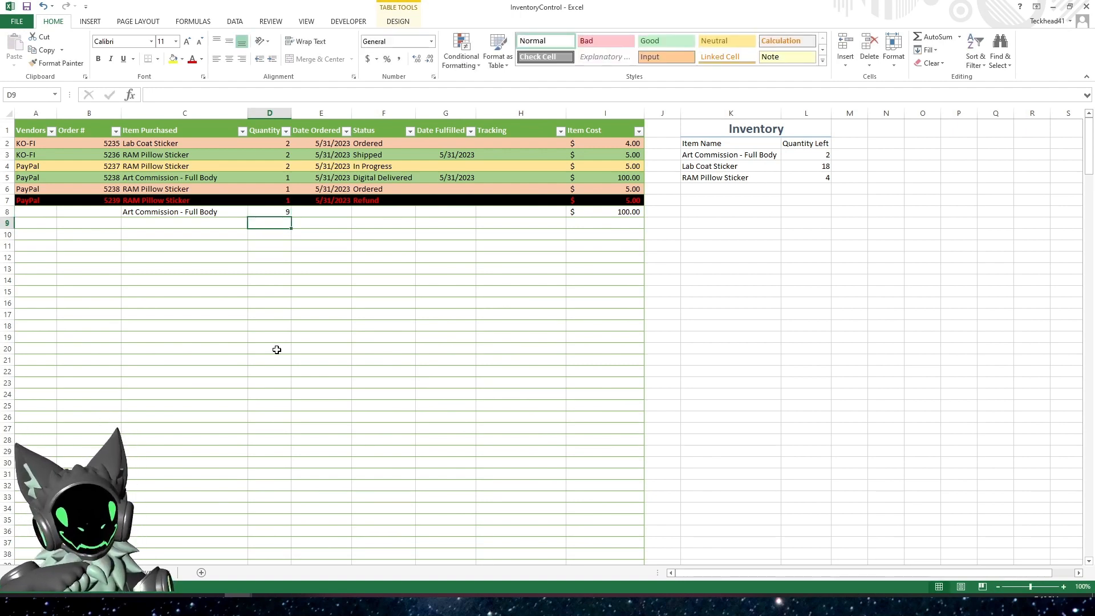
key(Up)
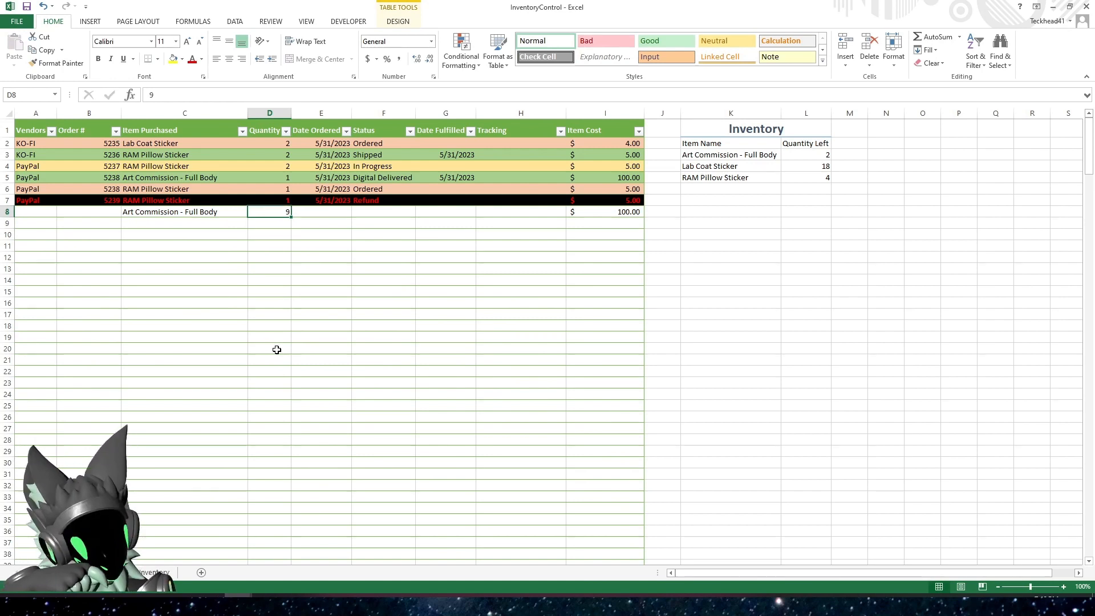
text(10)
key(Return)
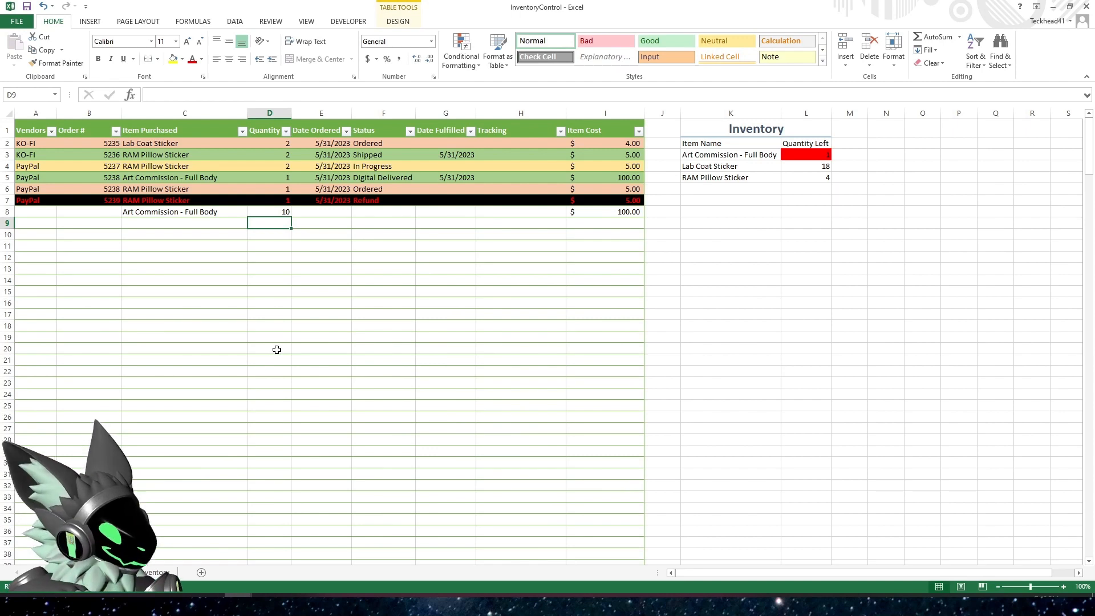
Clear the test order's quantity in D8 and its item in C8
key(Up)
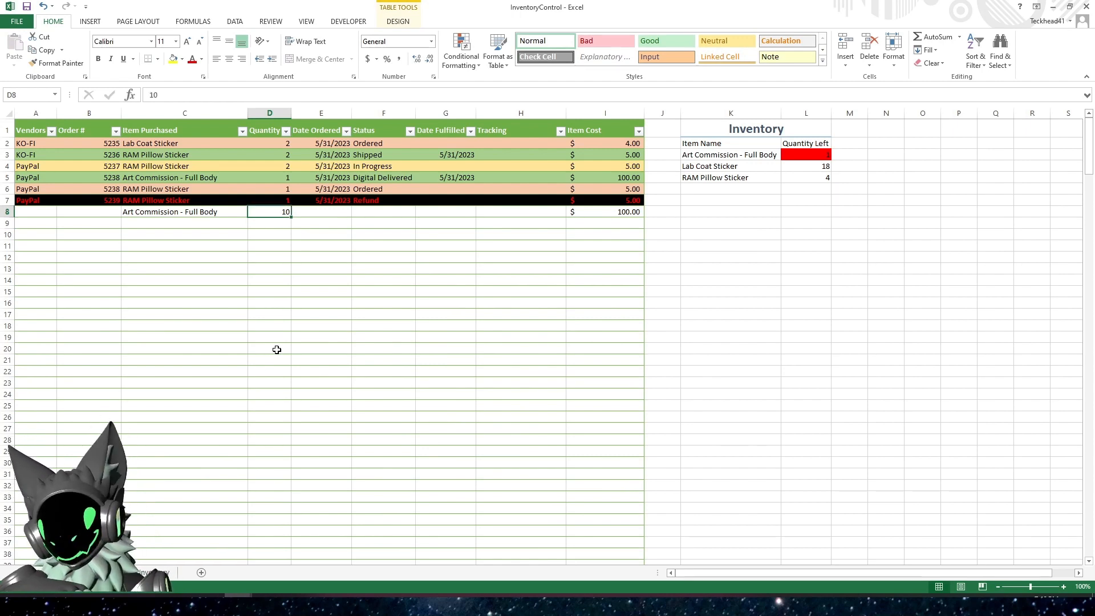
key(Delete)
key(Left)
key(Delete)
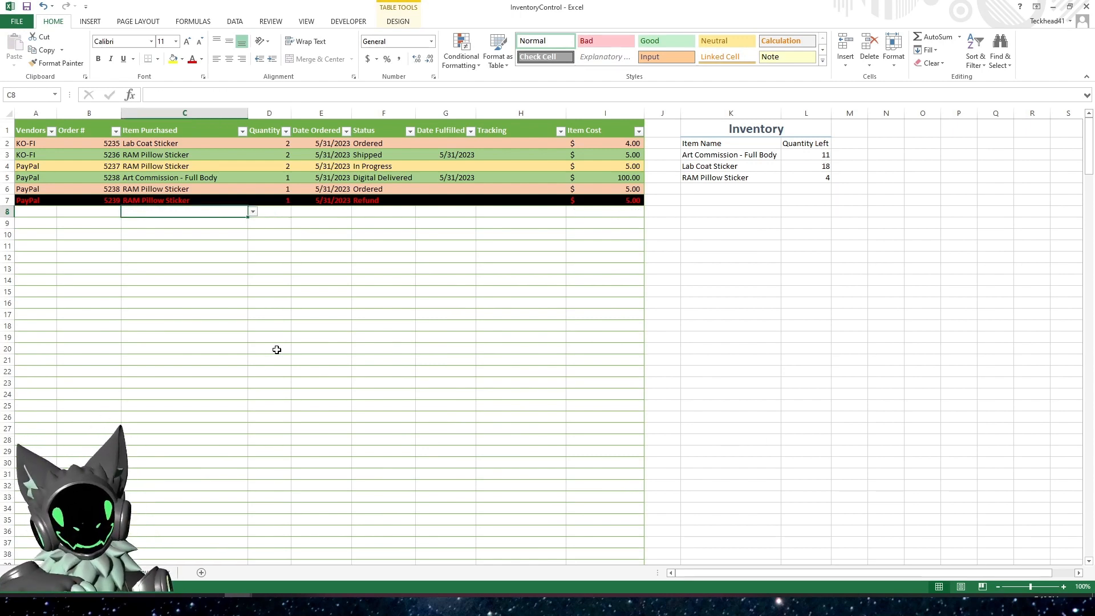
click(557, 336)
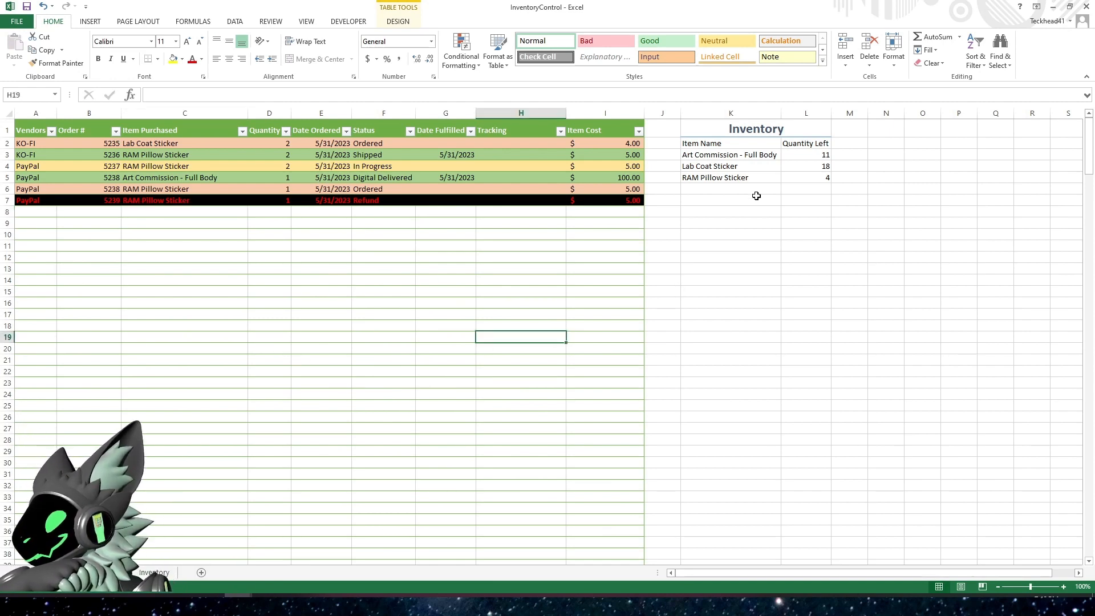
Bold the Item Name and Quantity Left headers in K2:L2
drag(736, 143, 813, 144)
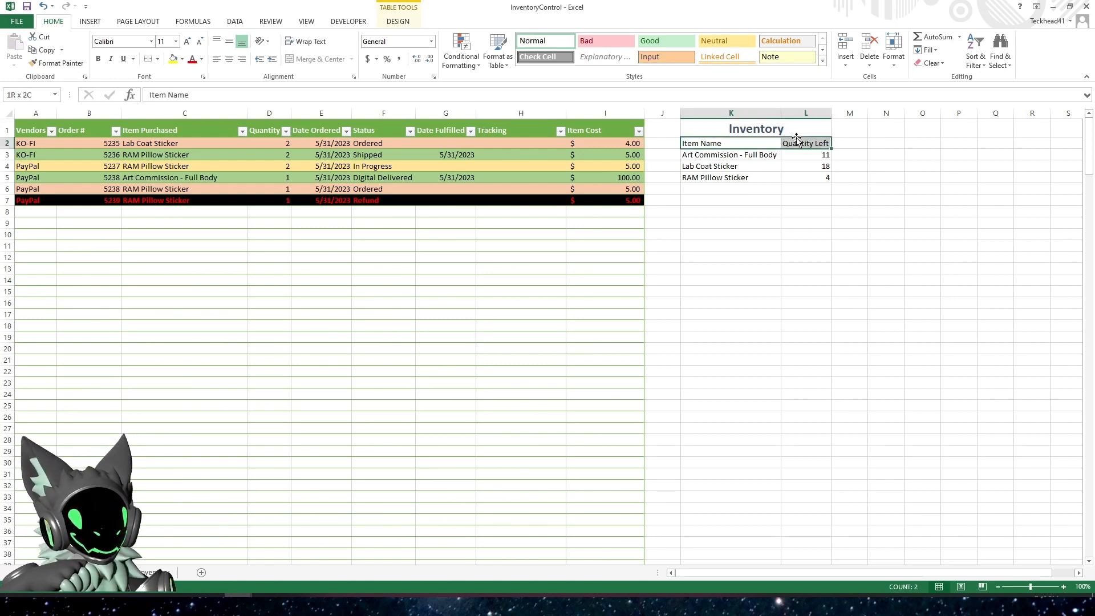
click(98, 59)
click(790, 242)
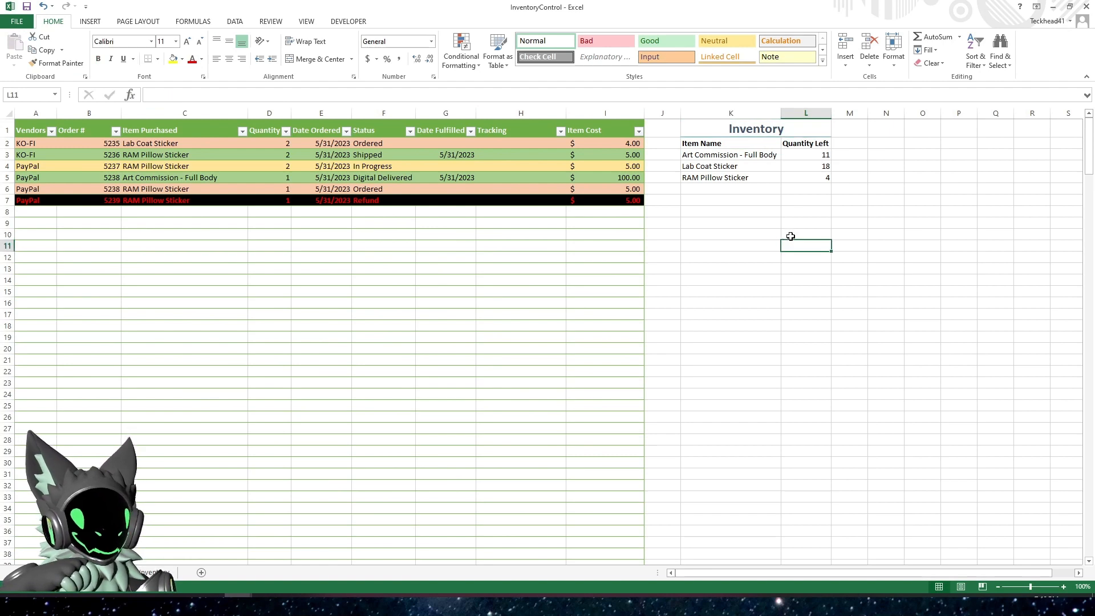
Apply all borders and a thick box border to the Inventory summary in K1:L5
drag(741, 127, 818, 178)
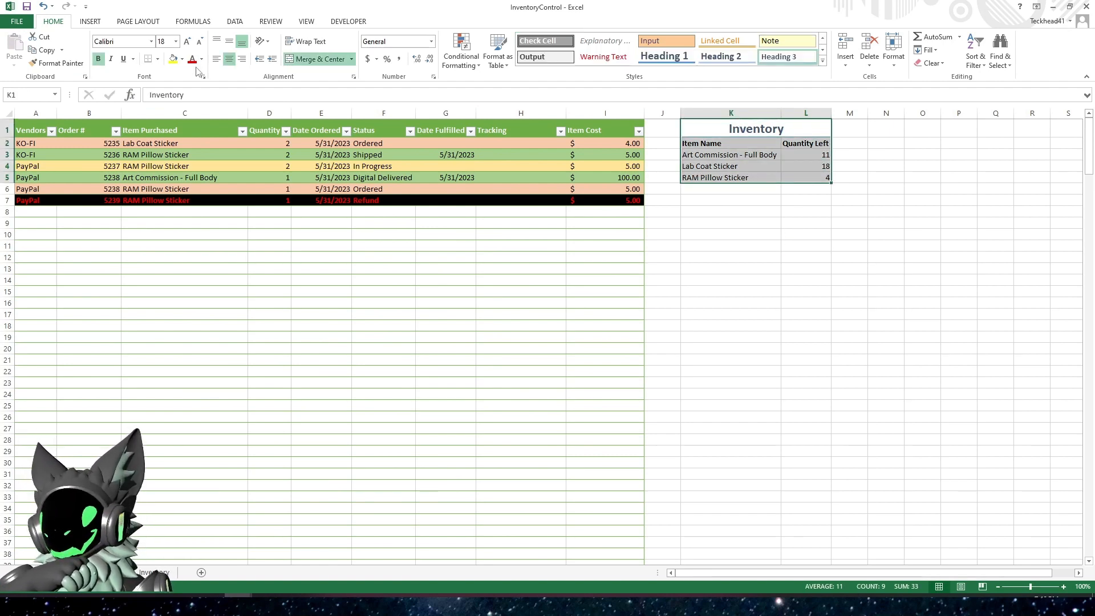
click(158, 60)
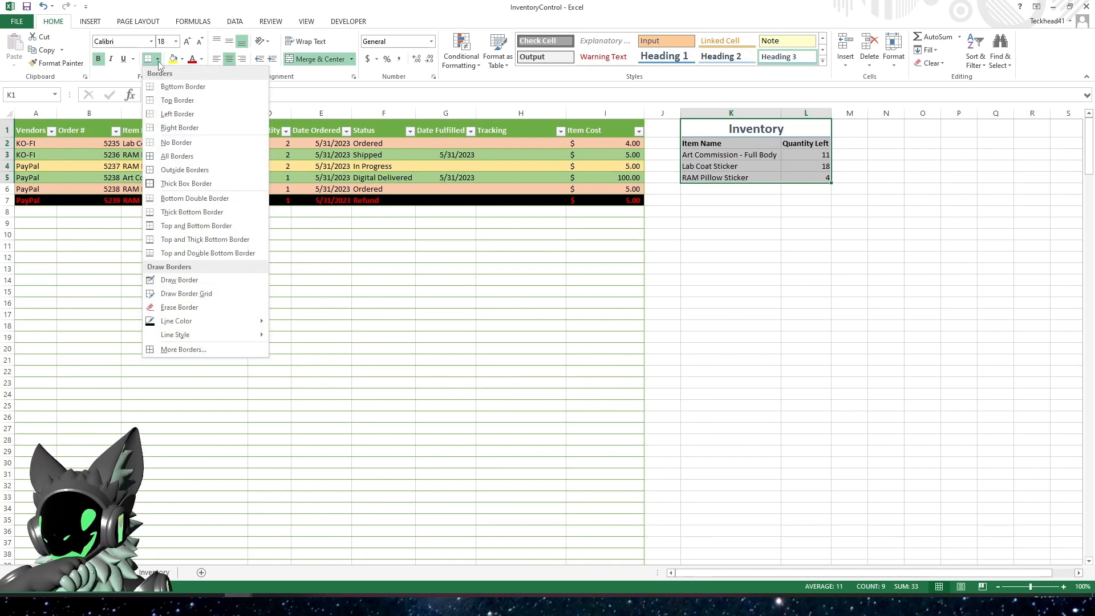
click(190, 161)
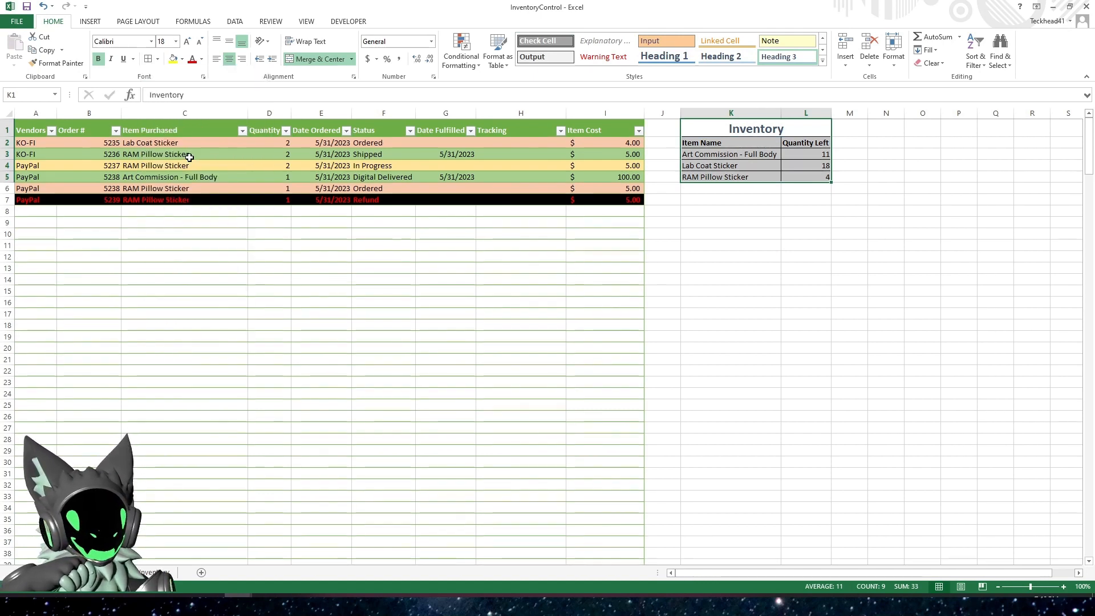
click(158, 58)
click(188, 182)
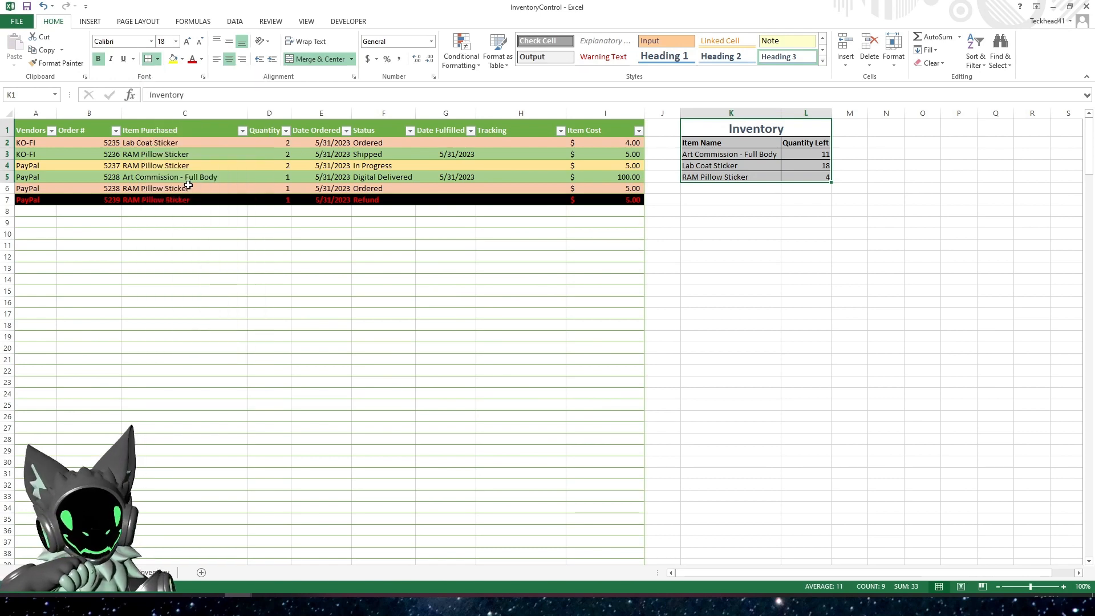
click(713, 292)
scroll(721, 171, down, 2)
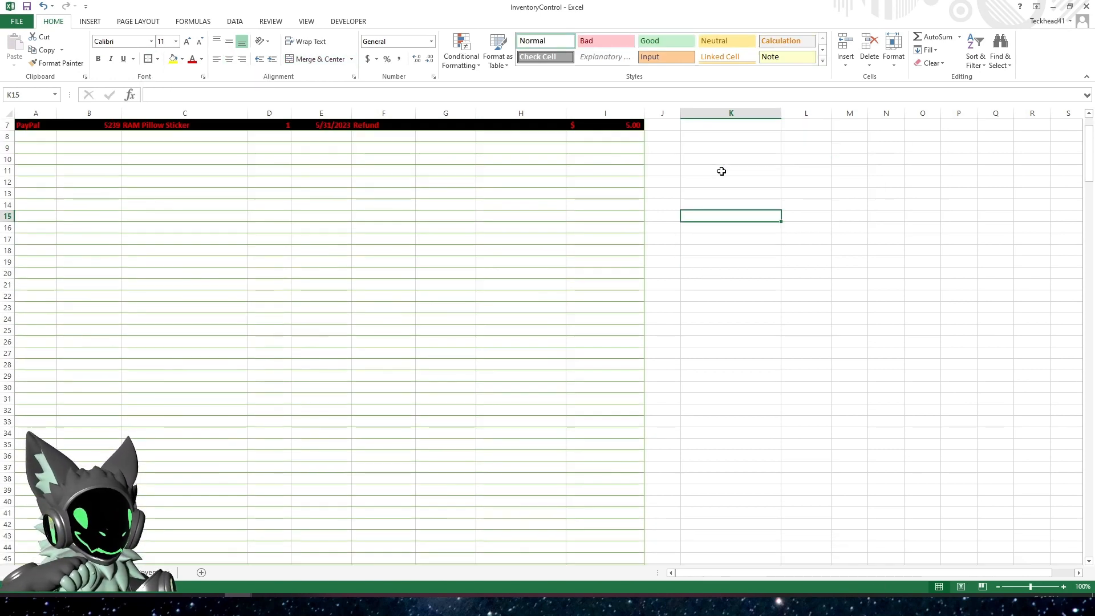
scroll(721, 172, up, 2)
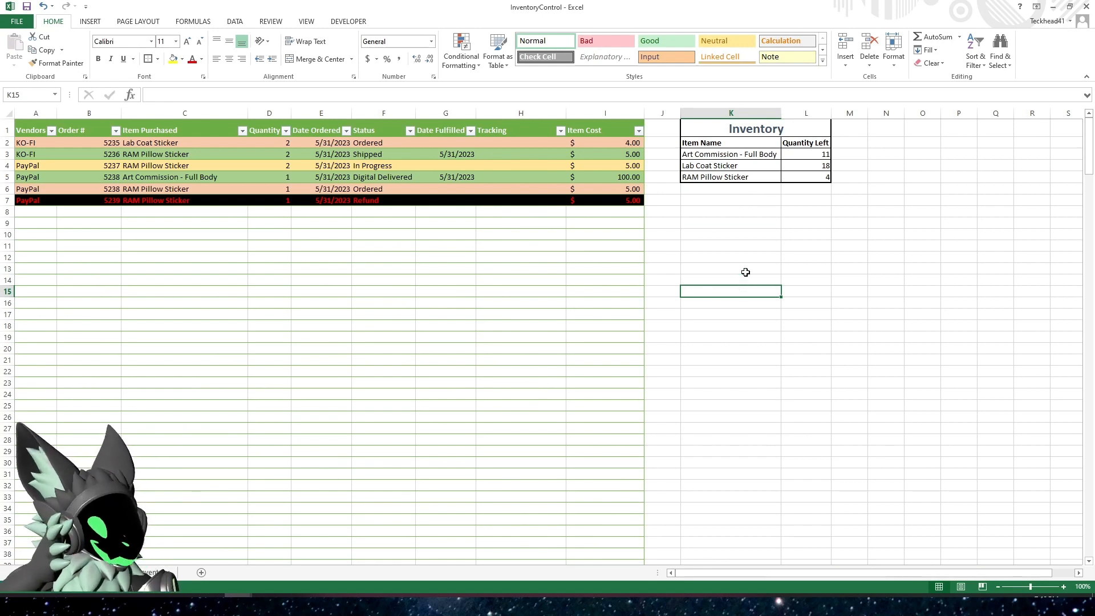
scroll(455, 273, down, 4)
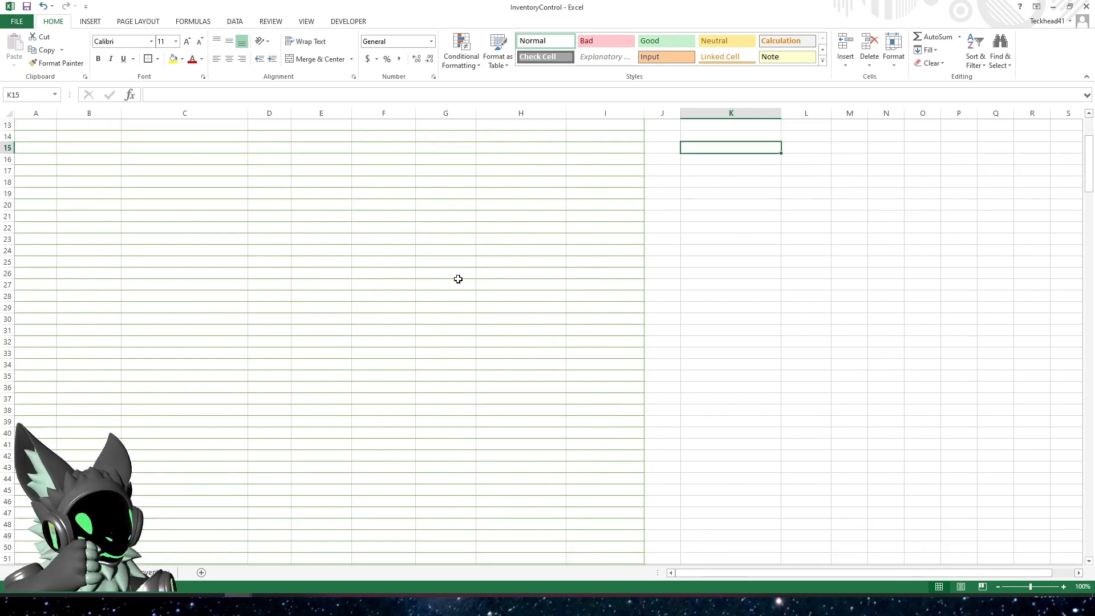
scroll(549, 388, up, 4)
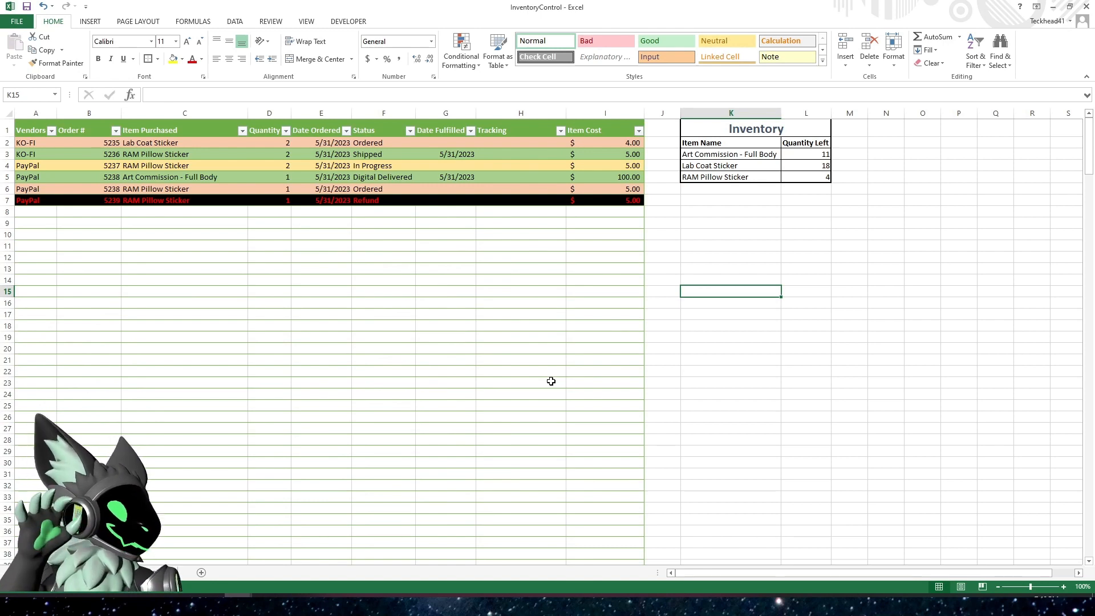
scroll(551, 381, down, 7)
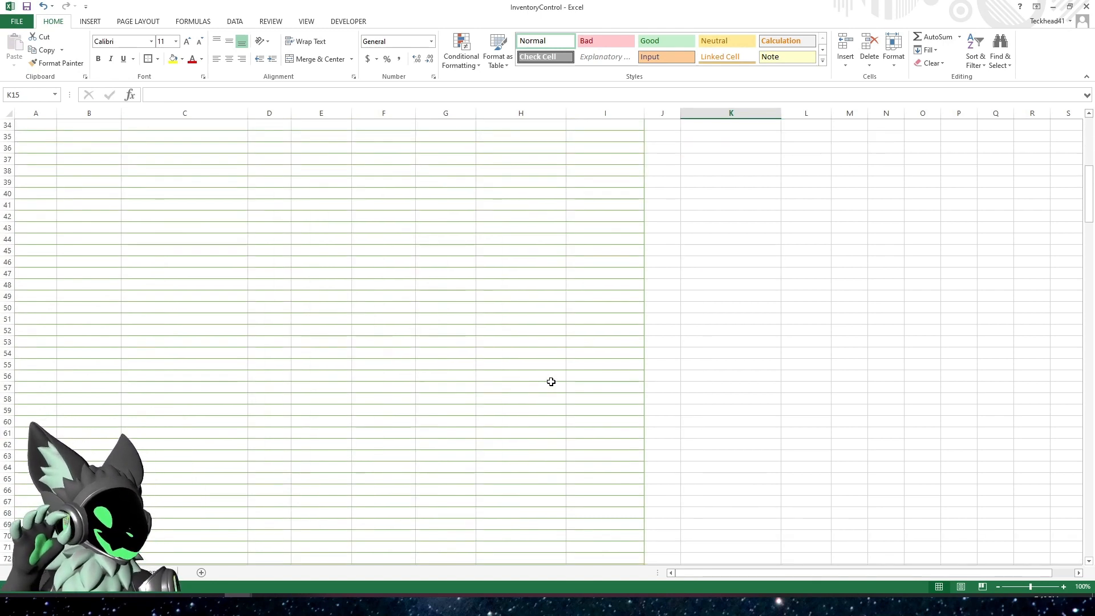
scroll(402, 399, up, 7)
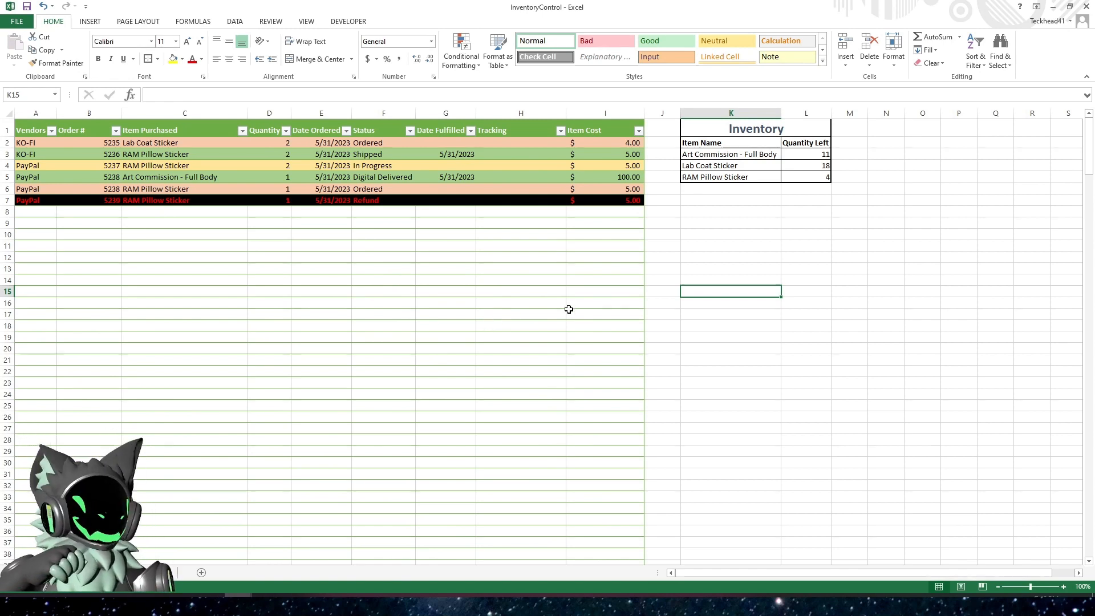
Try freezing the panes at cell K6, below the Inventory summary, and test it by moving through the rows
click(688, 211)
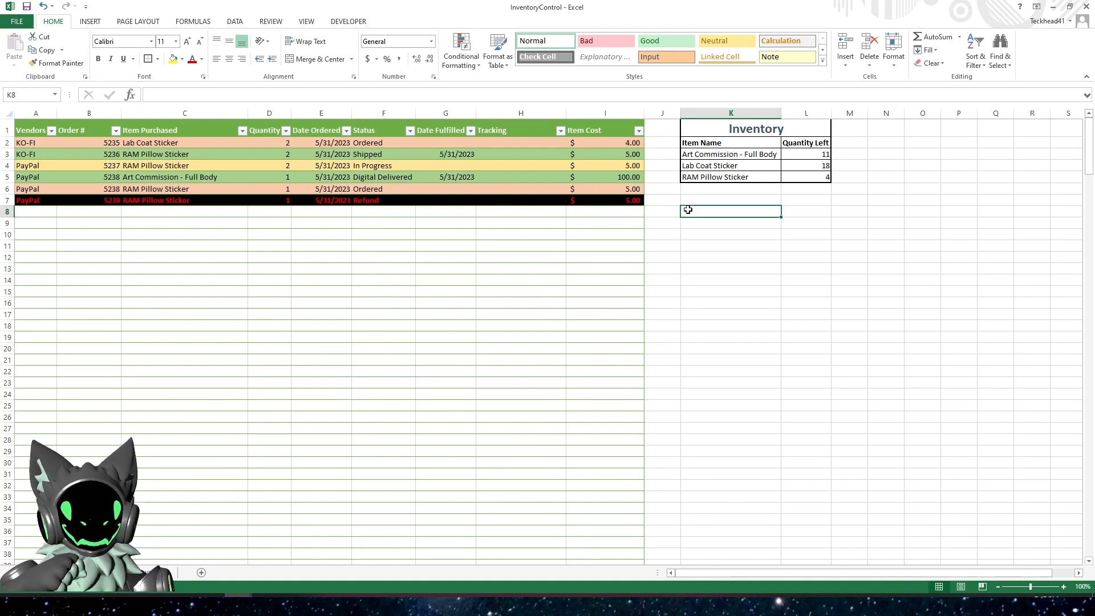
click(696, 202)
click(700, 193)
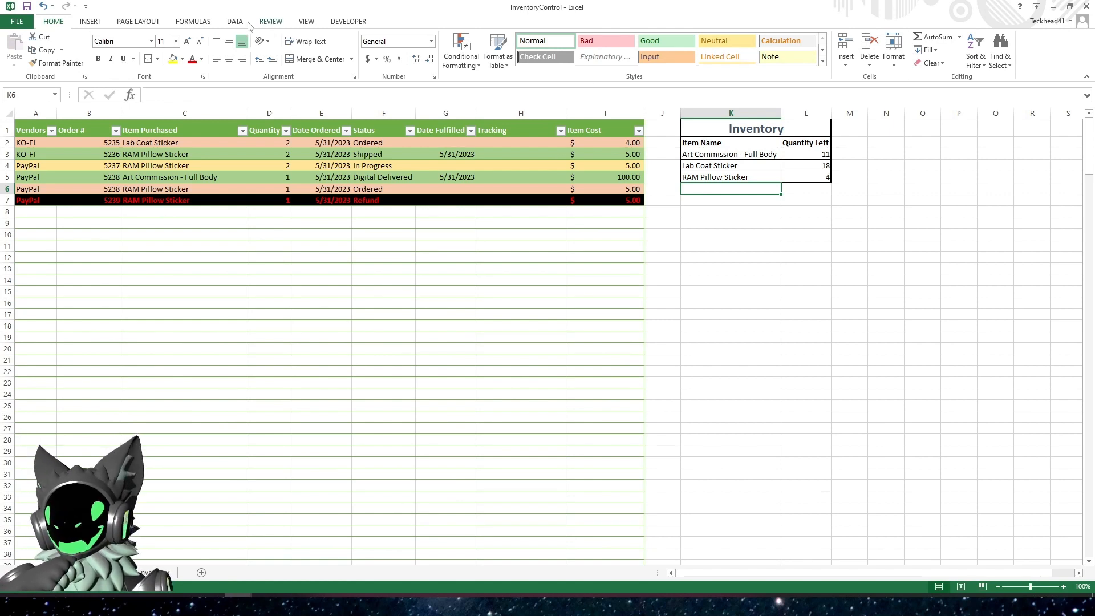
click(306, 23)
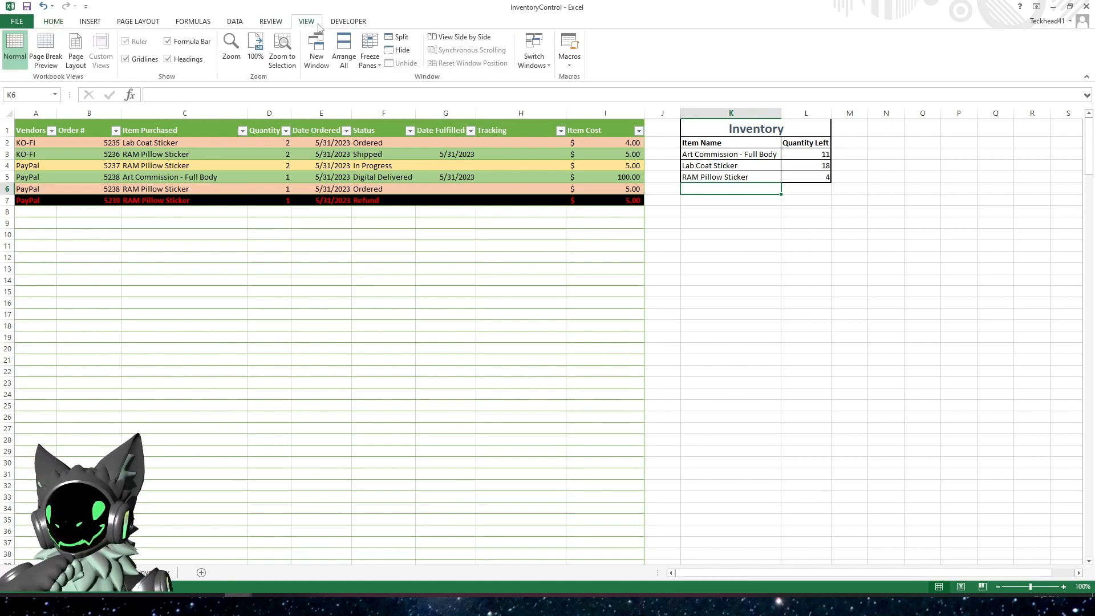
click(375, 66)
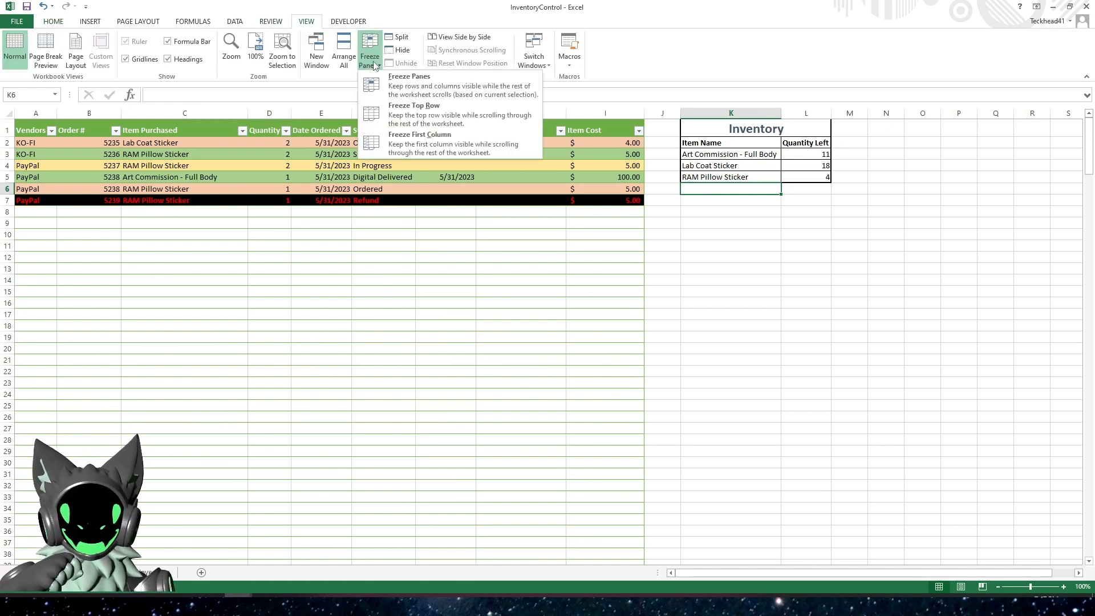
click(443, 90)
scroll(572, 281, down, 1)
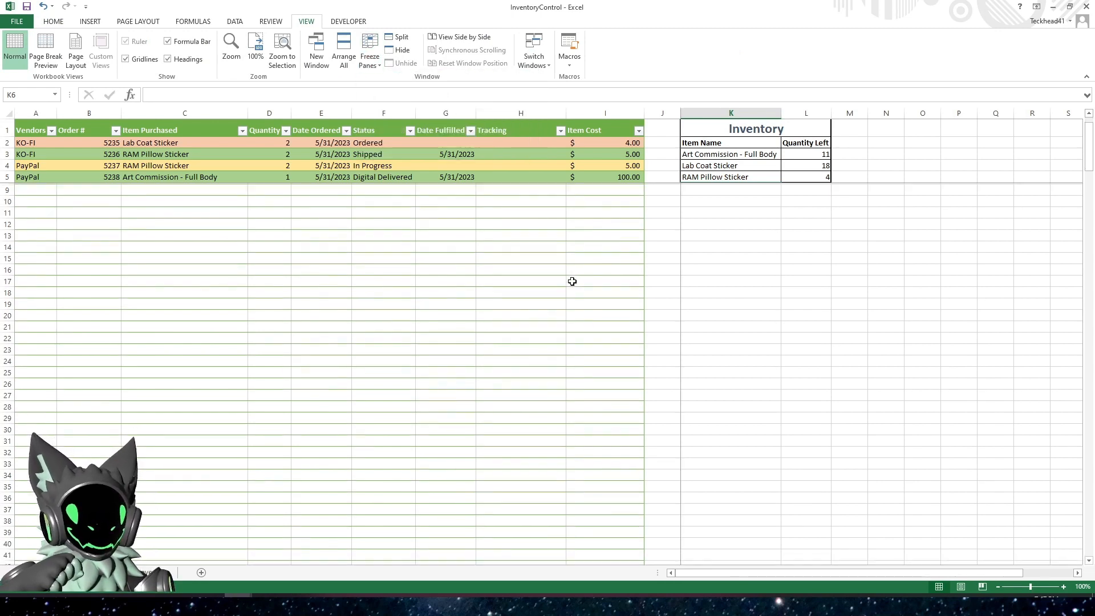
scroll(572, 282, down, 9)
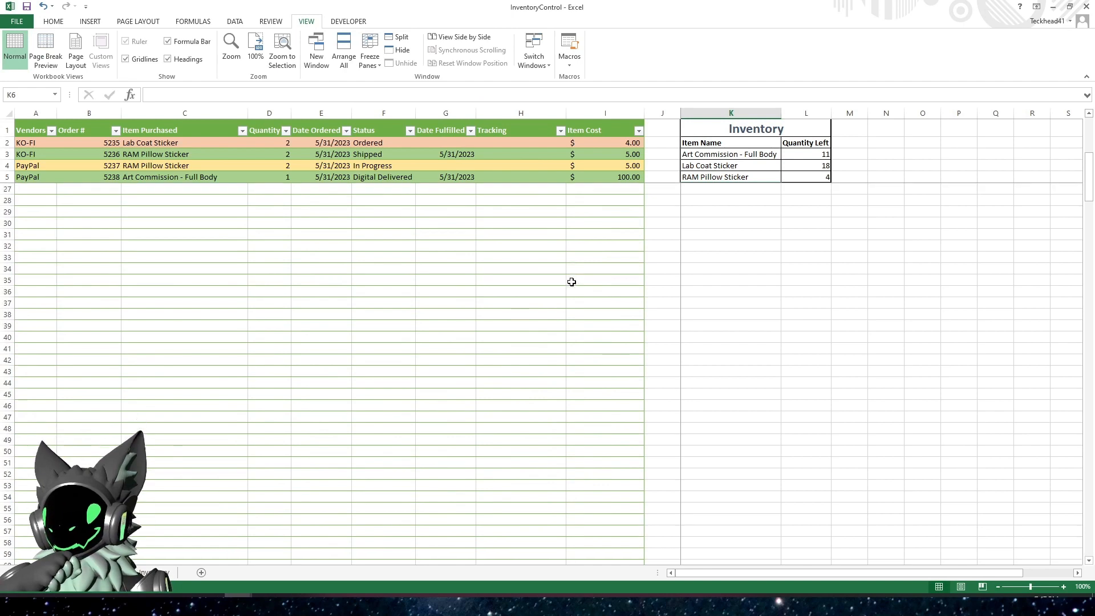
scroll(570, 283, up, 10)
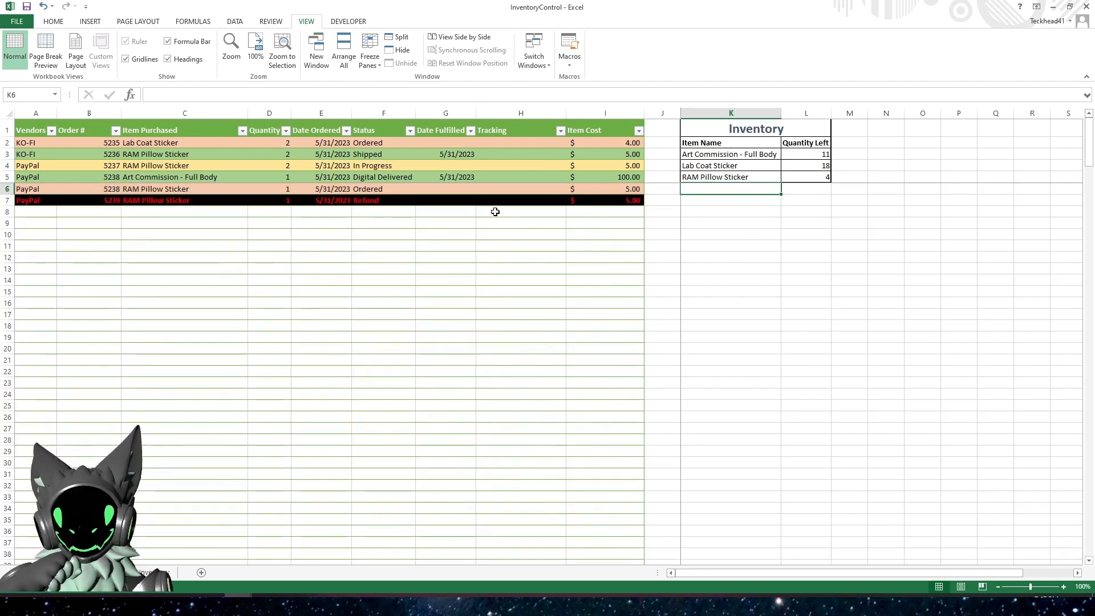
Unfreeze the panes set at cell K6
click(532, 221)
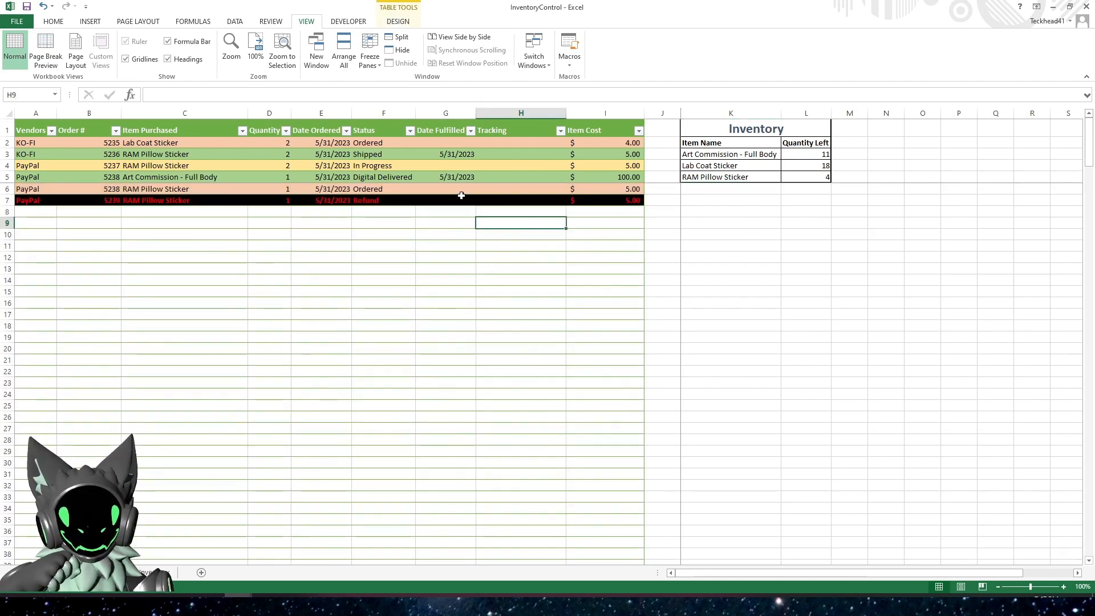
click(707, 211)
click(699, 191)
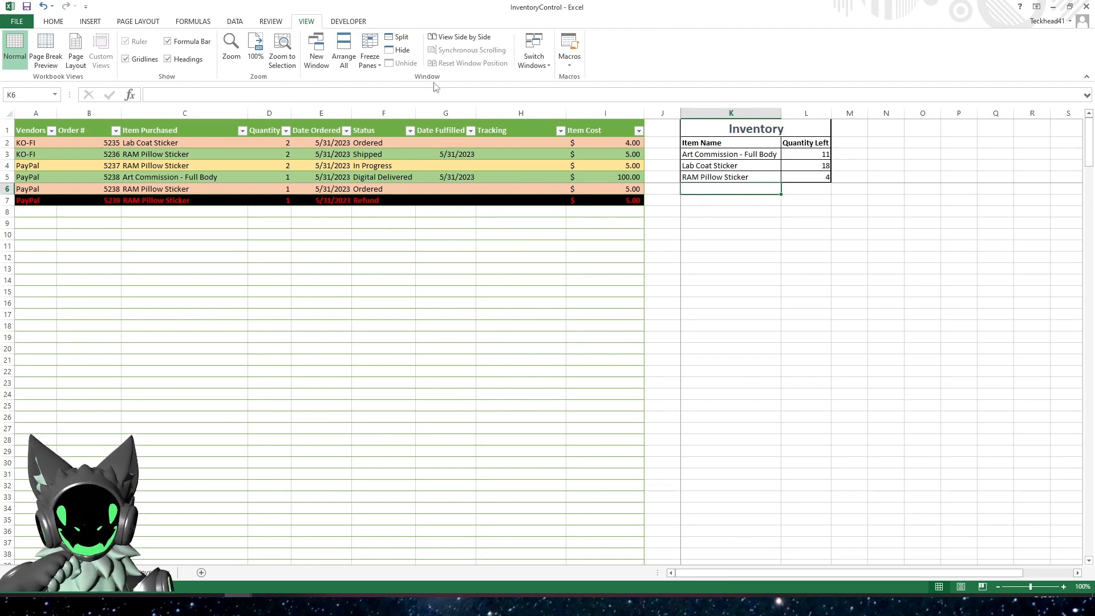
click(369, 57)
click(405, 88)
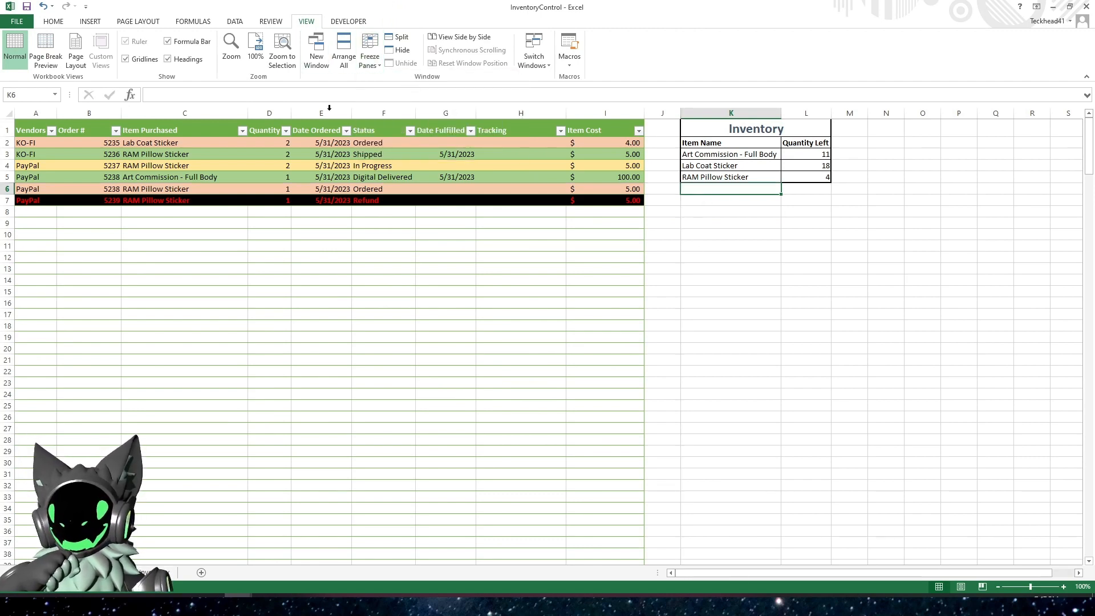
scroll(130, 261, down, 5)
scroll(114, 265, up, 5)
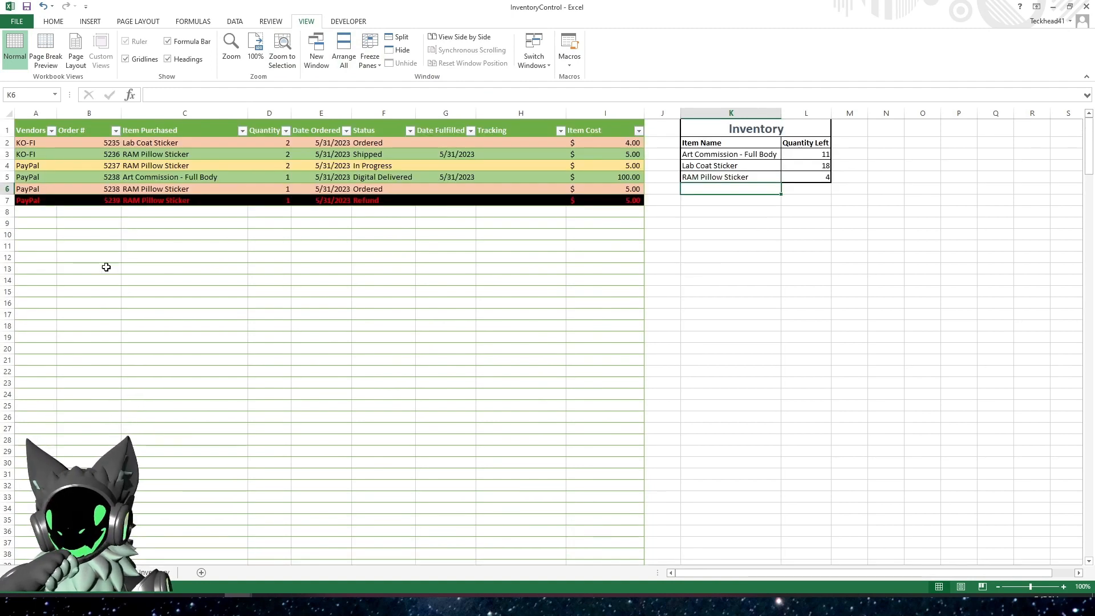
Freeze the panes at cell A6 so rows 1 to 5 stay in view, and check the result further down the sheet
click(36, 211)
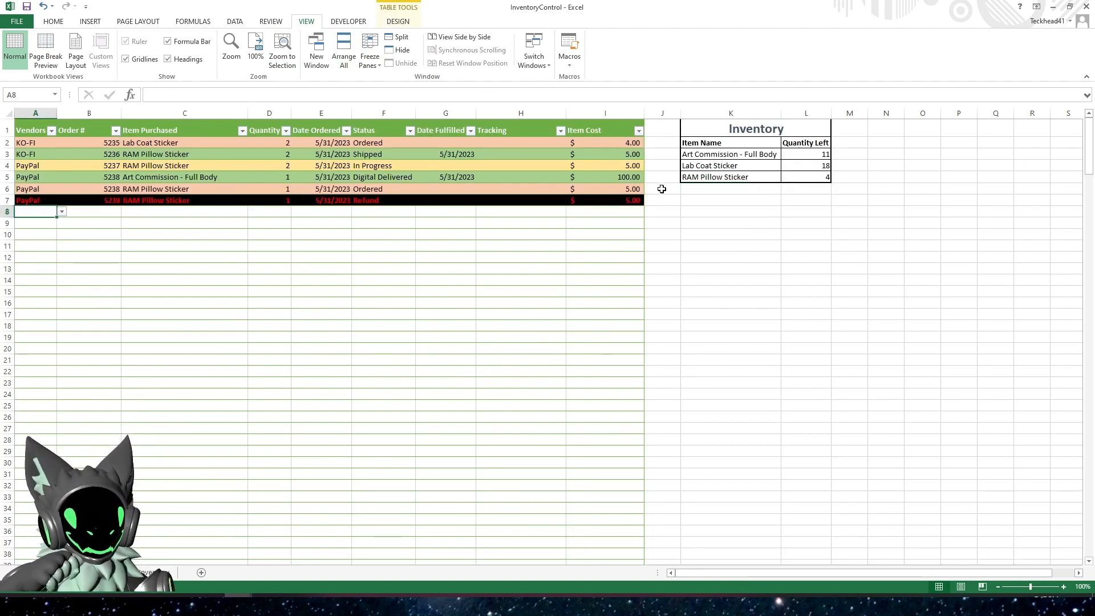
click(688, 186)
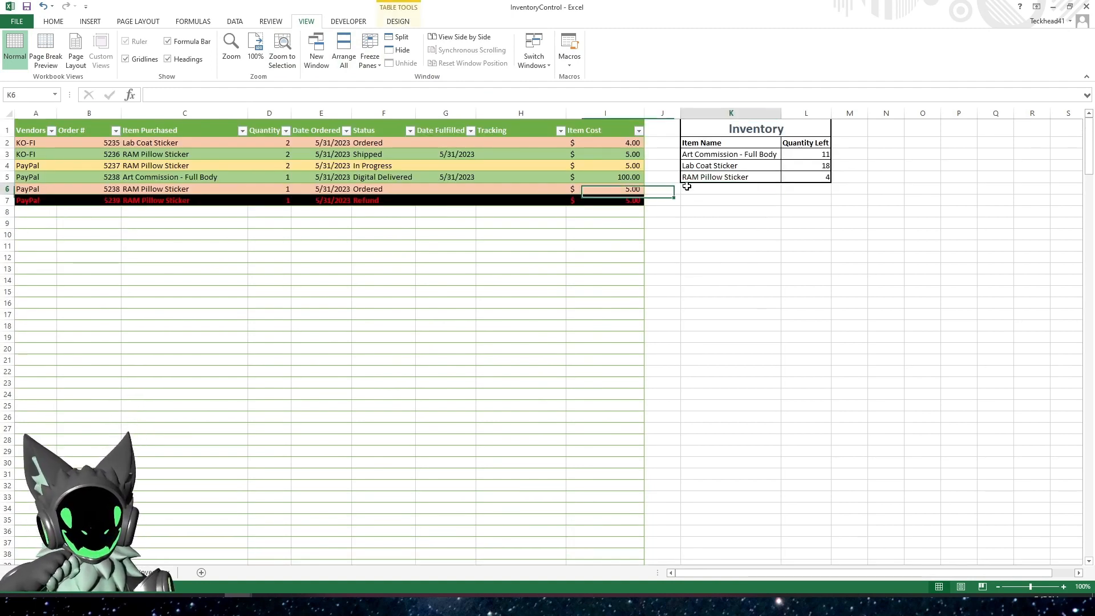
click(27, 190)
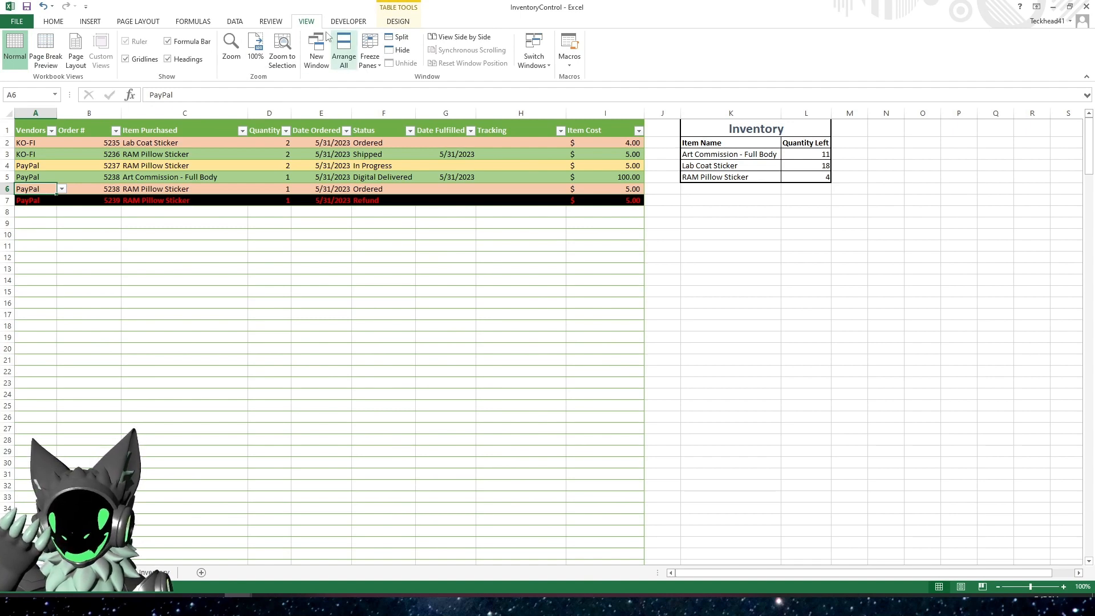
click(370, 57)
click(400, 94)
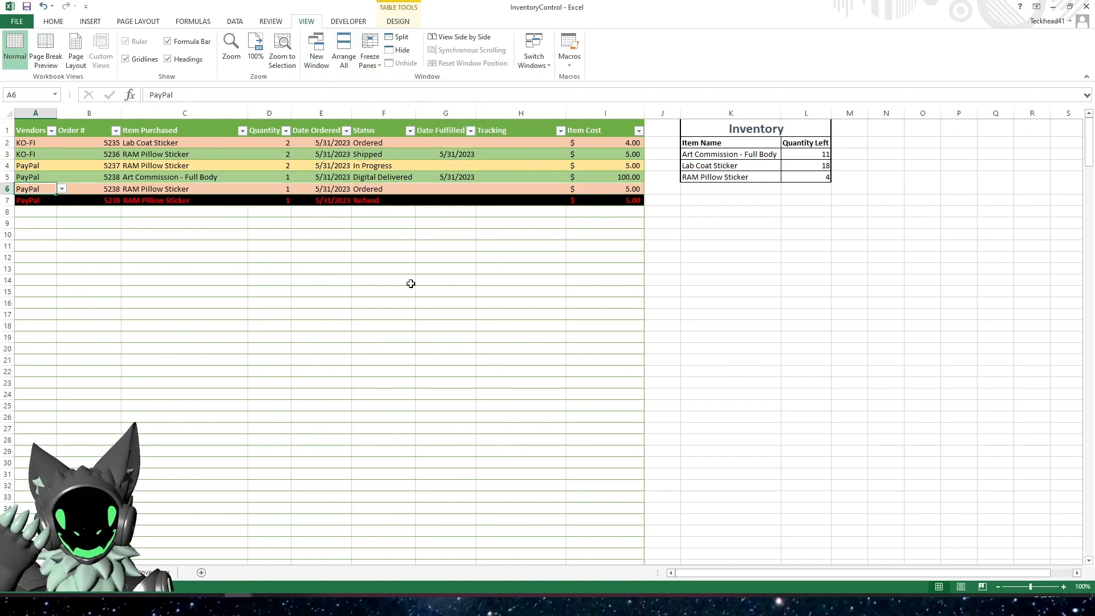
scroll(411, 283, down, 1)
scroll(411, 284, up, 1)
scroll(408, 284, down, 2)
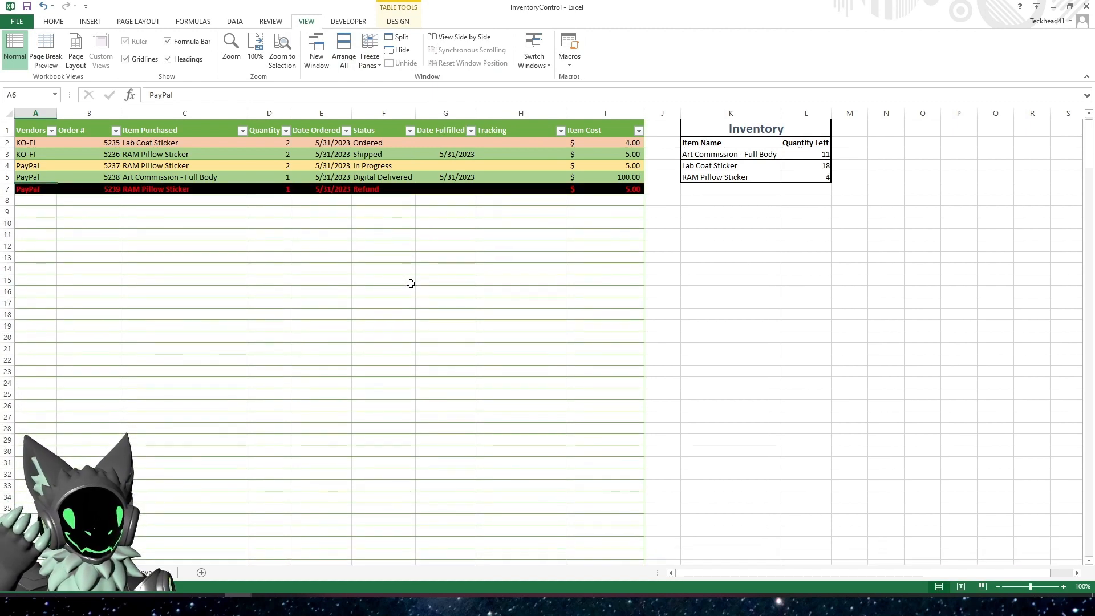
scroll(364, 291, up, 2)
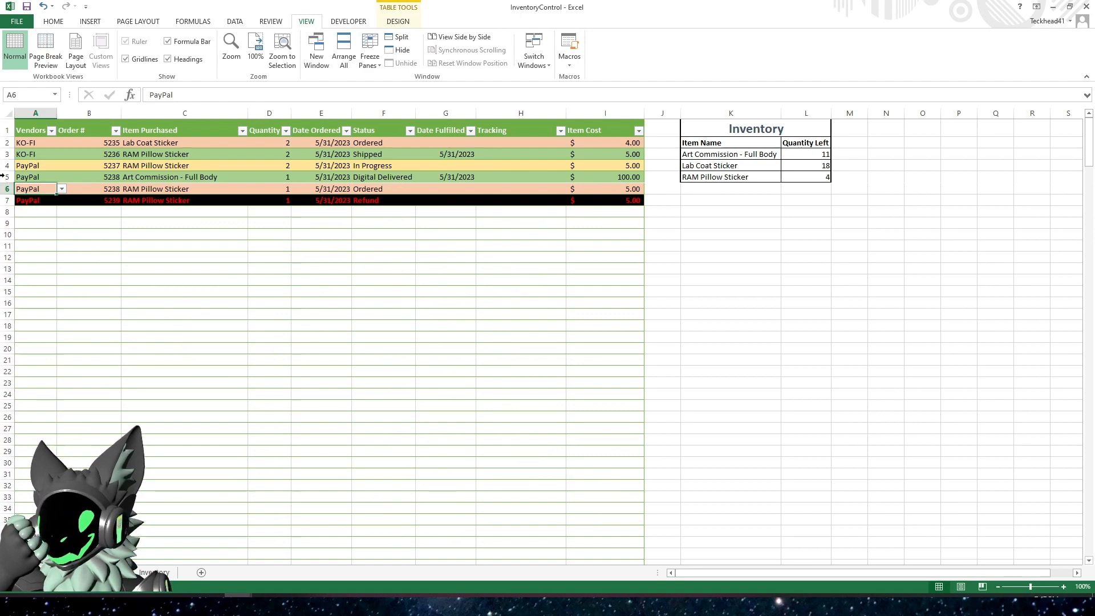
scroll(102, 254, down, 4)
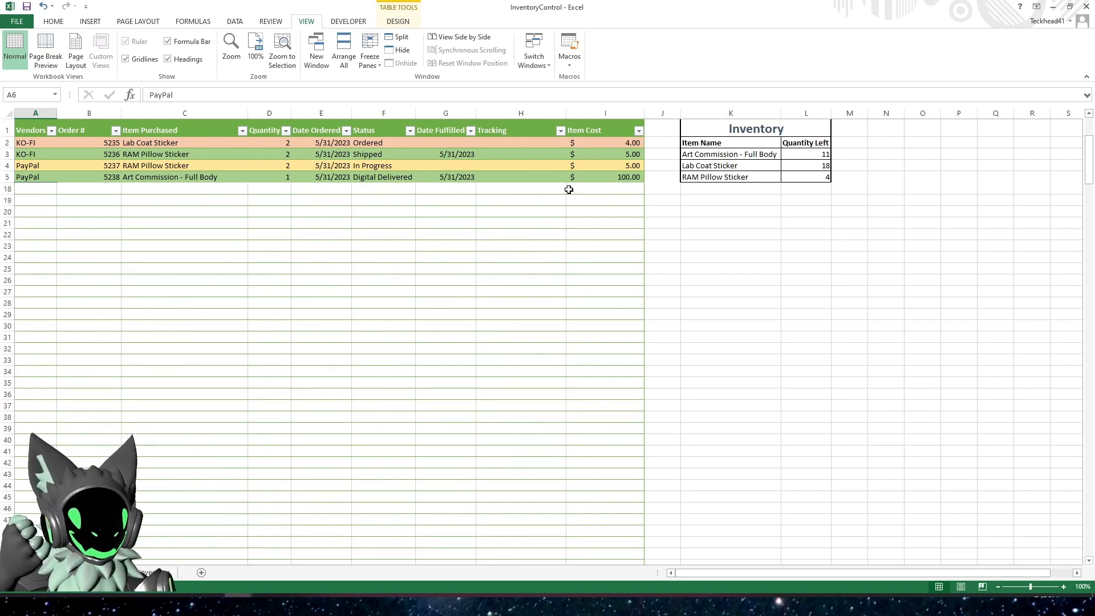
scroll(567, 189, up, 4)
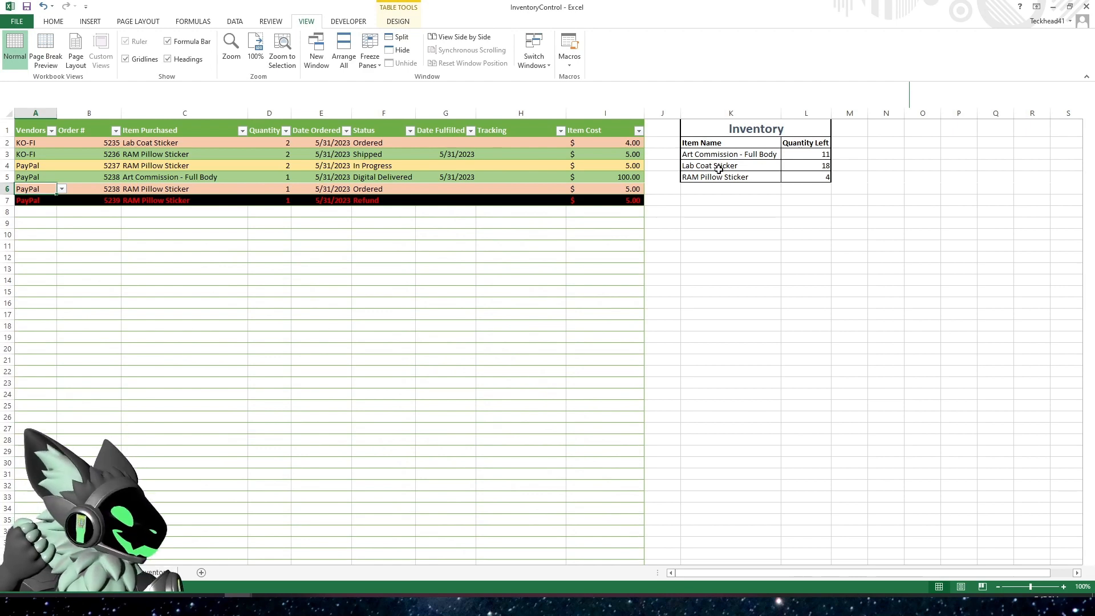
Check the item dropdown in C39, and enter KO-FI as the vendor in A39
scroll(416, 282, down, 1)
scroll(416, 281, down, 9)
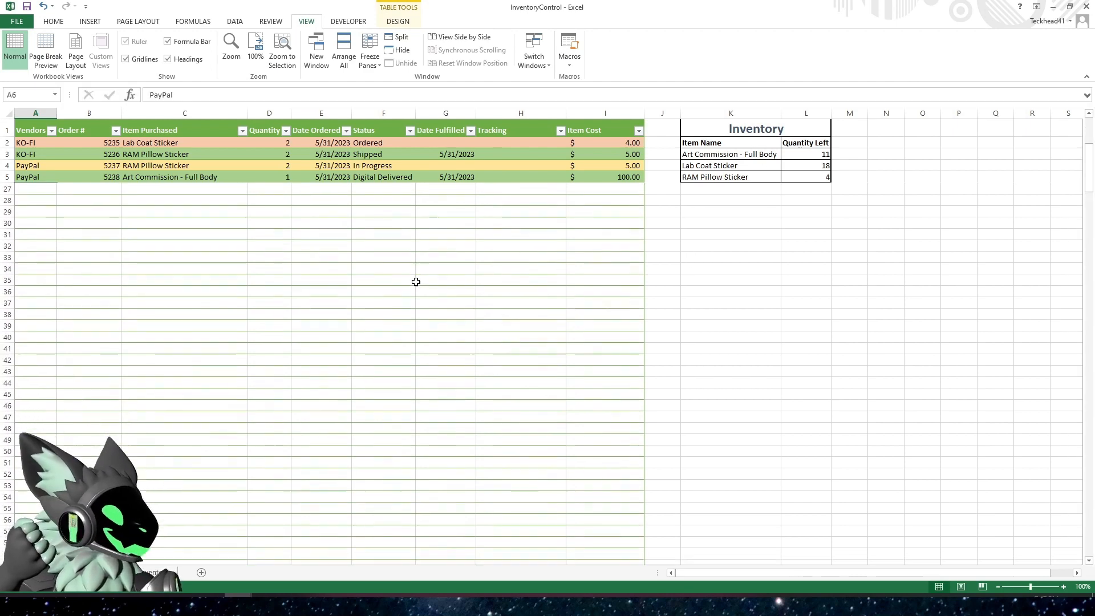
click(197, 222)
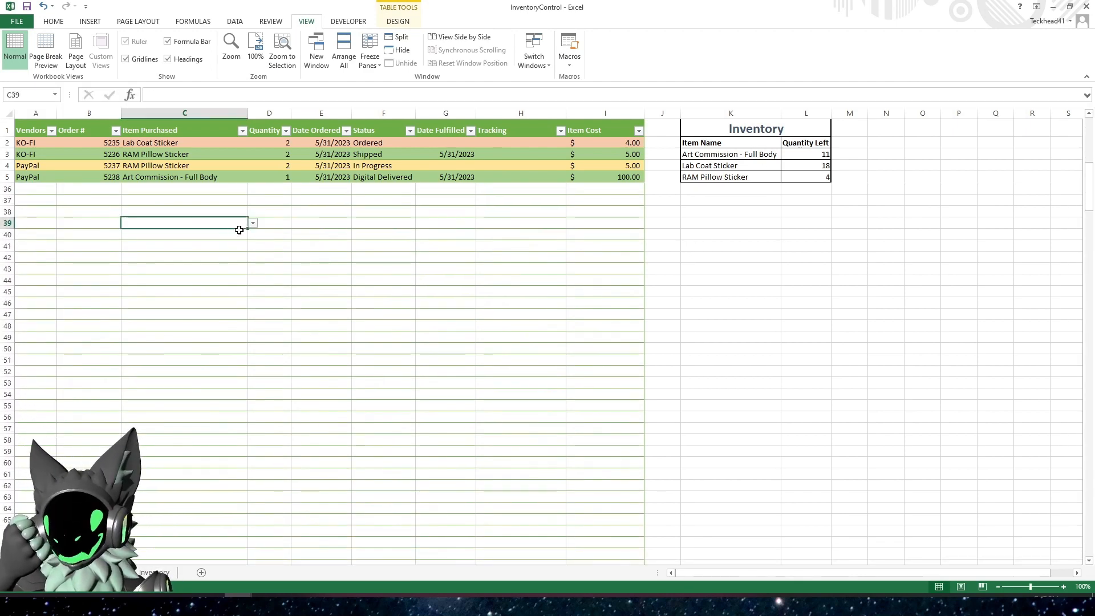
click(252, 223)
key(Escape)
click(32, 224)
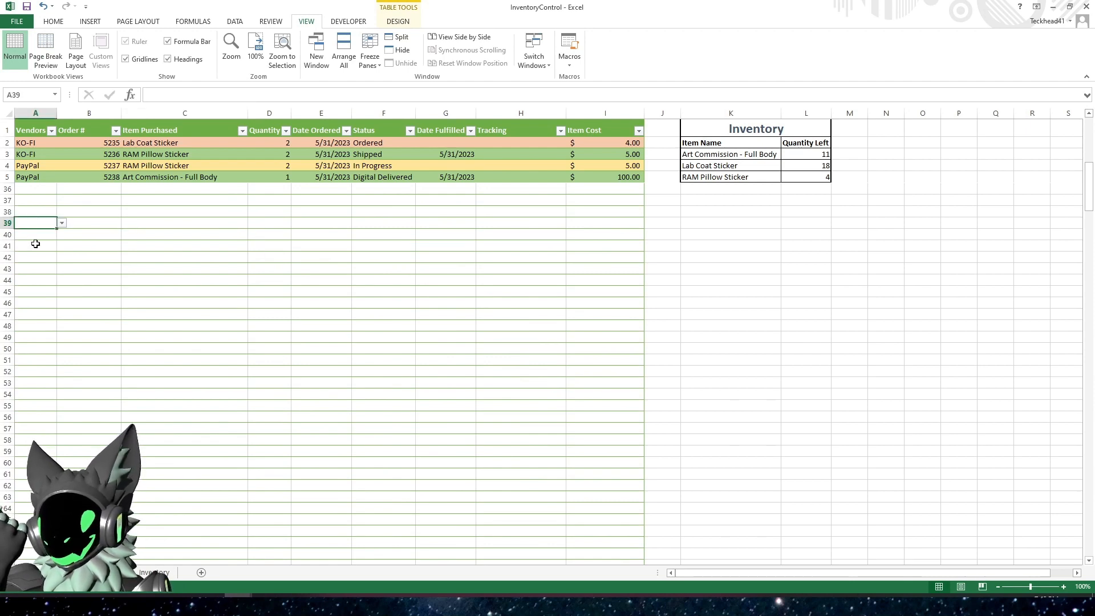
text(KO-FI)
key(Tab)
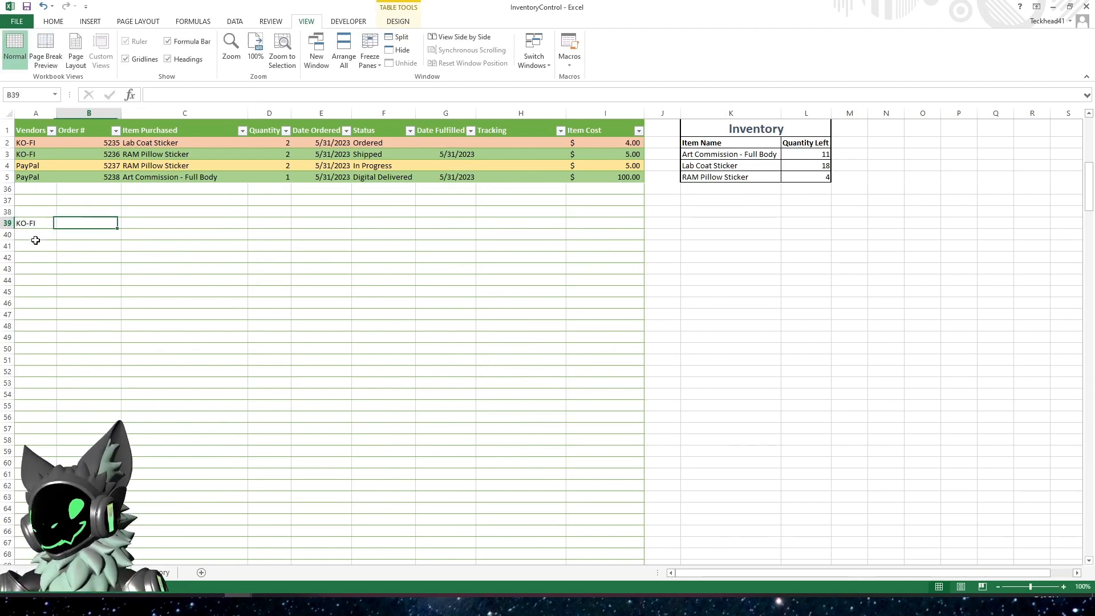
Add a sample order number, the item RAM Pillow Sticker and a quantity of 1 to the KO-FI order in row 39
text(5)
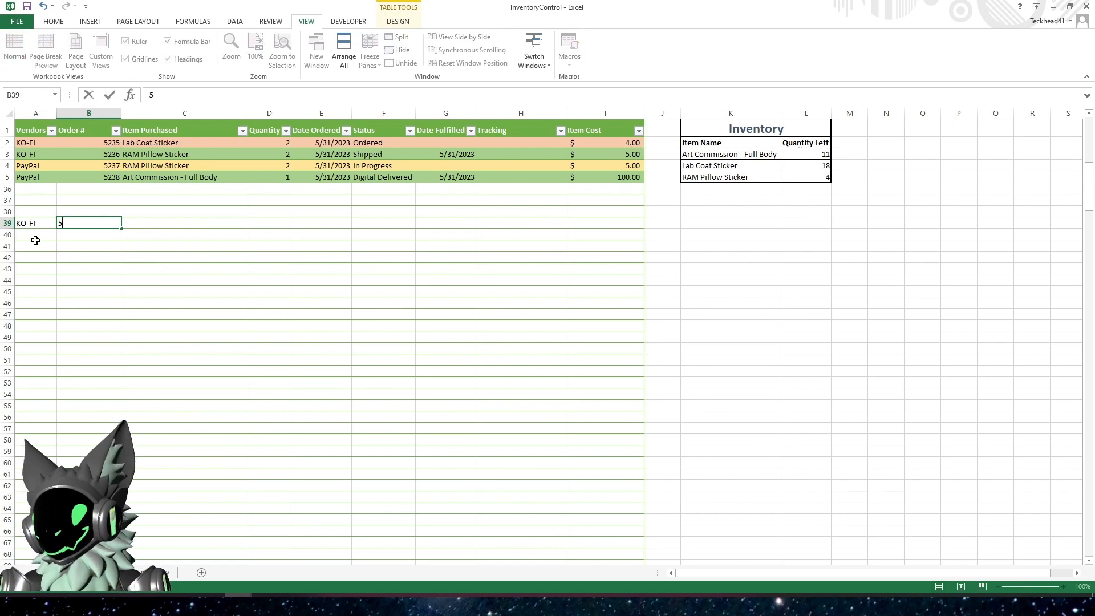
key(Tab)
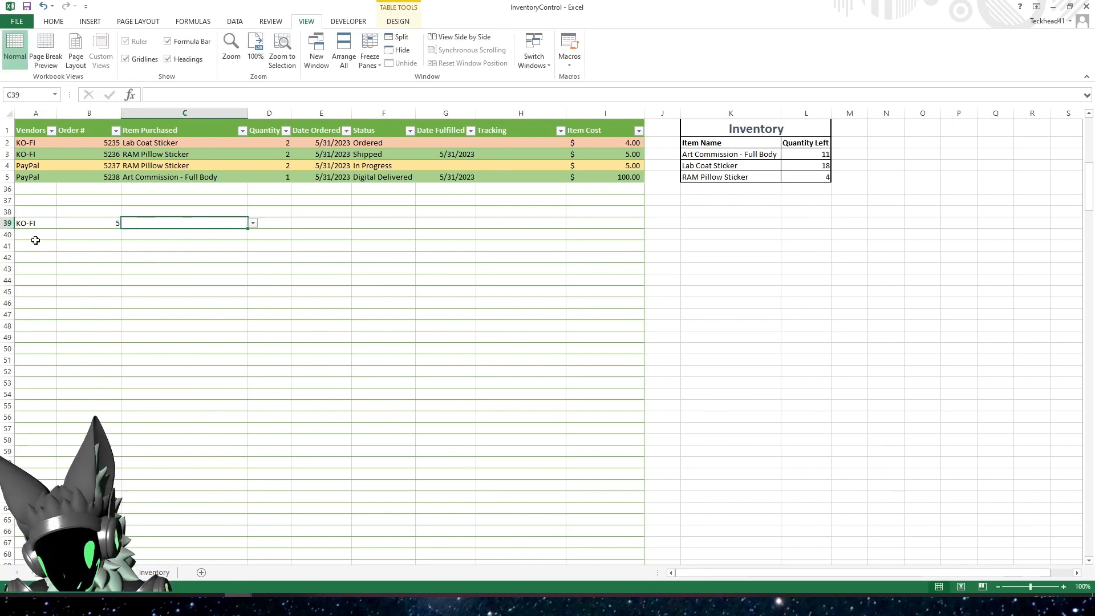
text(RAM Pillow Sticker)
key(Tab)
text(1)
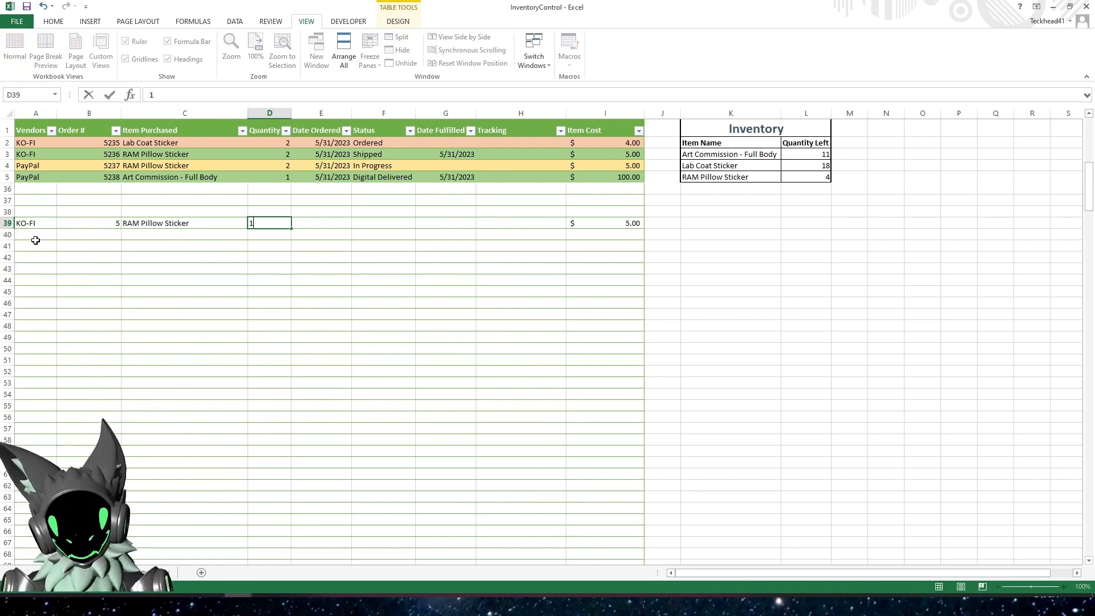
key(Tab)
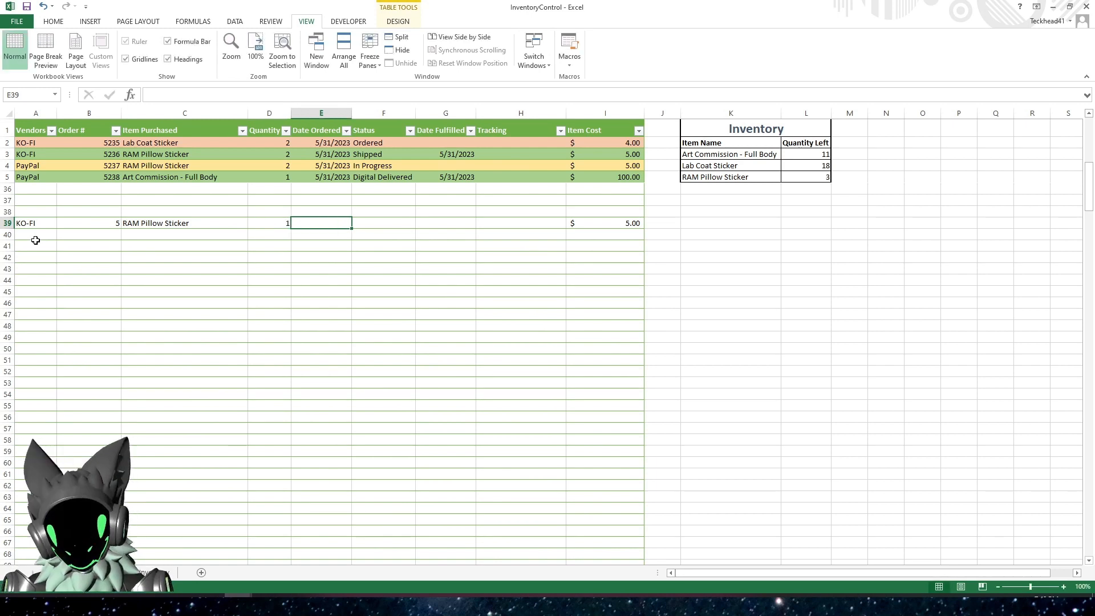
Complete the row 39 order with the current date, 5/31/2023, the status Ordered and a sample tracking number
key(ctrl+semicolon)
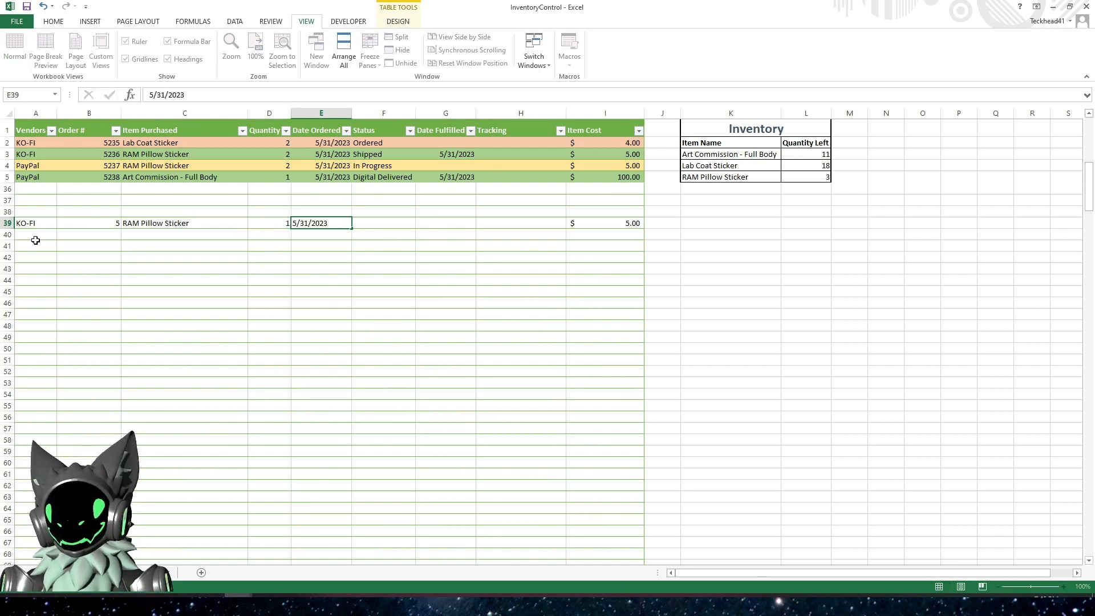
key(Tab)
text(Ordered)
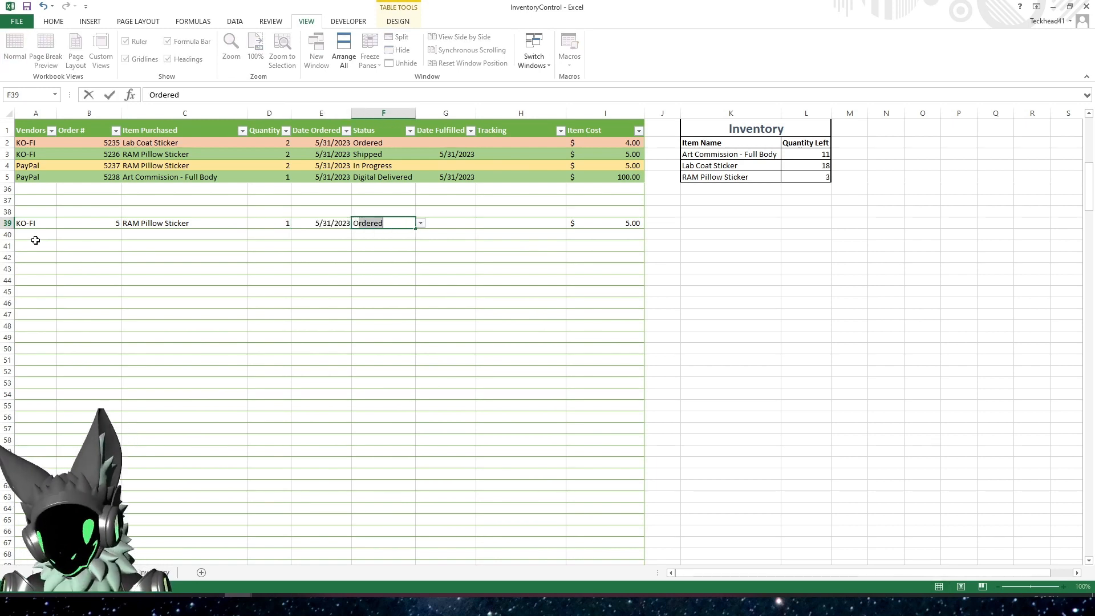
key(Tab)
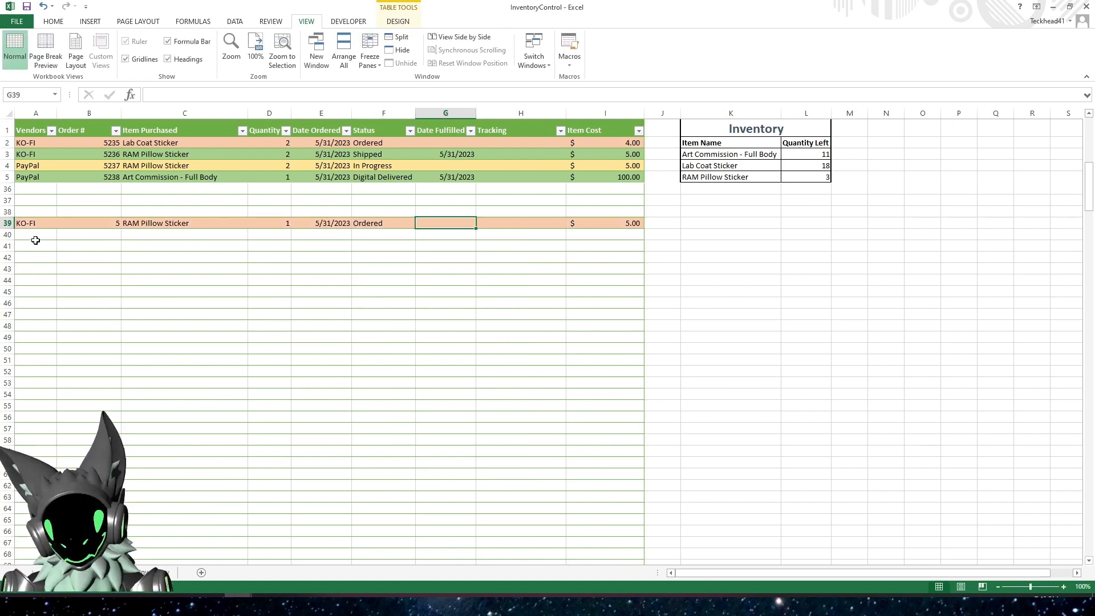
key(Tab)
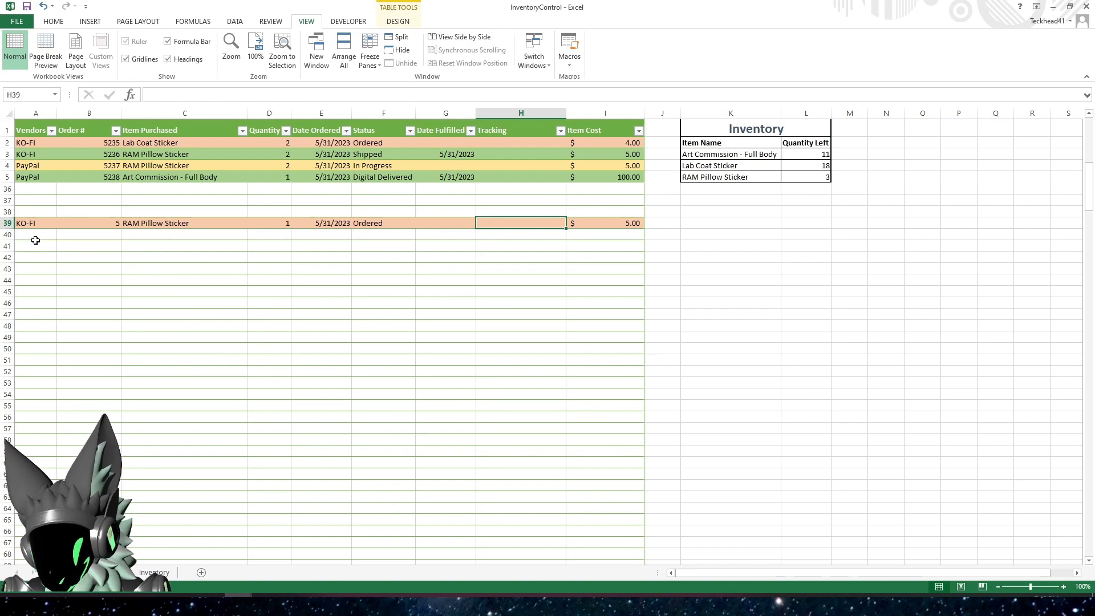
text(# 1ZLOL)
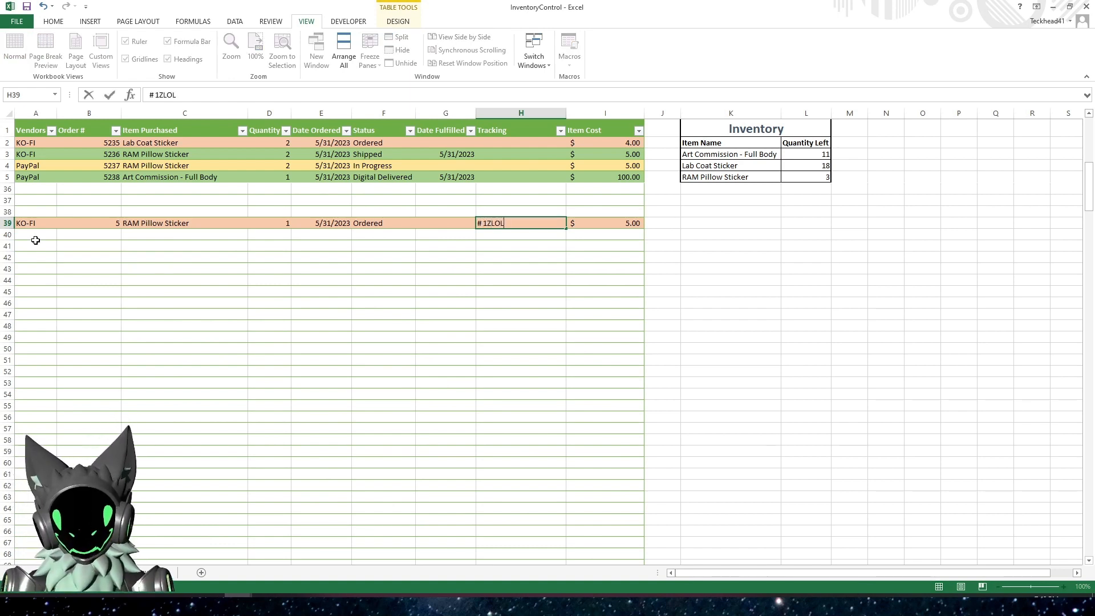
key(Return)
key(Up)
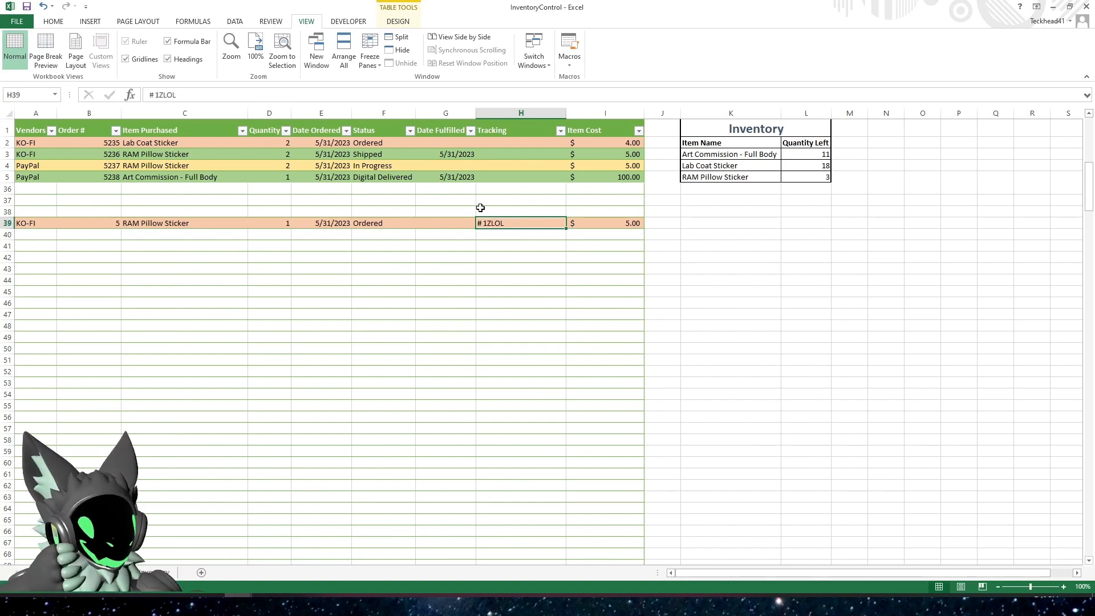
Clear the sample order from A39:I39 in the orders table
scroll(467, 311, up, 9)
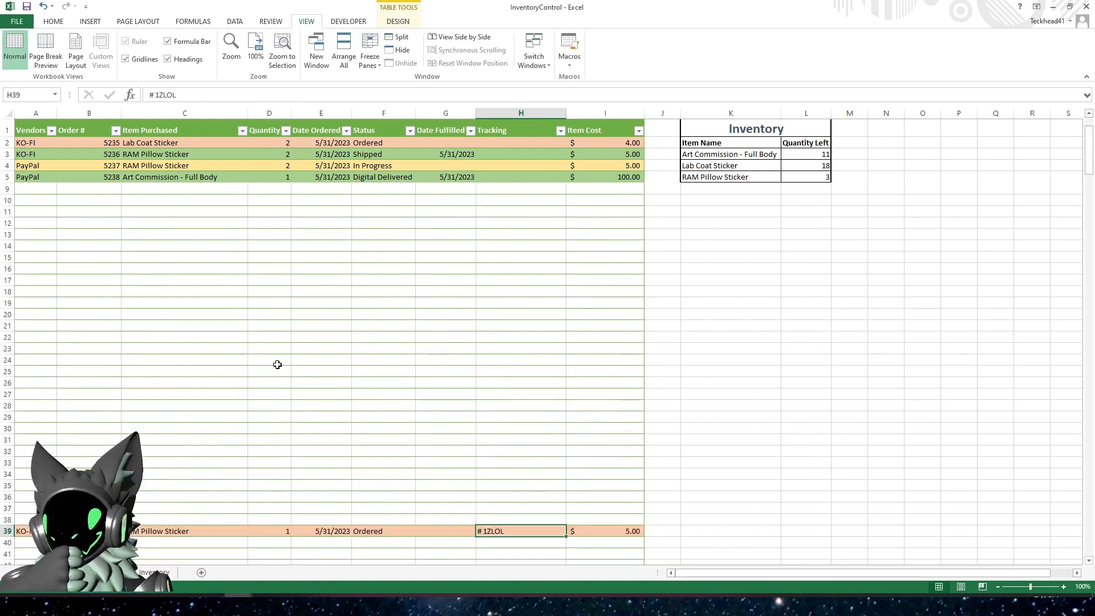
scroll(197, 379, up, 1)
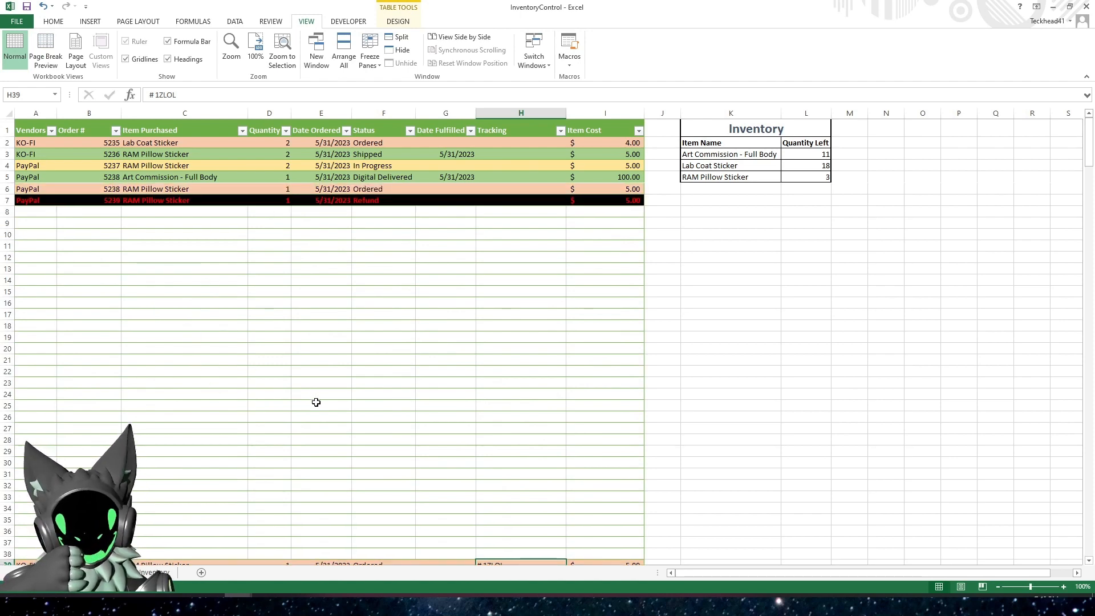
scroll(314, 402, down, 5)
scroll(298, 386, down, 18)
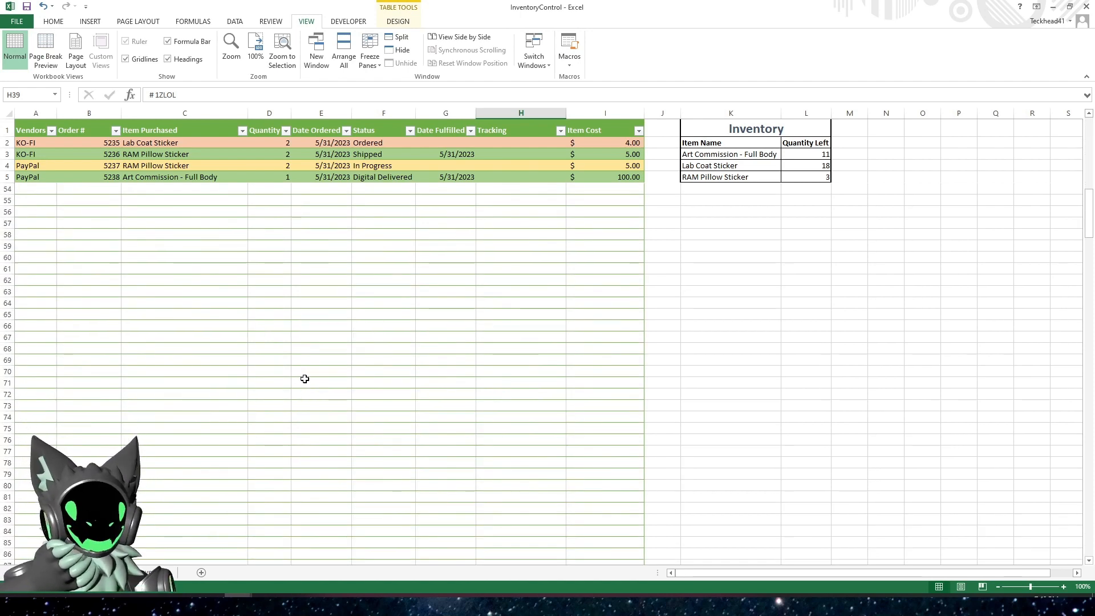
scroll(305, 371, up, 19)
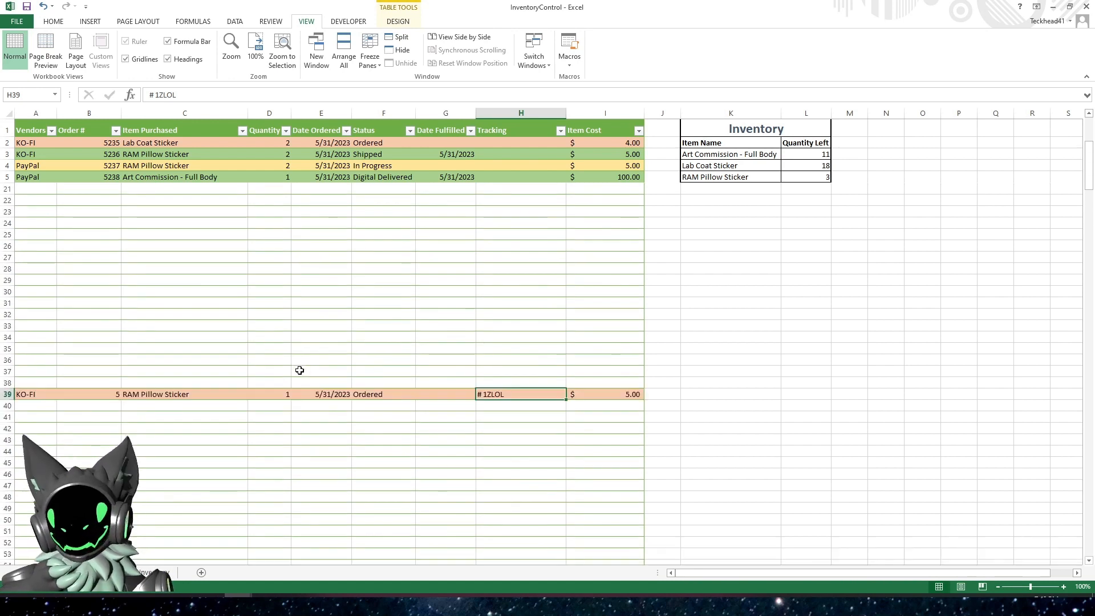
scroll(305, 370, down, 6)
scroll(306, 368, up, 6)
drag(599, 397, 52, 397)
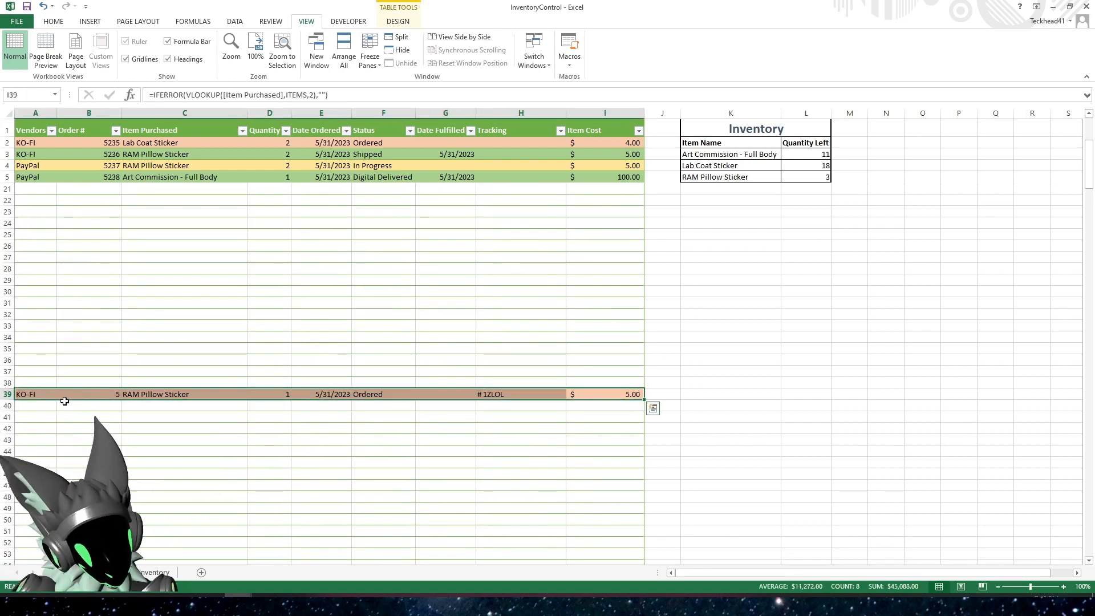
key(Delete)
click(220, 321)
scroll(340, 336, up, 5)
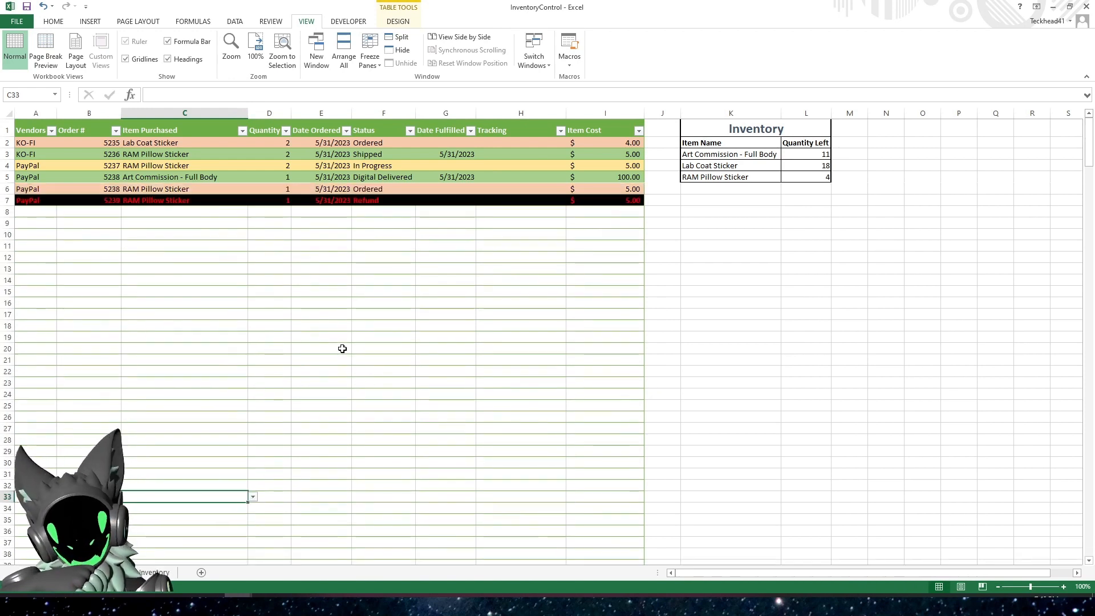
click(741, 129)
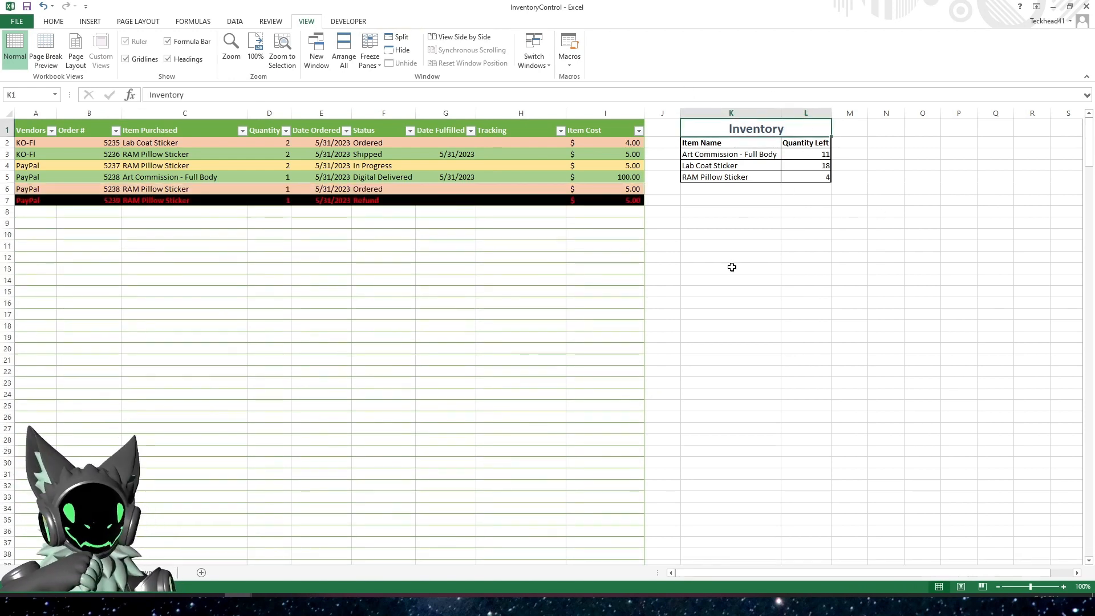
click(736, 237)
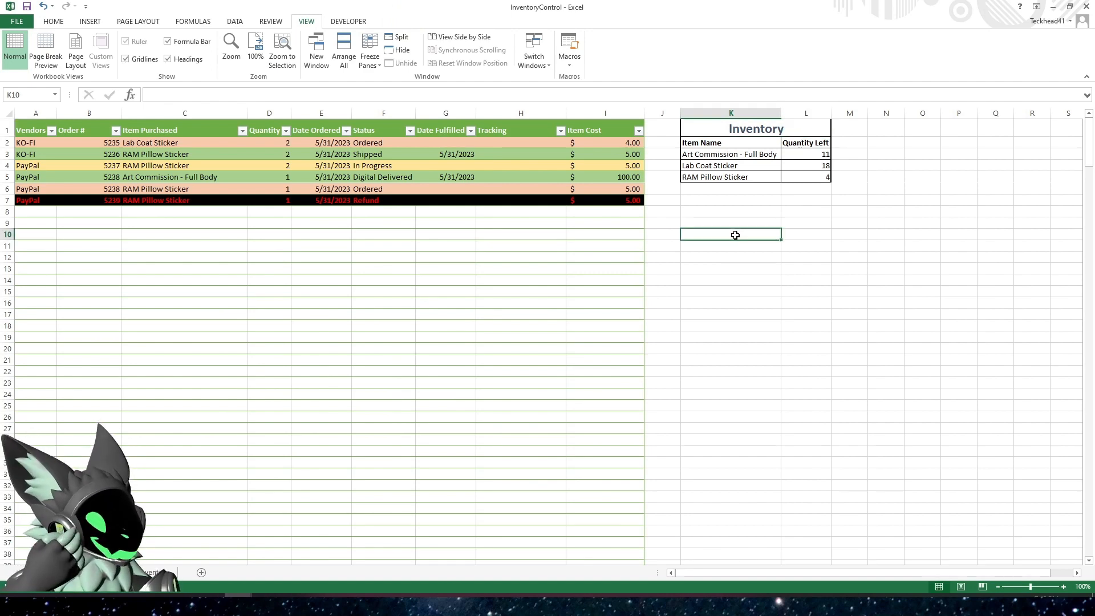
drag(720, 190, 754, 421)
drag(807, 189, 786, 431)
click(737, 213)
click(589, 231)
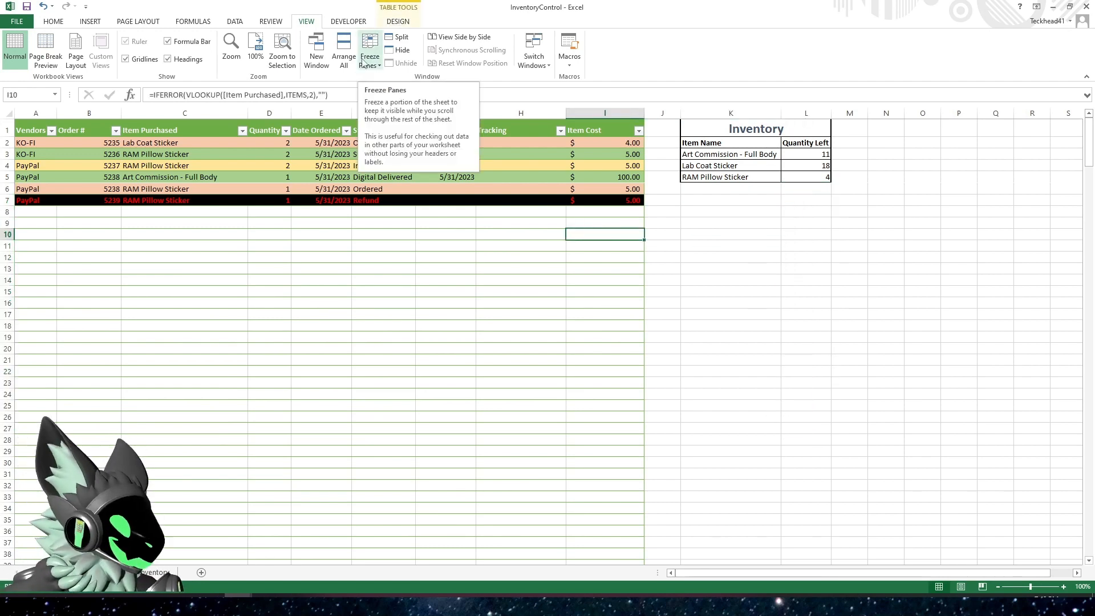
click(731, 234)
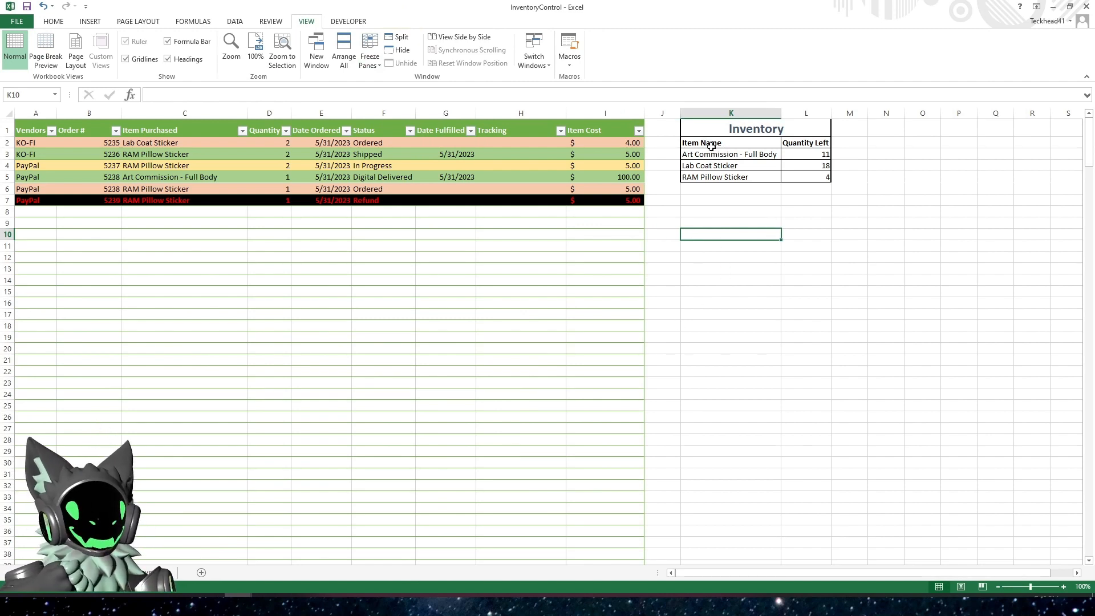
click(719, 125)
drag(724, 143, 775, 174)
click(919, 177)
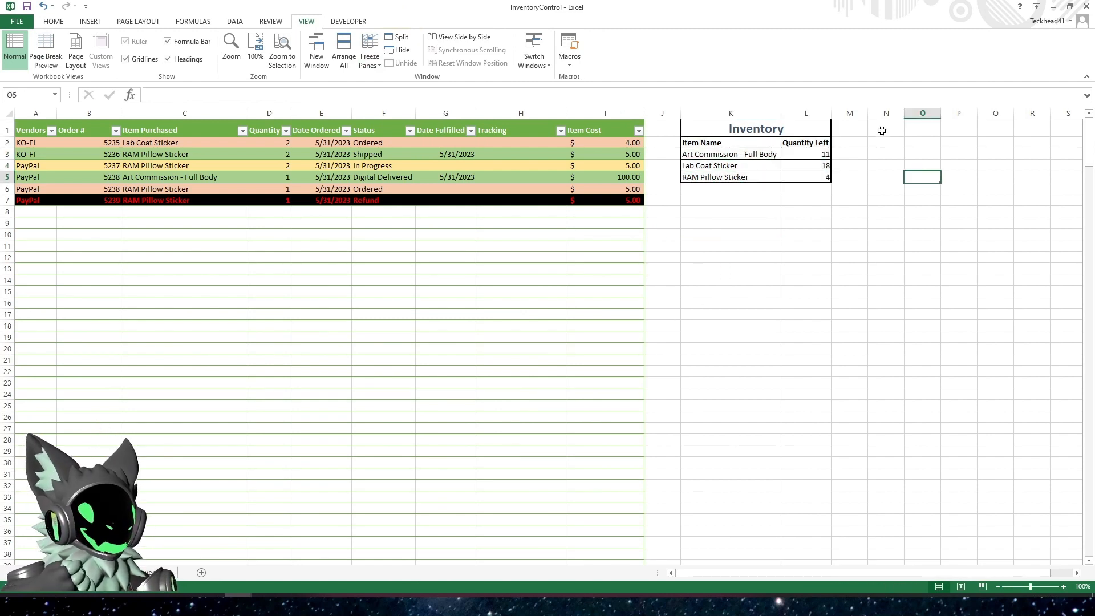
drag(884, 130, 987, 166)
click(870, 279)
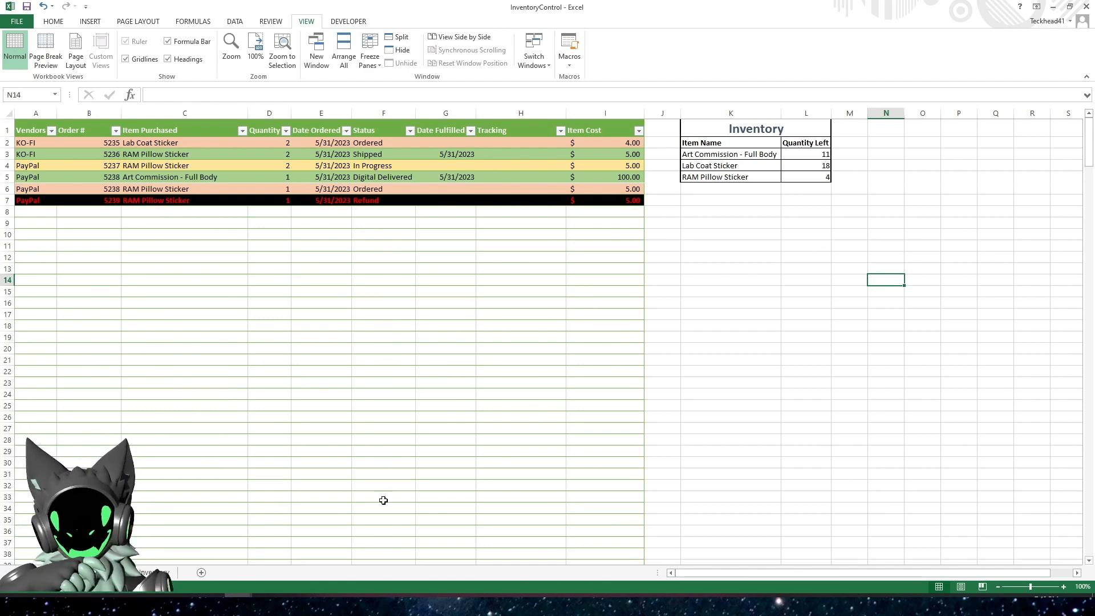
On the Inventory sheet, add Heart Sticker with a pre-tax cost of $5.00 in row 6 of the Item Descriptions table
click(169, 577)
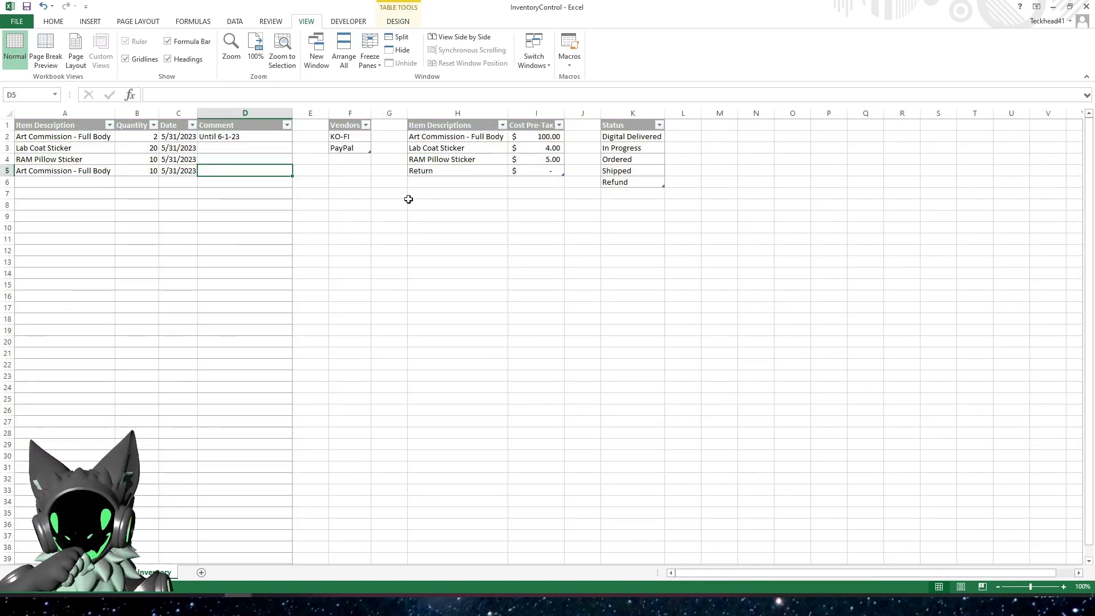
click(432, 182)
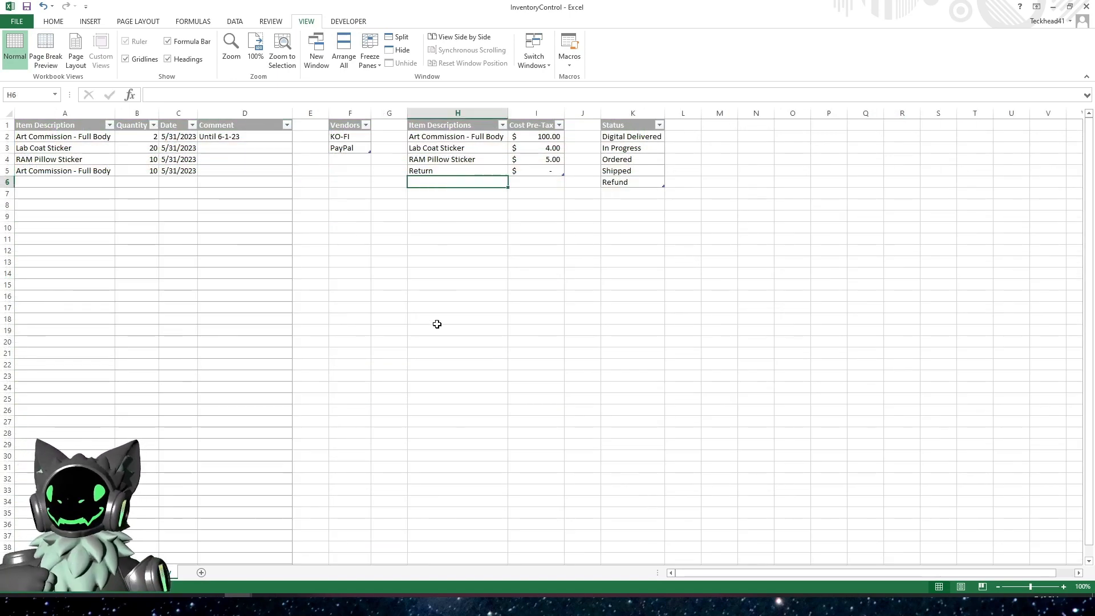
text(Heart)
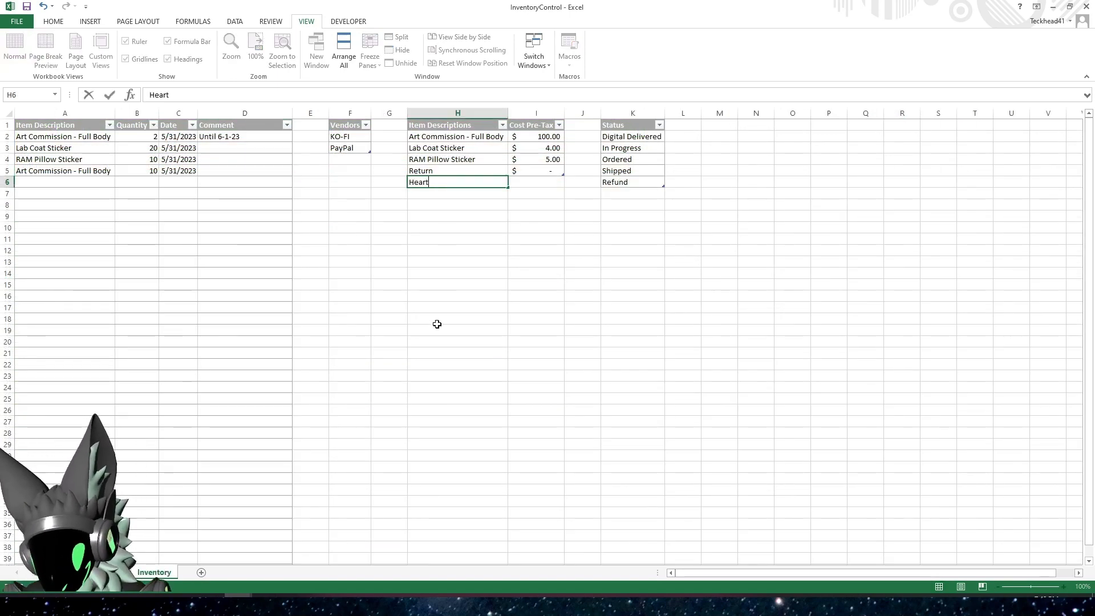
text( Stu)
key(BackSpace)
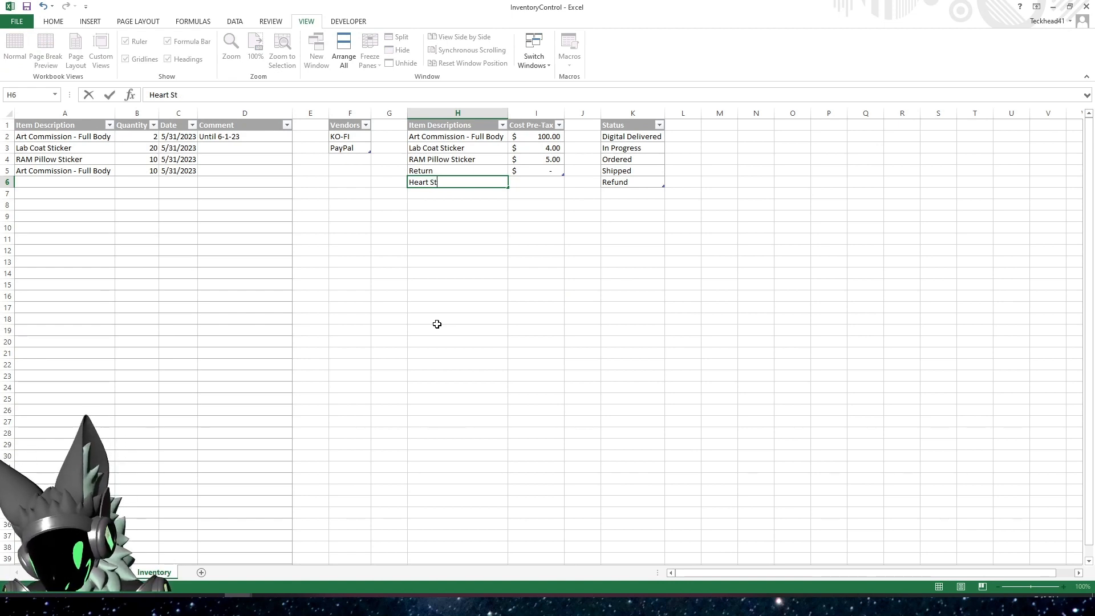
text(icker)
key(Tab)
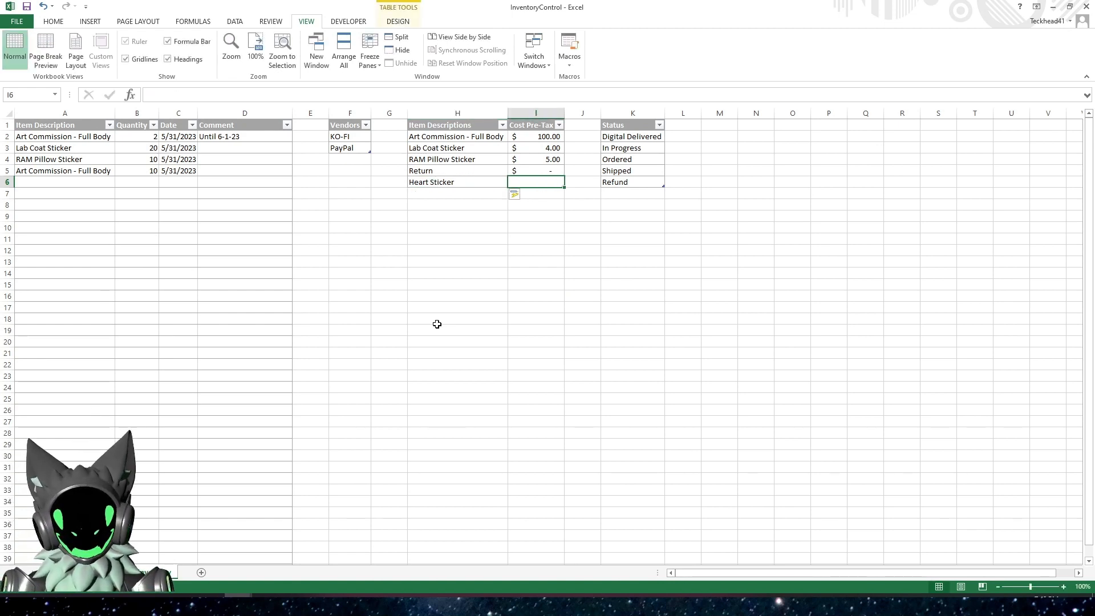
text(5)
key(Return)
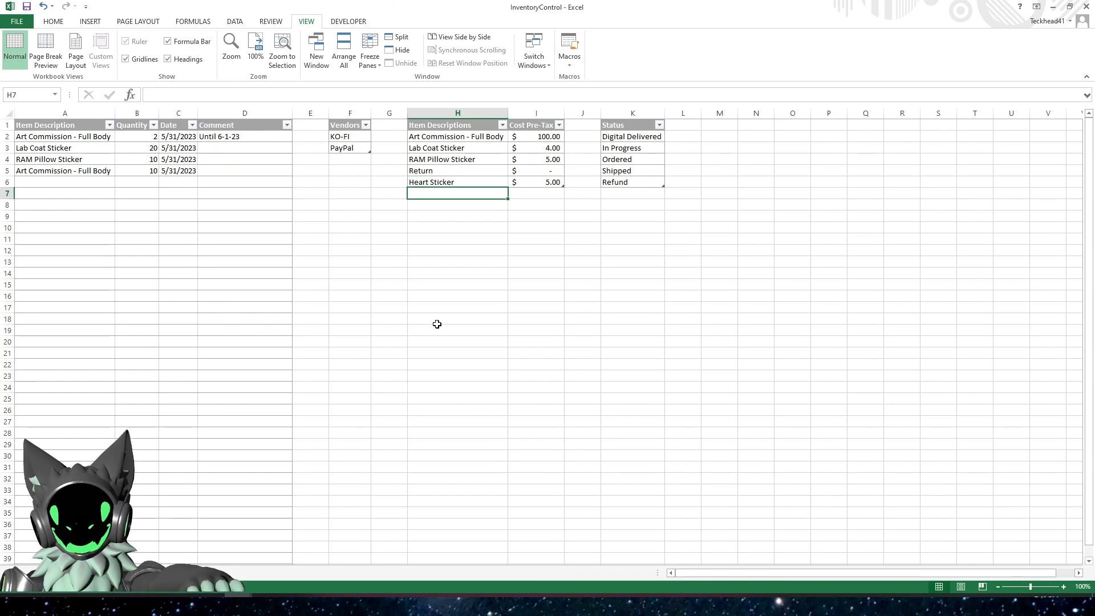
Record a Heart Sticker stock entry in row 6 of the quantity table, with quantity 10 and the date 5/31/2023
click(56, 184)
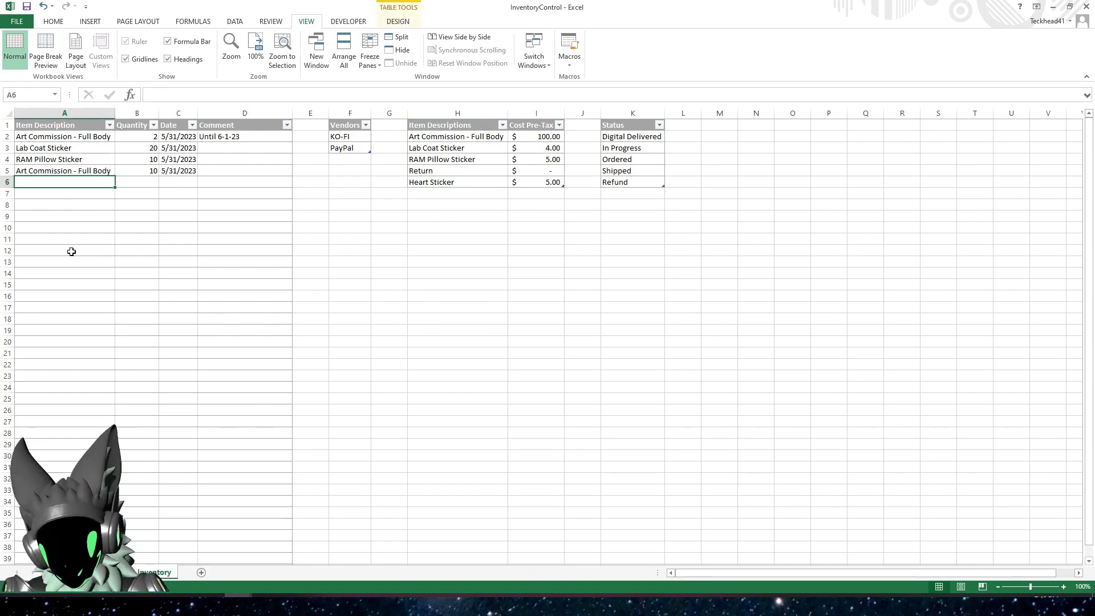
text(Heart)
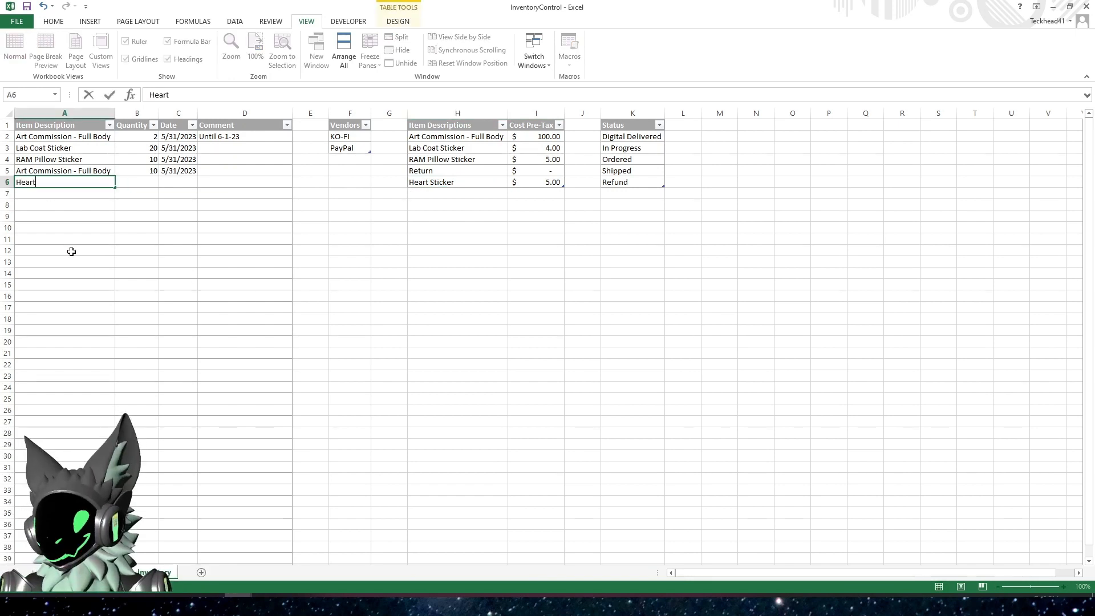
text( STicker)
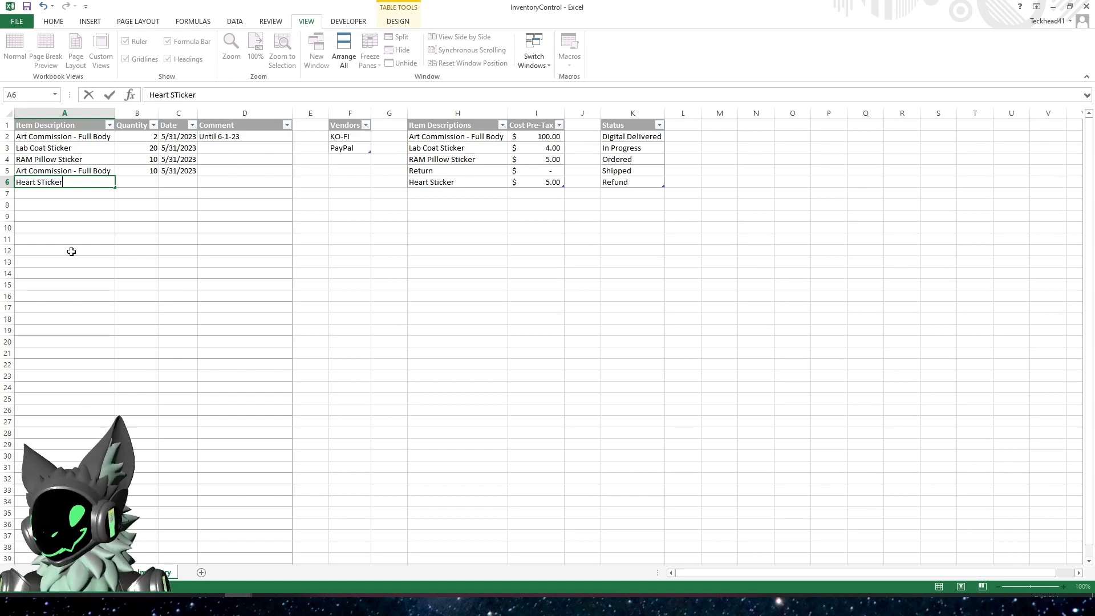
key(BackSpace)
key(BackSpace)
key(BackSpace)
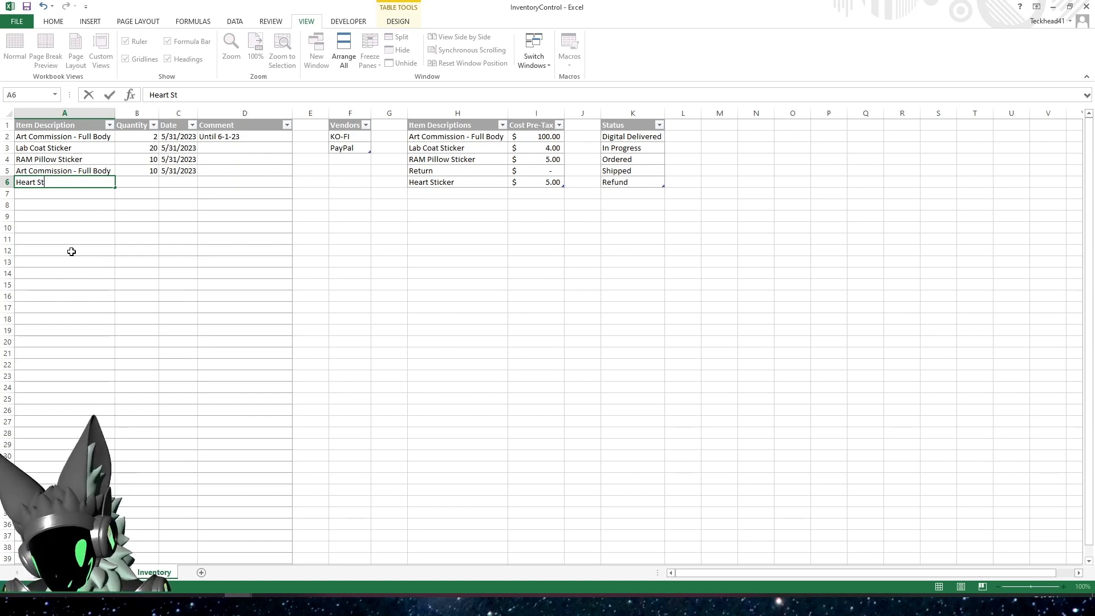
key(Tab)
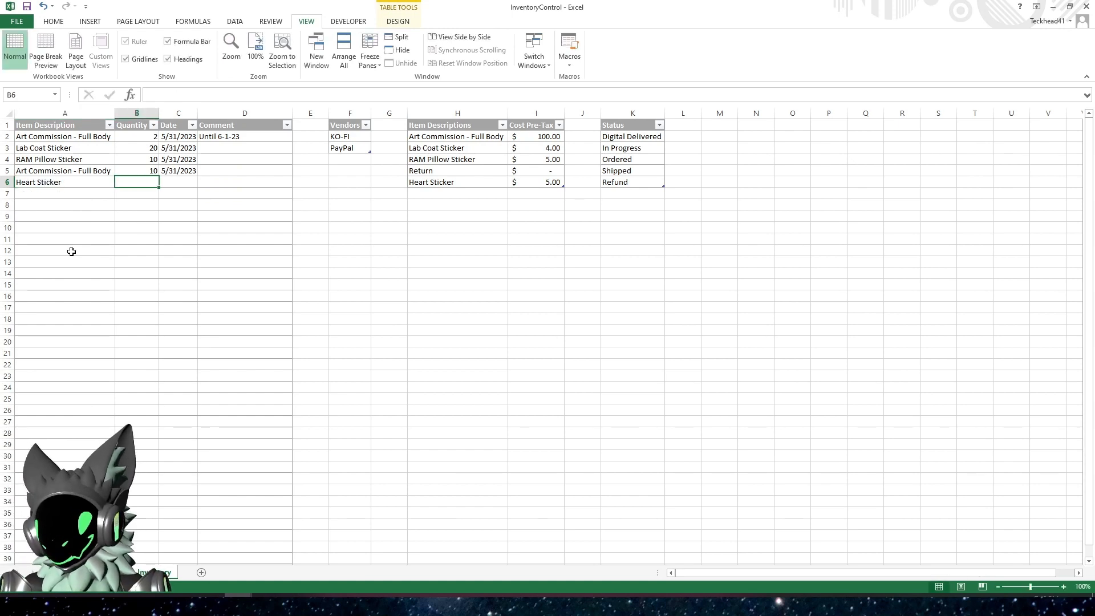
text(10)
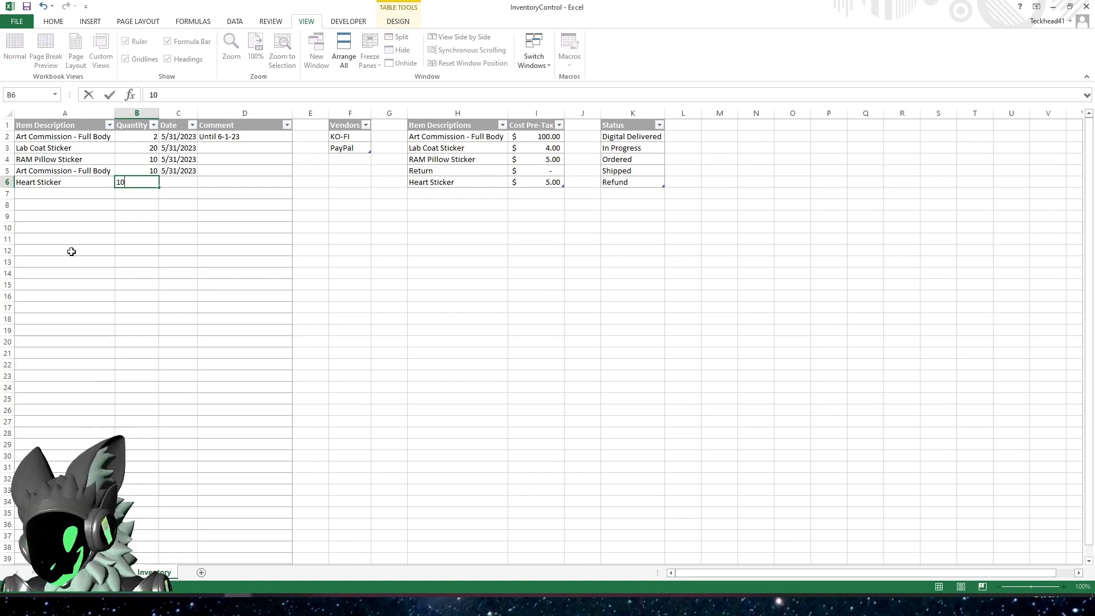
key(Tab)
key(ctrl+semicolon)
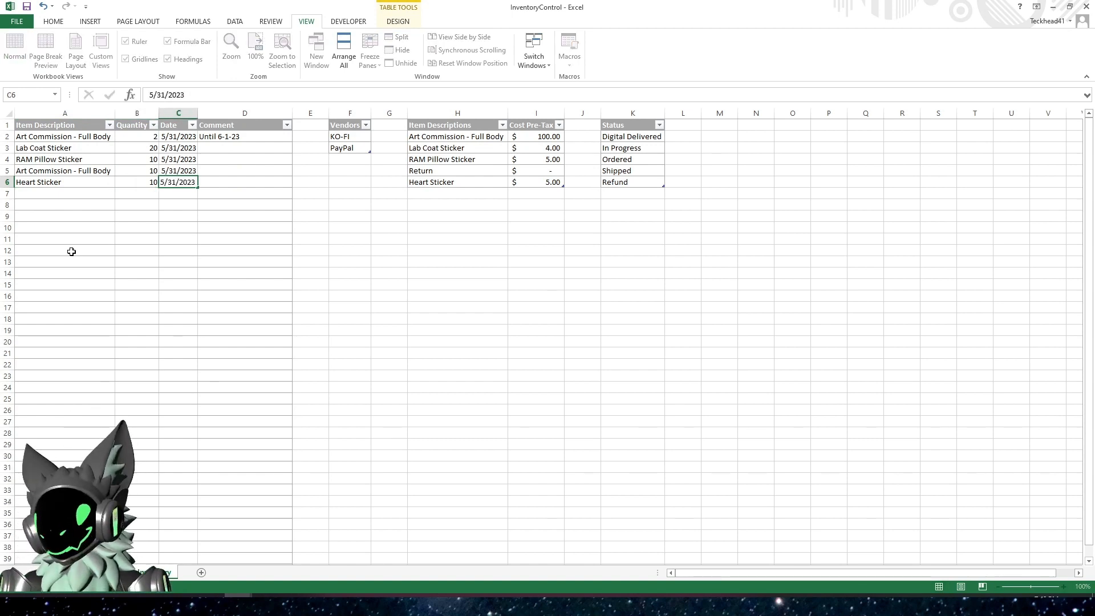
On the RunningTracking sheet, add Heart Sticker in K6 of the Inventory summary and fill the Quantity Left formula from L5 into L6
key(Return)
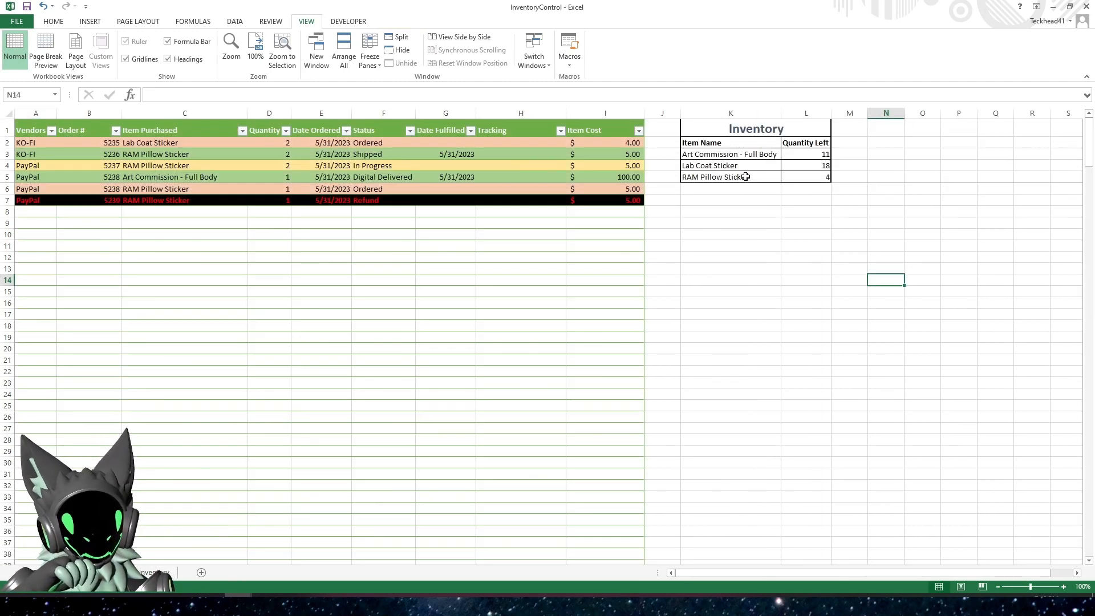
click(733, 188)
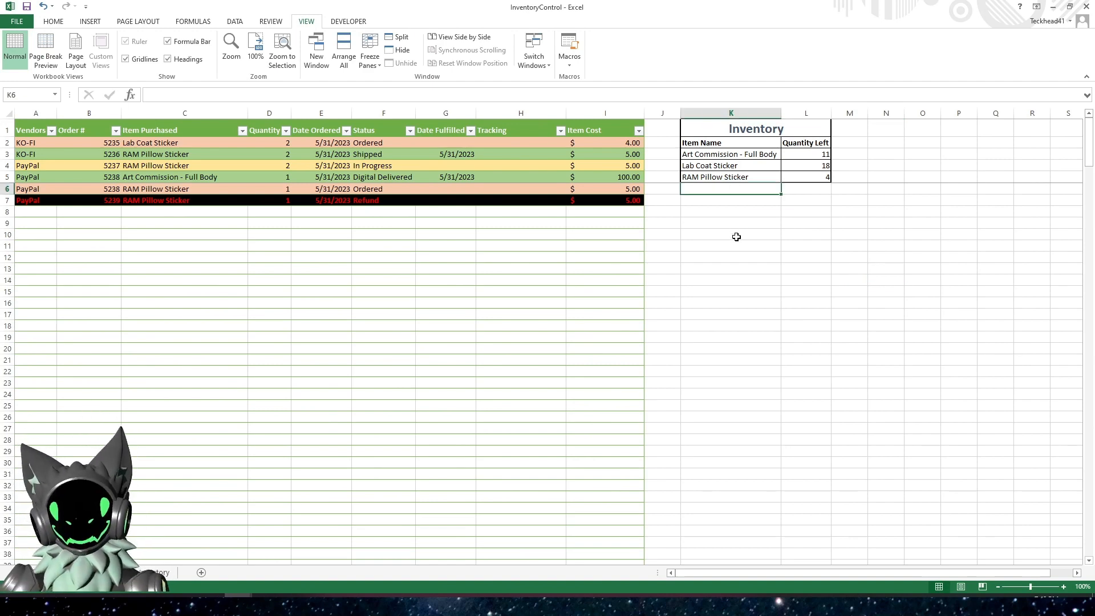
text(Heart Sticker)
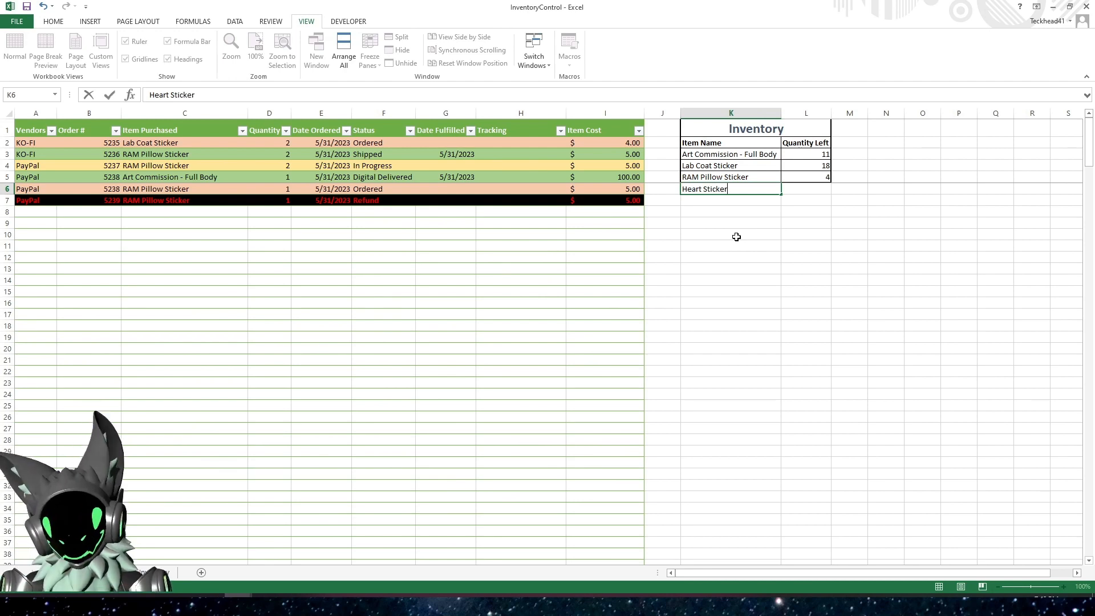
key(Tab)
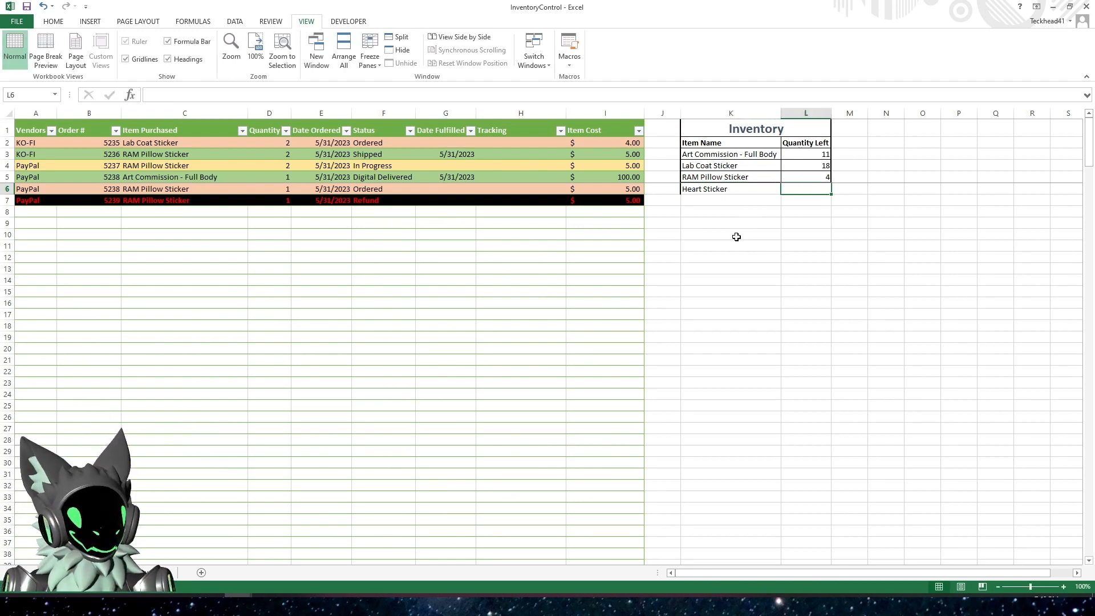
click(801, 178)
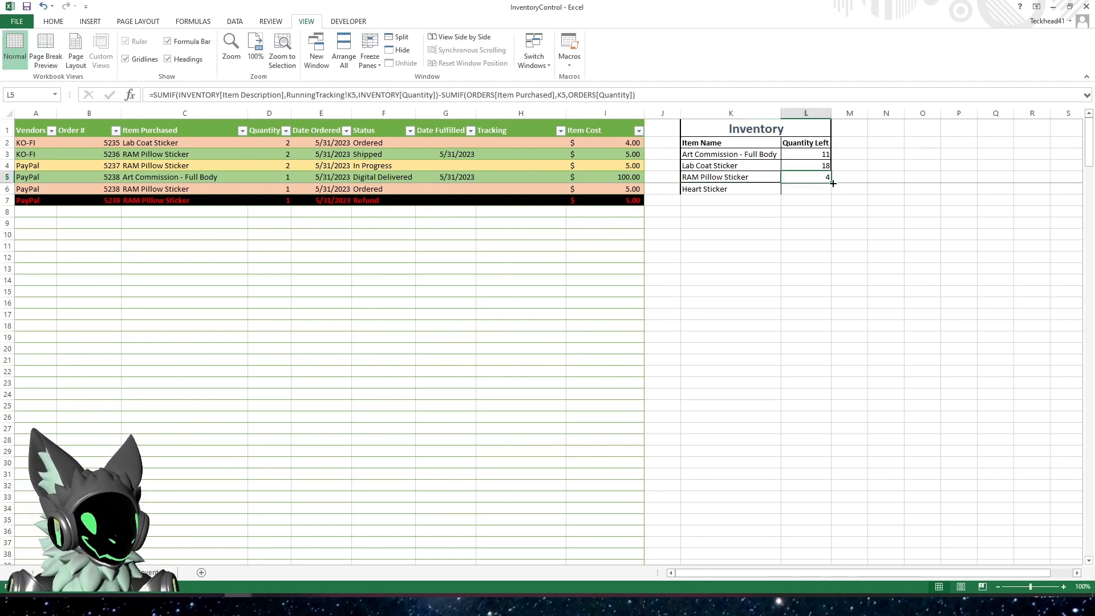
drag(833, 183, 833, 194)
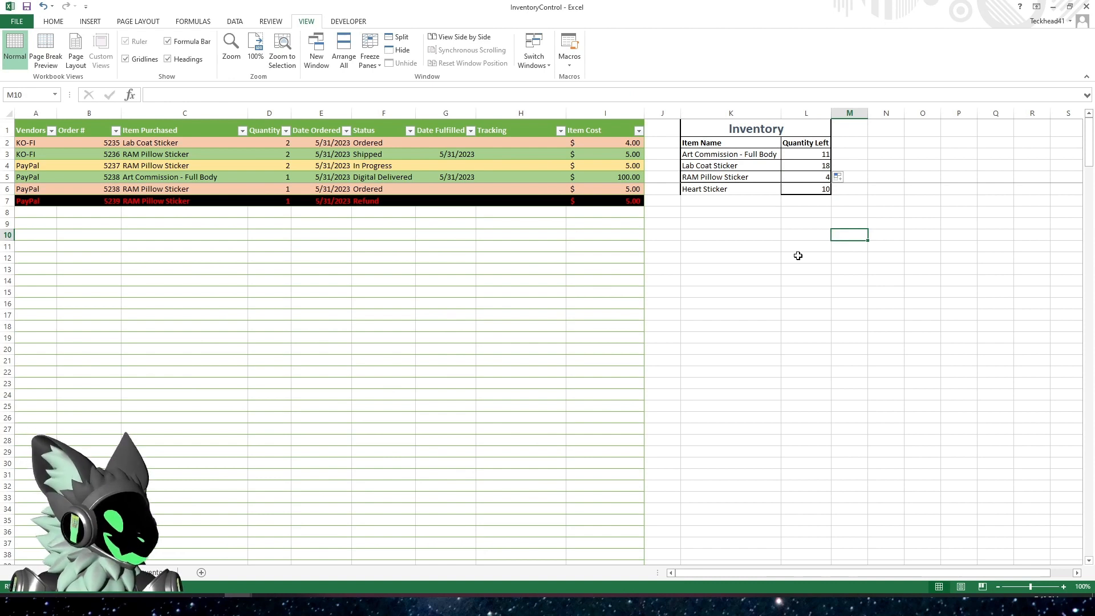
Copy the Heart Sticker summary row K6:L6 to N2:O2 and autofit column N to its contents
drag(709, 193, 796, 192)
key(ctrl+c)
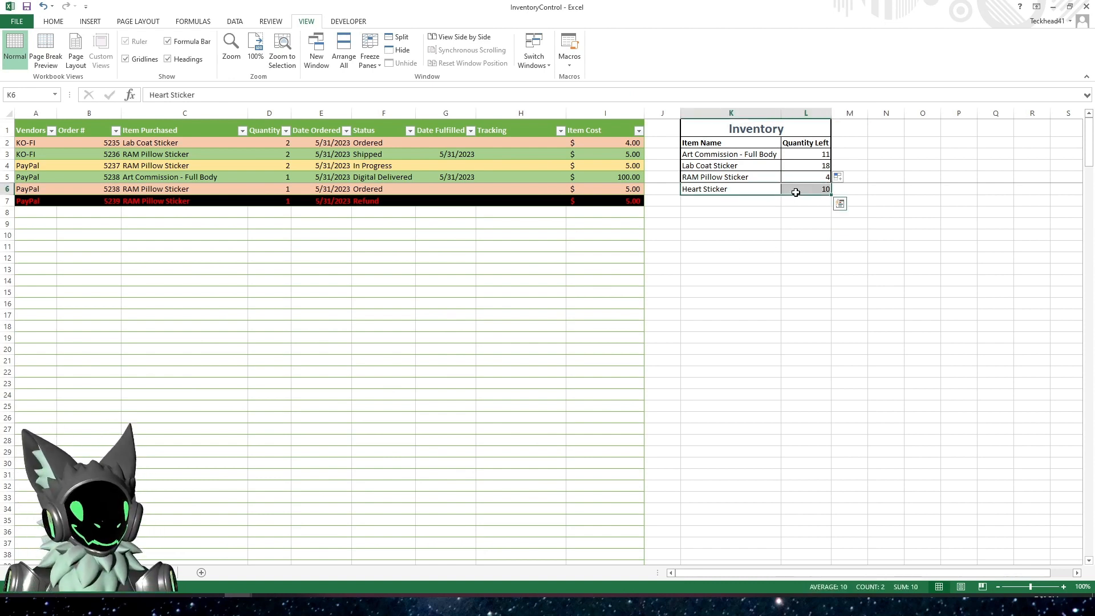
click(900, 146)
right_click(899, 146)
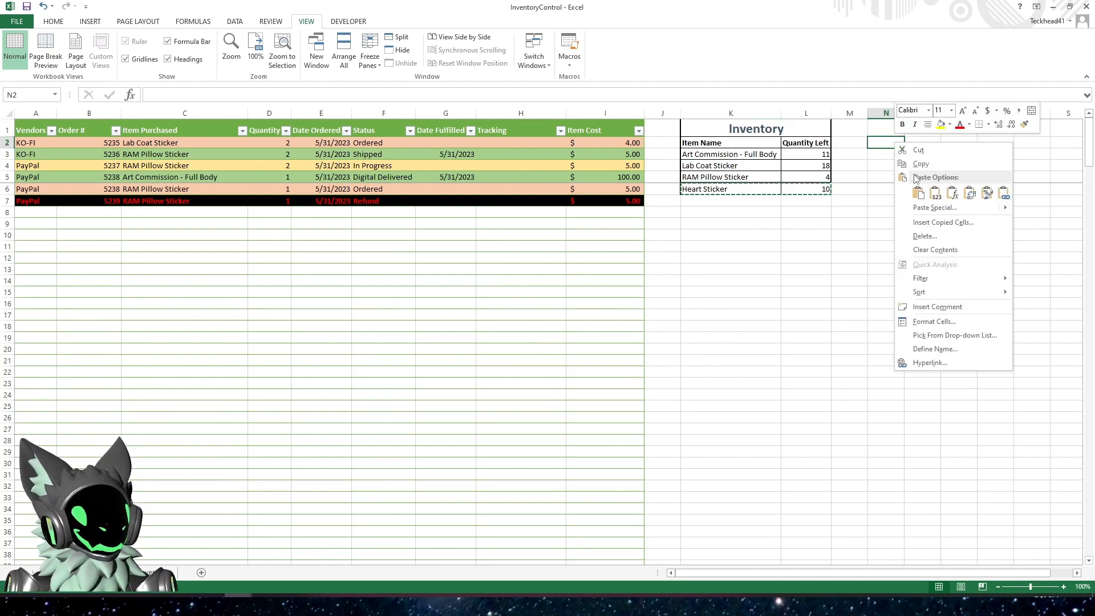
click(918, 192)
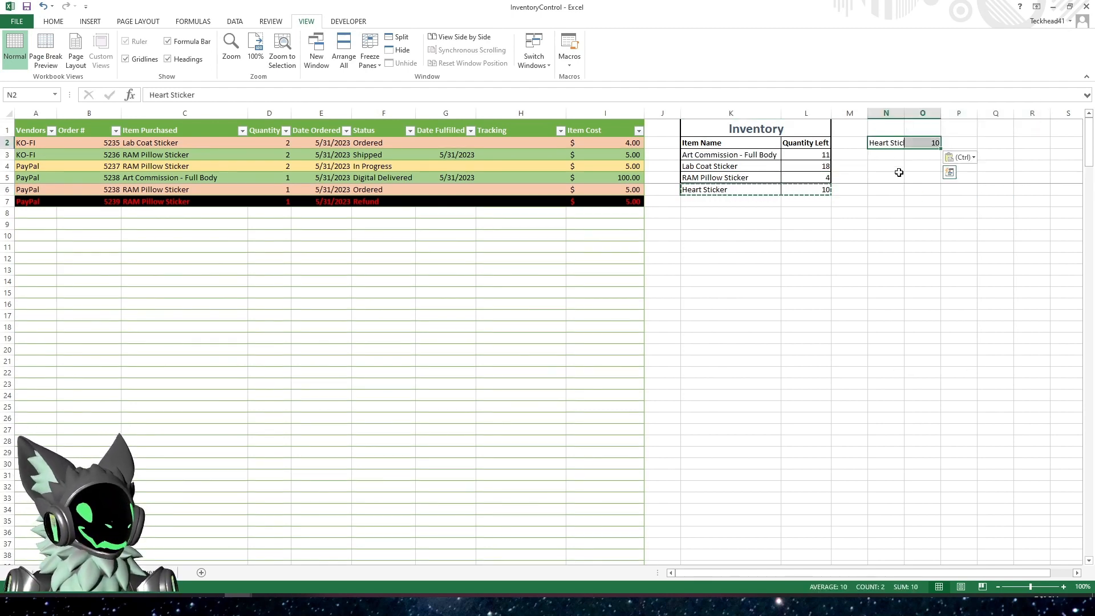
click(920, 144)
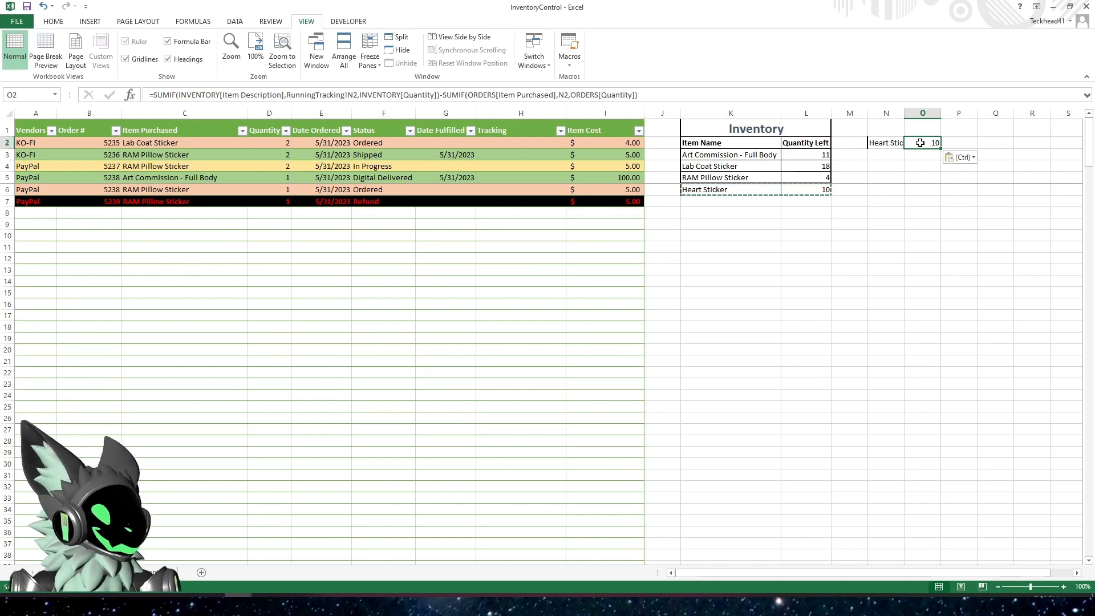
key(Escape)
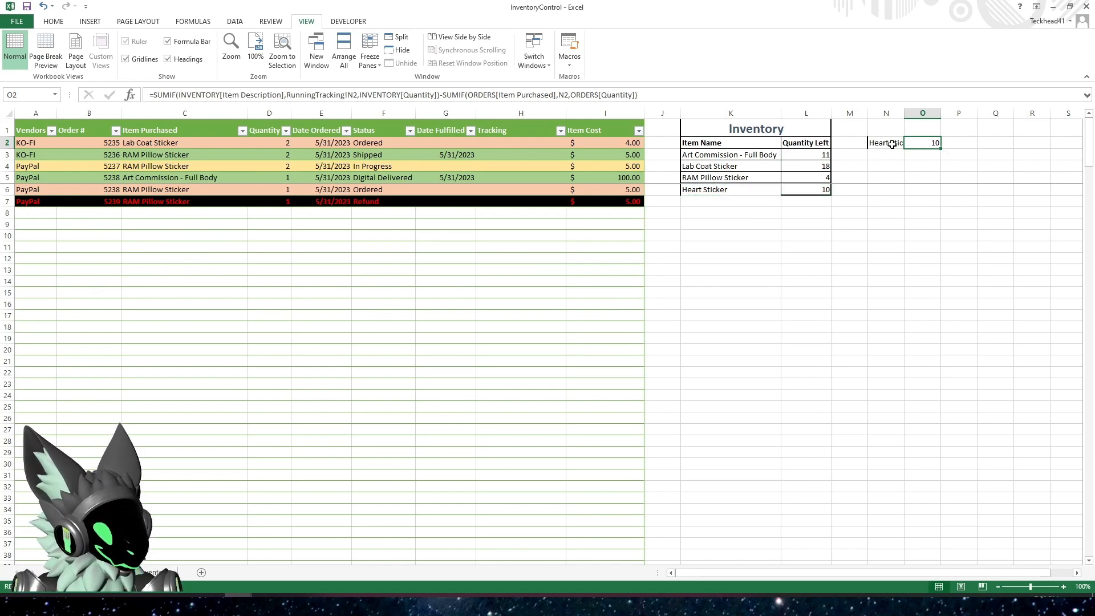
click(890, 143)
double_click(904, 113)
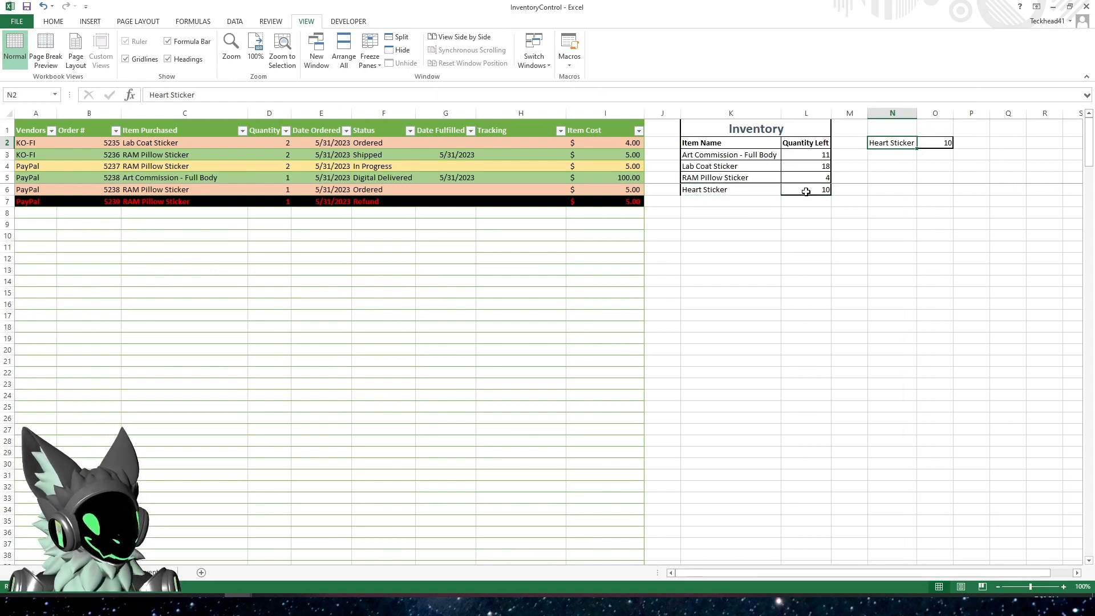
Delete the contents of the original Heart Sticker row K6:L6 in the Inventory summary
drag(806, 192, 724, 192)
key(Delete)
click(790, 260)
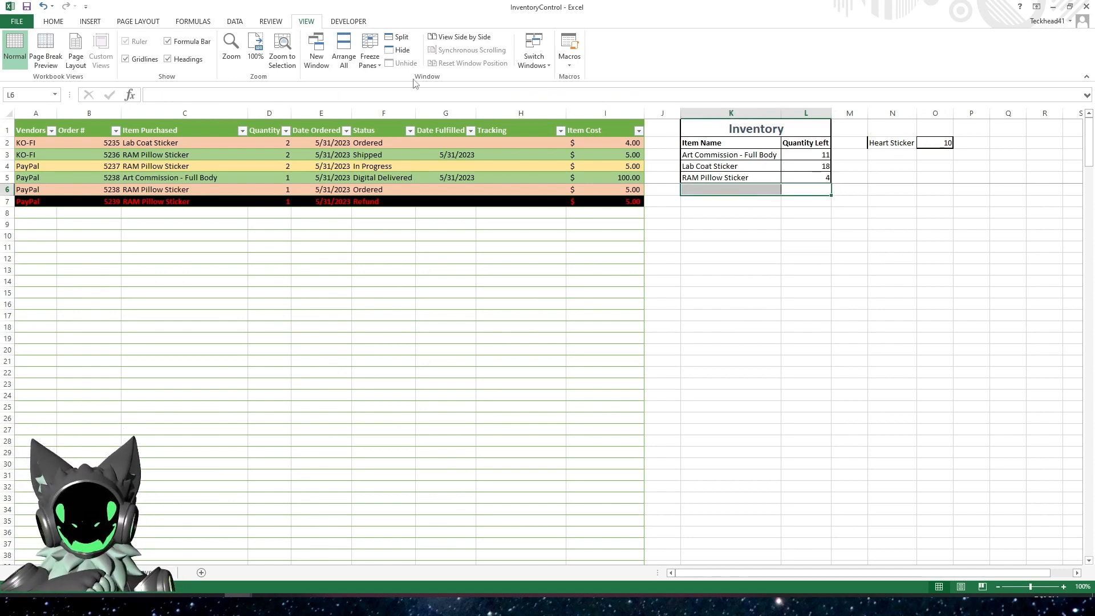
click(50, 23)
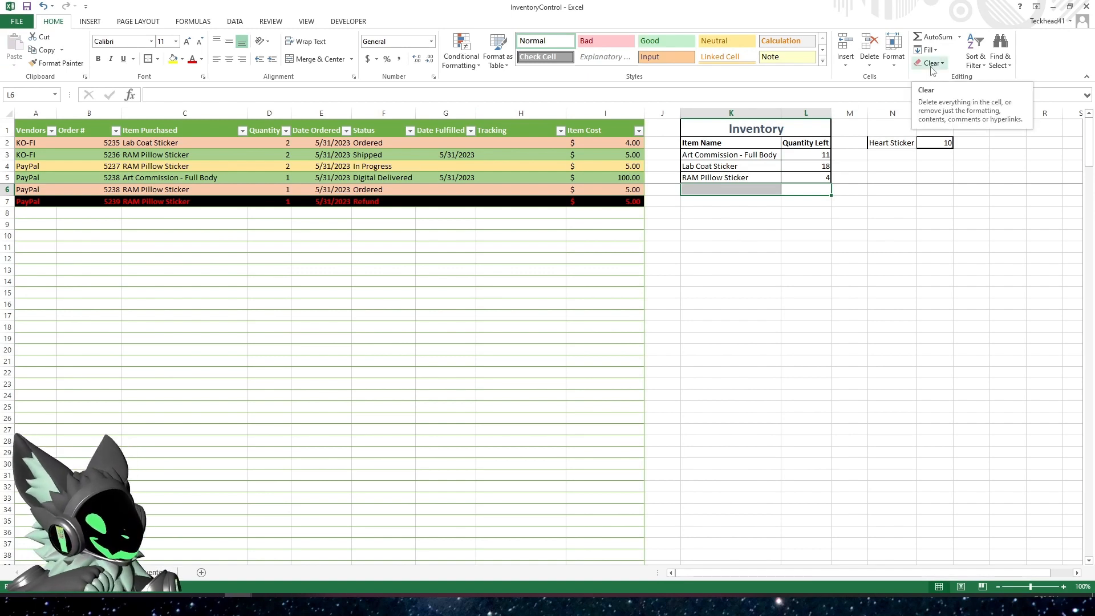
Try filling the Quantity Left formula from L5 down through L14, and undo the fill
click(806, 234)
click(810, 181)
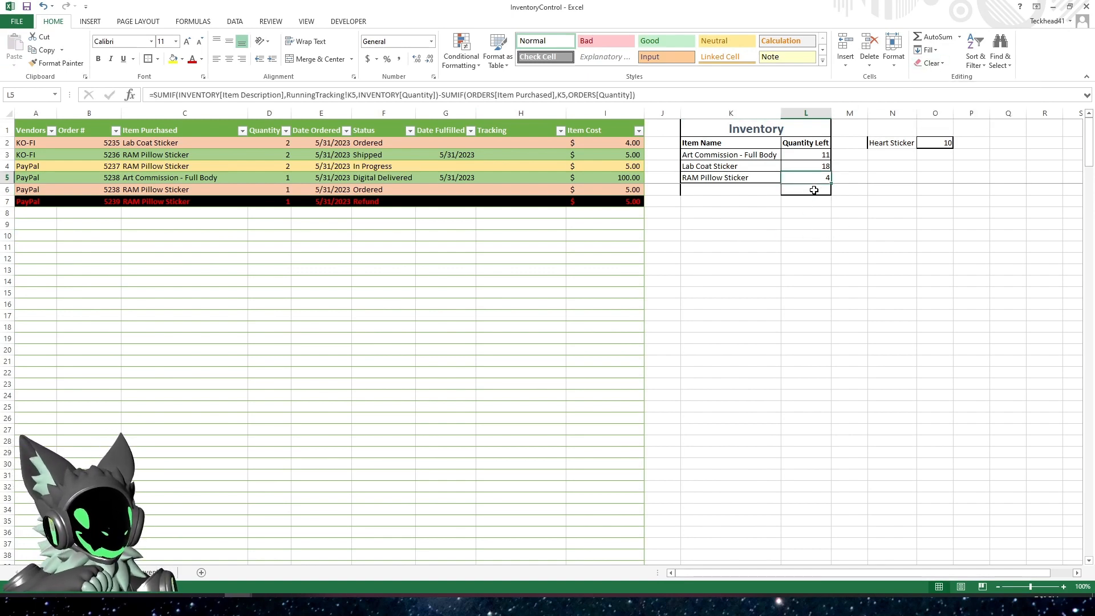
drag(831, 183, 821, 288)
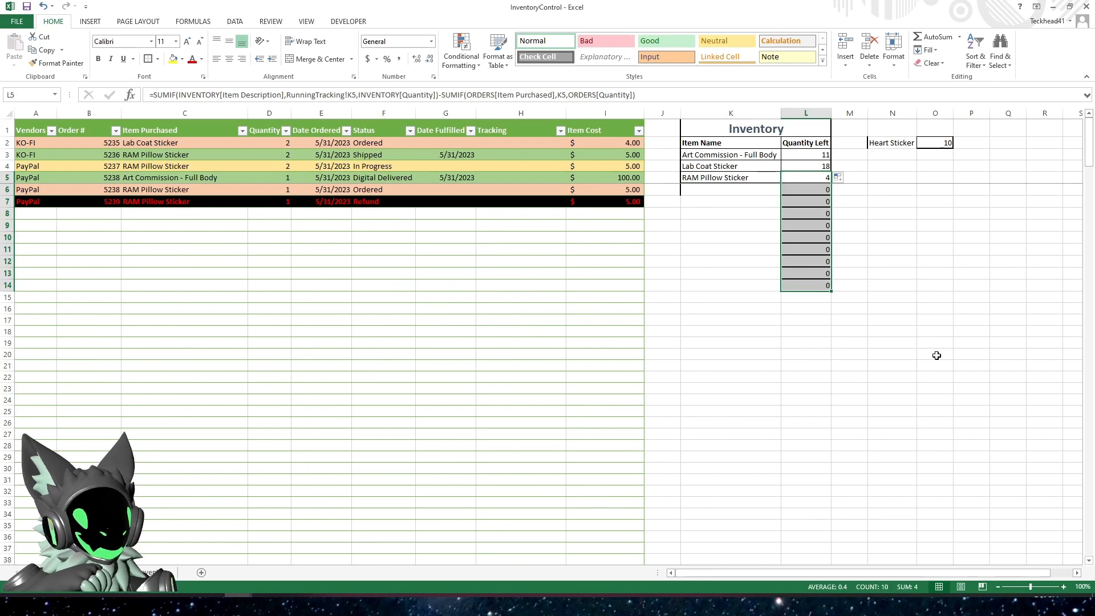
click(935, 333)
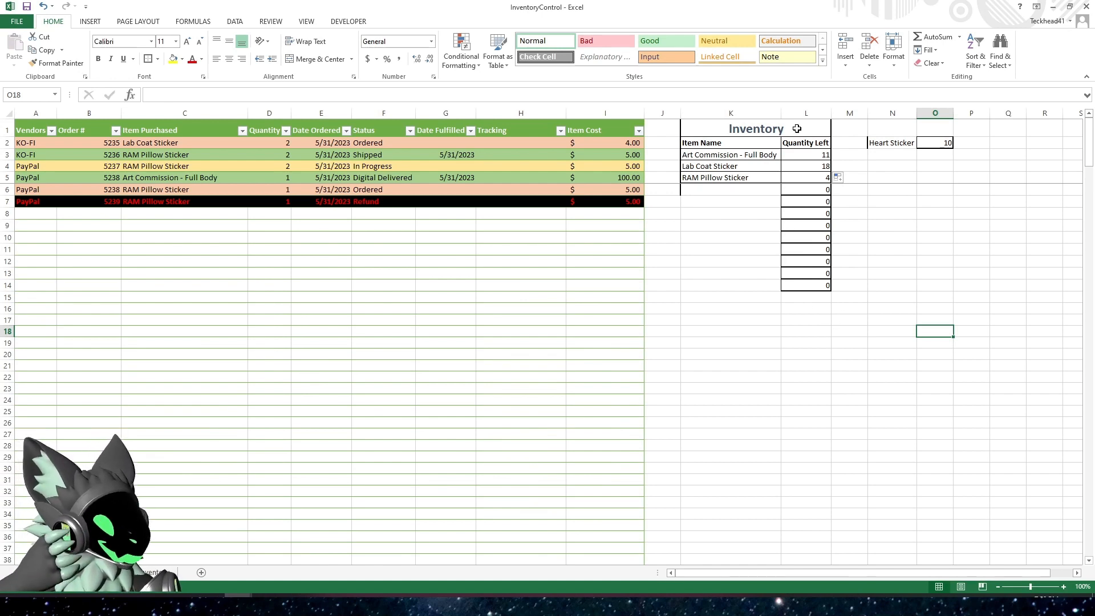
click(787, 262)
click(725, 239)
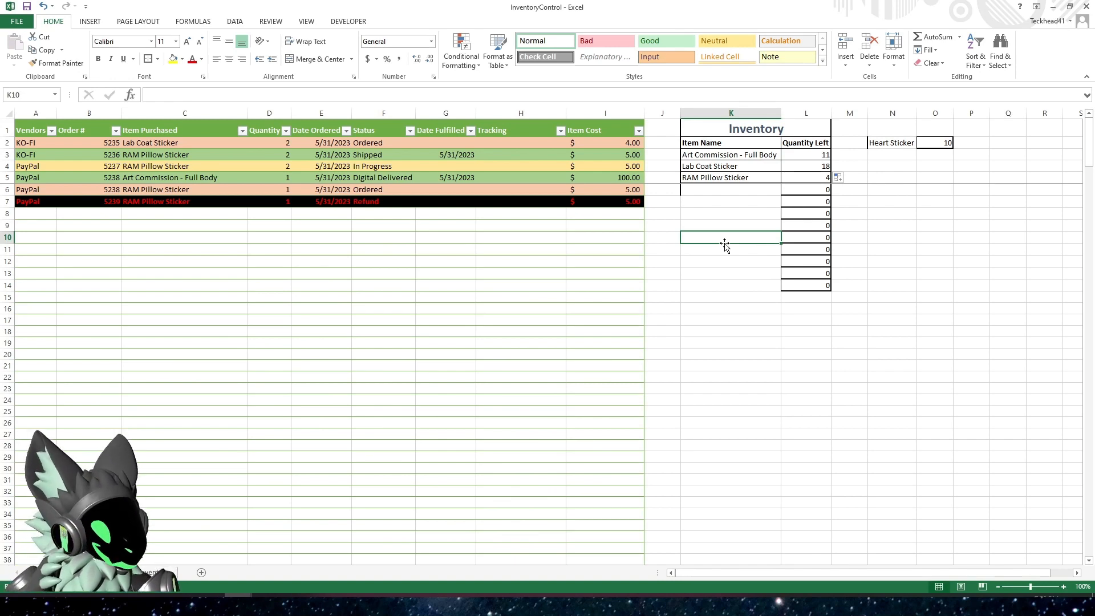
click(786, 273)
key(ctrl+z)
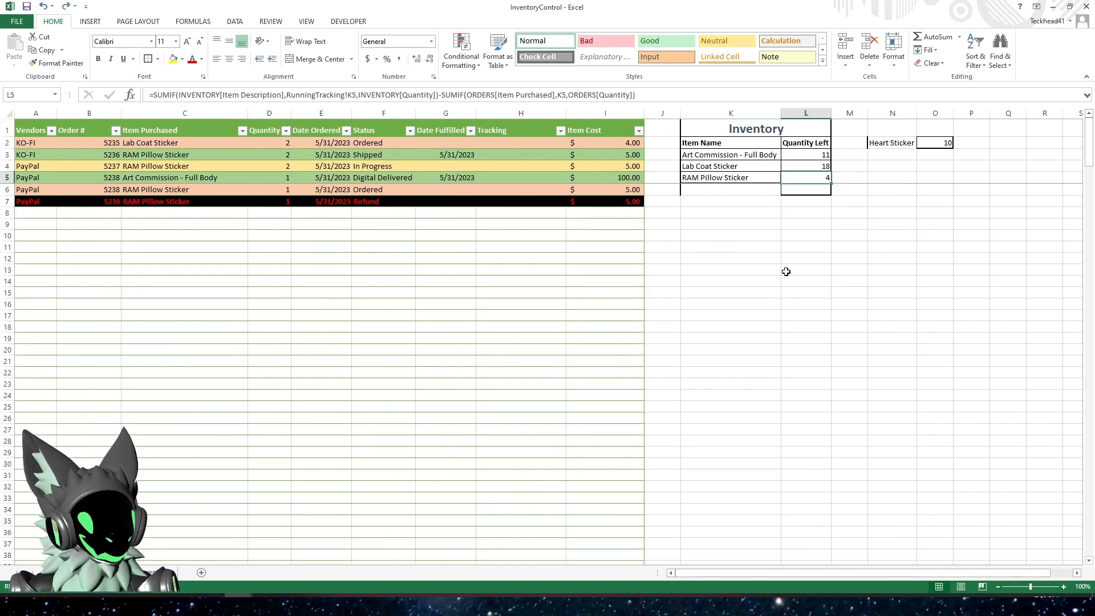
Clear everything, including the leftover borders, from K6:L6 below the Inventory summary
drag(813, 191, 711, 196)
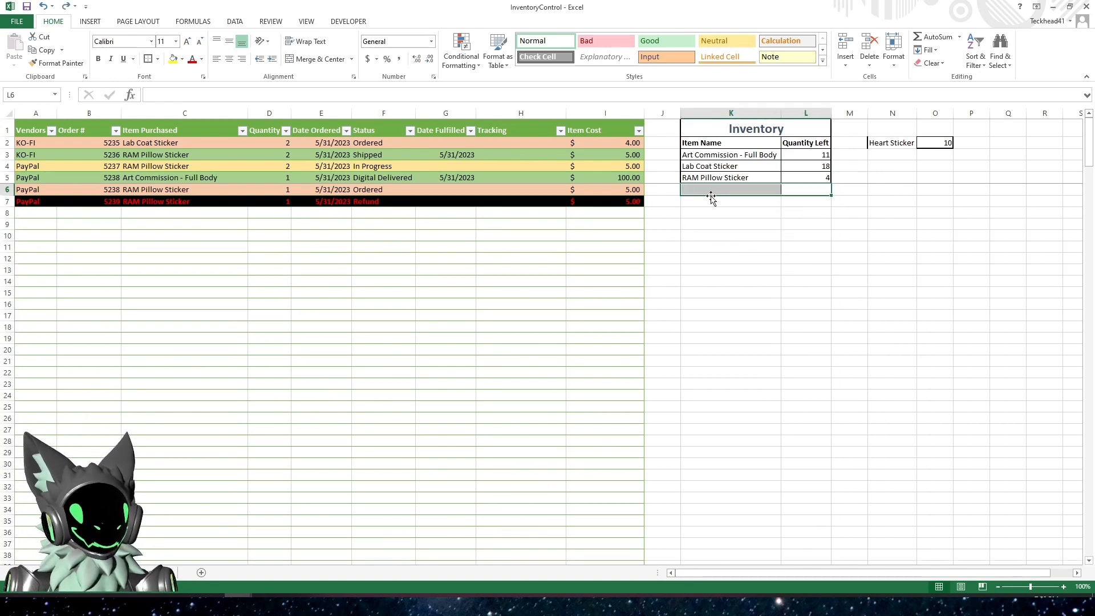
click(935, 64)
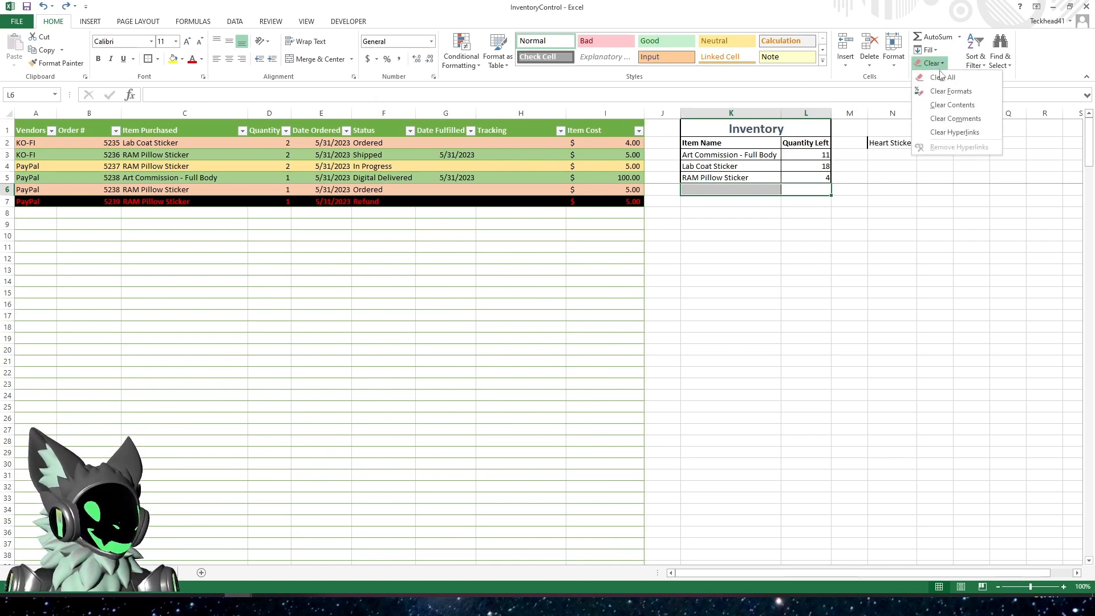
click(942, 77)
click(888, 314)
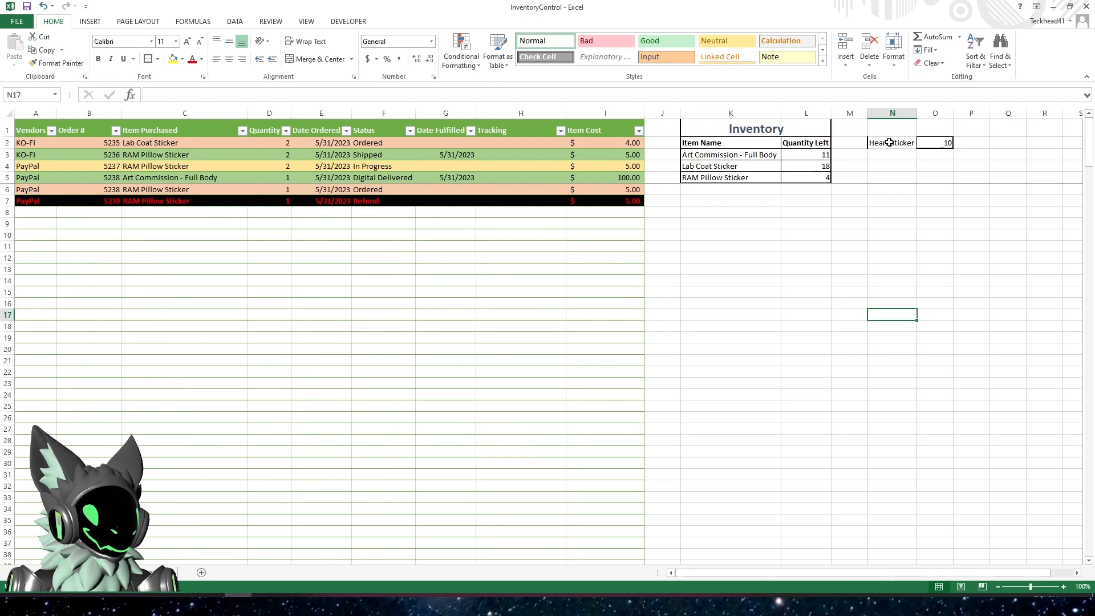
Copy the merged Inventory heading from K1 to N1:O1 above the separate Heart Sticker entry
click(786, 129)
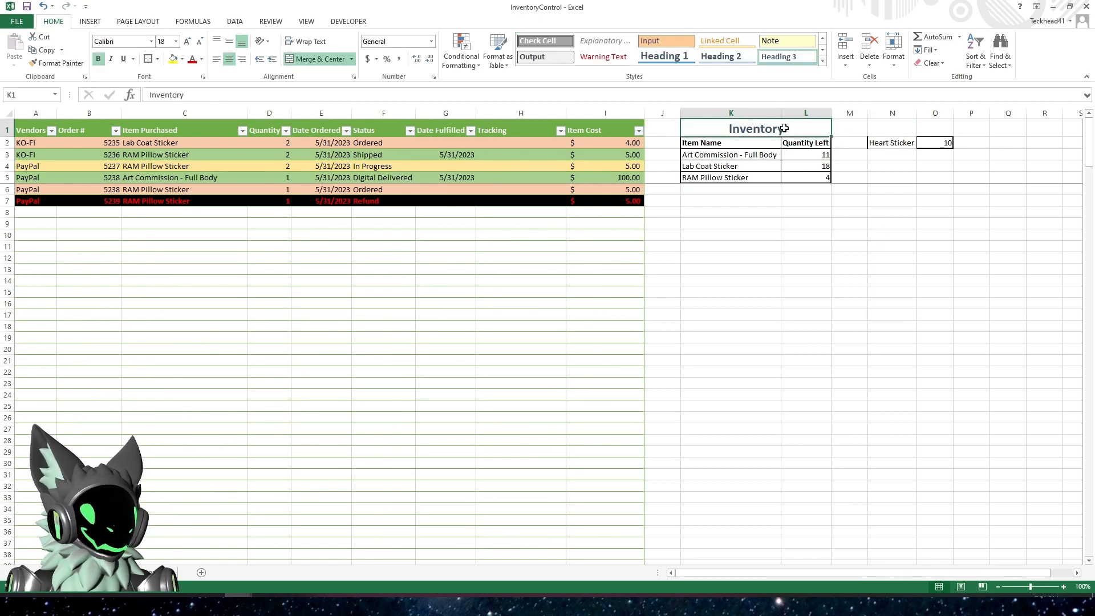
key(ctrl+c)
right_click(894, 125)
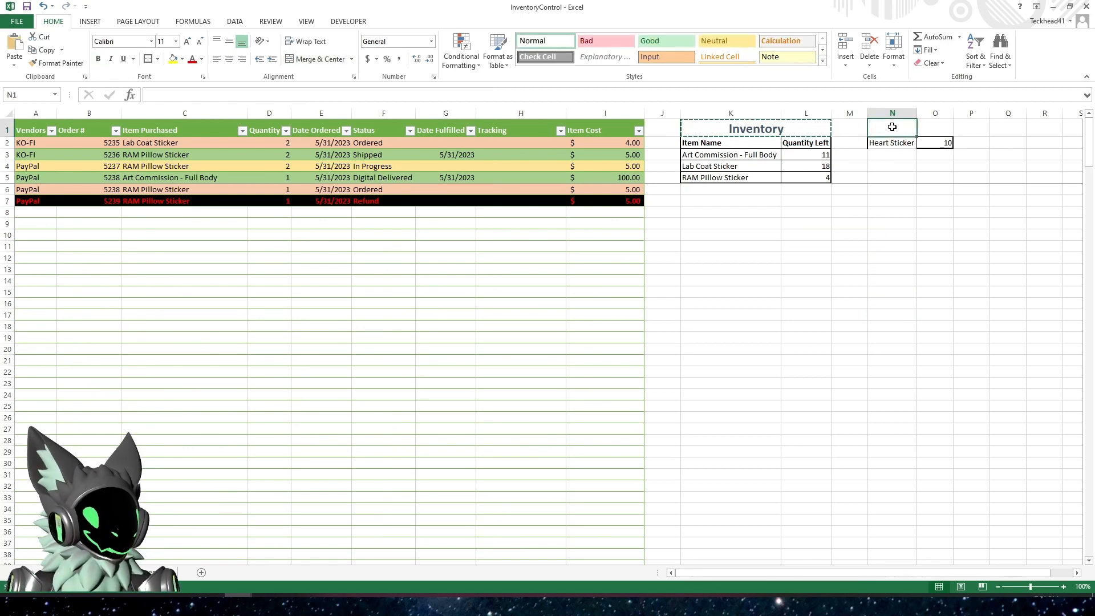
click(916, 177)
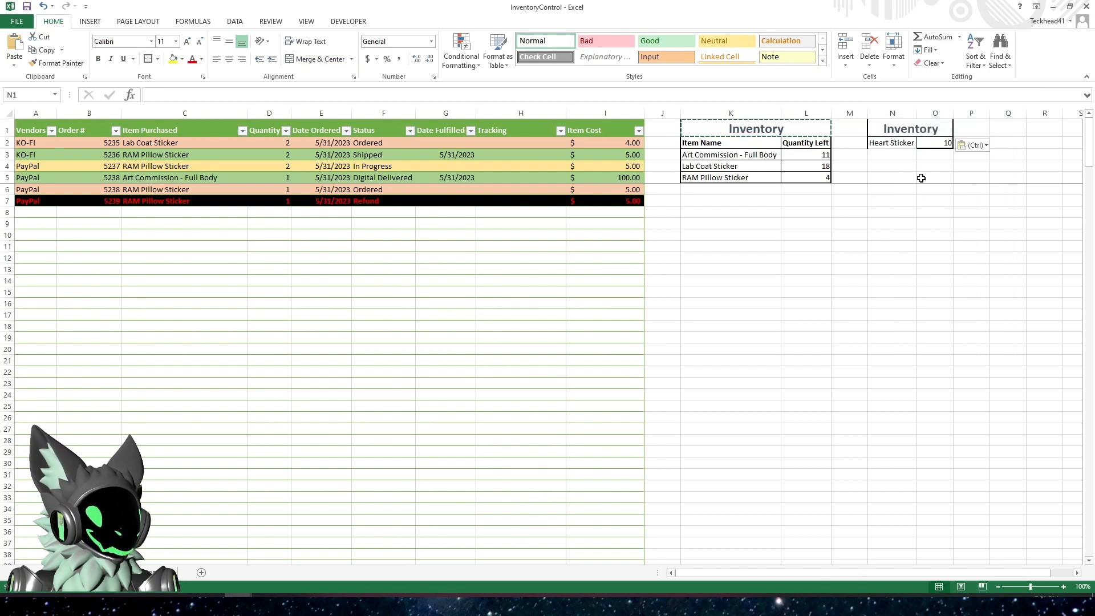
click(894, 213)
drag(891, 129, 914, 143)
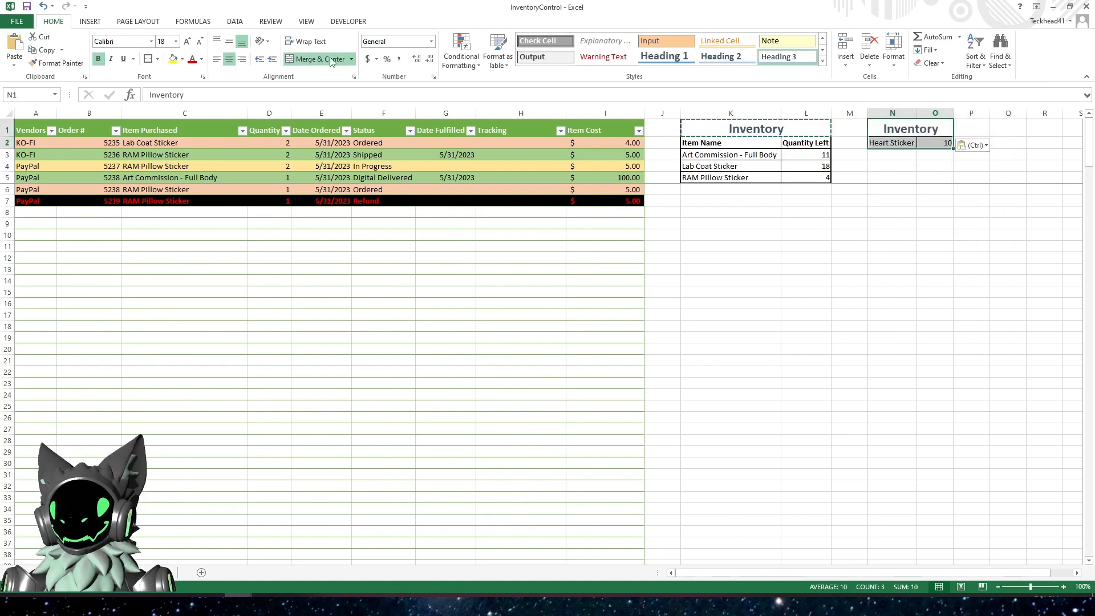
key(Escape)
click(809, 318)
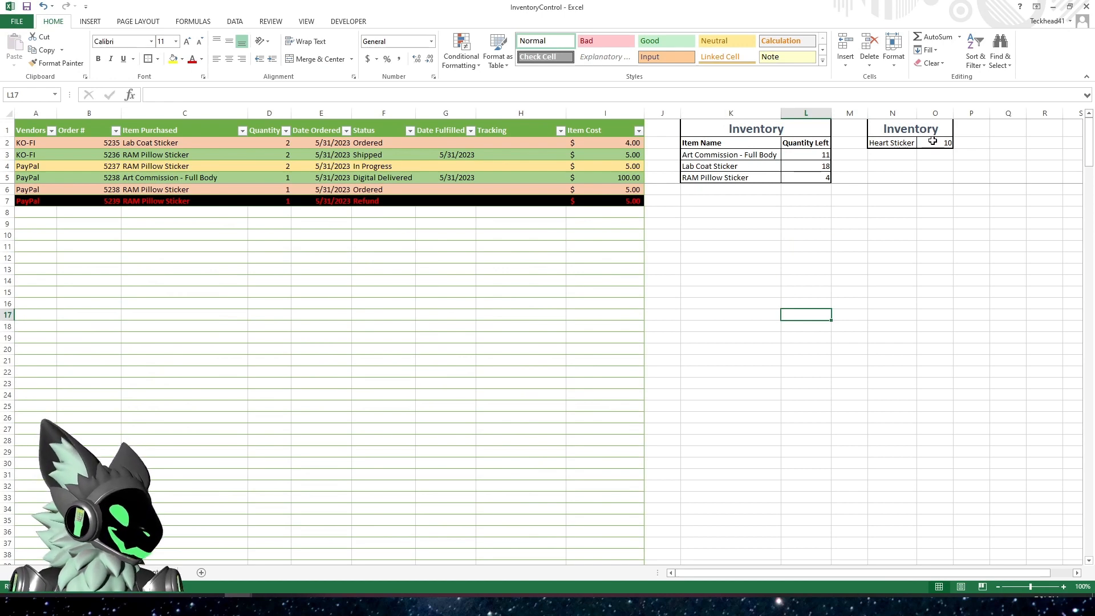
click(885, 129)
click(892, 324)
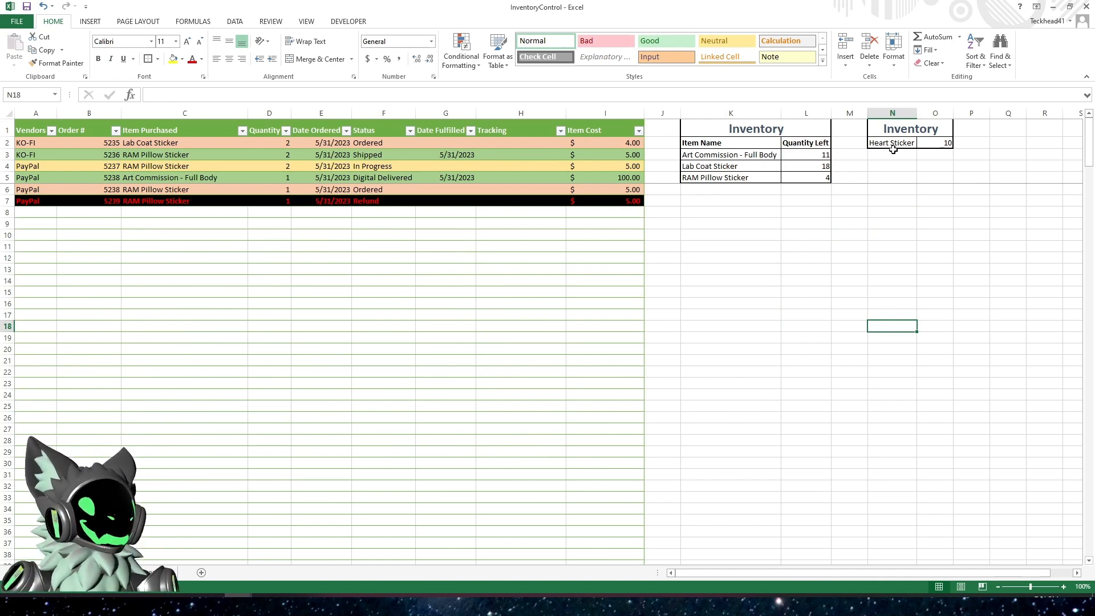
Start an order in row 8 with the vendor KO-FI and a sample order number, and open the Item Purchased choices
click(32, 211)
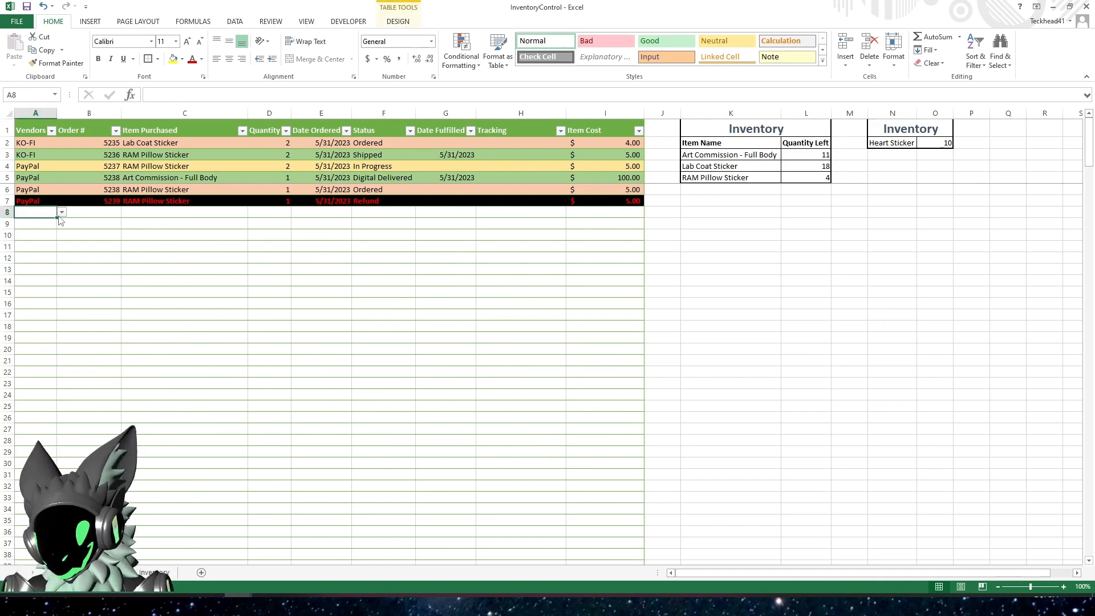
text(KO-FI)
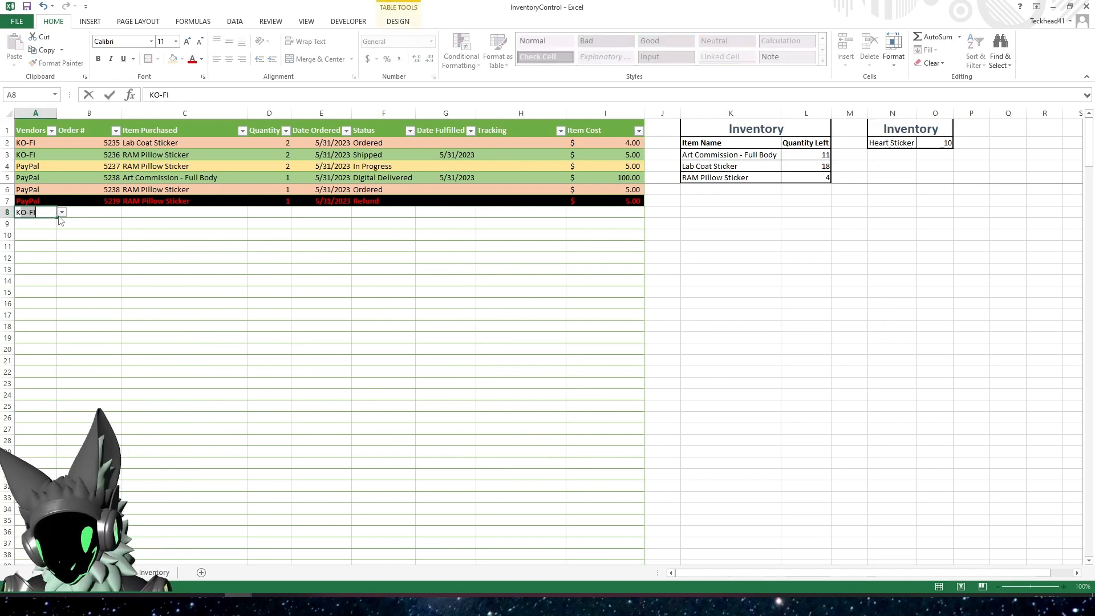
key(Tab)
text(5)
key(Tab)
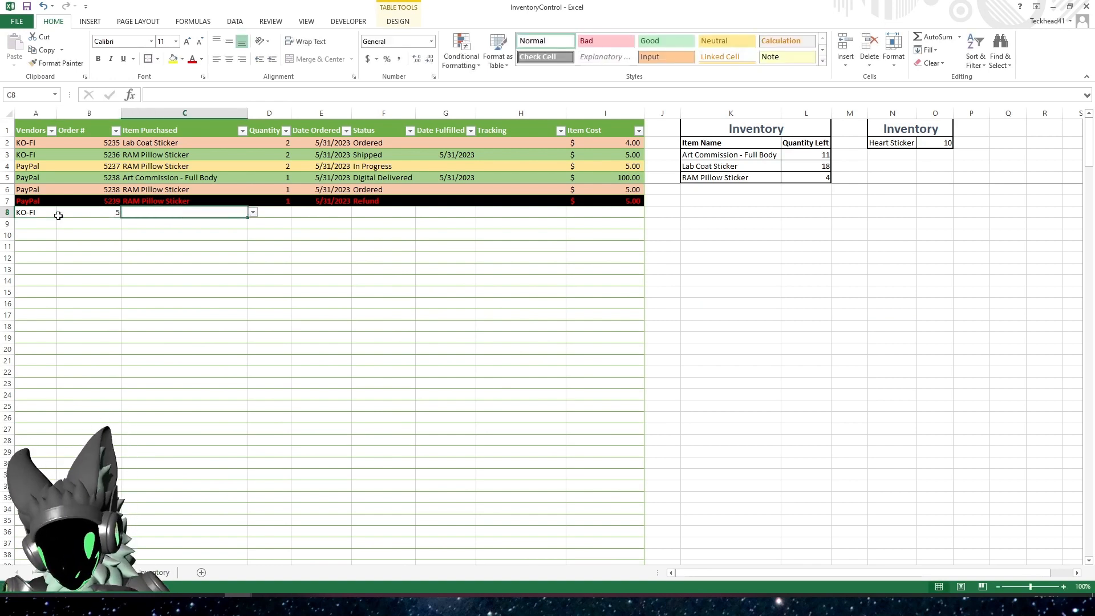
text(2)
key(BackSpace)
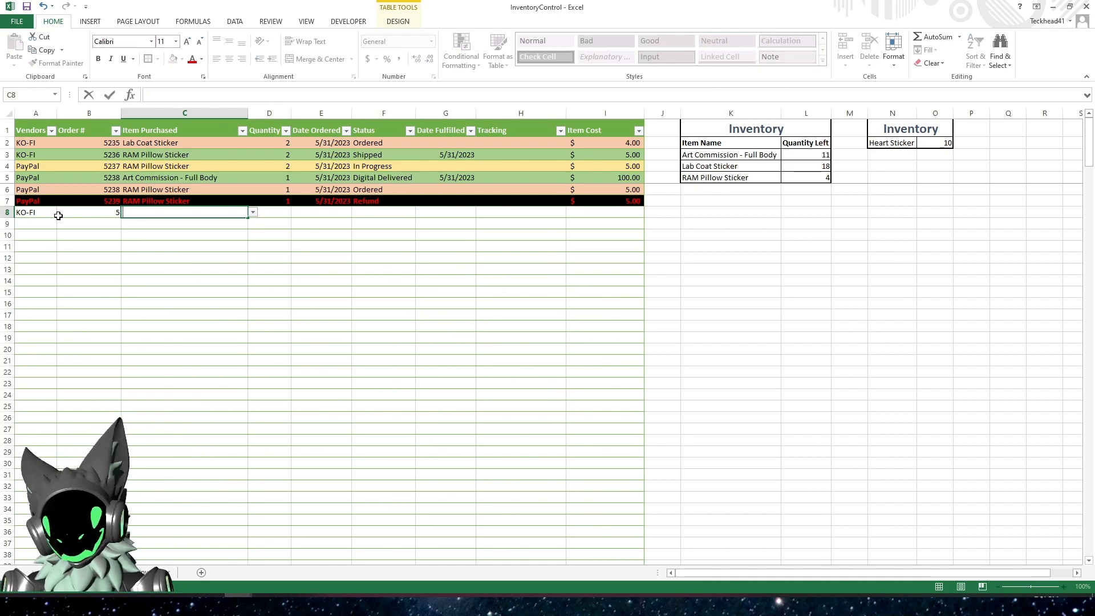
text(2)
key(BackSpace)
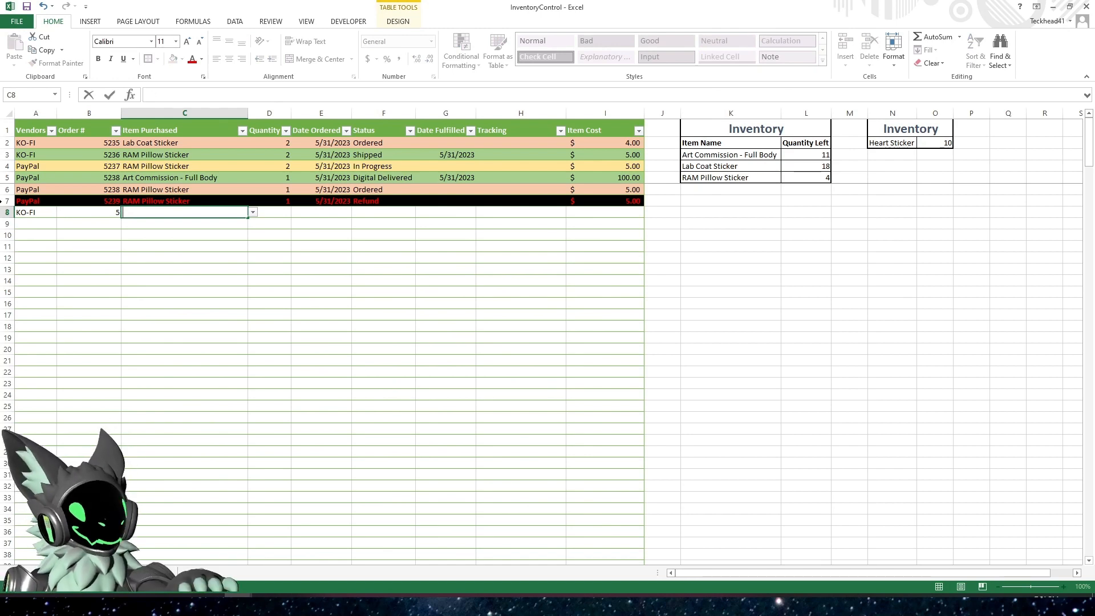
click(253, 212)
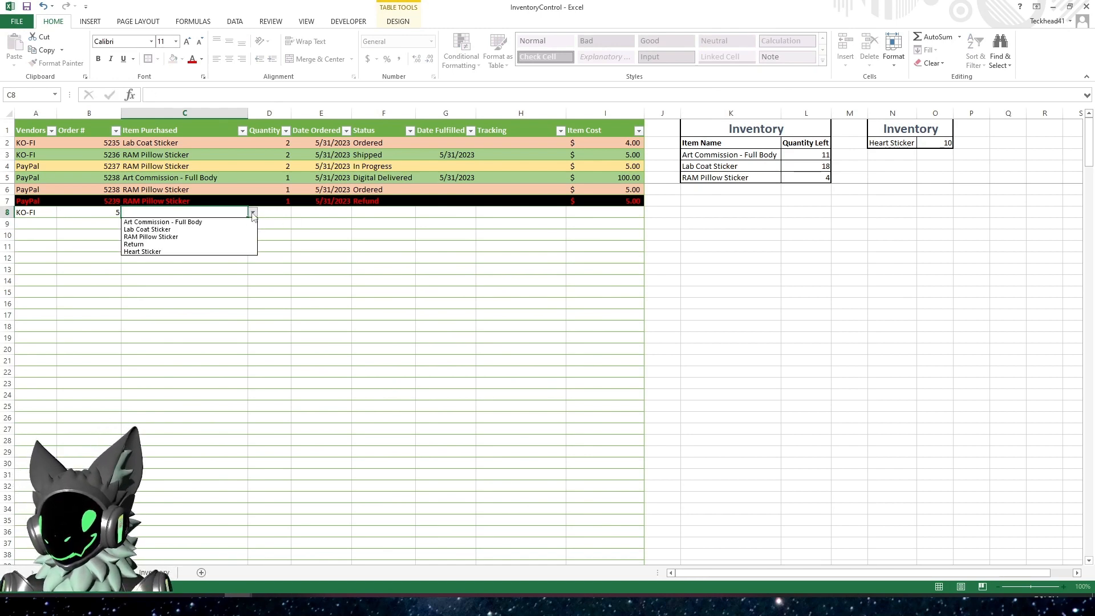
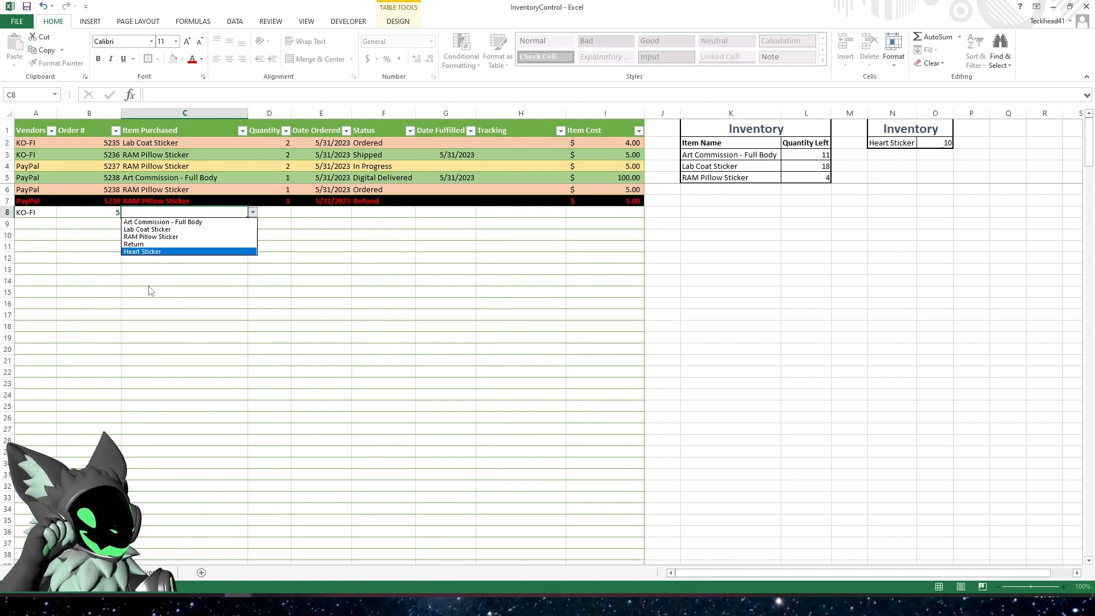
Sort the Item Descriptions table on the Inventory sheet alphabetically from A to Z
key(Escape)
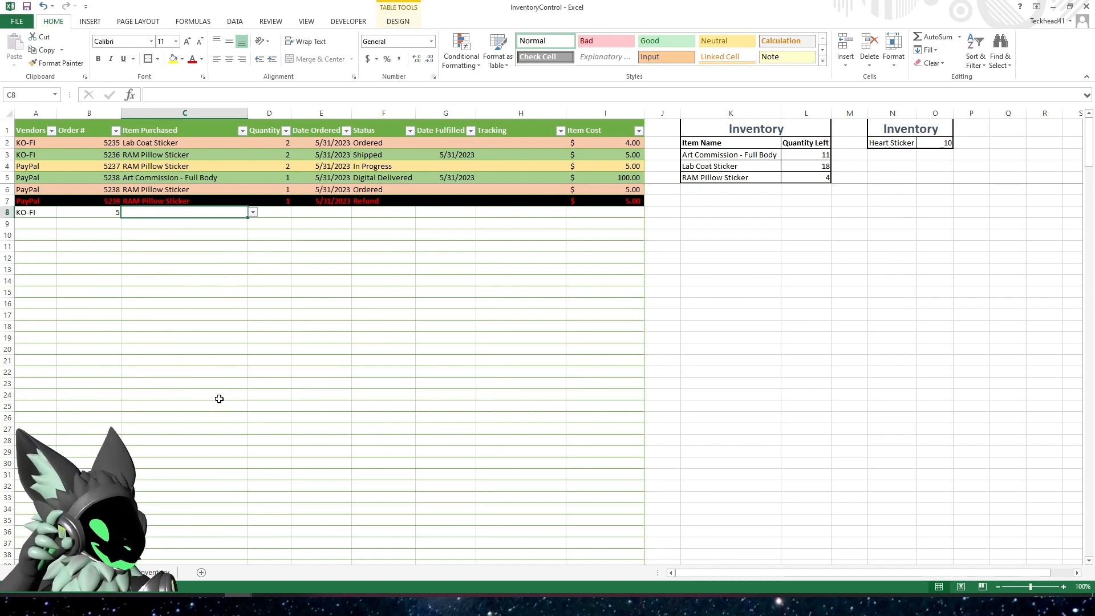
click(154, 572)
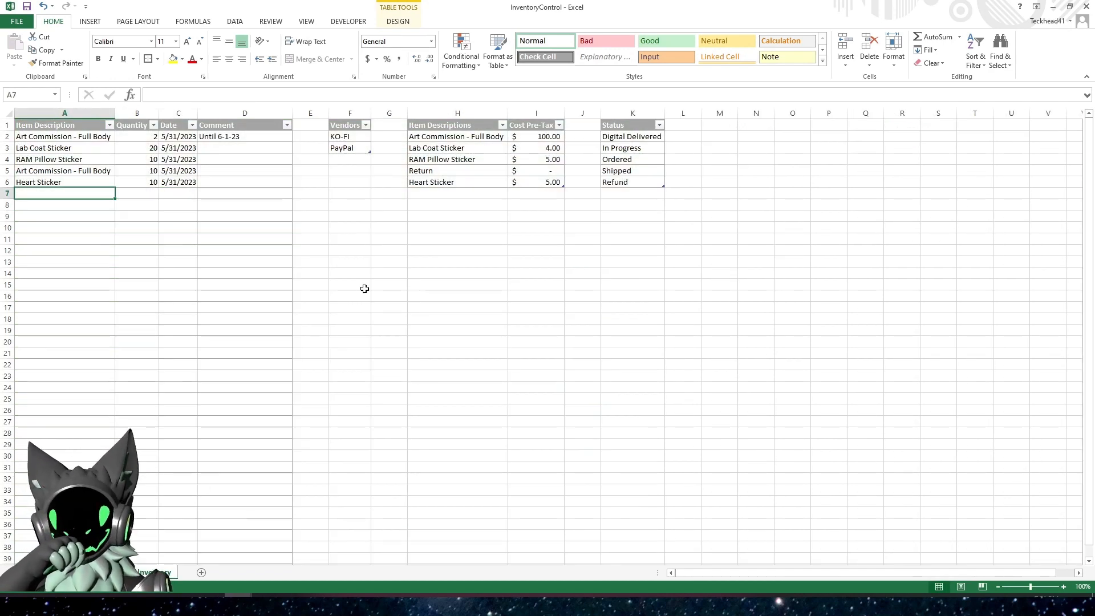
click(502, 126)
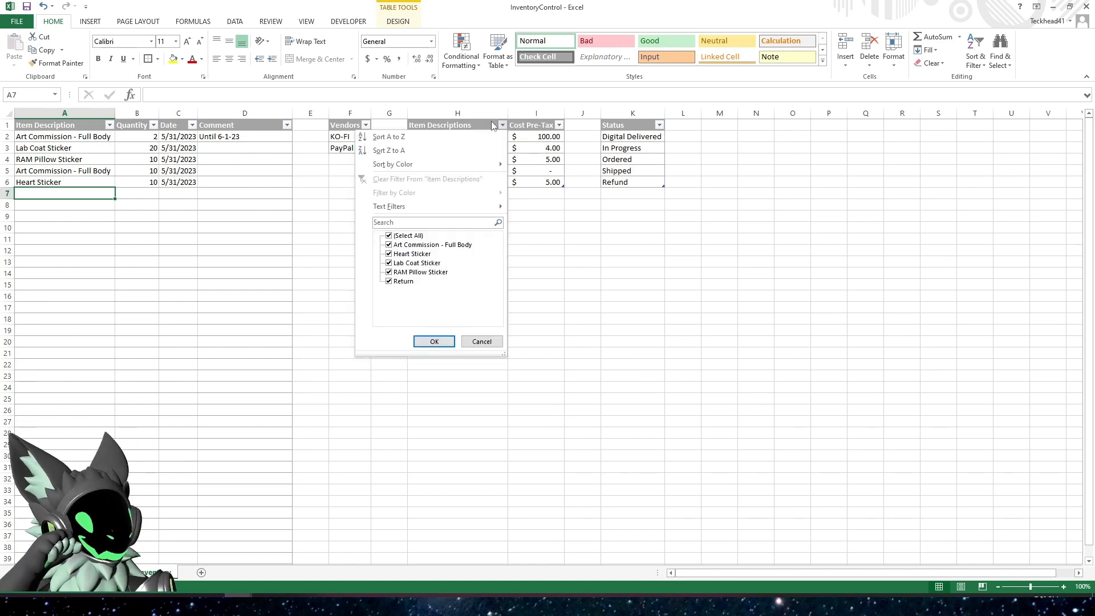
click(391, 138)
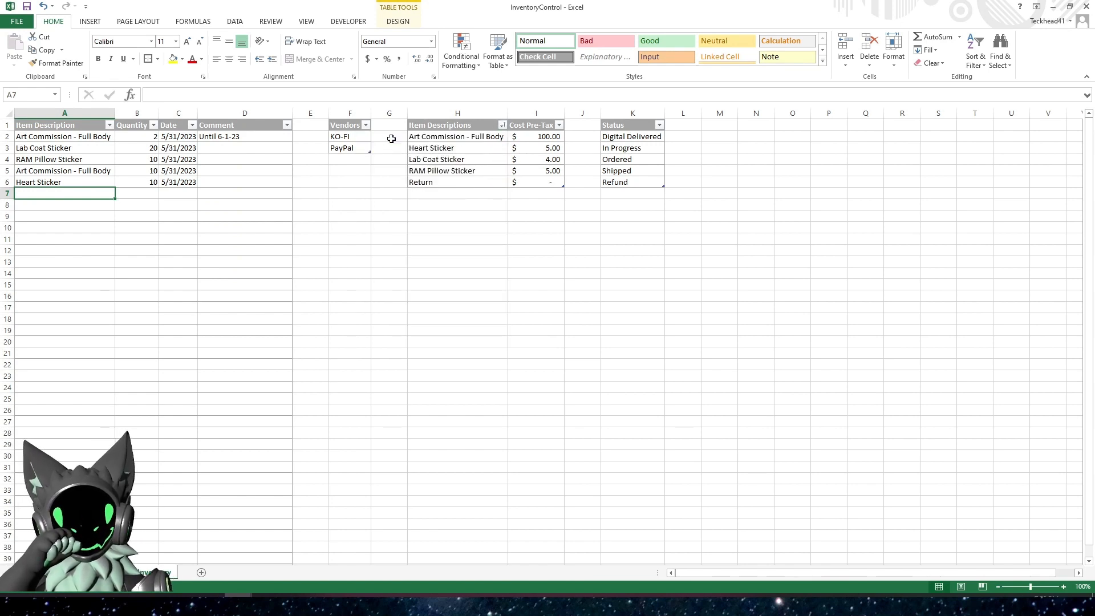
click(466, 148)
click(481, 137)
click(540, 134)
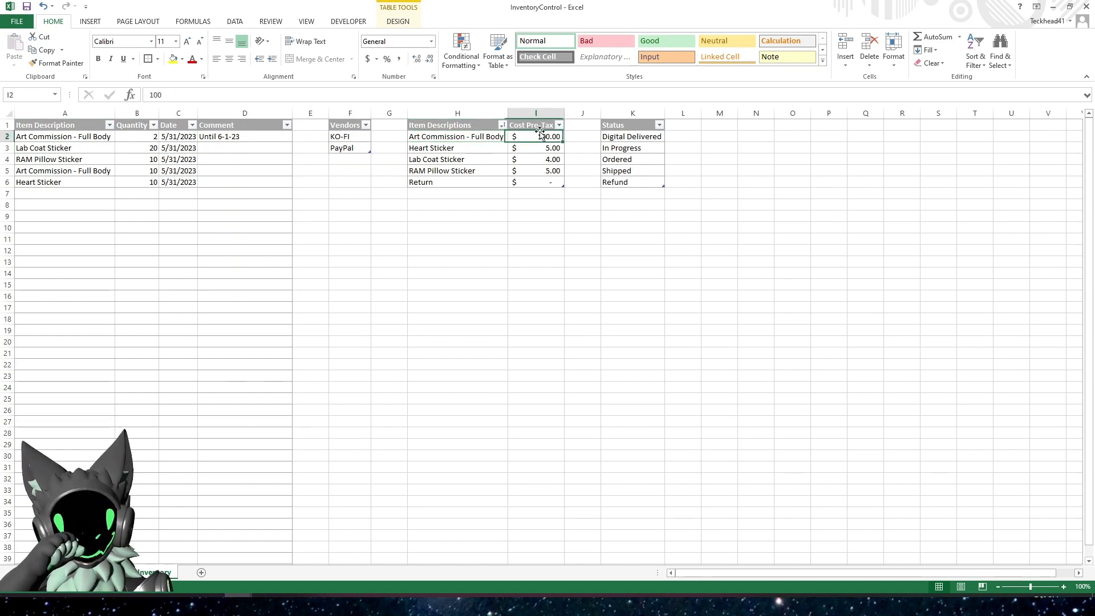
click(466, 137)
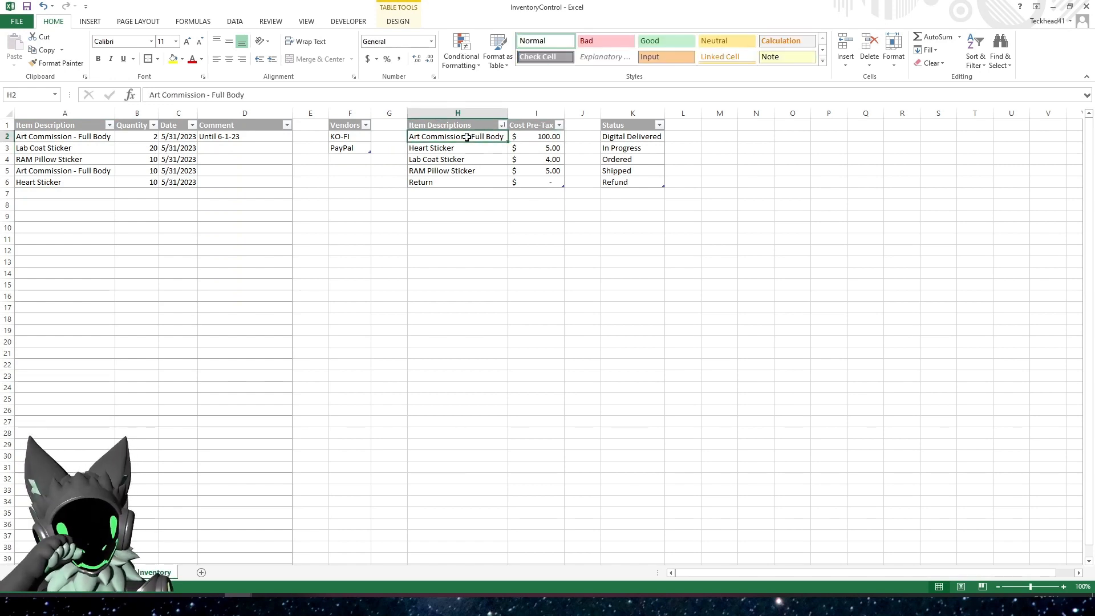
click(450, 159)
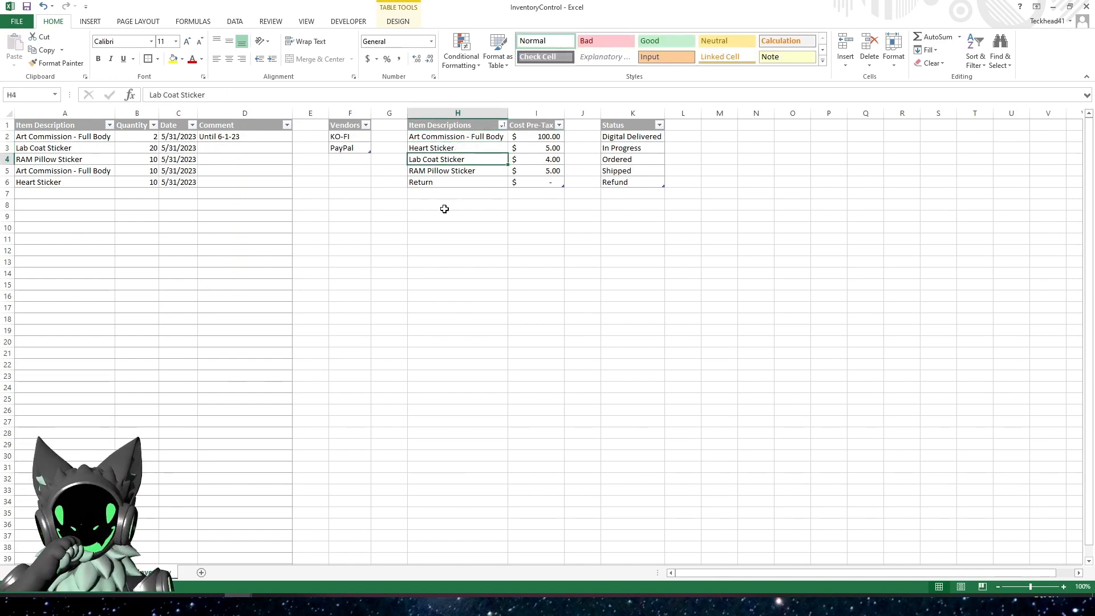
click(447, 251)
Choose Heart Sticker as the item purchased in row 8 of the orders table and set its quantity to 1
click(108, 574)
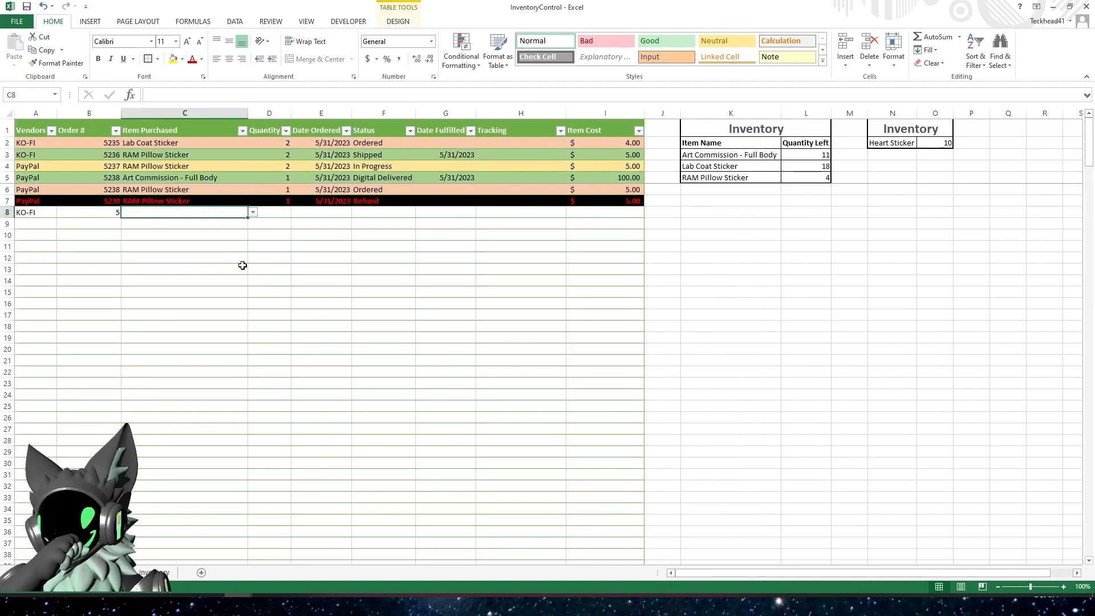
click(253, 213)
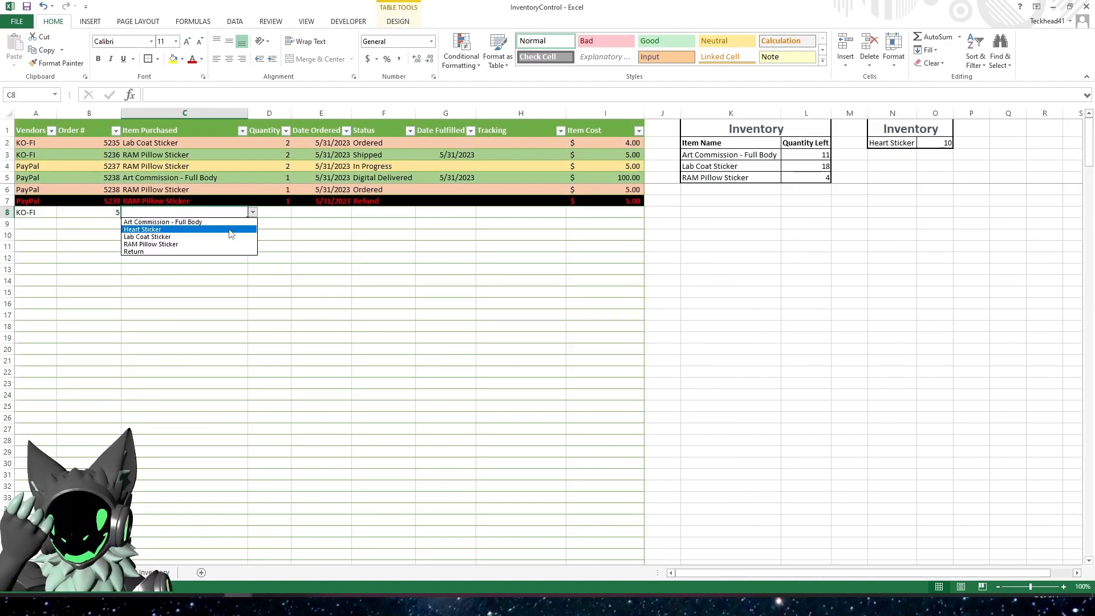
click(230, 230)
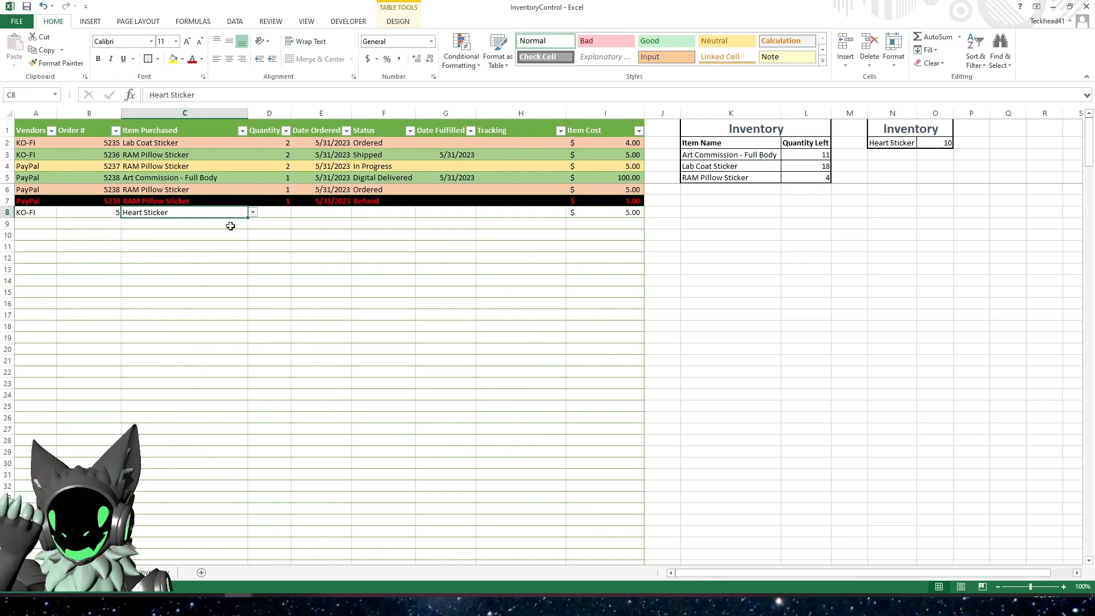
click(185, 228)
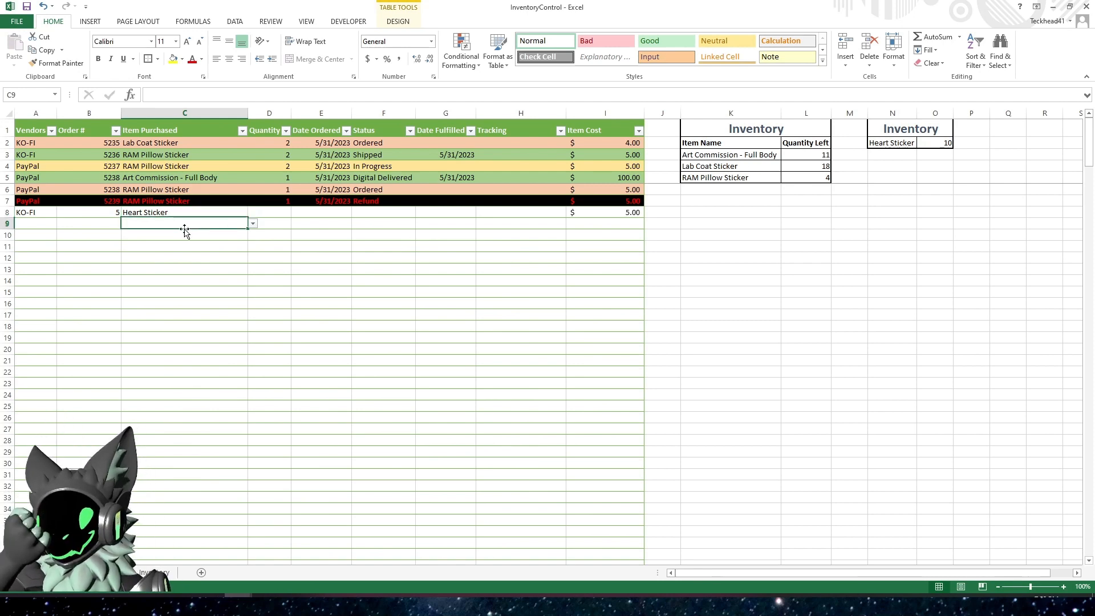
click(162, 210)
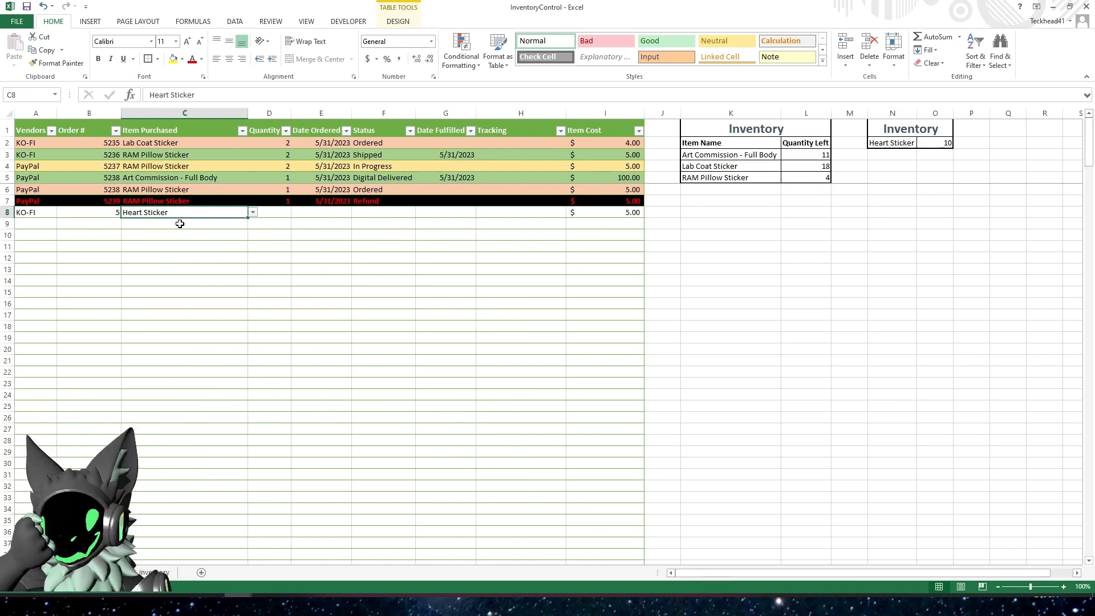
click(282, 212)
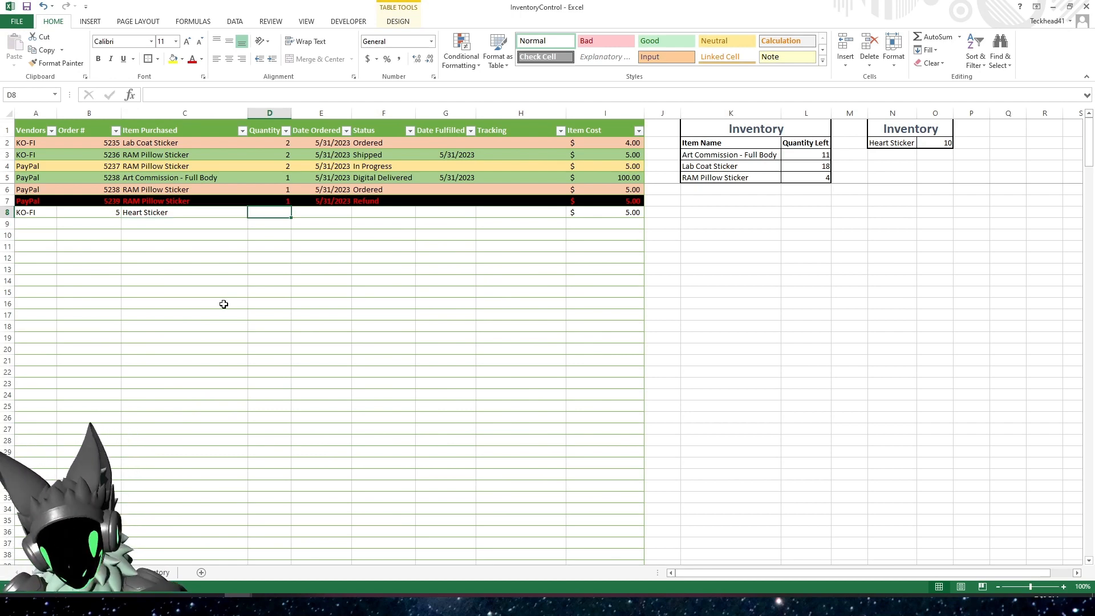
text(1)
key(Tab)
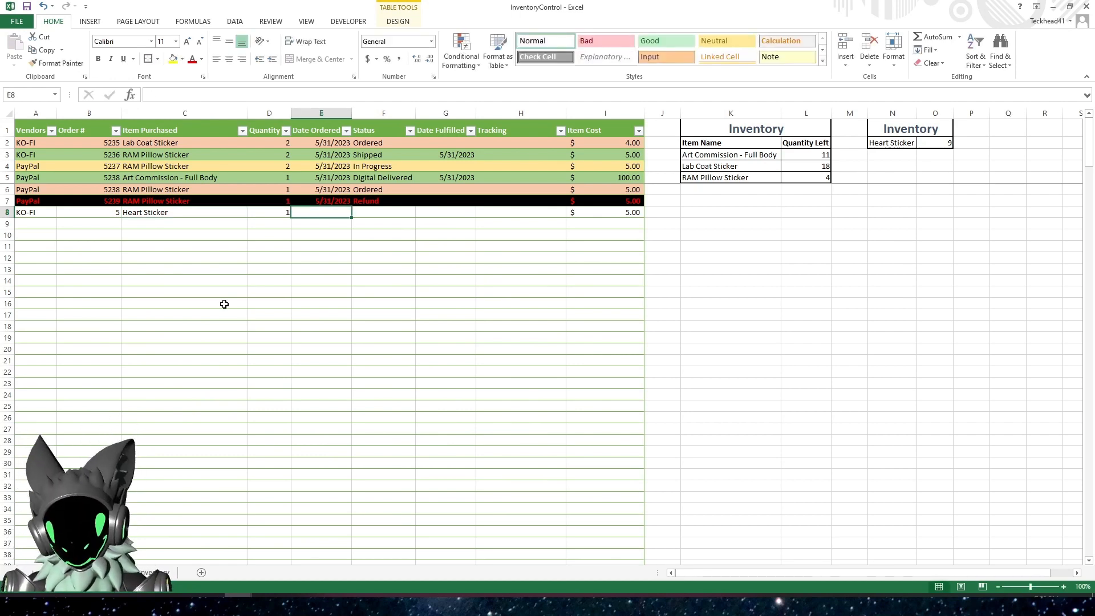
Enter 5/31/2023 as both the ordered and fulfilled dates of the row 8 order, with the status Shipped
key(ctrl+semicolon)
key(Tab)
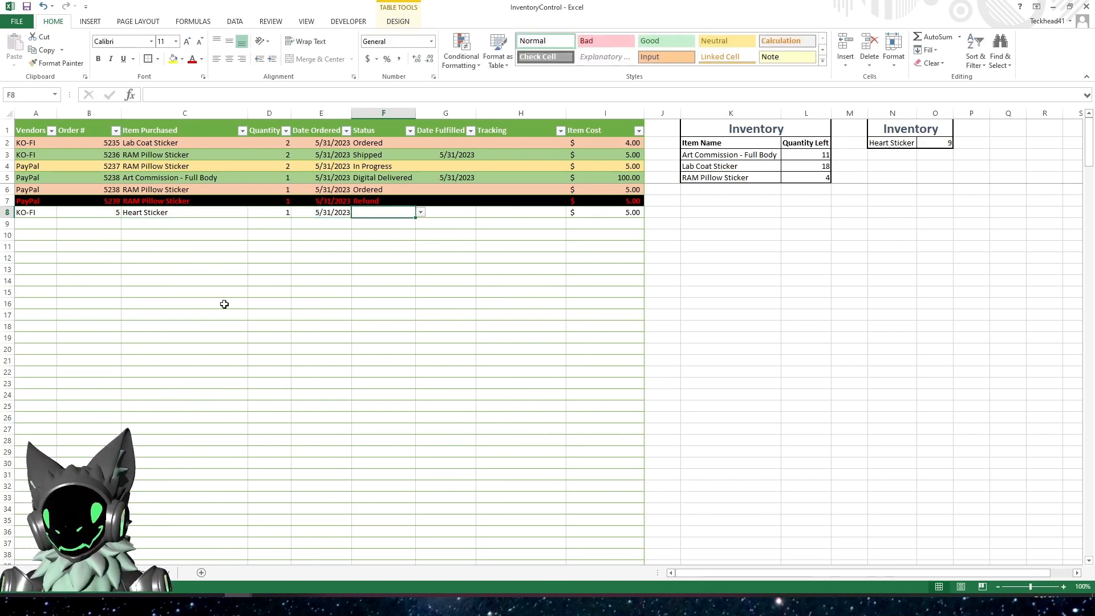
text(De)
key(Tab)
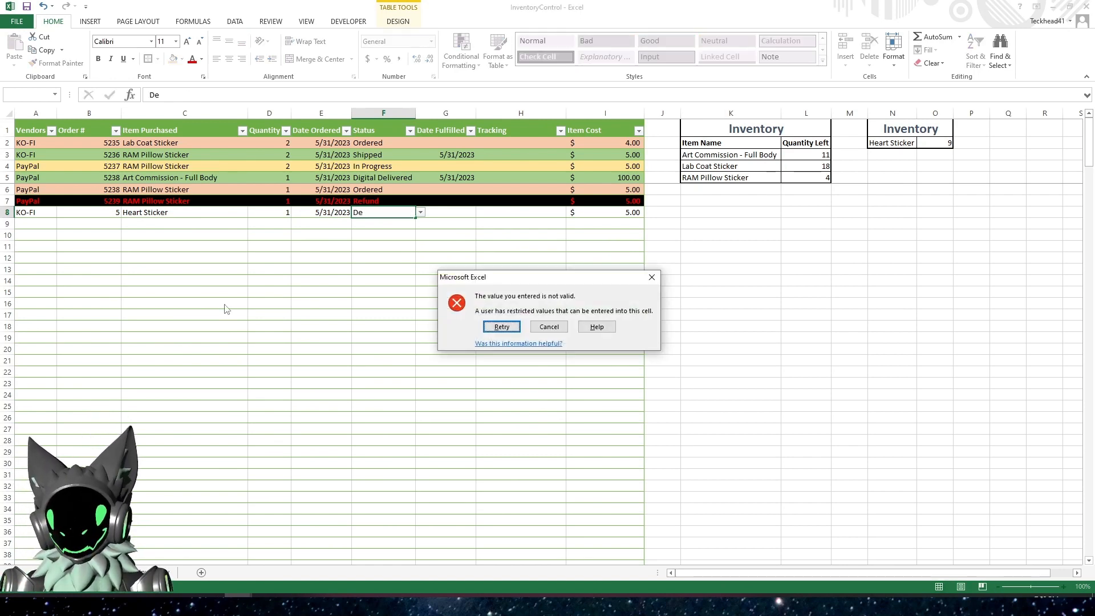
key(Return)
text(Shipped)
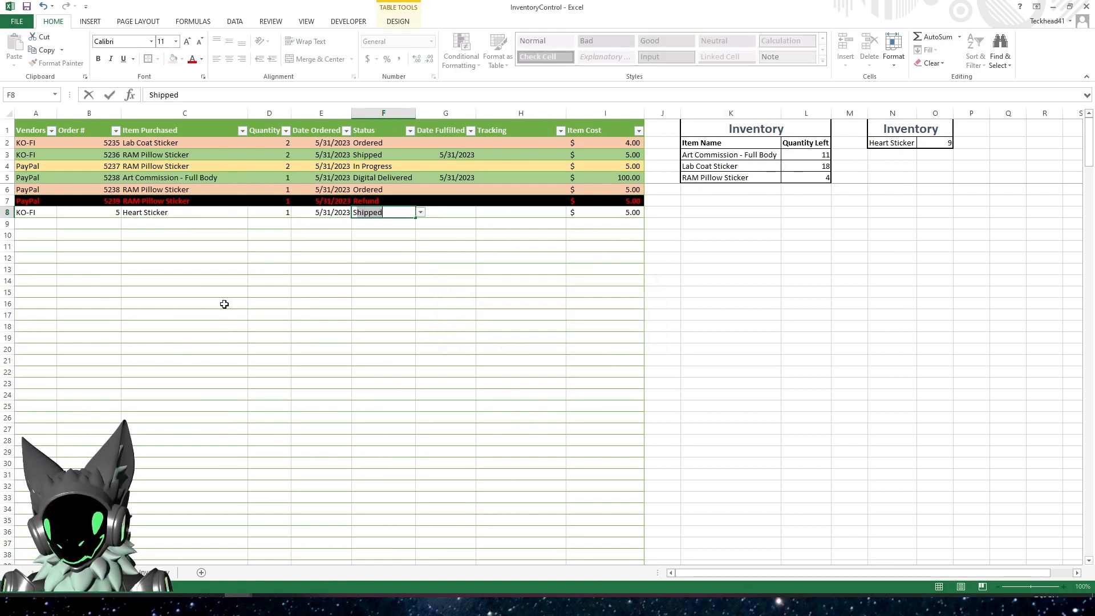
key(Tab)
key(ctrl+semicolon)
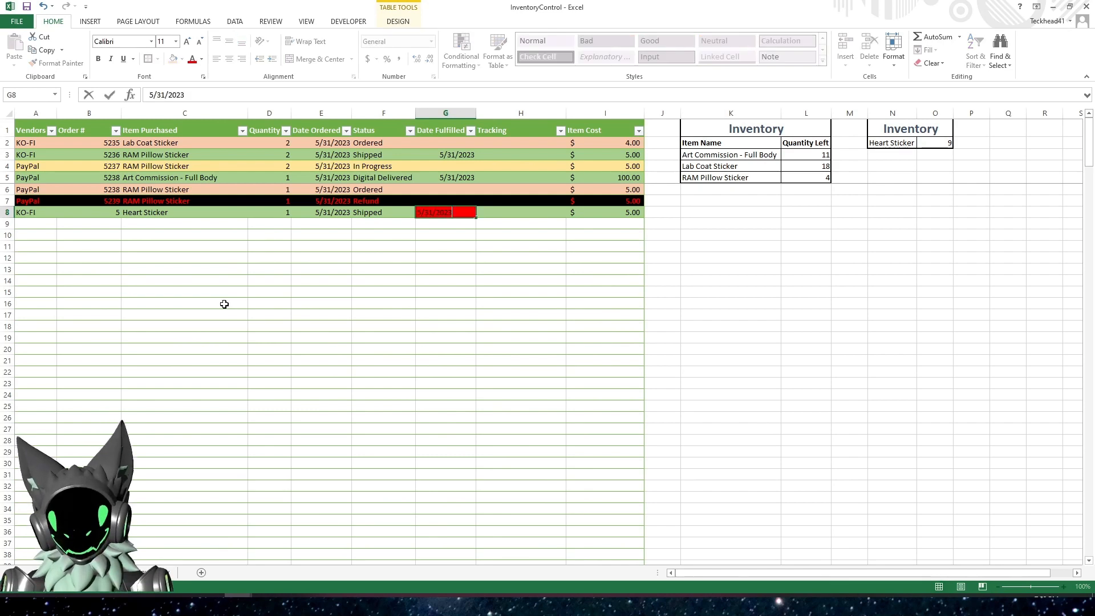
key(Tab)
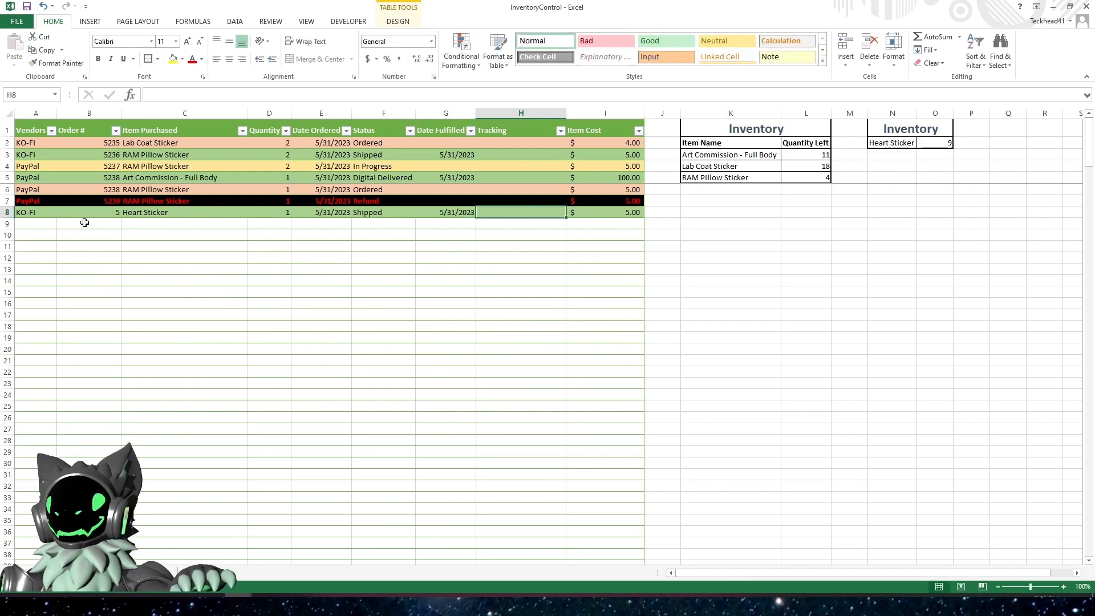
Start an order in row 9 with the vendor PayPal, a sample order number and the item Heart Sticker
click(35, 225)
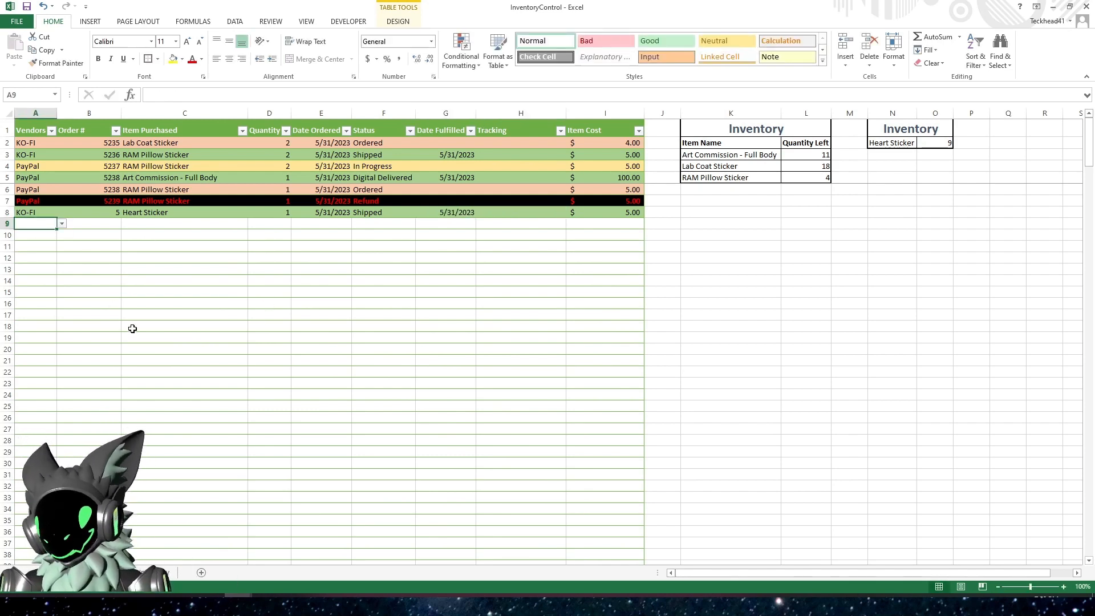
text(PayPal)
key(Tab)
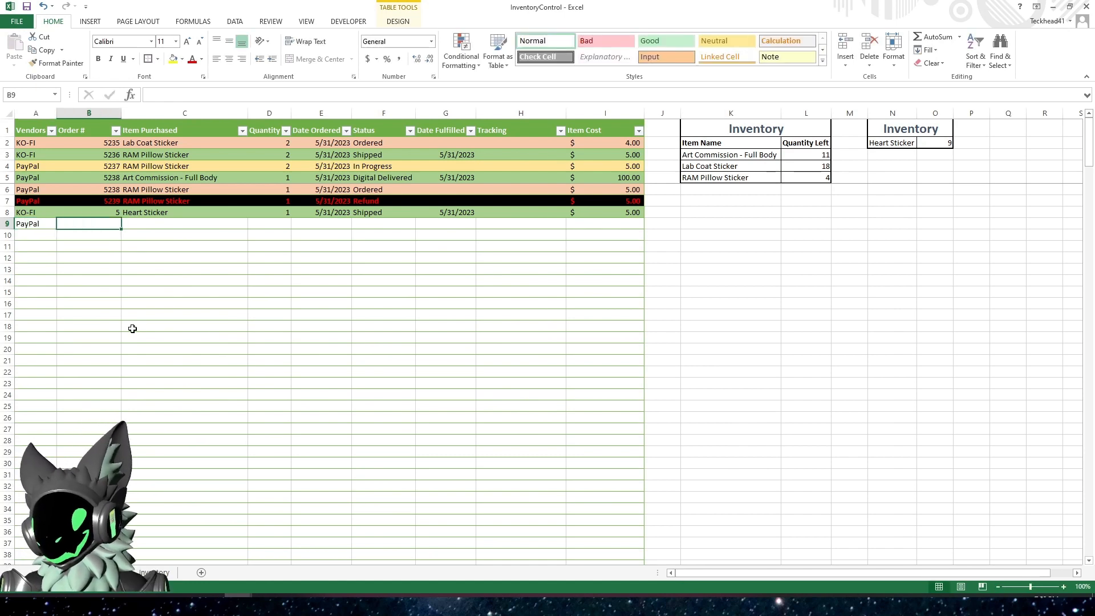
text(6)
key(Tab)
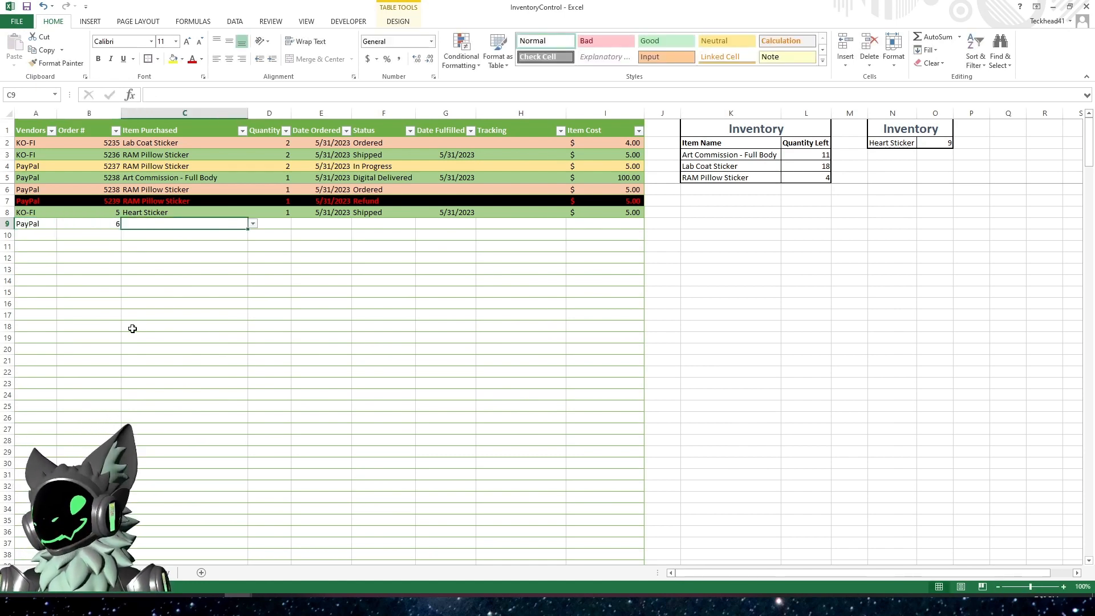
text(H)
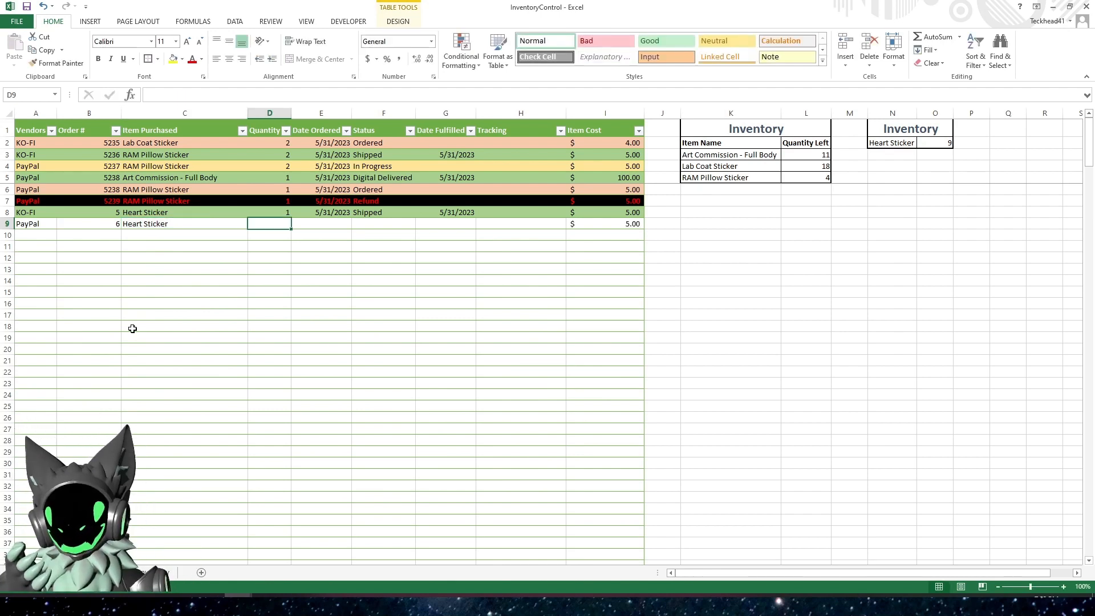
Set the quantity of the Heart Sticker order in row 9 to 2
text(2)
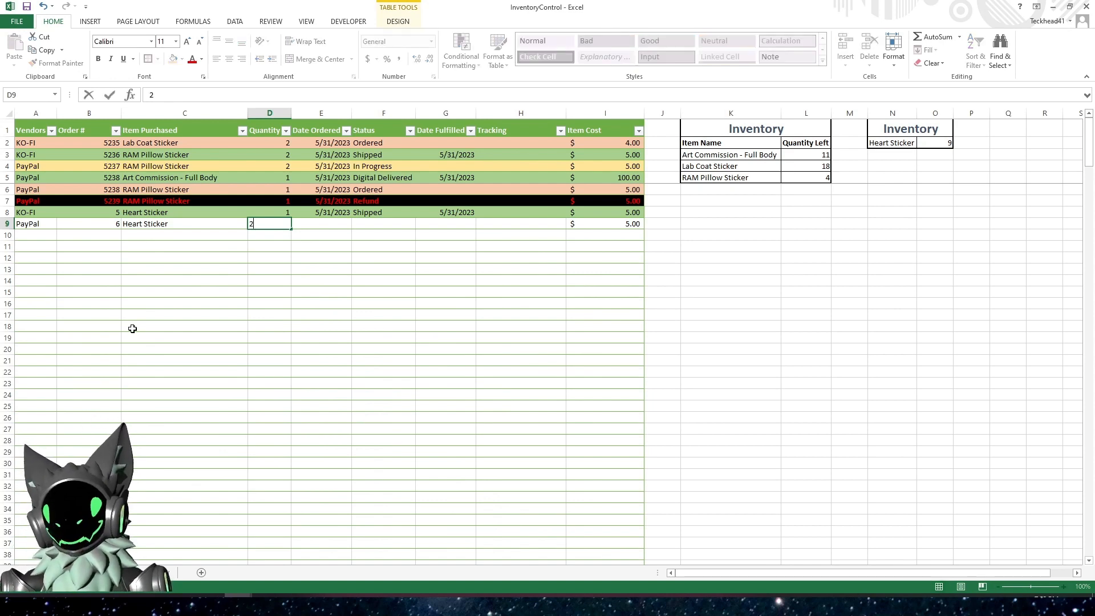
key(Tab)
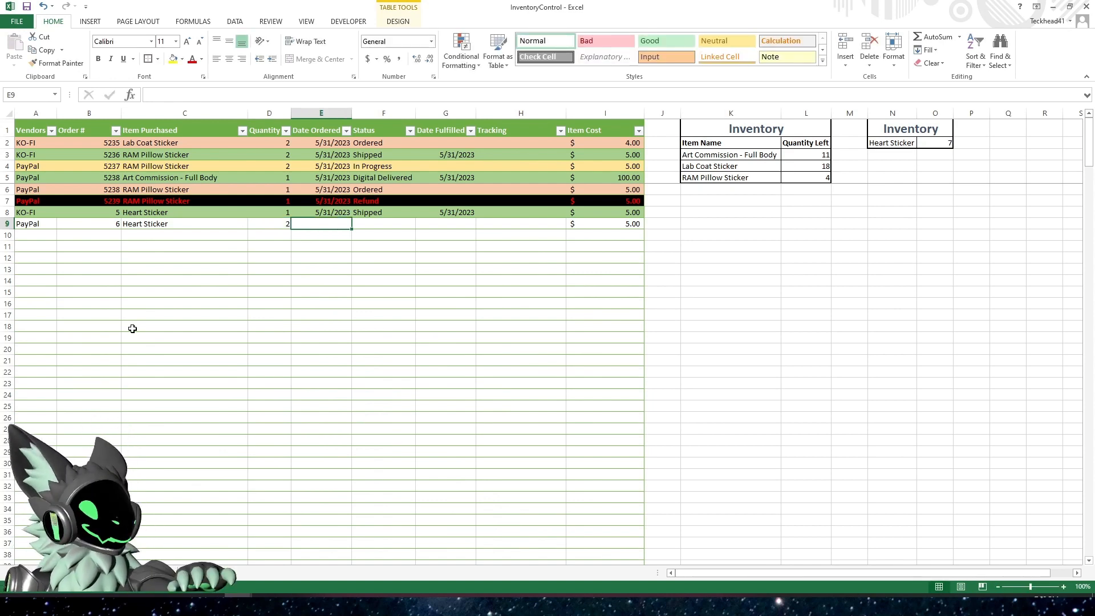
key(ctrl+z)
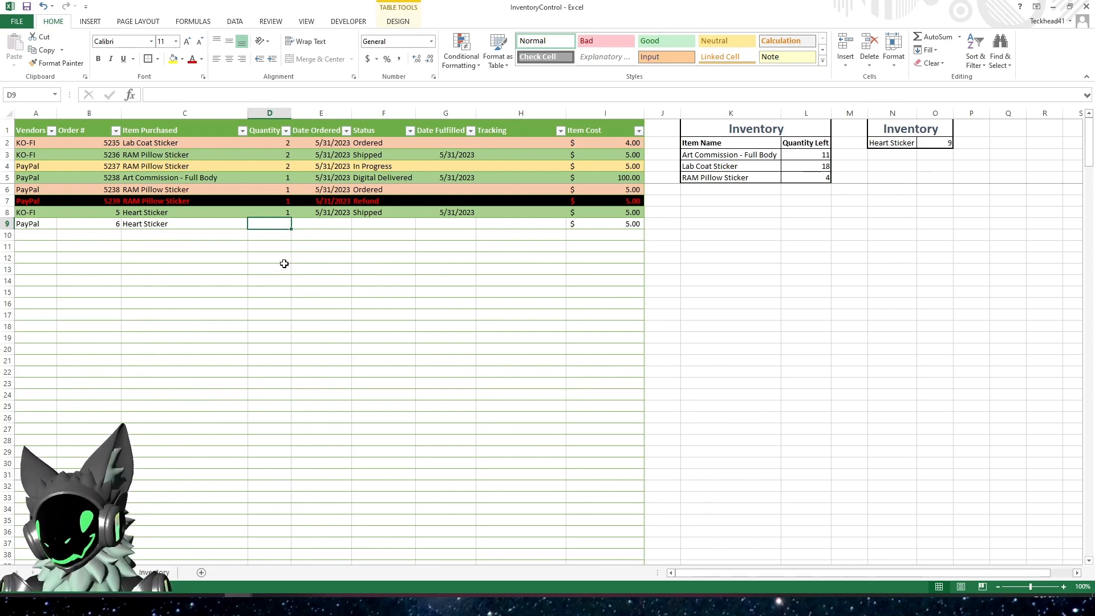
text(2)
key(Tab)
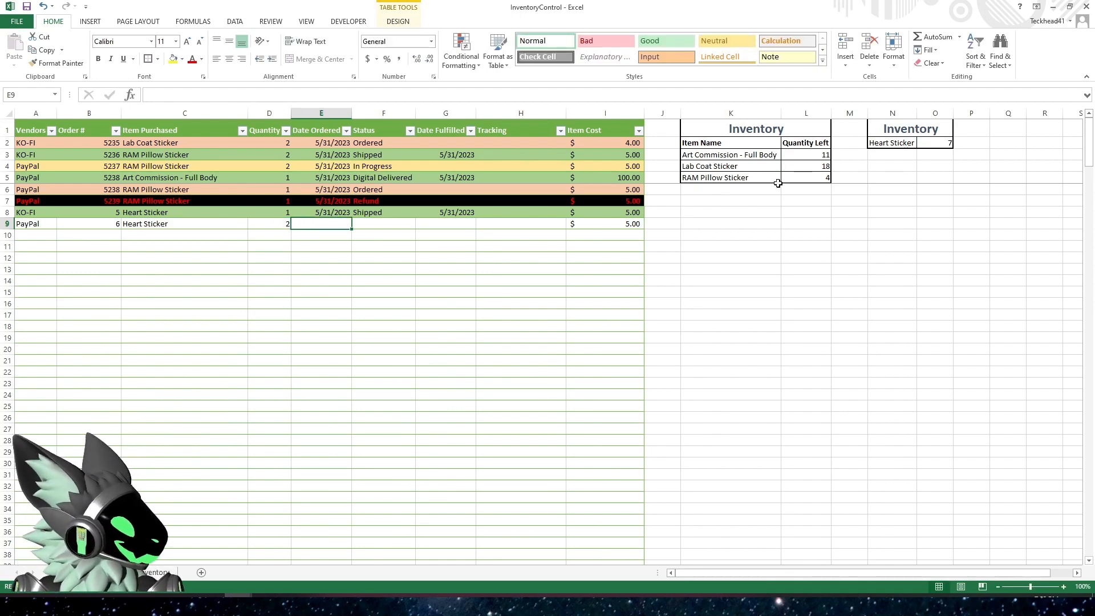
Examine the Quantity Left formulas for RAM Pillow Sticker in L5 and Heart Sticker in O2
click(807, 178)
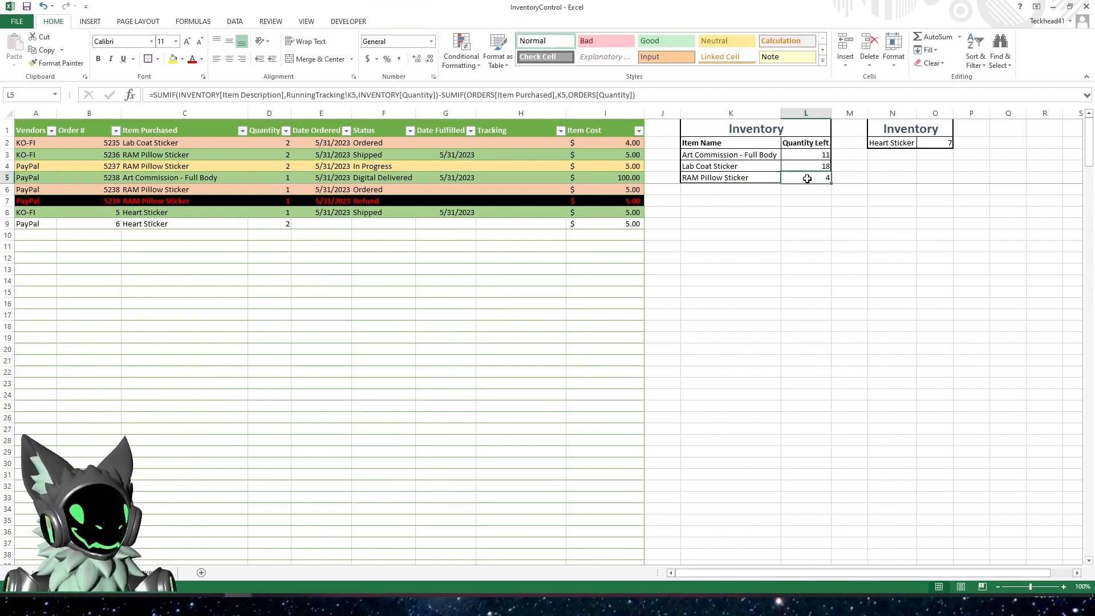
click(733, 91)
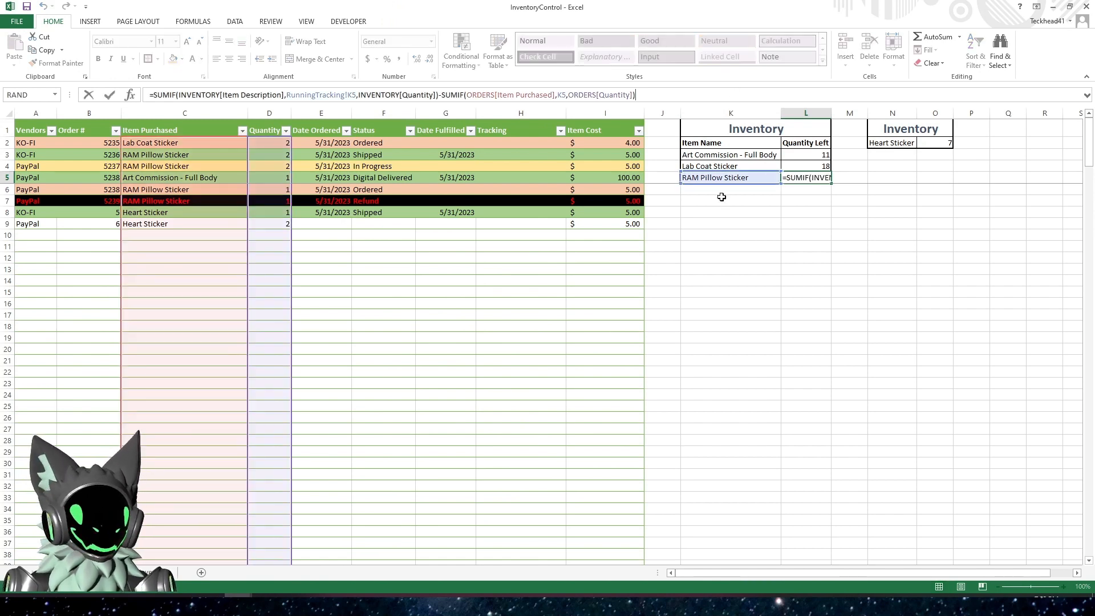
key(Escape)
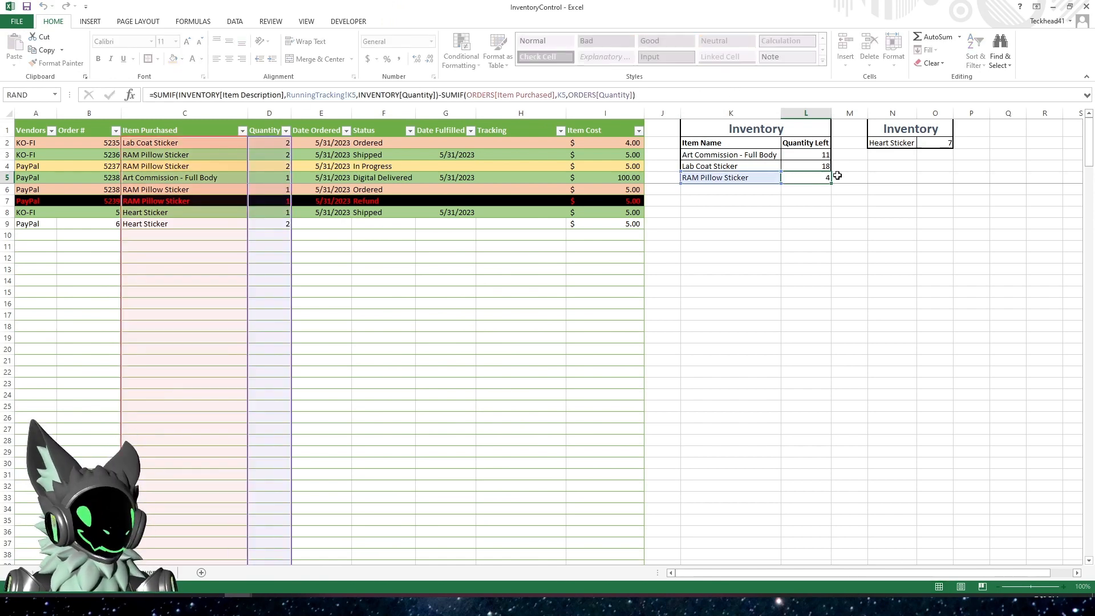
click(937, 143)
click(790, 97)
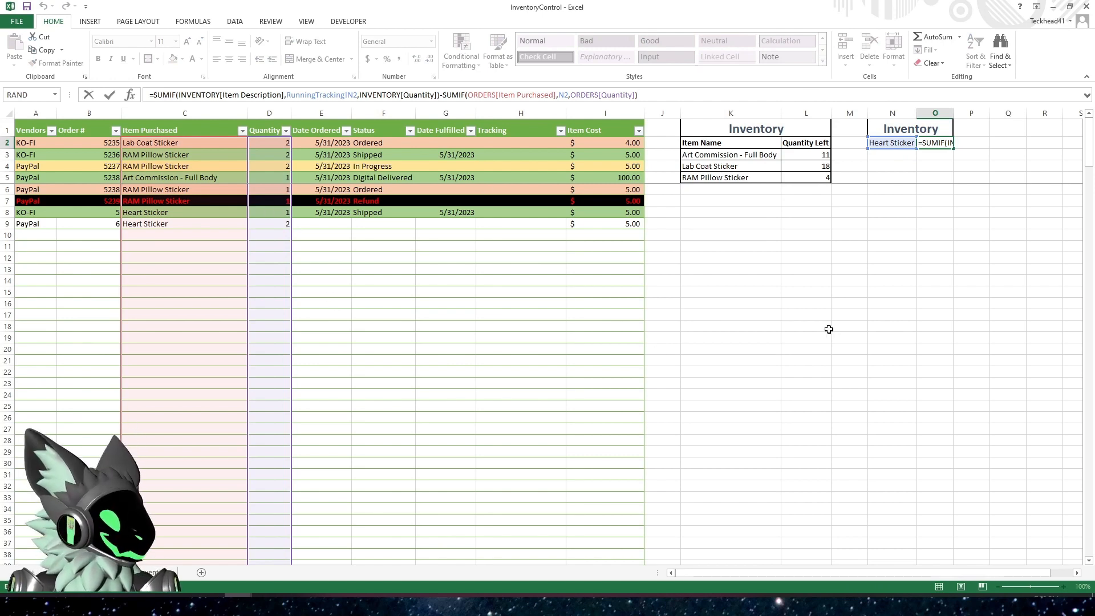
key(Return)
Enter 5/31/2023 as the date ordered and Ordered as the status of the row 9 order
click(305, 223)
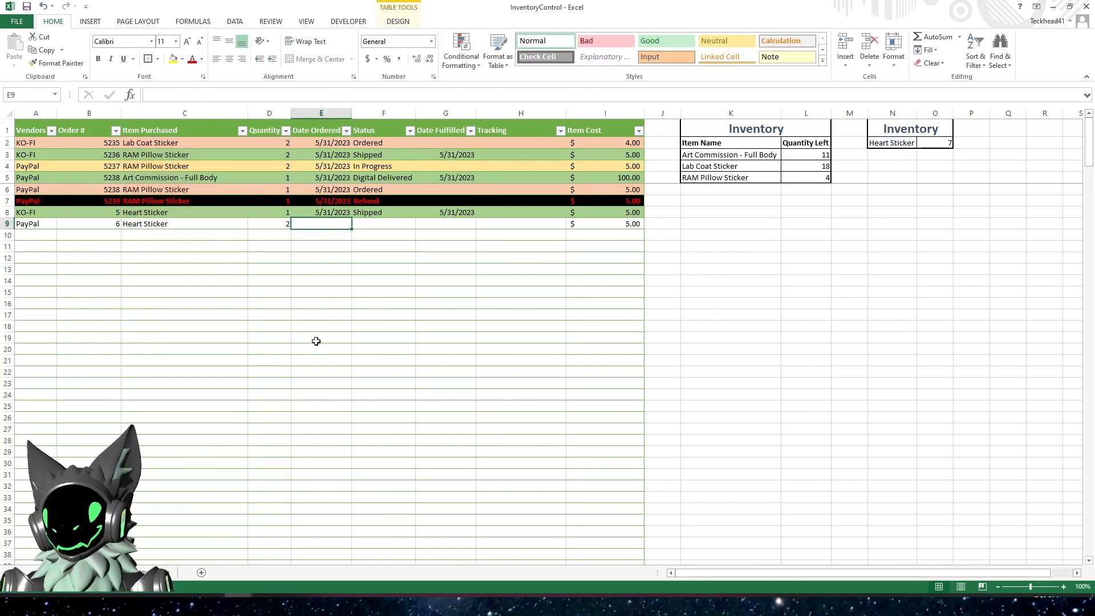
key(ctrl+semicolon)
key(Tab)
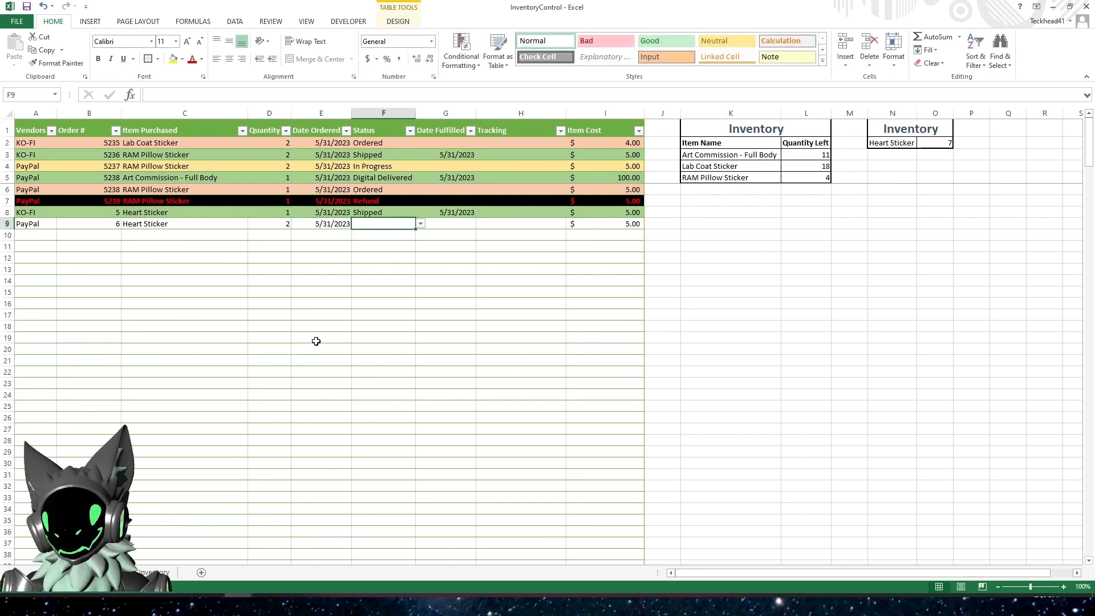
text(Ordered)
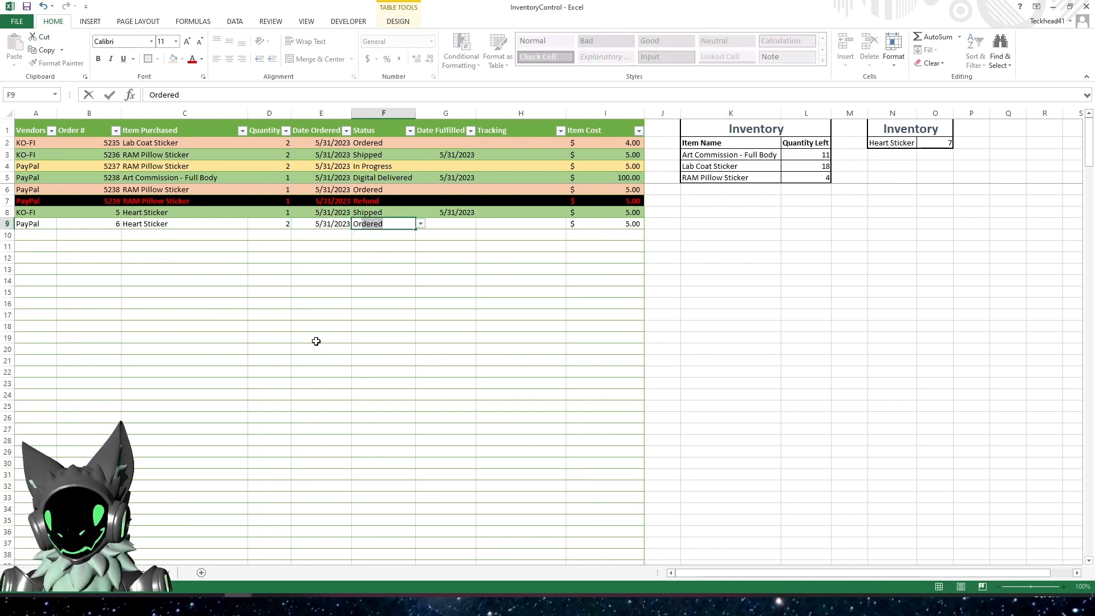
key(Tab)
key(Down)
key(Left)
key(Left)
key(Left)
key(Left)
key(Left)
key(Left)
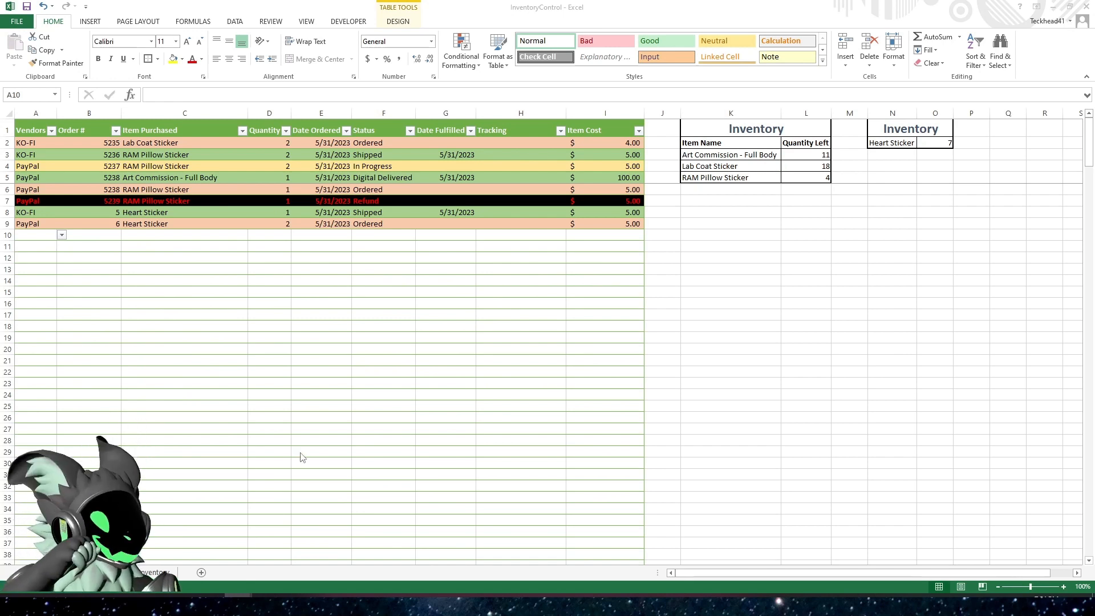
click(477, 369)
click(533, 303)
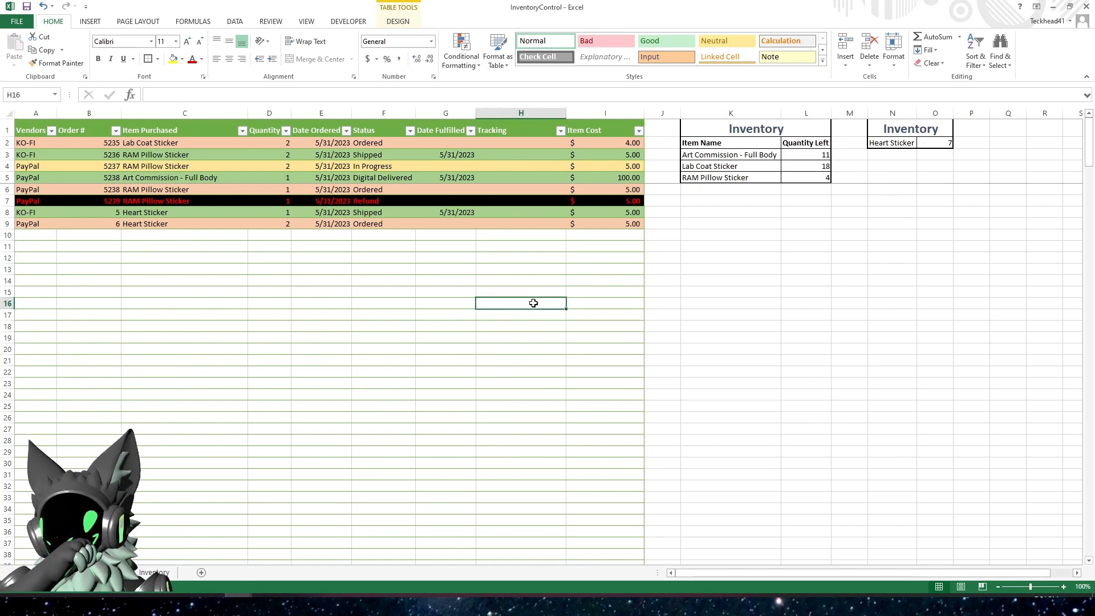
click(154, 572)
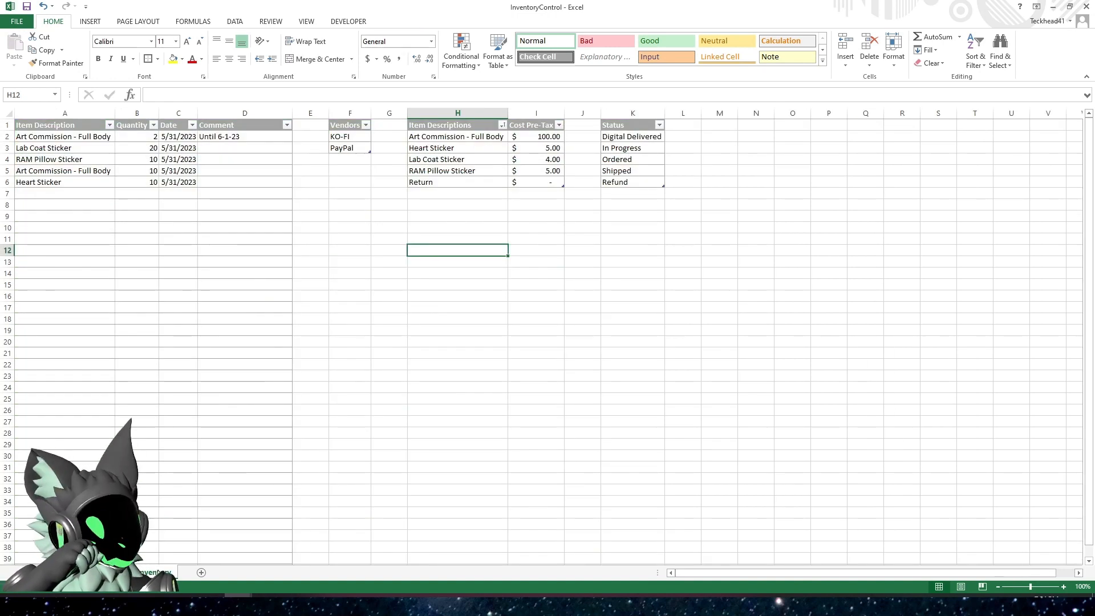
click(107, 572)
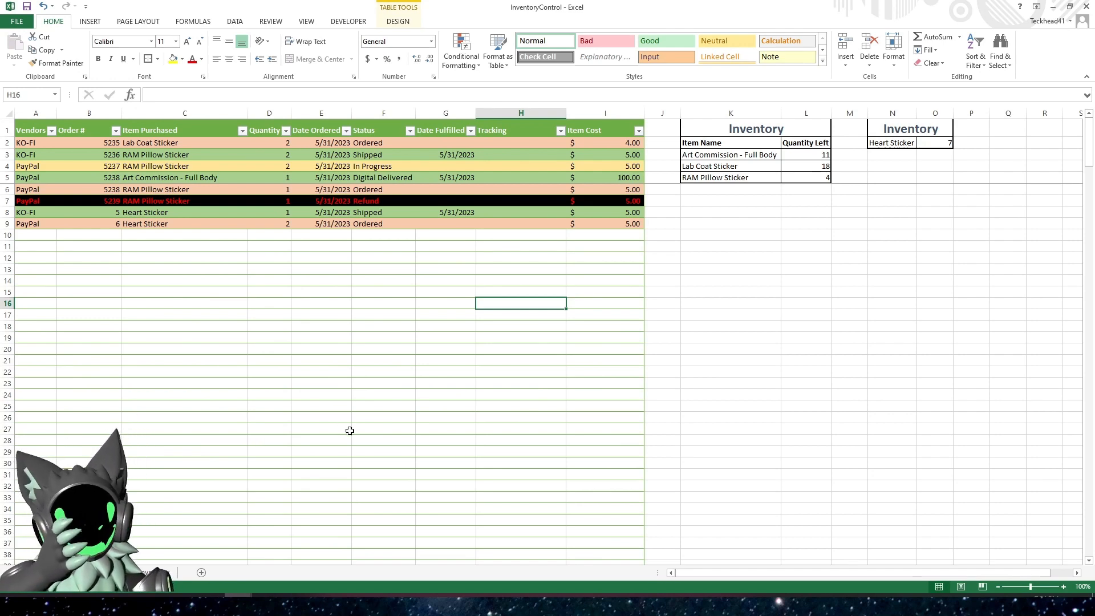
click(750, 168)
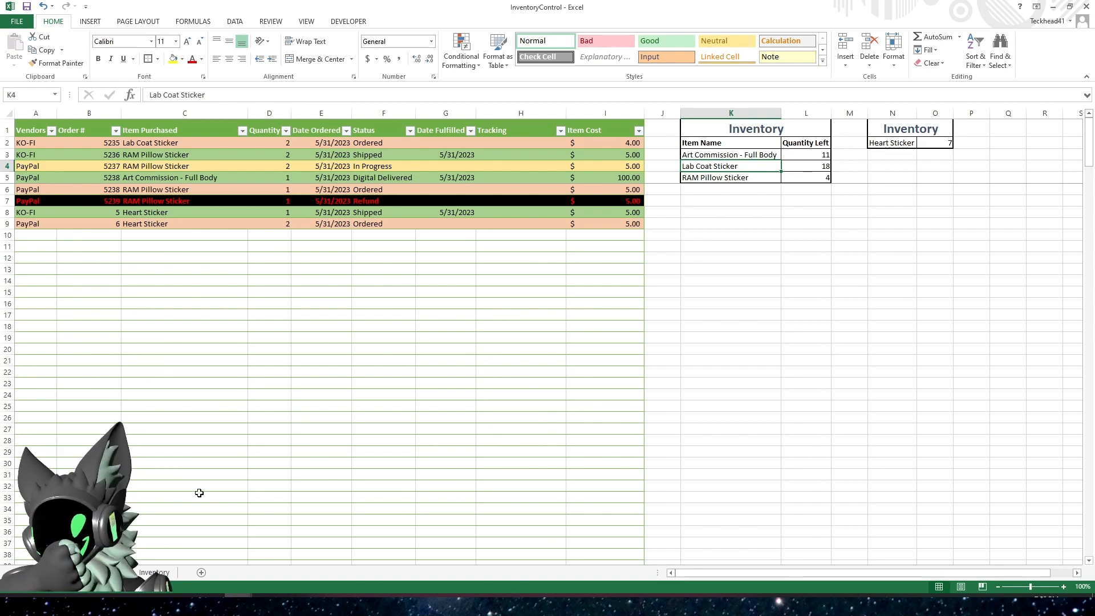
Add a Heart Sticker entry with quantity -1 in row 7 of the Inventory sheet's item table
click(154, 572)
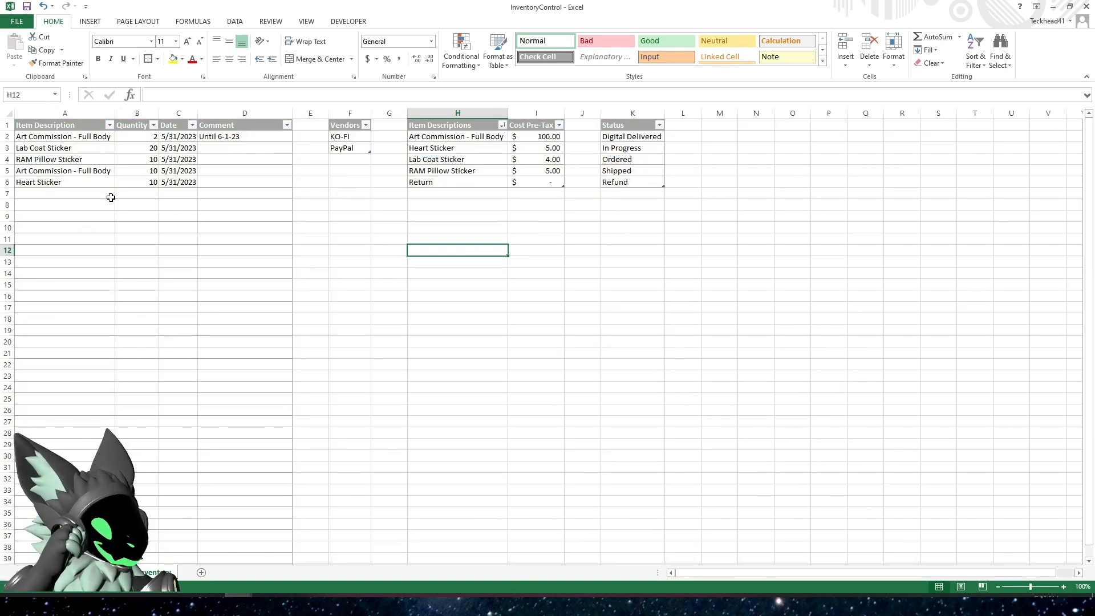
click(65, 195)
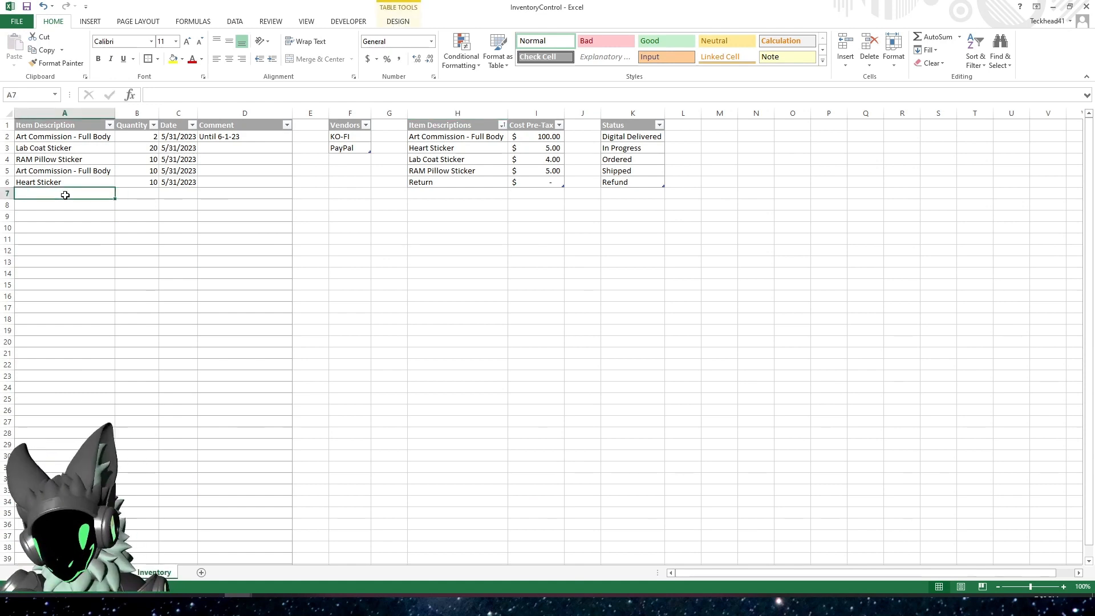
text(Heart Sticker)
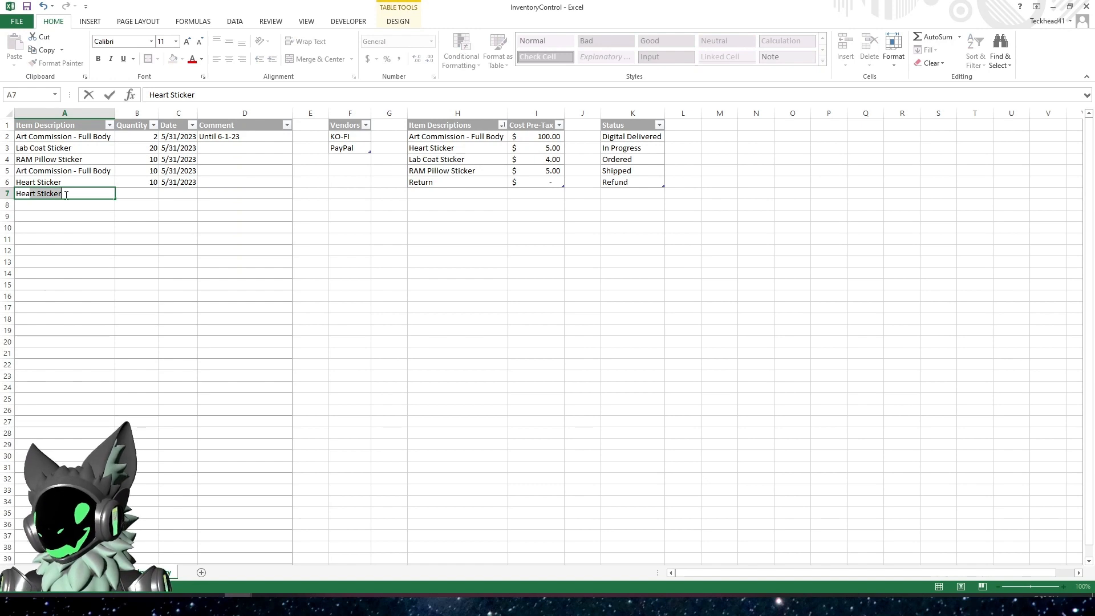
key(Tab)
text(-)
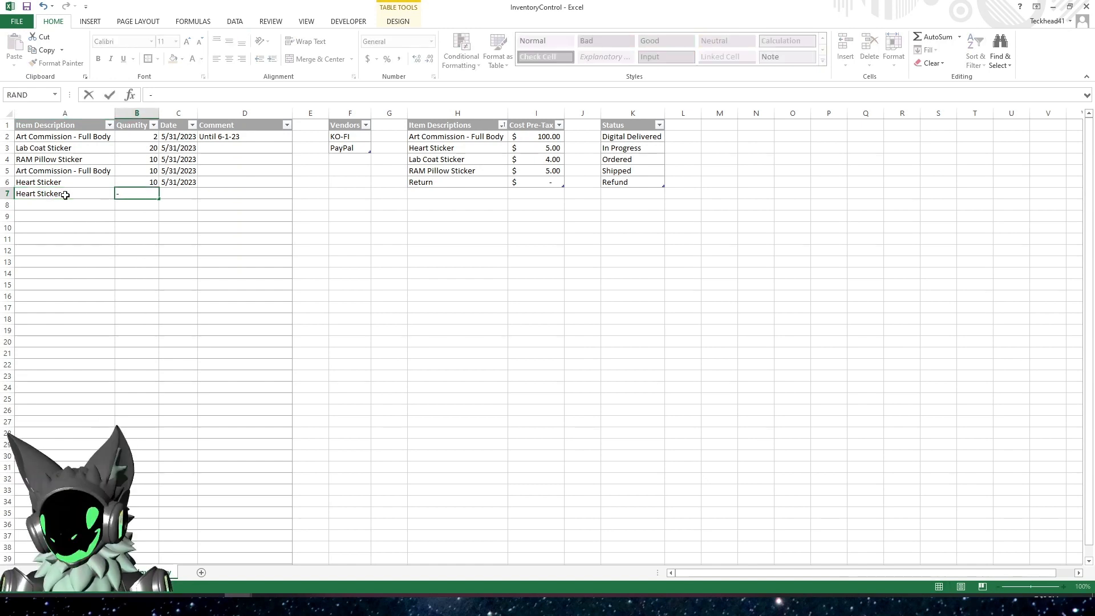
text(1)
Date the row 7 Heart Sticker entry 5/31/2023 and give it the comment "We were 1 short"
key(Tab)
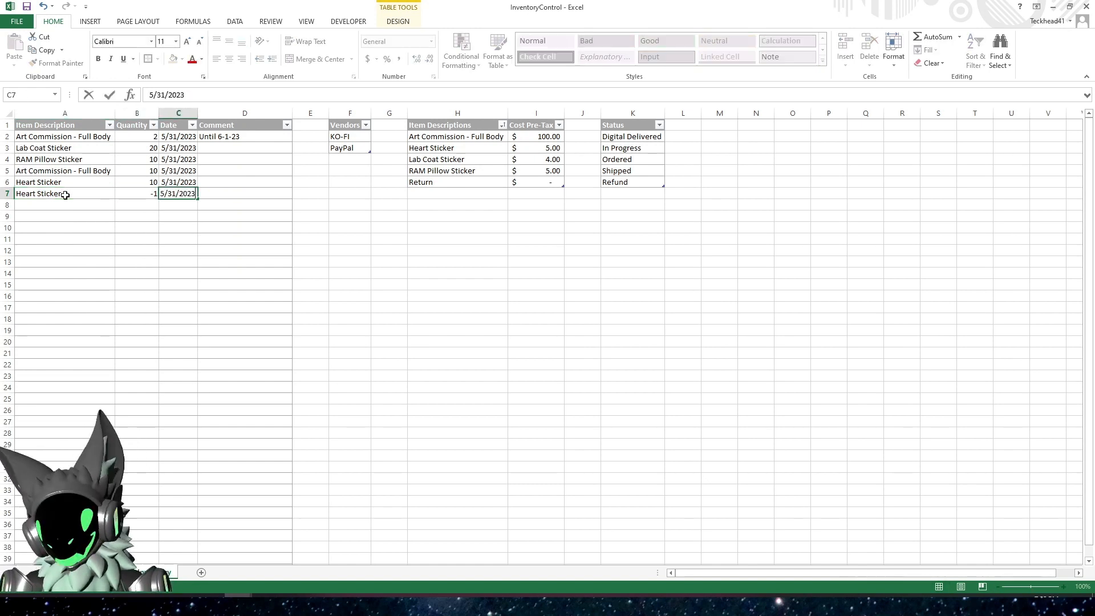
key(Tab)
text(We)
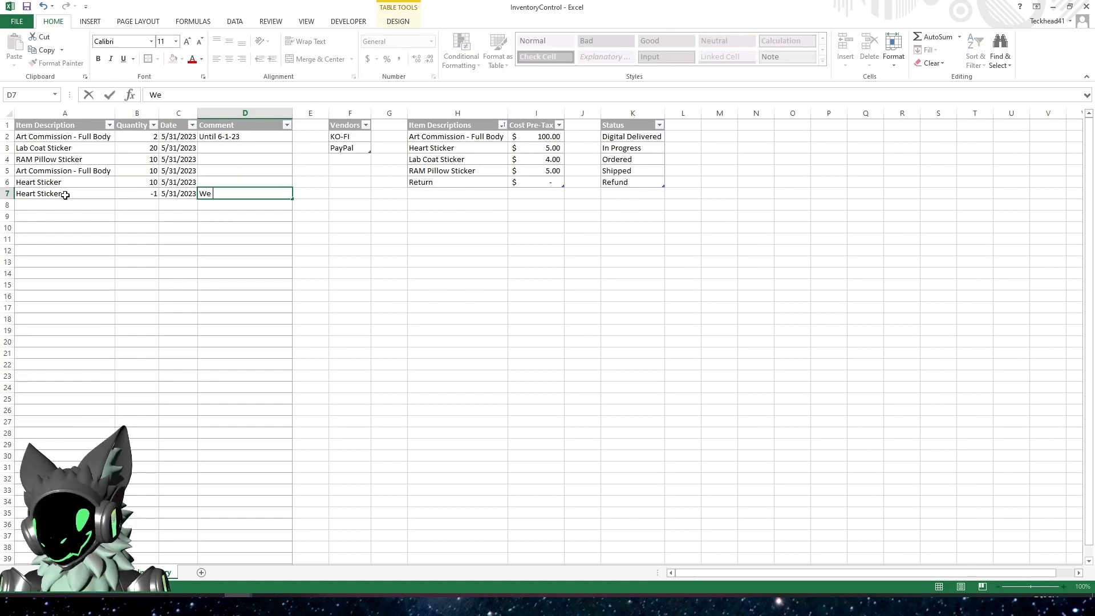
text( were 1 sho)
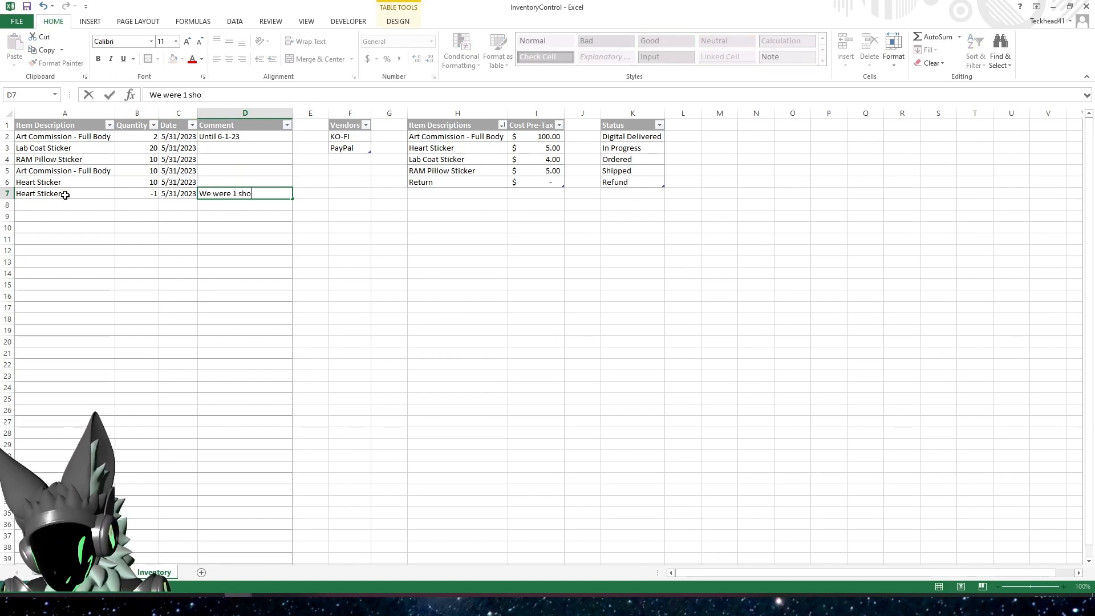
text(rt)
key(Return)
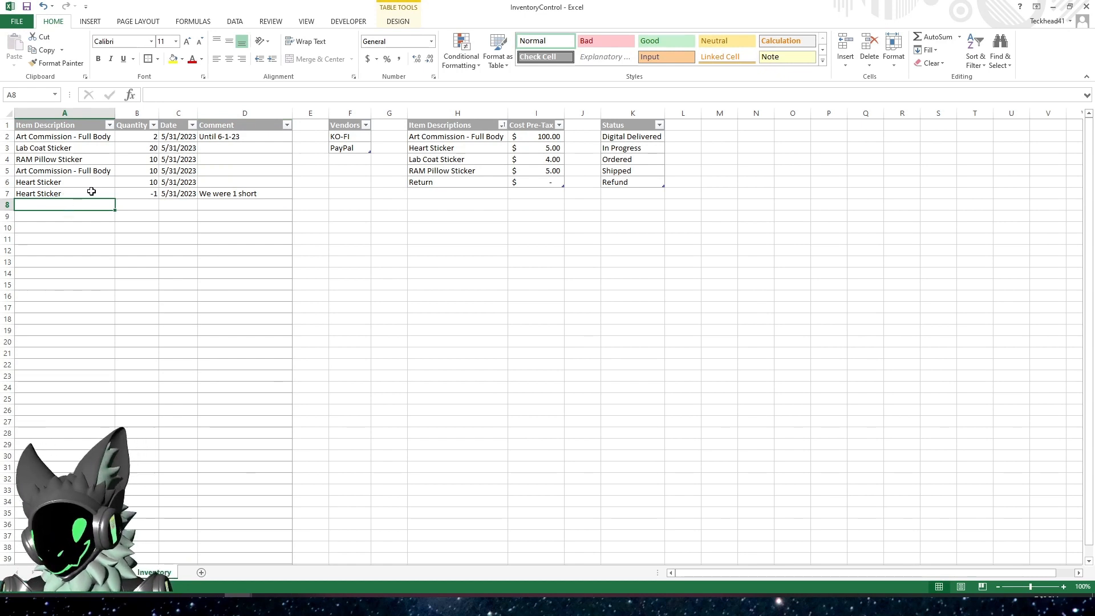
Check the Heart Sticker's Quantity Left and its formula in O2 of the orders sheet
click(73, 194)
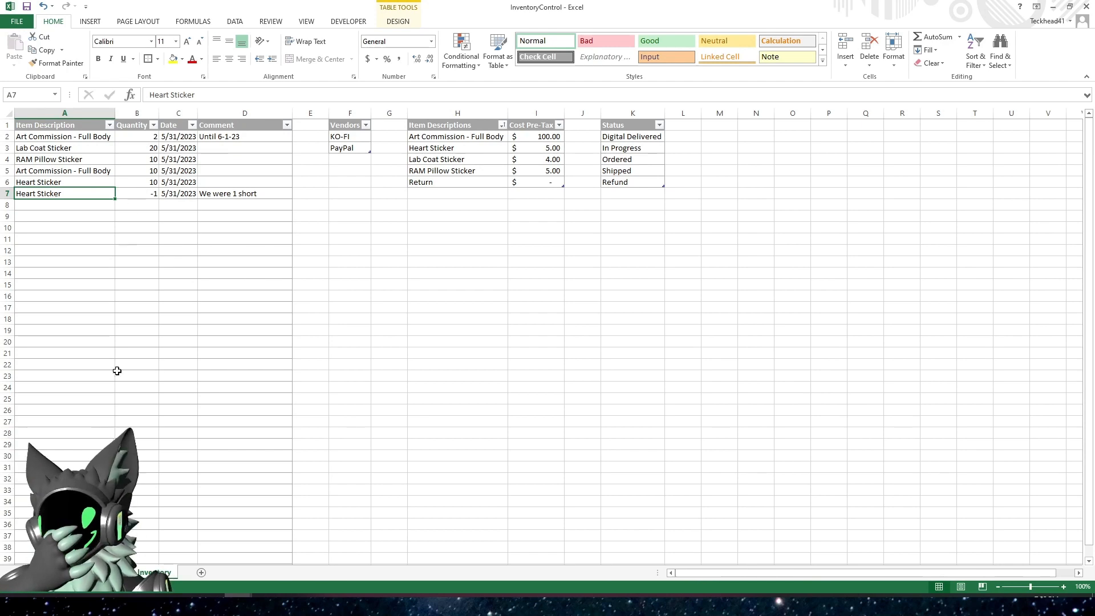
key(ctrl+Page_Up)
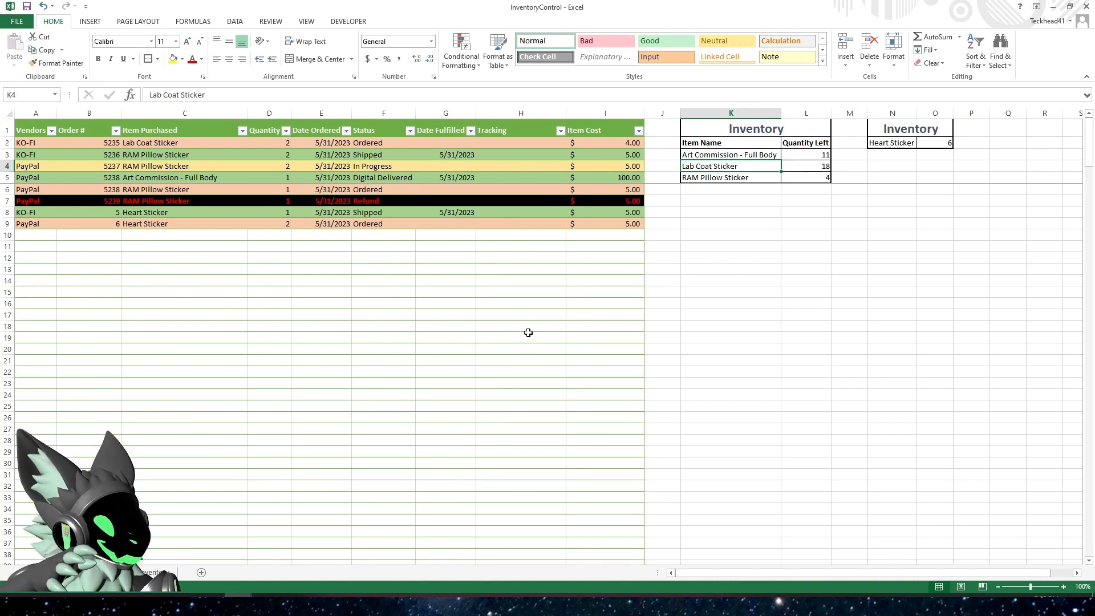
click(934, 143)
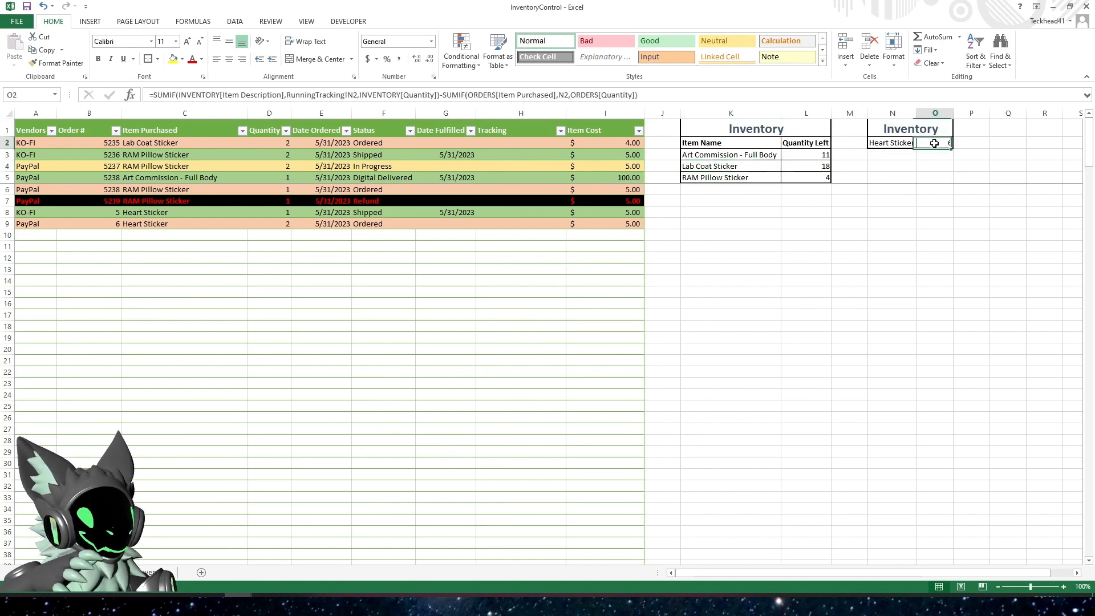
Clear the quantity of the row 7 Heart Sticker entry and check its Quantity Left on the orders sheet
click(153, 573)
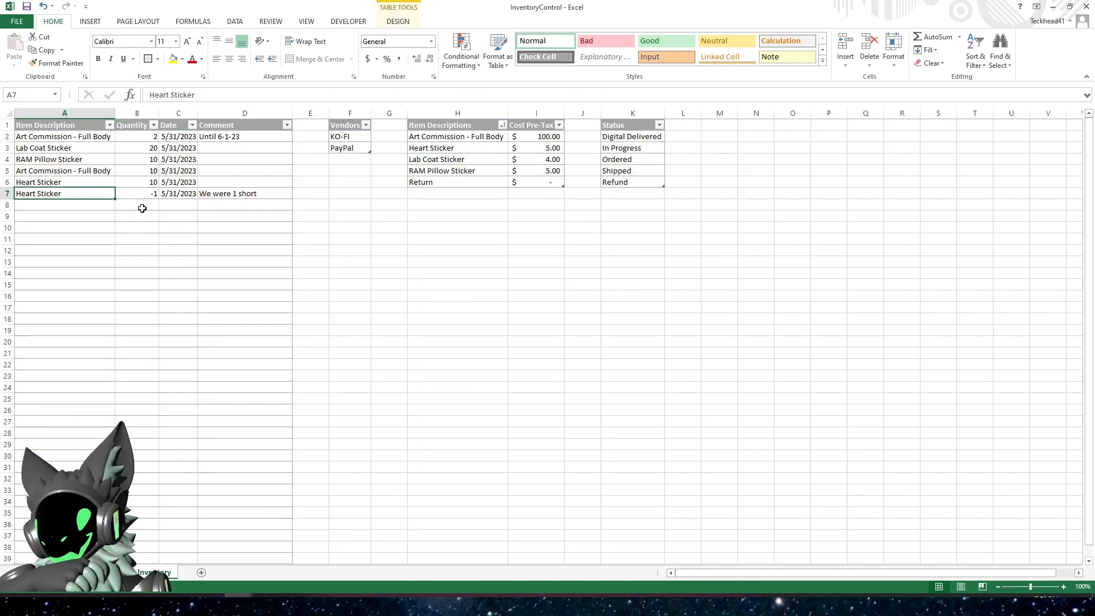
click(142, 194)
key(Delete)
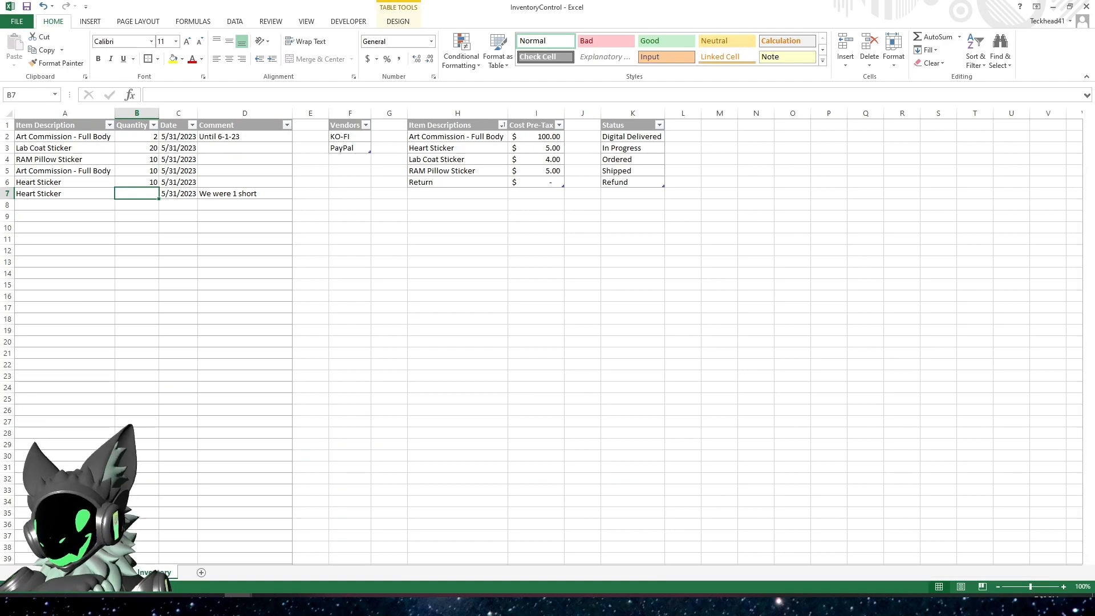
click(86, 572)
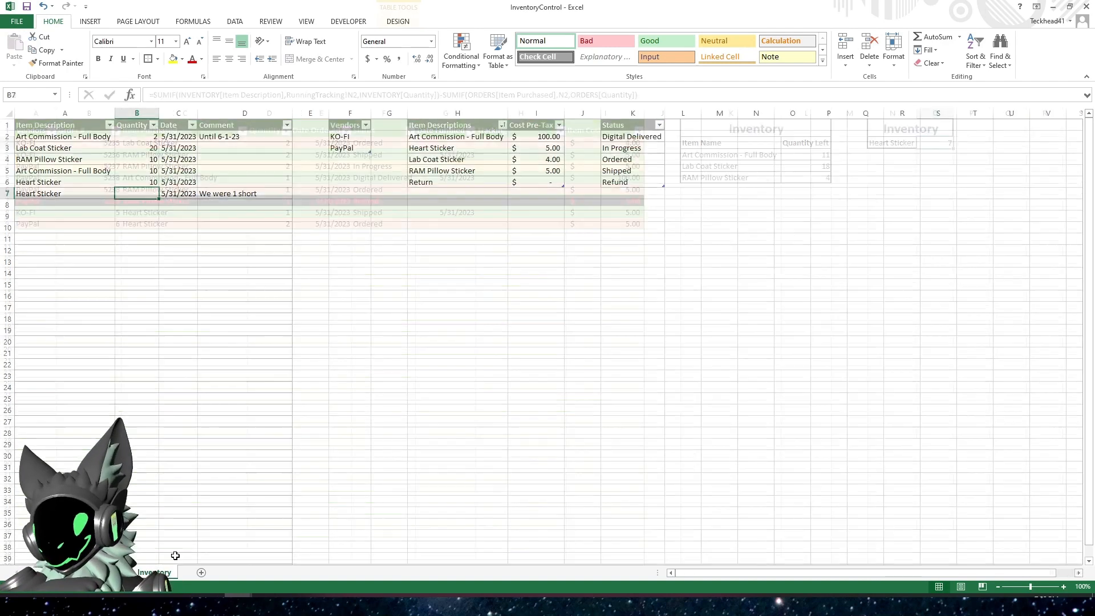
Enter -1 as the quantity of the Heart Sticker entry in row 7 of the Inventory sheet
click(153, 573)
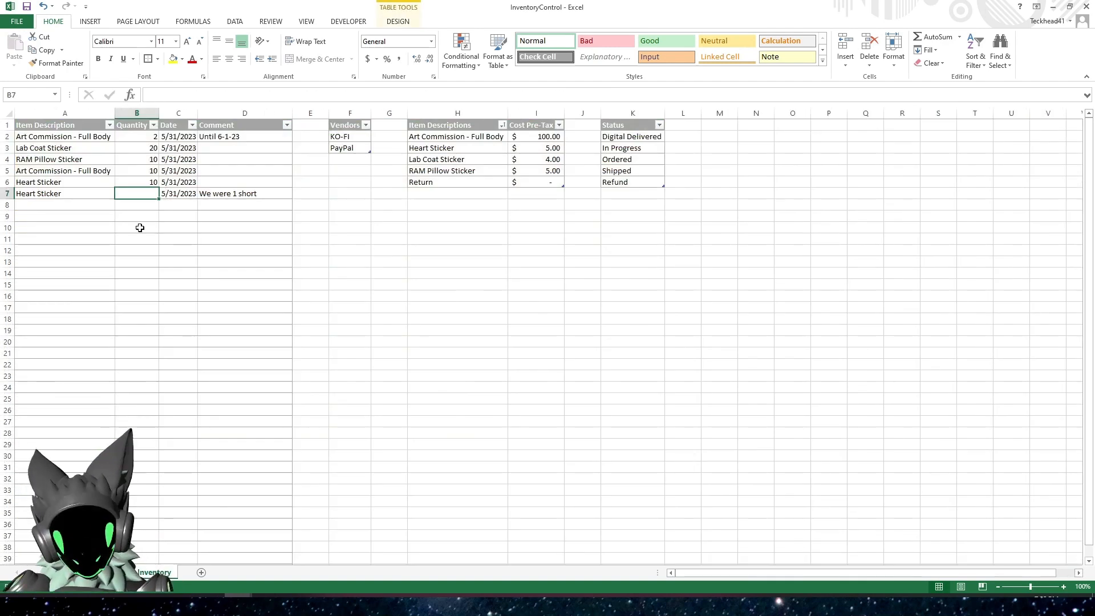
text(-14)
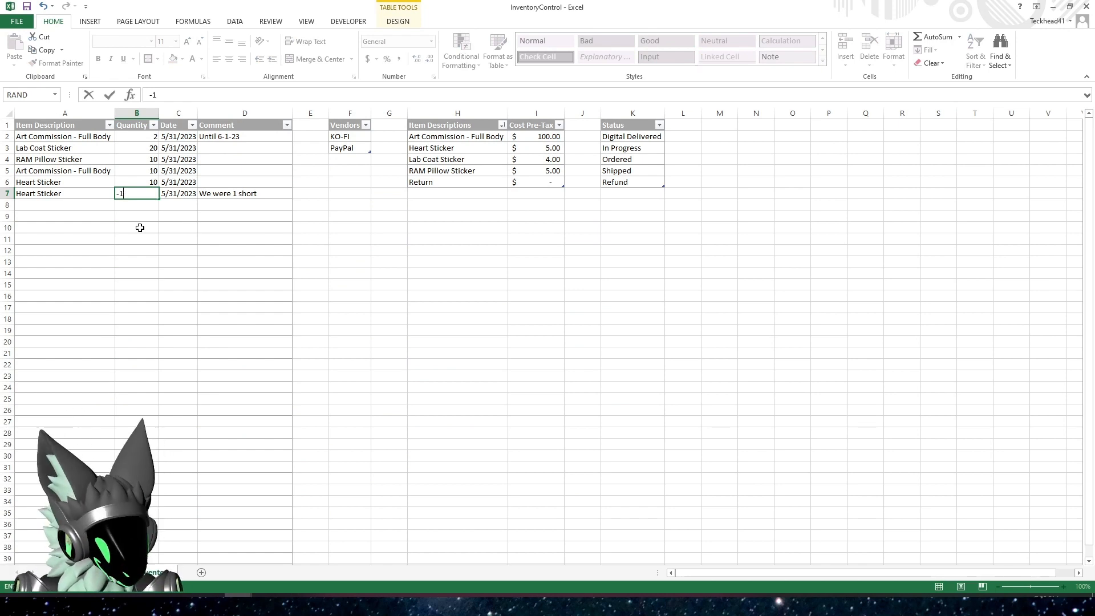
key(Return)
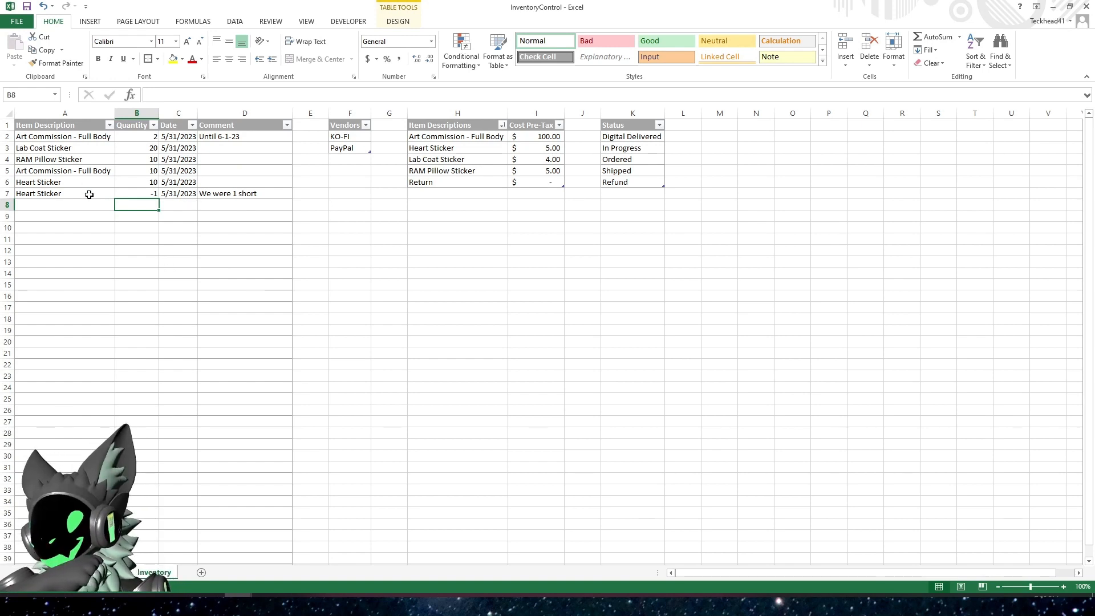
Select all data in the inventory table from Item Description to Comment and open its conditional formatting rules manager
drag(68, 121, 225, 127)
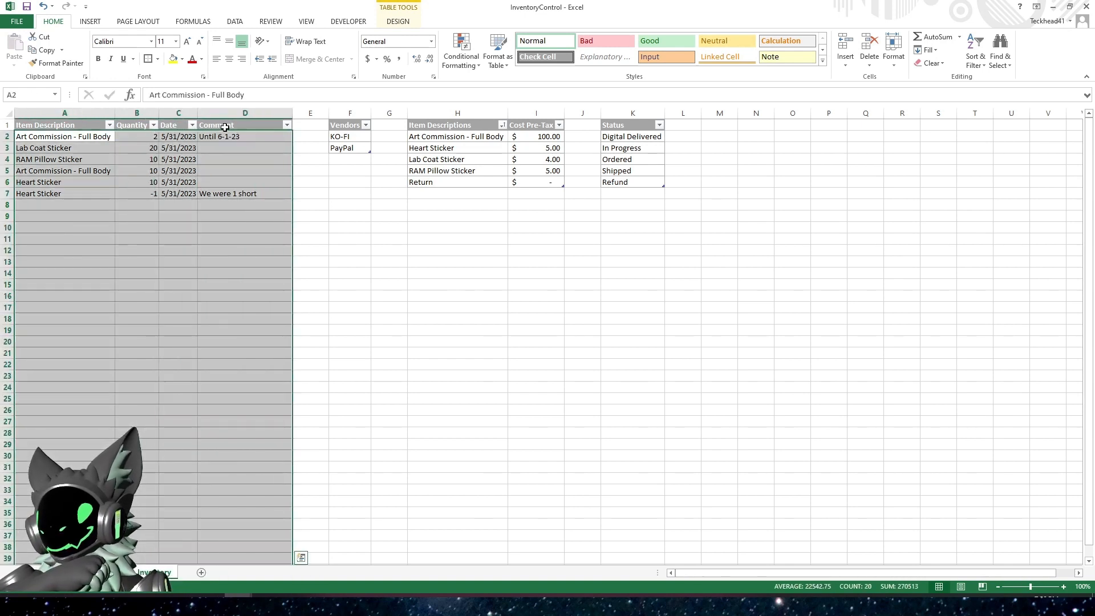
click(462, 54)
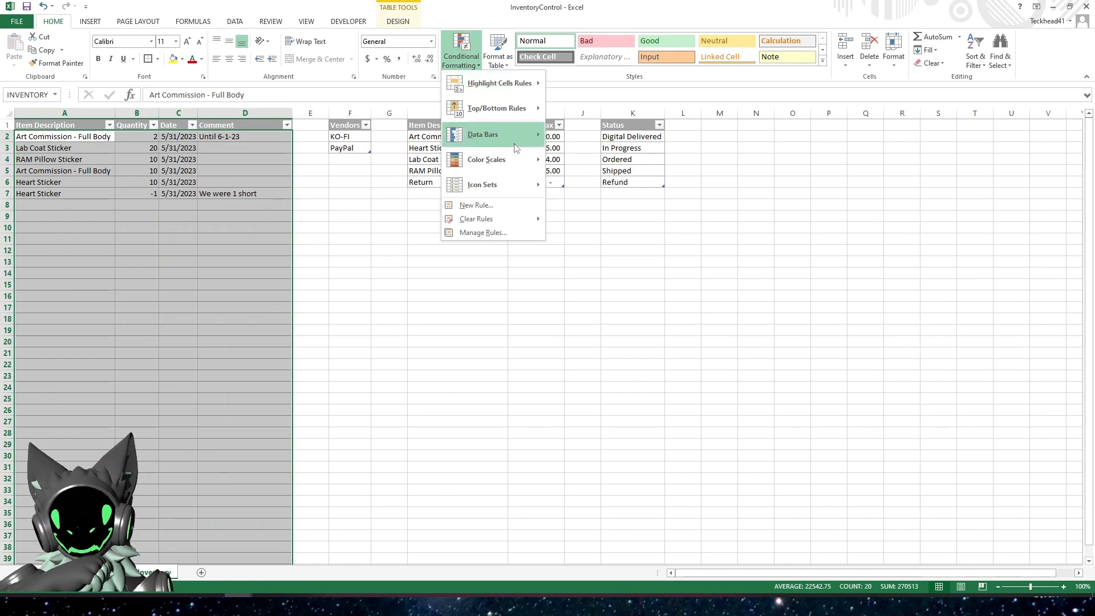
click(483, 232)
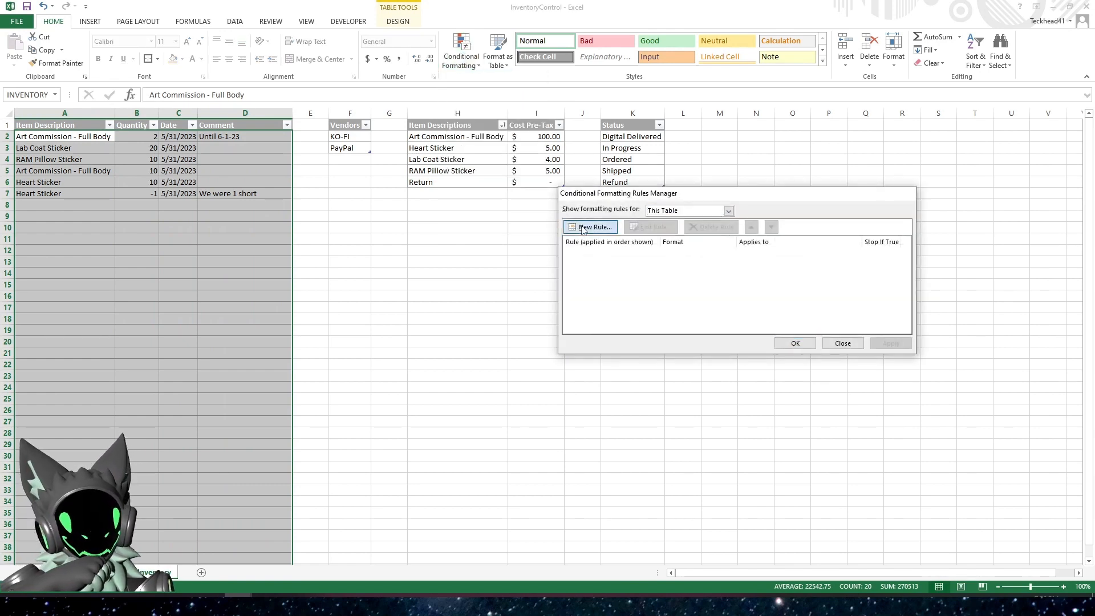
click(582, 228)
click(641, 243)
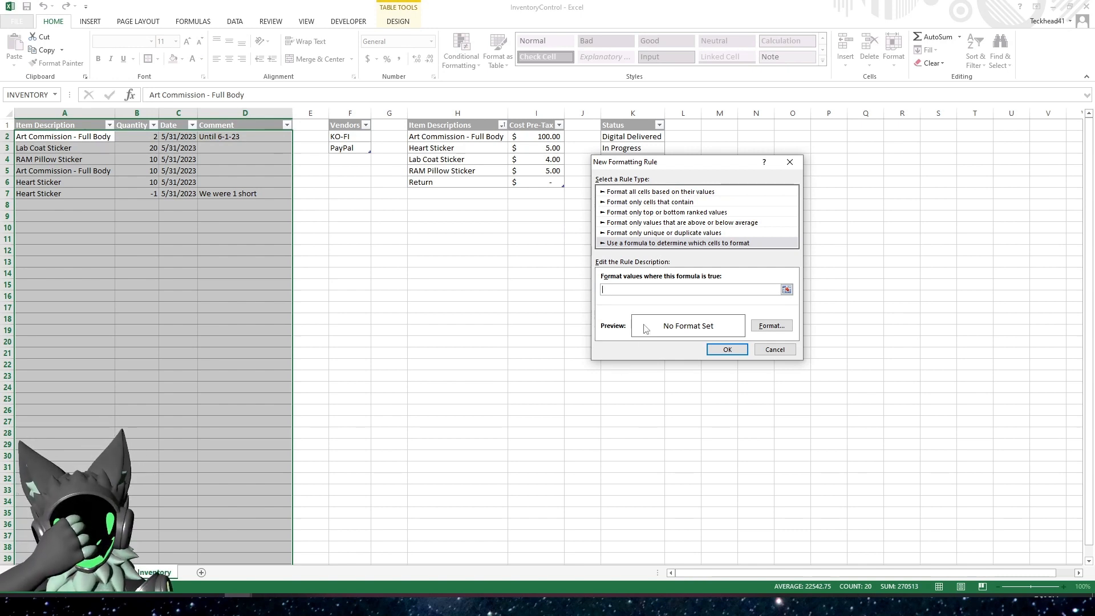
click(775, 349)
Start a new formatting rule for the inventory table that uses the formula =$B1<0
click(589, 227)
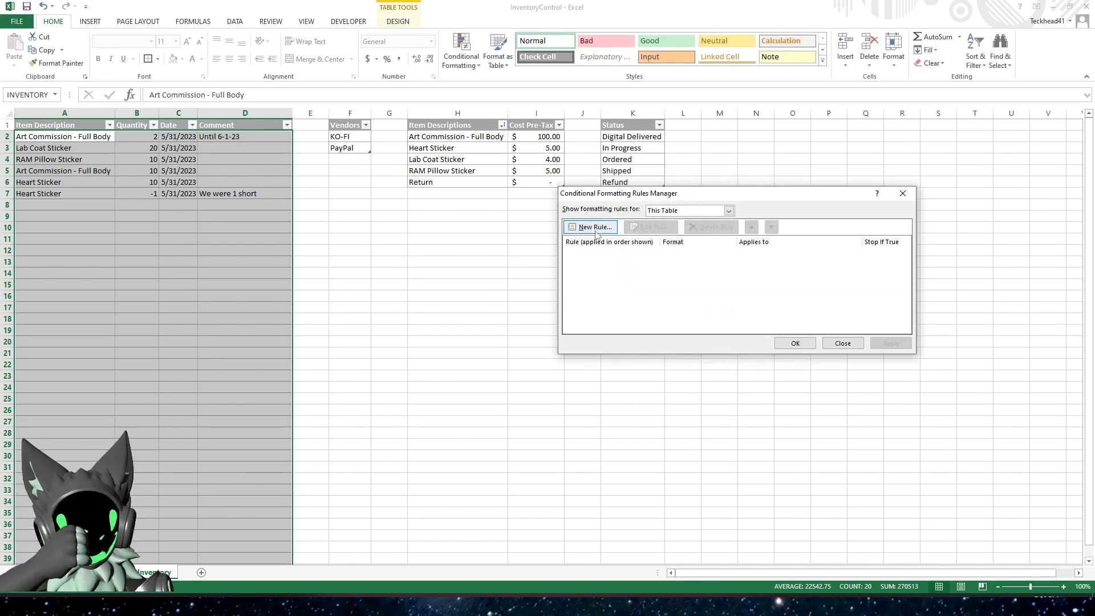
click(633, 203)
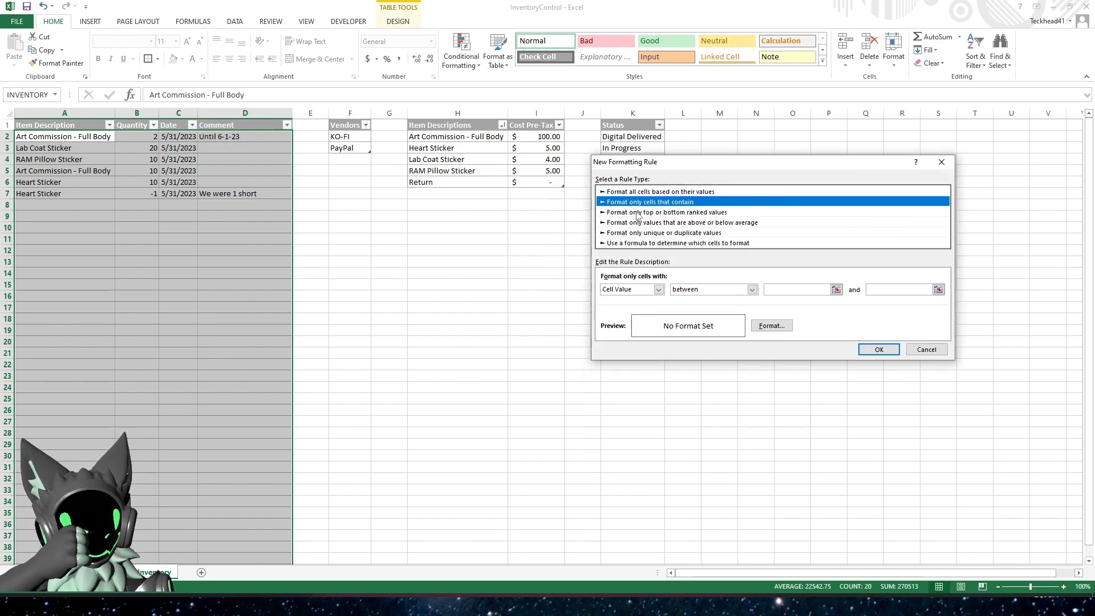
click(751, 289)
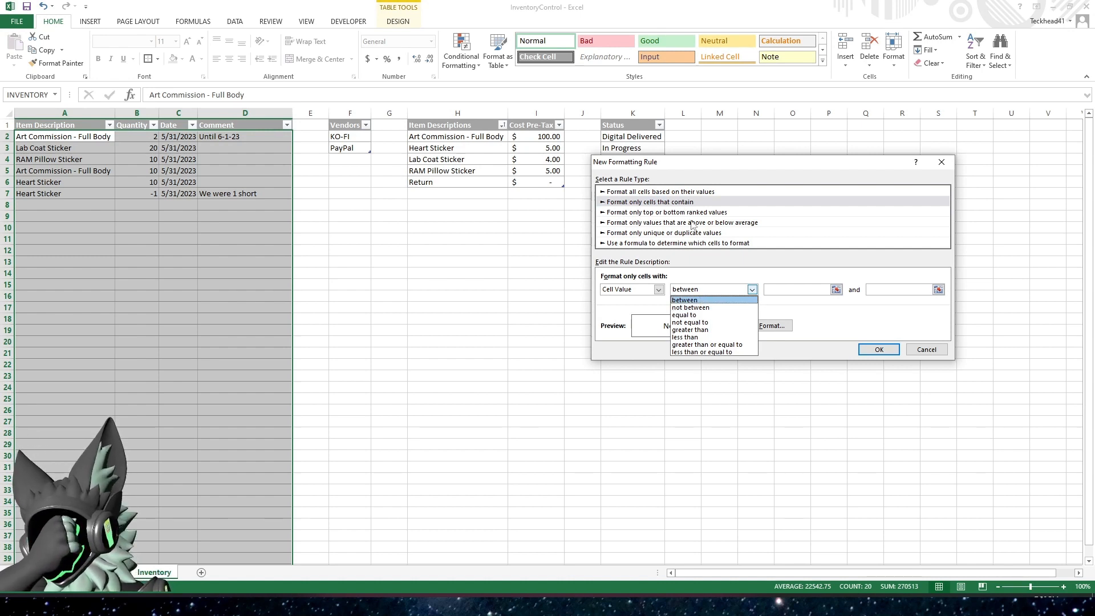
click(702, 243)
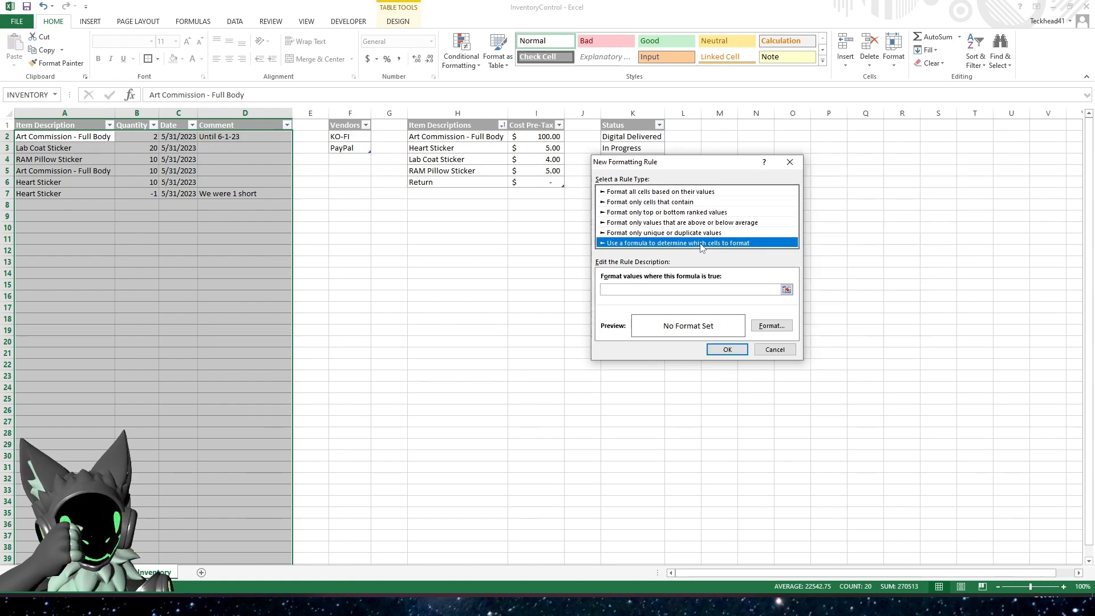
click(653, 290)
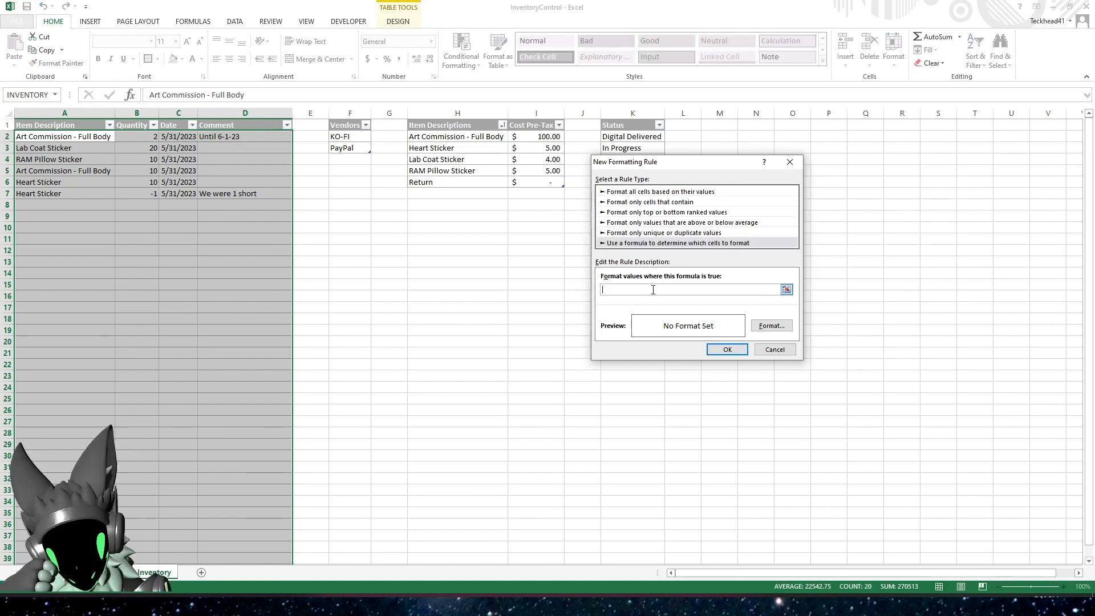
text(=)
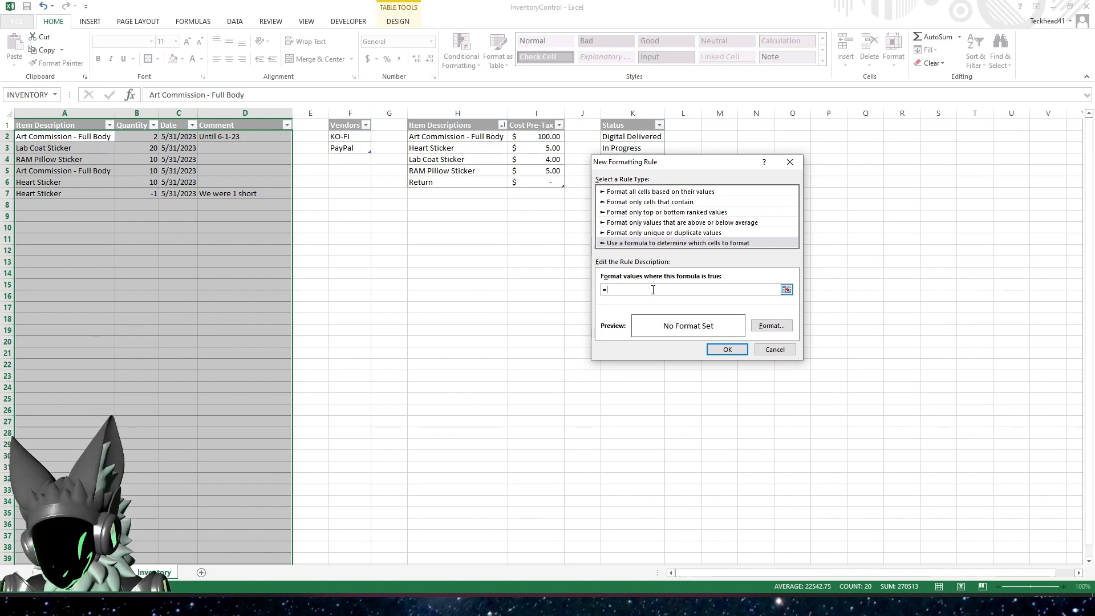
text($B1)
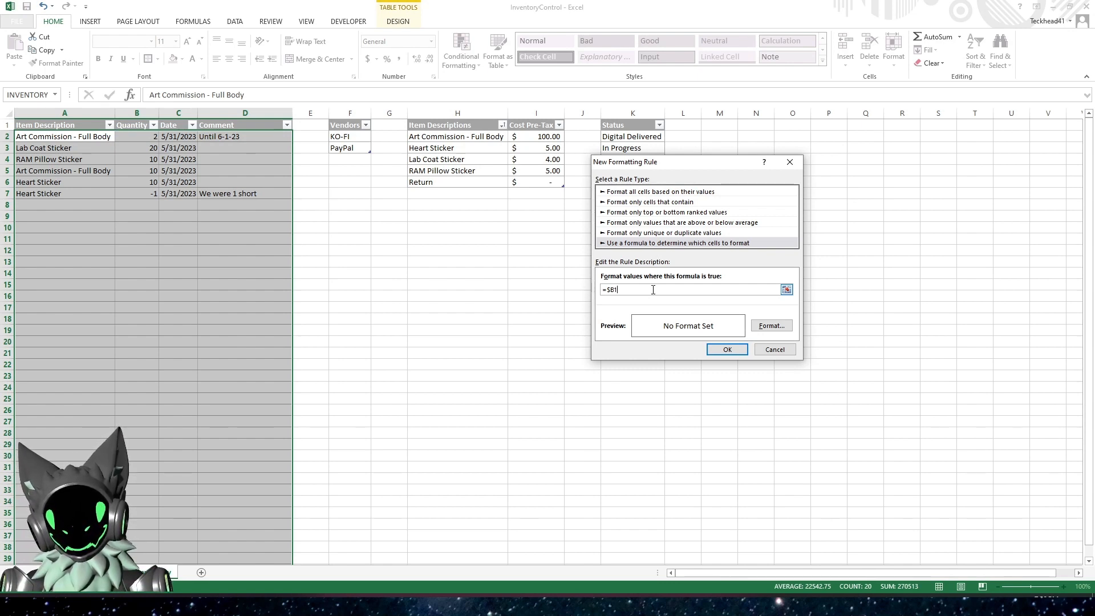
text(<)
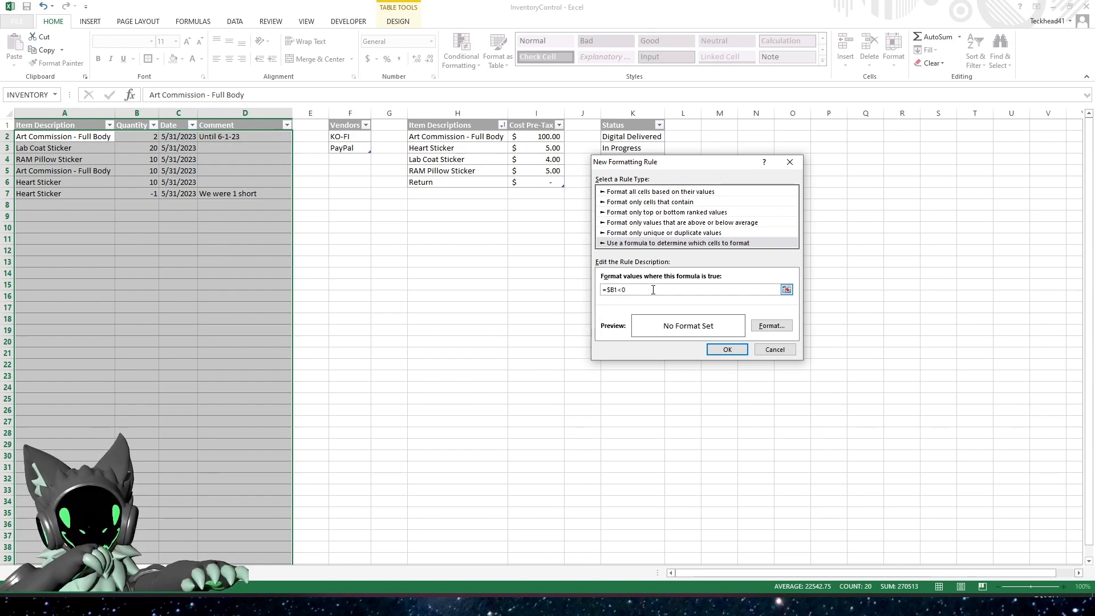
Give the new formatting rule a light gold background fill and apply it to the inventory table
click(771, 325)
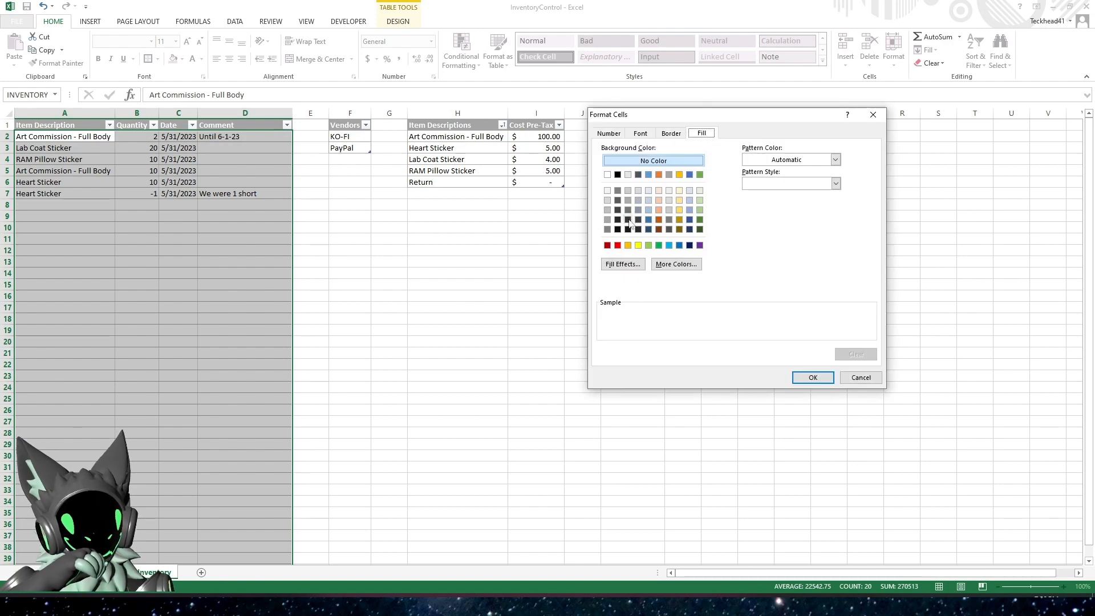
click(680, 210)
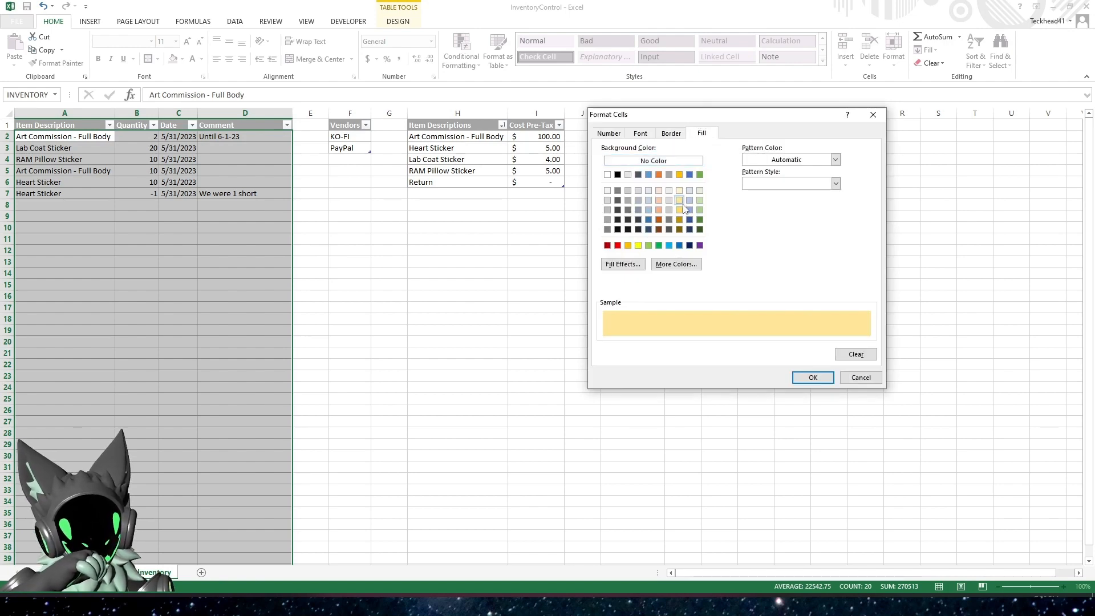
click(813, 377)
click(725, 349)
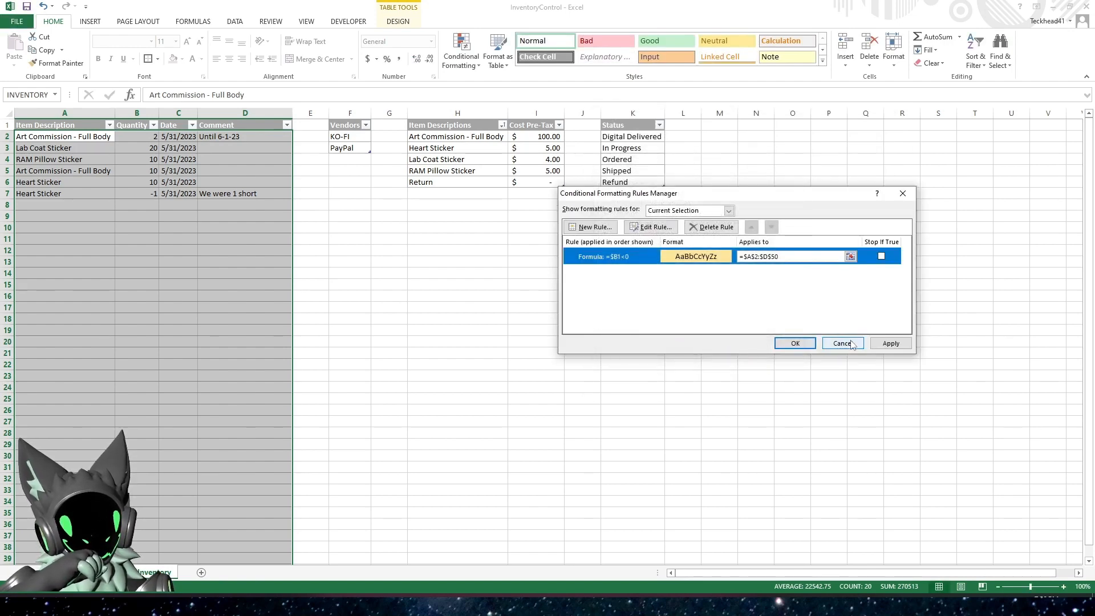
click(890, 345)
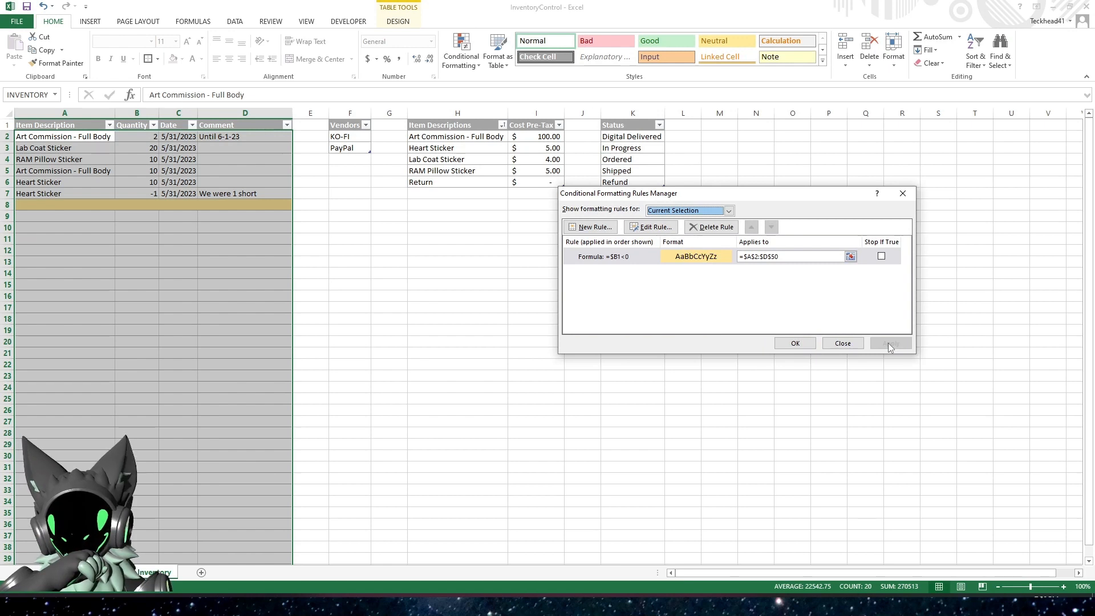
Change the range the conditional formatting rule applies to to =A:D and apply the change
click(745, 257)
drag(745, 256, 835, 258)
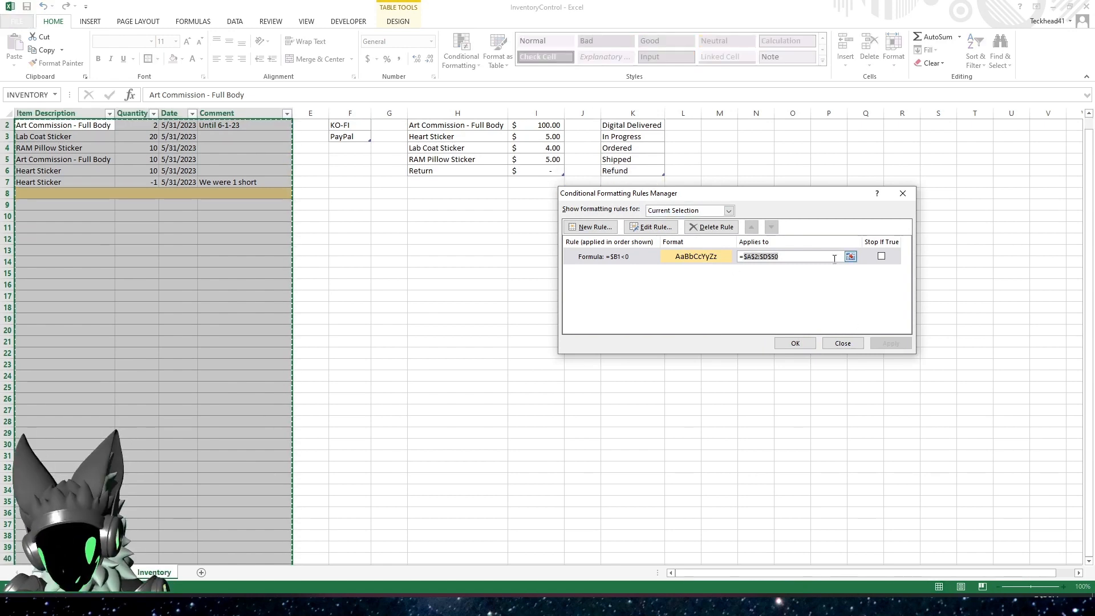
text(A:D)
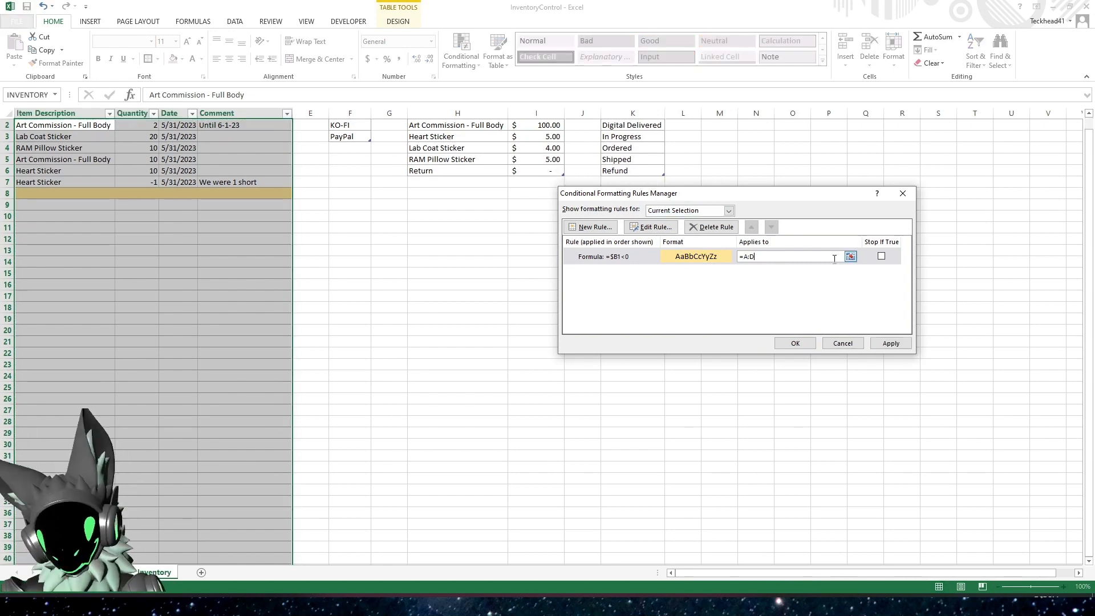
click(891, 342)
Correct the rule's formula to =$B1<0, apply it and close the conditional formatting rules manager
click(644, 261)
click(651, 228)
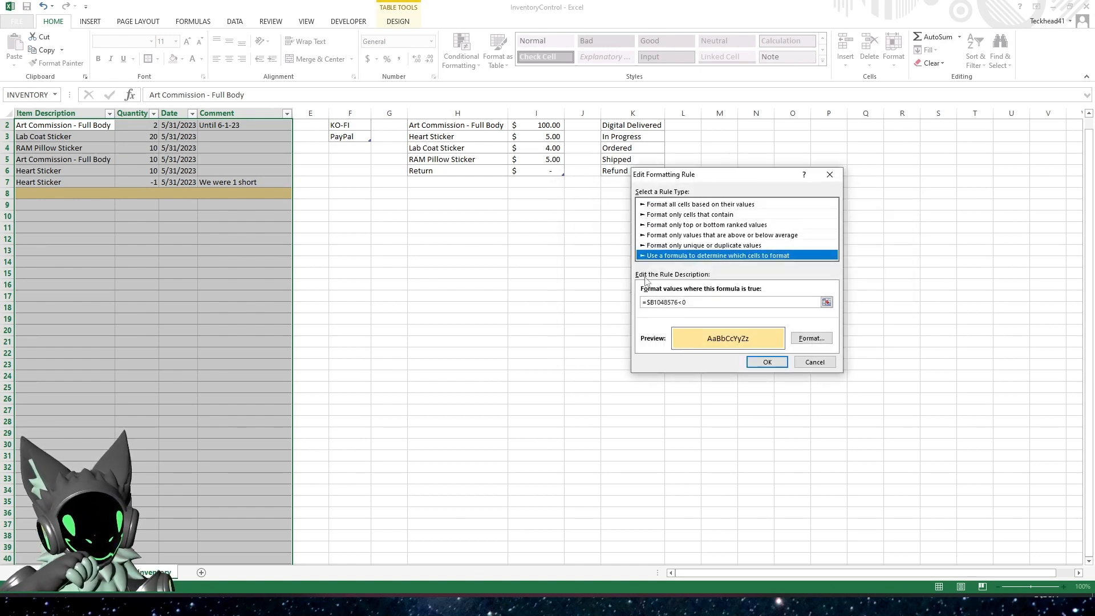
click(677, 302)
key(BackSpace)
key(BackSpace)
key(BackSpace)
key(BackSpace)
key(BackSpace)
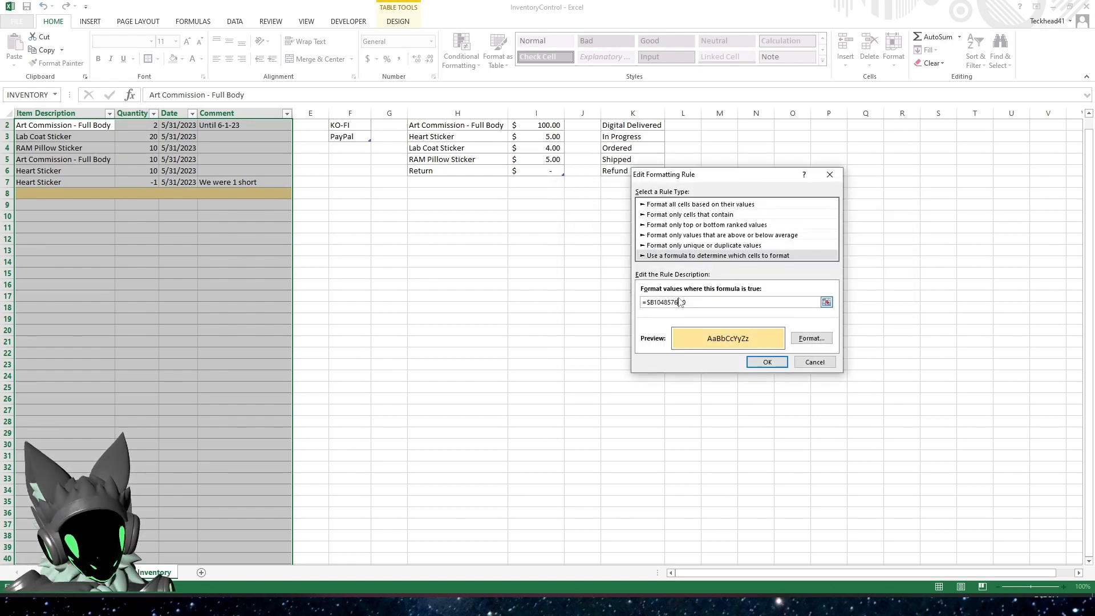
key(BackSpace)
click(767, 361)
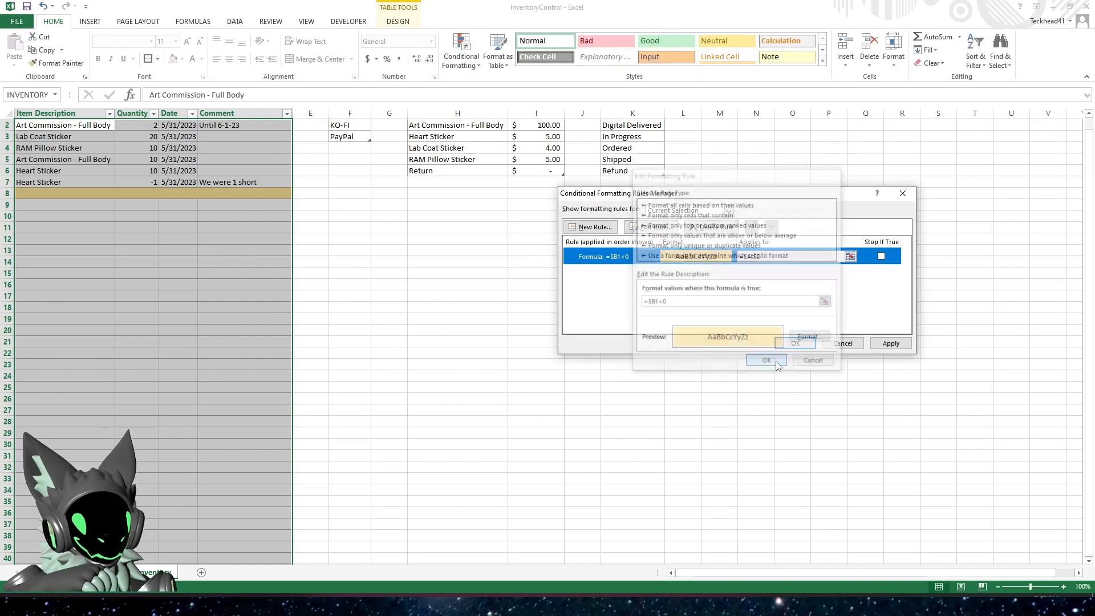
click(884, 346)
click(795, 343)
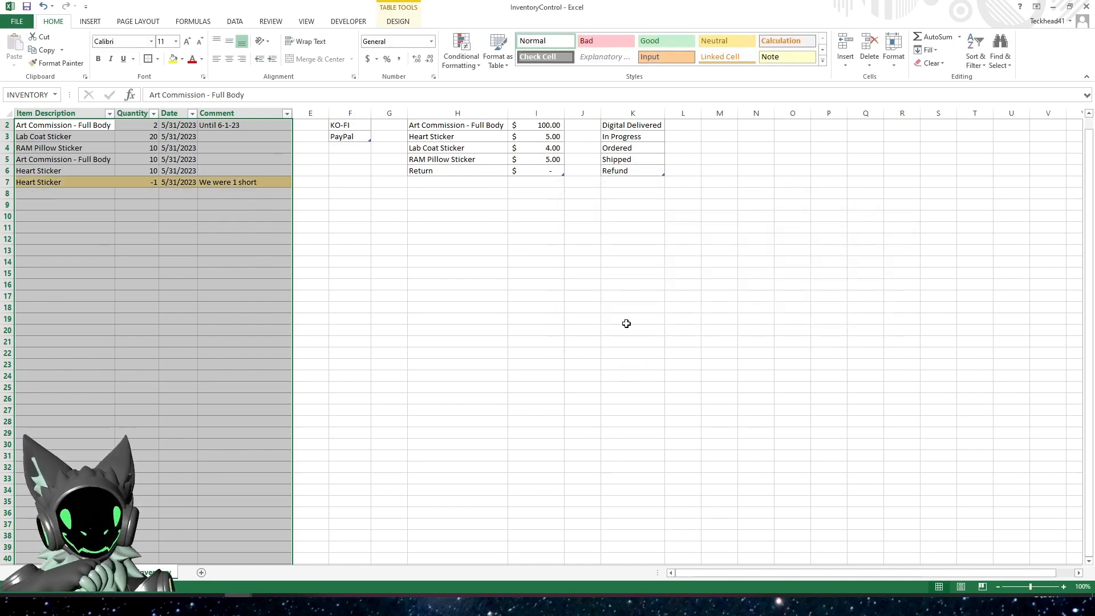
click(628, 322)
Test the highlighting by entering 0 and 10 as the quantity of the row 7 Heart Sticker entry
click(138, 183)
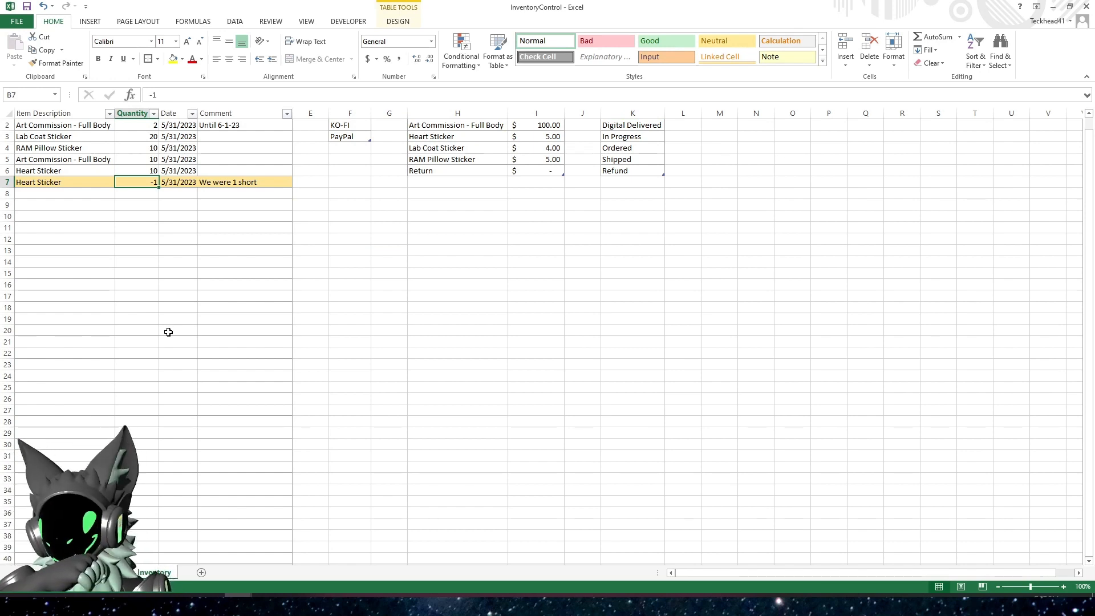
text(0)
key(Return)
key(Up)
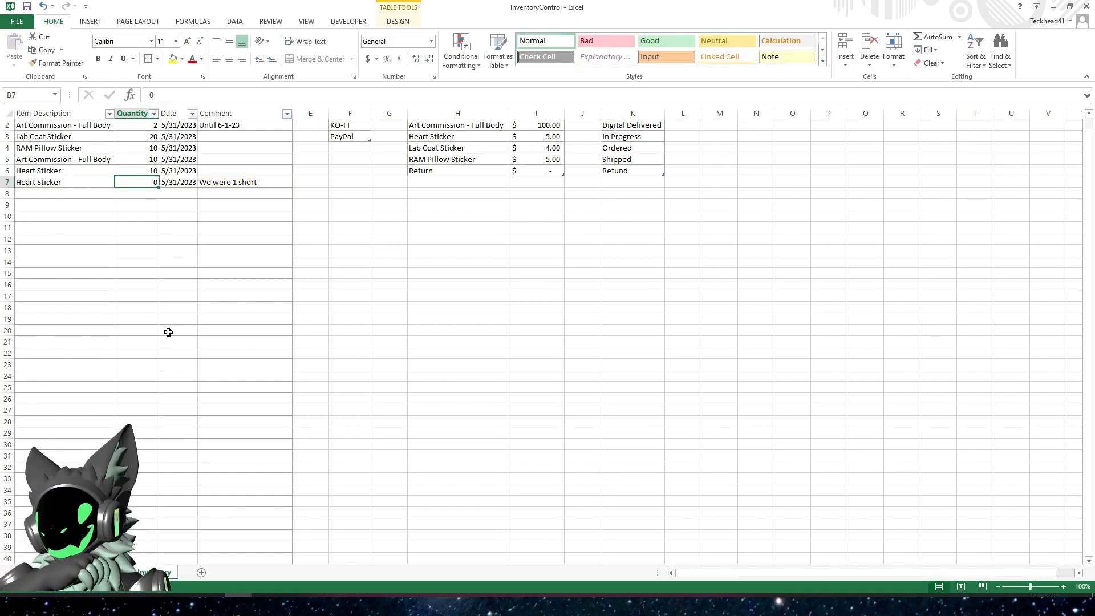
text(10)
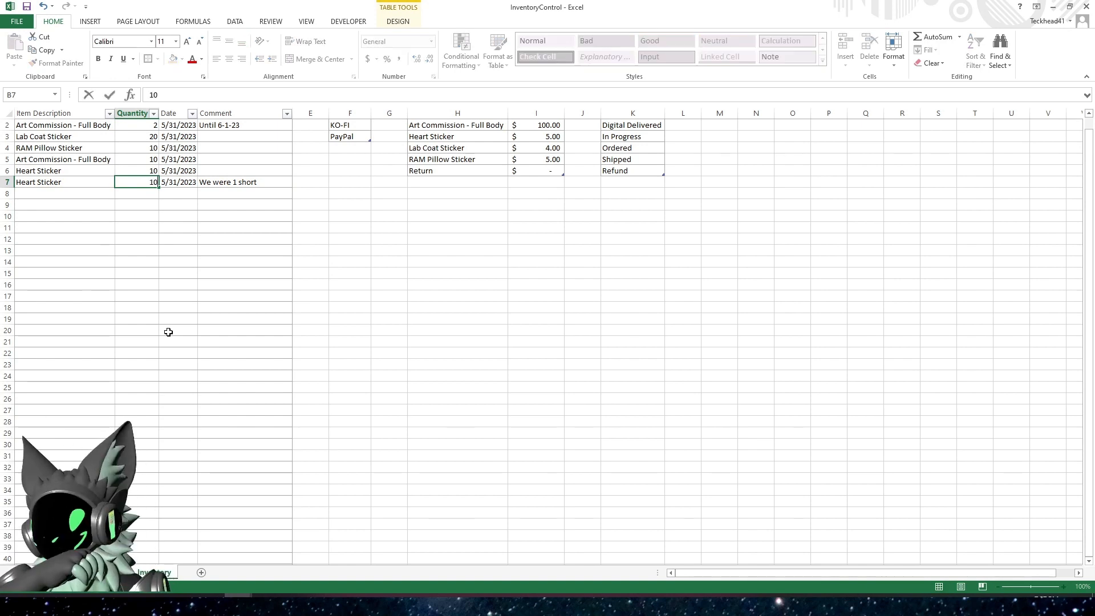
key(Return)
Enter -5 as the quantity of the Heart Sticker entry in row 7 of the inventory table
key(Up)
text(-5)
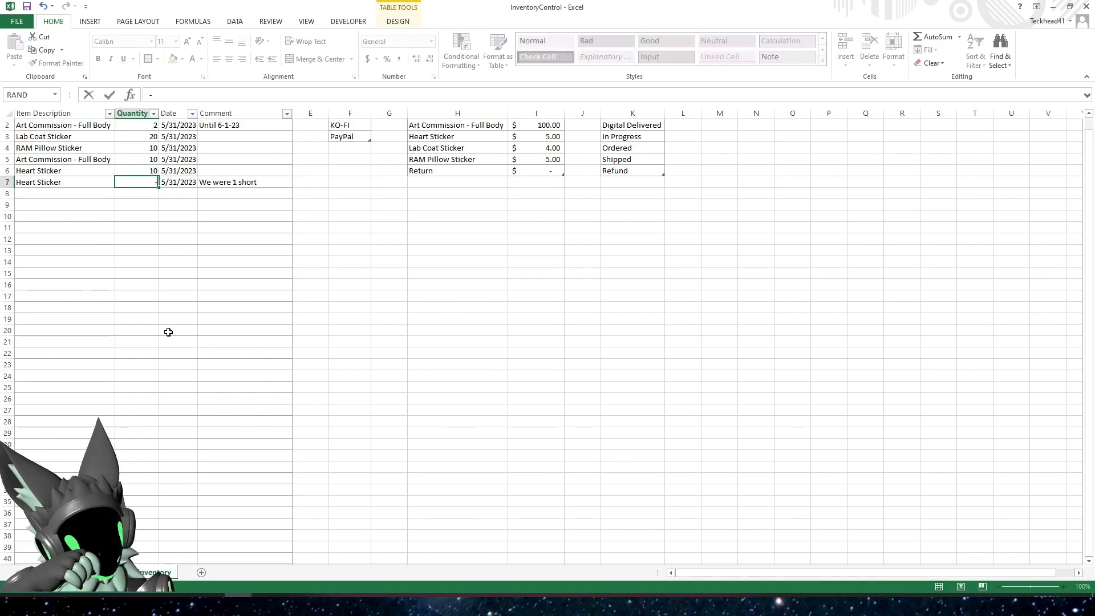
key(Return)
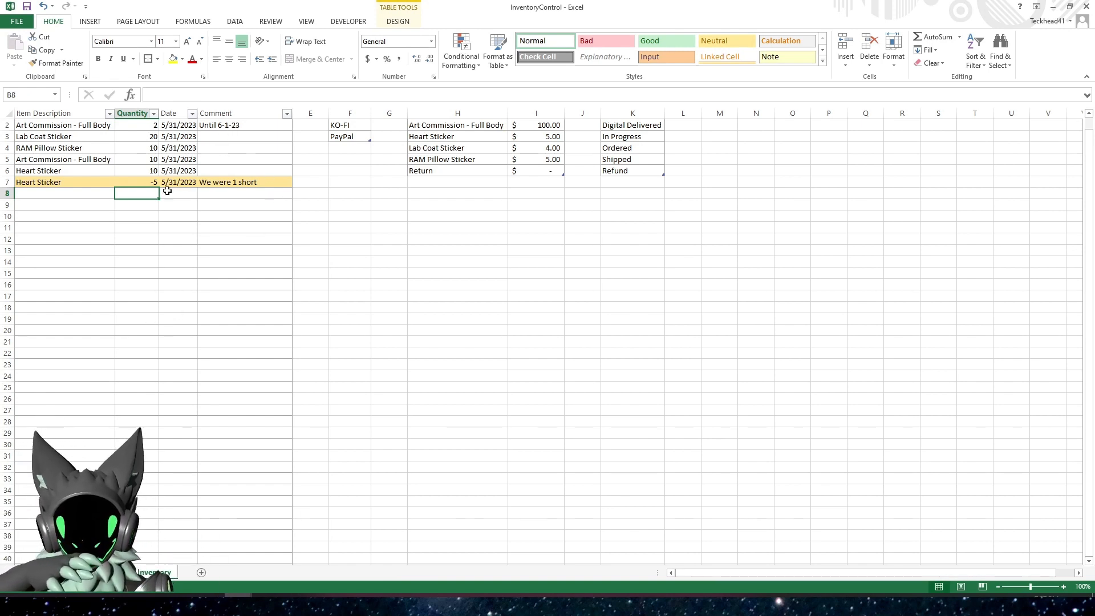
click(132, 181)
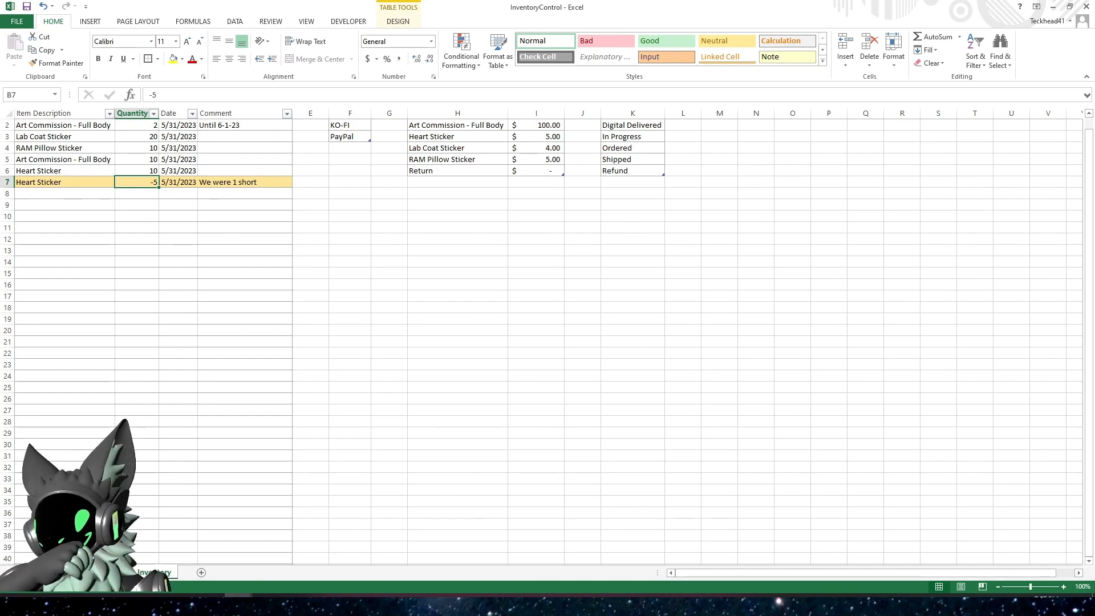
Change the comment of the row 7 Heart Sticker entry to "We were 5 short"
double_click(238, 182)
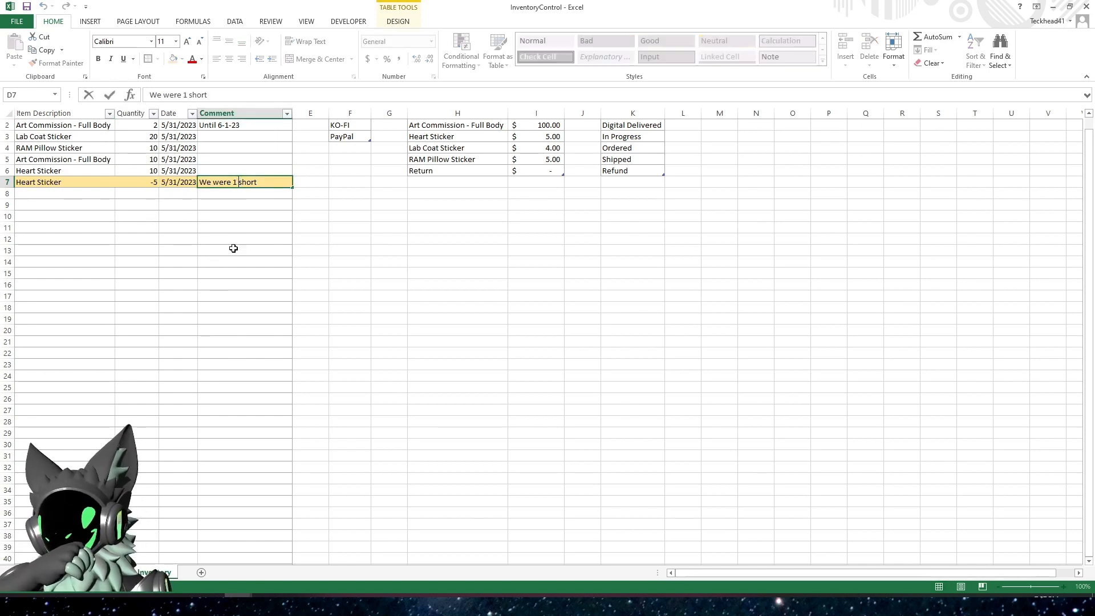
key(BackSpace)
key(BackSpace)
text(5)
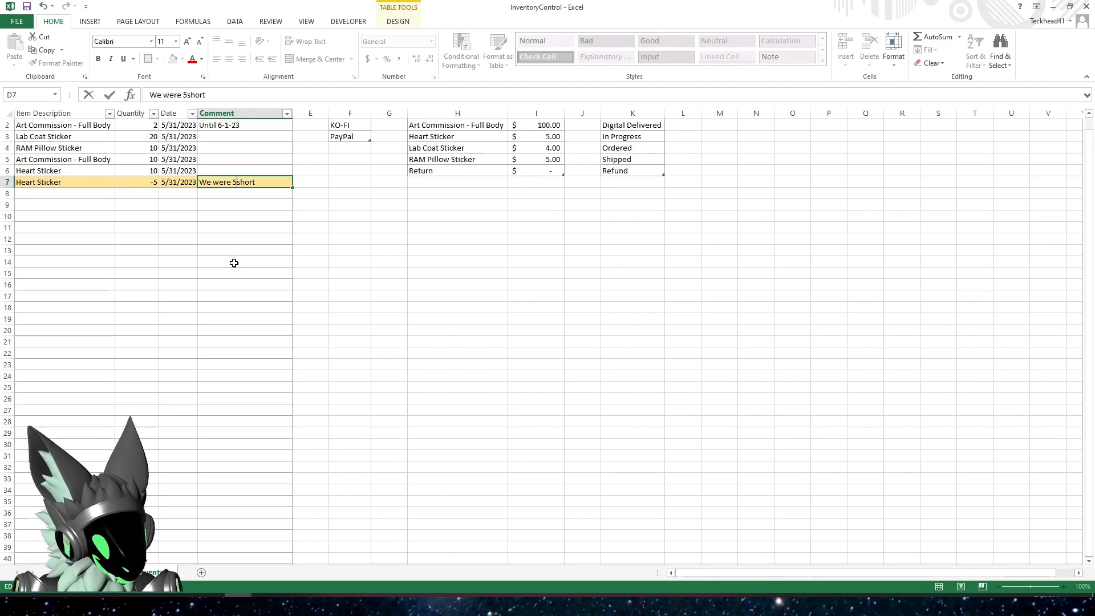
key(Return)
click(247, 242)
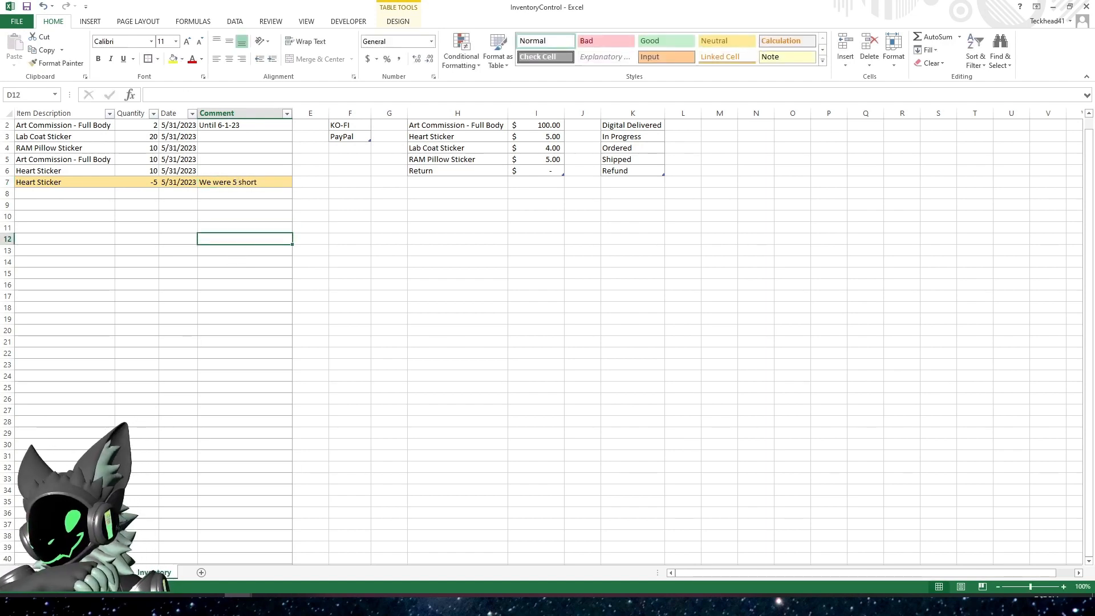
Check the Heart Sticker quantity left and its formula in the summary on the orders sheet
click(97, 573)
click(937, 152)
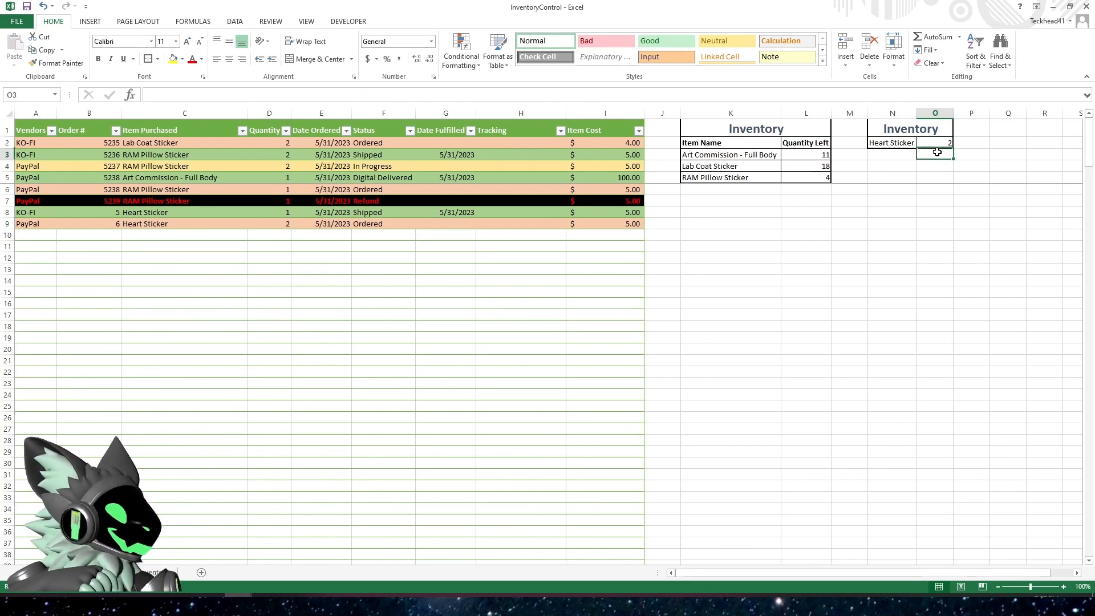
click(936, 146)
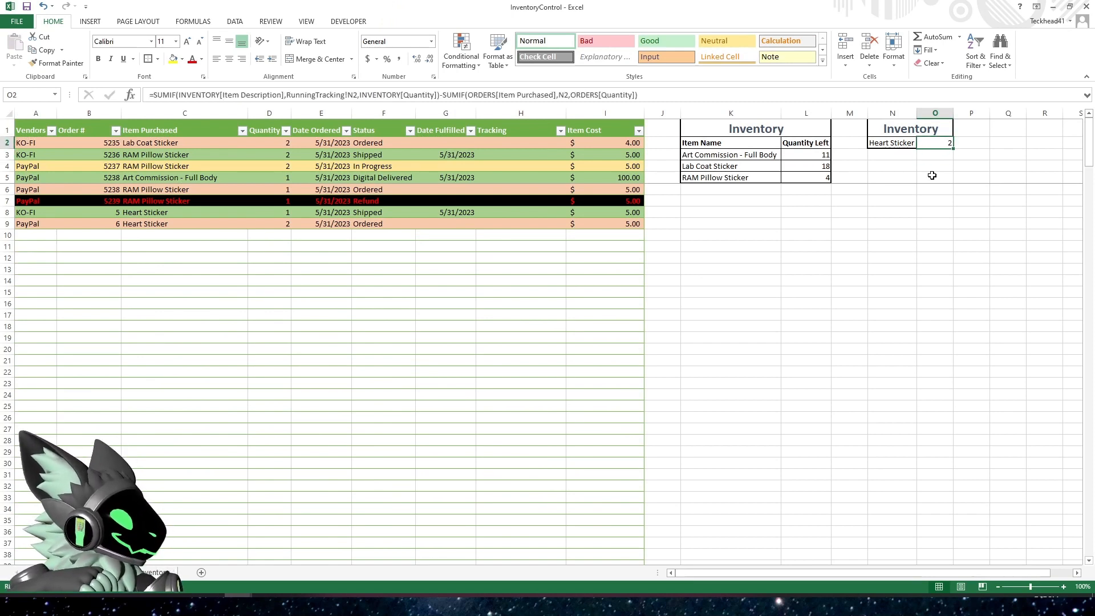
click(309, 409)
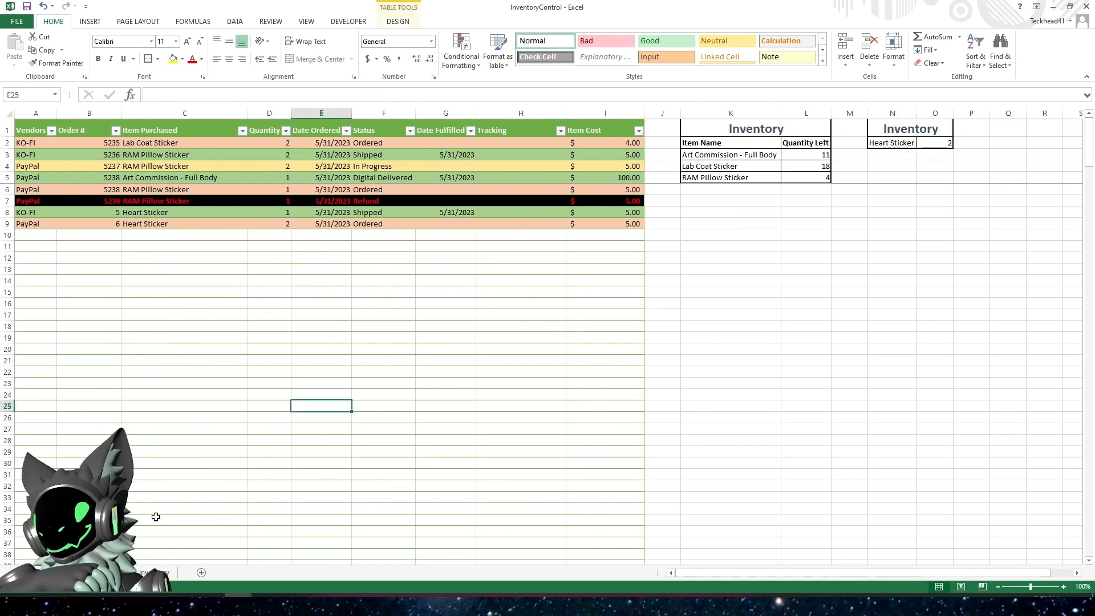
click(154, 573)
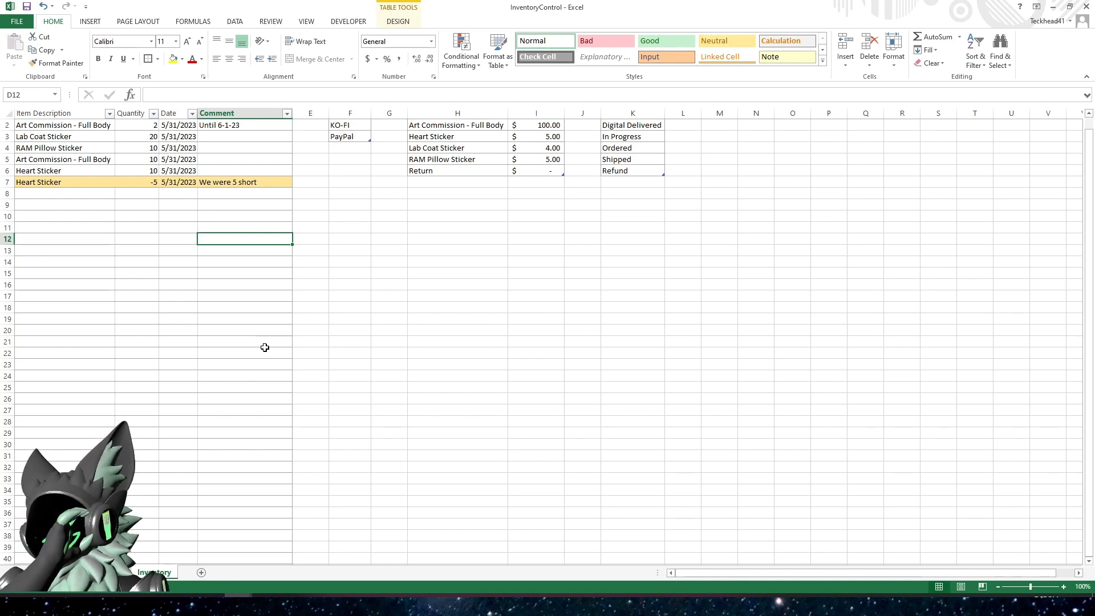
scroll(285, 371, up, 1)
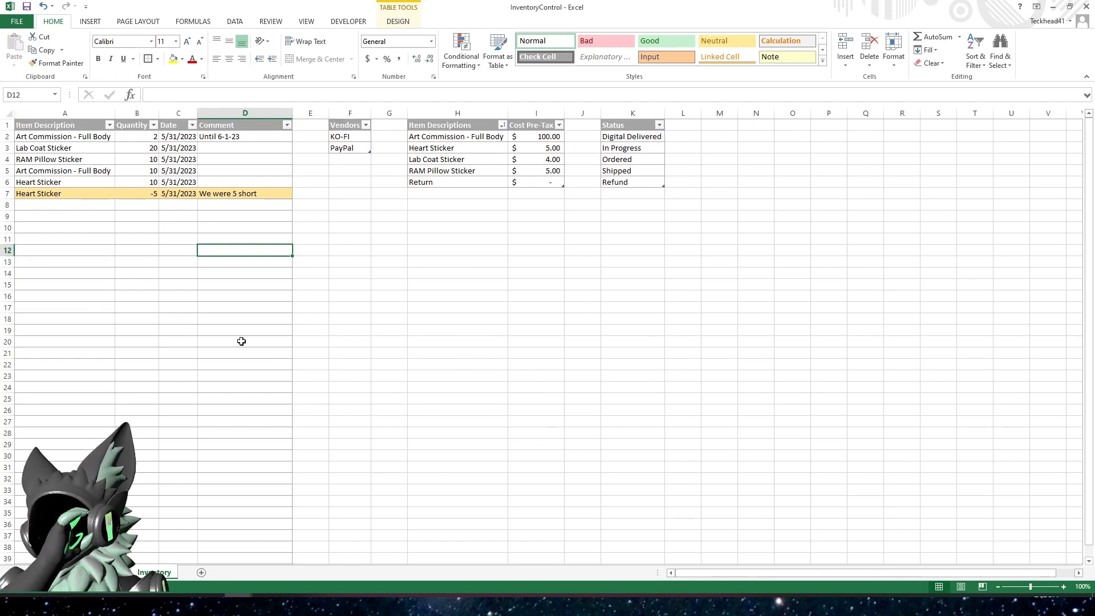
click(414, 320)
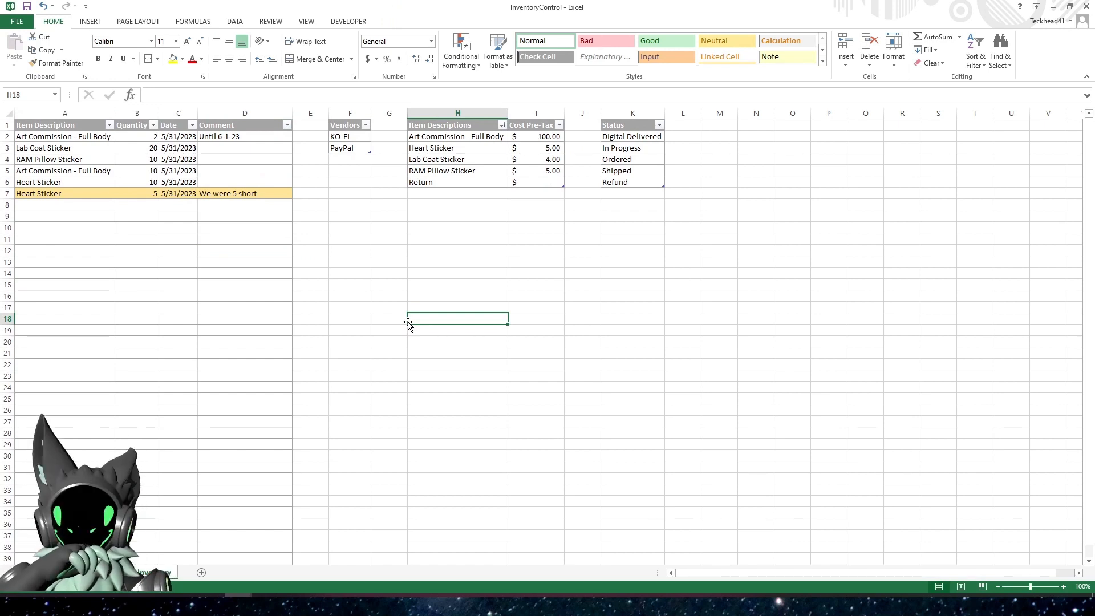
click(178, 194)
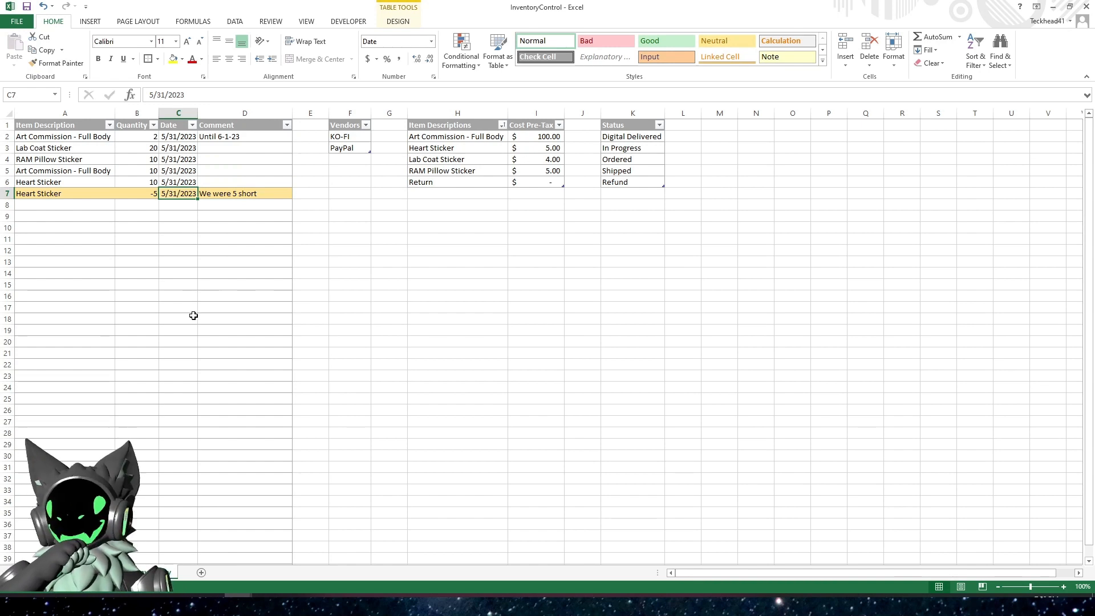
click(201, 269)
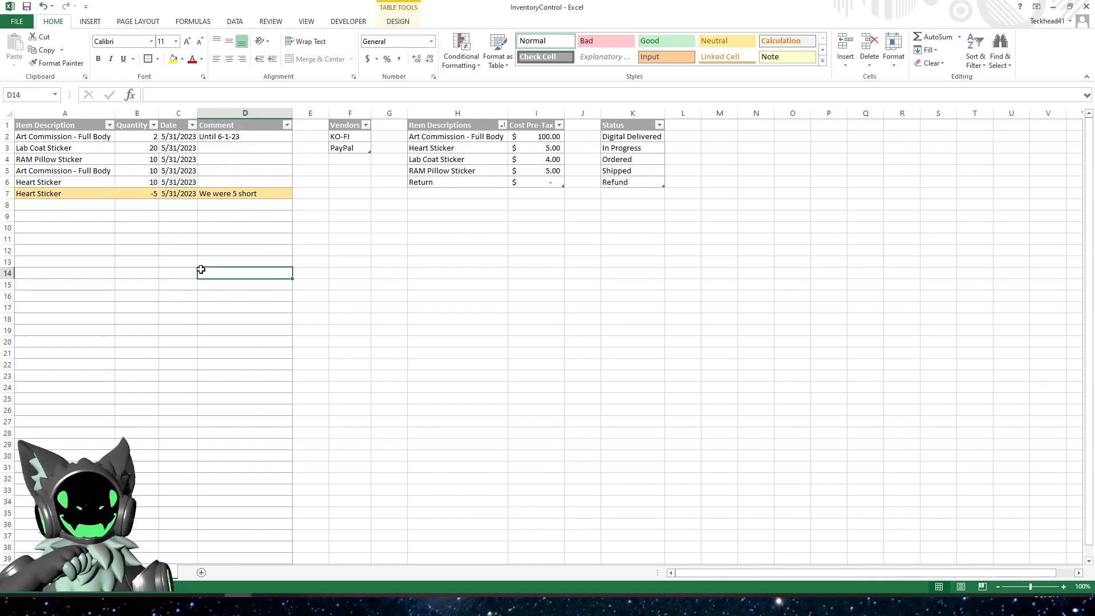
Return to the orders sheet and examine the entries in the Order # column of the orders table
click(100, 572)
click(423, 352)
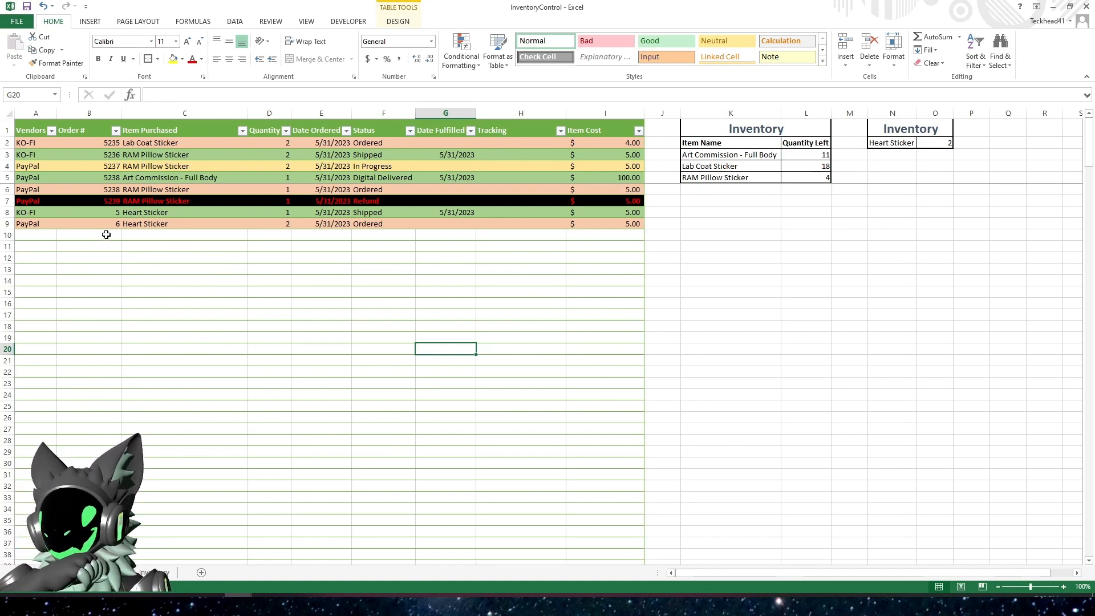
drag(89, 257, 190, 343)
drag(92, 140, 78, 449)
click(183, 326)
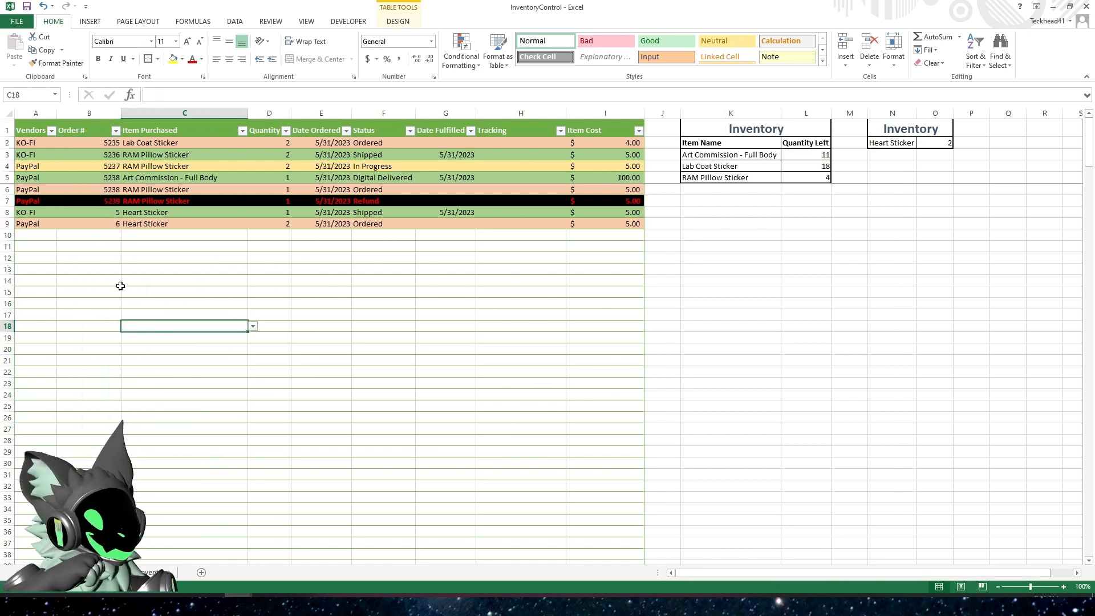
click(101, 236)
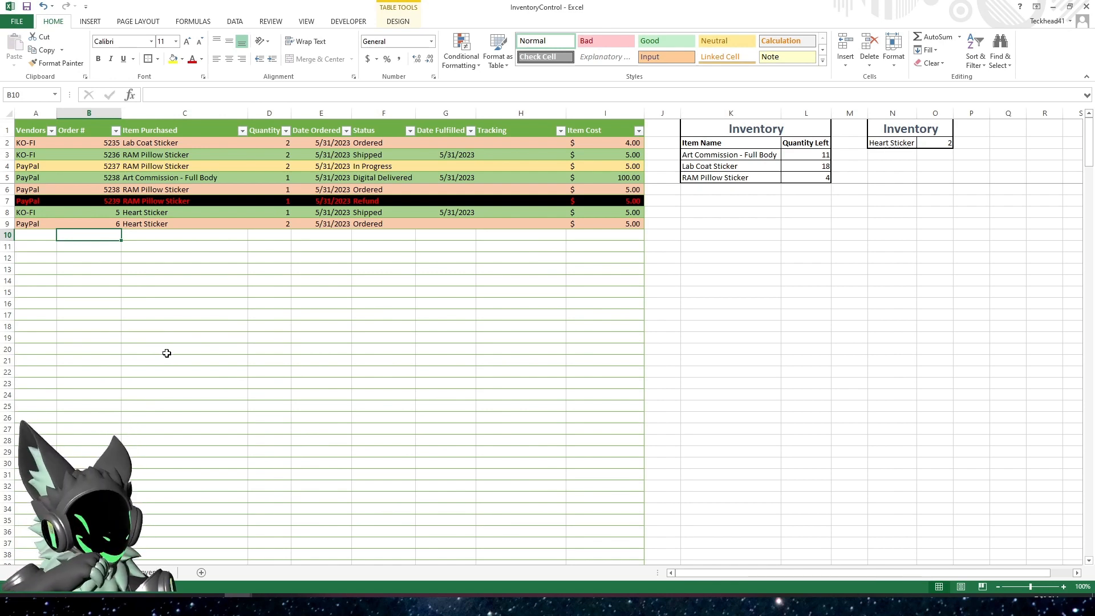
click(84, 142)
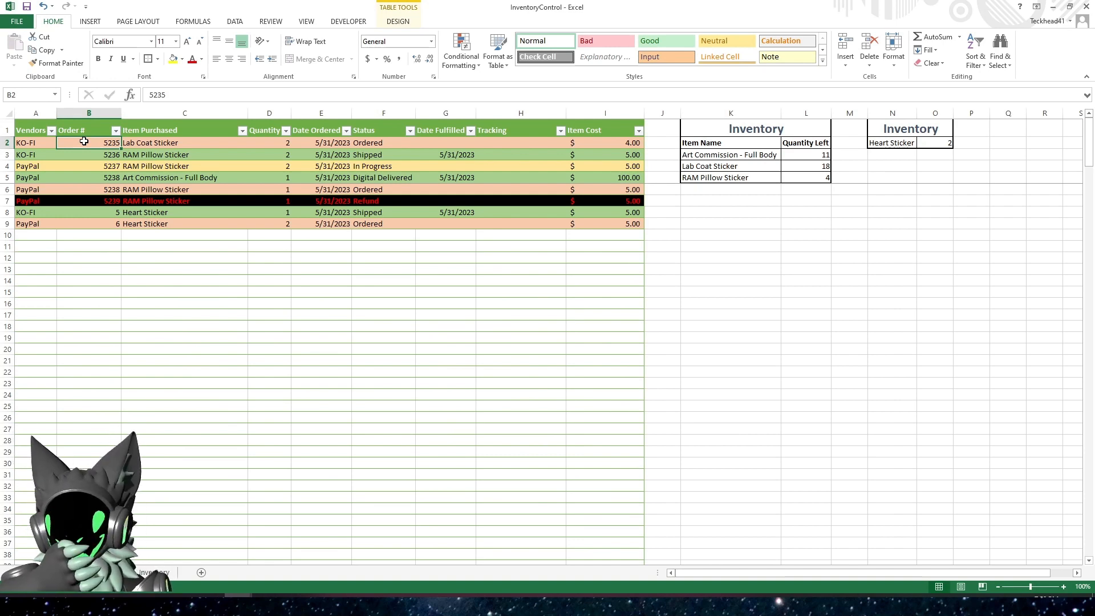
drag(83, 141, 87, 228)
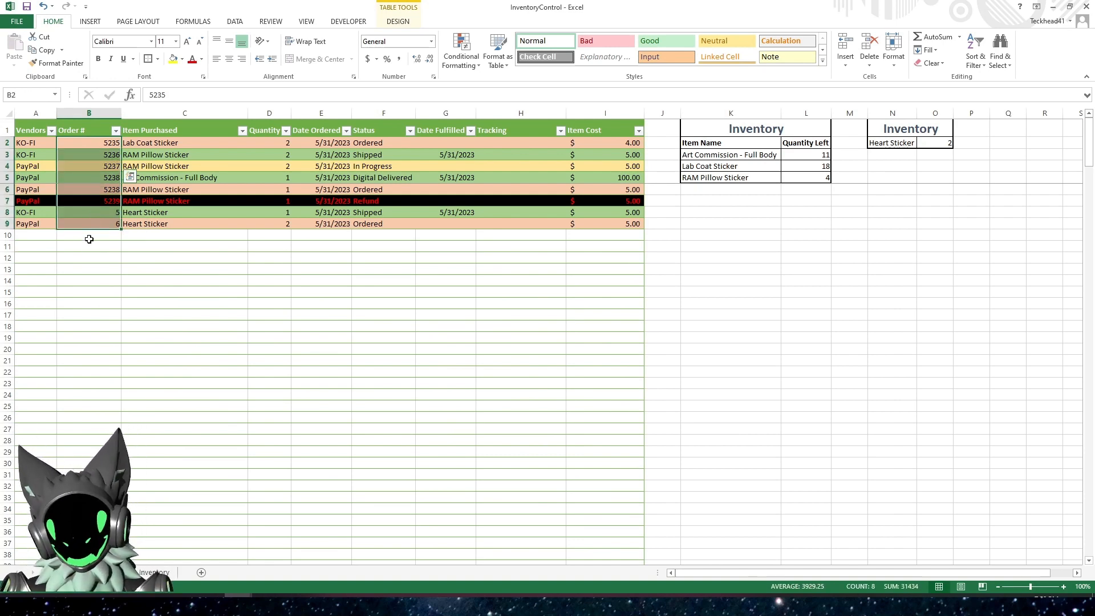
click(88, 265)
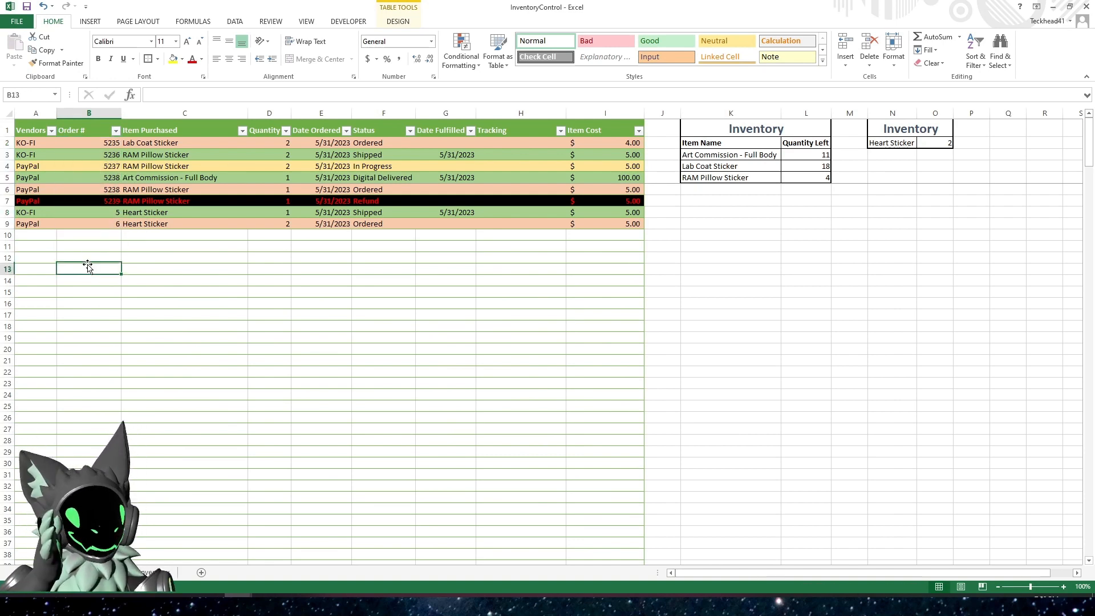
click(88, 229)
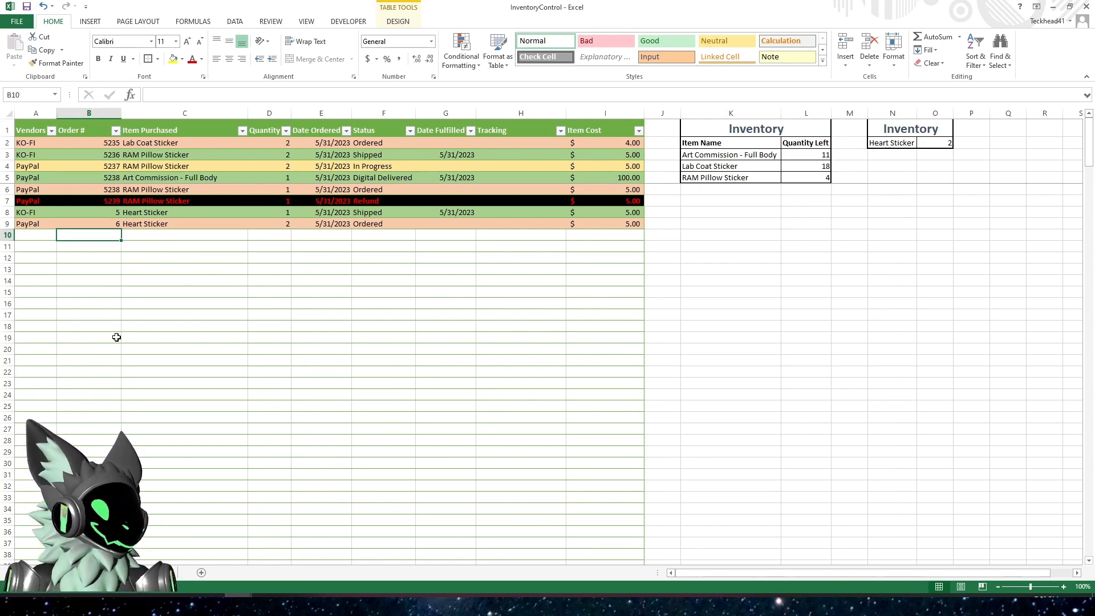
key(alt+F11)
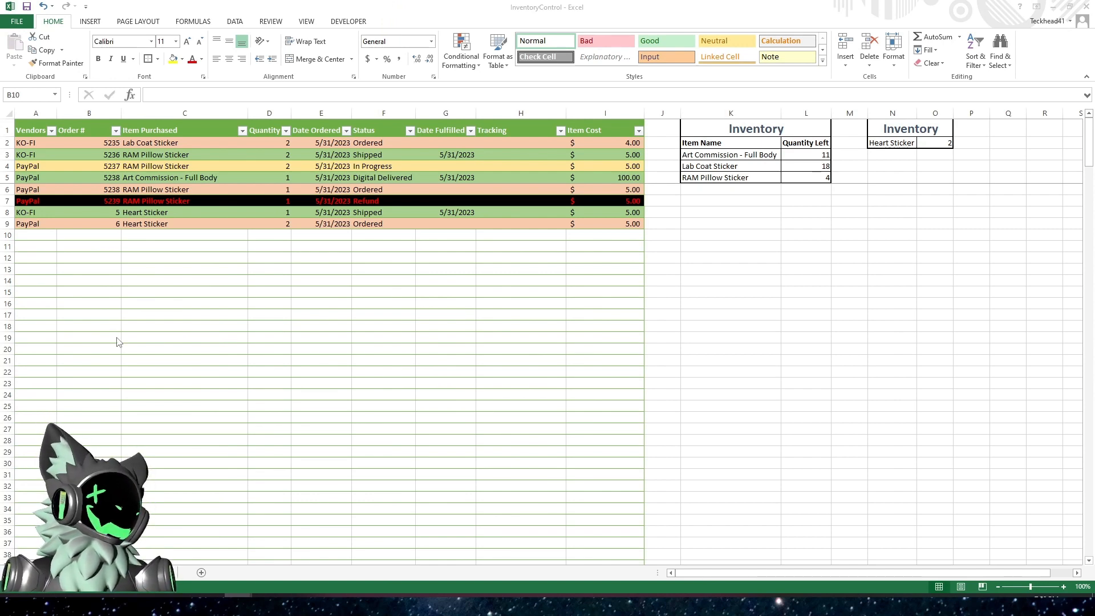
click(117, 337)
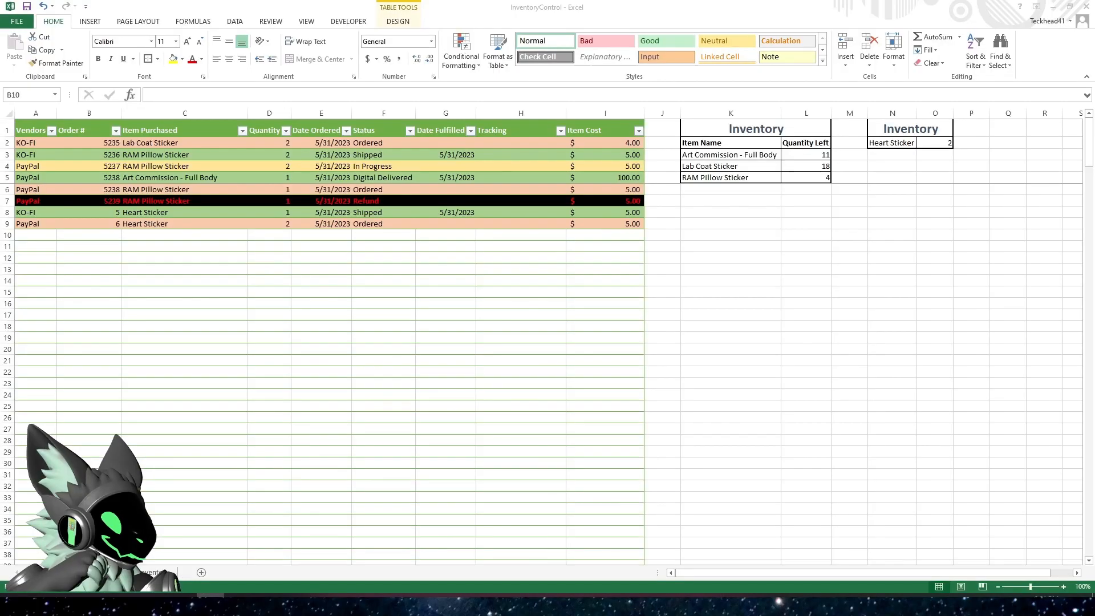
Examine the available protection options for the workbook and return to the orders sheet
click(16, 22)
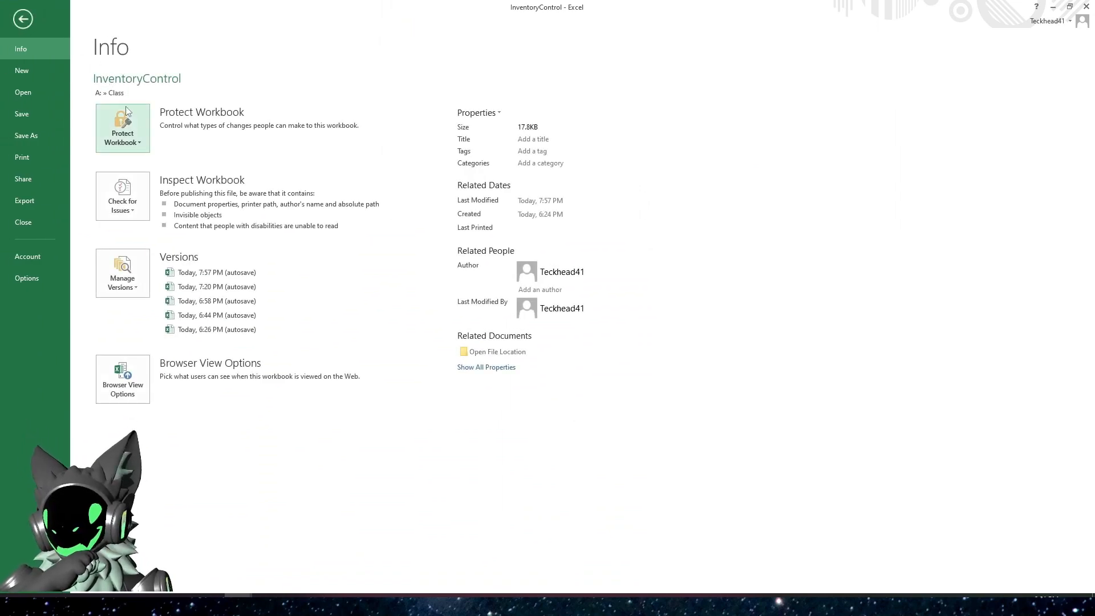
click(116, 149)
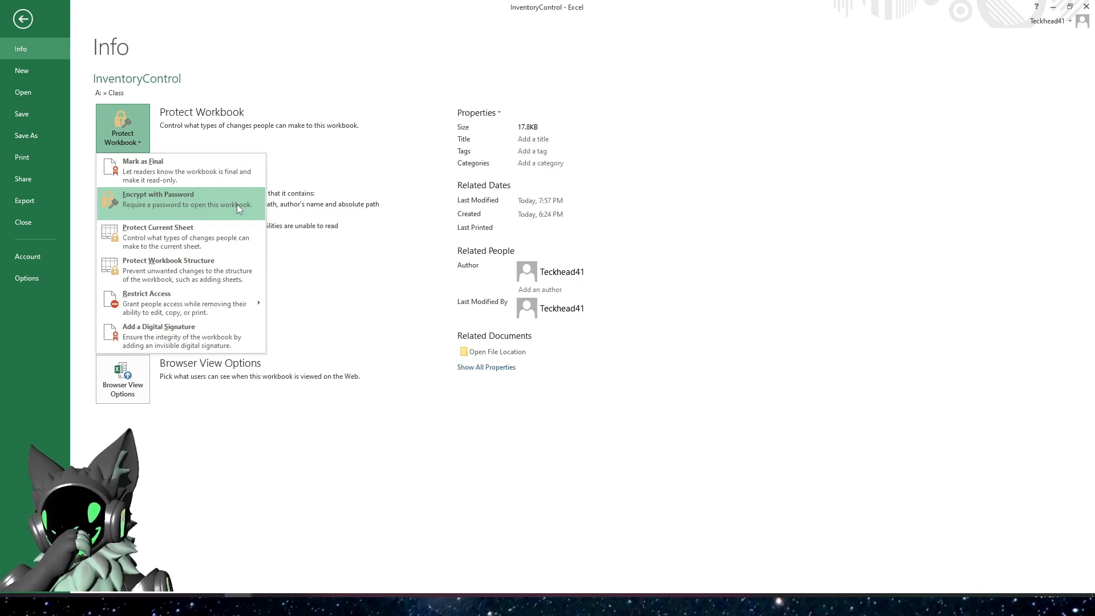
click(23, 18)
click(188, 265)
click(187, 288)
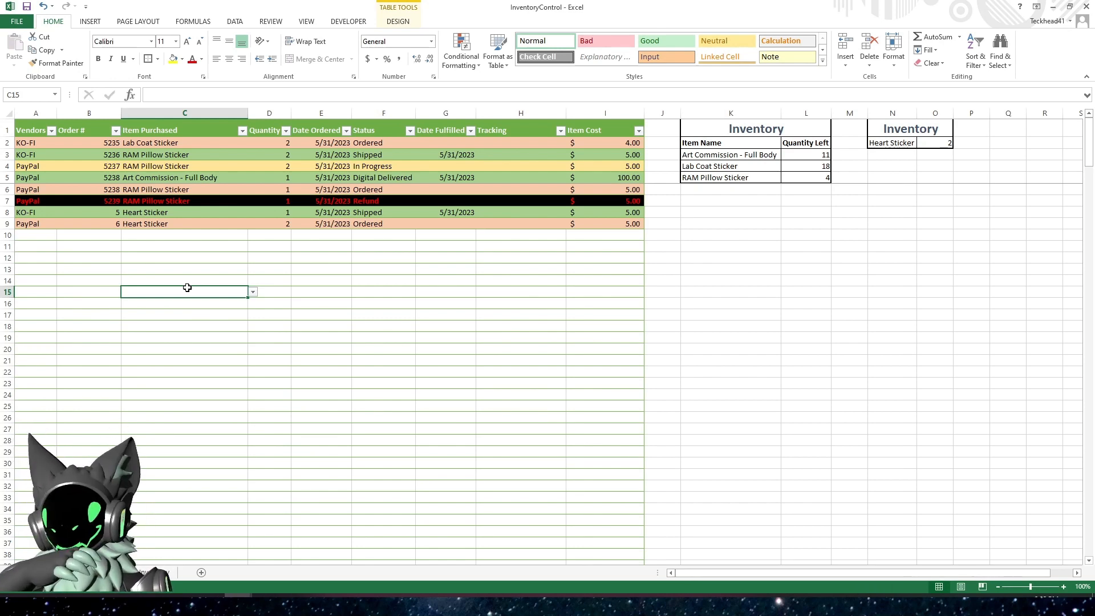
click(191, 257)
click(404, 294)
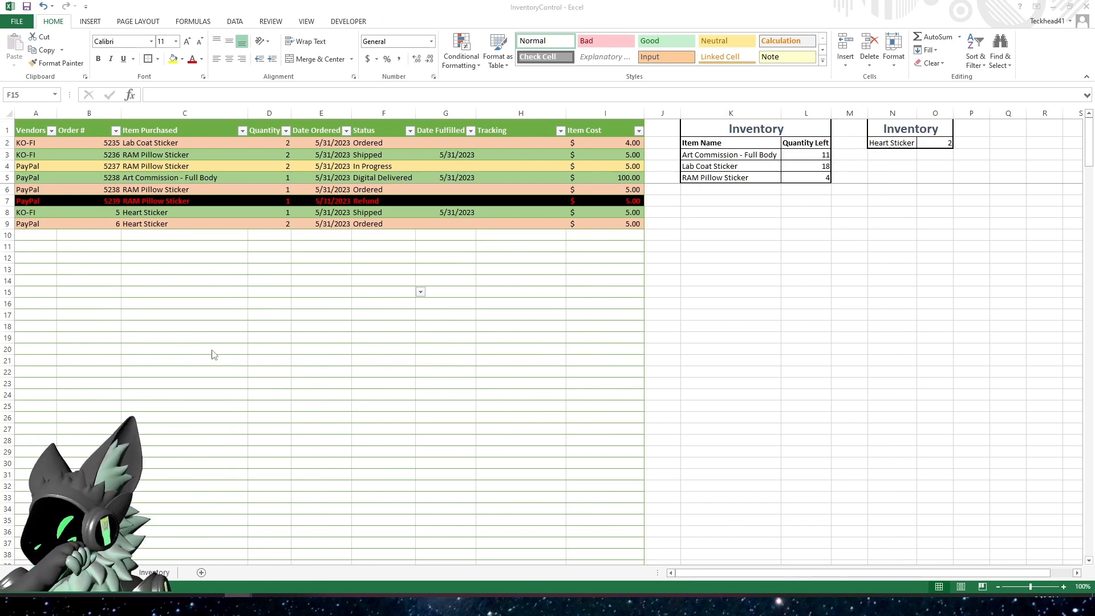
click(560, 314)
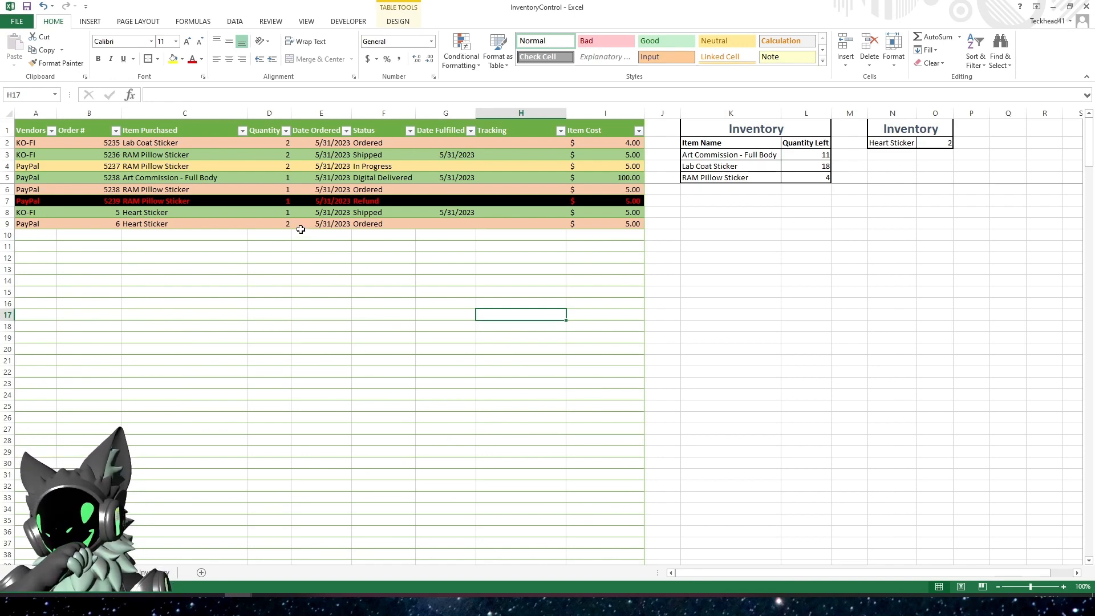
click(450, 265)
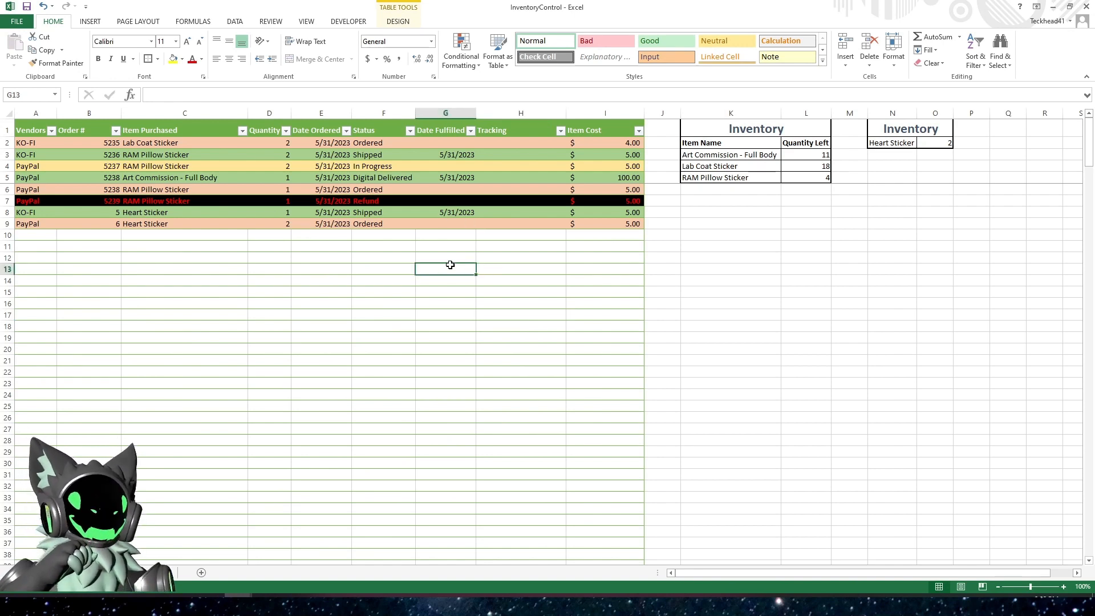
Check the formulas behind the Lab Coat Sticker quantity left and the Item Cost column of the orders table
click(813, 165)
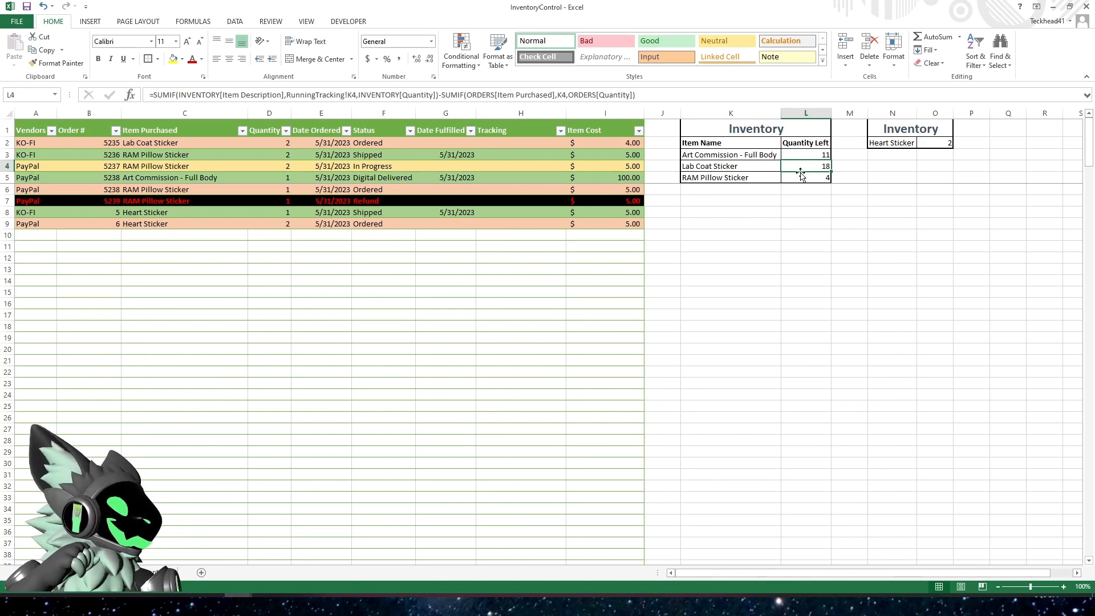
click(610, 162)
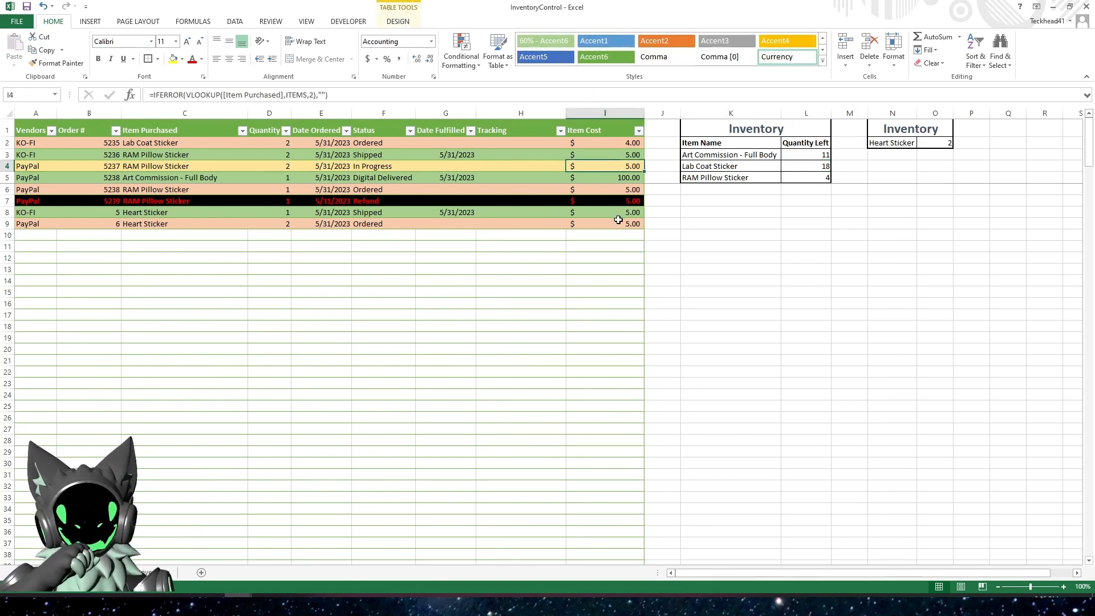
click(620, 297)
click(618, 226)
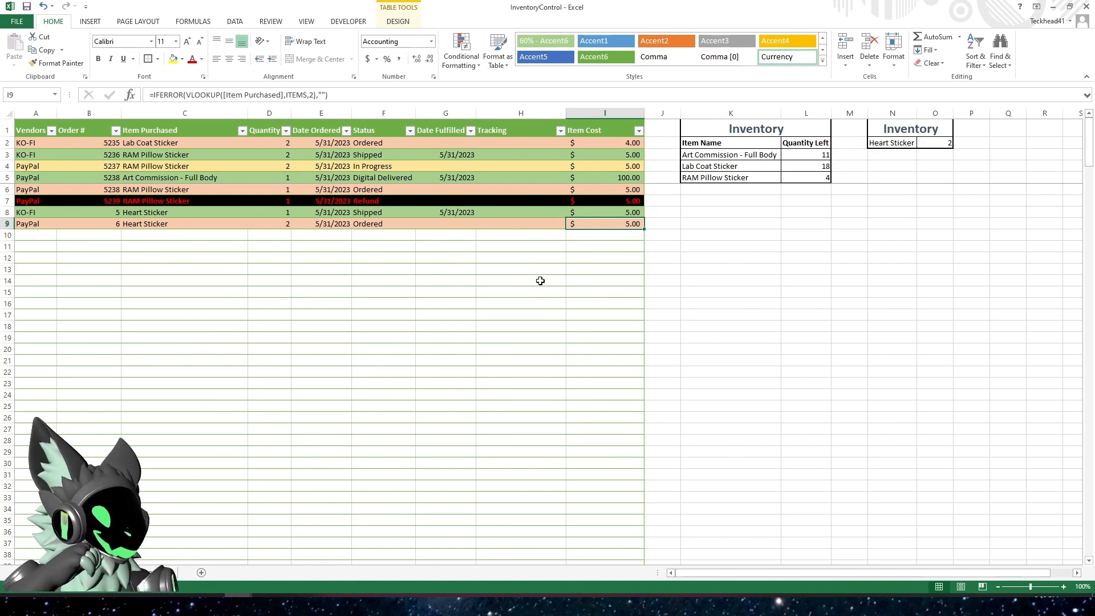
Turn off the Locked protection setting for the orders table's data cells in the columns from Vendors through Tracking
click(487, 261)
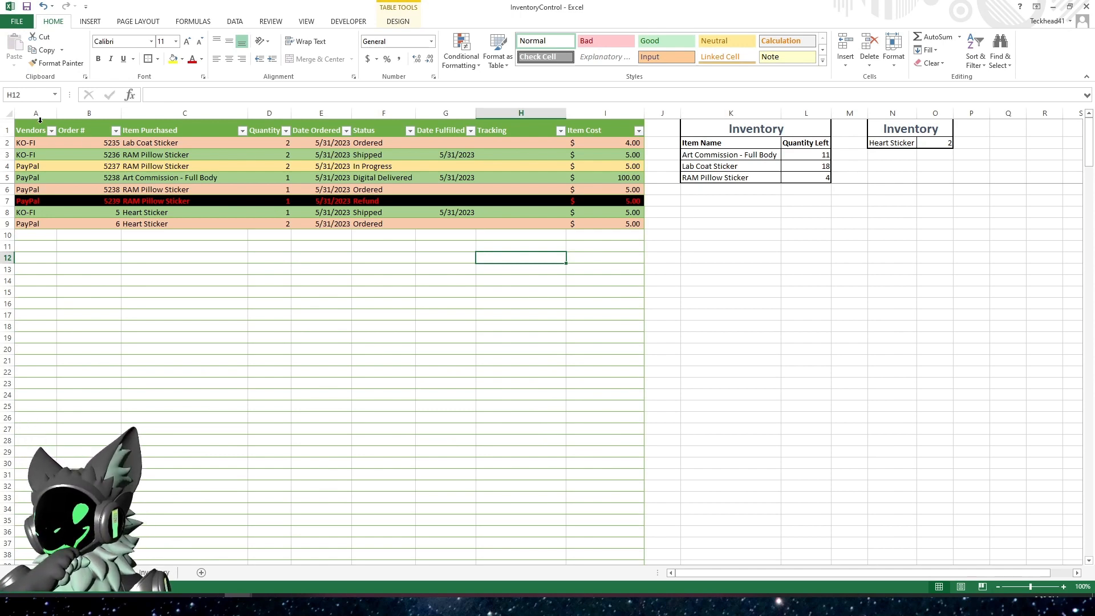
drag(39, 119, 361, 136)
drag(457, 131, 488, 129)
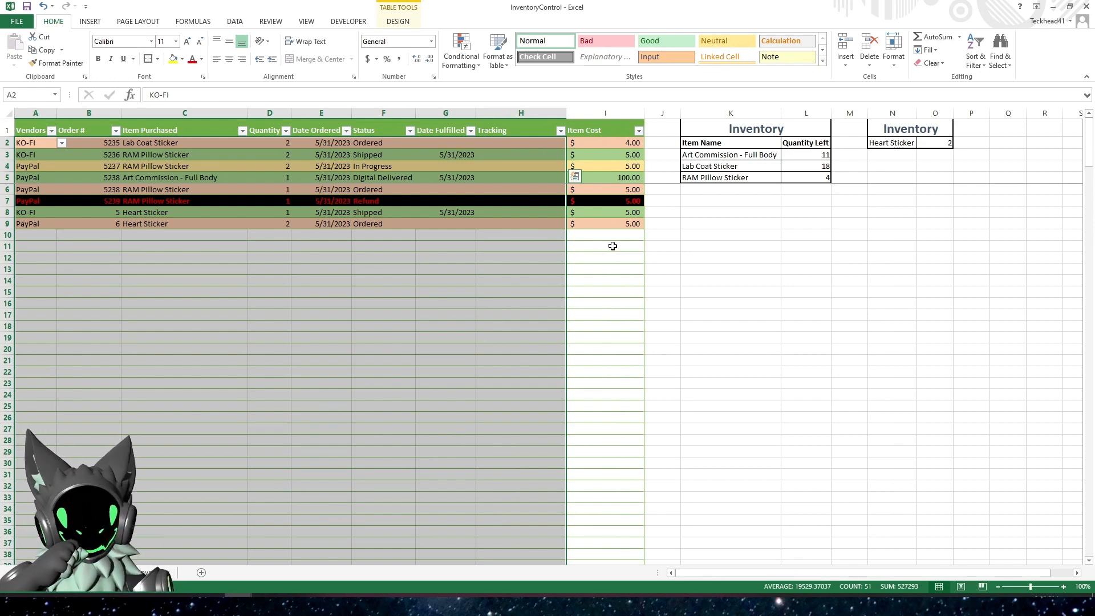
right_click(262, 216)
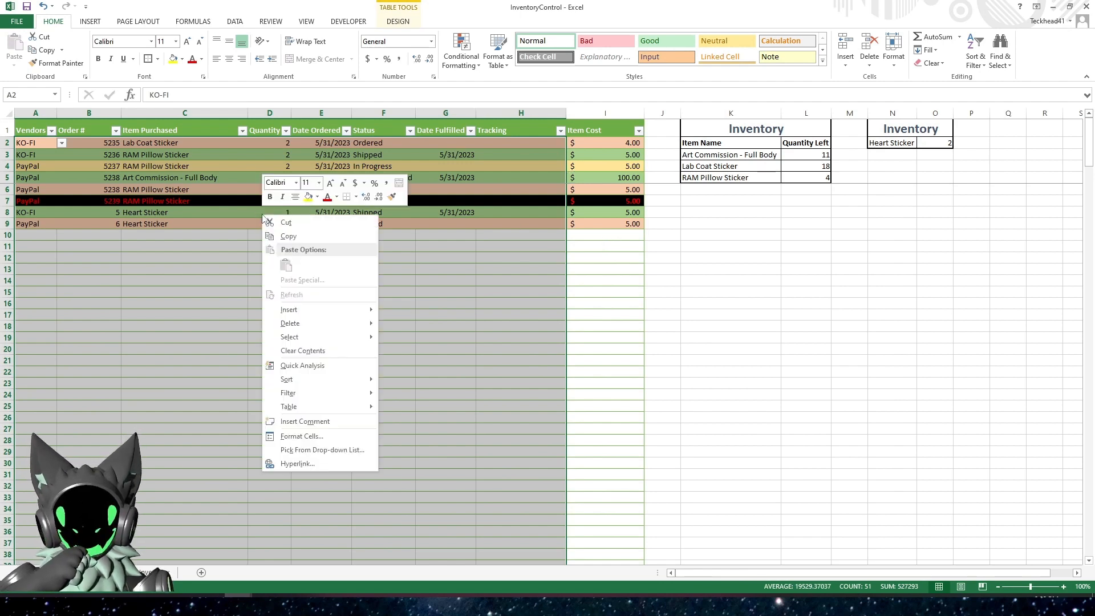
click(307, 438)
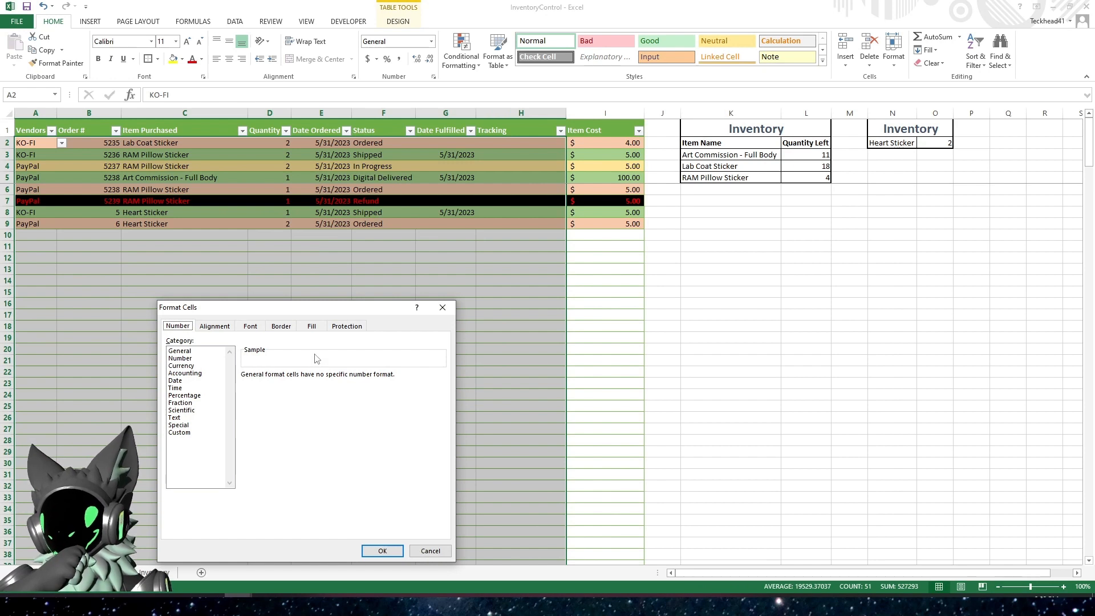
click(347, 326)
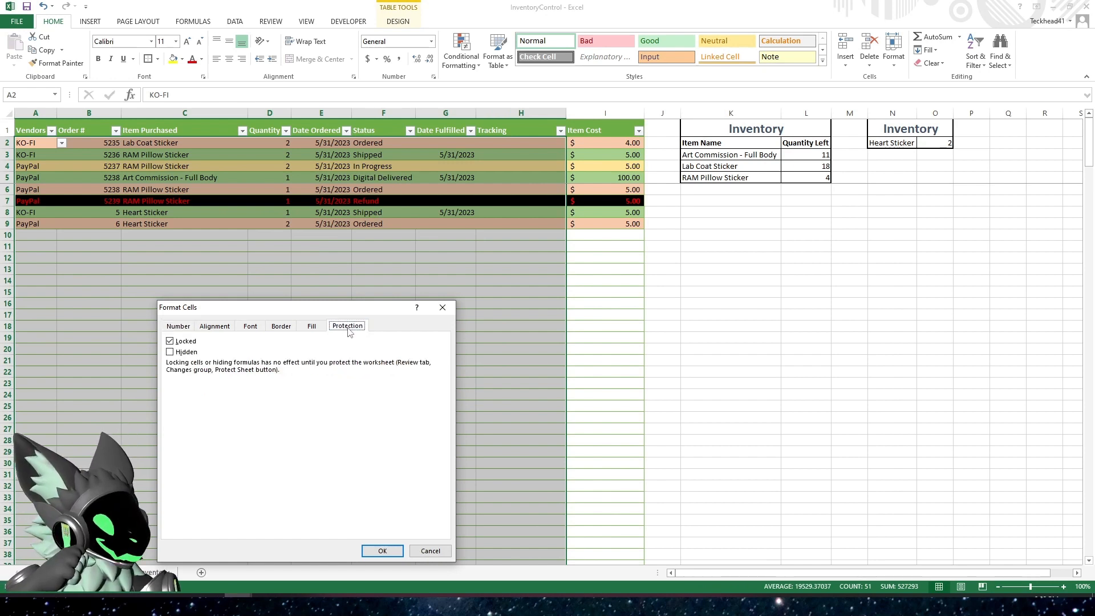
click(179, 342)
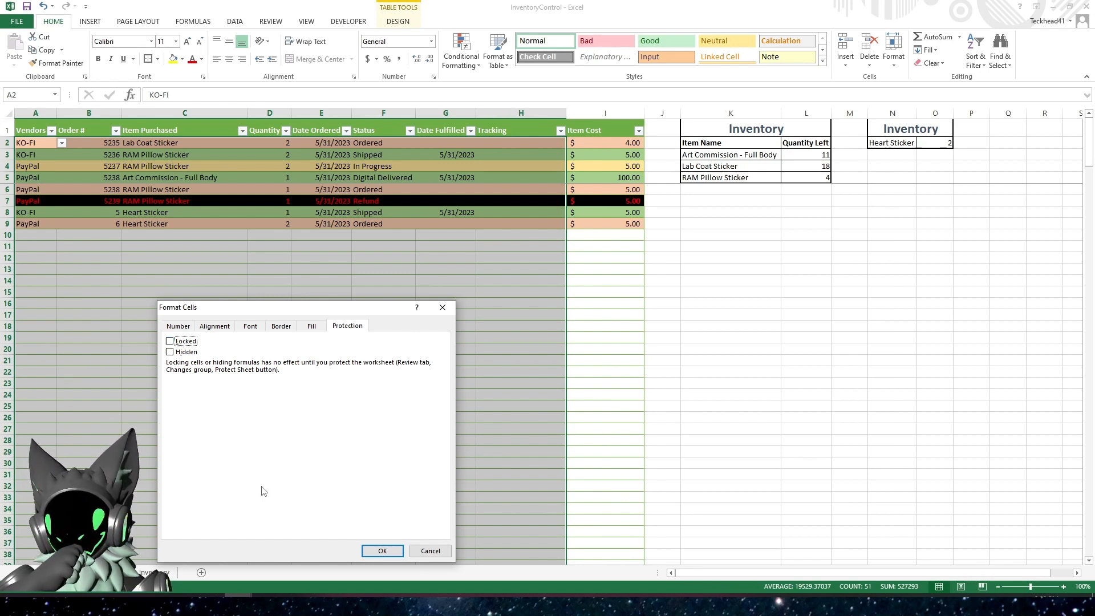
click(375, 551)
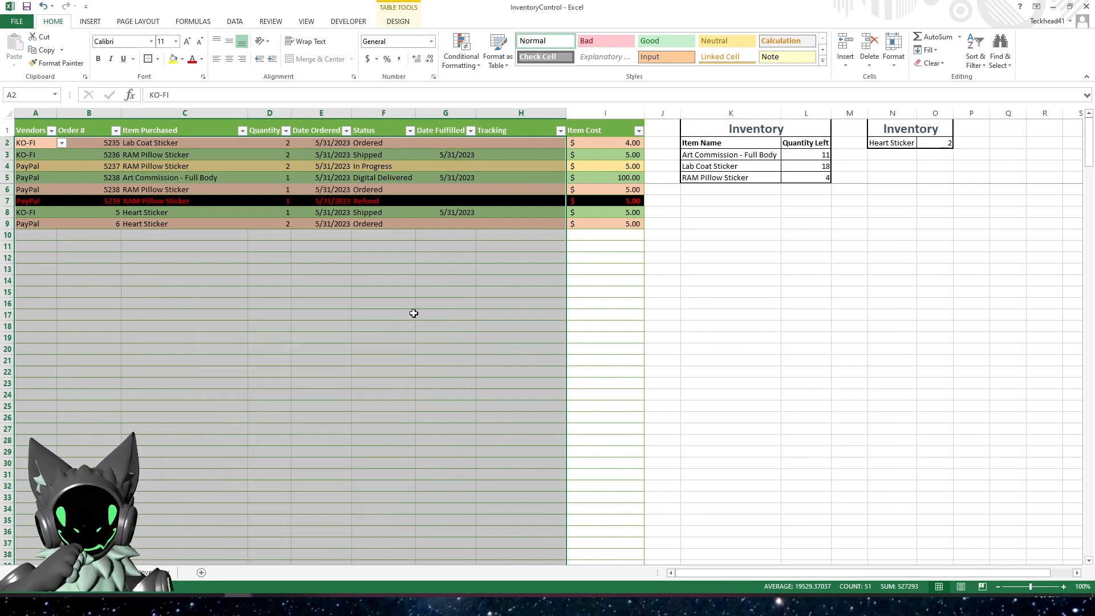
click(413, 303)
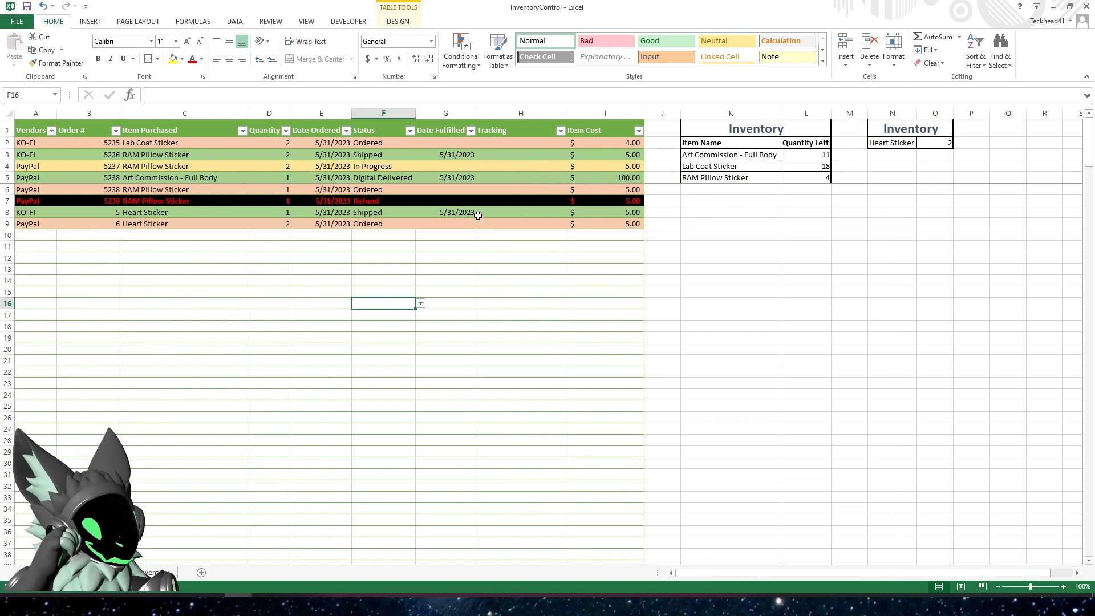
Protect the orders sheet without a password, allowing users to select locked and unlocked cells
click(158, 571)
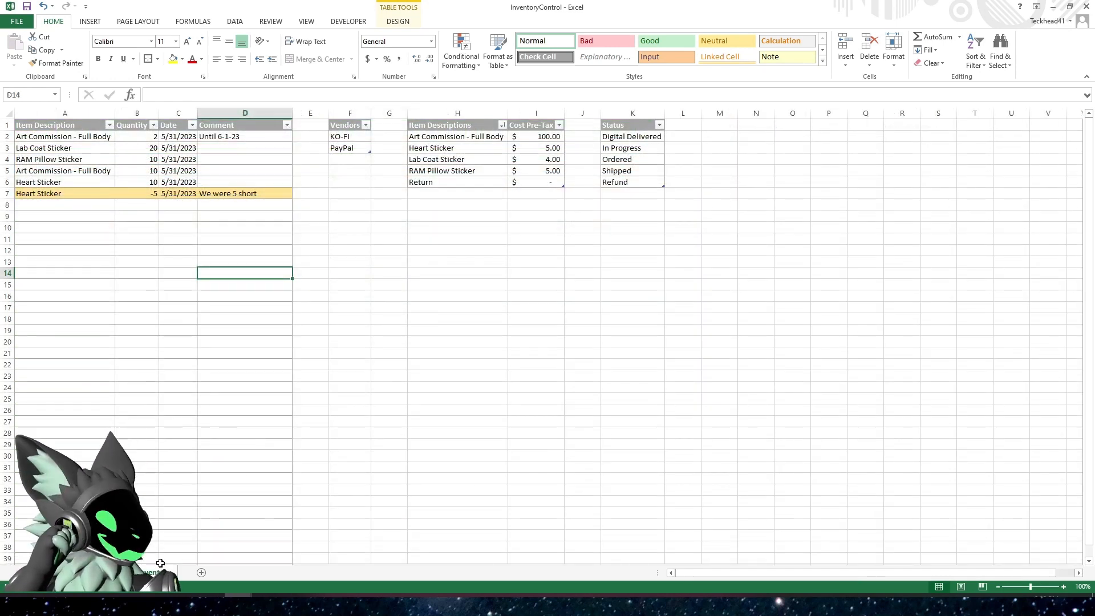
click(108, 572)
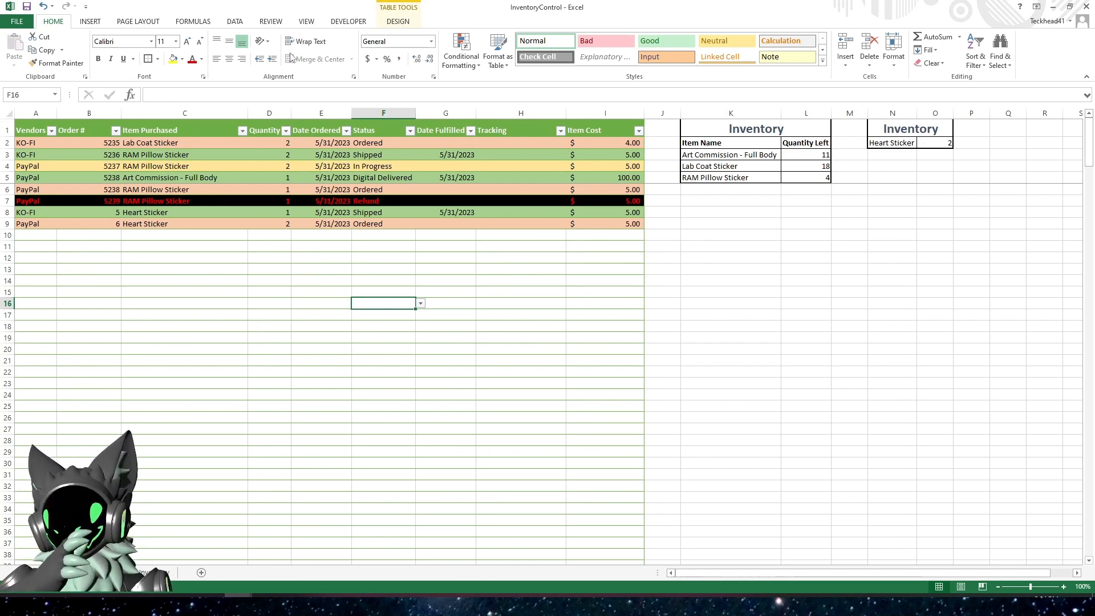
click(307, 23)
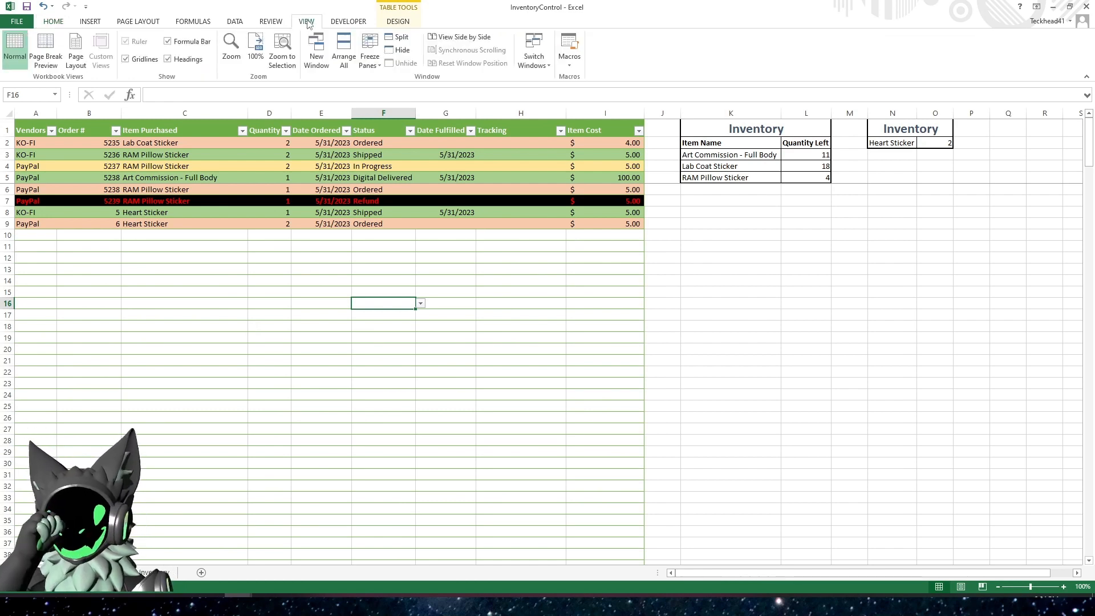
click(271, 26)
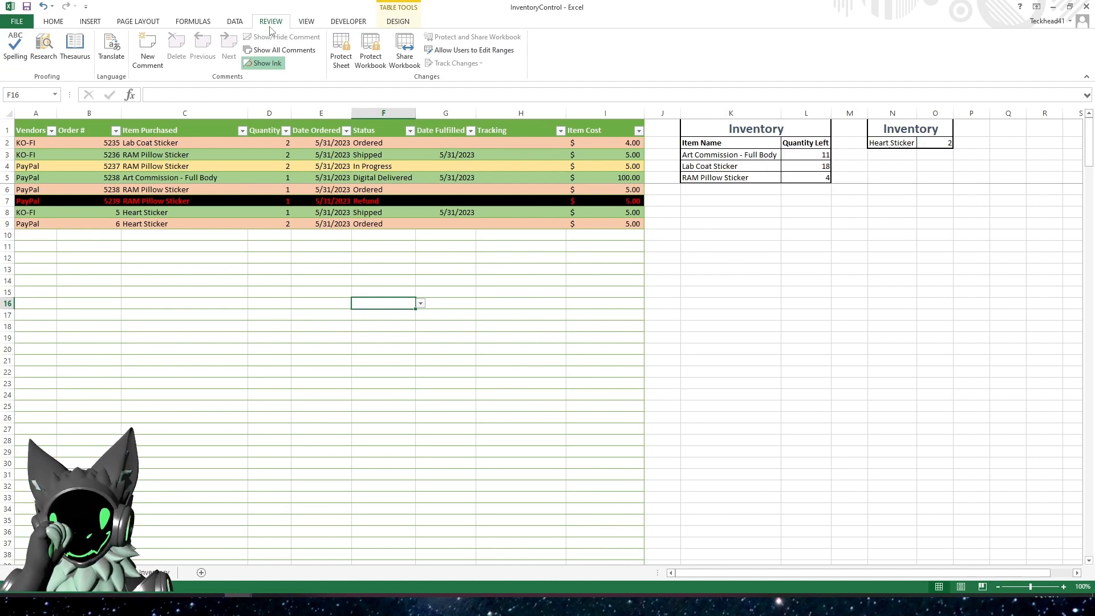
click(341, 51)
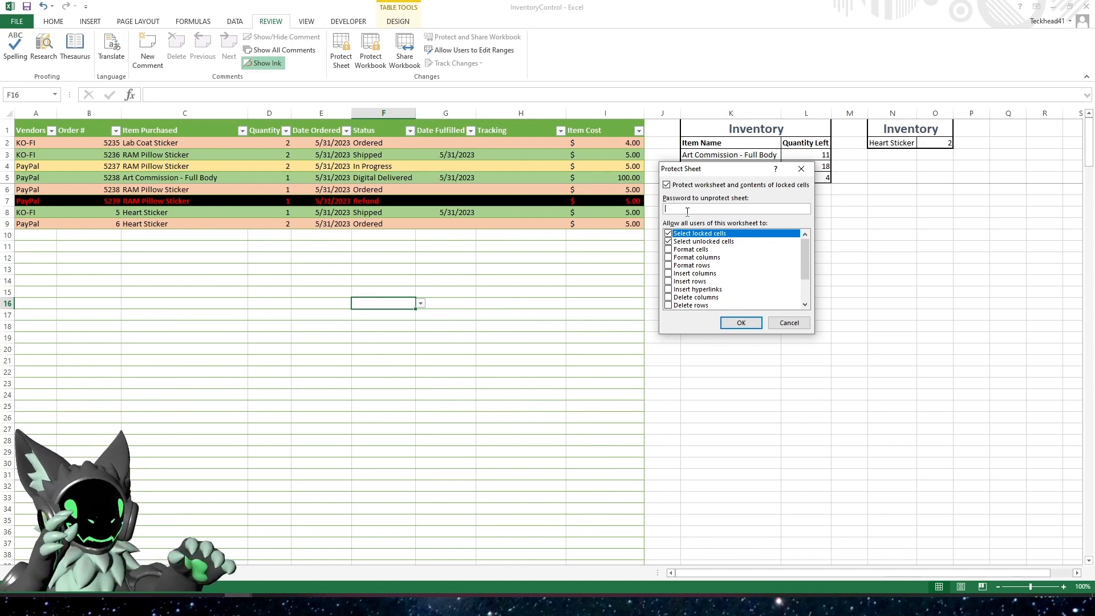
click(742, 323)
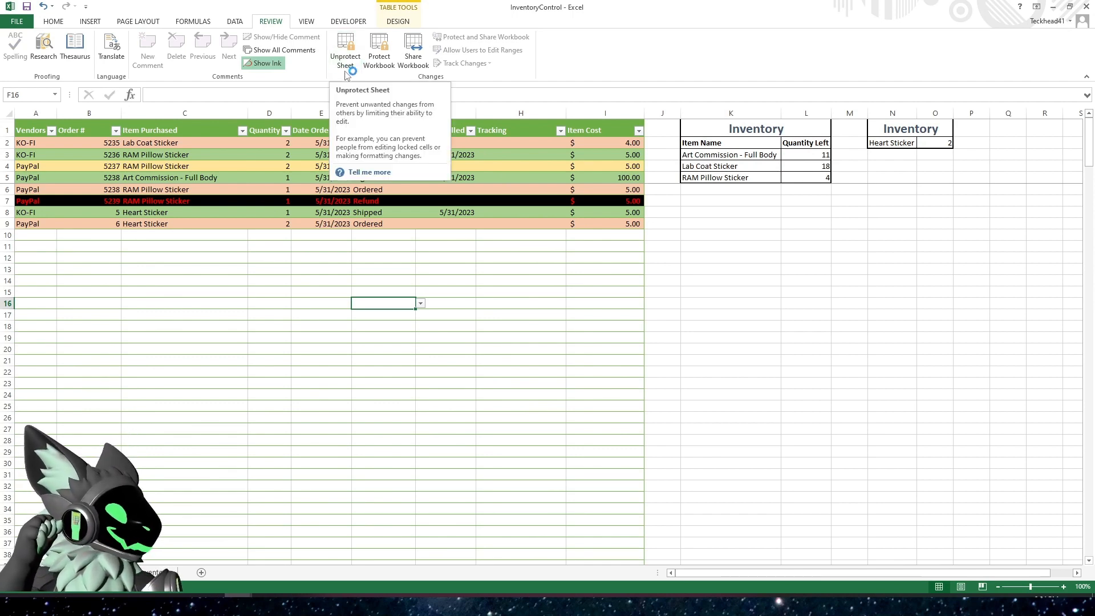
Test the sheet protection by trying to edit the Item Cost formula in row 12 of the orders table
click(331, 291)
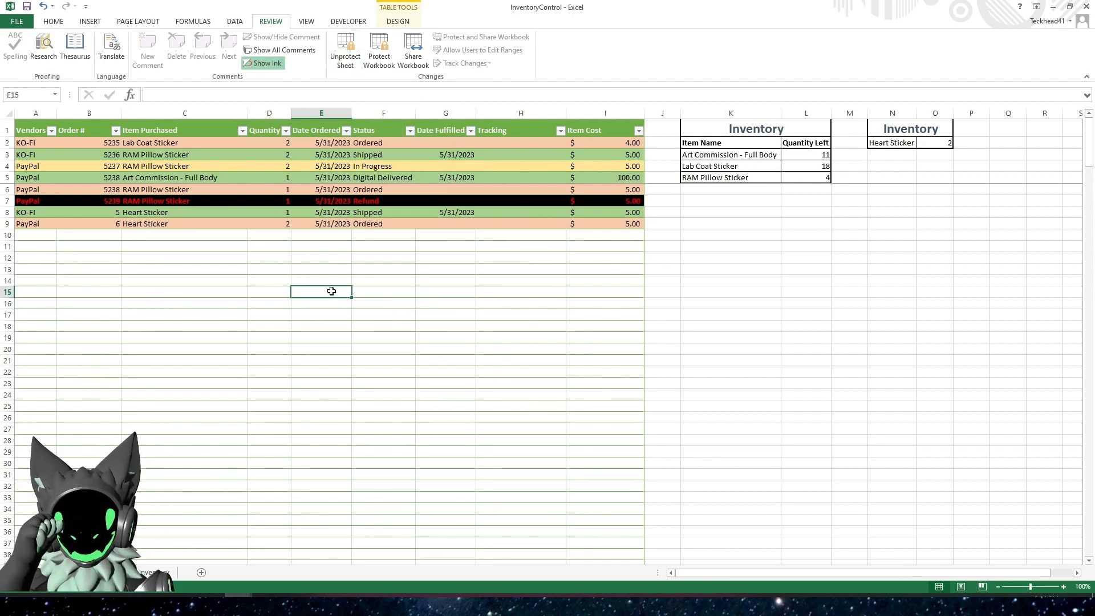
click(594, 263)
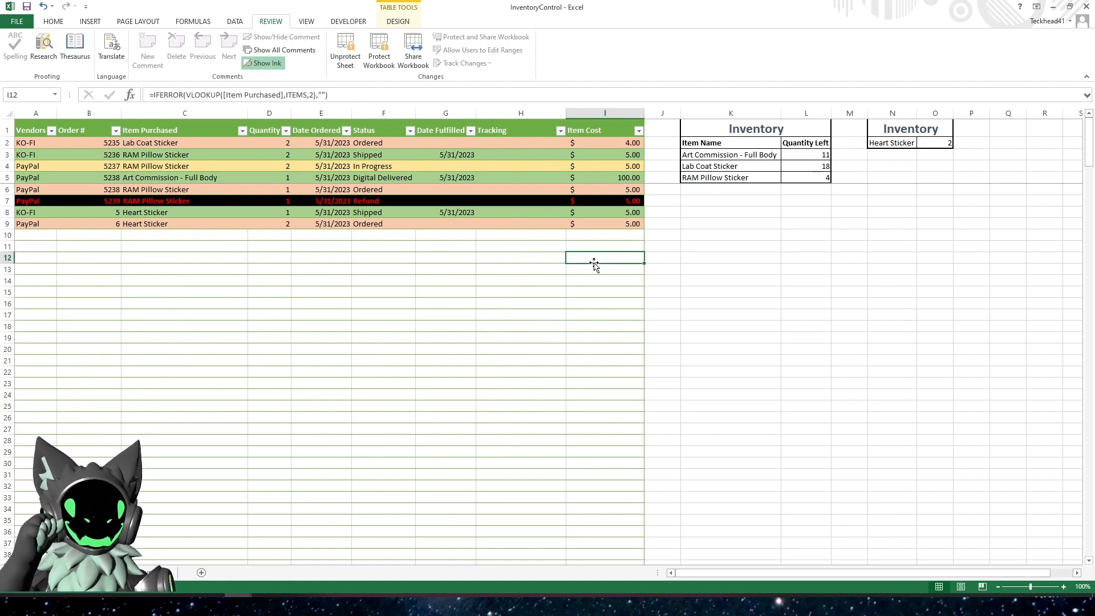
click(384, 98)
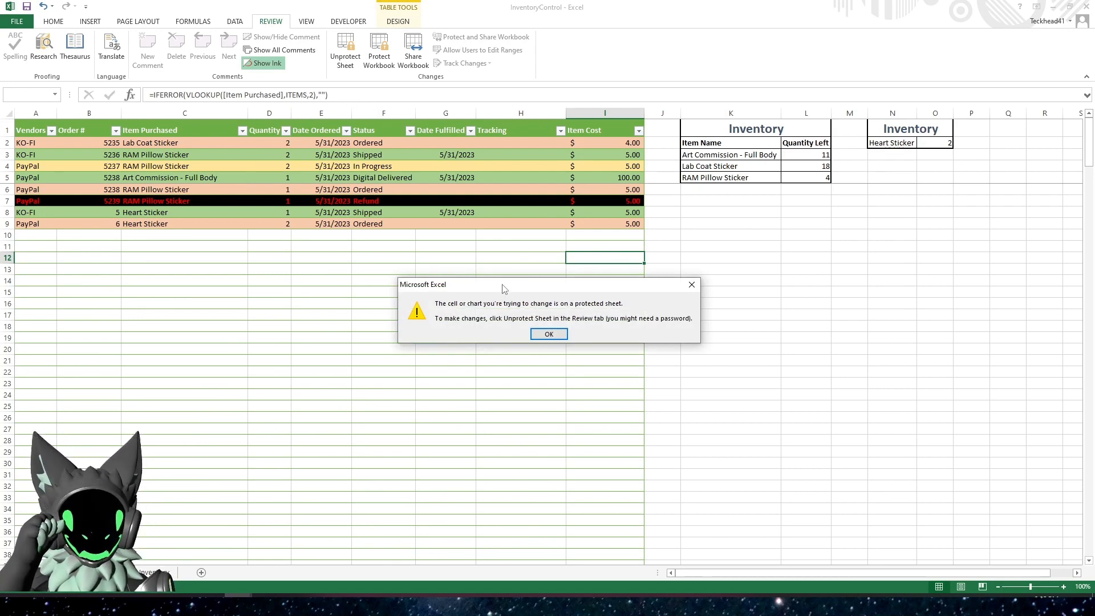
drag(502, 285, 494, 250)
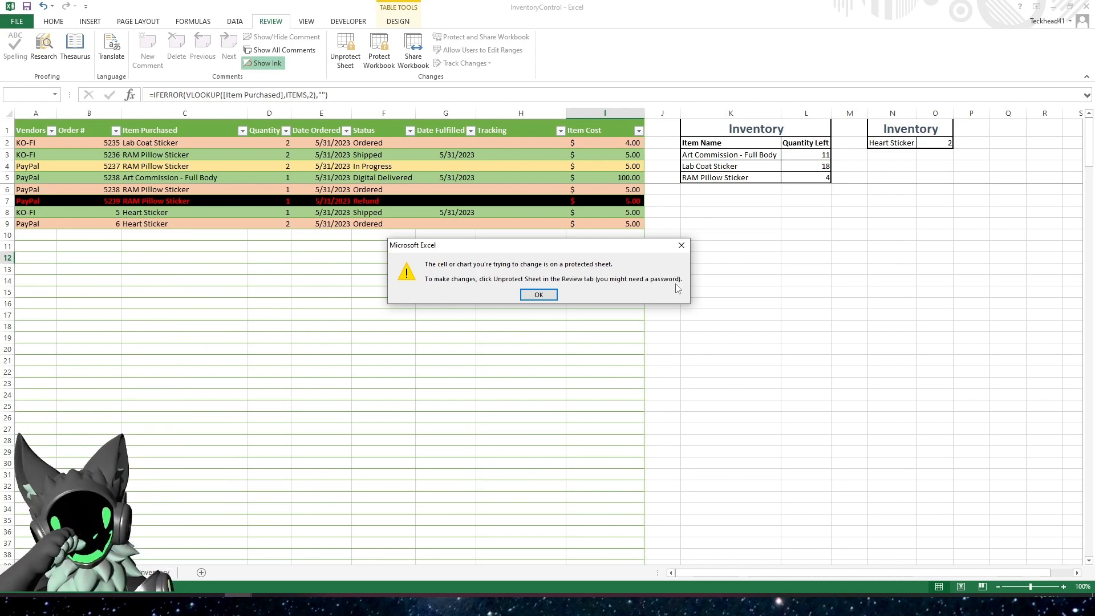
click(542, 294)
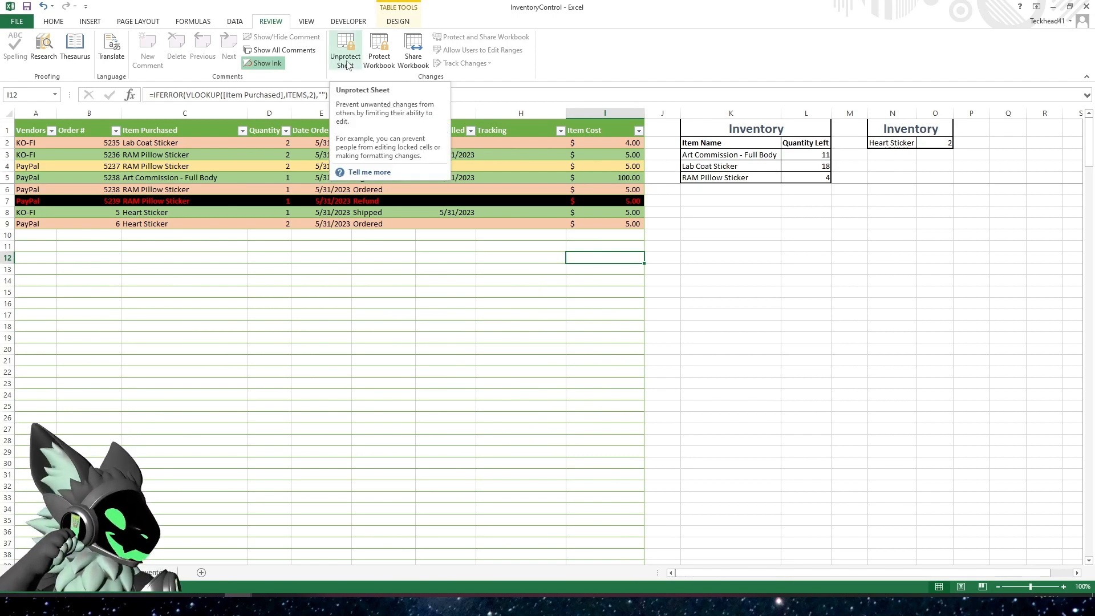
Test the sheet protection by trying to edit the RAM Pillow Sticker quantity left formula in the inventory summary
click(434, 336)
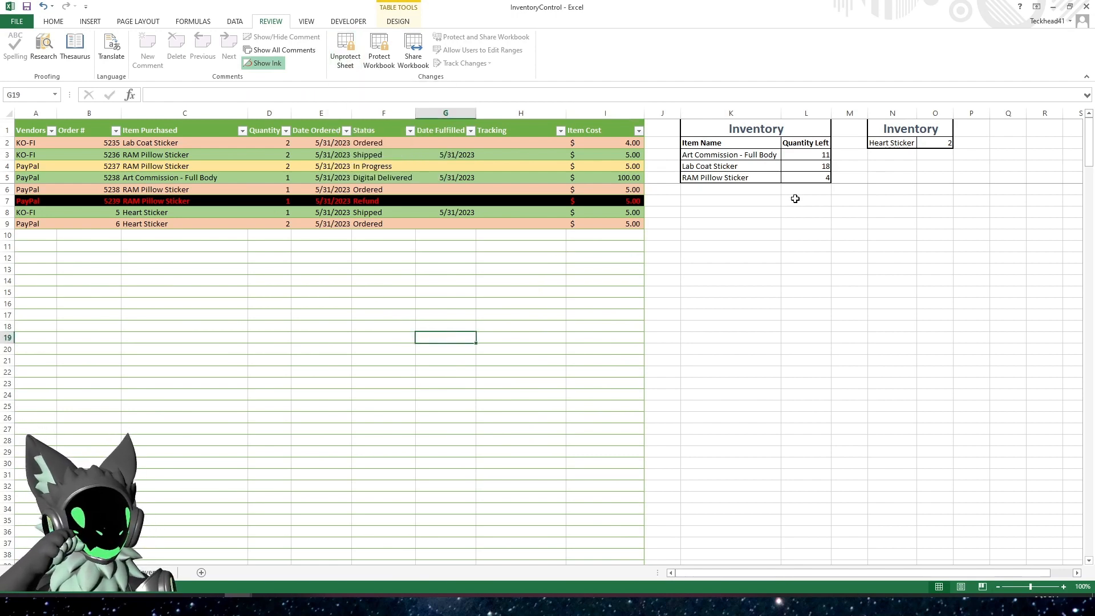
click(734, 180)
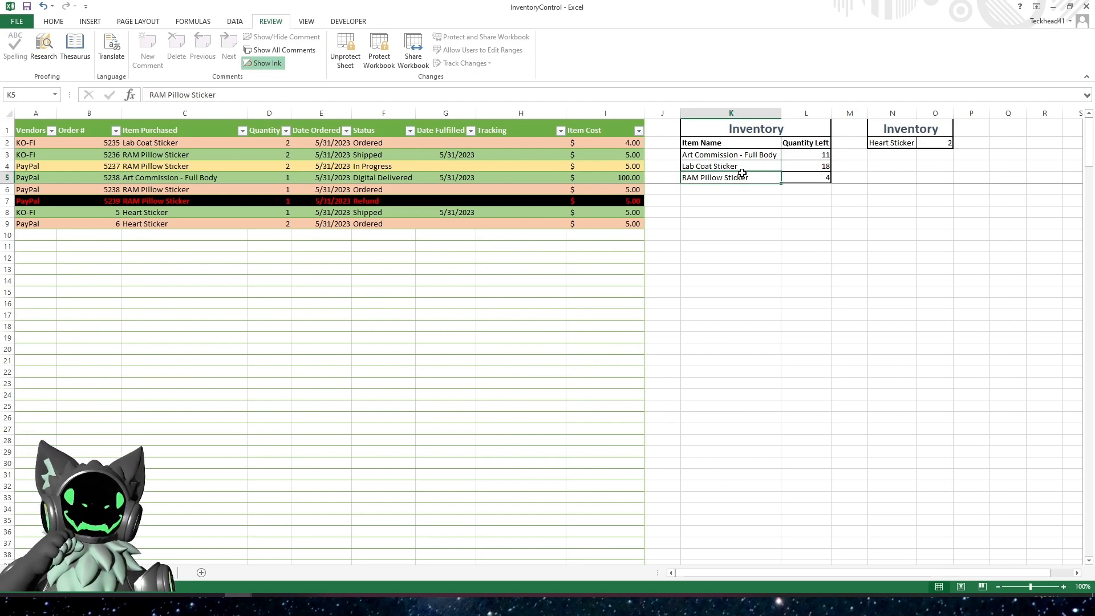
click(815, 177)
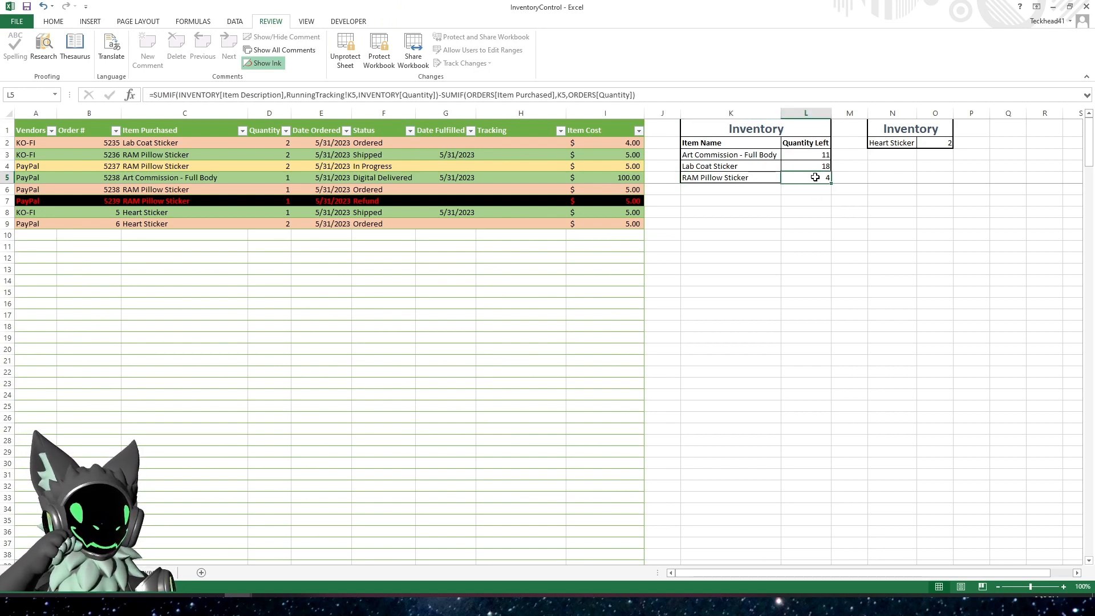
double_click(815, 177)
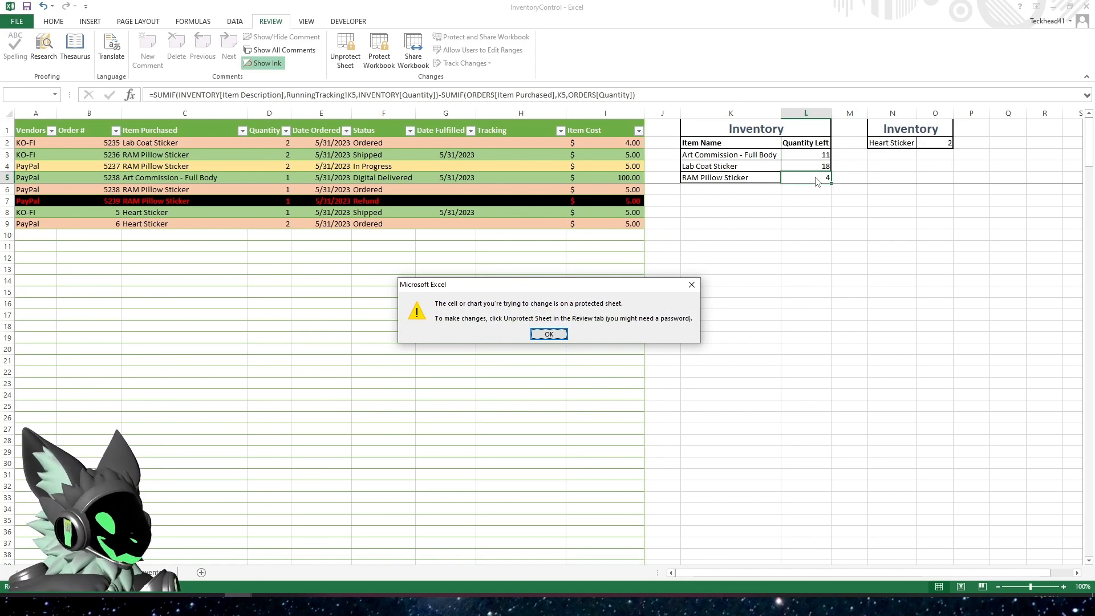
Test the sheet protection by checking the actions available for the RAM Pillow Sticker quantity and trying to edit the item's name in the inventory summary
click(556, 335)
right_click(811, 183)
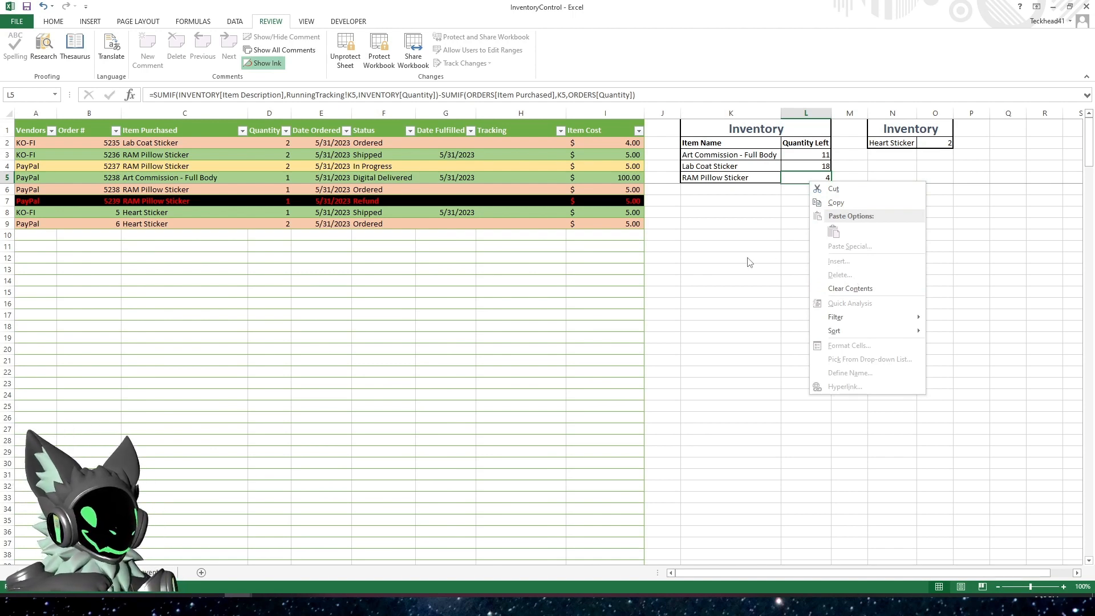
key(Escape)
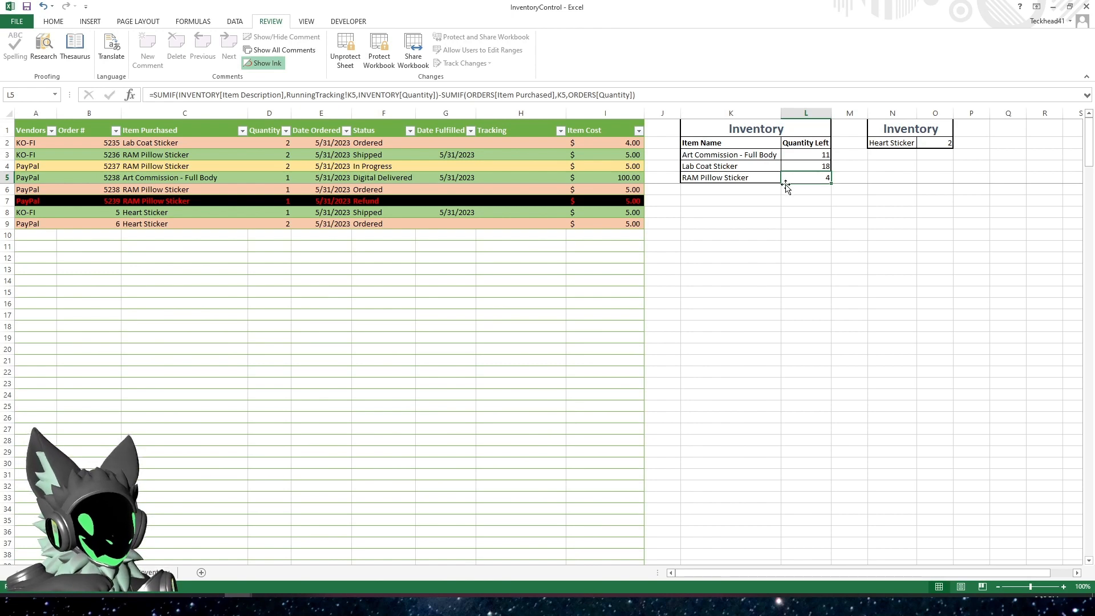
click(737, 178)
double_click(737, 179)
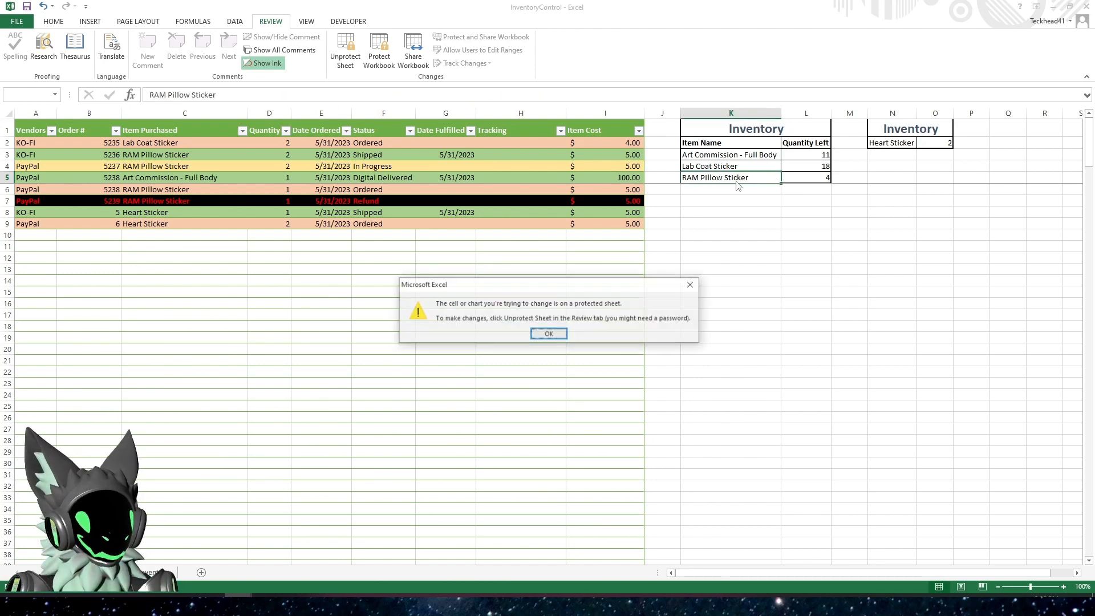
click(548, 334)
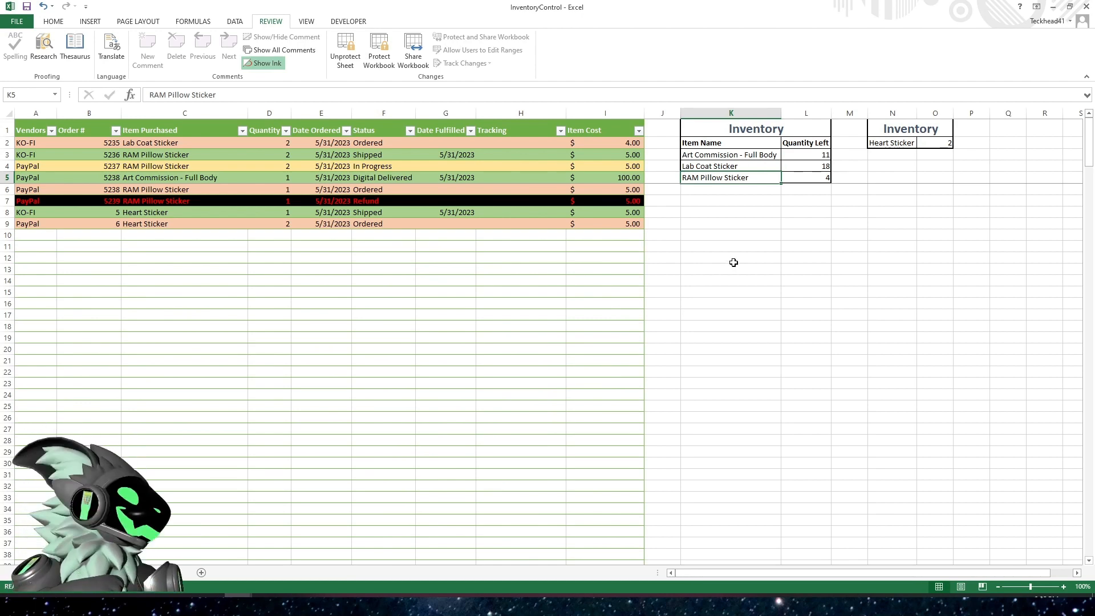
click(745, 211)
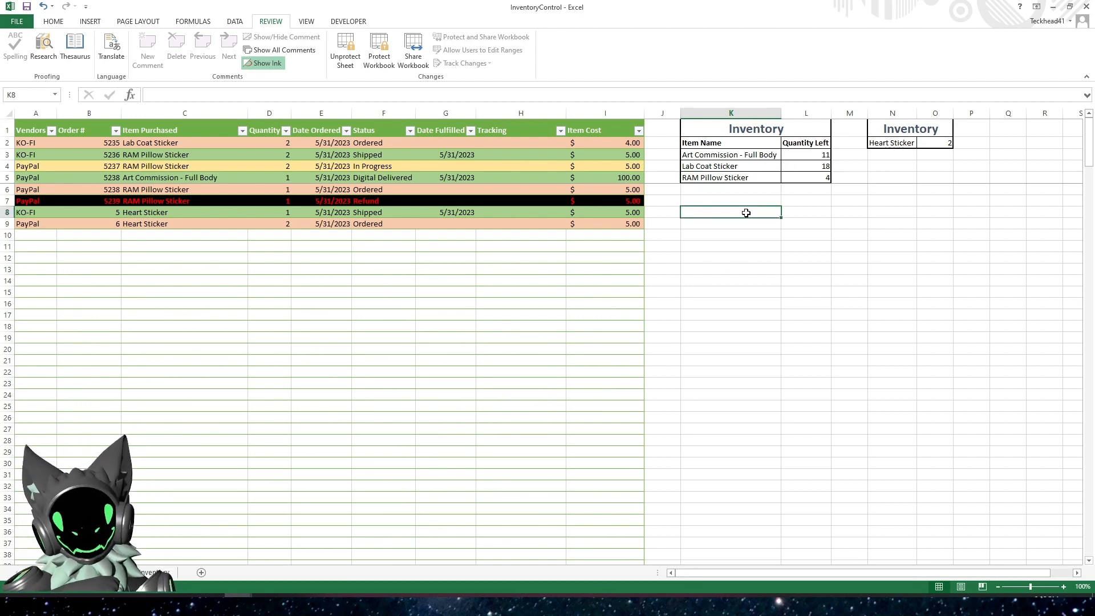
click(738, 177)
drag(742, 152, 850, 213)
click(747, 316)
click(94, 292)
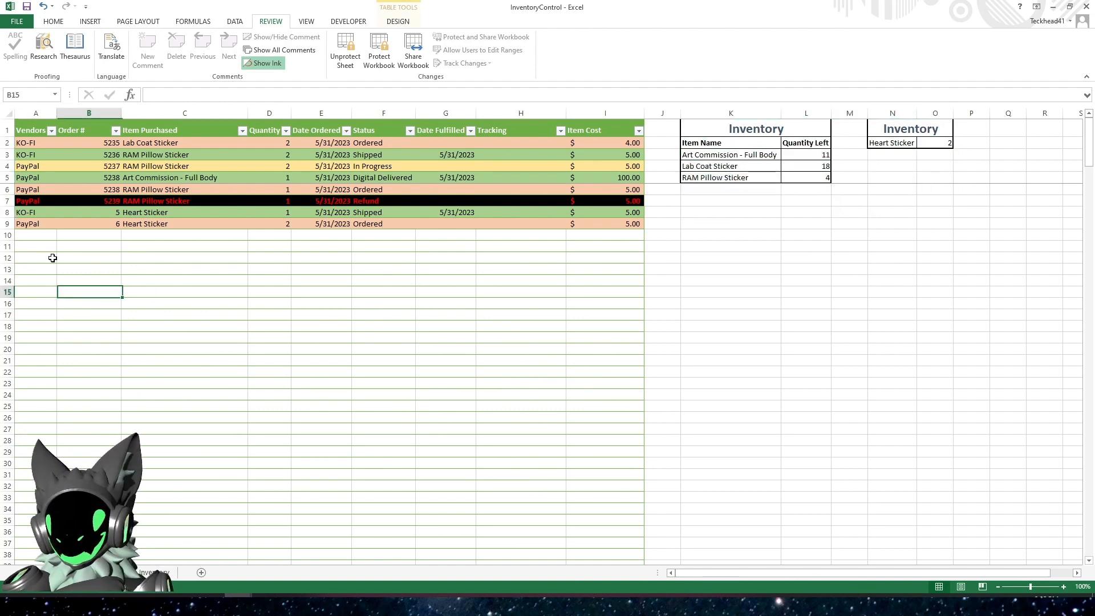
Start a new order in row 10 with vendor PayPal, an order number, and Heart Sticker as the item purchased
click(34, 235)
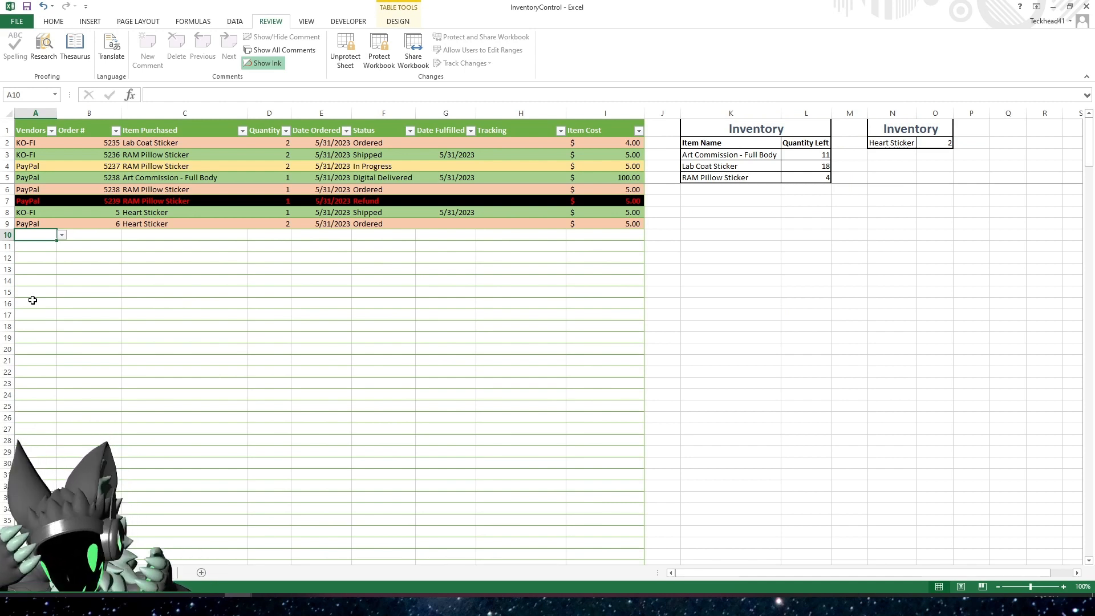
text(PayPal)
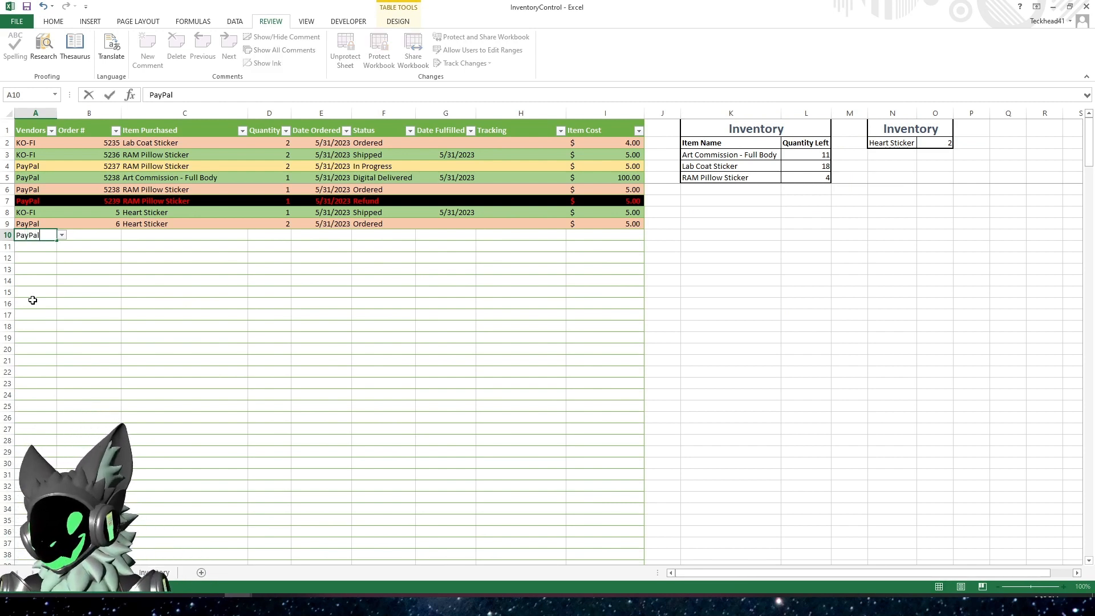
key(Tab)
text(1)
key(Tab)
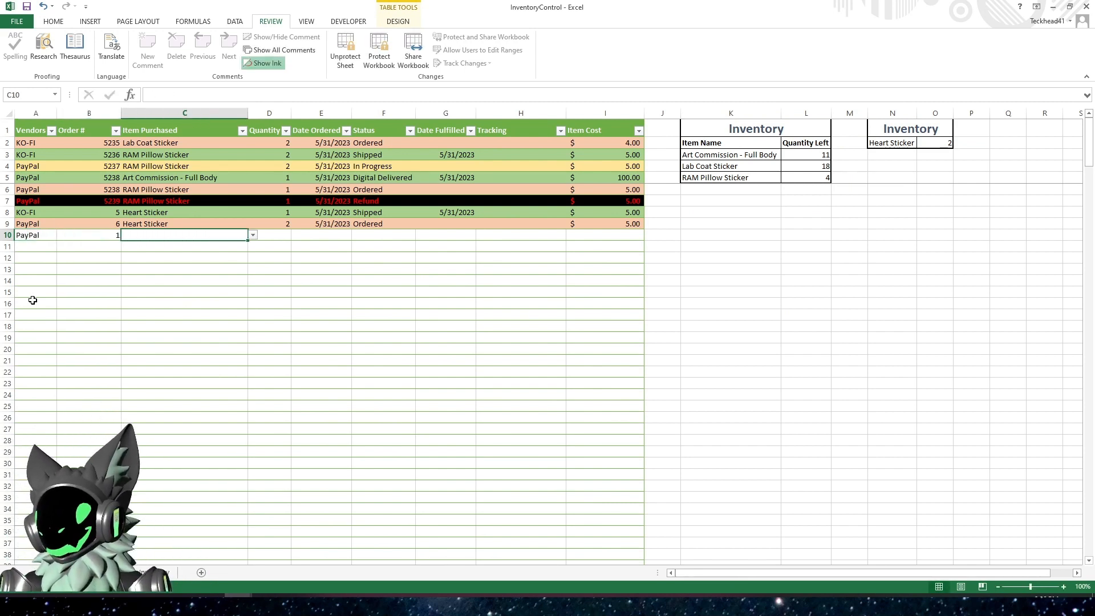
text(Heart Sticker)
key(Tab)
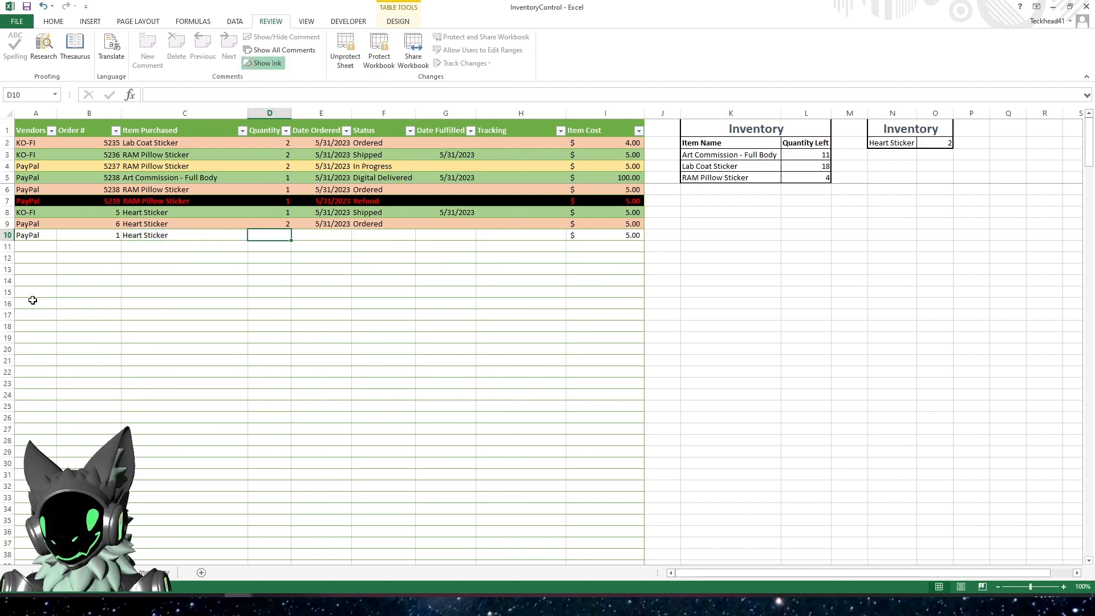
text(1)
key(Tab)
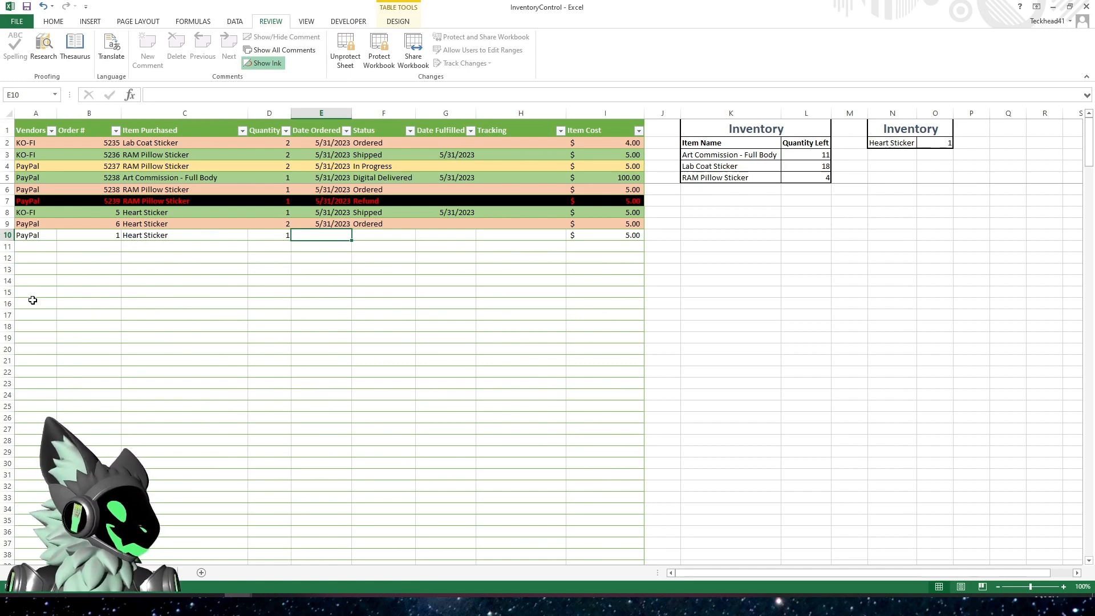
key(ctrl+z)
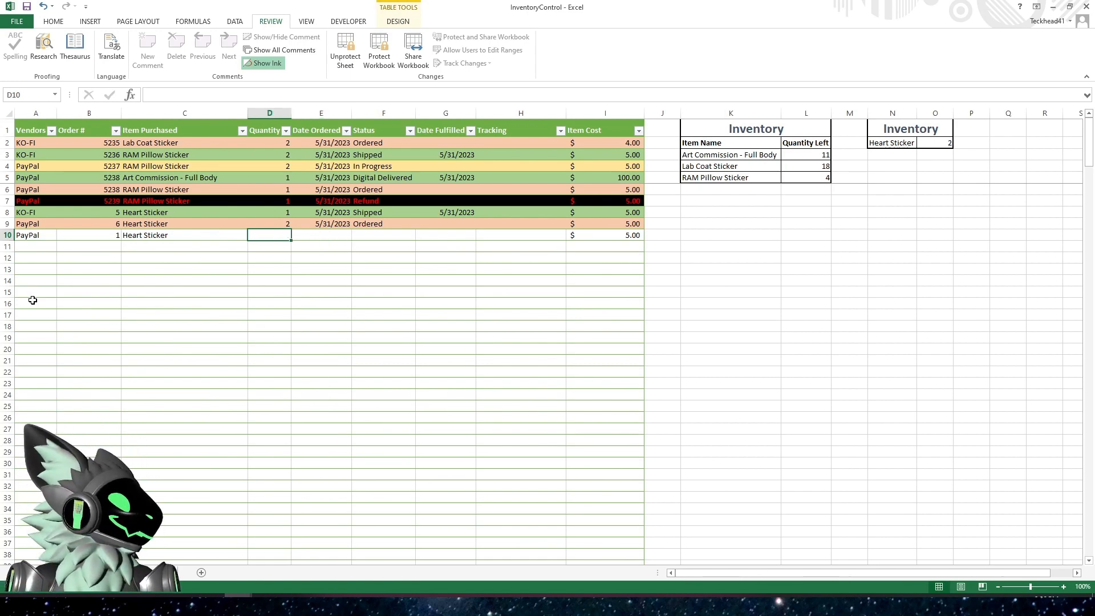
Complete the row 10 order with quantity 1, date ordered 5/31/2023, and status Shipped
text(1)
key(Tab)
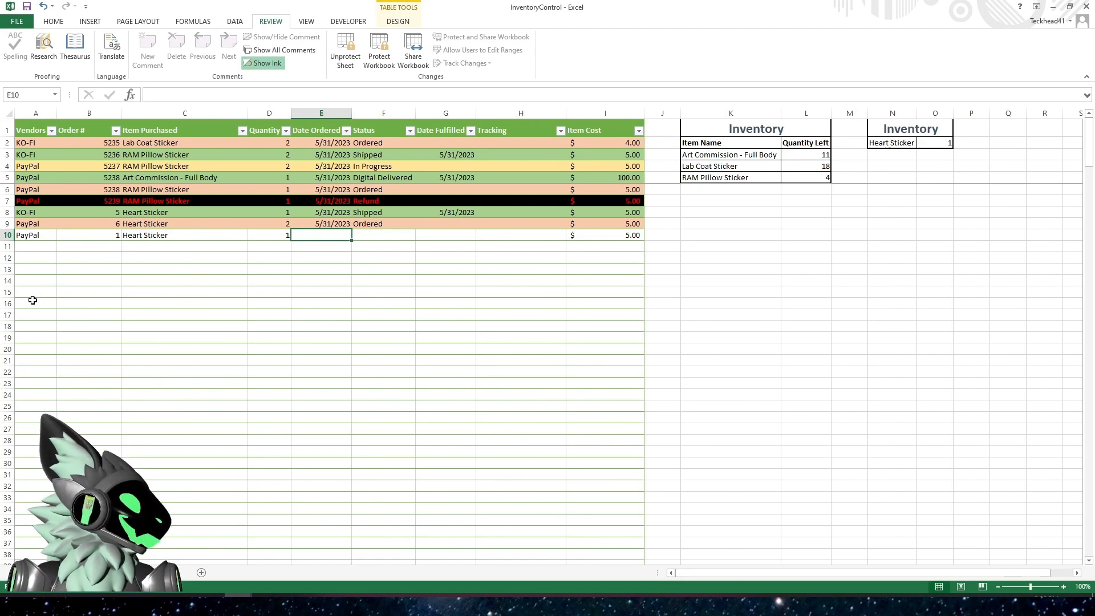
key(ctrl+semicolon)
key(Tab)
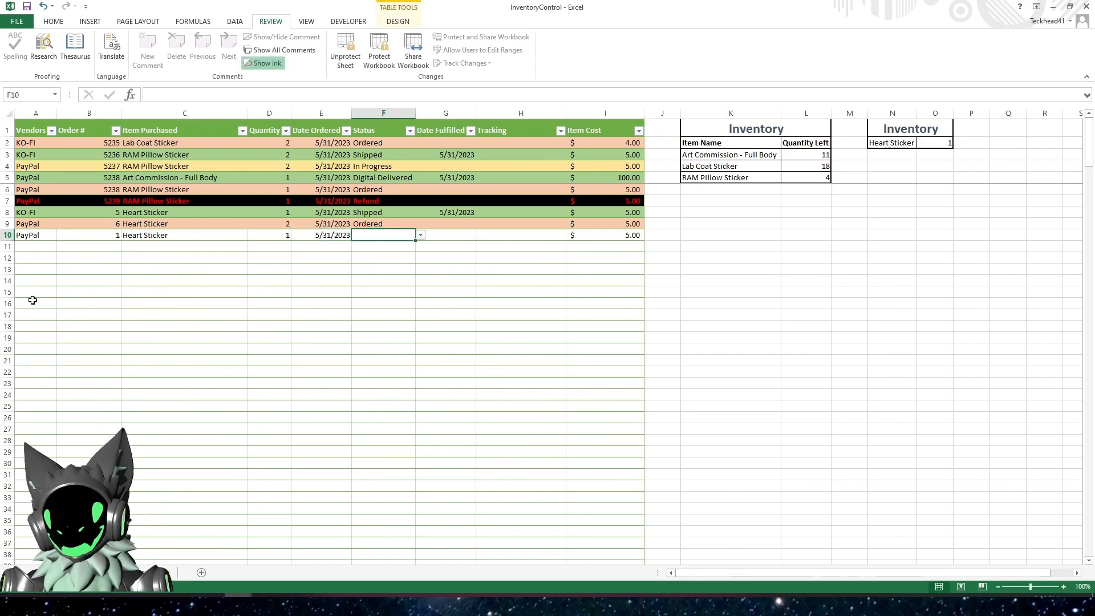
text(Shipped)
key(Tab)
key(Tab)
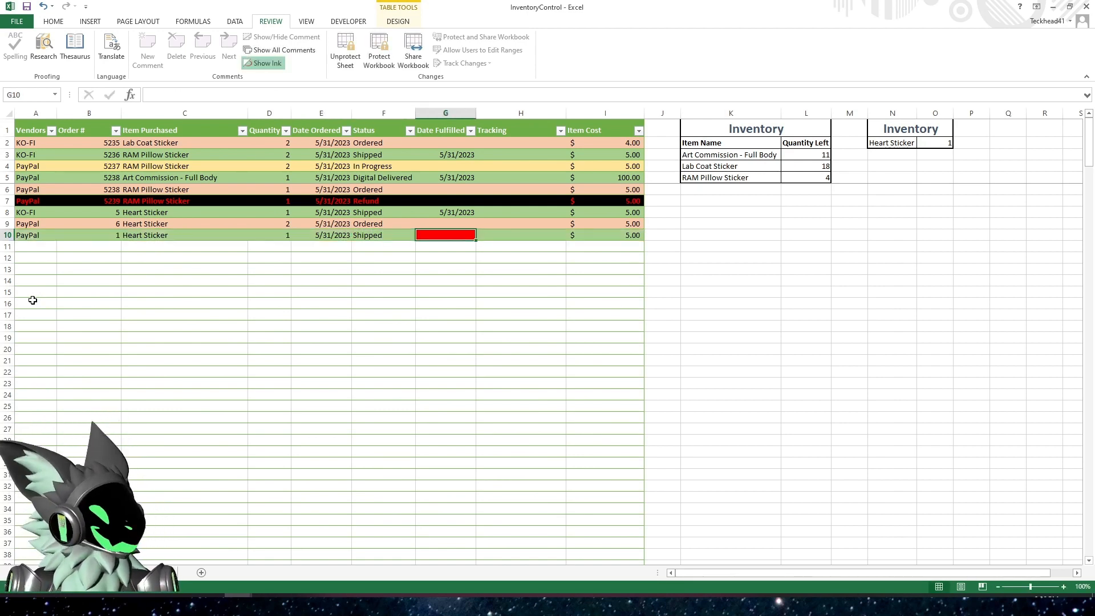
Set the row 10 order's date fulfilled to 5/31/2023 and its tracking to N/A
key(ctrl+semicolon)
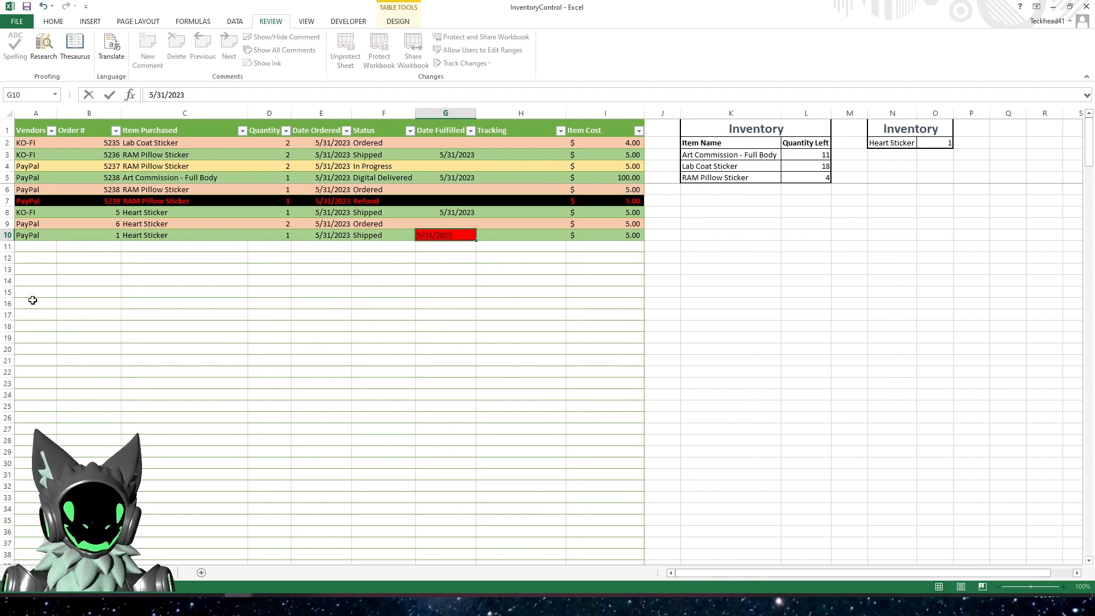
key(Tab)
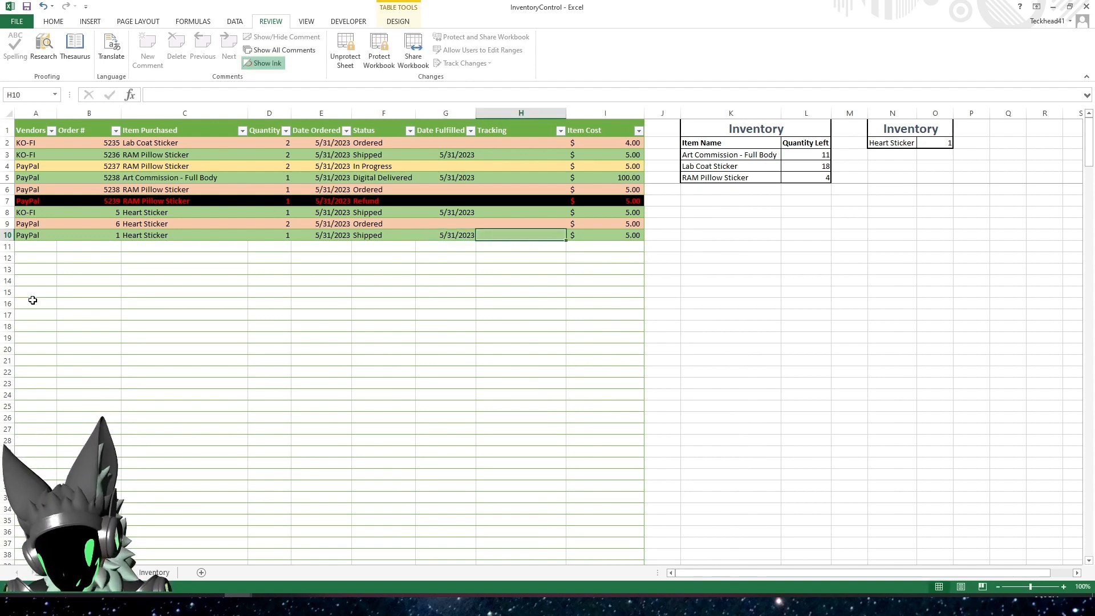
text(N/A)
key(Return)
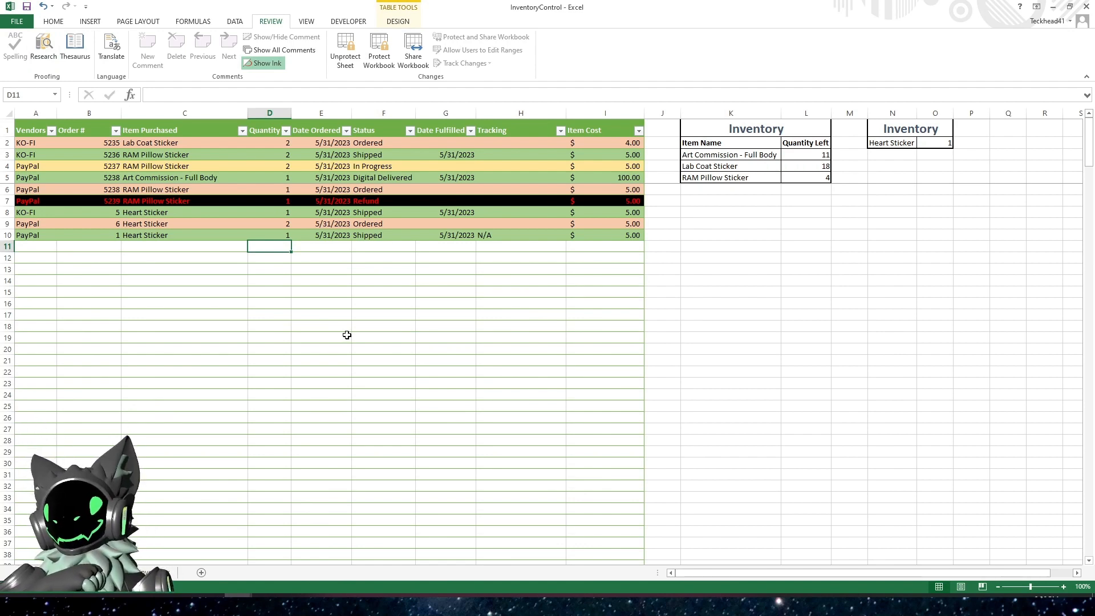
Test whether the inventory sheet is still editable by clearing PayPal from its Vendors table, and undo the deletion
click(160, 572)
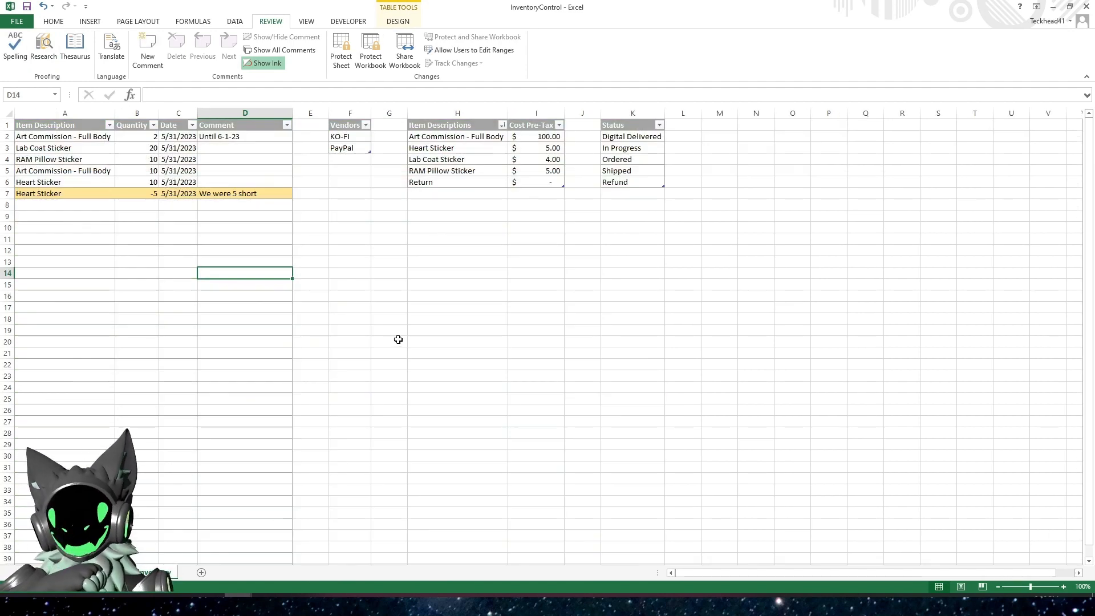
click(477, 305)
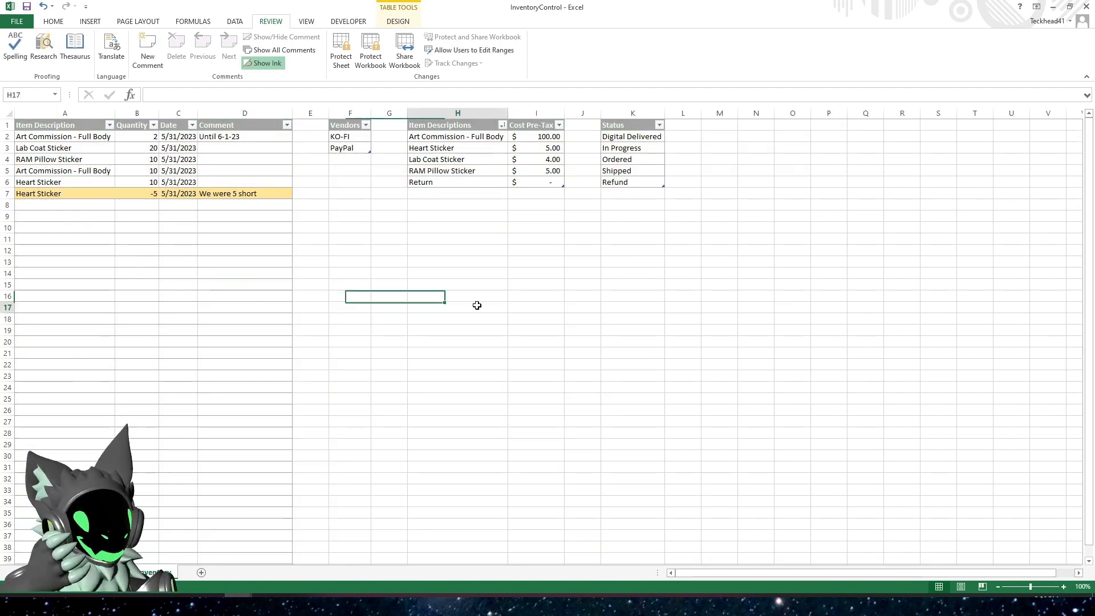
click(344, 149)
key(Delete)
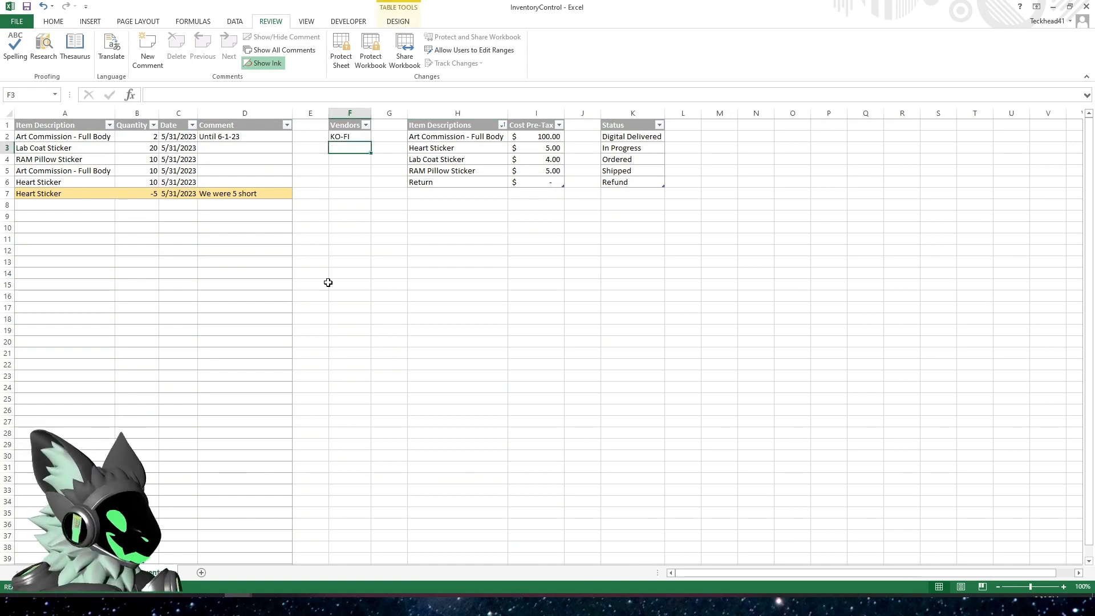
key(ctrl+z)
click(360, 195)
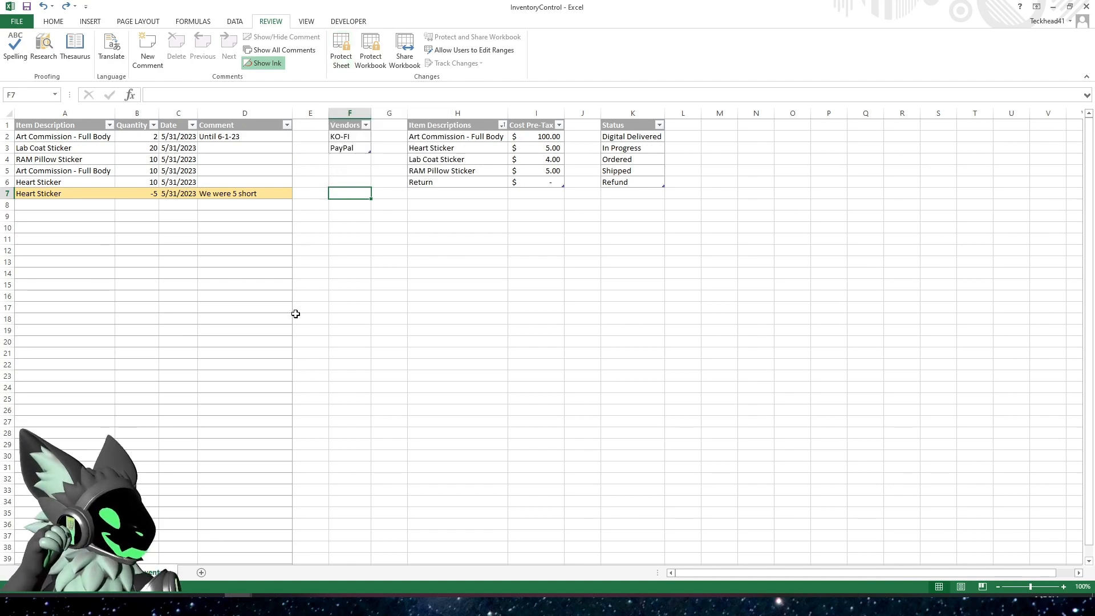
Return to the orders sheet, remove its sheet protection, and check the editing options for the Item Cost cell in row 13
click(106, 572)
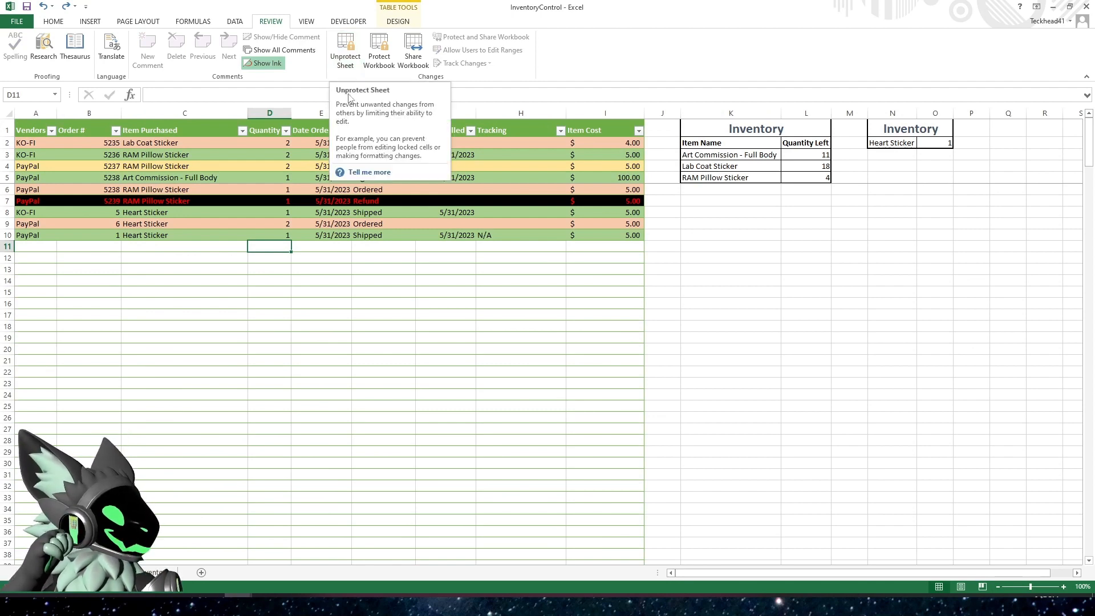
click(344, 54)
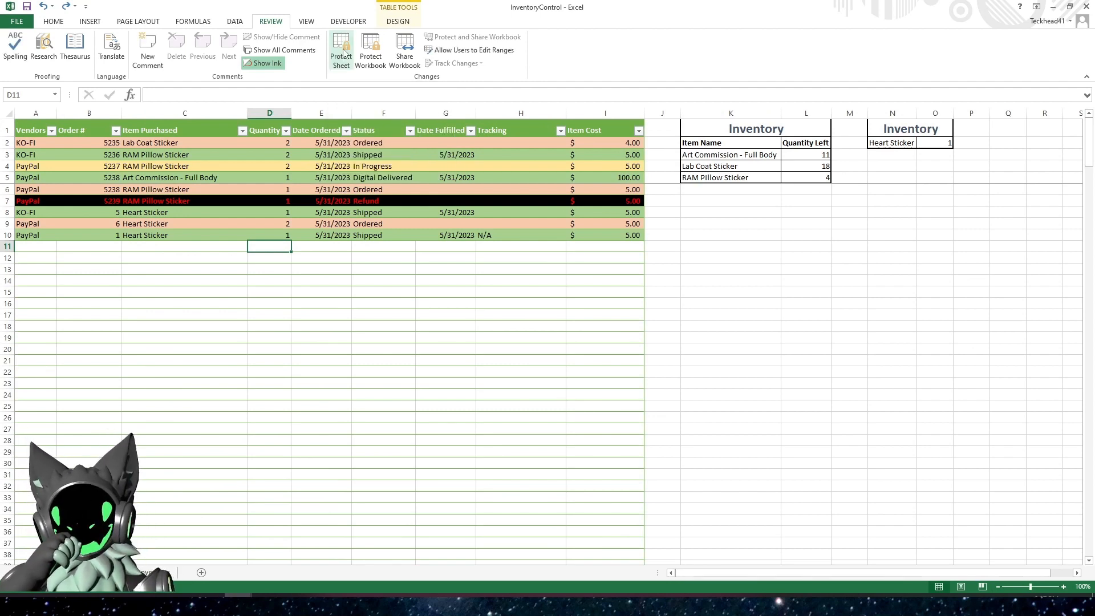
click(365, 324)
click(594, 272)
right_click(593, 272)
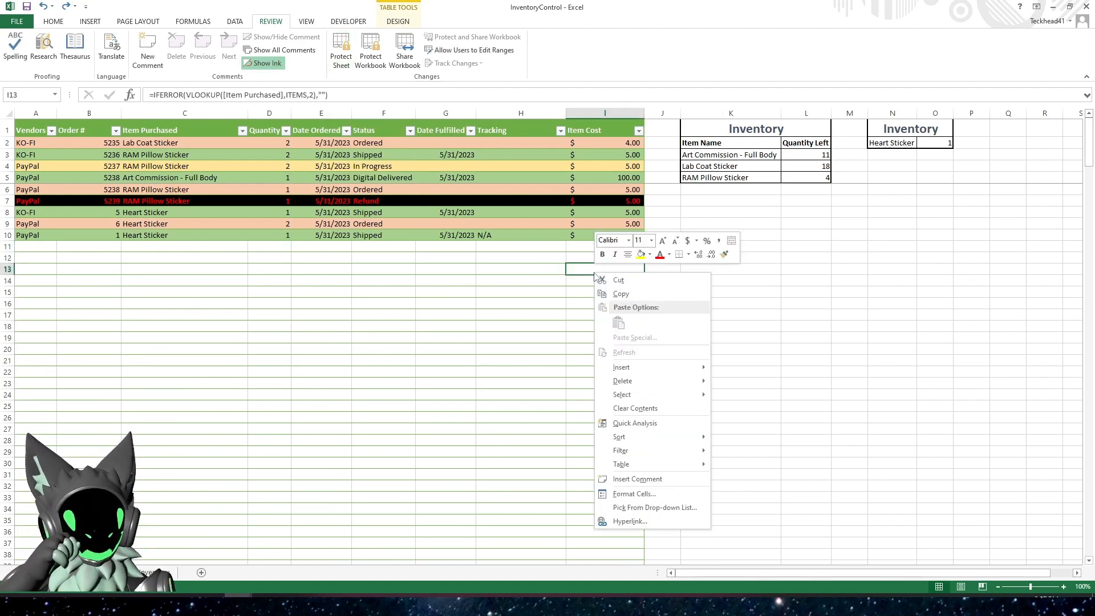
click(527, 291)
Try clearing the RAM Pillow Sticker quantity left formula on the unprotected sheet, undo the deletion, and open the formula for editing without changing it
click(811, 182)
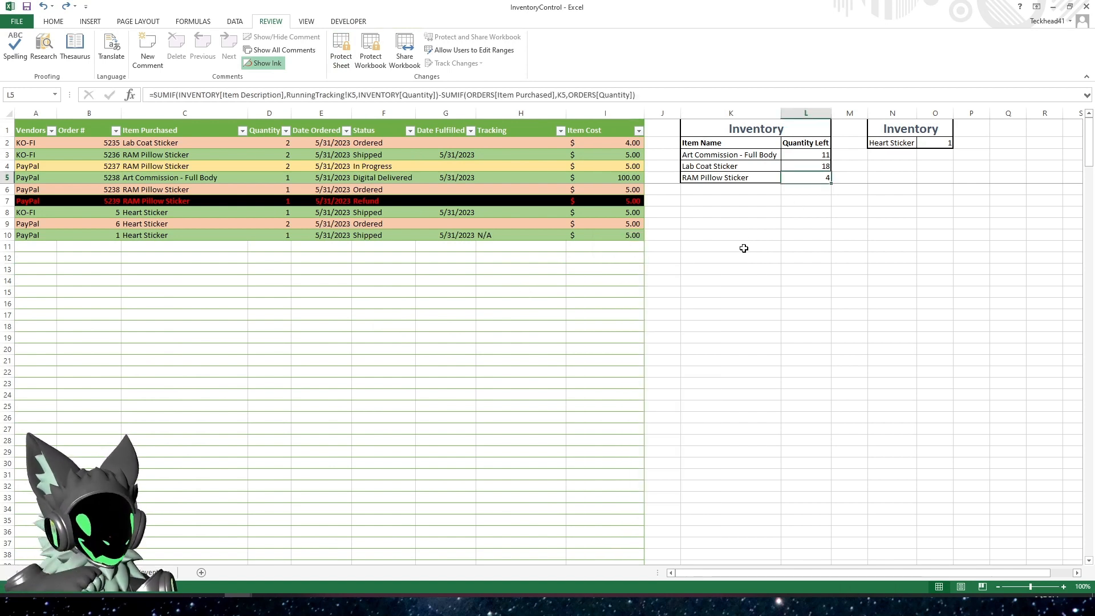
key(Delete)
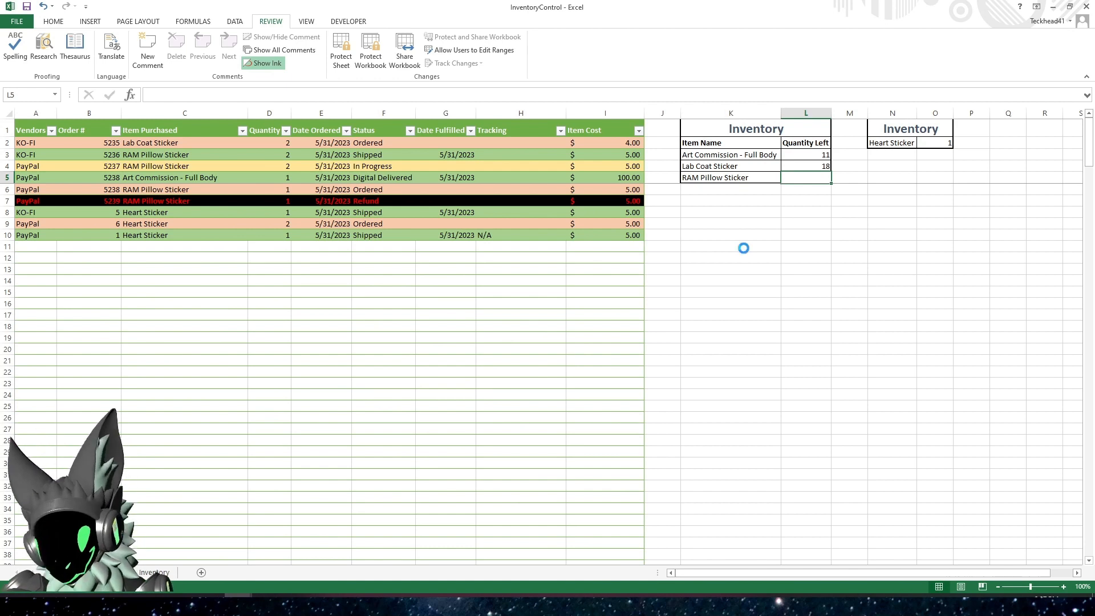
key(ctrl+z)
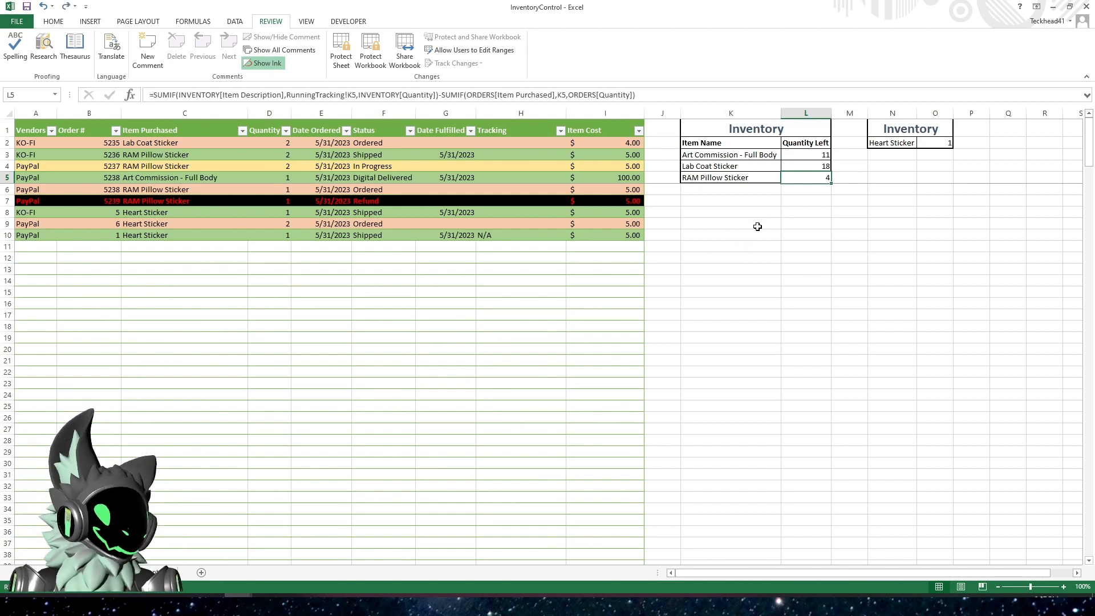
click(771, 213)
click(820, 178)
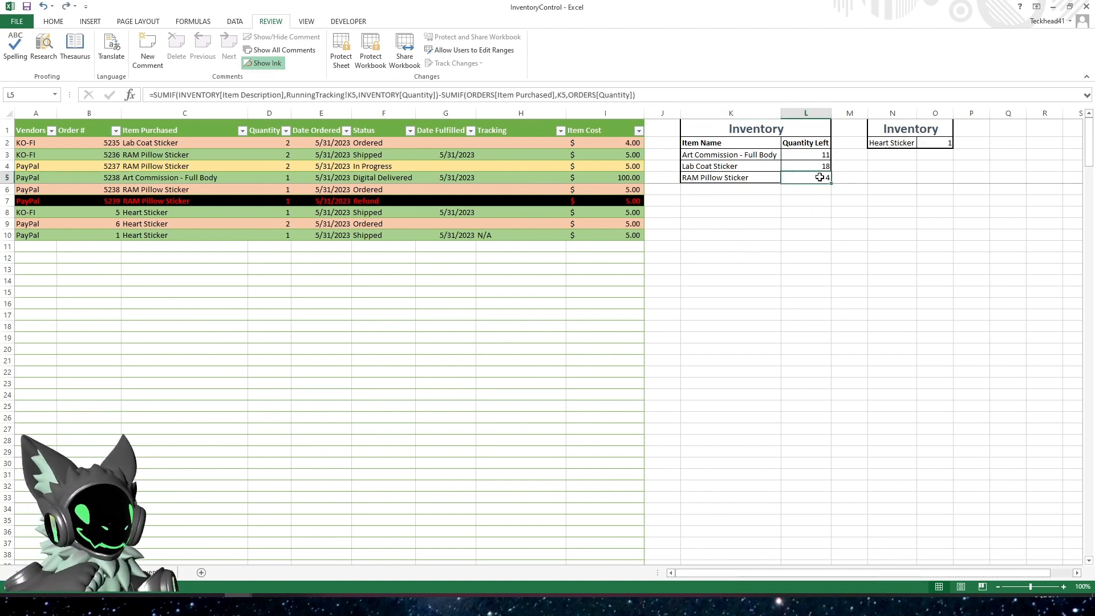
click(743, 99)
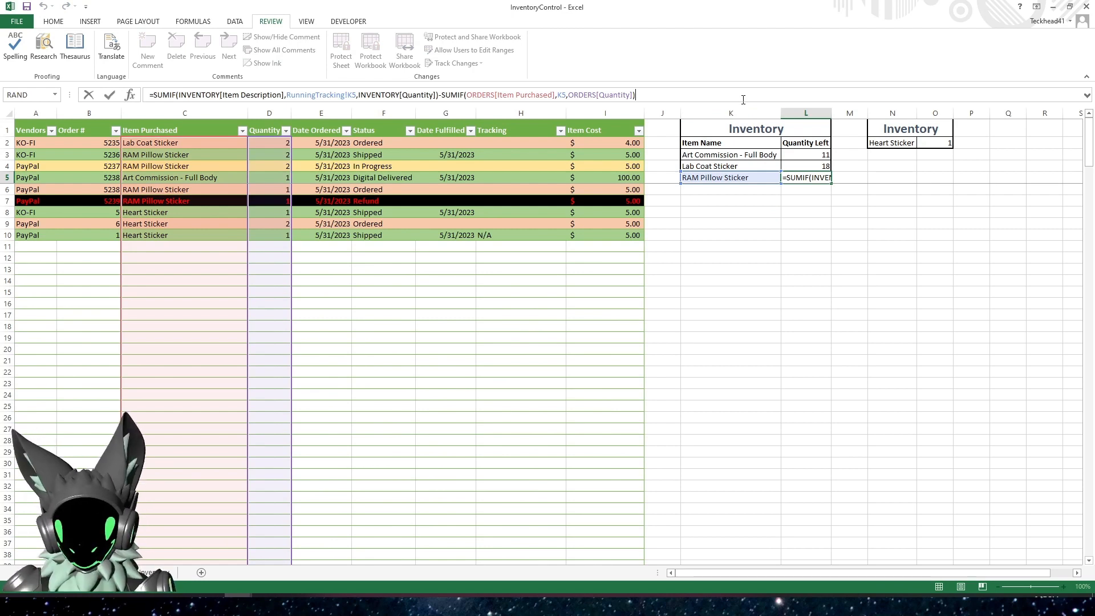
key(Escape)
Protect the orders sheet again without a password, allowing users to select locked and unlocked cells
click(341, 51)
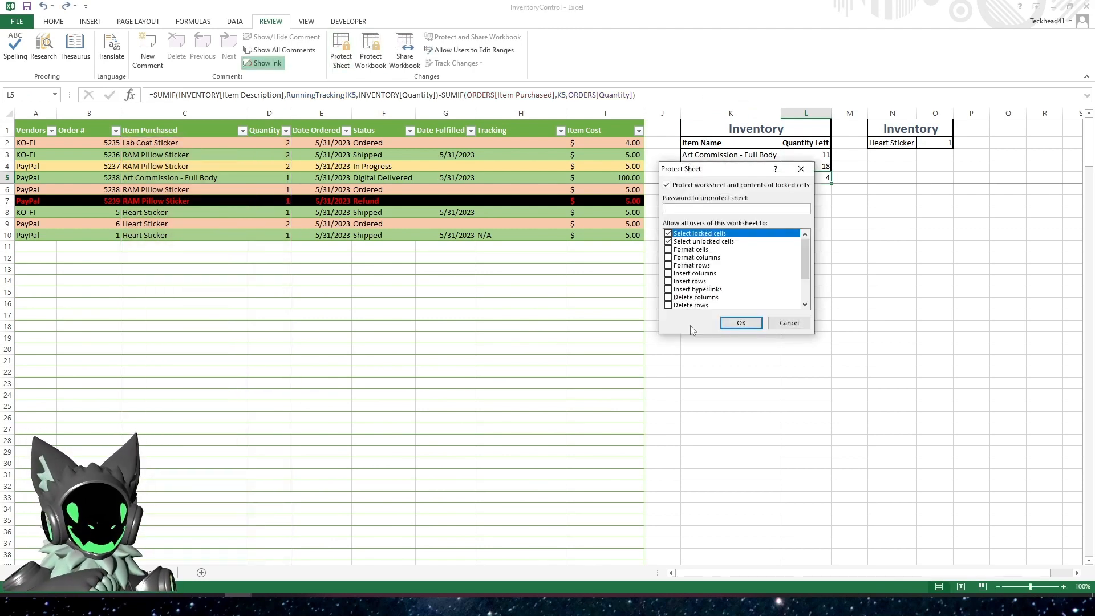
click(741, 323)
click(484, 272)
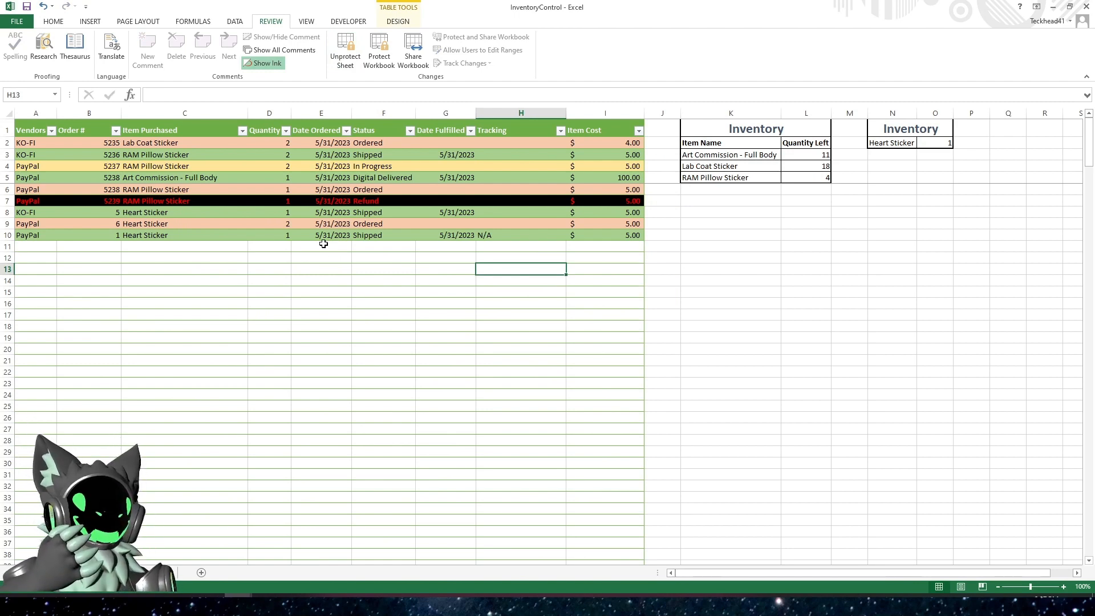
Test the restored sheet protection by trying to edit the Item Cost formula in row 12 of the orders table
click(608, 259)
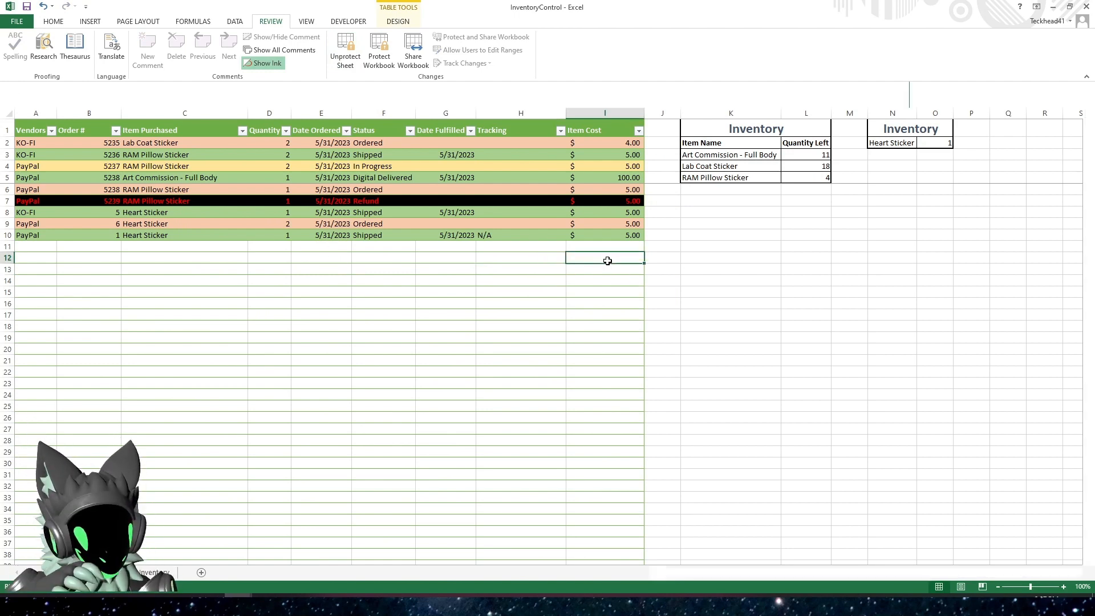
double_click(608, 260)
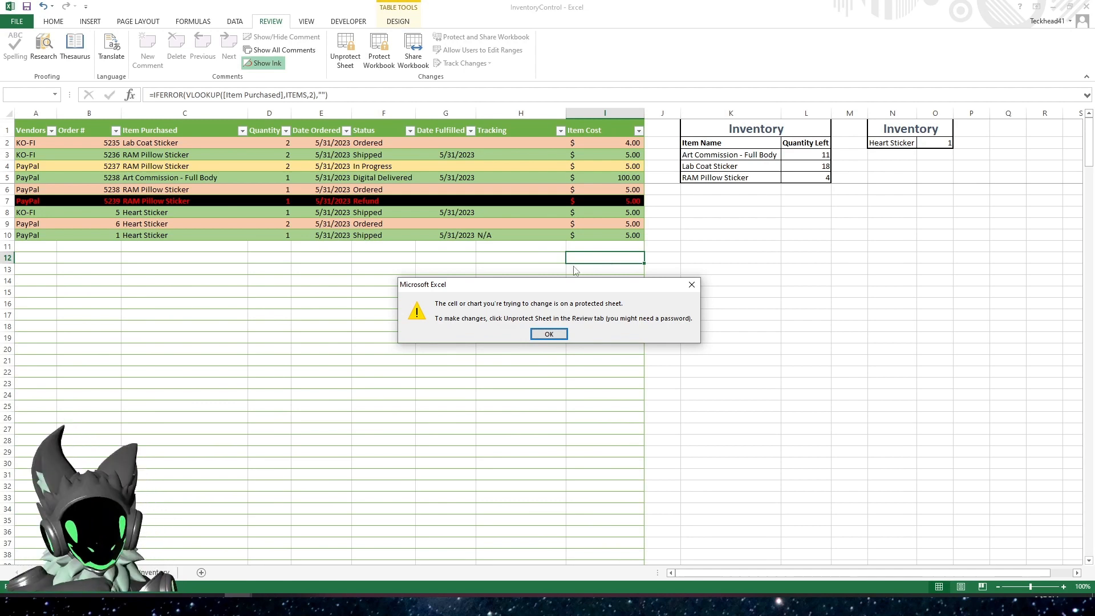
drag(538, 287, 483, 252)
click(501, 297)
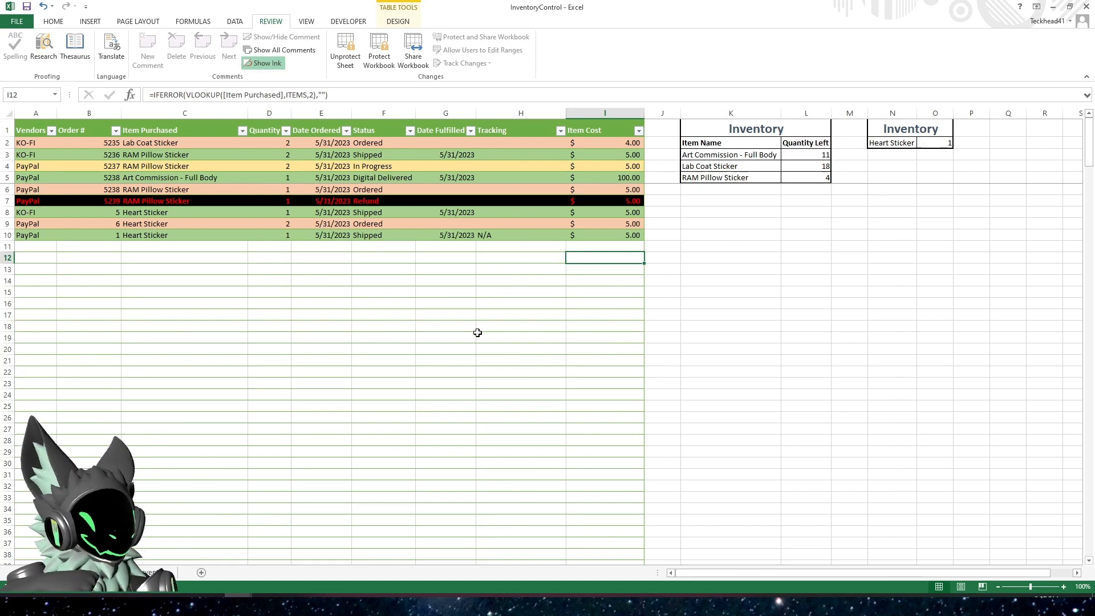
click(367, 303)
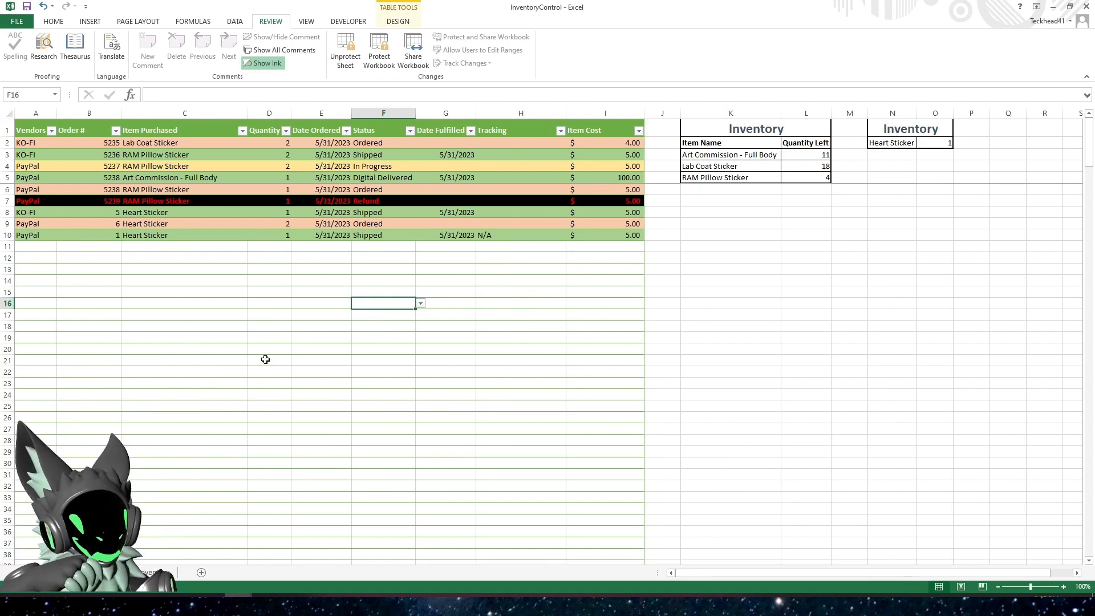
click(67, 258)
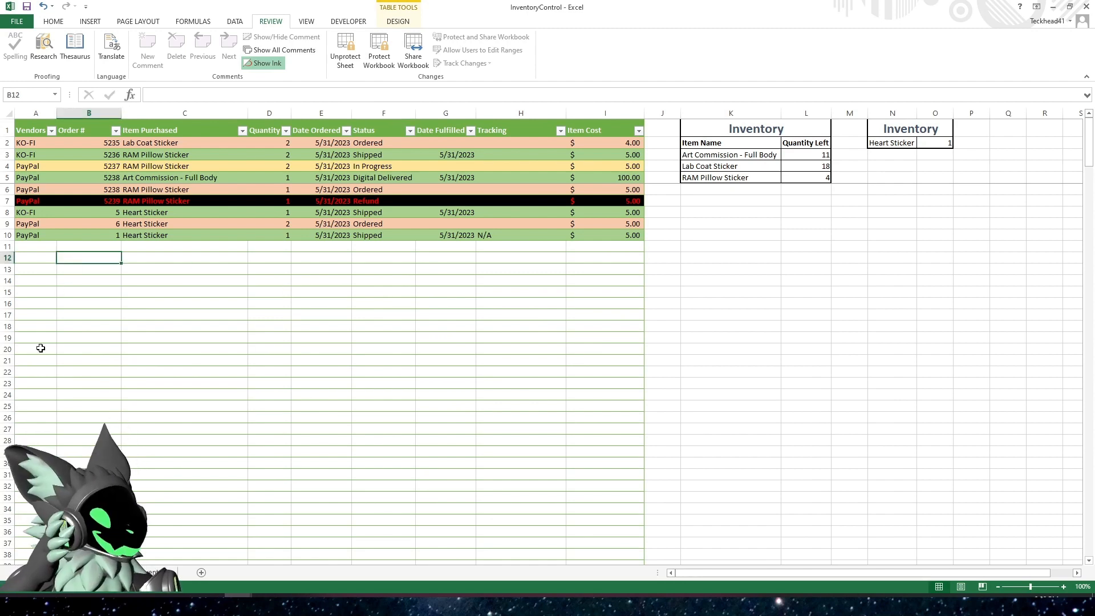
click(45, 249)
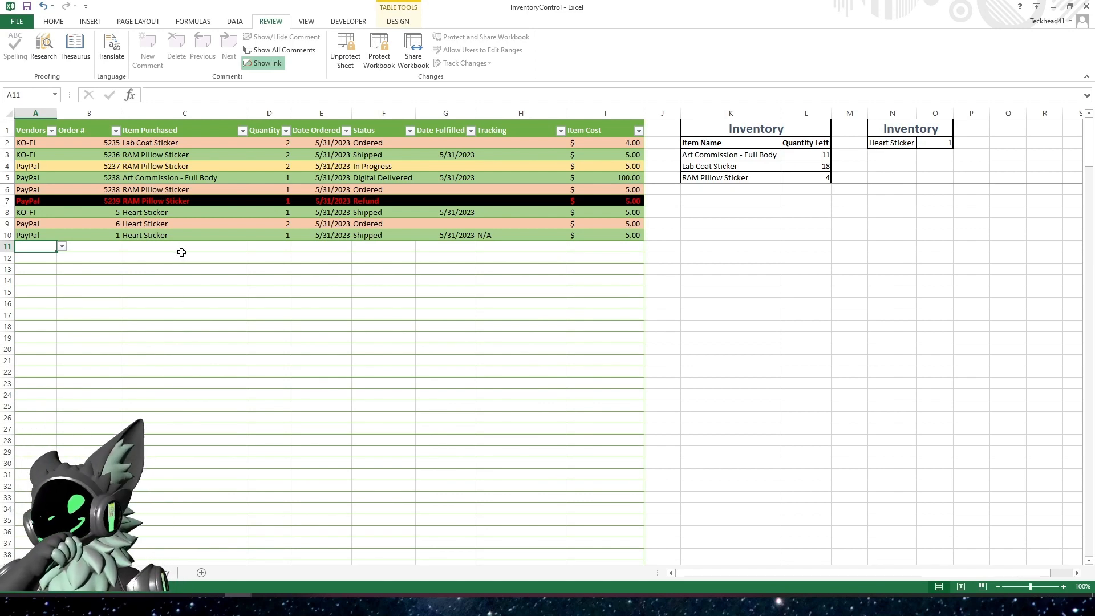
click(179, 329)
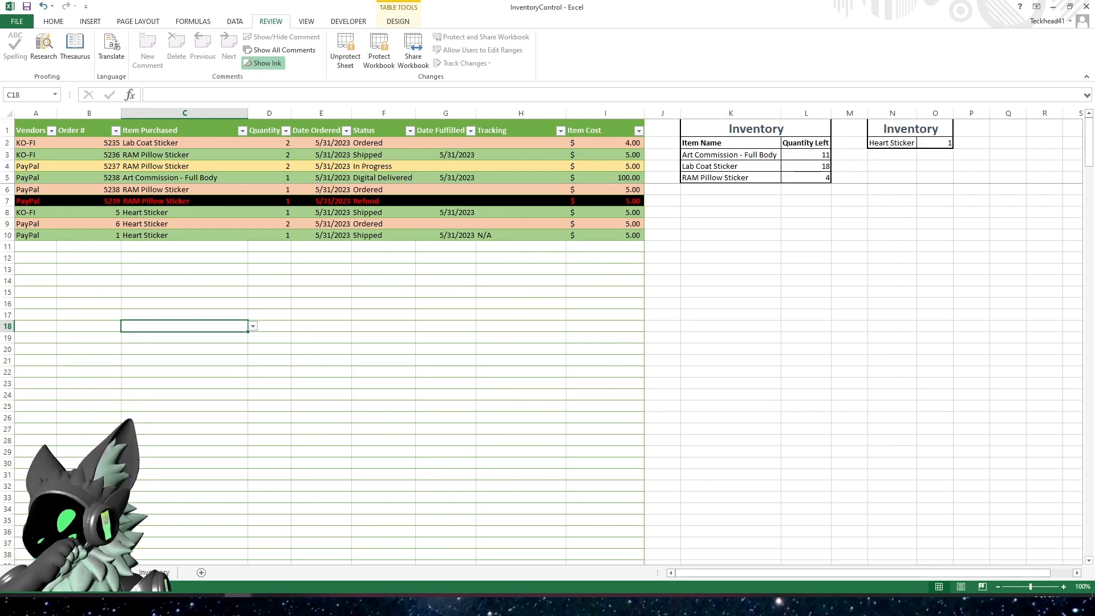
click(181, 417)
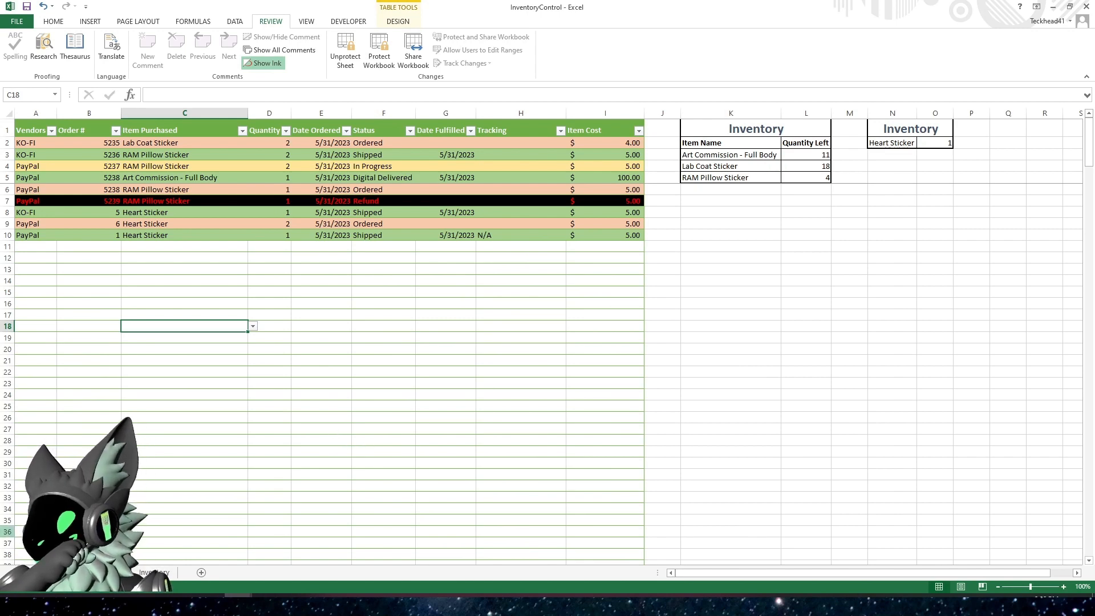
click(210, 603)
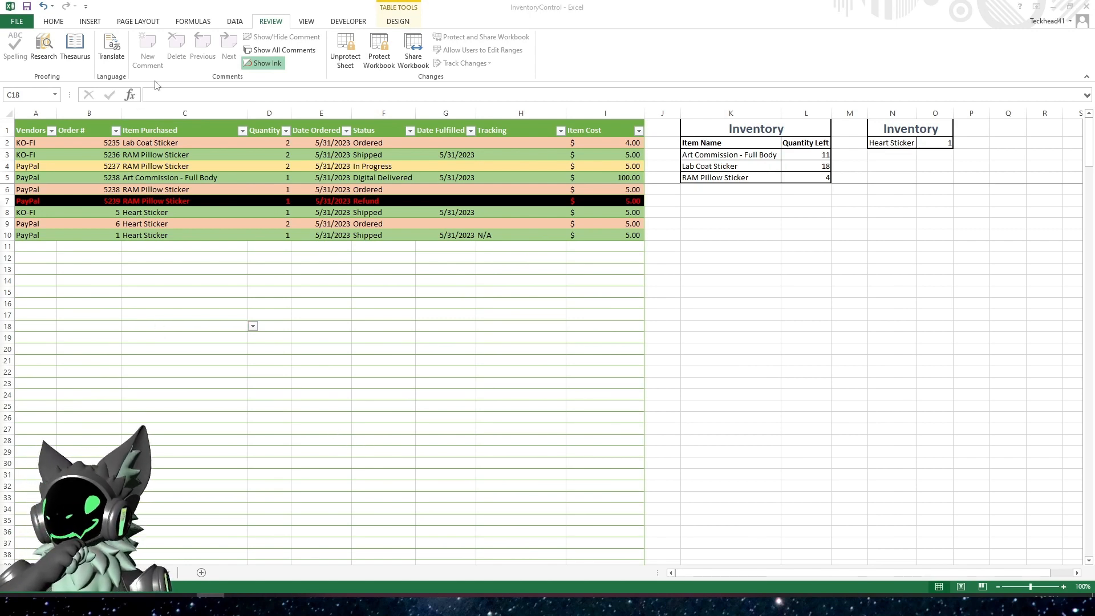